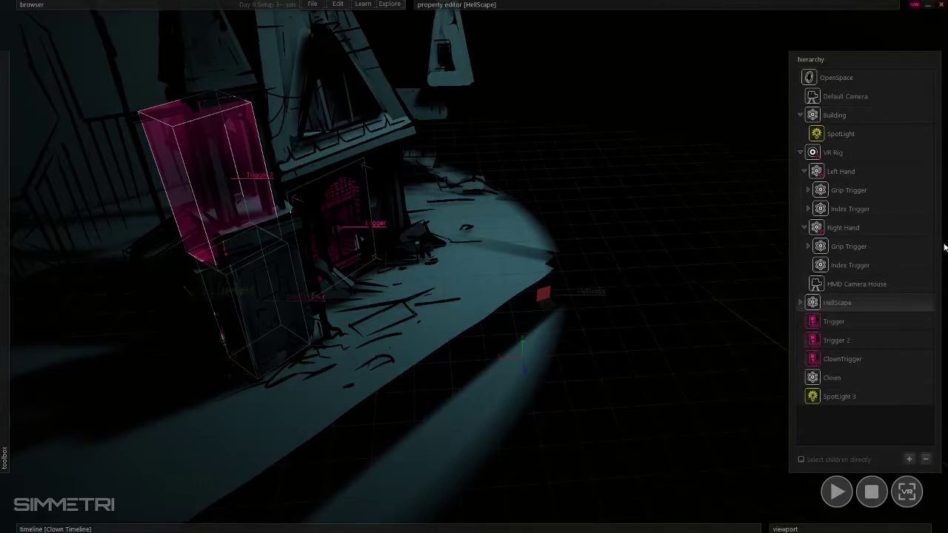
- Move the Trigger 2 box onto the arched upper window of the house's tower
mouse_move(541, 256)
right_mouse_down("ctrl")
mouse_move(474, 267)
mouse_move(529, 246)
right_mouse_up("ctrl")
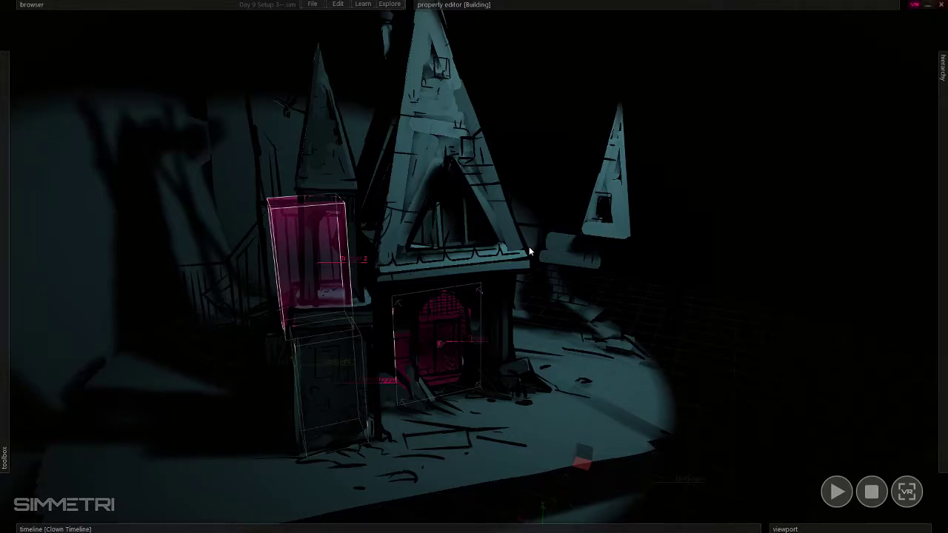
mouse_move(942, 74)
left_click_drag(302, 268, 323, 259)
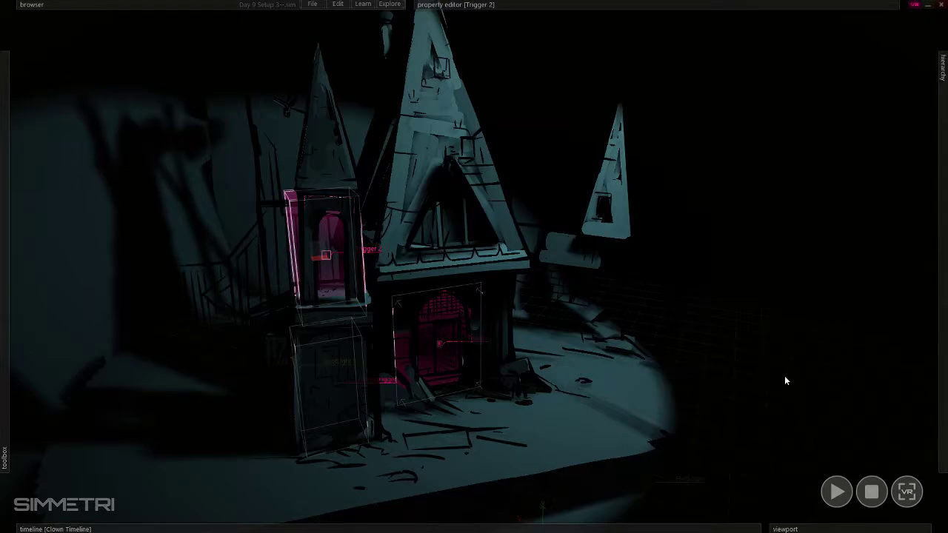
- Examine how Trigger 2 sits in the tower window, viewing the house from the front
left_click(874, 527)
mouse_move(942, 285)
left_click(326, 255)
right_click_drag(730, 373, 566, 374, "ctrl")
key("w")
key("e")
key("w")
key("w")
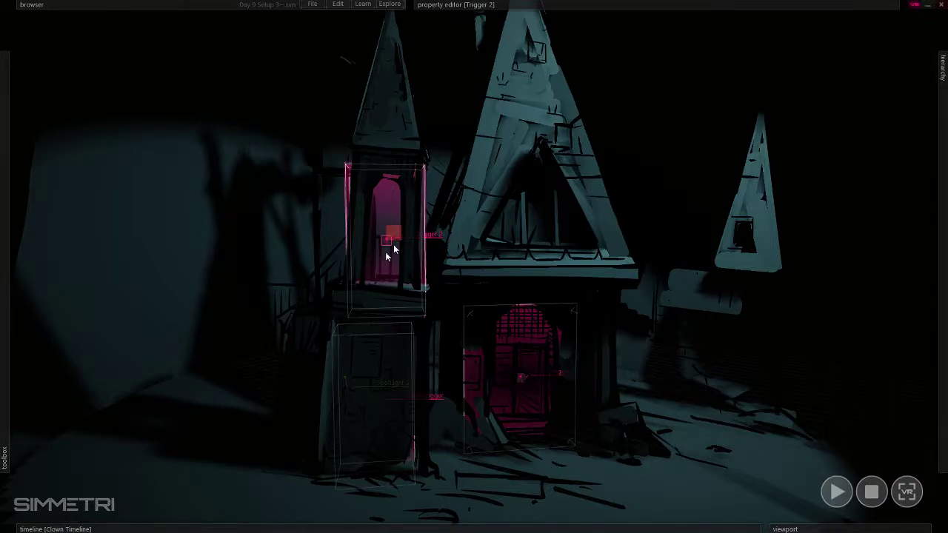
left_click(835, 492)
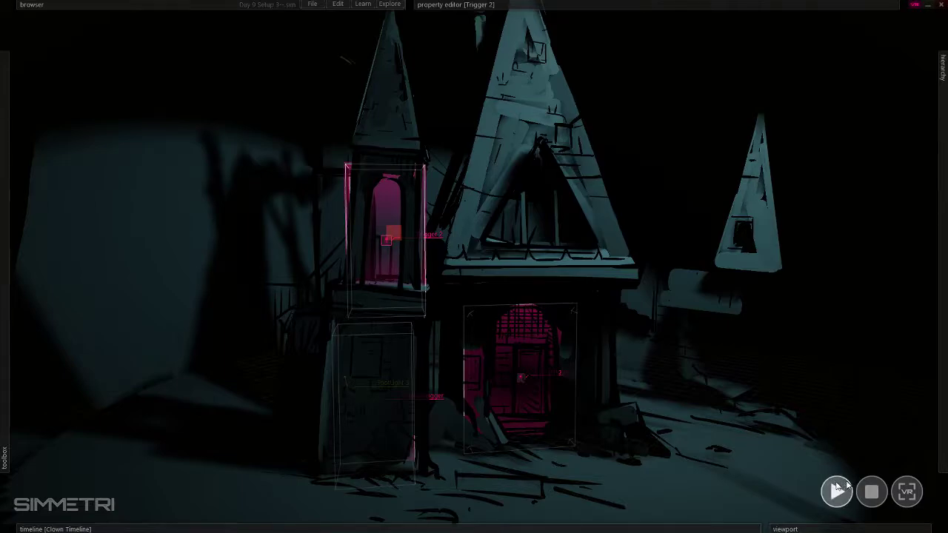
left_click(872, 491)
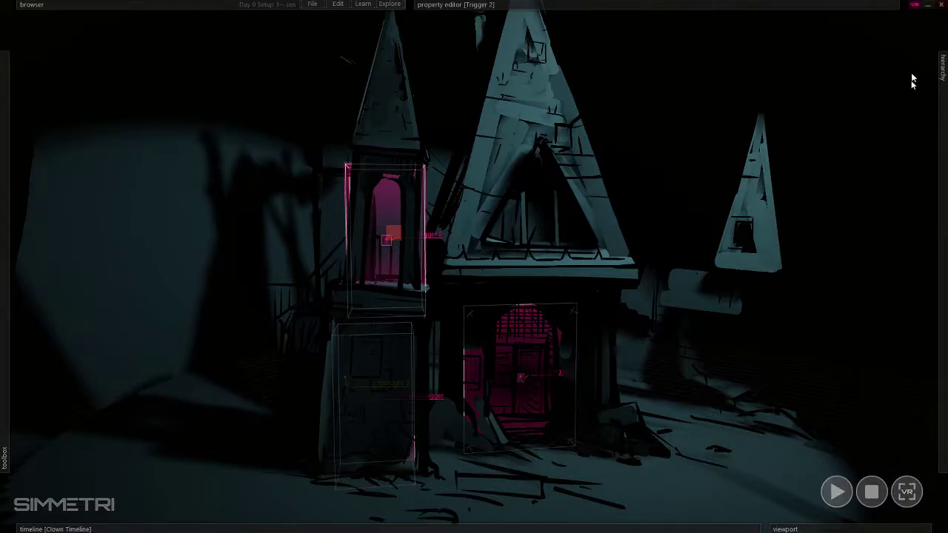
left_click(907, 492)
- Examine the house front and the trigger boxes at the tower and doorway from several distances and angles
key("d")
mouse_move(459, 258)
right_mouse_down()
mouse_move(337, 253)
mouse_move(335, 236)
mouse_move(328, 243)
mouse_move(474, 266)
mouse_move(474, 257)
right_mouse_up()
key("w")
key("d")
key("d")
key("s")
key("a")
key("e")
key("d")
key("w")
key("w")
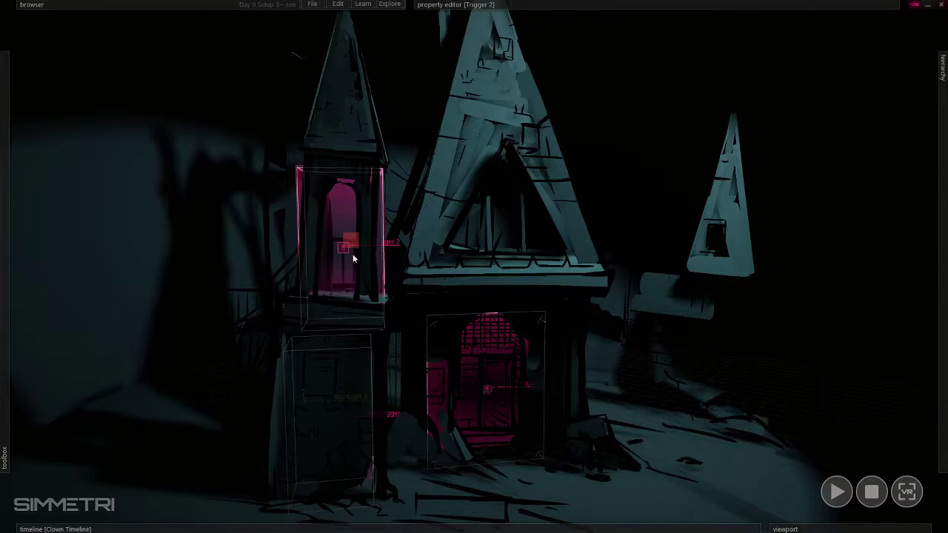
mouse_move(353, 253)
right_mouse_down()
mouse_move(348, 238)
mouse_move(352, 268)
right_mouse_up()
key("e")
key("s")
key("s")
left_click(412, 272)
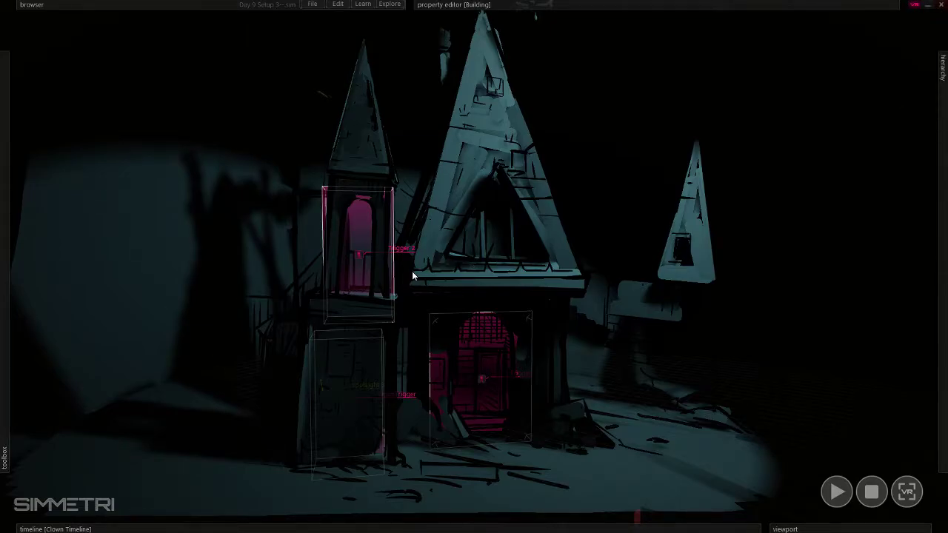
mouse_move(411, 271)
right_mouse_down()
mouse_move(400, 260)
mouse_move(427, 262)
right_mouse_up()
key("e")
key("s")
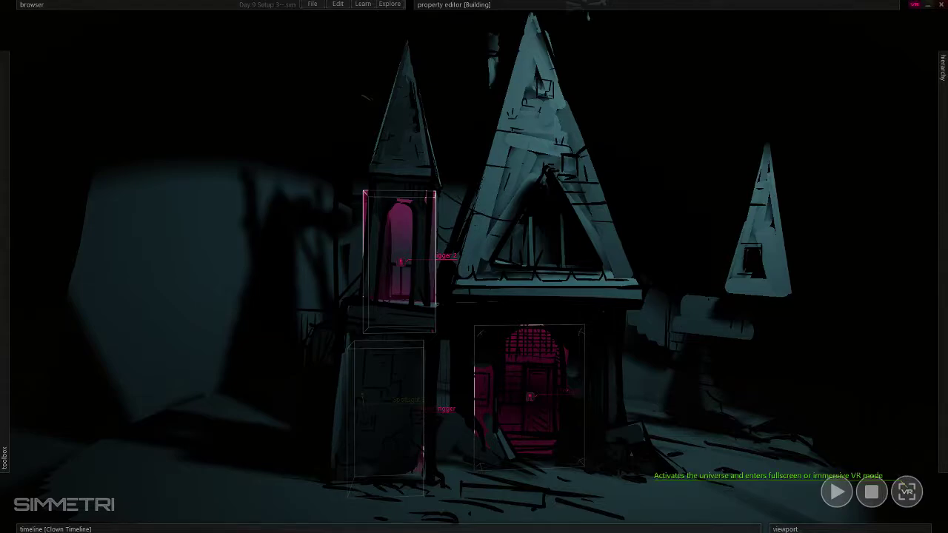
- Activate the HMD Camera House ViewPort and test the scene in fullscreen VR mode
left_click(908, 494)
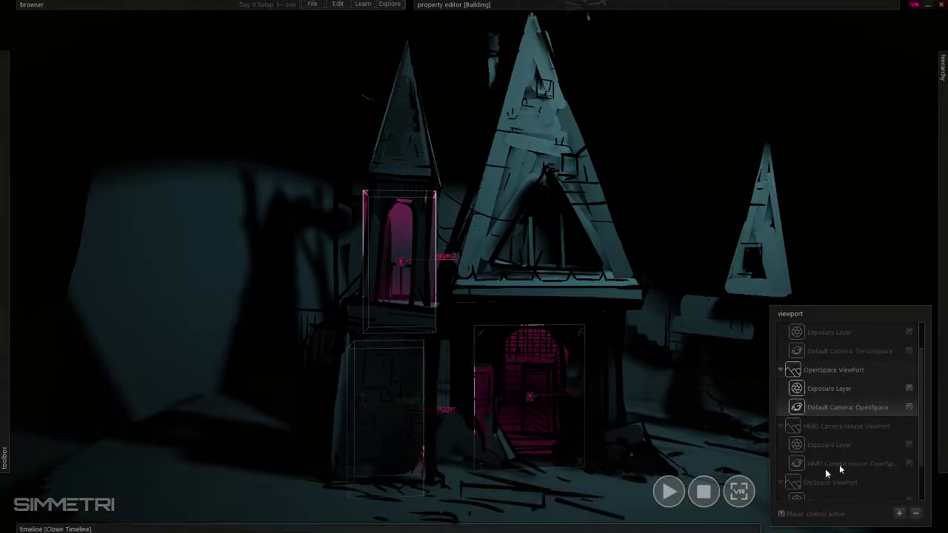
left_click(856, 426)
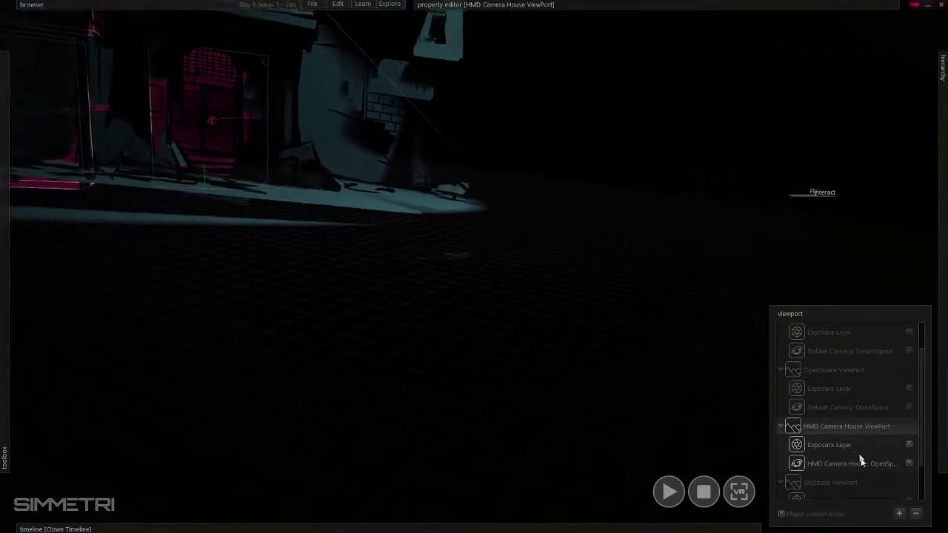
left_click(744, 497)
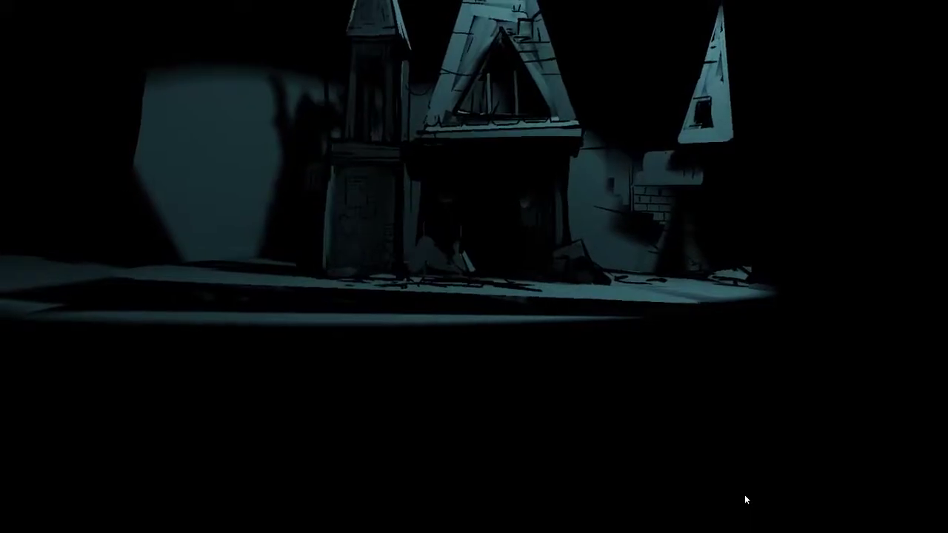
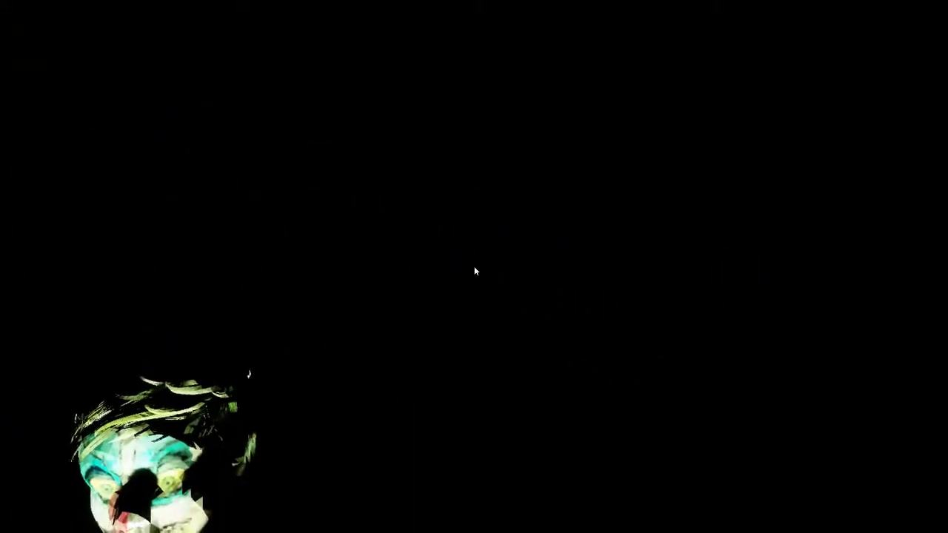
- End the VR test run and switch back to the OpenSpace ViewPort for a view of the house
key("Escape")
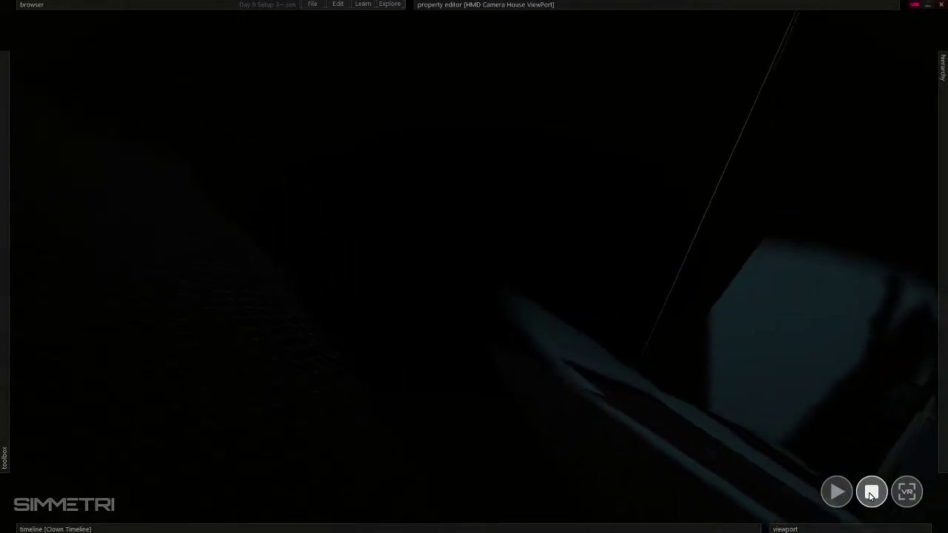
mouse_move(865, 529)
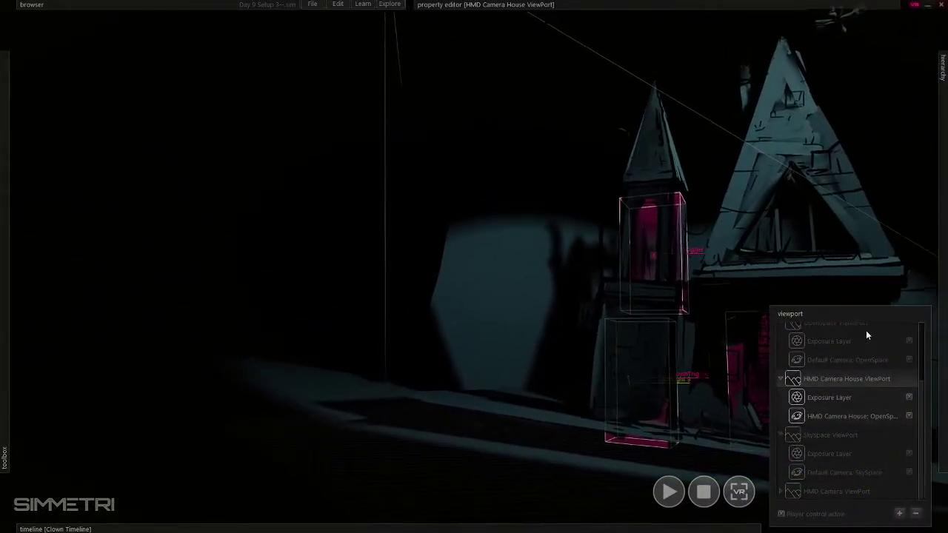
scroll(852, 435, "up", 2)
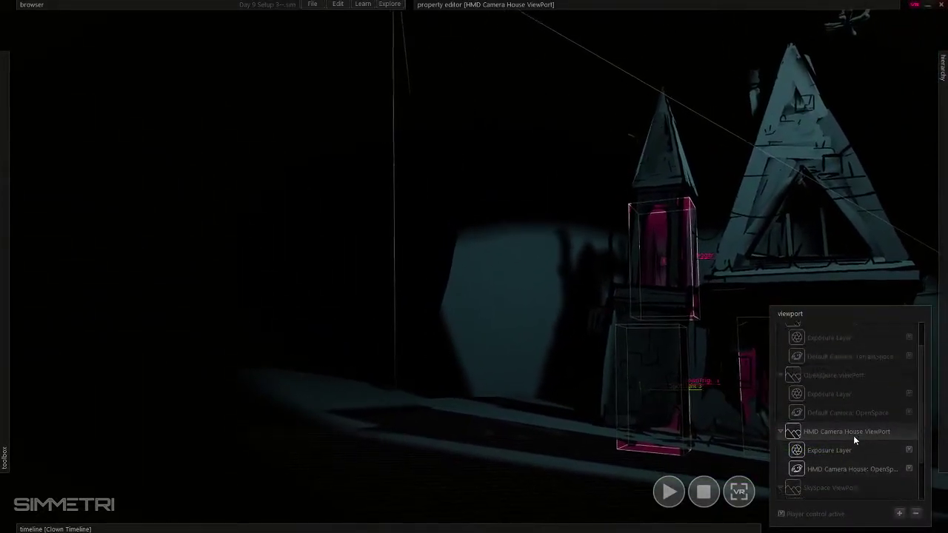
left_click(843, 374)
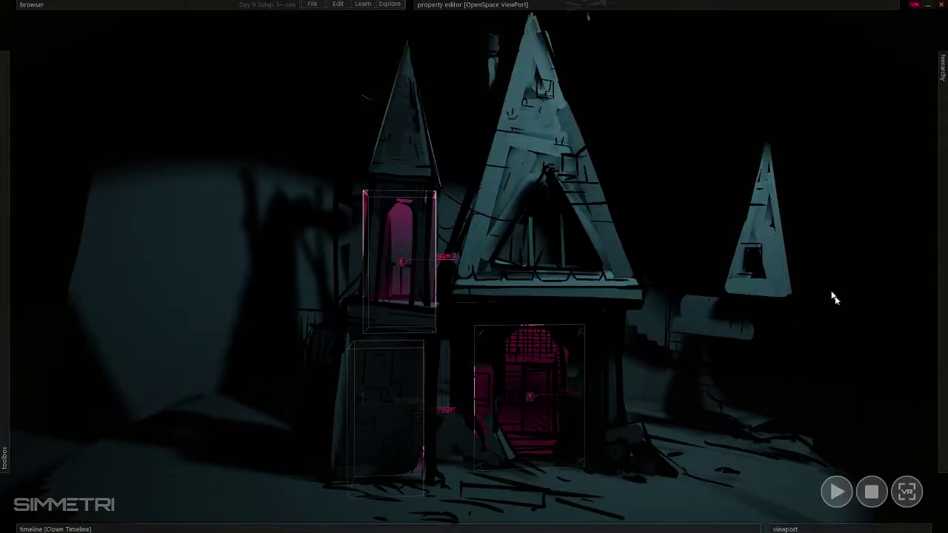
right_click_drag(835, 296, 803, 300)
key("w")
mouse_move(474, 267)
right_mouse_down()
mouse_move(462, 265)
mouse_move(478, 256)
right_mouse_up()
key("d")
key("e")
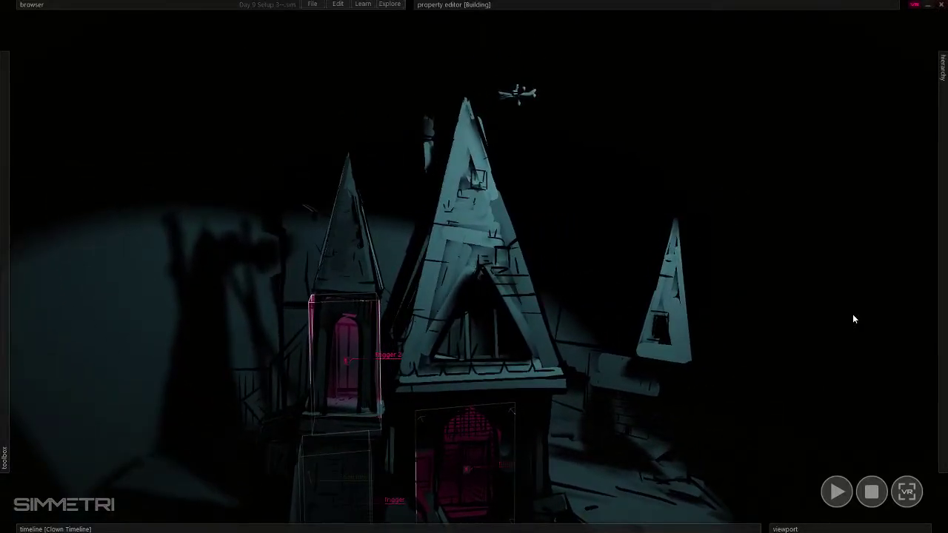
- Minimize Simmetri and move the Discord, OBS, Slack and Notepad windows off this screen to clear the Poly browser page
left_click(924, 6)
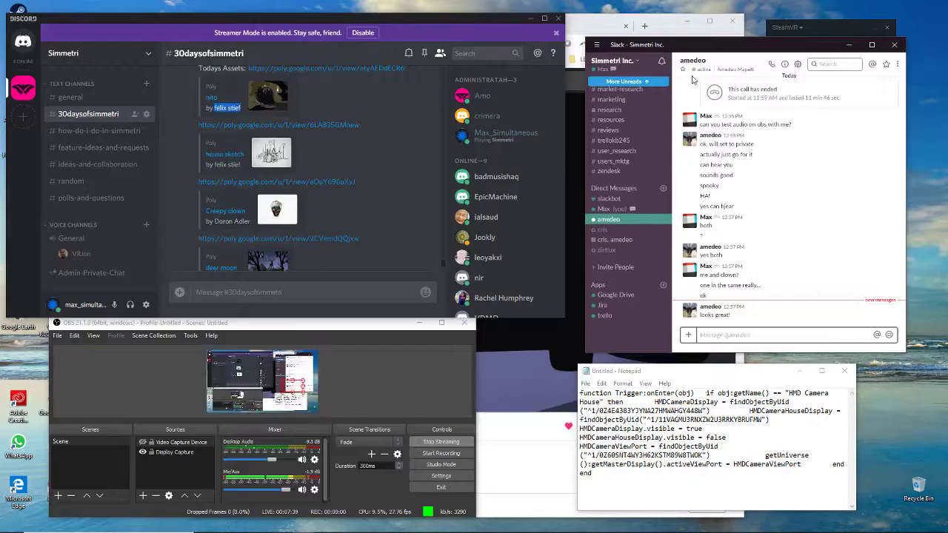
left_click_drag(377, 21, 947, 77)
left_click_drag(351, 325, 947, 325)
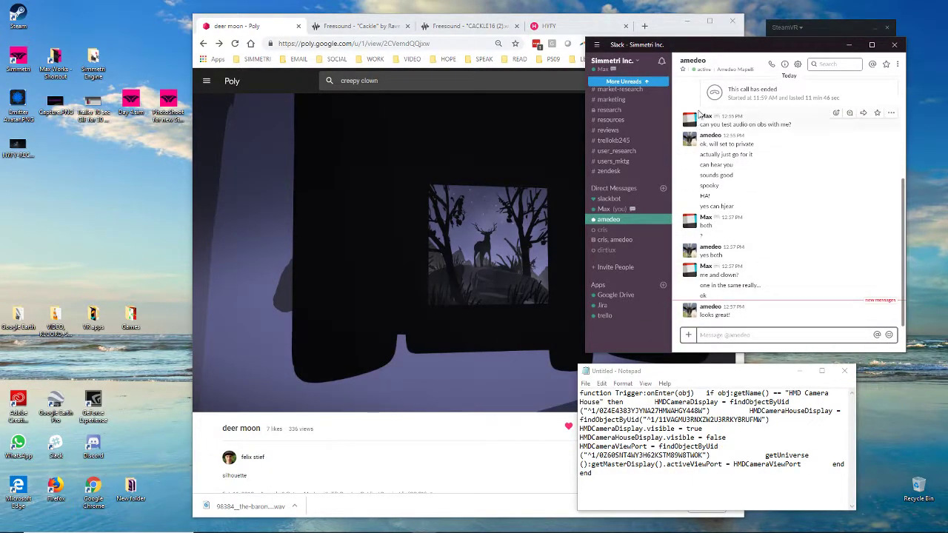
left_click_drag(722, 57, 947, 59)
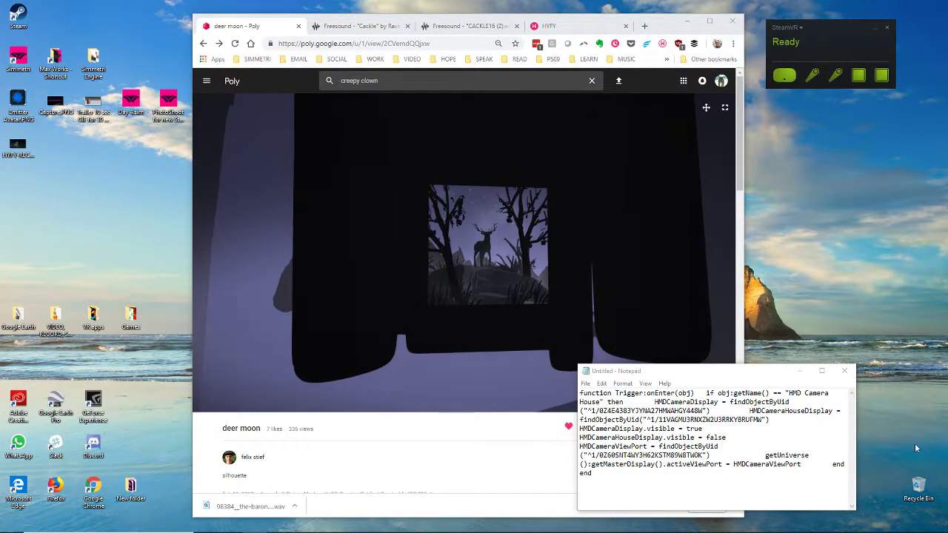
left_click_drag(717, 374, 947, 377)
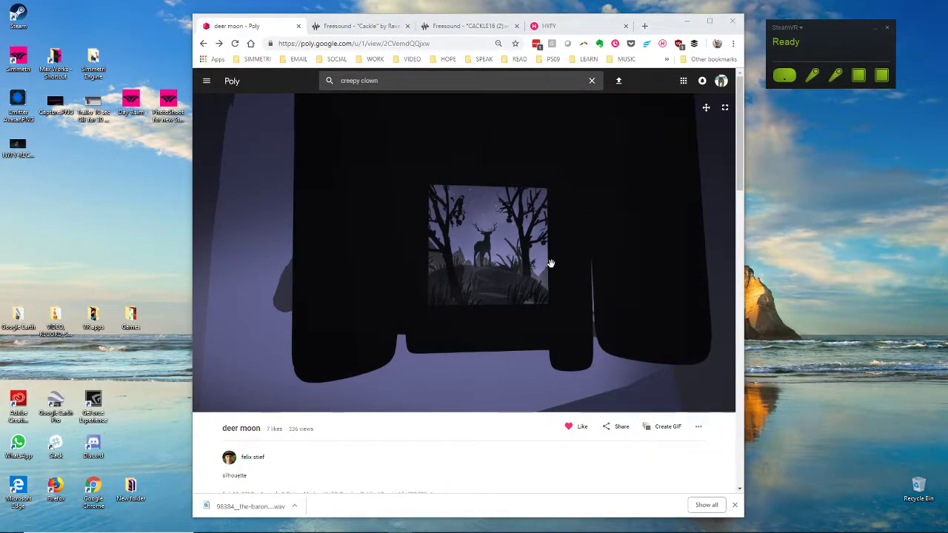
- Look at the deer moon model from another angle and open its artist's profile
left_click_drag(524, 259, 492, 229)
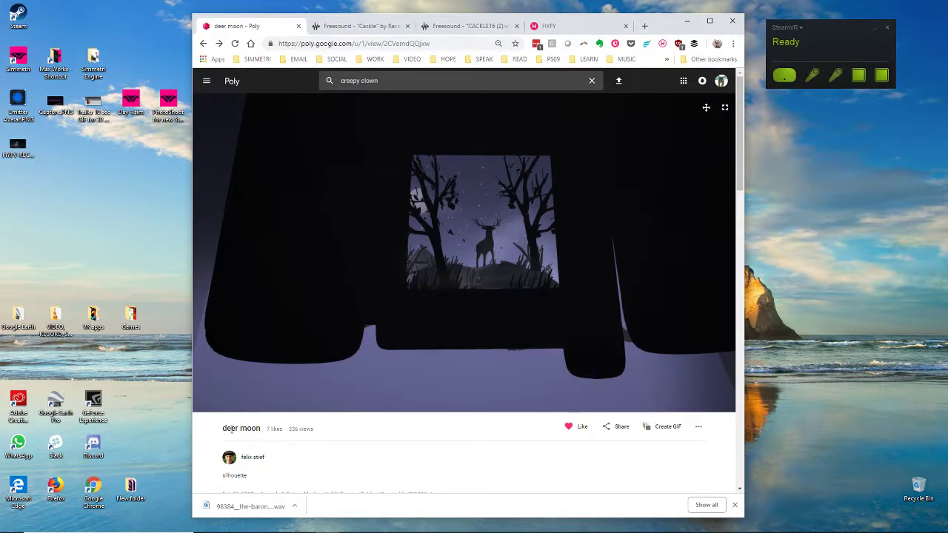
left_click(328, 82)
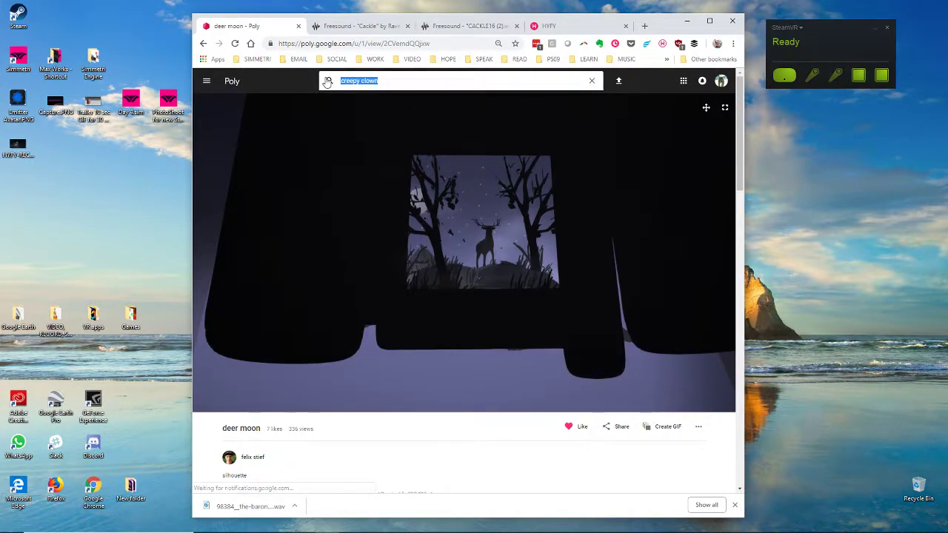
left_click(250, 459)
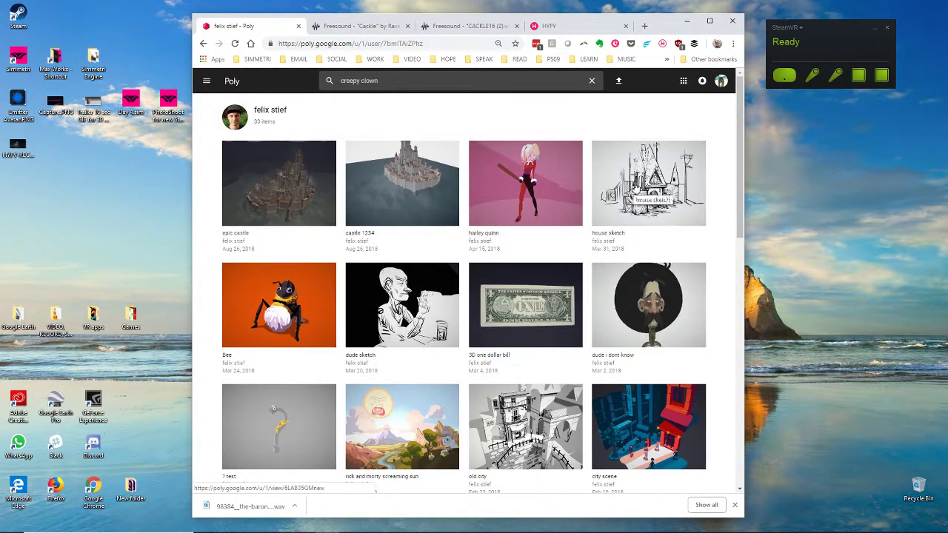
- Open the house sketch model from the artist's profile and inspect it up close and from a distance
left_click(641, 196)
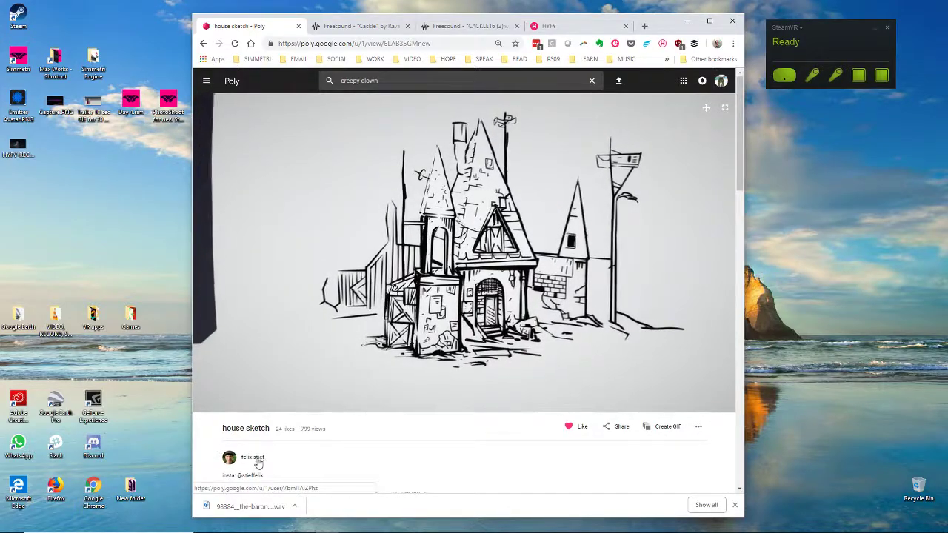
mouse_move(374, 376)
left_mouse_down()
mouse_move(452, 340)
mouse_move(528, 349)
mouse_move(370, 311)
mouse_move(297, 261)
mouse_move(385, 251)
mouse_move(570, 271)
mouse_move(471, 296)
left_mouse_up()
scroll(470, 296, "up", 6)
scroll(470, 296, "down", 8)
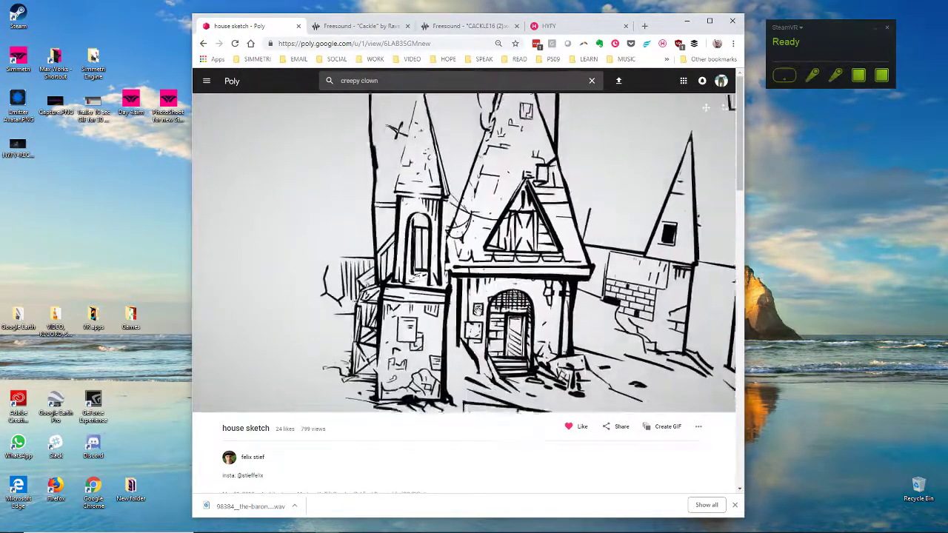
scroll(493, 307, "up", 5)
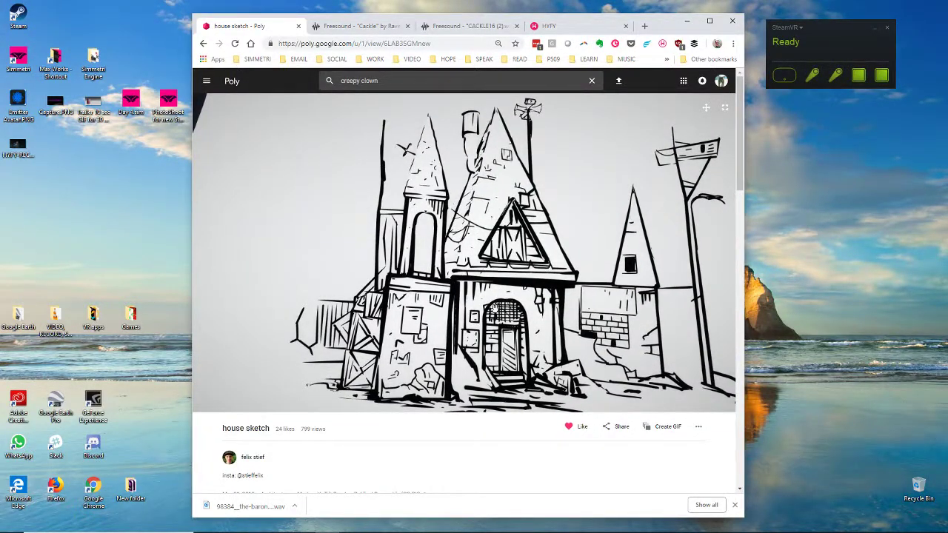
- Return to the artist's profile and browse the published models as far as nito
left_click(252, 459)
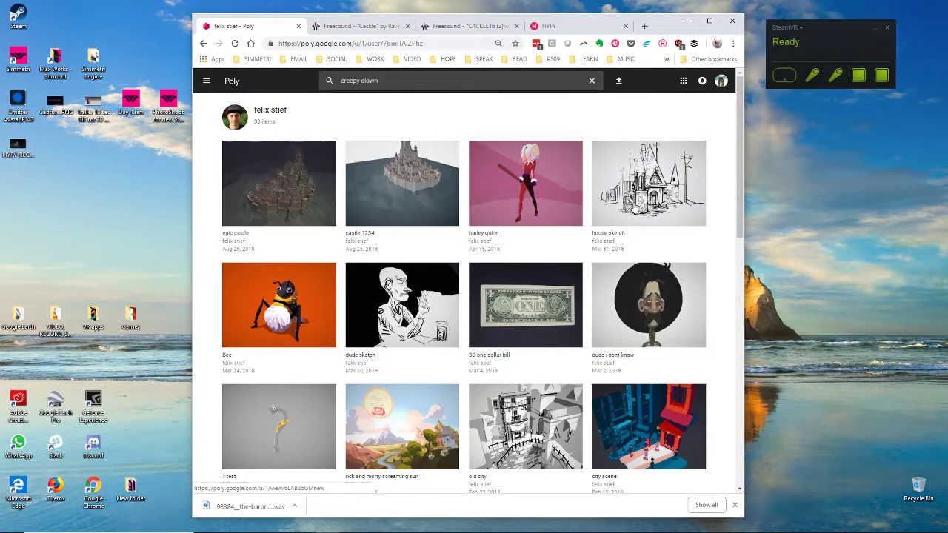
scroll(458, 285, "down", 4)
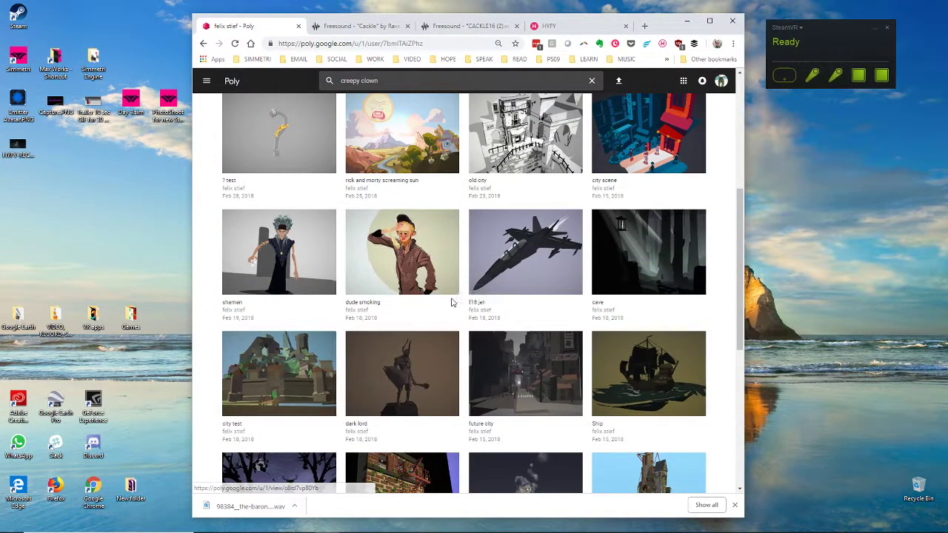
scroll(451, 302, "down", 2)
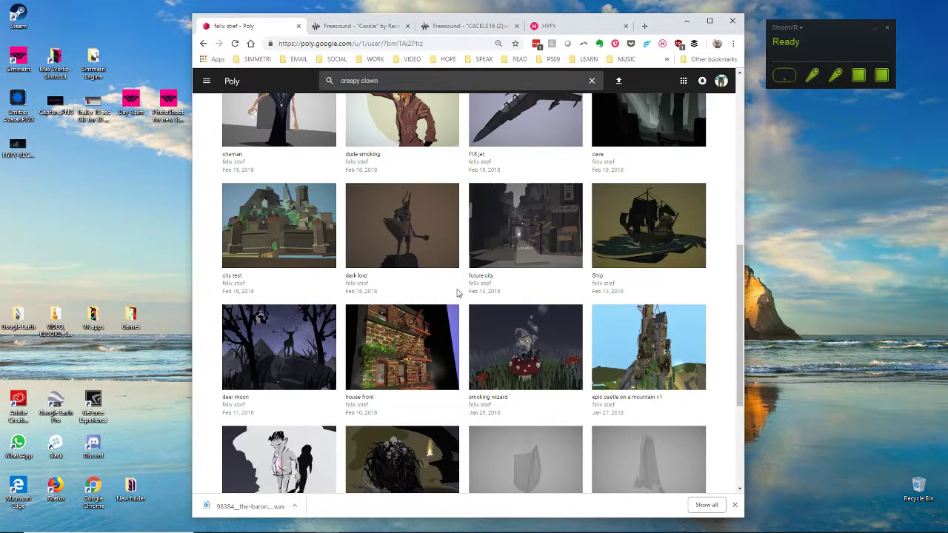
scroll(457, 293, "down", 1)
scroll(371, 293, "down", 2)
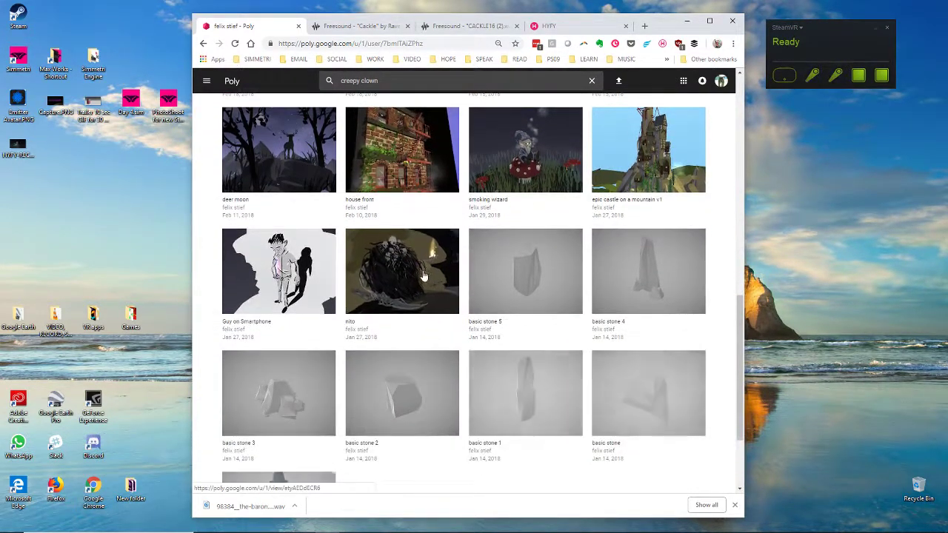
- Open the nito model and examine its skulls, blade and flame from several angles and distances
left_click(373, 294)
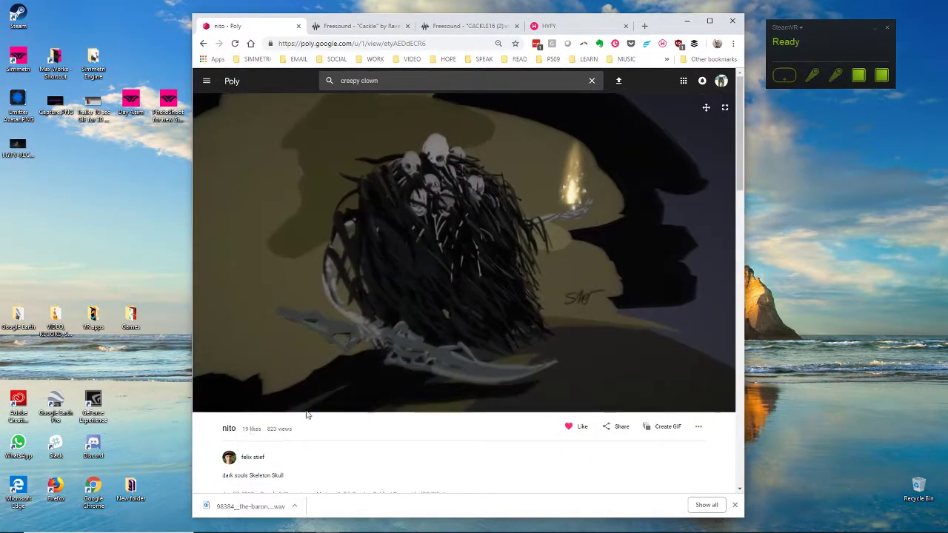
scroll(442, 305, "up", 5)
left_click_drag(442, 302, 463, 274)
scroll(456, 238, "down", 3)
scroll(444, 244, "up", 2)
scroll(435, 250, "down", 4)
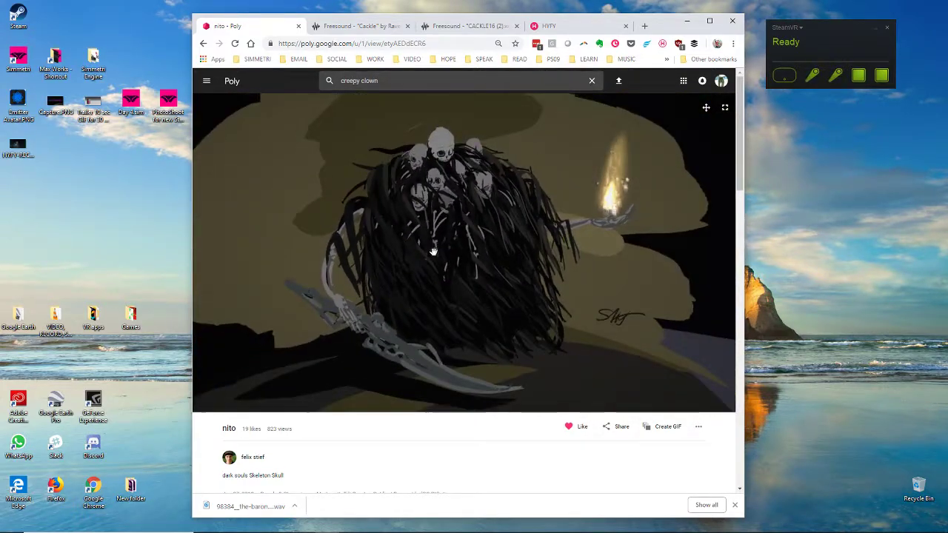
scroll(432, 253, "up", 2)
scroll(432, 254, "down", 1)
left_click_drag(604, 199, 658, 187)
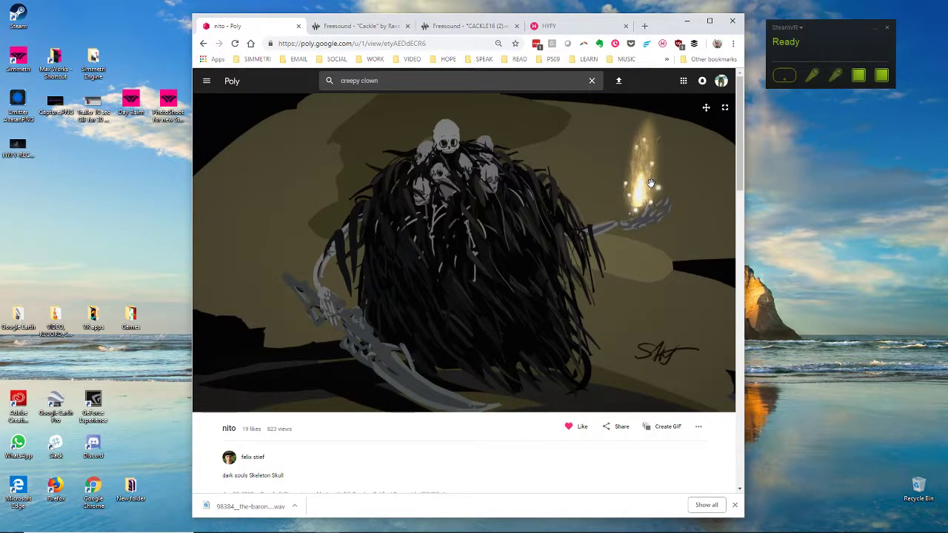
left_click_drag(456, 264, 450, 315)
scroll(491, 266, "down", 5)
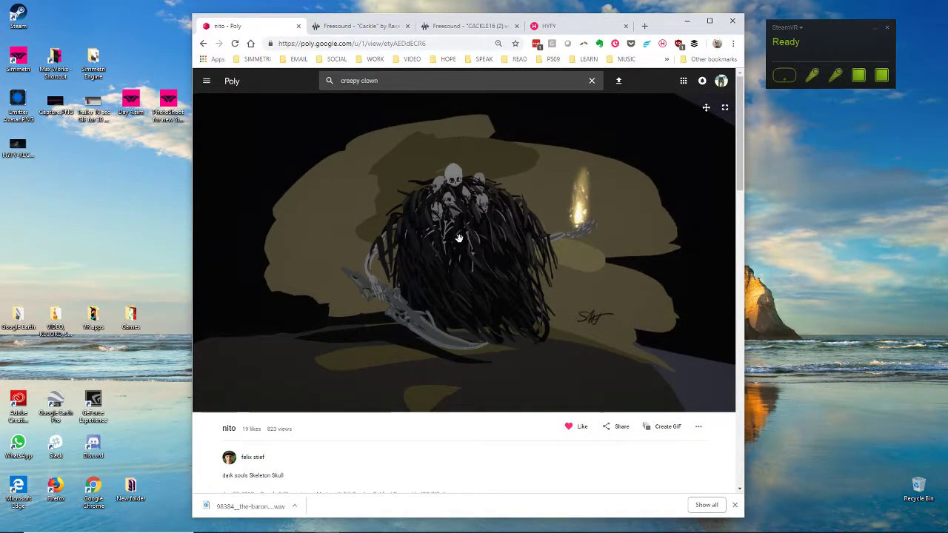
- Search Poly for "creepy clown", open the clown head model and look at its GLB and glTF download formats
left_click(381, 81)
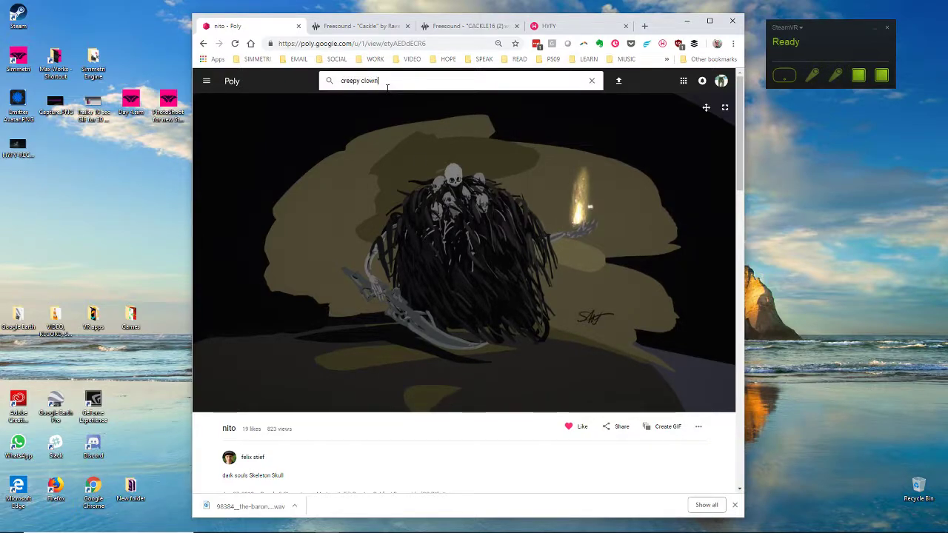
key("Return")
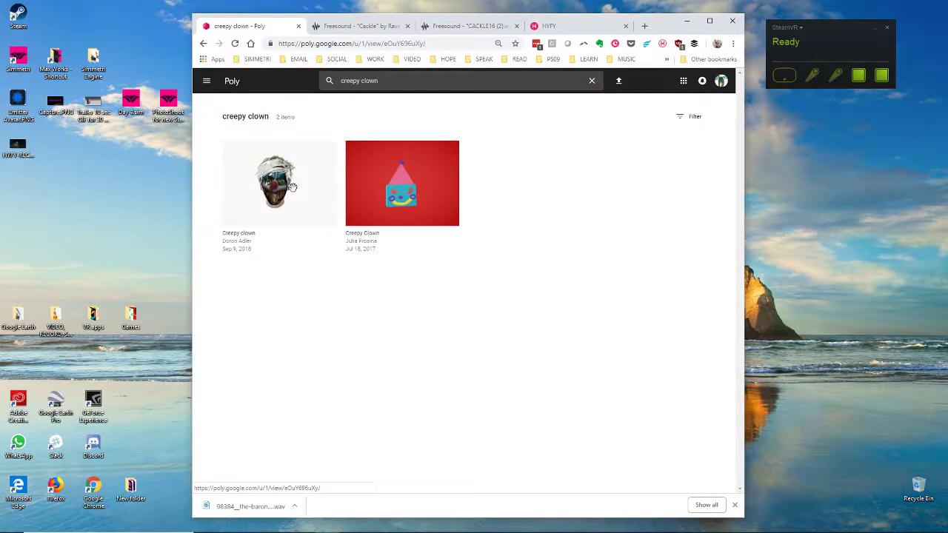
left_click(300, 222)
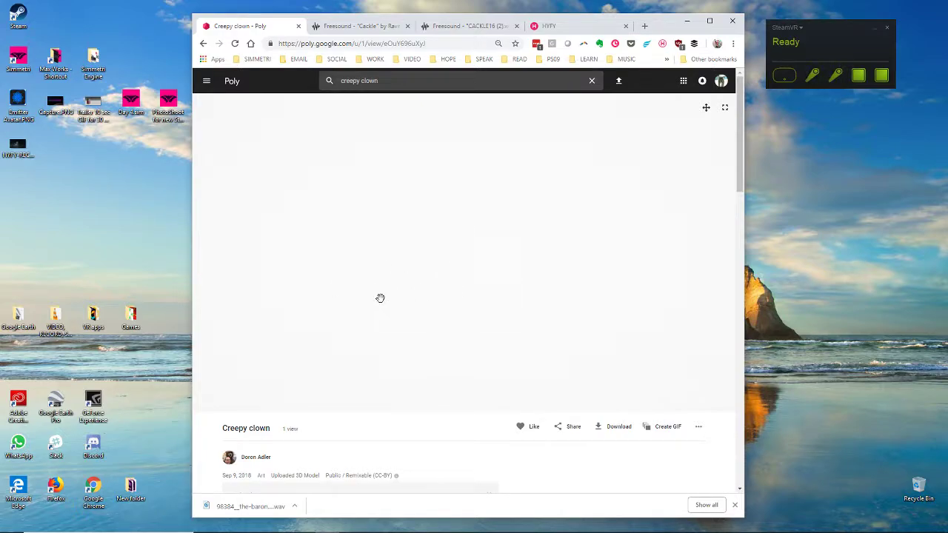
mouse_move(350, 527)
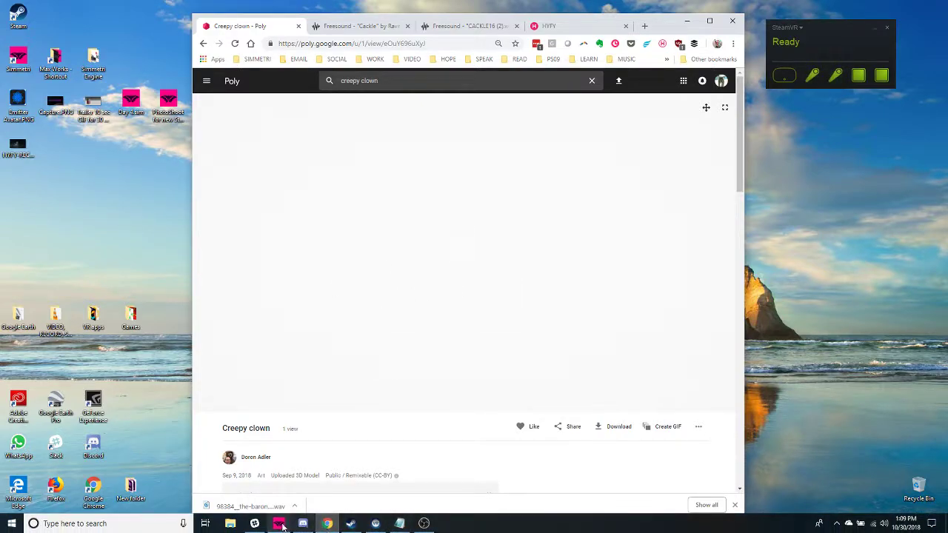
mouse_move(282, 526)
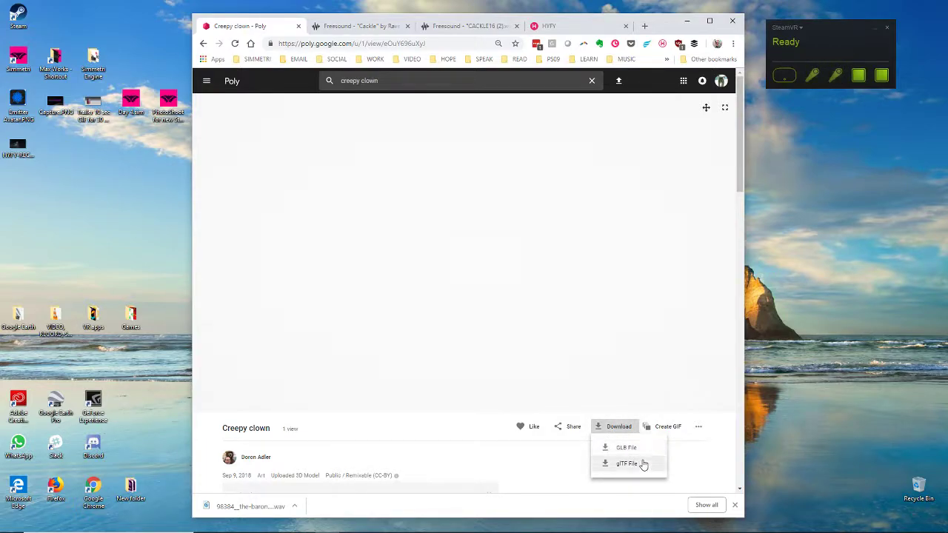
left_click(641, 465)
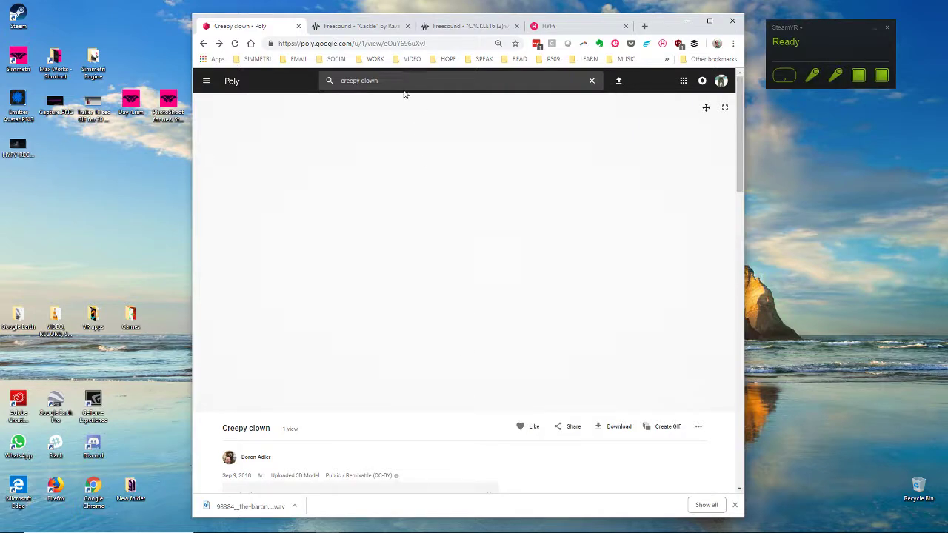
- Return to the nito model and check the license information in its details
scroll(462, 466, "down", 3)
scroll(479, 392, "up", 3)
left_click(203, 44)
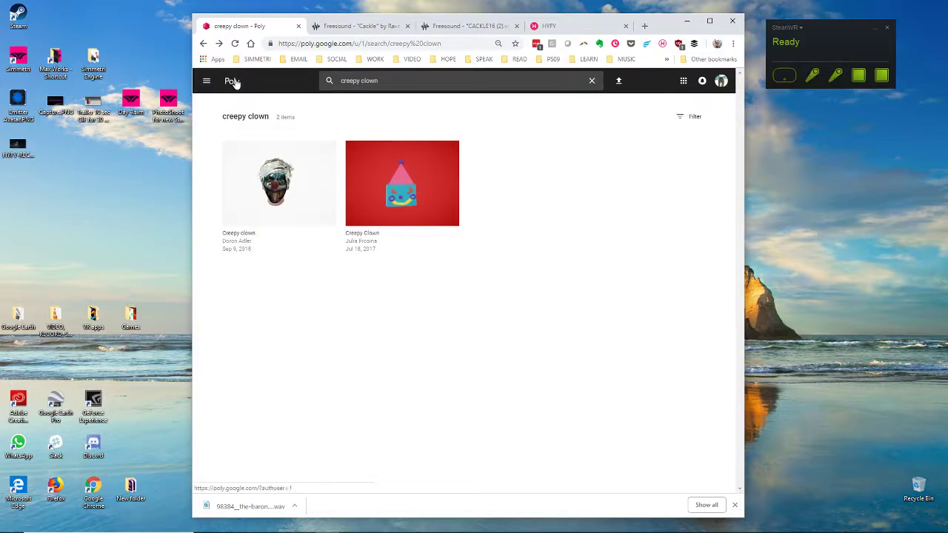
left_click(205, 44)
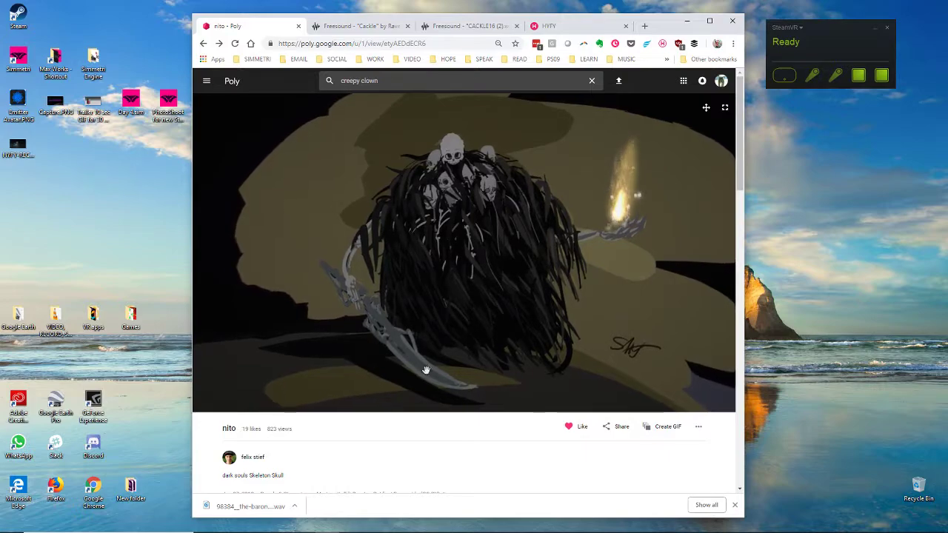
scroll(429, 425, "down", 2)
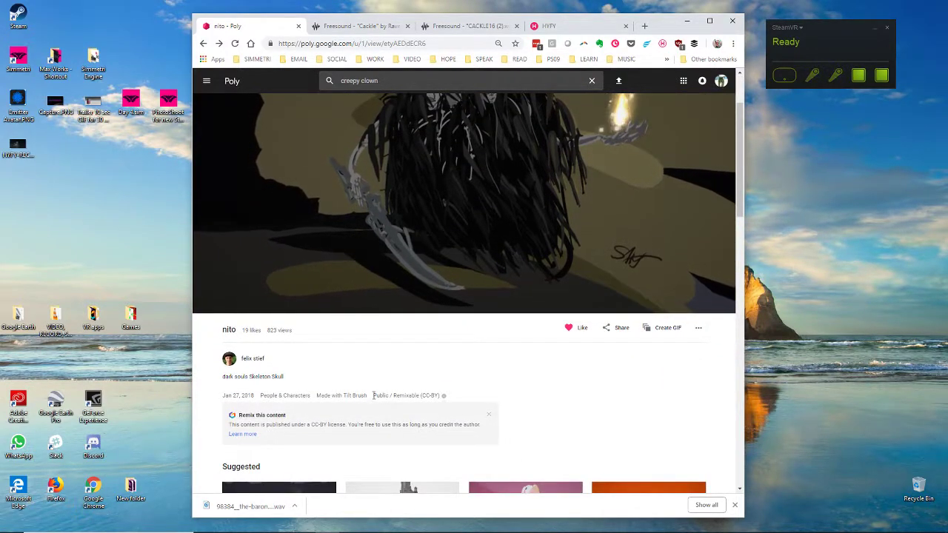
left_click_drag(373, 395, 445, 398)
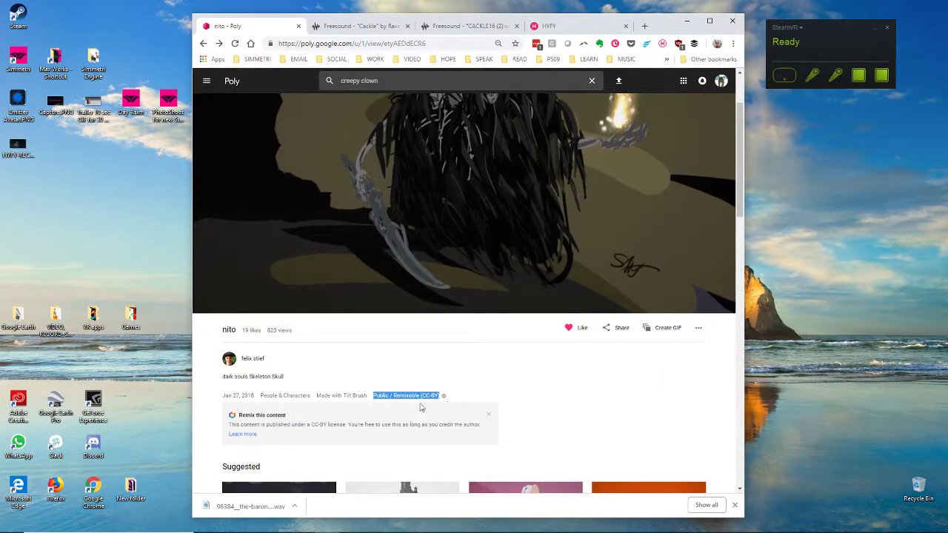
scroll(474, 346, "up", 2)
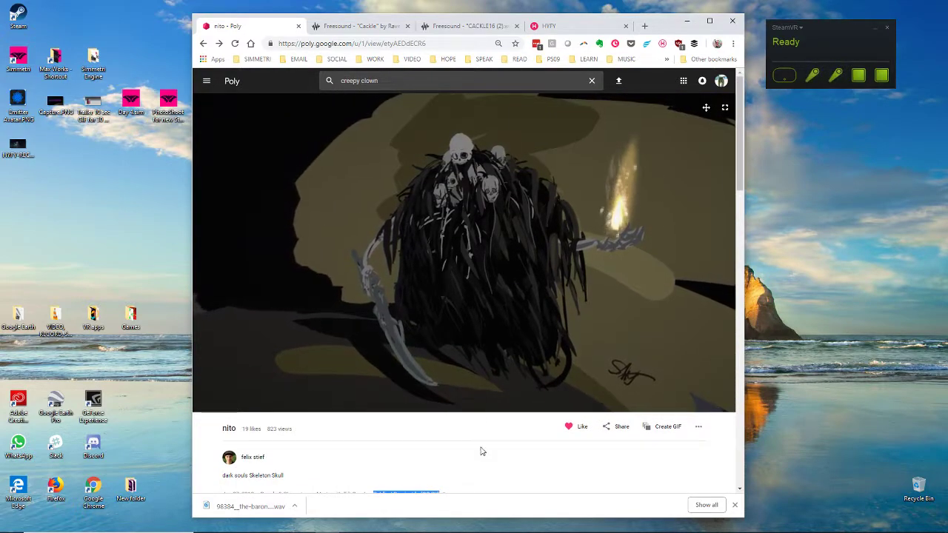
scroll(482, 434, "down", 1)
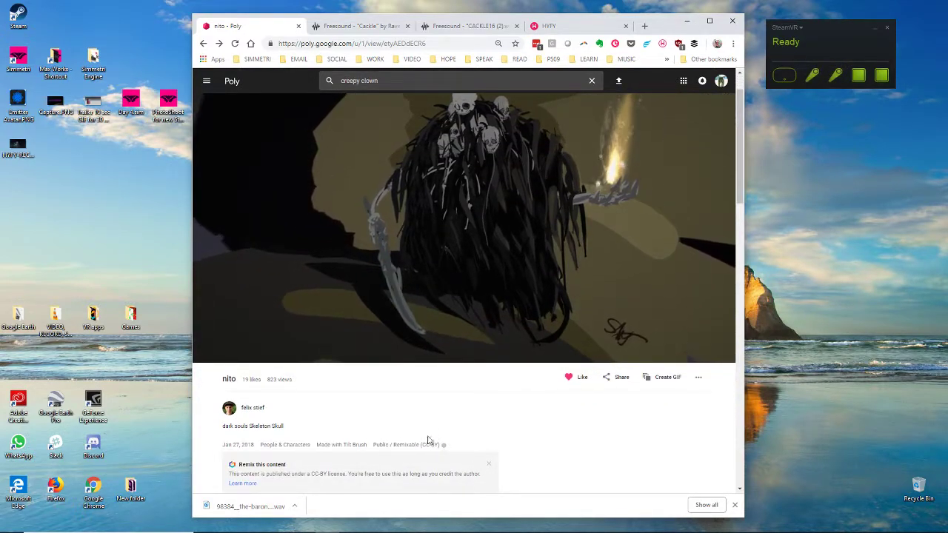
scroll(457, 387, "up", 1)
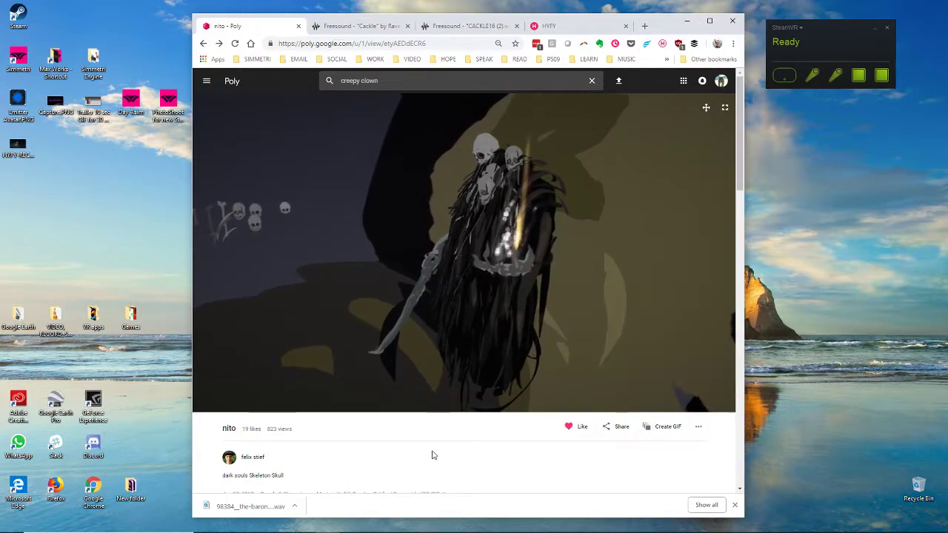
- Inspect the nito scene from the front, from farther away and up close
left_click_drag(461, 373, 477, 319)
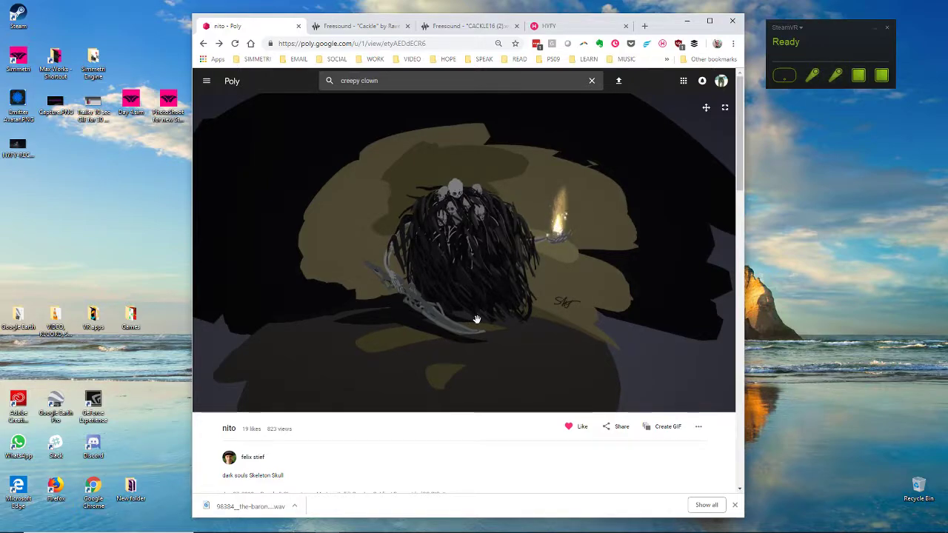
mouse_move(476, 319)
left_mouse_down()
mouse_move(463, 331)
mouse_move(477, 316)
left_mouse_up()
scroll(456, 324, "down", 5)
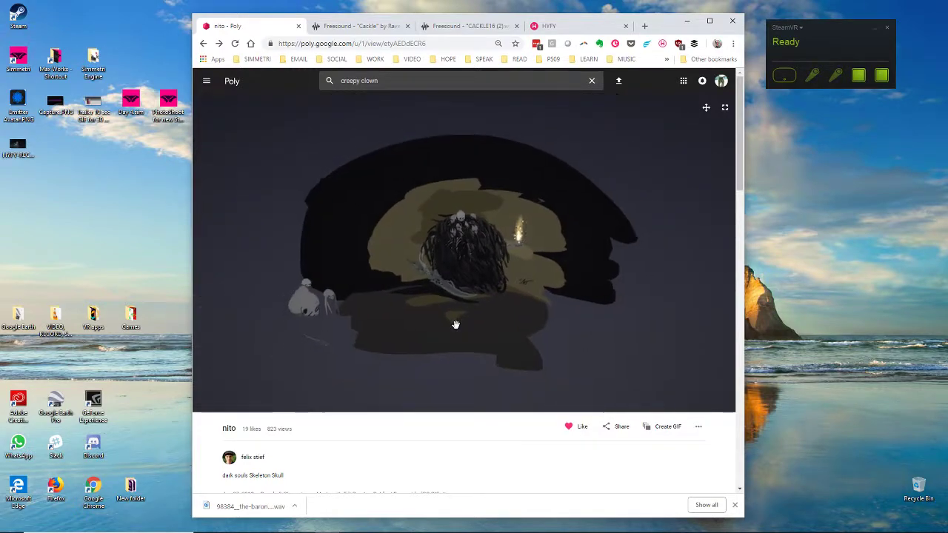
left_click_drag(551, 248, 427, 262)
scroll(419, 258, "up", 6)
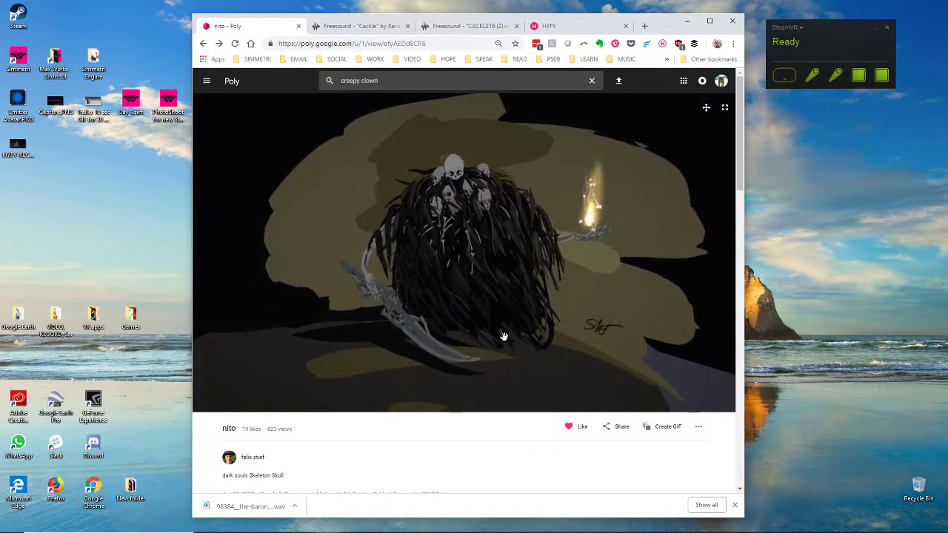
- Look through the exported model folders in Documents > Tilt Brush > Exports in File Explorer, then minimize the window
left_click(232, 525)
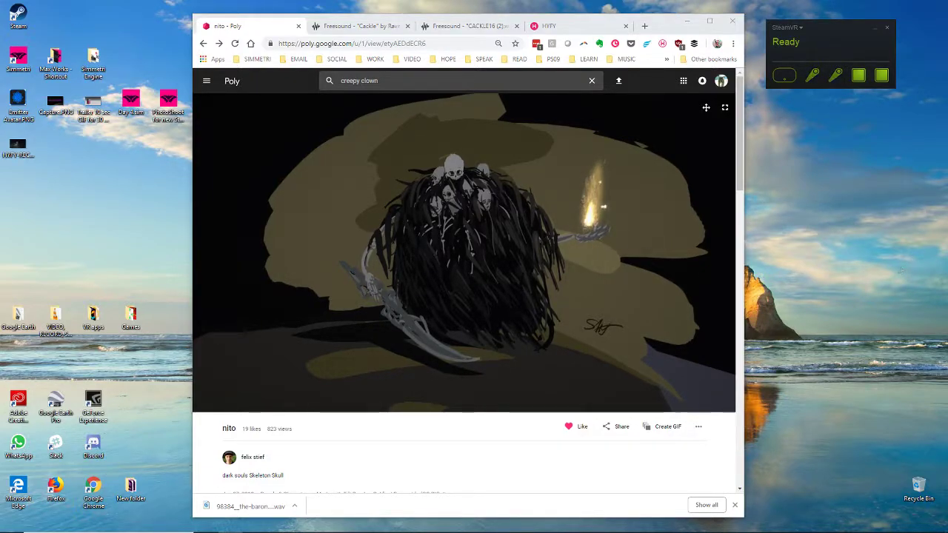
left_click_drag(947, 91, 332, 131)
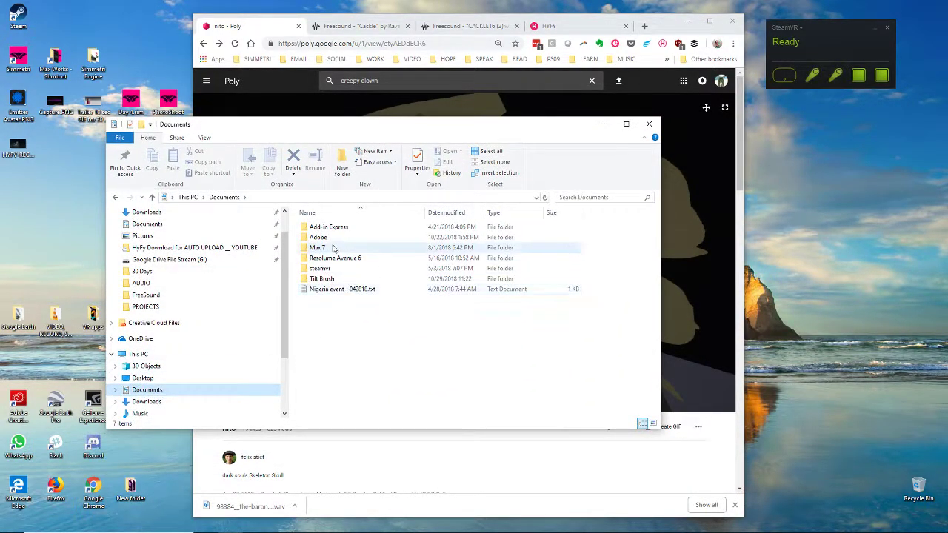
left_click(319, 279)
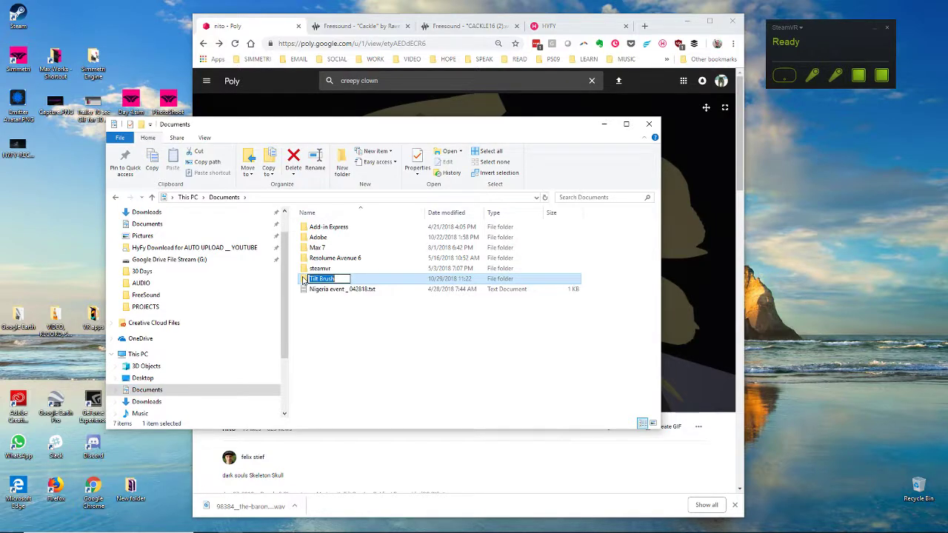
double_click(319, 279)
double_click(307, 230)
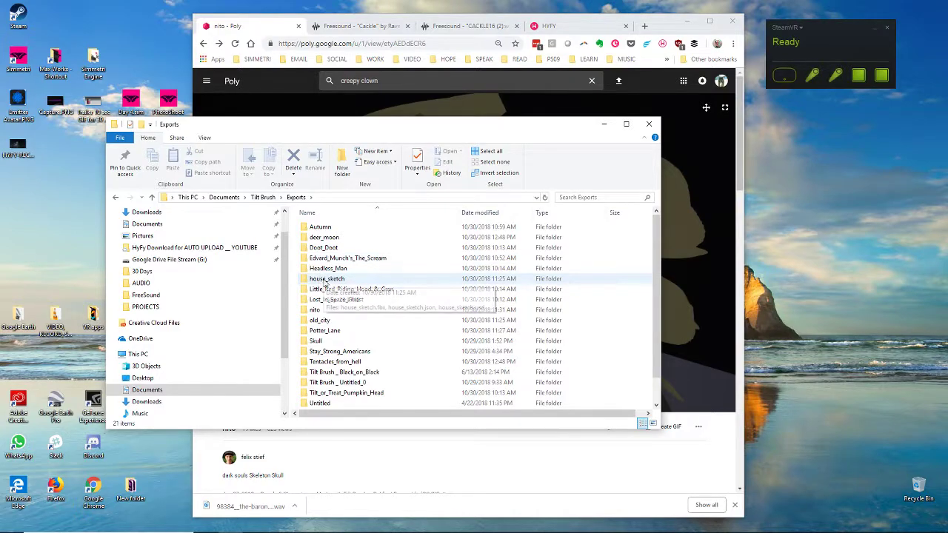
left_click(605, 124)
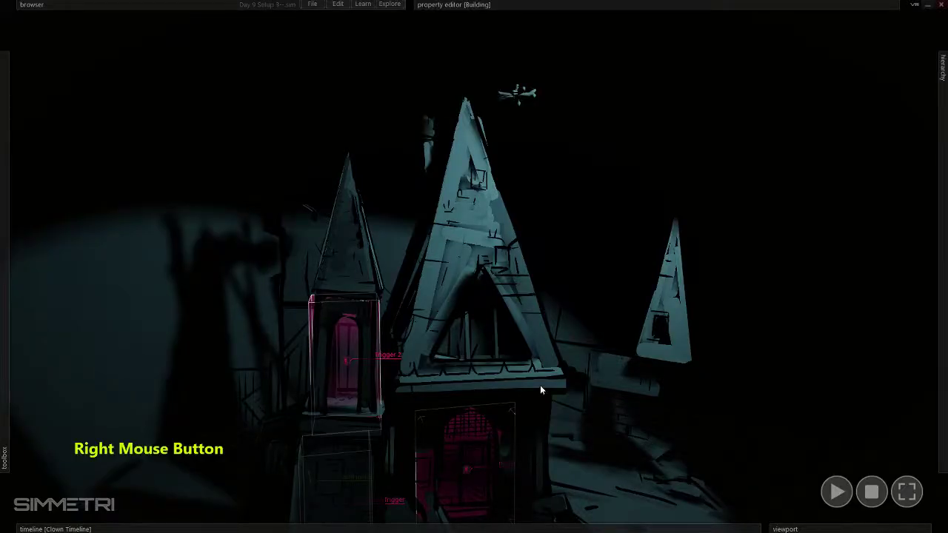
- Switch to Simmetri, view the haunted house from farther back and save the project
right_click_drag(539, 385, 546, 394)
key("e")
key("ctrl+s")
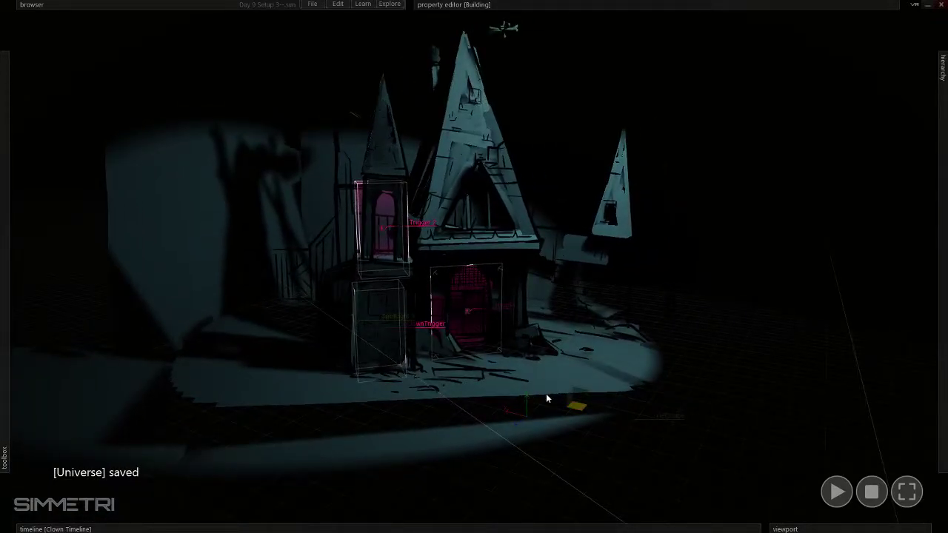
- Create a new project and add an OpenSpace alongside its TerrainSpace
left_click(311, 5)
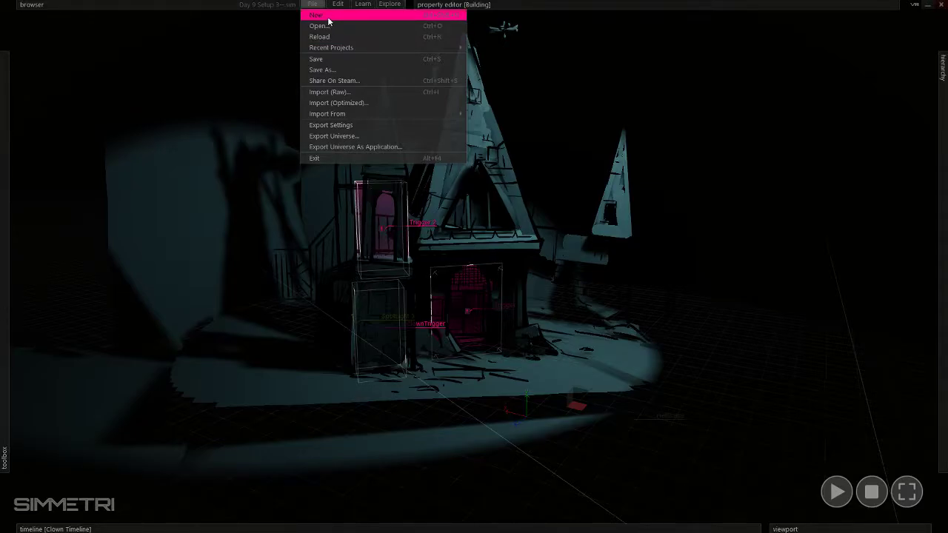
left_click(328, 16)
right_click_drag(287, 205, 291, 208)
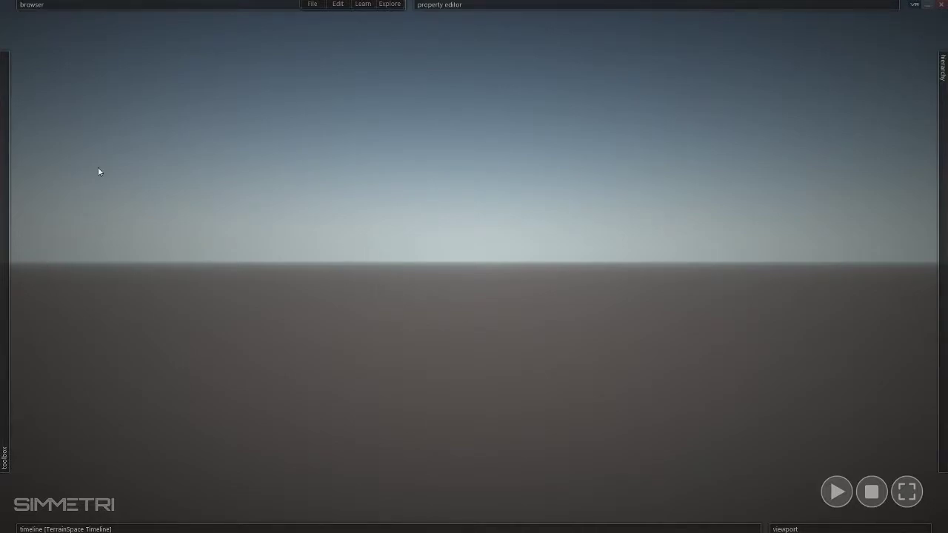
left_click(78, 5)
right_click(49, 68)
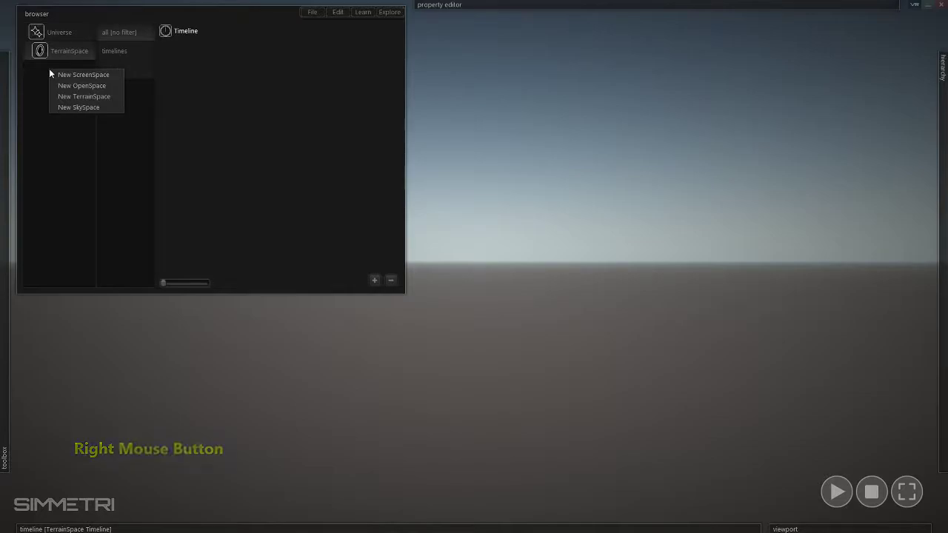
left_click(76, 85)
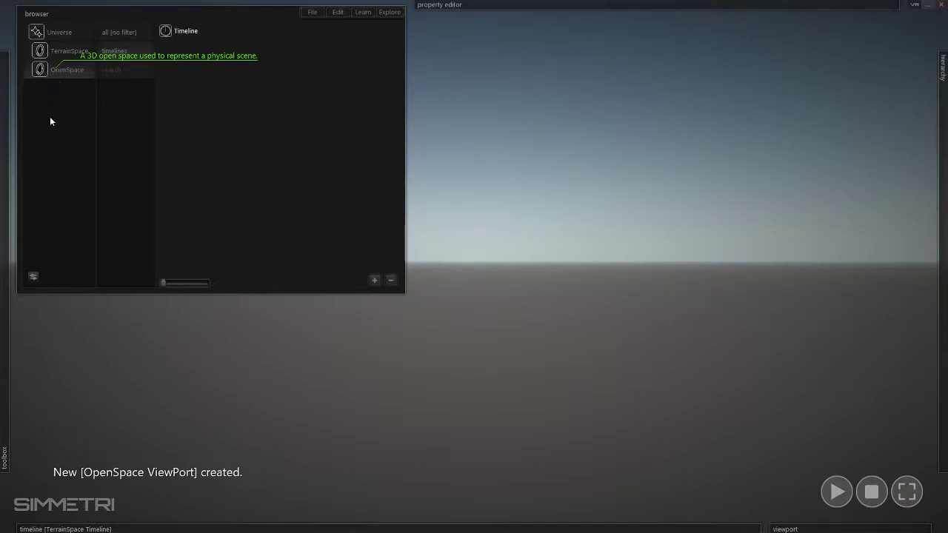
left_click(63, 70)
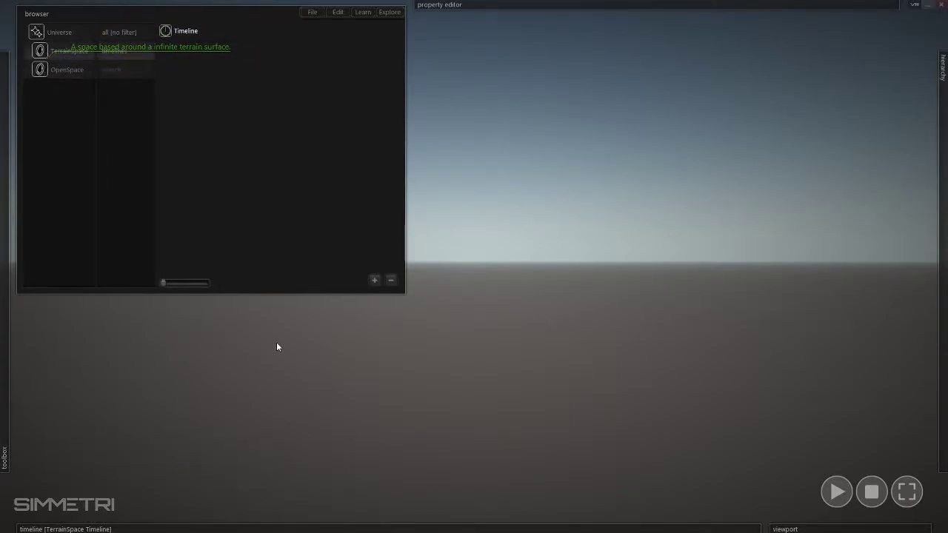
- Review the TerrainSpace's gravity and horizon properties and the celestial settings of its linked SkySpace
mouse_move(592, 6)
left_click(632, 245)
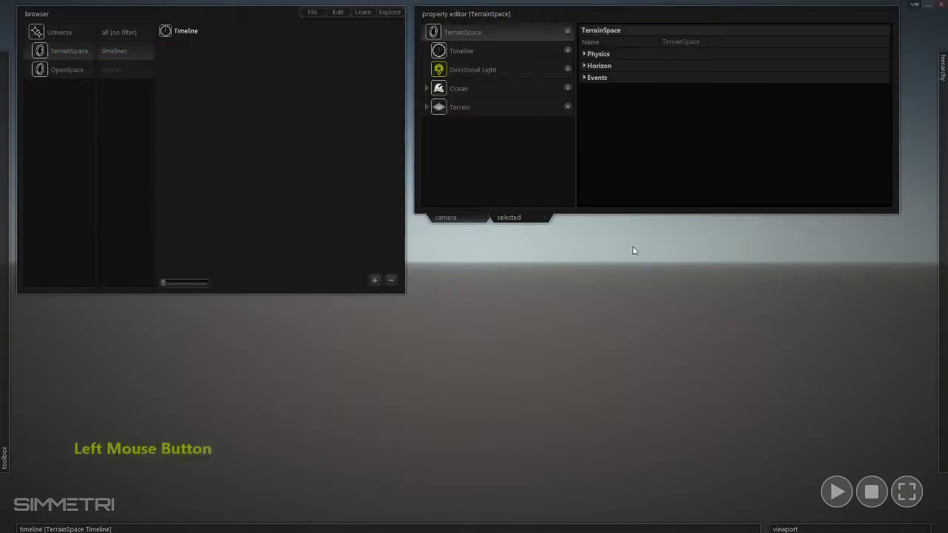
left_click(593, 65)
left_click(594, 55)
left_click(590, 65)
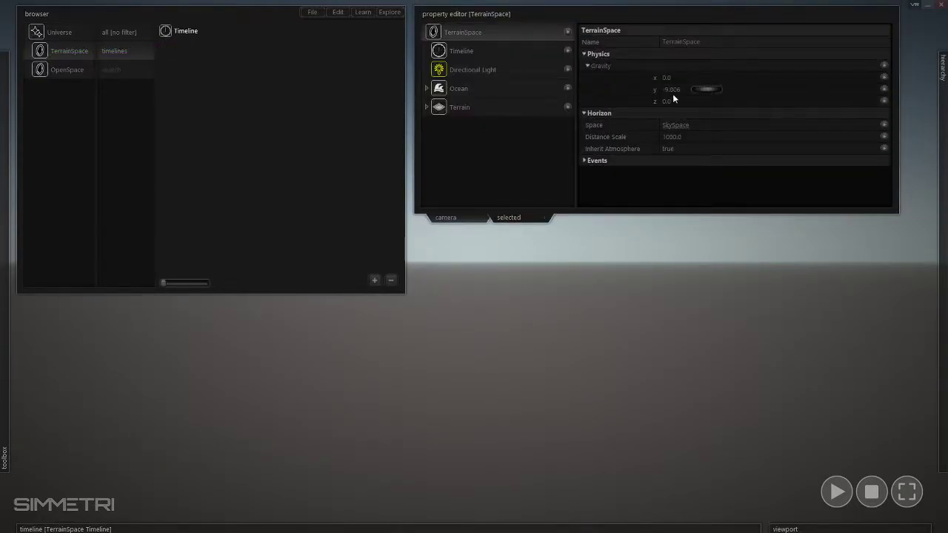
left_click(653, 301)
left_click(679, 283)
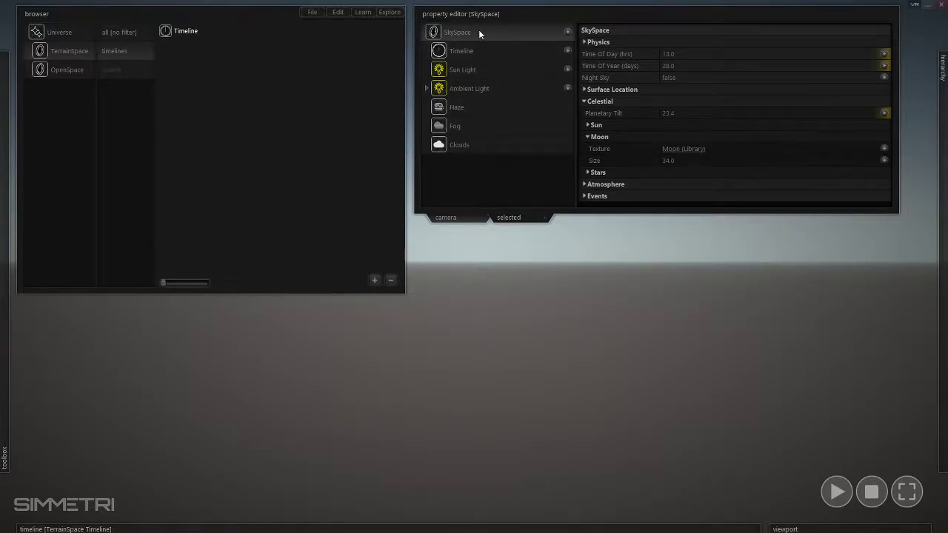
left_click(589, 285)
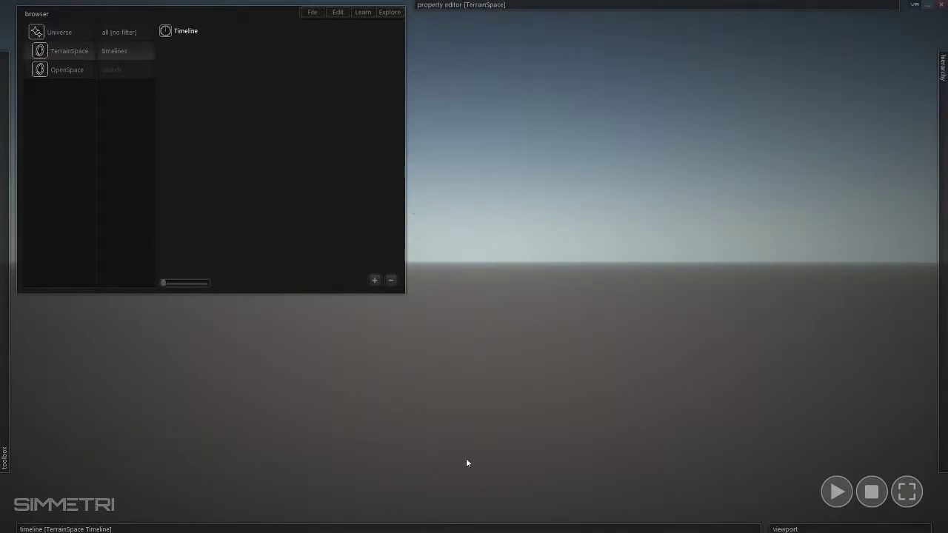
- Raise a broad mound in the middle of the terrain with the terrain Raise tool in Paint Brush mode
mouse_move(6, 311)
scroll(28, 287, "down", 1)
left_click(33, 302)
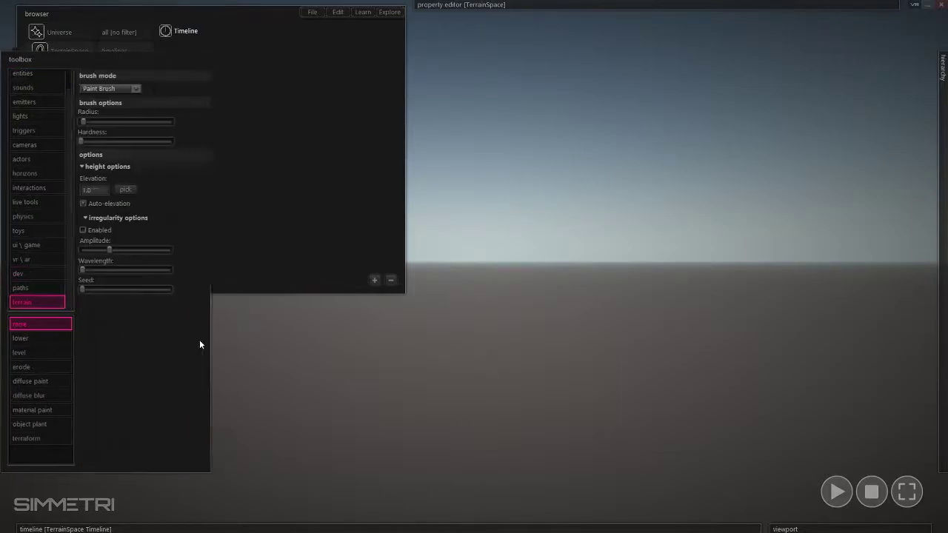
mouse_move(579, 340)
left_mouse_down()
mouse_move(523, 342)
mouse_move(516, 363)
mouse_move(478, 380)
mouse_move(548, 299)
left_mouse_up()
right_click(571, 282)
- Switch from the TerrainSpace to editing the contents of the OpenSpace
left_click(63, 71)
right_click(63, 71)
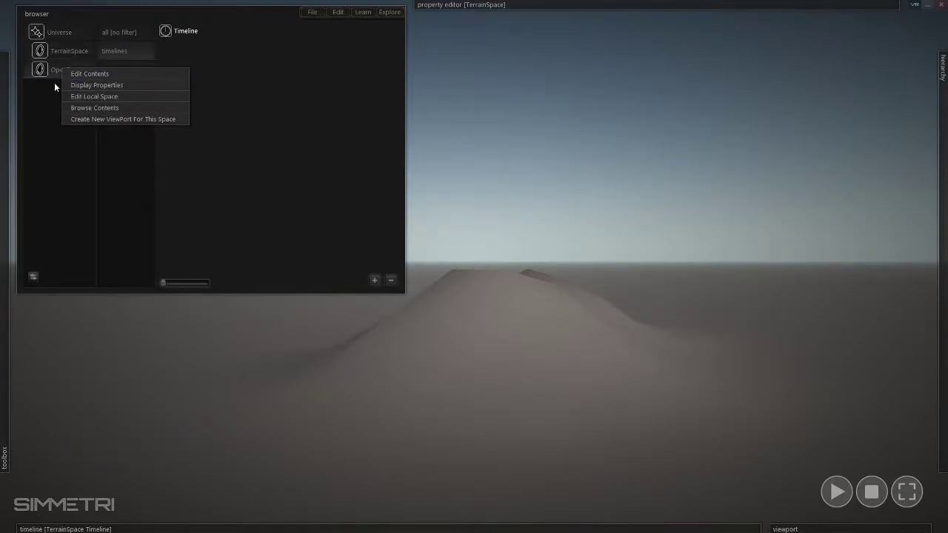
left_click(54, 73)
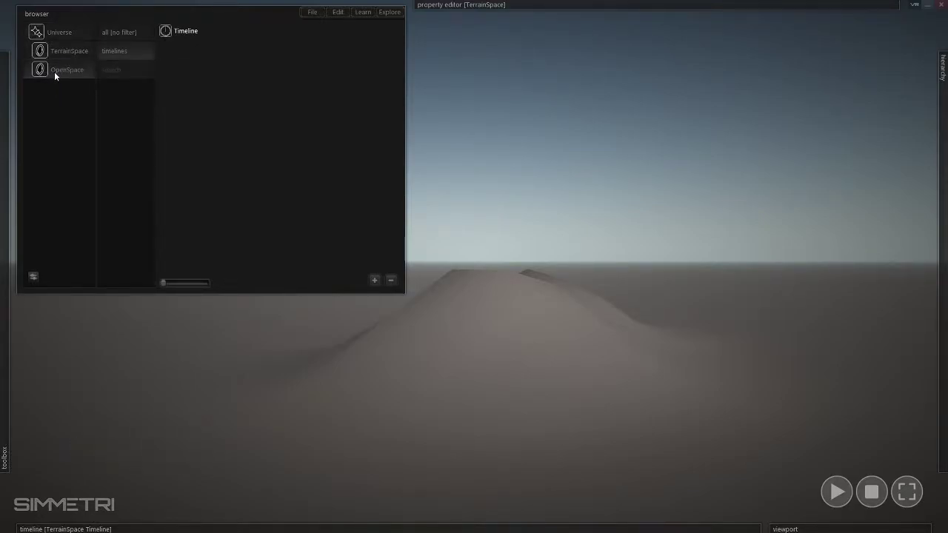
right_click(54, 71)
left_click(55, 73)
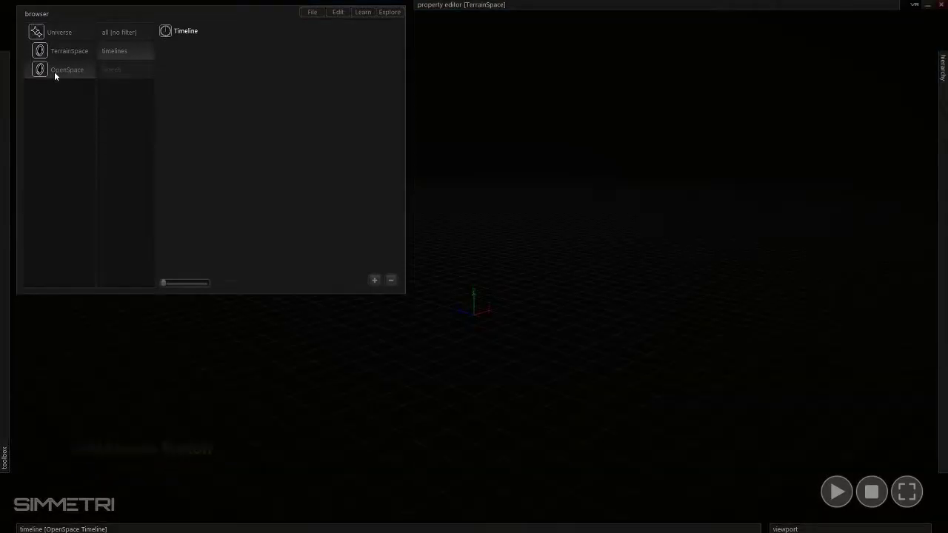
- Draw two box entities of different sizes on the OpenSpace grid in front of the origin
mouse_move(6, 185)
left_click(44, 92)
left_click(42, 324)
left_click_drag(446, 394, 488, 388)
left_click(489, 362)
left_click_drag(549, 362, 579, 350)
left_click(578, 338)
right_click(606, 326)
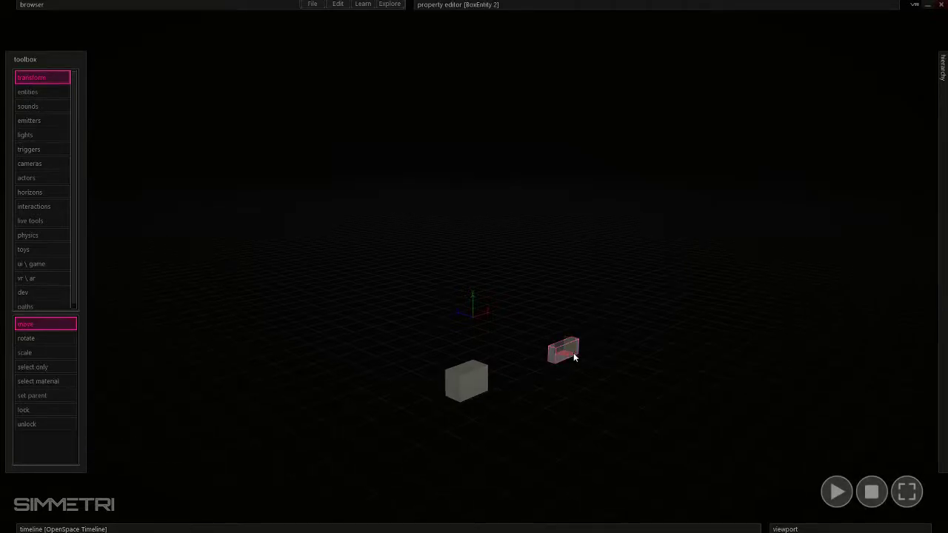
- Test a Y gravity of about -2.0 in the OpenSpace while the simulation runs, resetting gravity when it stops
mouse_move(621, 5)
left_click(651, 284)
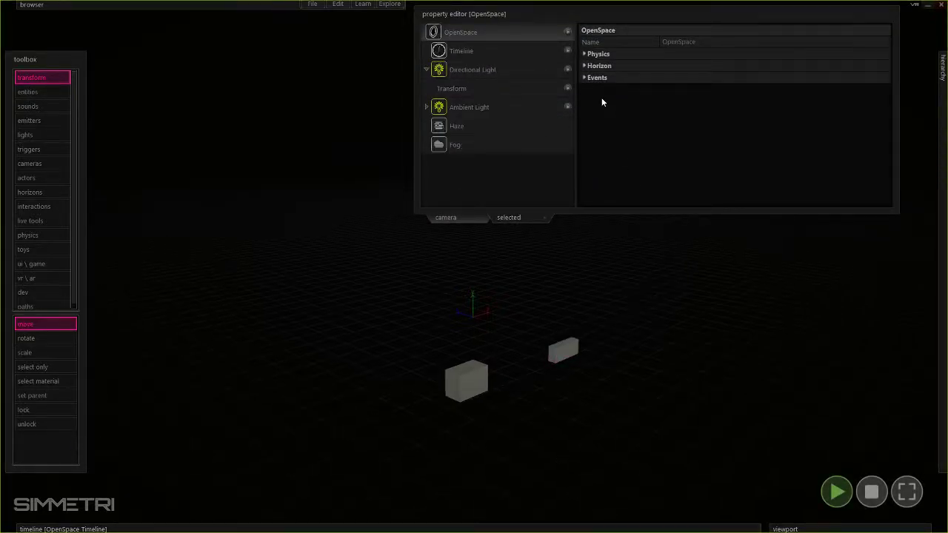
left_click(608, 56)
left_click(622, 66)
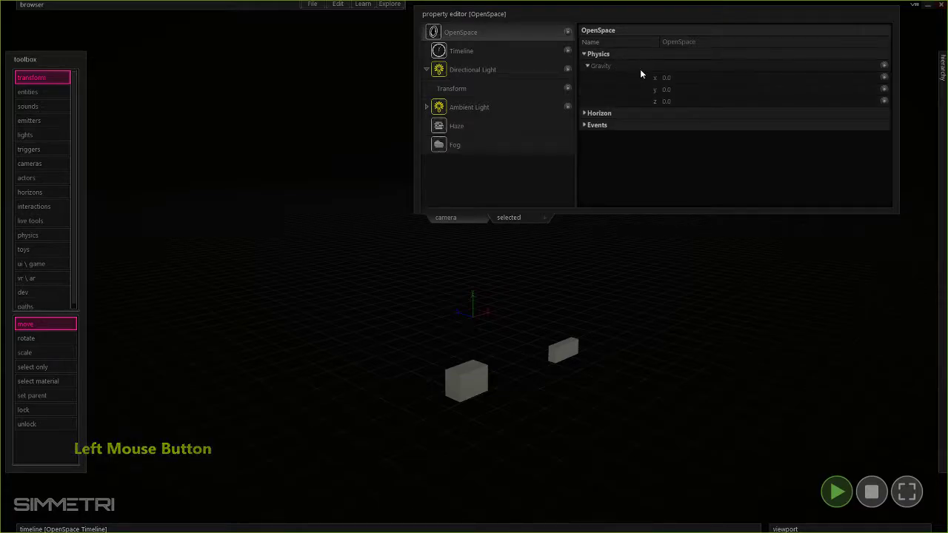
left_click_drag(712, 89, 649, 95)
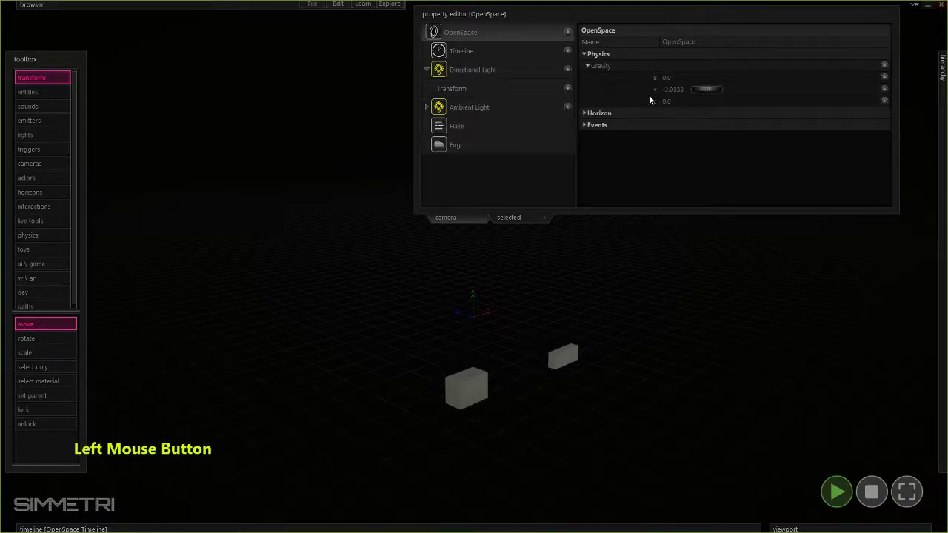
left_click(866, 494)
double_click(710, 90)
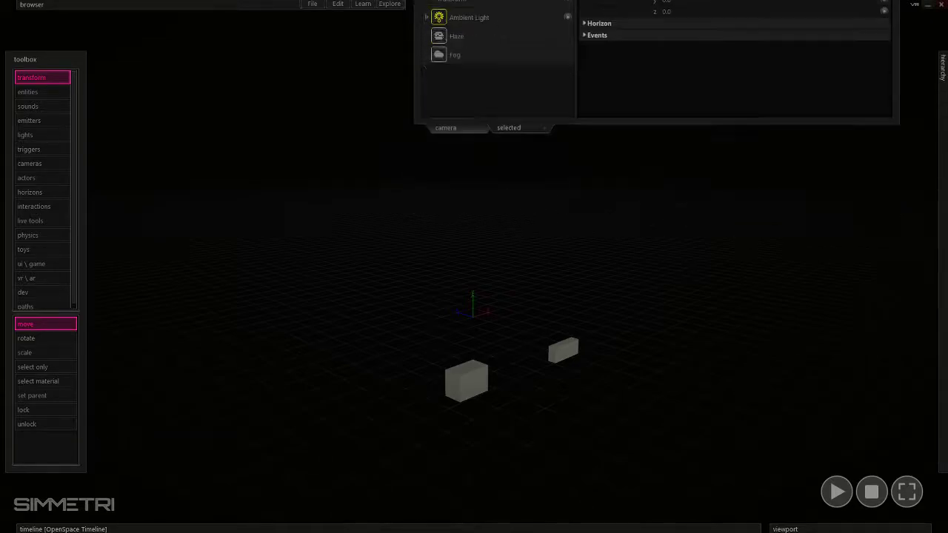
- Run the simulation and push the two boxes into each other to test their collision, finishing with the simulation stopped
left_click(461, 385)
left_click_drag(464, 386, 488, 379)
left_click_drag(619, 322, 549, 361)
left_click(577, 346)
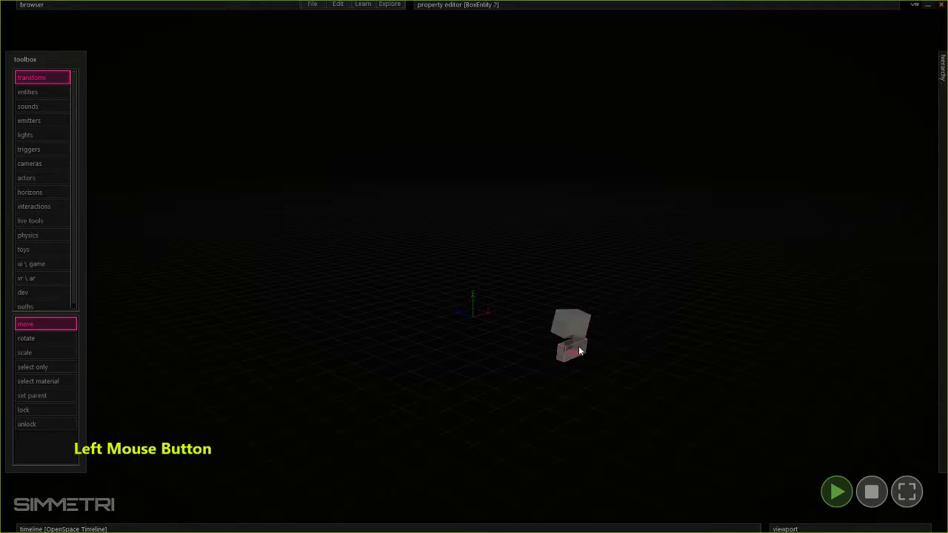
left_click_drag(578, 333, 440, 274)
key("d")
key("w")
right_click_drag(420, 298, 770, 446)
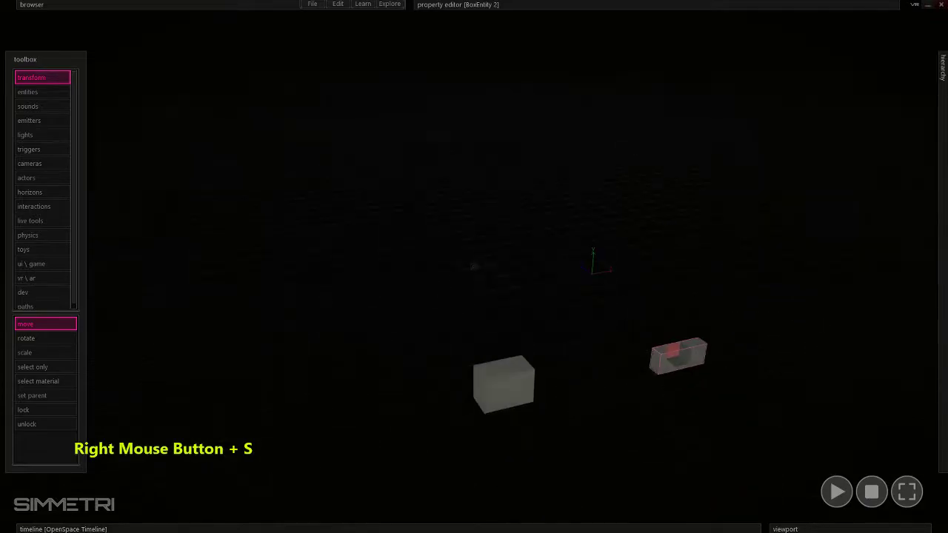
- Delete both boxes from the OpenSpace
key("a")
left_click(453, 359)
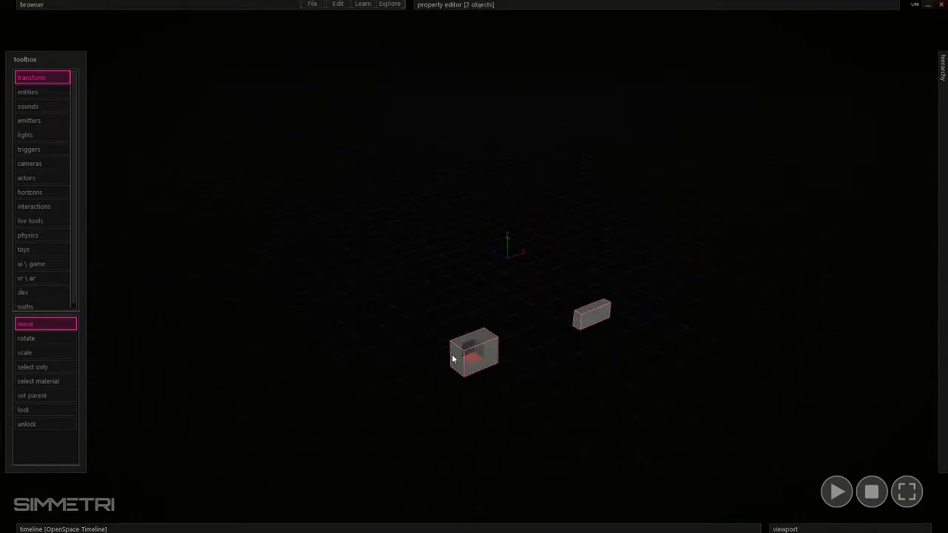
key("Delete")
right_click_drag(452, 358, 473, 266)
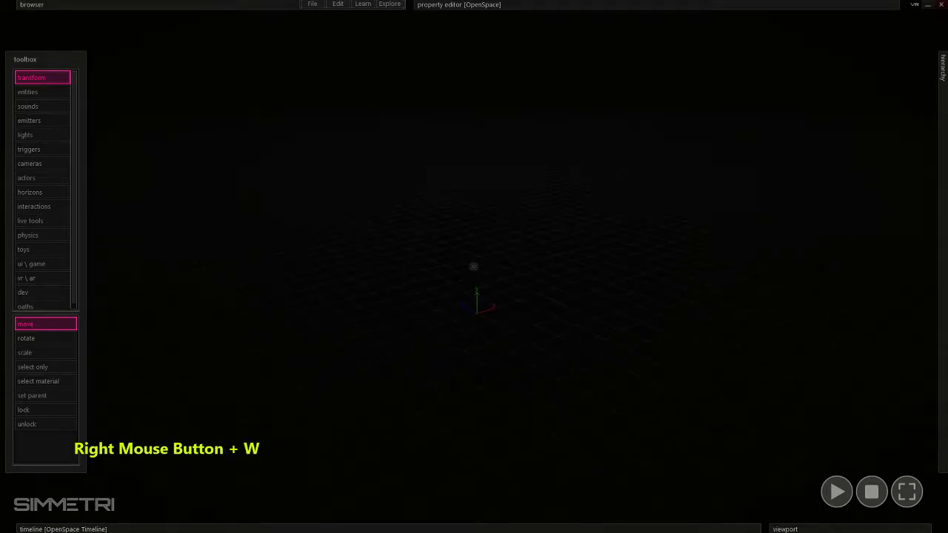
- Start a Google Tilt Brush import and choose house_sketch.fbx from the house_sketch folder in the Tilt Brush Exports
right_click_drag(360, 250, 359, 249)
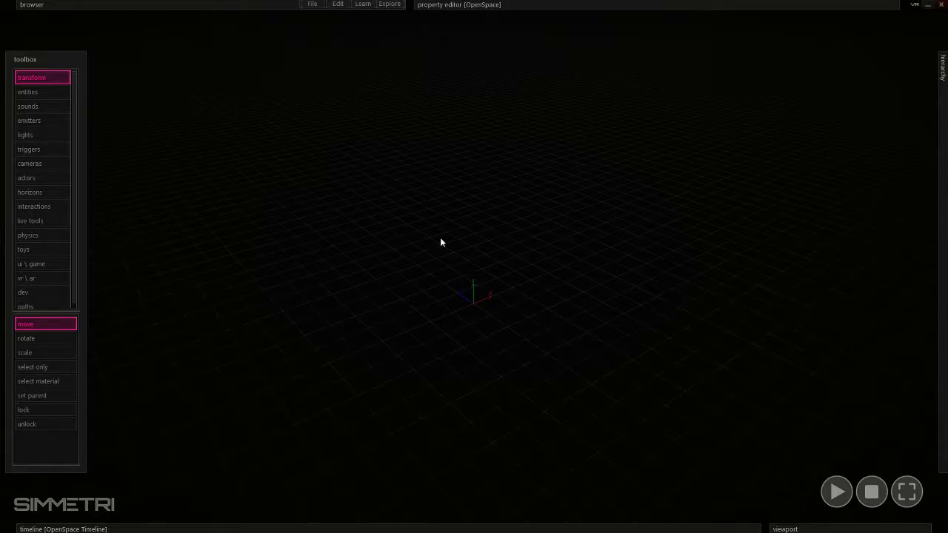
right_click_drag(491, 303, 481, 251)
left_click(313, 5)
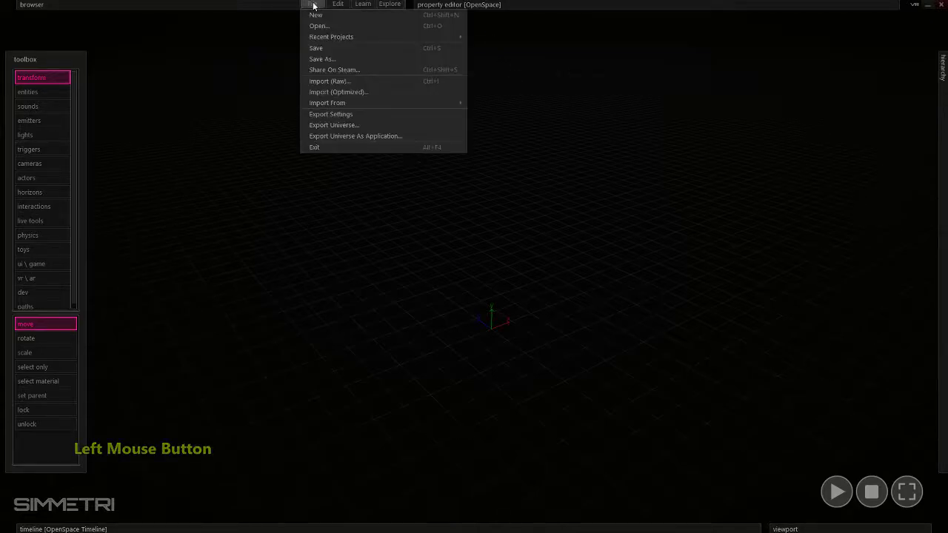
mouse_move(319, 102)
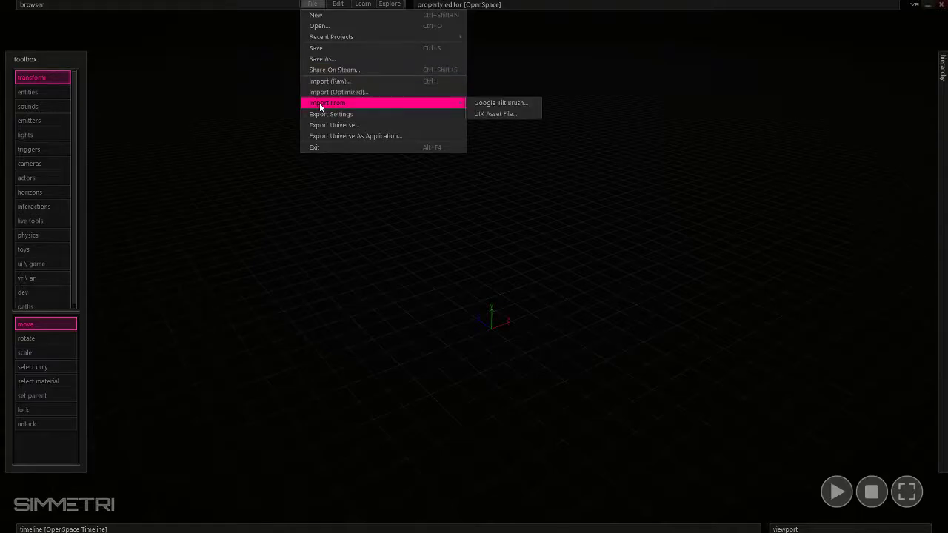
left_click(494, 106)
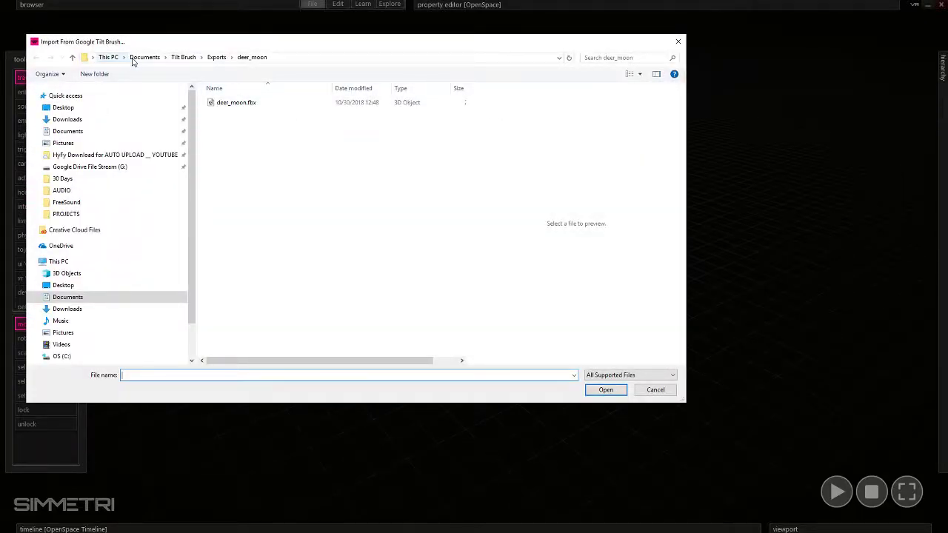
left_click(222, 59)
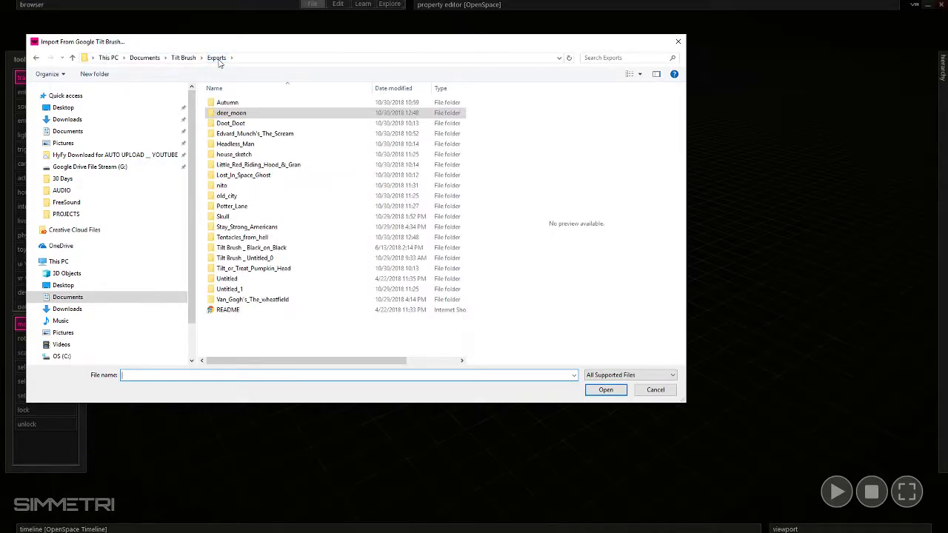
left_click(233, 154)
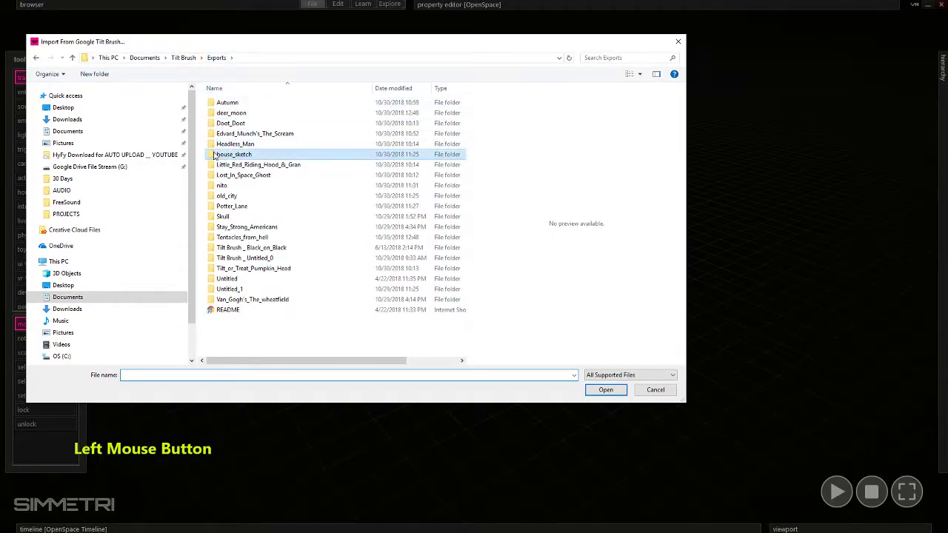
left_click(605, 390)
left_click(240, 104)
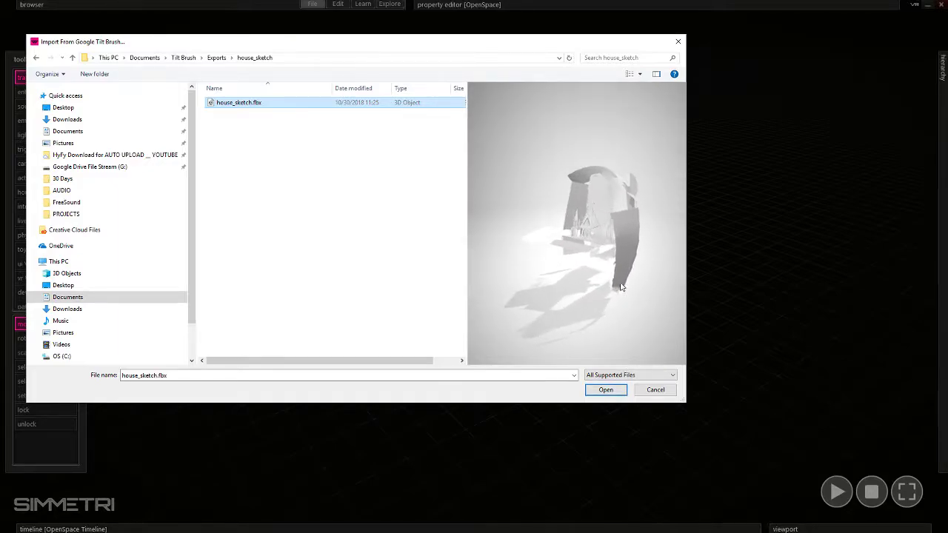
- Inspect the 3D preview of house_sketch.fbx from several angles and import the file into the OpenSpace
left_click(619, 226)
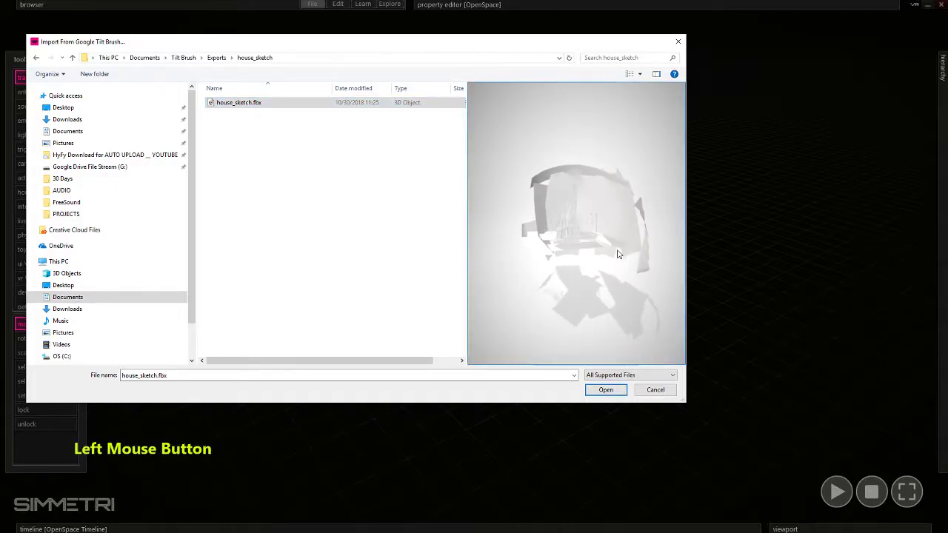
left_click_drag(633, 253, 749, 238)
mouse_move(636, 244)
left_mouse_down()
mouse_move(349, 244)
mouse_move(699, 245)
mouse_move(417, 93)
mouse_move(600, 212)
mouse_move(366, 380)
mouse_move(936, 328)
mouse_move(367, 183)
mouse_move(481, 296)
mouse_move(275, 328)
mouse_move(686, 403)
mouse_move(572, 245)
mouse_move(288, 318)
mouse_move(519, 259)
mouse_move(652, 162)
mouse_move(336, 208)
mouse_move(380, 303)
mouse_move(321, 309)
mouse_move(323, 273)
left_mouse_up()
mouse_move(706, 258)
left_mouse_down()
mouse_move(449, 270)
mouse_move(727, 333)
mouse_move(580, 261)
mouse_move(894, 228)
mouse_move(523, 218)
mouse_move(619, 230)
left_mouse_up()
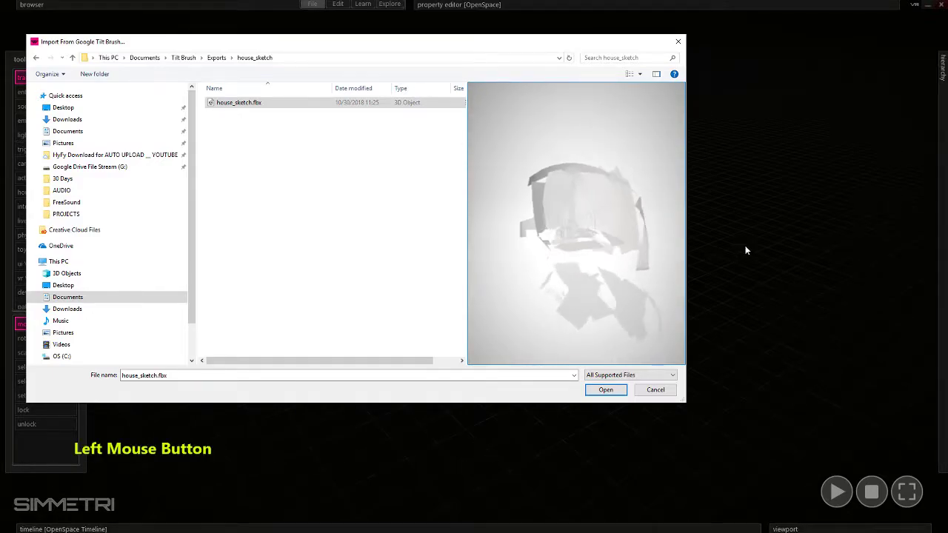
left_click_drag(502, 257, 574, 350)
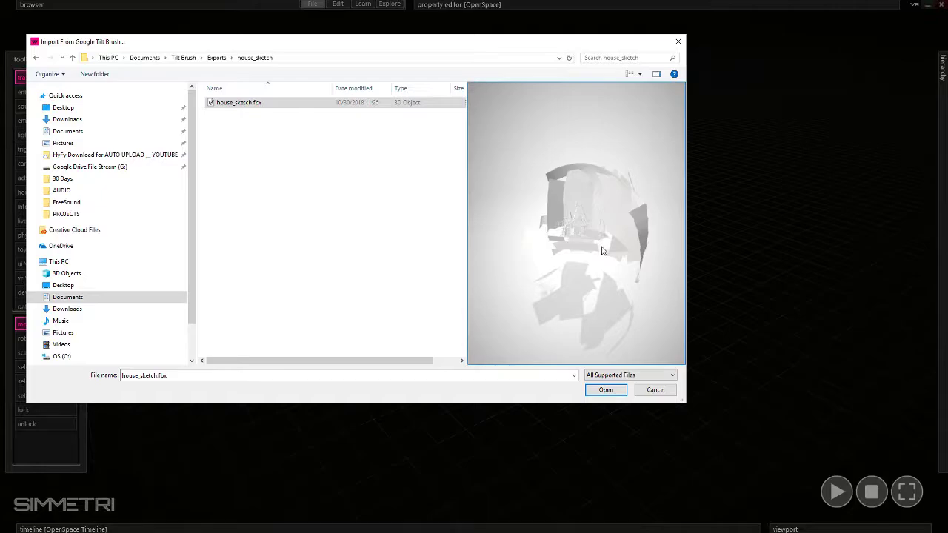
left_click_drag(585, 245, 567, 94)
mouse_move(626, 251)
left_mouse_down()
mouse_move(555, 321)
mouse_move(612, 284)
left_mouse_up()
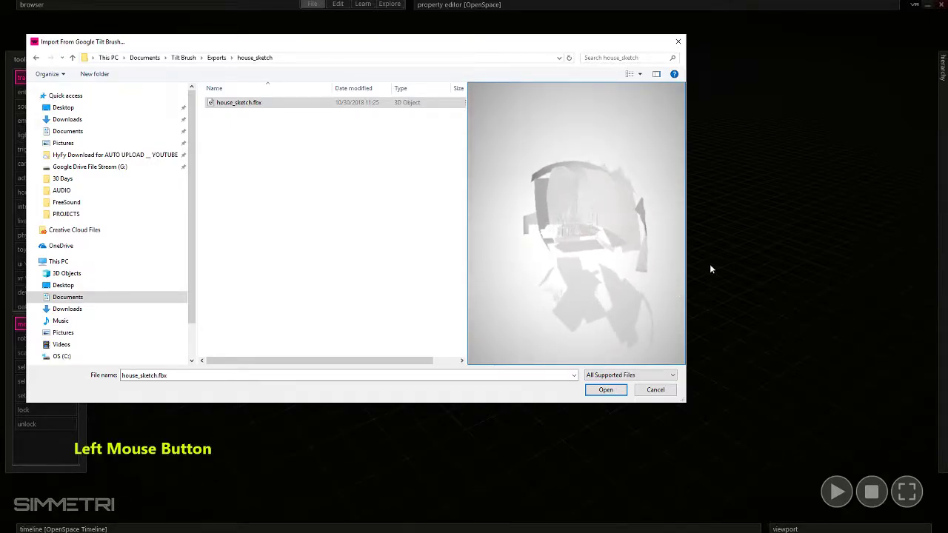
left_click(262, 103)
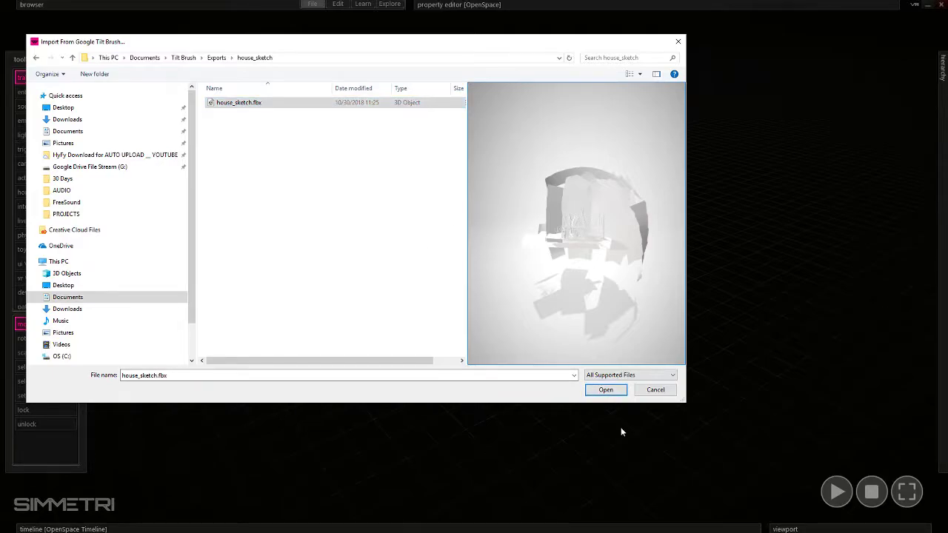
left_click(601, 395)
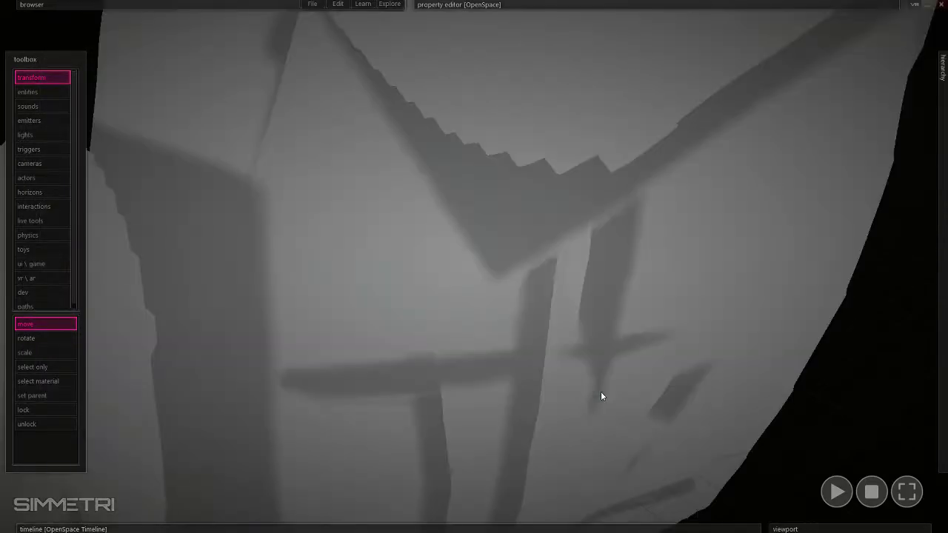
- Examine the imported house sketch and its grey backdrop up close and from a distance
mouse_move(520, 377)
right_mouse_down()
mouse_move(473, 355)
mouse_move(459, 363)
mouse_move(503, 370)
mouse_move(430, 392)
mouse_move(418, 341)
mouse_move(396, 348)
mouse_move(422, 345)
mouse_move(414, 340)
right_mouse_up()
key("w")
key("a")
key("s")
key("e")
key("w")
key("s")
right_click_drag(488, 399, 508, 372, "ctrl")
mouse_move(640, 385)
right_mouse_down()
mouse_move(611, 378)
mouse_move(631, 375)
right_mouse_up()
key("s")
key("w")
key("s")
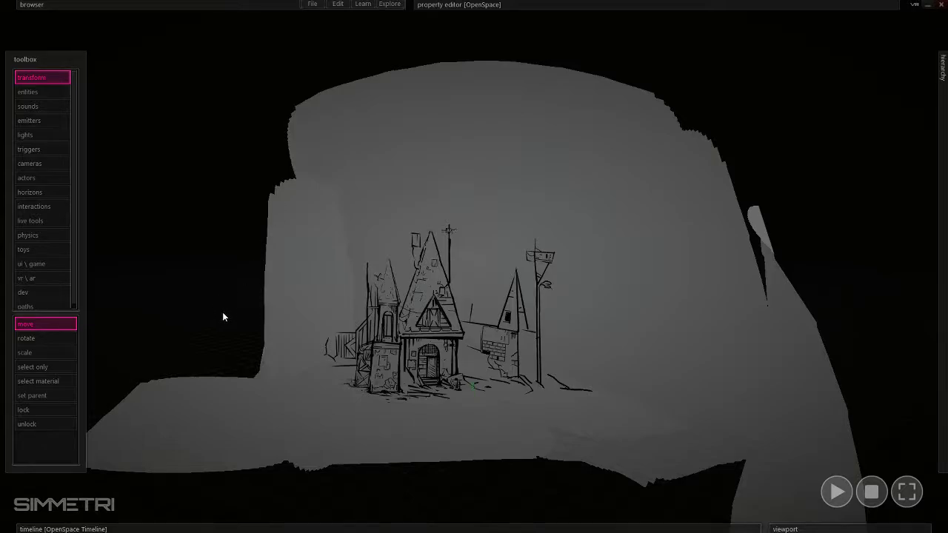
right_click_drag(471, 342, 464, 340)
key("d")
key("a")
key("w")
key("ctrl")
key("ctrl")
key("e")
key("s")
left_click(672, 169)
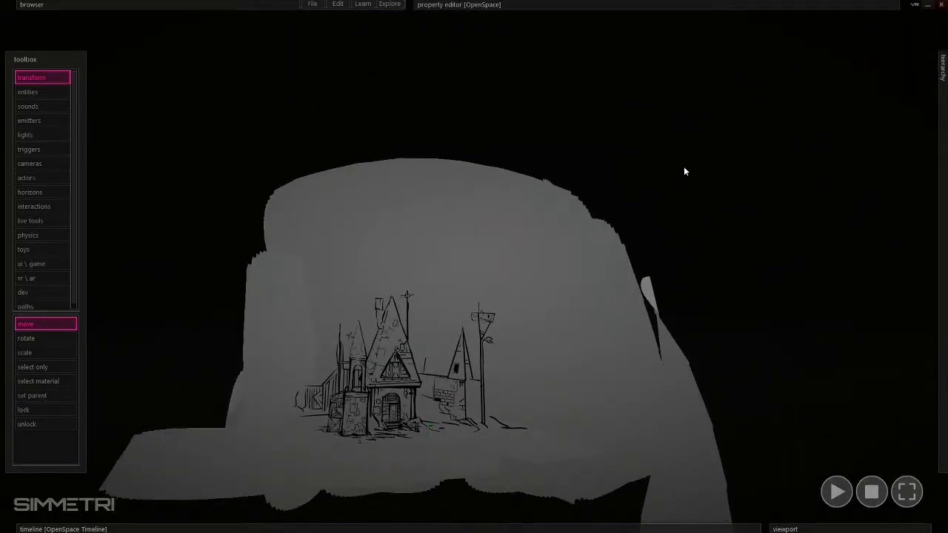
- Open the imported sketch's mesh for triangle editing and pick individual triangles on its grey backdrop
key("a")
right_click_drag(389, 360, 390, 359)
left_click(620, 222)
double_click(620, 222)
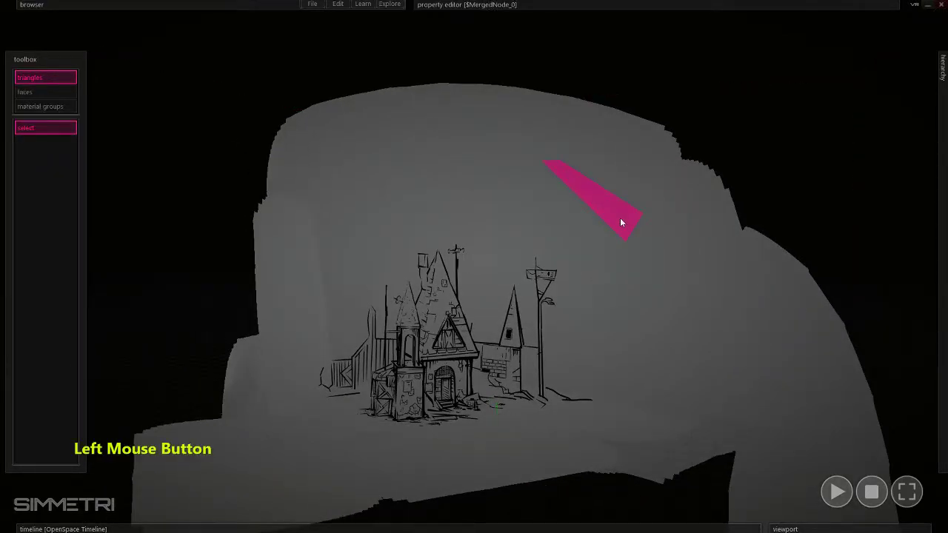
right_click_drag(363, 466, 364, 466)
key("ctrl+d")
key("w")
key("a")
key("e")
key("w")
right_click_drag(614, 421, 614, 421)
key("s")
left_click(615, 421)
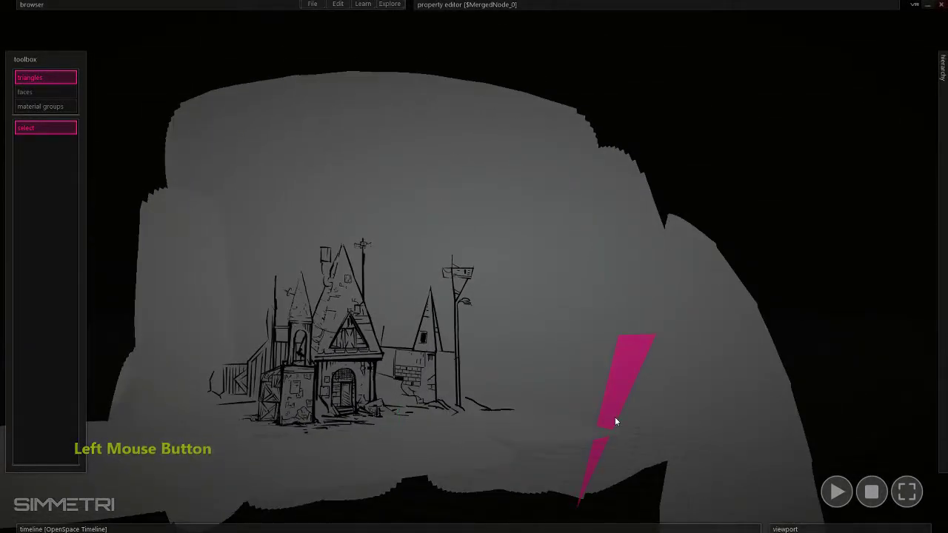
double_click(807, 212)
- Reopen the sketch's mesh for triangle editing and select the band of triangles along the backdrop's right end
right_click_drag(770, 235, 639, 269)
key("s")
left_click(560, 200)
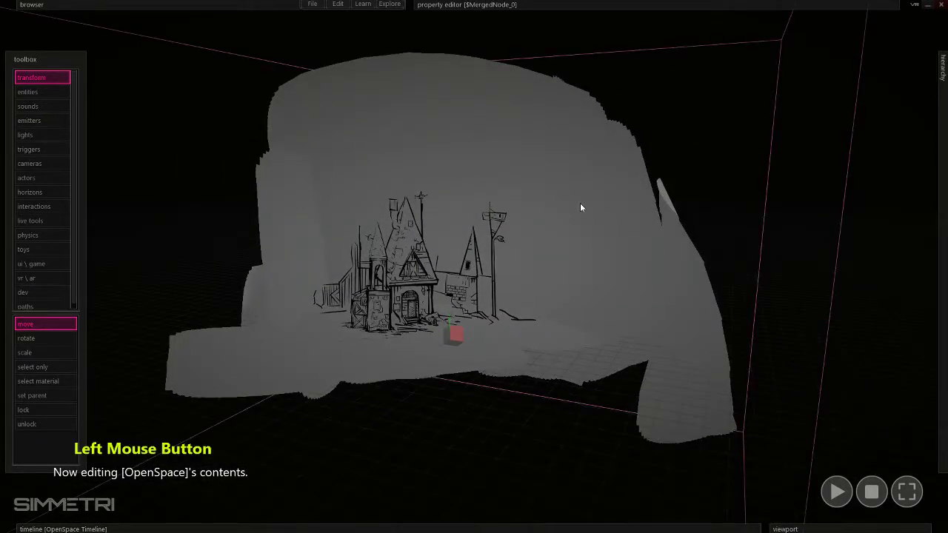
double_click(579, 203)
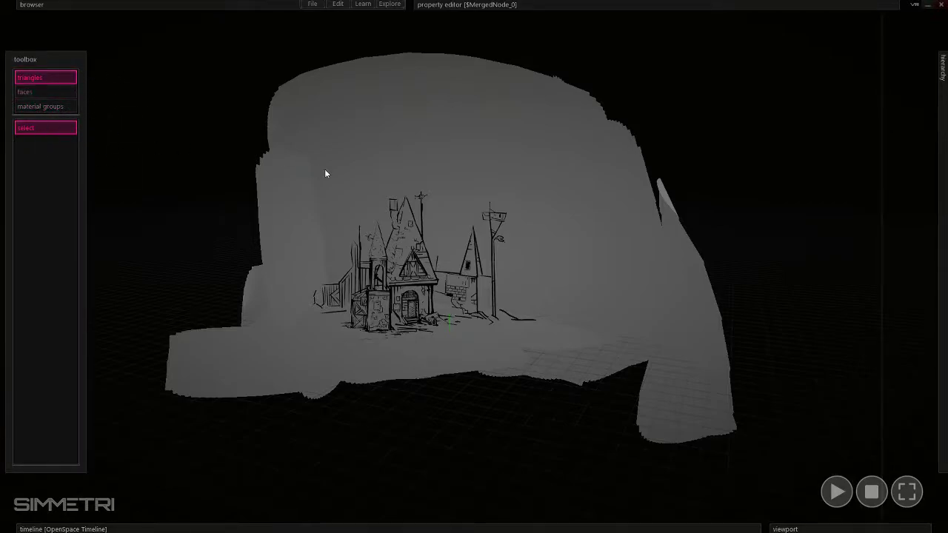
left_click_drag(745, 121, 657, 451)
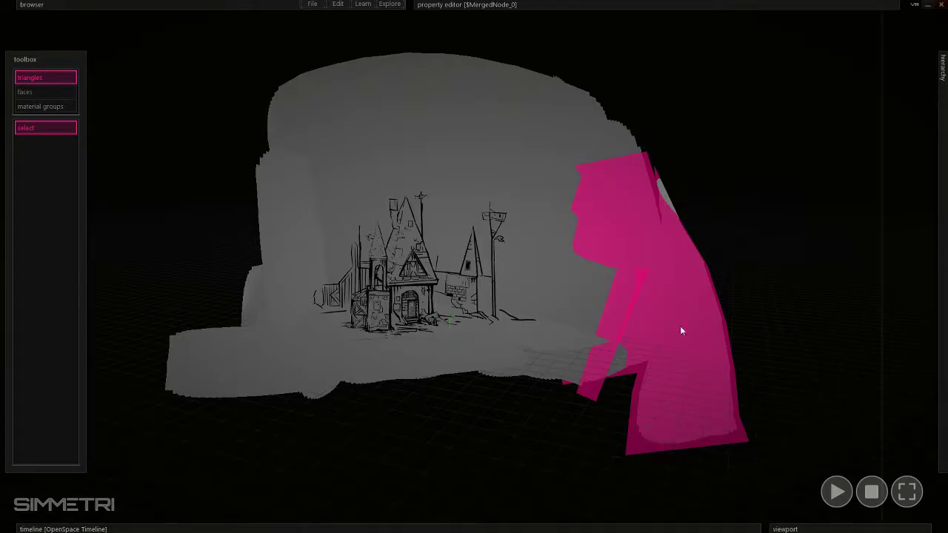
- Examine the selected backdrop triangles from behind and around the mesh, clearing the selection at the end
key("d")
key("w")
right_click_drag(711, 348, 593, 366)
key("a")
key("e")
mouse_move(474, 266)
right_mouse_down()
mouse_move(480, 275)
mouse_move(467, 270)
mouse_move(474, 266)
right_mouse_up()
key("d")
key("s")
key("a")
key("e")
key("w")
key("d")
key("s")
key("w")
key("e")
key("a")
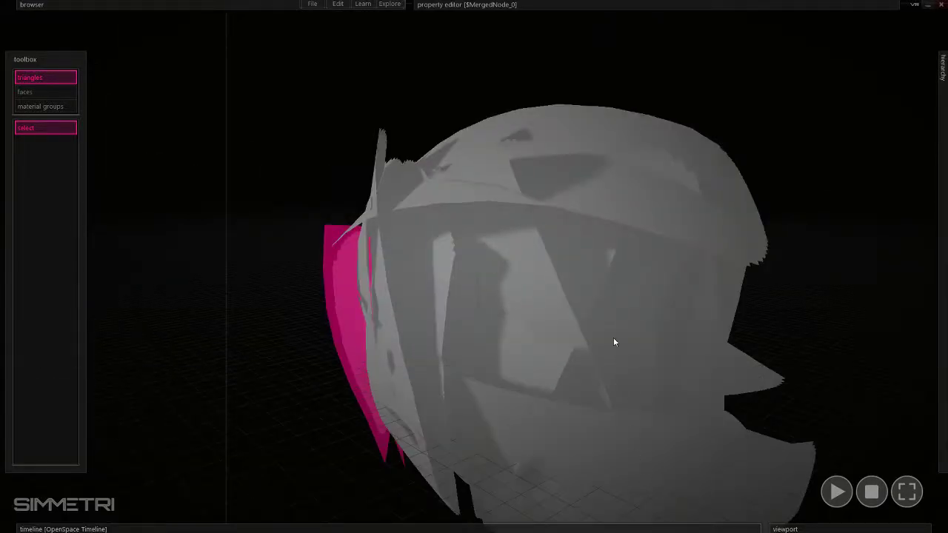
mouse_move(688, 375)
right_mouse_down("ctrl")
mouse_move(725, 358)
mouse_move(773, 357)
right_mouse_up("ctrl")
key("a")
key("s")
key("e")
key("q")
key("a")
key("d")
key("s")
left_click(856, 99)
mouse_move(857, 100)
right_mouse_down()
mouse_move(800, 101)
mouse_move(836, 117)
mouse_move(851, 109)
right_mouse_up()
mouse_move(680, 182)
right_mouse_down()
mouse_move(672, 132)
mouse_move(671, 153)
mouse_move(690, 155)
mouse_move(680, 166)
mouse_move(692, 174)
mouse_move(650, 223)
right_mouse_up()
key("w")
key("s")
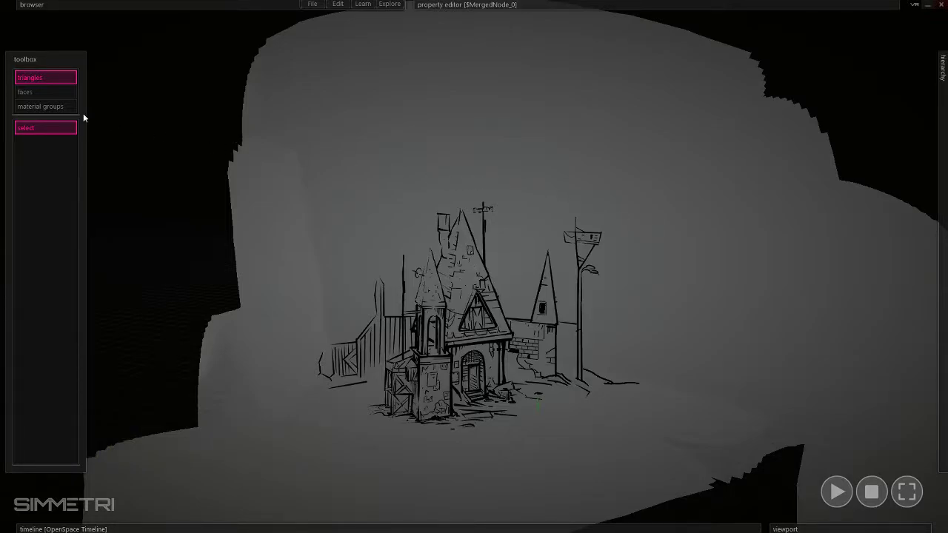
- Switch the sketch between editing the OpenSpace contents and editing its mesh triangles, ending in the OpenSpace contents
double_click(125, 124)
left_click(822, 49)
key("s")
right_click_drag(822, 50, 682, 111)
left_click(658, 186)
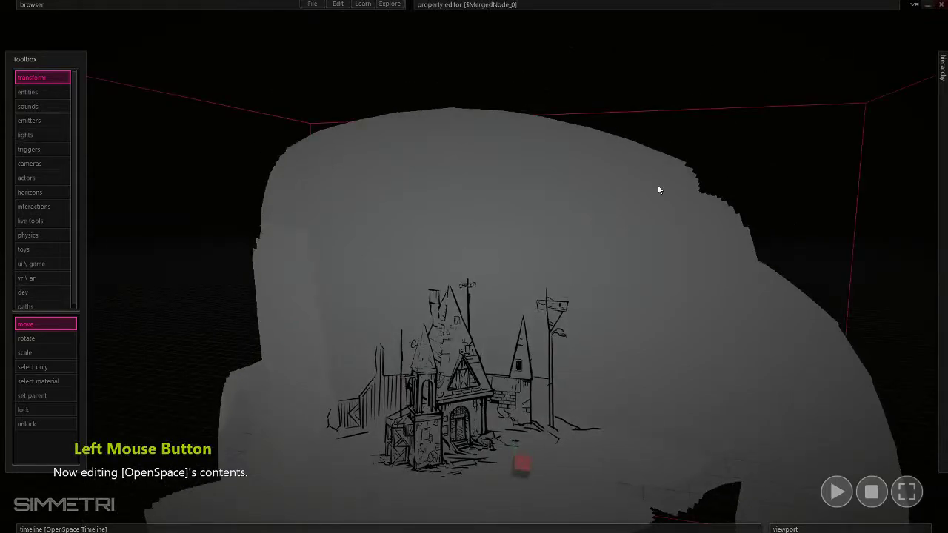
double_click(657, 185)
left_click(721, 68)
left_click(543, 203)
right_click_drag(543, 208, 617, 277)
double_click(644, 159)
- Locate the imported sketch's node in the hierarchy and move the sketch slightly within the OpenSpace
key("s")
key("w")
key("s")
left_click(941, 281)
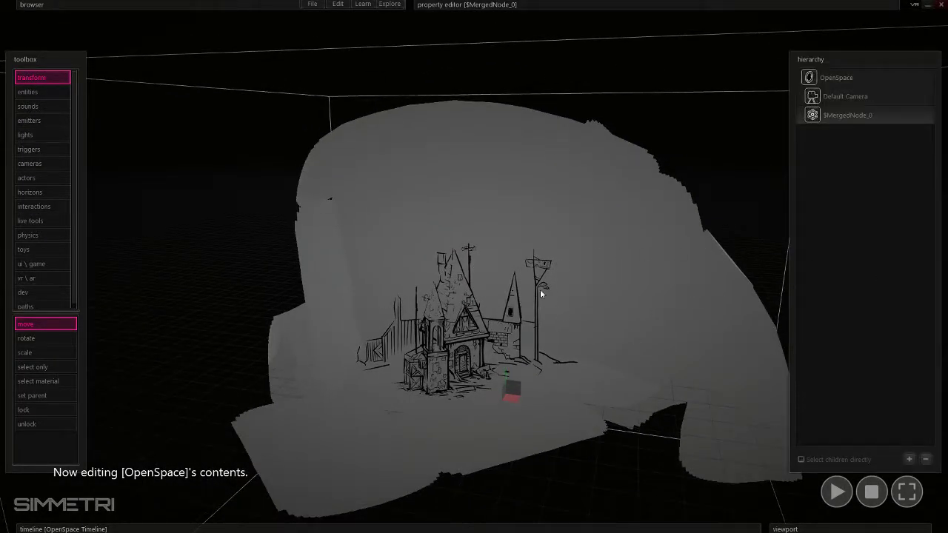
mouse_move(512, 391)
left_mouse_down()
mouse_move(504, 403)
mouse_move(526, 398)
mouse_move(516, 404)
left_mouse_up()
key("ctrl+w")
mouse_move(663, 326)
right_mouse_down()
mouse_move(629, 312)
mouse_move(590, 314)
right_mouse_up()
key("d")
key("s")
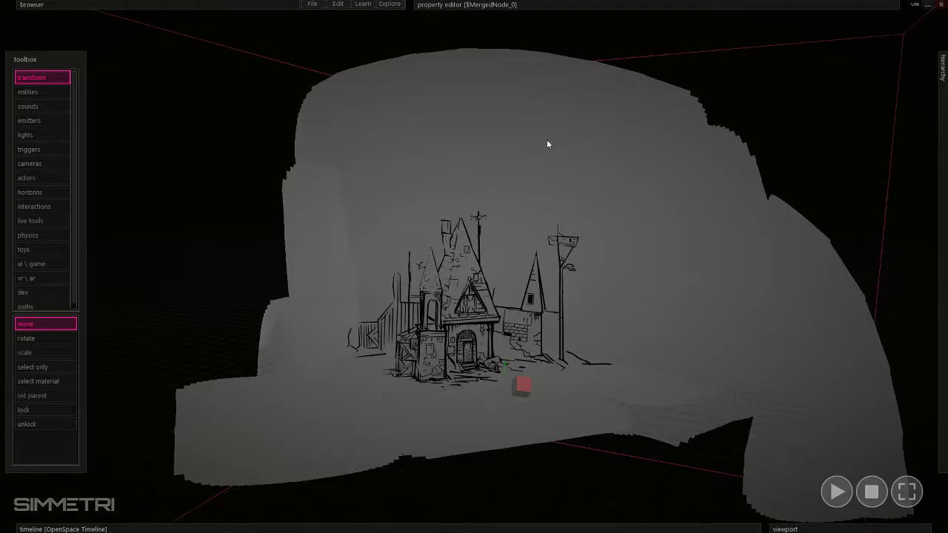
- Try a near-black colour for the OpenSpace's directional light and restore it to white (255, 255, 255)
mouse_move(536, 5)
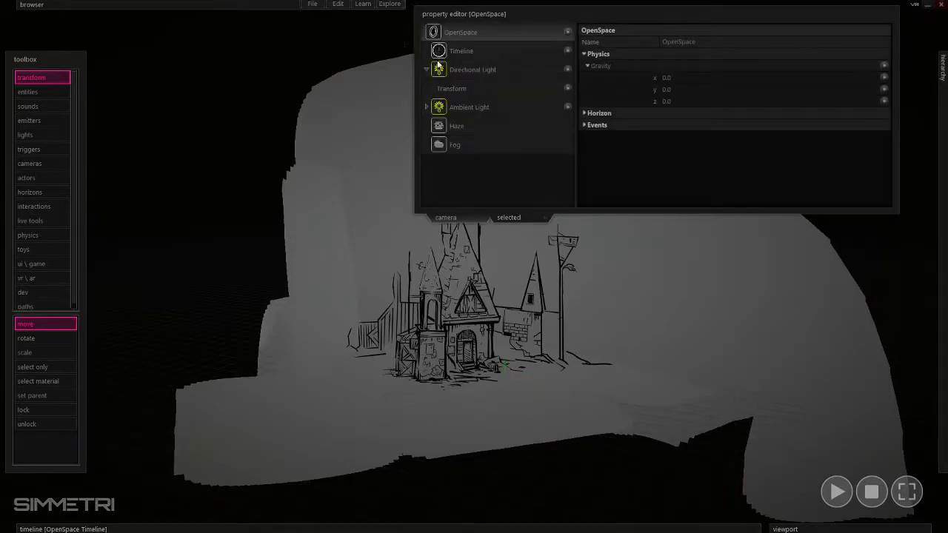
left_click(506, 90)
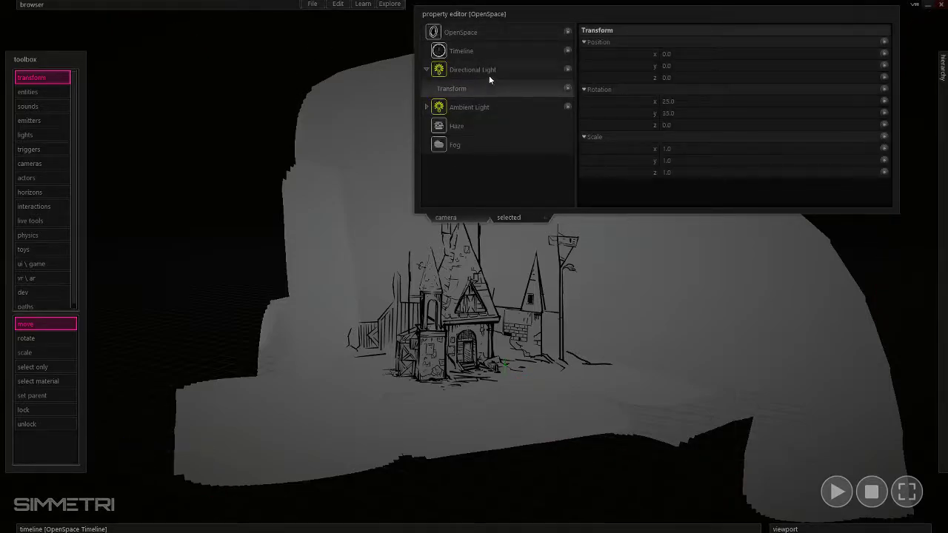
left_click(478, 69)
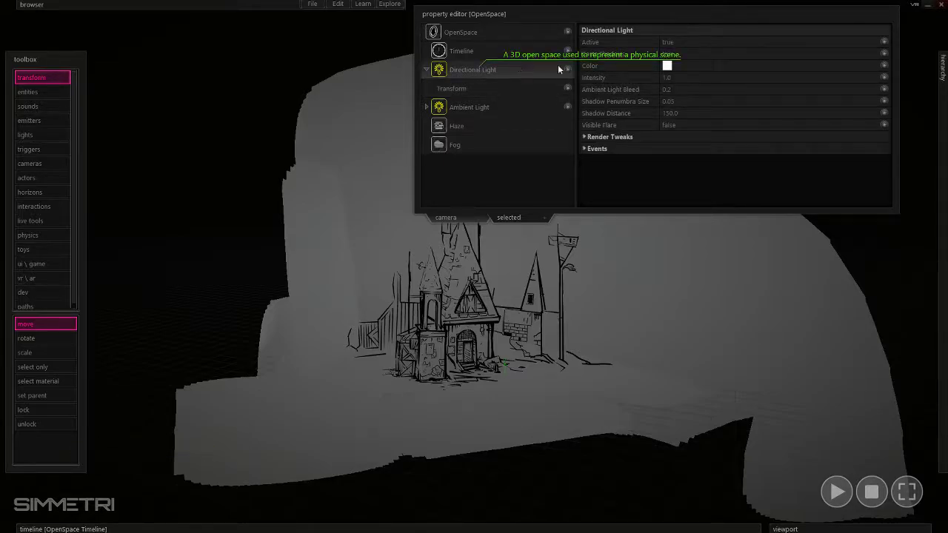
left_click(667, 66)
left_click(186, 182)
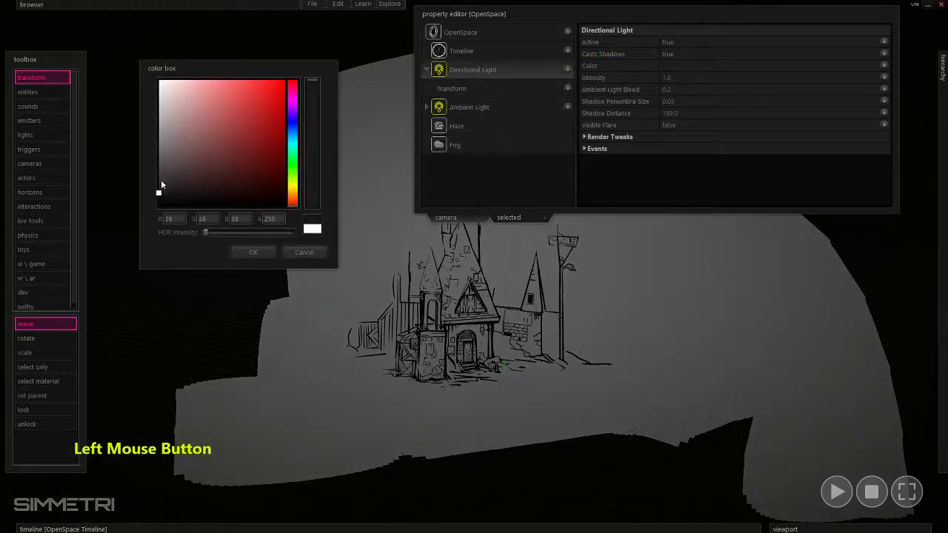
left_click_drag(100, 76, 136, 69)
left_click(460, 106)
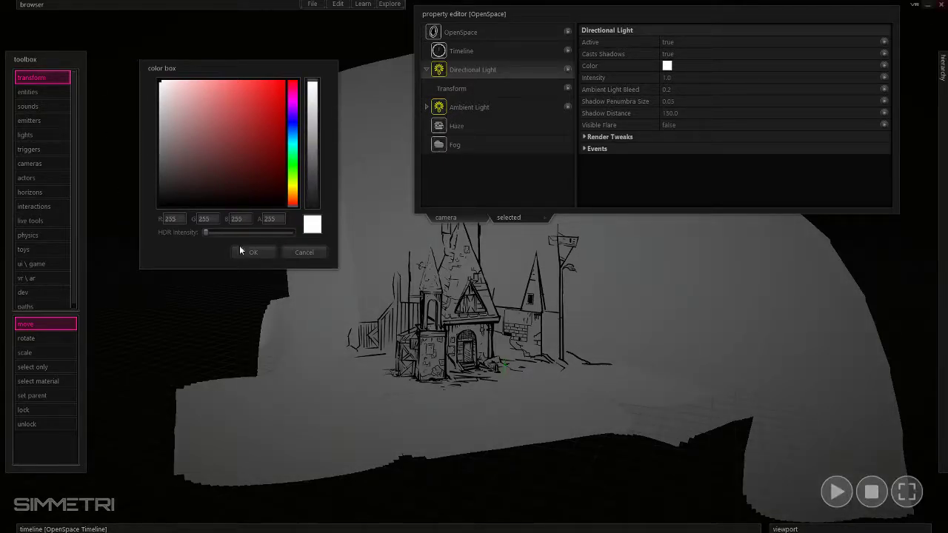
left_click(253, 251)
- Set the OpenSpace's ambient light colour to light grey (206, 206, 206)
left_click(485, 108)
left_click(669, 66)
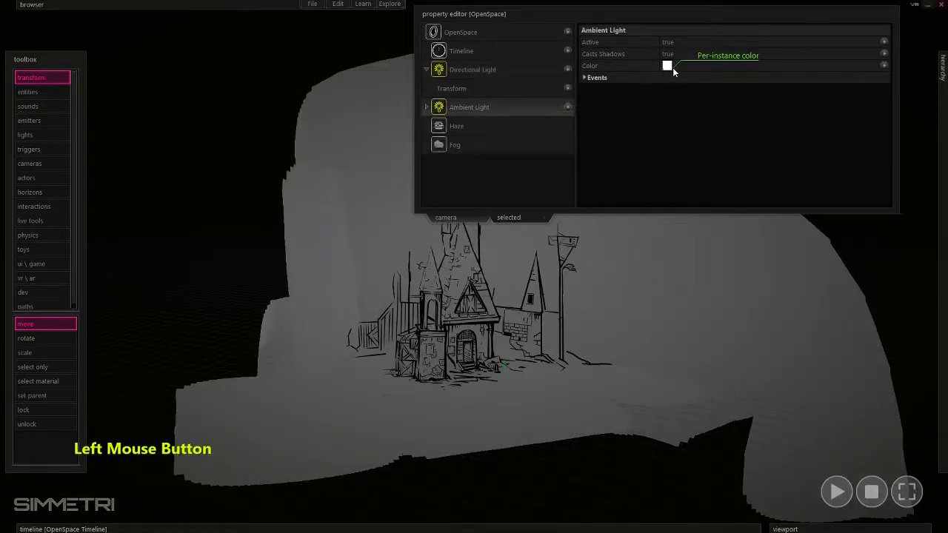
mouse_move(182, 160)
left_mouse_down()
mouse_move(170, 214)
mouse_move(182, 176)
mouse_move(177, 200)
mouse_move(173, 121)
mouse_move(141, 86)
mouse_move(128, 204)
mouse_move(140, 123)
mouse_move(126, 178)
mouse_move(174, 186)
mouse_move(142, 229)
mouse_move(130, 107)
mouse_move(126, 168)
mouse_move(136, 104)
left_mouse_up()
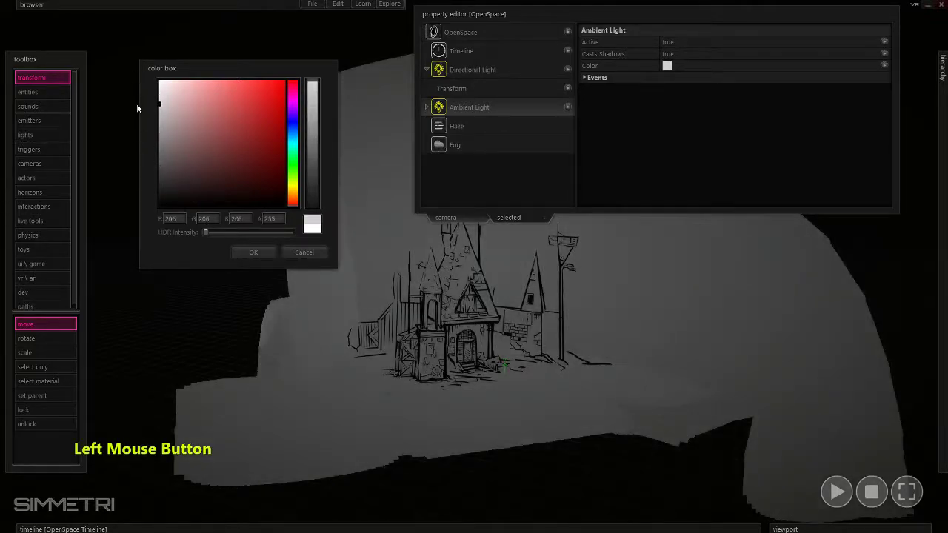
left_click(267, 256)
- Add a spot light by the house and raise it above the roof so it shines down on the building
left_click(45, 136)
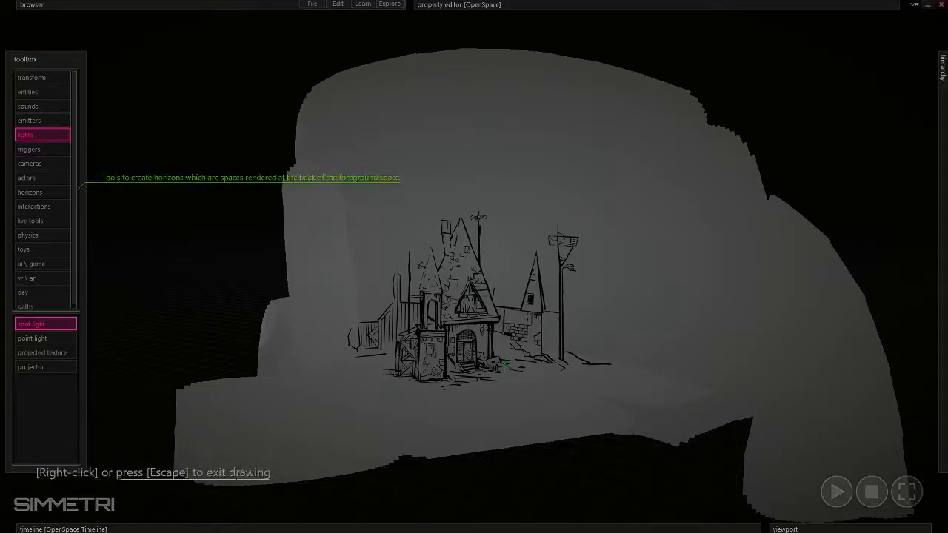
right_click(546, 384)
mouse_move(541, 380)
left_mouse_down()
mouse_move(531, 180)
mouse_move(521, 313)
mouse_move(536, 83)
mouse_move(501, 244)
mouse_move(517, 127)
mouse_move(482, 275)
mouse_move(458, 180)
mouse_move(512, 141)
mouse_move(458, 206)
mouse_move(494, 161)
mouse_move(423, 85)
mouse_move(492, 141)
mouse_move(465, 151)
mouse_move(478, 155)
left_mouse_up()
right_click_drag(478, 155, 577, 190, "ctrl")
key("w")
key("a")
key("e")
key("w")
key("w")
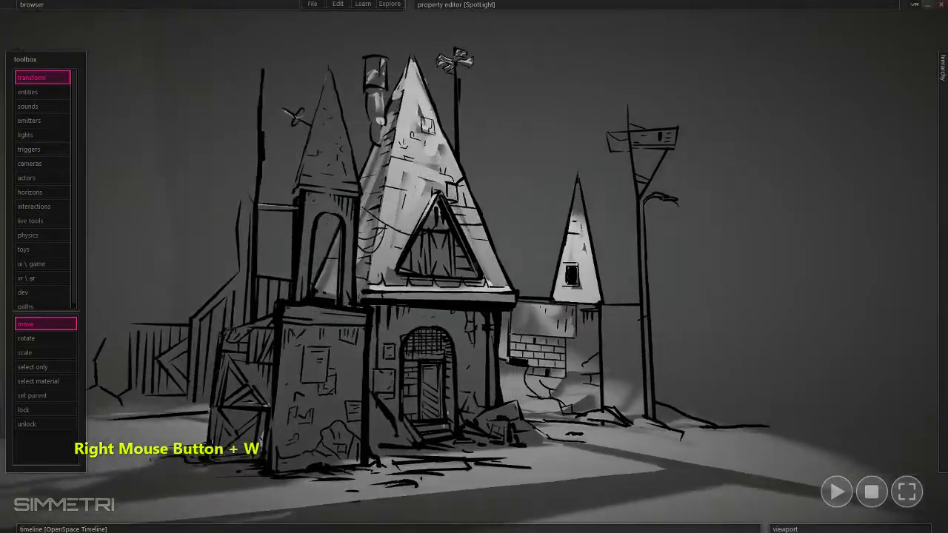
key("w")
right_click(480, 247)
left_click(494, 271)
right_click(495, 187)
left_click(652, 300)
right_click(545, 165)
key("s")
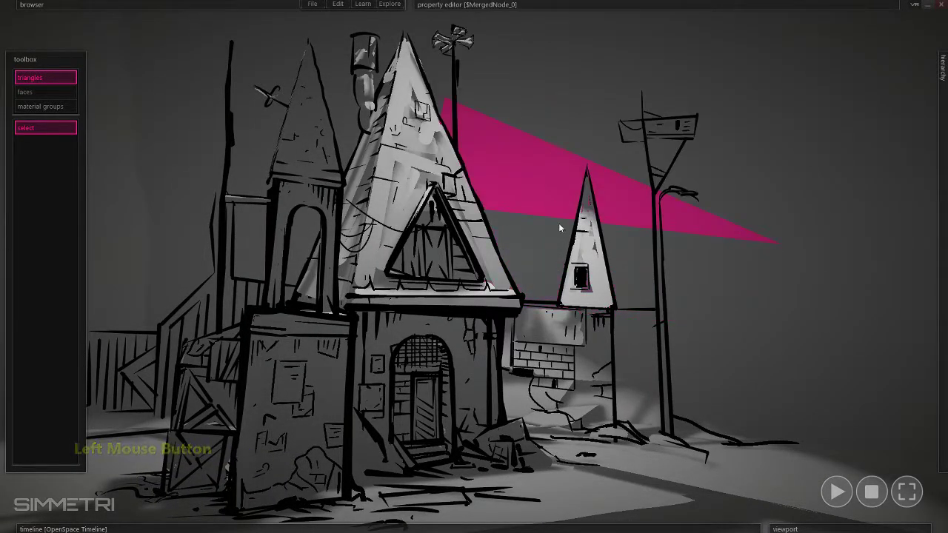
key("s")
right_click_drag(721, 130, 513, 72)
key("w")
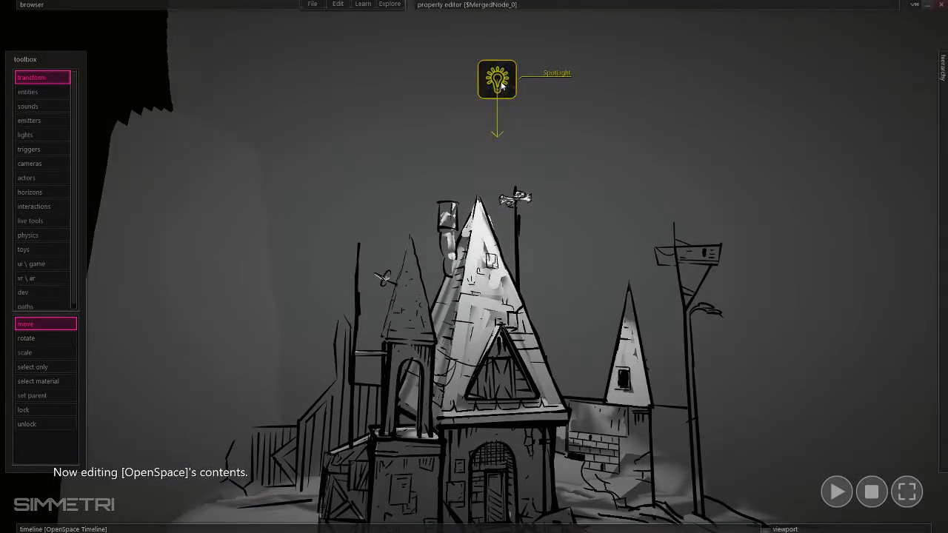
- Shift the imported house sketch slightly within the OpenSpace, beneath the spot light
mouse_move(942, 117)
key("a")
key("s")
right_click_drag(678, 227, 513, 331)
key("e")
key("s")
key("ctrl")
key("s")
right_click_drag(539, 367, 508, 337)
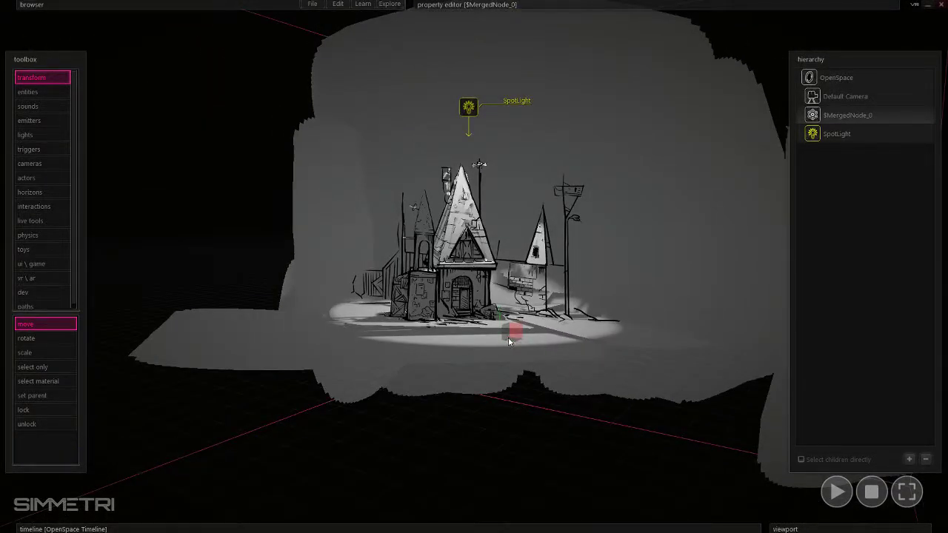
mouse_move(508, 338)
left_mouse_down()
mouse_move(519, 328)
mouse_move(517, 353)
mouse_move(519, 309)
mouse_move(518, 345)
mouse_move(517, 325)
left_mouse_up()
right_click_drag(517, 326, 511, 300)
key("w")
key("ctrl")
mouse_move(527, 378)
right_mouse_down()
mouse_move(560, 450)
mouse_move(526, 389)
right_mouse_up()
left_click_drag(525, 389, 532, 424)
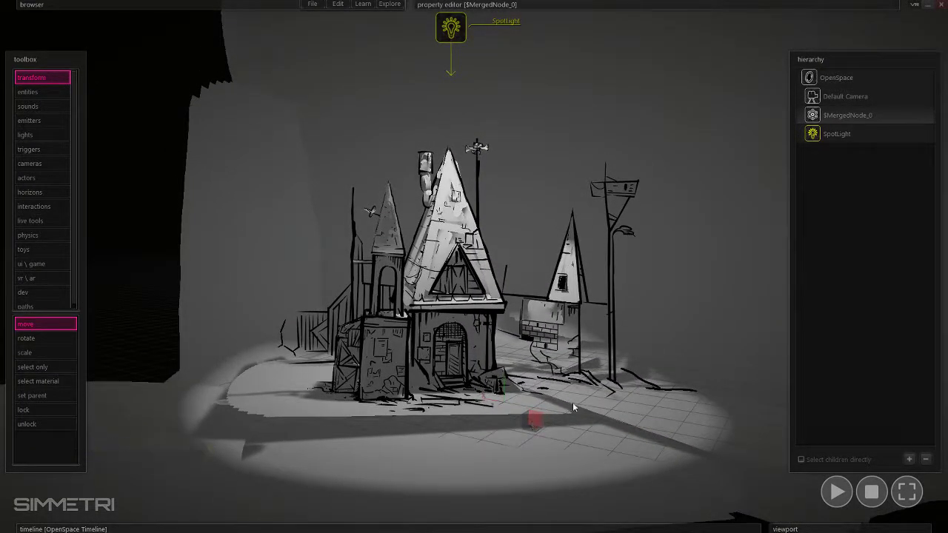
- Examine the spot light's effect on the house from several distances and heights
key("w")
right_click_drag(622, 117, 614, 62)
key("ctrl")
key("e")
key("s")
mouse_move(474, 267)
right_mouse_down()
mouse_move(470, 280)
mouse_move(467, 259)
mouse_move(473, 266)
right_mouse_up()
key("w")
key("ctrl")
key("w")
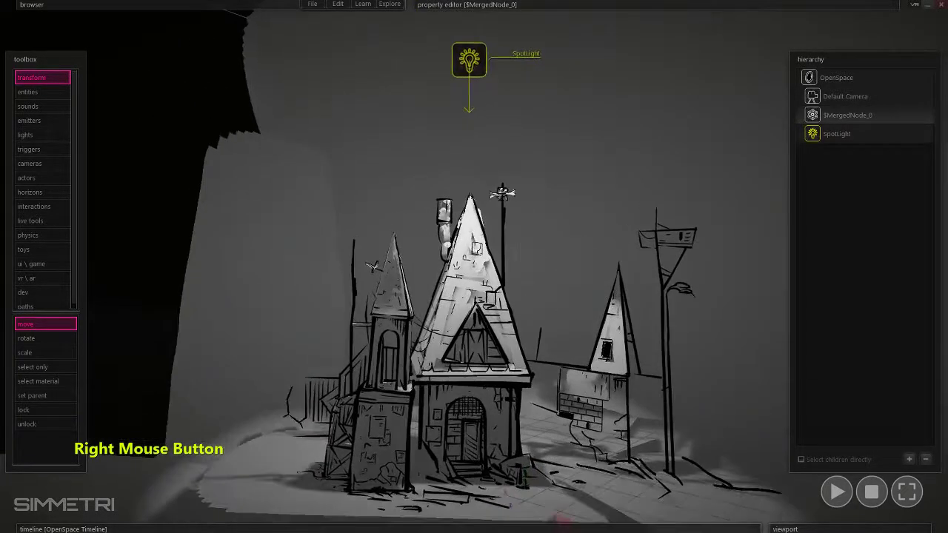
- Rename the imported sketch's node $MergedNode_0 as House Scene
double_click(848, 115)
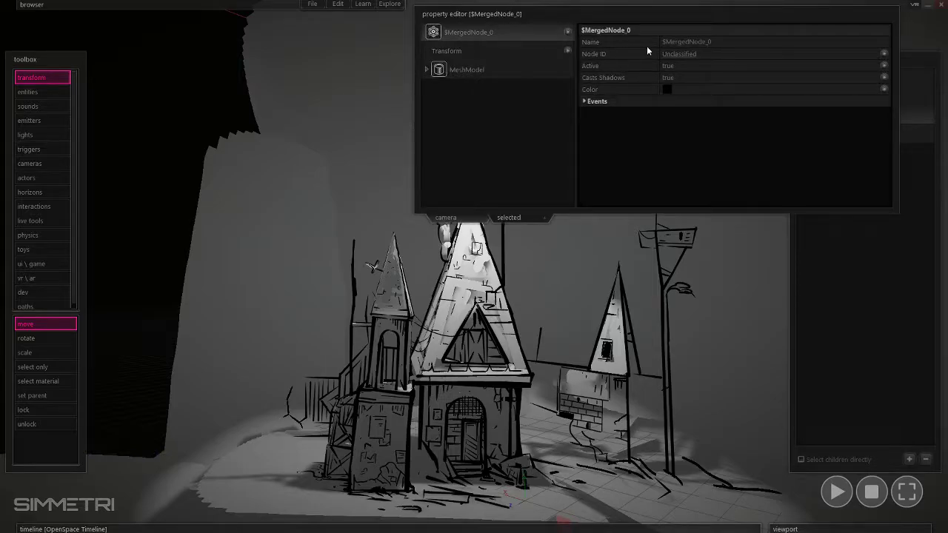
type("House")
key("BackSpace")
type("e Scene")
- Lock the House Scene node in the hierarchy so it cannot be selected in the scene
left_click(847, 119)
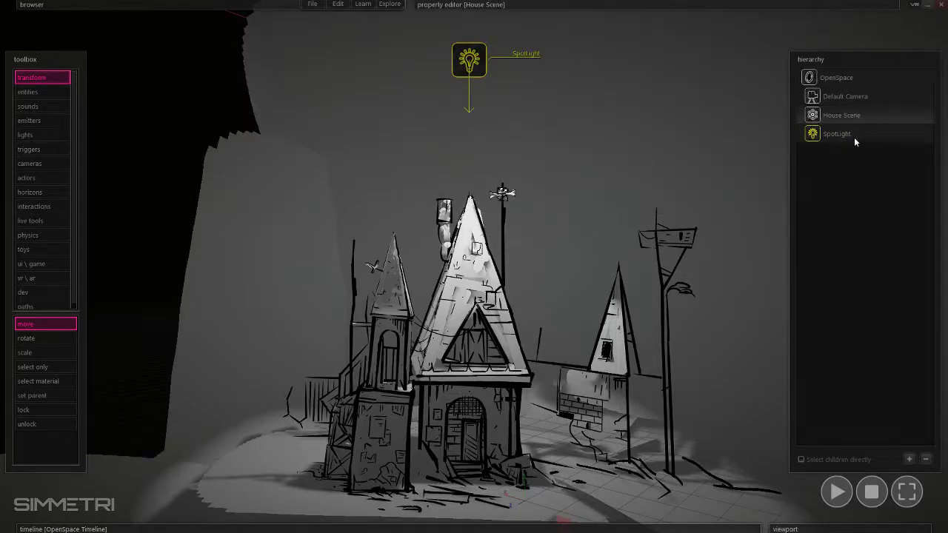
right_click(849, 124)
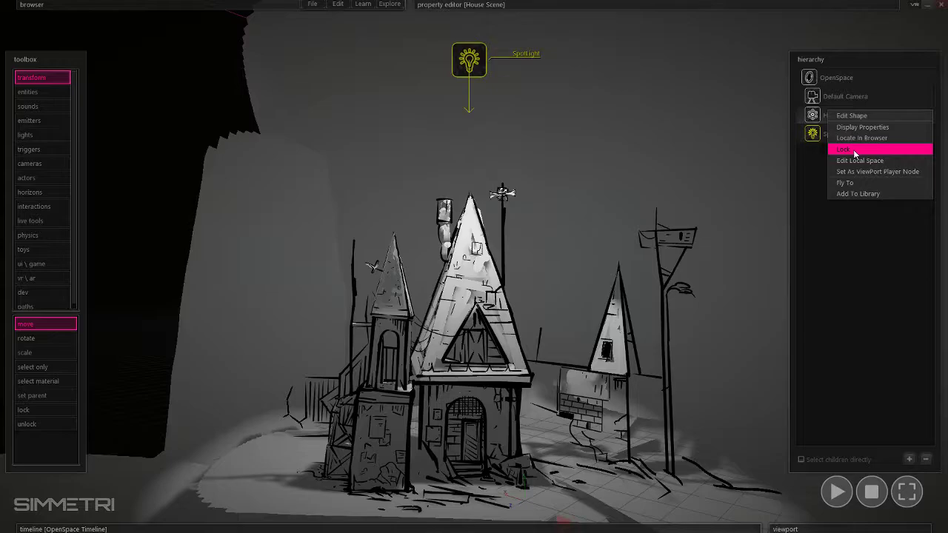
left_click(812, 194)
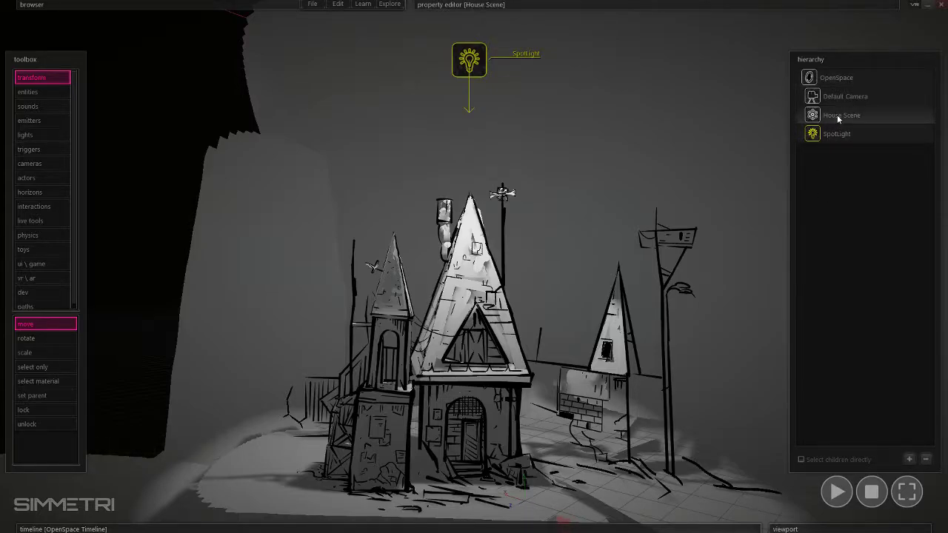
right_click(837, 117)
left_click(862, 152)
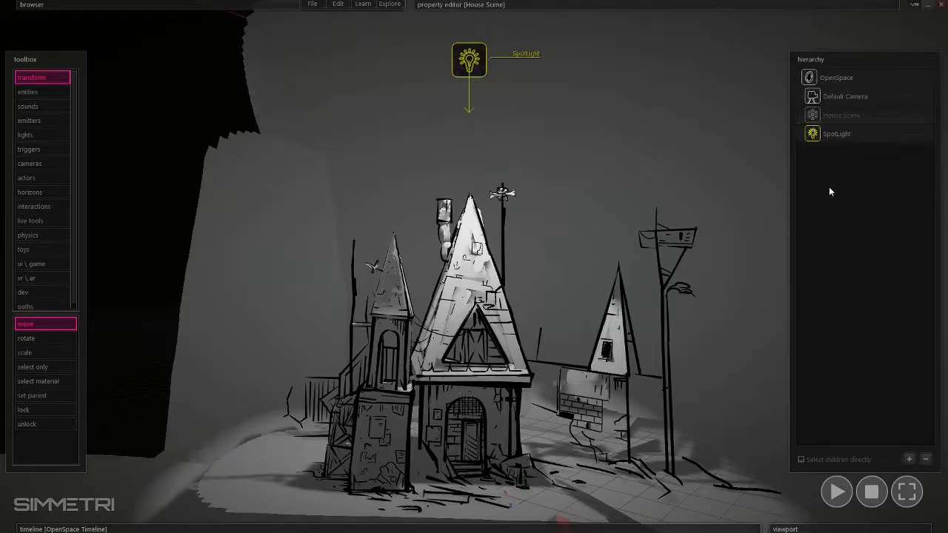
- Test selecting the locked house sketch in the scene and look over the house from farther away
key("s")
key("a")
right_click_drag(661, 254, 554, 241)
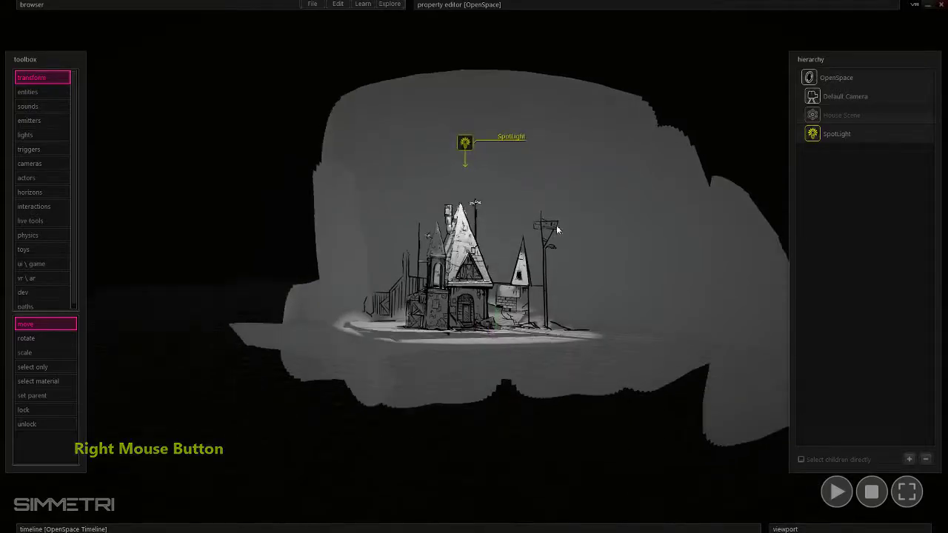
left_click(636, 206)
mouse_move(598, 212)
right_mouse_down()
mouse_move(583, 228)
mouse_move(594, 263)
mouse_move(609, 255)
mouse_move(600, 218)
right_mouse_up()
key("w")
key("d")
key("e")
key("a")
key("s")
- Move the spot light to one side above the house and angle its beam toward the building
left_click(497, 51)
left_click_drag(496, 53, 601, 54)
key("e")
key("s")
mouse_move(601, 54)
right_mouse_down()
mouse_move(566, 71)
mouse_move(601, 64)
right_mouse_up()
mouse_move(576, 151)
left_mouse_down()
mouse_move(614, 113)
mouse_move(590, 124)
mouse_move(581, 200)
mouse_move(561, 227)
mouse_move(608, 129)
mouse_move(588, 146)
mouse_move(574, 182)
mouse_move(614, 137)
mouse_move(595, 134)
mouse_move(578, 157)
left_mouse_up()
left_click(656, 267)
mouse_move(326, 87)
right_mouse_down()
mouse_move(300, 83)
mouse_move(377, 30)
mouse_move(333, 74)
right_mouse_up()
key("a")
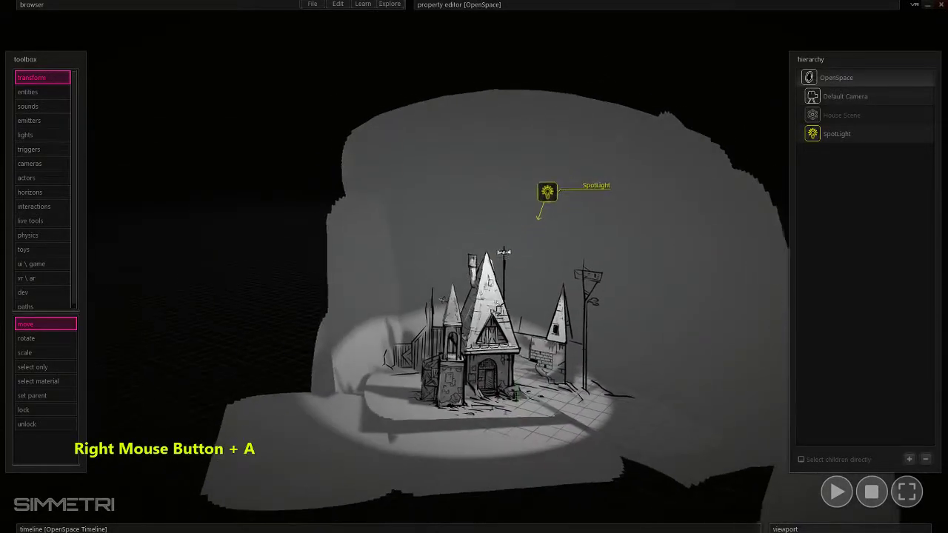
right_click_drag(377, 185, 401, 166)
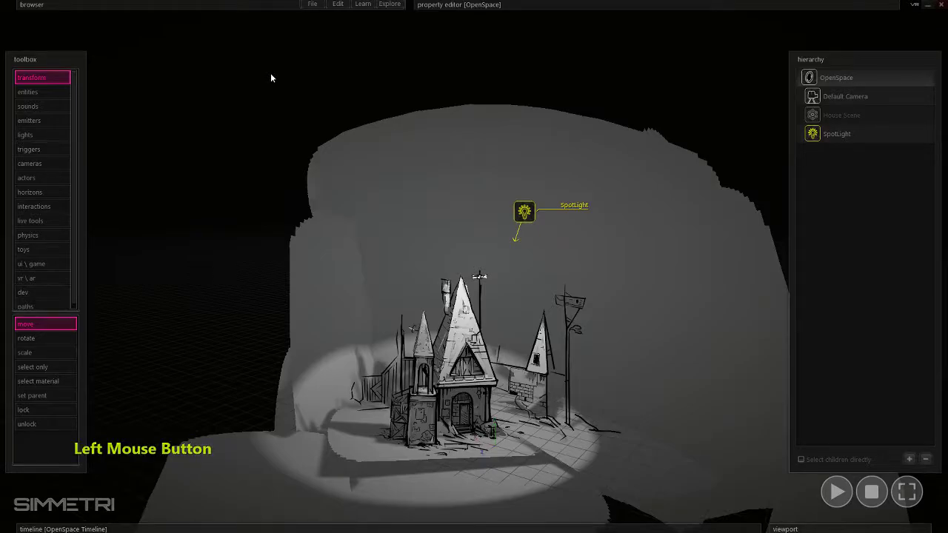
- Set the OpenSpace's ambient light colour to black (0, 0, 0)
mouse_move(541, 8)
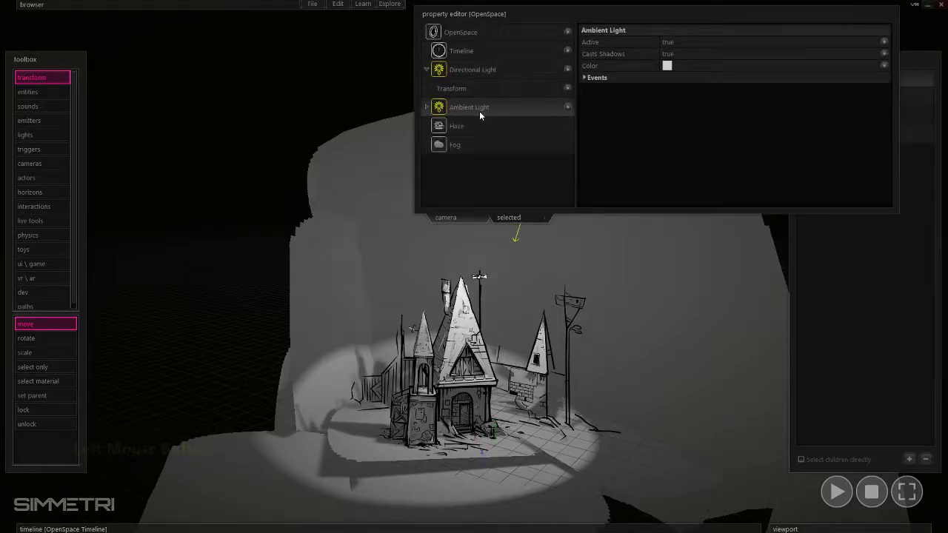
left_click(669, 66)
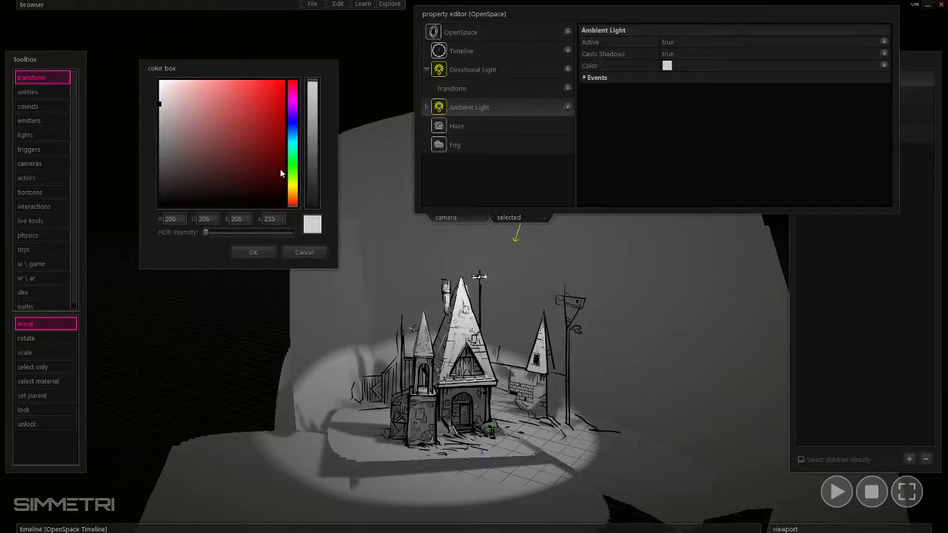
left_click_drag(172, 145, 149, 210)
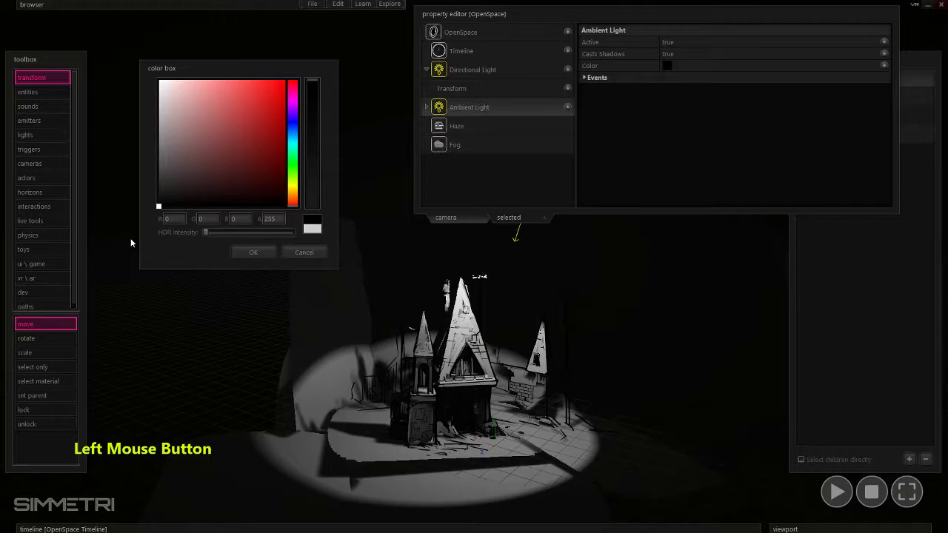
left_click(249, 253)
- Examine the spot-lit house and its shadows from close up and from different sides
mouse_move(330, 220)
right_mouse_down()
mouse_move(348, 222)
mouse_move(341, 217)
right_mouse_up()
key("w")
key("w")
key("e")
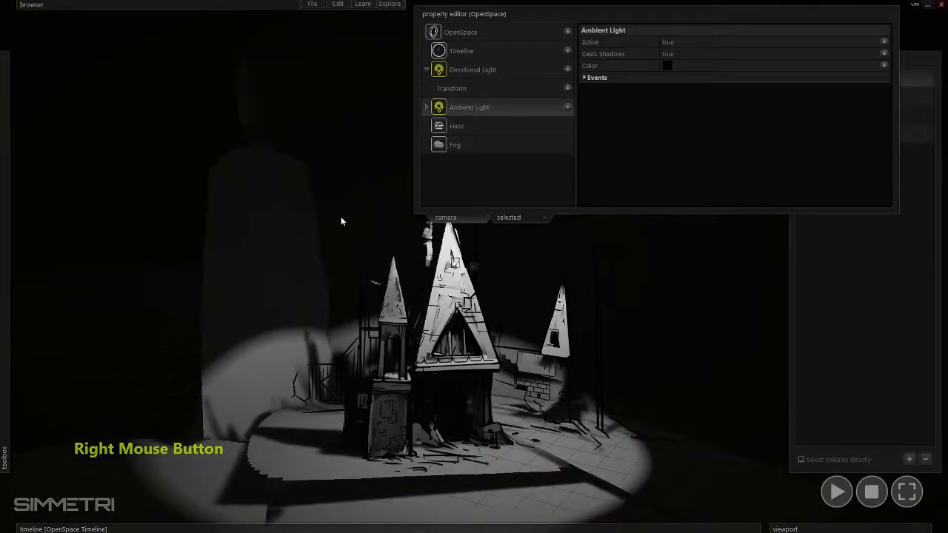
right_click_drag(496, 263, 474, 266, "ctrl")
key("w")
key("a")
key("e")
key("w")
key("d")
key("s")
key("w")
key("w")
key("a")
key("s")
key("d")
key("w")
key("a")
key("d")
key("s")
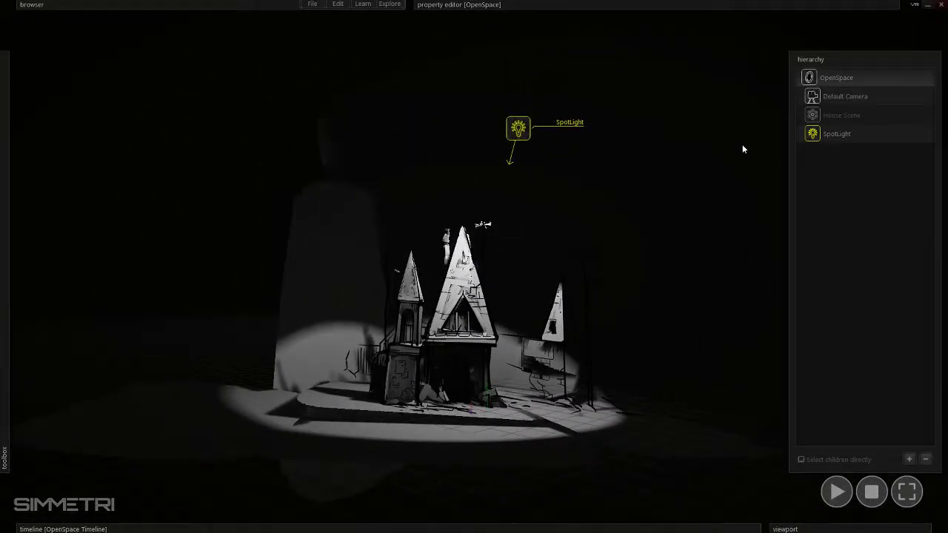
- Raise the OpenSpace's haze density to about 0.0437
left_click(576, 3)
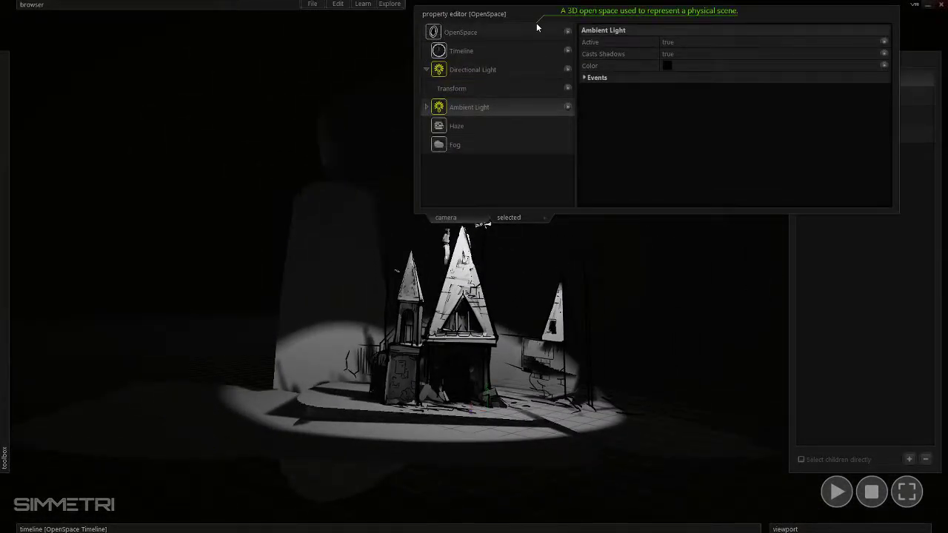
left_click(507, 131)
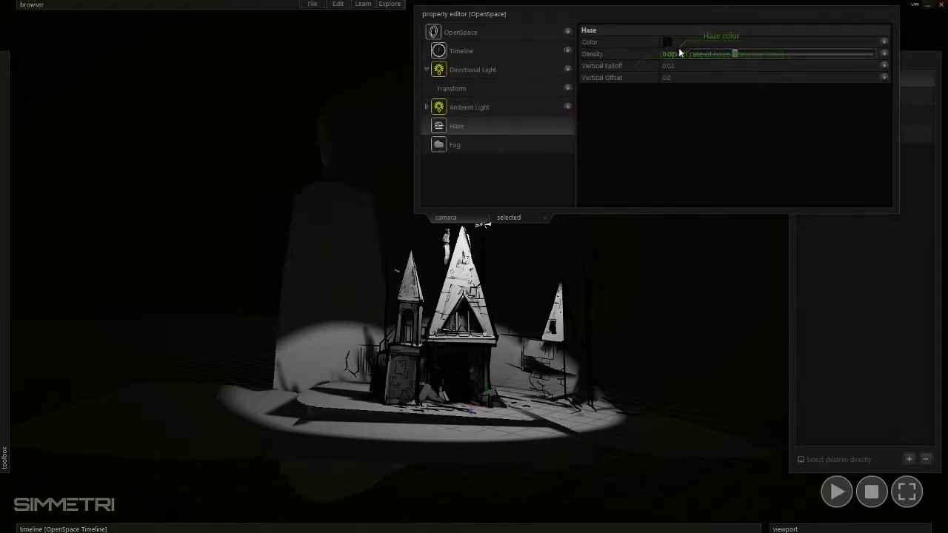
left_click_drag(737, 54, 771, 67)
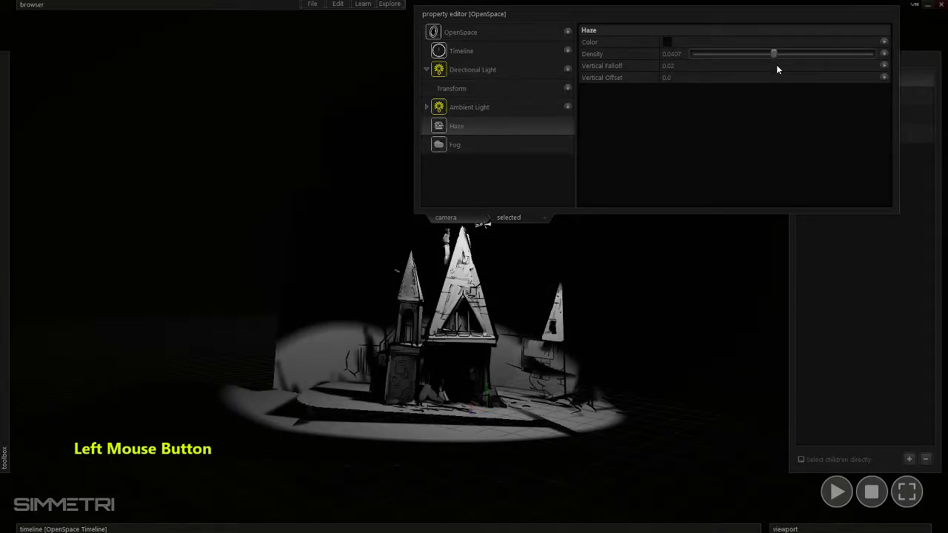
- Set the OpenSpace's fog colour to white (255, 255, 255)
left_click(454, 144)
left_click(667, 42)
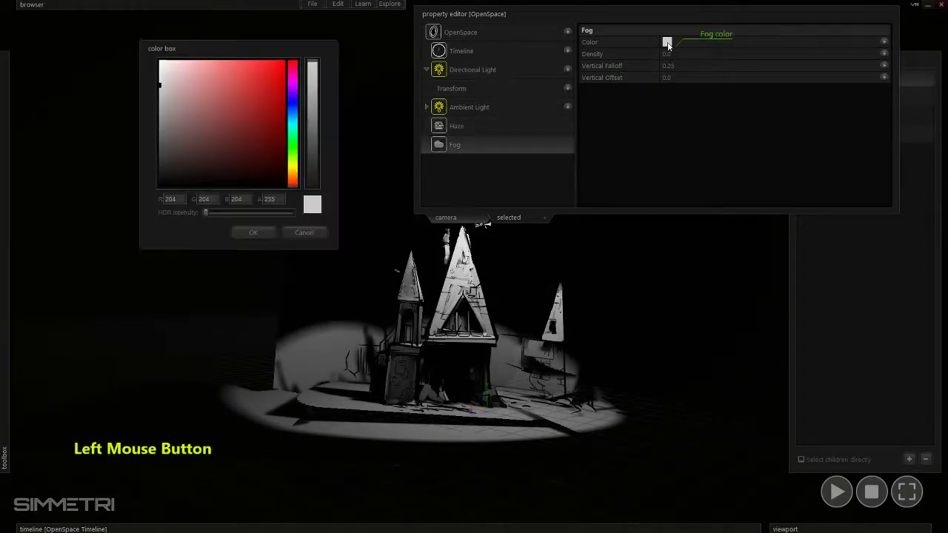
left_click_drag(206, 232, 282, 239)
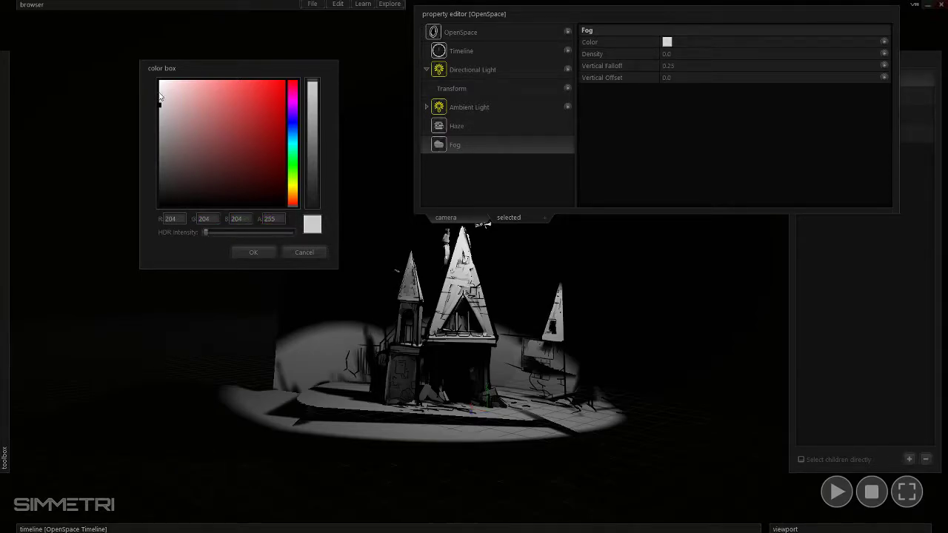
left_click(253, 251)
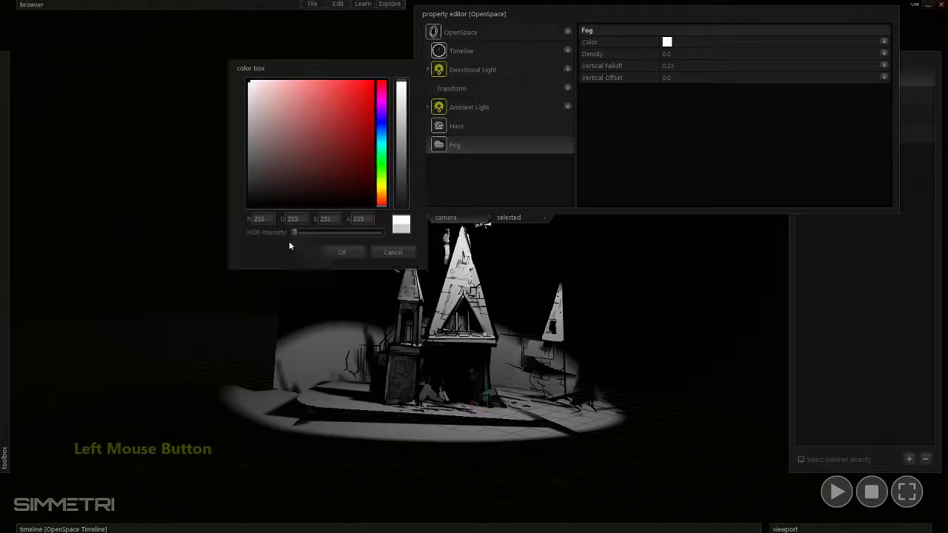
- Raise the OpenSpace's fog density to about 0.1
mouse_move(703, 55)
left_click_drag(702, 55, 726, 60)
left_click(495, 128)
left_click(496, 141)
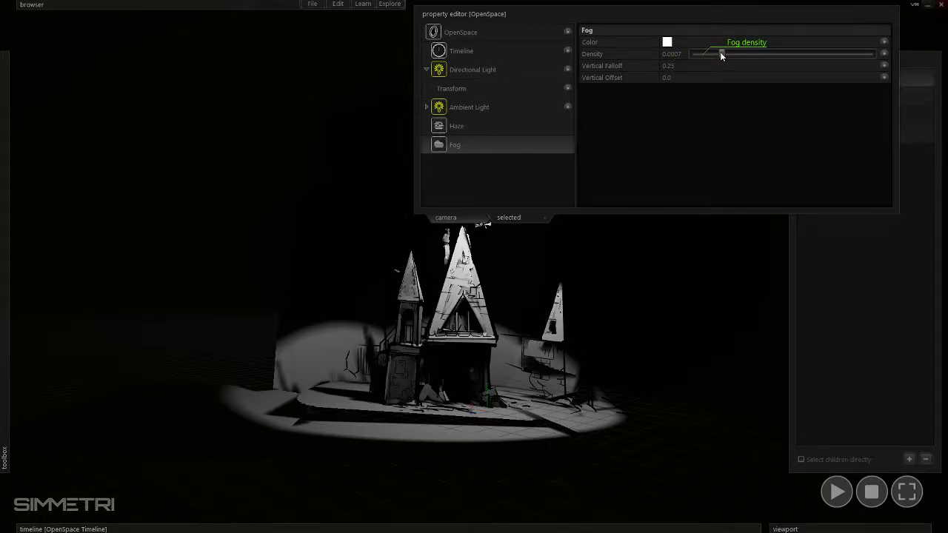
left_click_drag(721, 54, 797, 64)
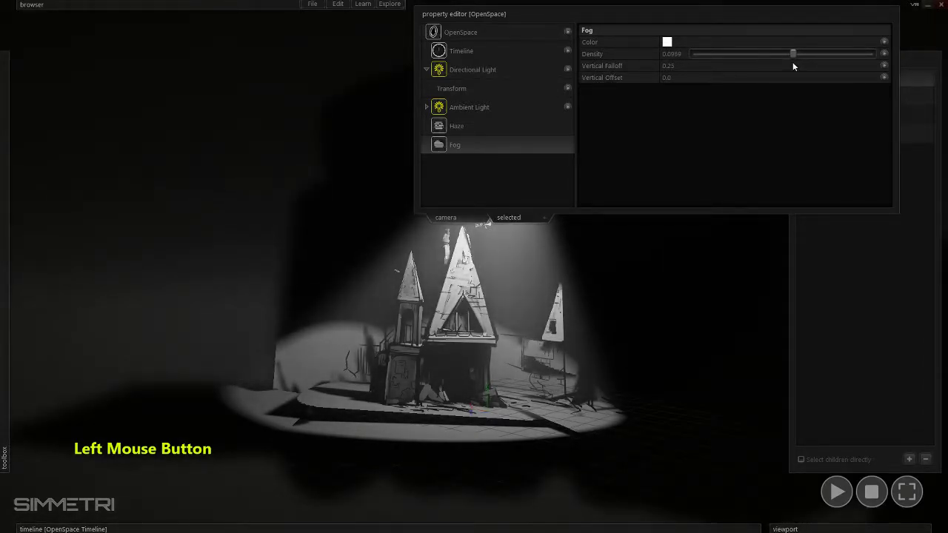
- Examine the fog and the light beam around the house from close up and from the side
right_click_drag(474, 355, 422, 82)
right_click_drag(474, 266, 282, 222)
key("e")
key("w")
key("a")
right_click_drag(473, 267, 567, 291)
key("d")
key("s")
- Tint the SpotLight a muted blue-grey with the colour 80, 115, 126
left_click(837, 134)
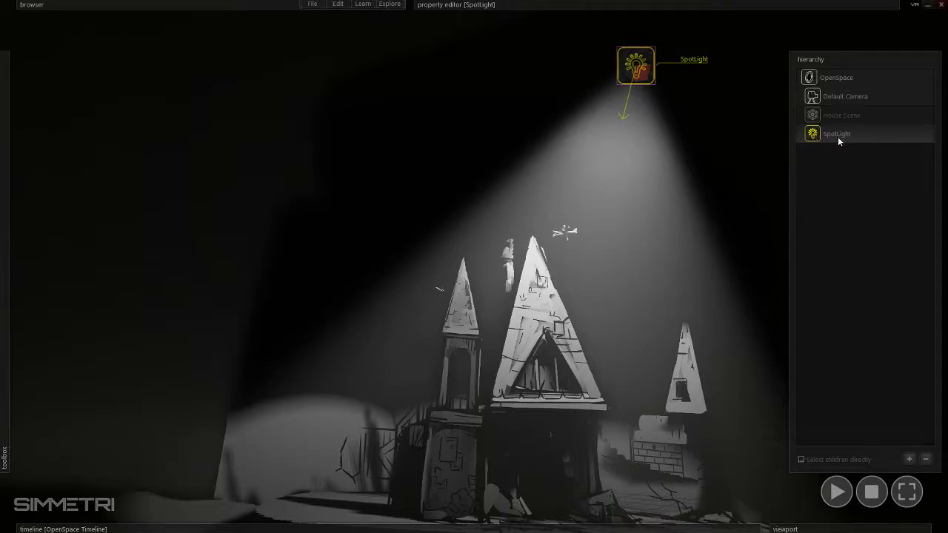
mouse_move(606, 3)
left_click(666, 90)
left_click(293, 151)
left_click(220, 85)
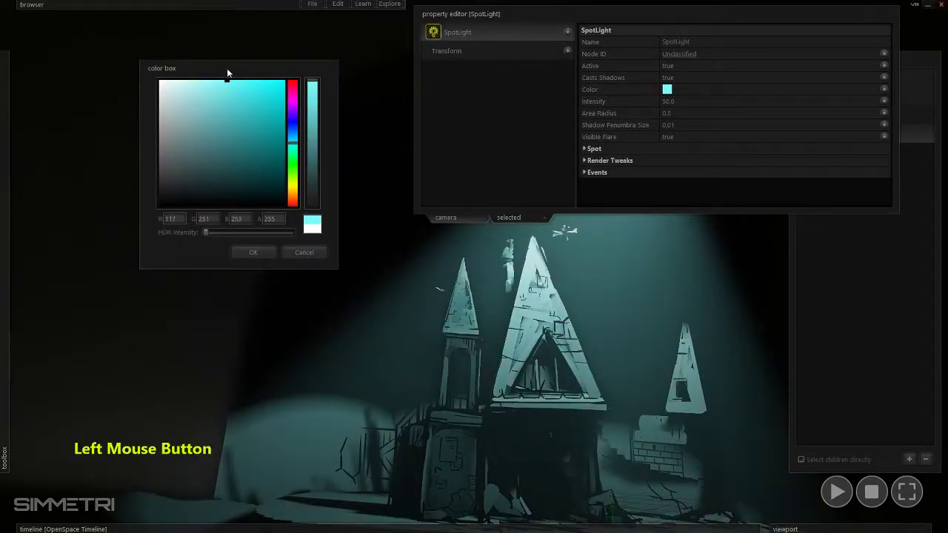
left_click_drag(296, 140, 200, 150)
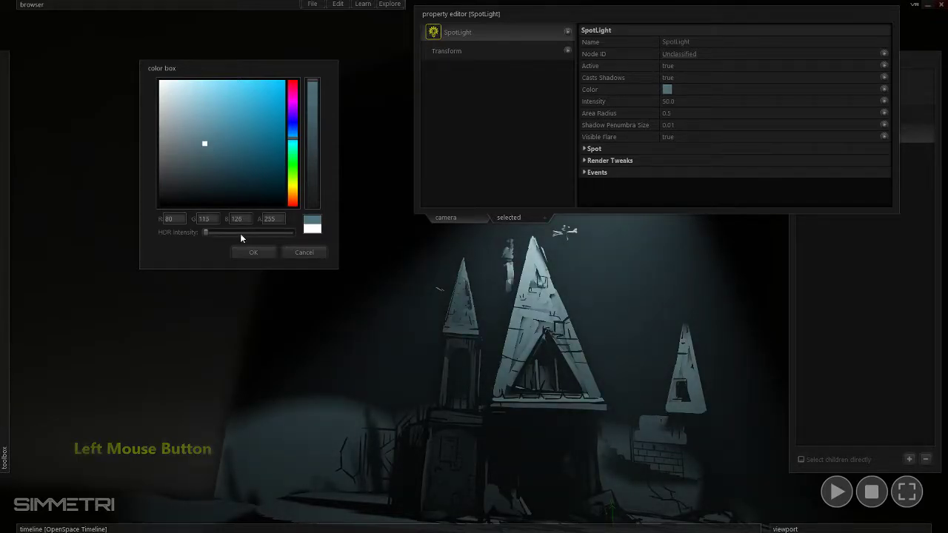
left_click(253, 252)
- Move the SpotLight lower and out to the side of the house so it casts long shadows on the backdrop
right_click_drag(634, 235, 560, 102)
key("d")
left_click_drag(522, 57, 550, 197)
key("w")
right_click_drag(550, 197, 549, 234)
key("s")
left_click_drag(543, 220, 611, 202)
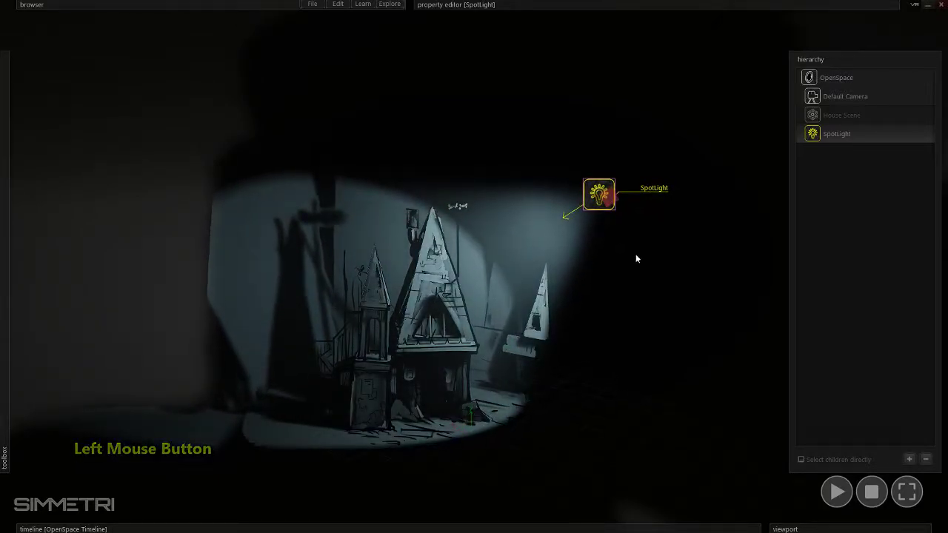
- Show the floor grid and the human scale figures in front of the house
right_click_drag(541, 318, 514, 284, "ctrl")
key("d")
key("w")
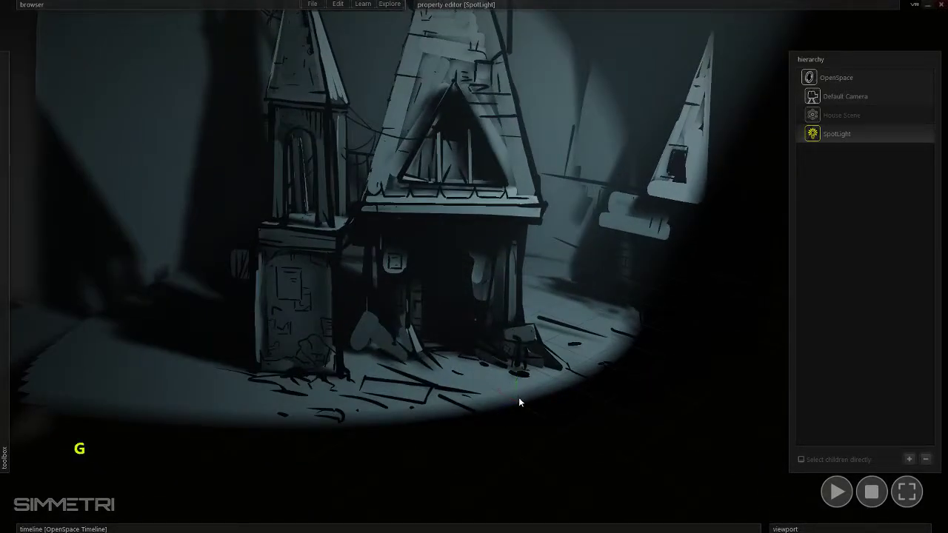
right_click_drag(516, 408, 543, 408)
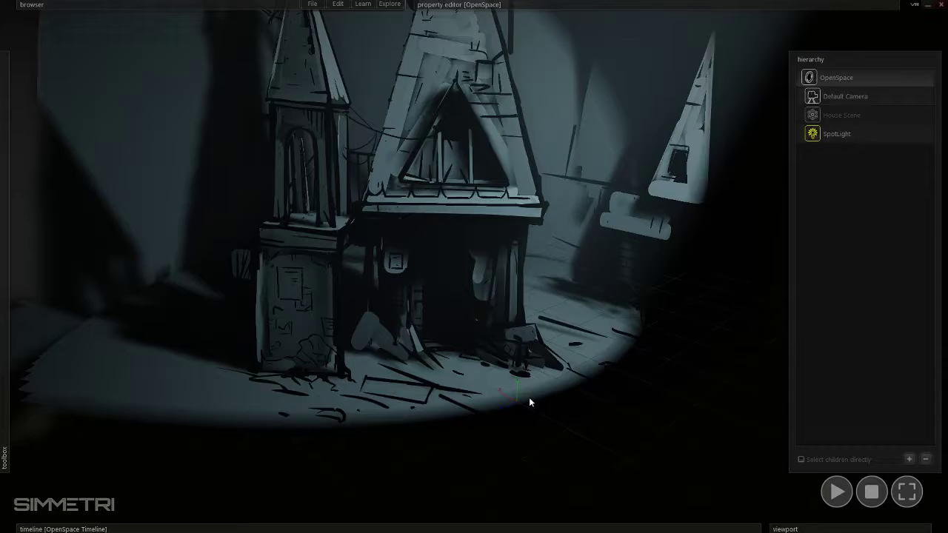
key("h")
right_click_drag(529, 398, 597, 211)
key("s")
left_click(488, 428)
key("s")
key("a")
key("s")
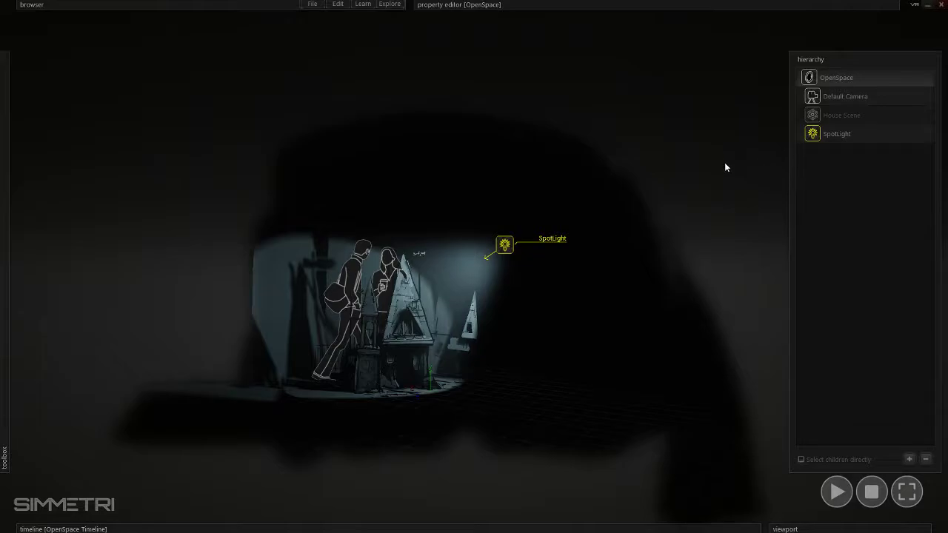
- Unlock the House Scene object so it can be transformed
left_click(842, 115)
right_click(842, 116)
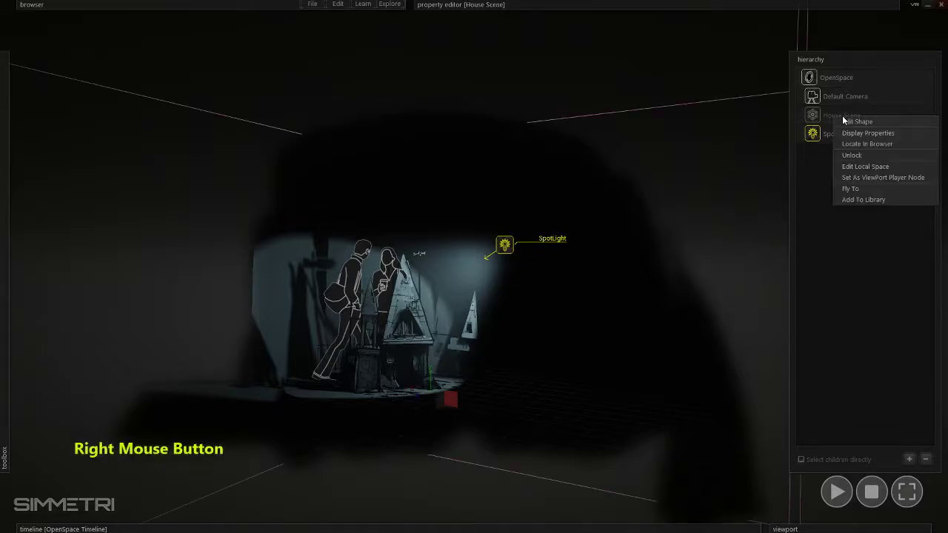
left_click(868, 154)
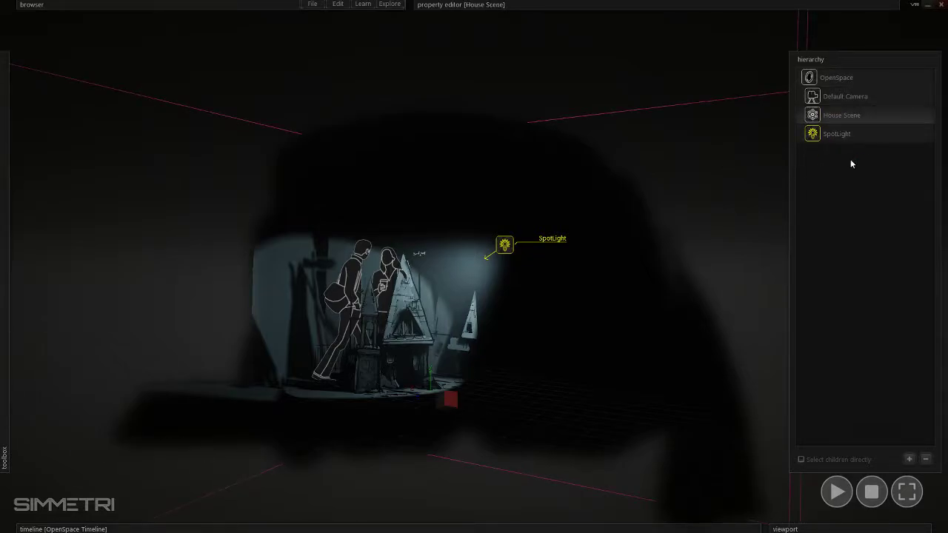
- Scale up the House Scene until the building towers over the human figures
key("e")
key("s")
right_click_drag(491, 393, 487, 395)
key("w")
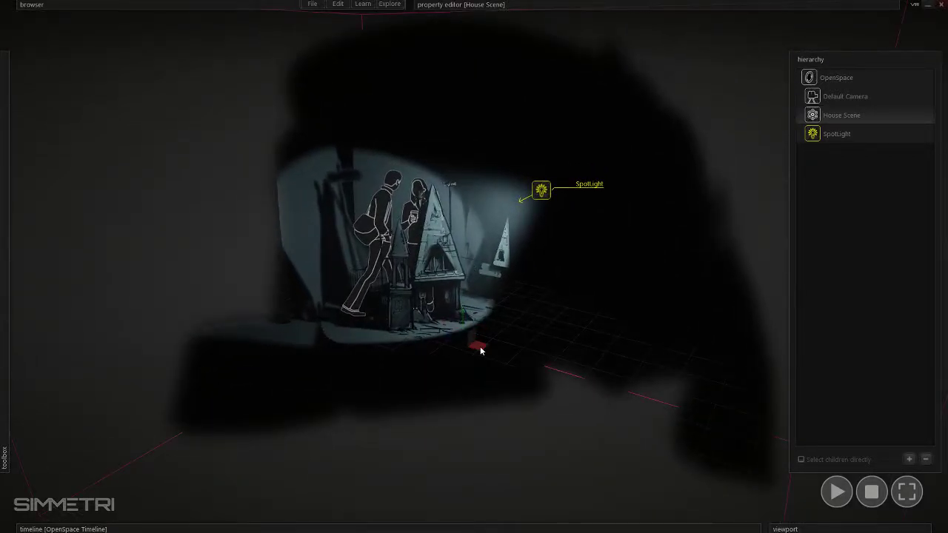
left_click_drag(480, 351, 484, 373)
left_click_drag(509, 305, 589, 47)
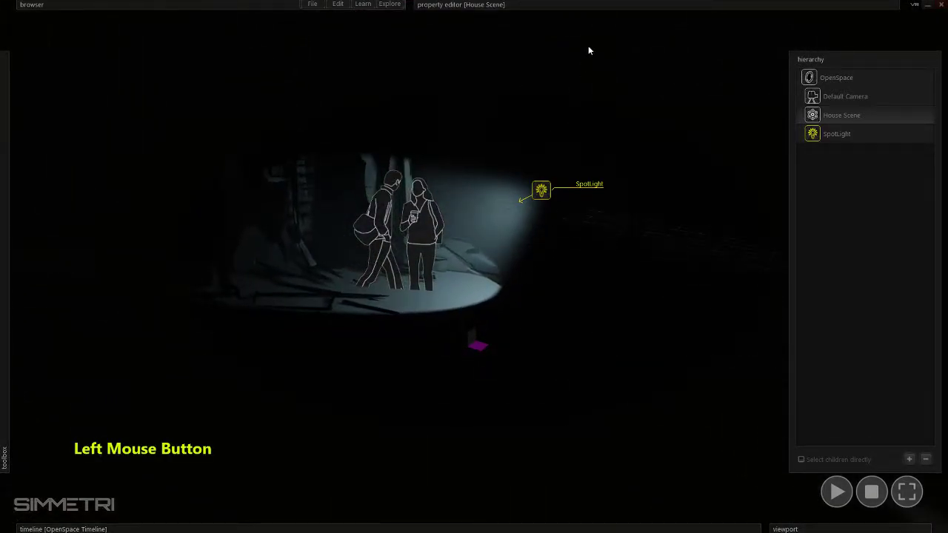
left_click_drag(496, 333, 600, 118)
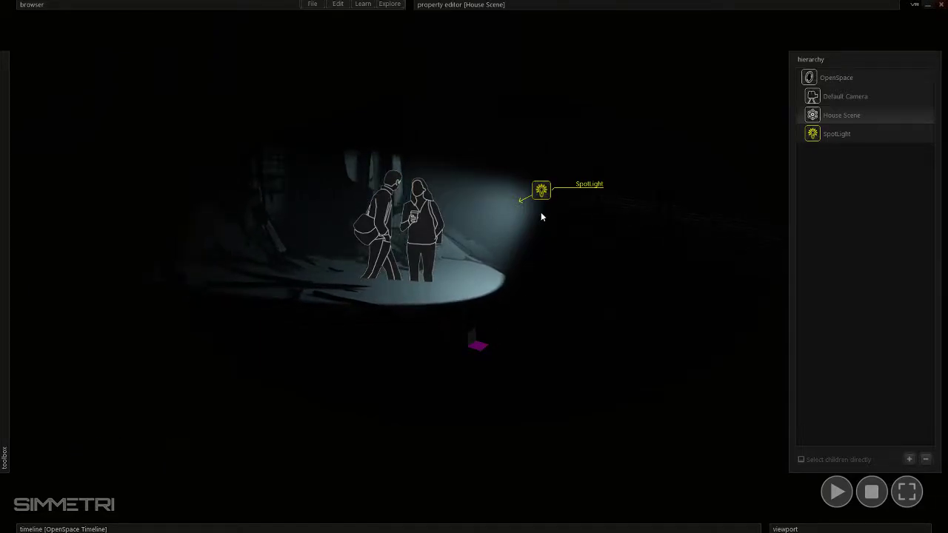
- Cycle through the scale, rotate and move tools and shift the House Scene on the ground near the human figures
mouse_move(9, 345)
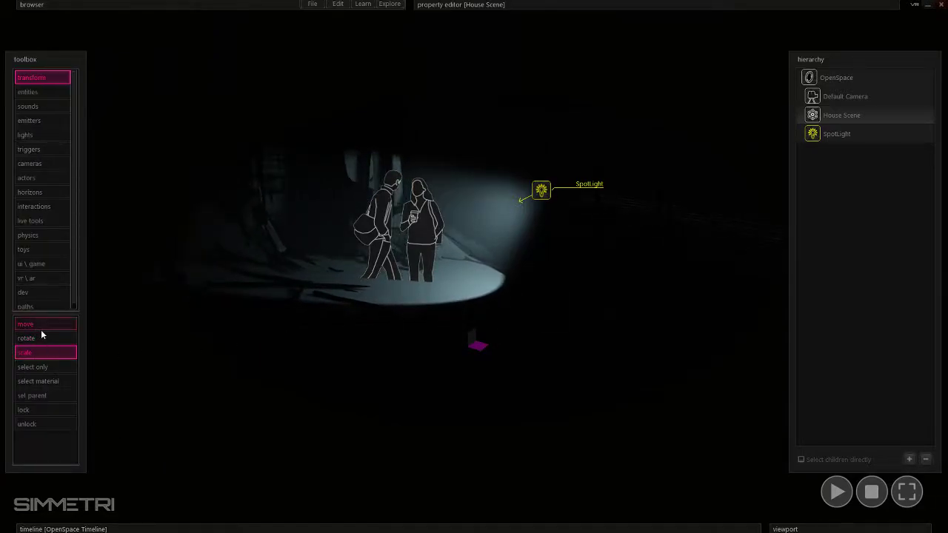
key("w")
key("e")
key("r")
key("w")
key("w")
key("e")
key("e")
key("r")
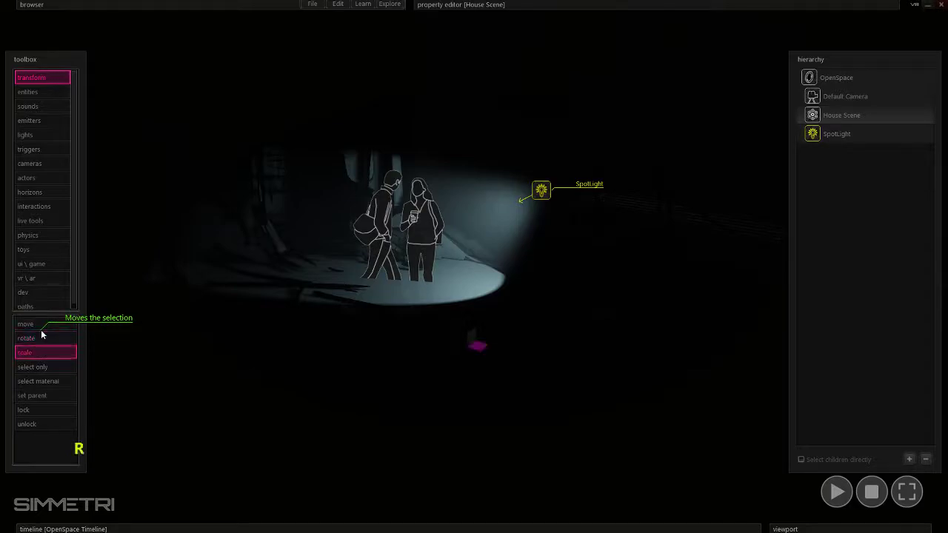
key("w")
left_click_drag(484, 336, 592, 412)
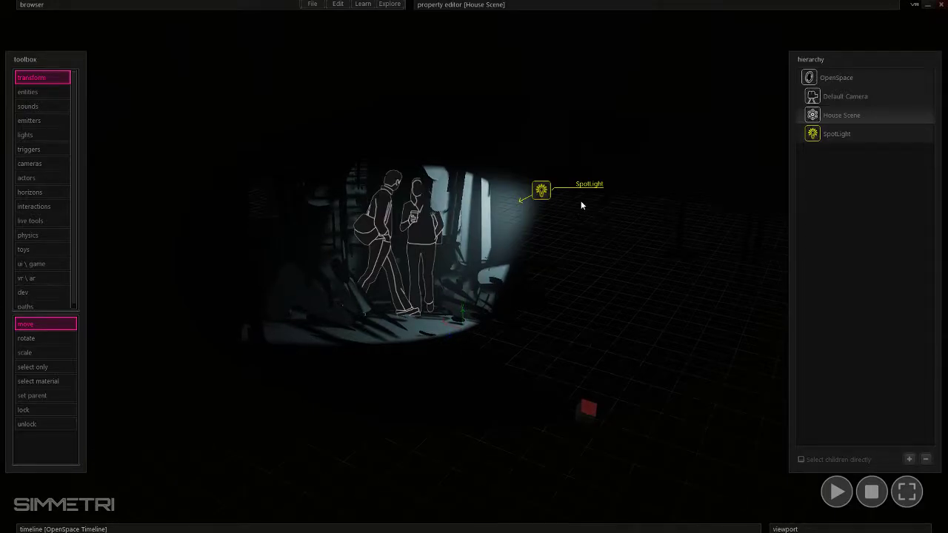
- Move the SpotLight higher and farther out so it lights the enlarged house
left_click(818, 133)
key("s")
right_click_drag(569, 286, 569, 286)
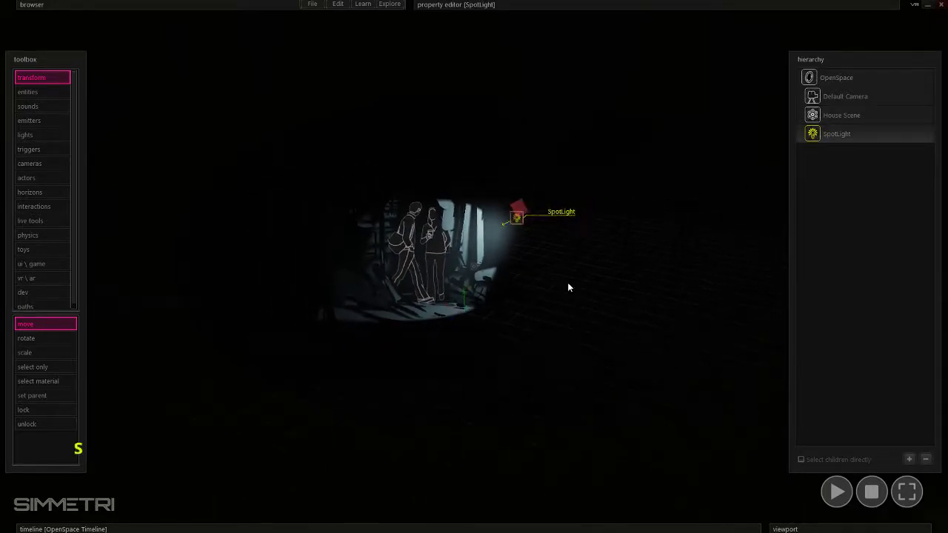
left_click_drag(515, 201, 631, 53)
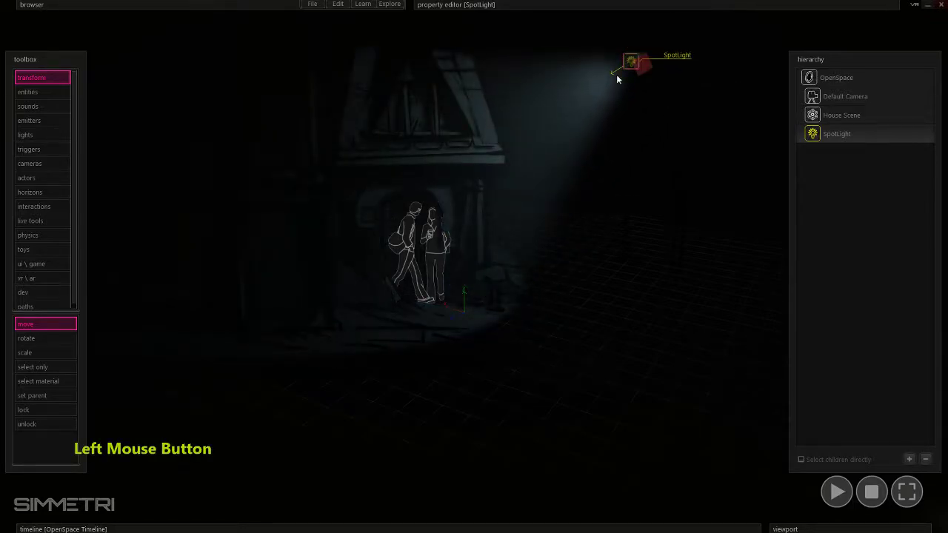
right_click_drag(630, 53, 630, 54)
right_click_drag(474, 266, 551, 332, "ctrl")
- Rescale the House Scene and shift its entrance behind the human figures
left_click(479, 281)
key("s")
key("r")
left_click_drag(550, 331, 609, 228)
key("w")
left_click_drag(543, 331, 555, 330)
key("e")
key("w")
right_click_drag(555, 331, 555, 331)
key("s")
right_click_drag(508, 261, 507, 262)
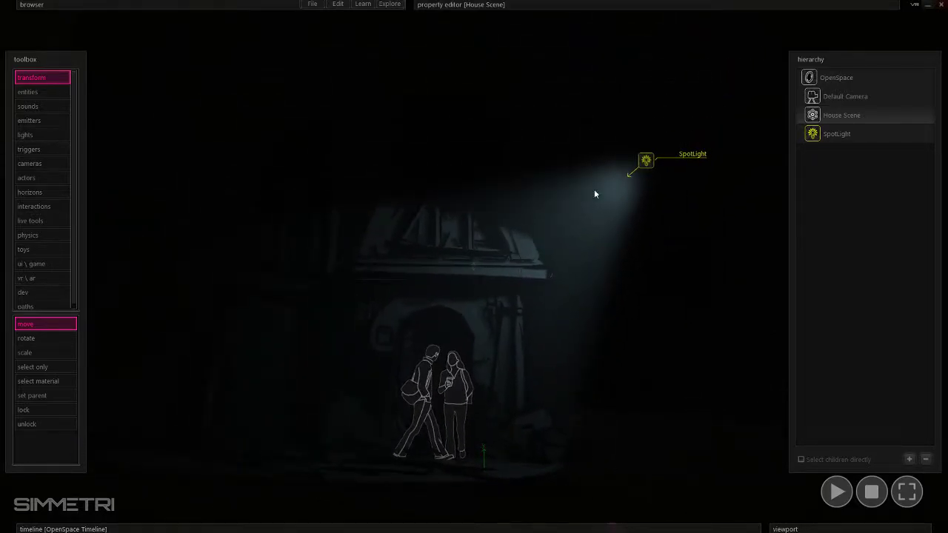
- Raise the SpotLight well above the roof of the enlarged house
left_click(645, 165)
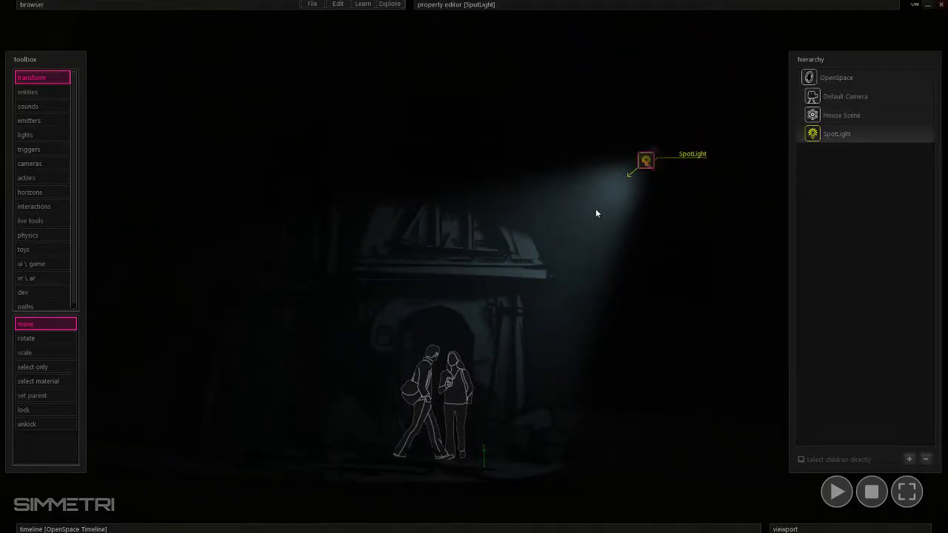
left_click_drag(646, 165, 712, 12)
right_click_drag(712, 12, 677, 165)
key("e")
key("s")
left_click_drag(642, 161, 690, 56)
right_click_drag(690, 56, 690, 56)
key("a")
key("e")
key("s")
key("d")
key("w")
key("s")
- Raise the SpotLight's area radius to 1.4789 and its intensity to about 89
mouse_move(726, 5)
right_click_drag(618, 291, 635, 305)
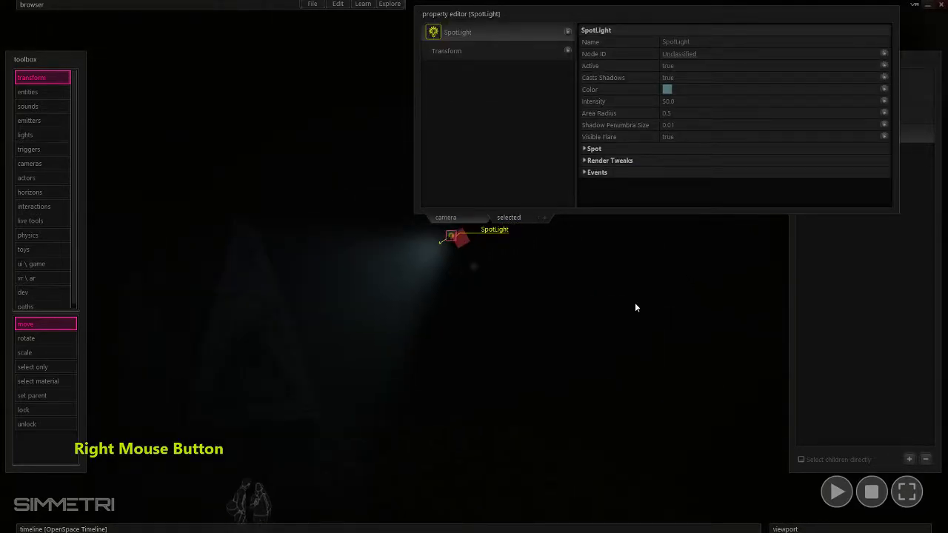
right_click_drag(474, 266, 474, 266)
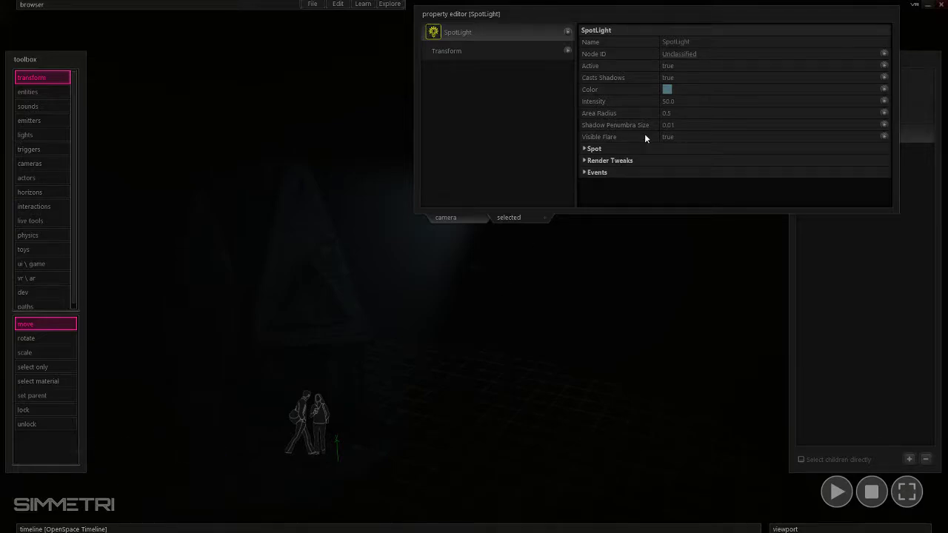
left_click_drag(708, 105, 765, 108)
mouse_move(709, 100)
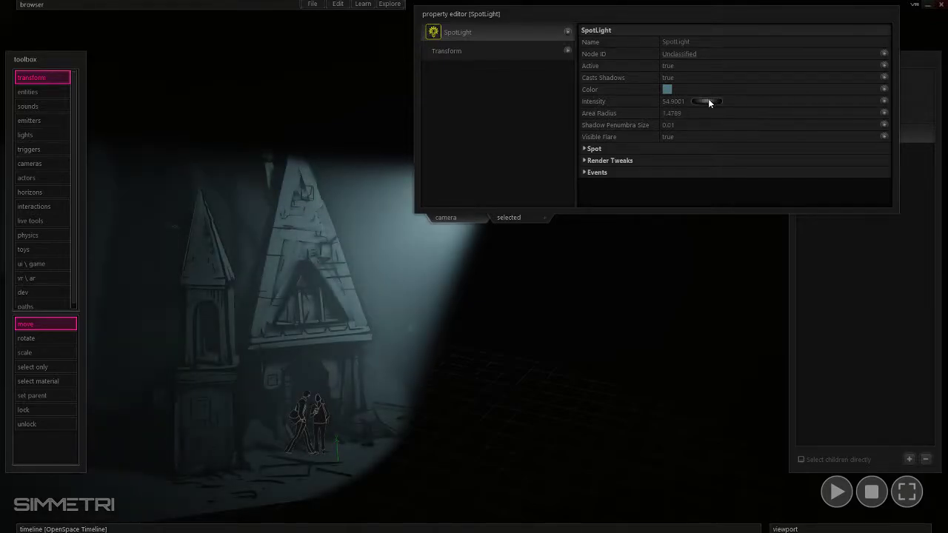
left_click_drag(704, 101, 818, 106, "shift")
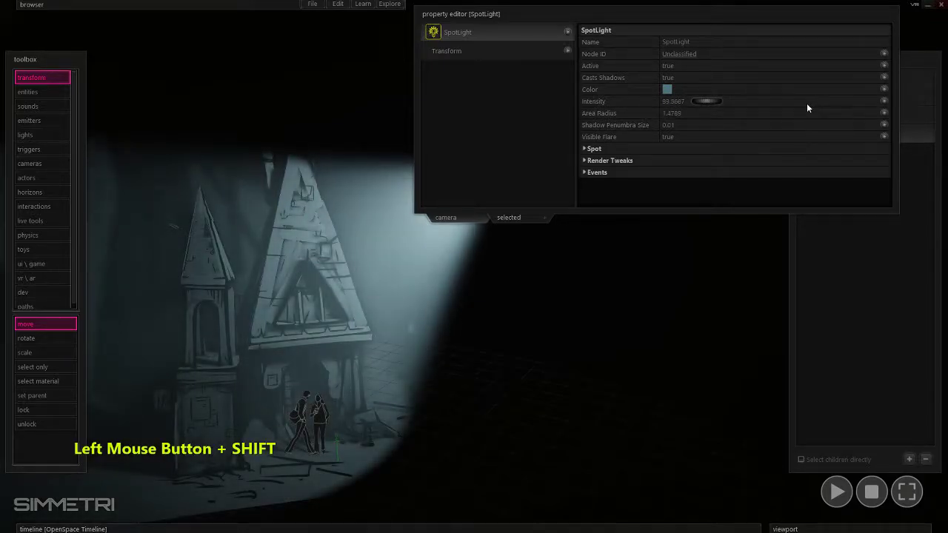
- Examine the brighter house and the human figures at the entrance from close up and farther away
mouse_move(327, 363)
right_mouse_down("ctrl")
mouse_move(315, 392)
mouse_move(296, 392)
mouse_move(296, 441)
mouse_move(296, 414)
mouse_move(337, 370)
right_mouse_up("ctrl")
key("a")
key("e")
key("w")
key("d")
left_click(406, 175)
key("w")
key("e")
right_click_drag(406, 175, 460, 325)
key("s")
- Soften the edge of the SpotLight's cone by lowering its spot hardness to about 0.1232
left_click(828, 138)
mouse_move(674, 10)
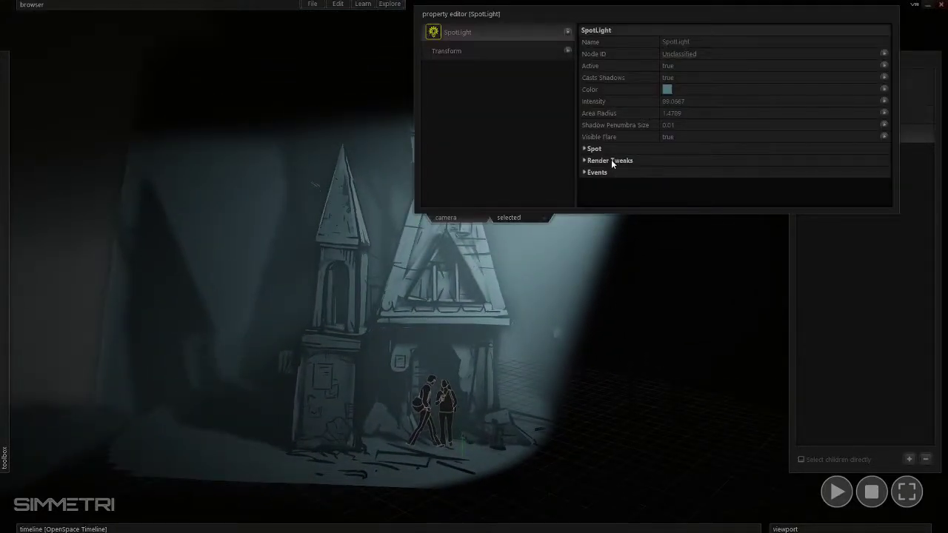
left_click(593, 149)
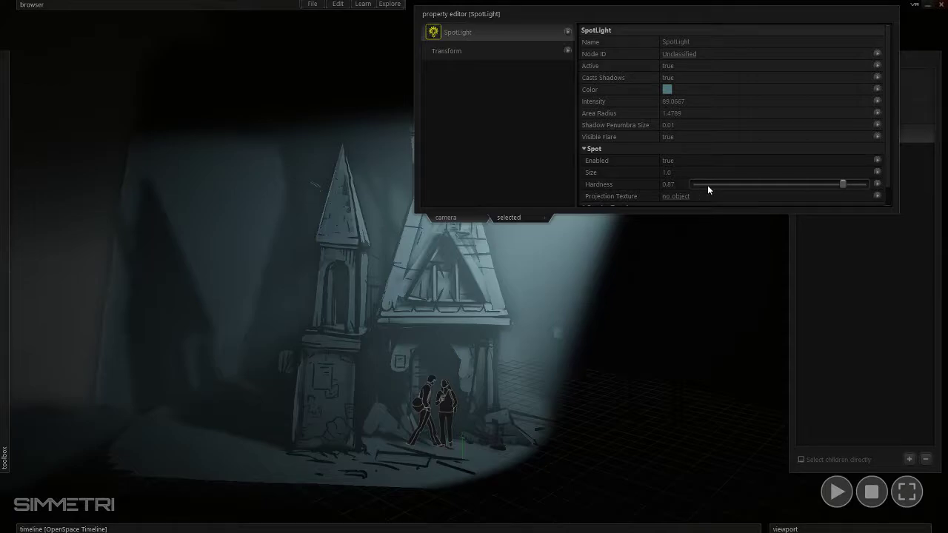
left_click_drag(841, 184, 712, 184)
- Move the softened SpotLight higher and farther away from the roof
mouse_move(521, 215)
right_mouse_down()
mouse_move(518, 231)
mouse_move(523, 220)
right_mouse_up()
key("w")
key("e")
key("s")
left_click_drag(630, 109, 676, 34)
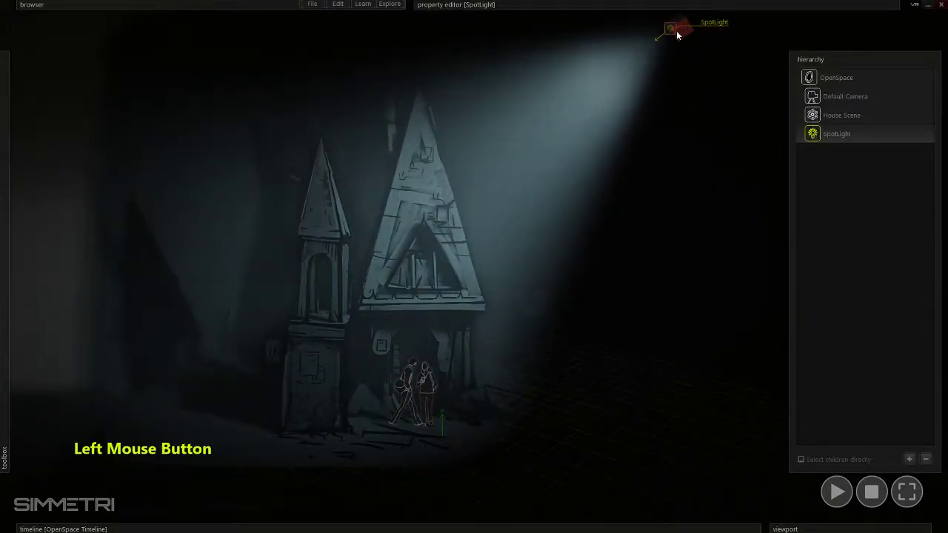
- Examine the soft light and the shadows on the house and backdrop from several distances
mouse_move(170, 318)
right_mouse_down()
mouse_move(173, 326)
mouse_move(180, 310)
right_mouse_up()
key("d")
key("w")
key("a")
key("e")
mouse_move(319, 373)
right_mouse_down()
mouse_move(474, 266)
mouse_move(317, 375)
right_mouse_up()
key("d")
key("w")
key("a")
key("s")
key("d")
key("e")
- Set the OpenSpace Directional Light's shadow distance to 107.333, shadow penumbra size to 0.1411 and ambient light bleed to 0
mouse_move(553, 7)
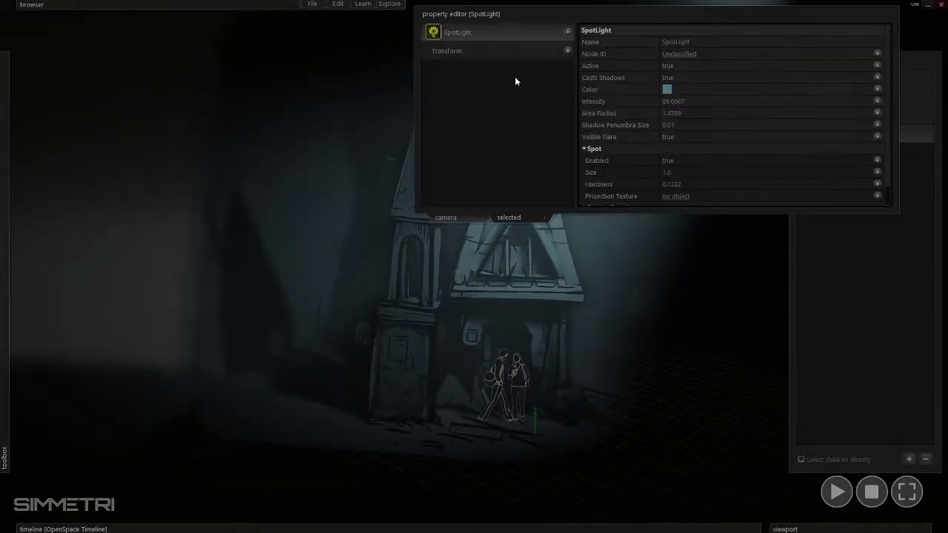
left_click(450, 294)
right_click_drag(116, 117, 96, 111)
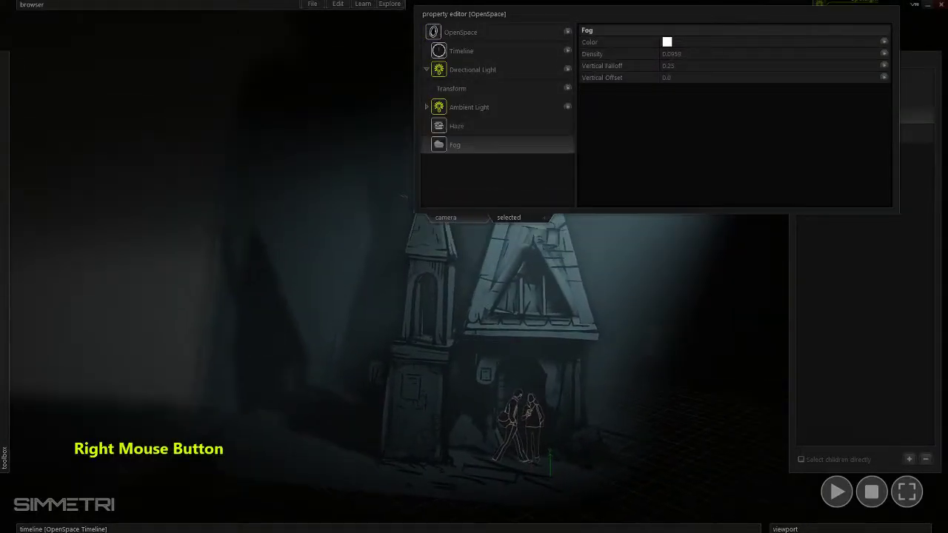
left_click(467, 112)
left_click(503, 69)
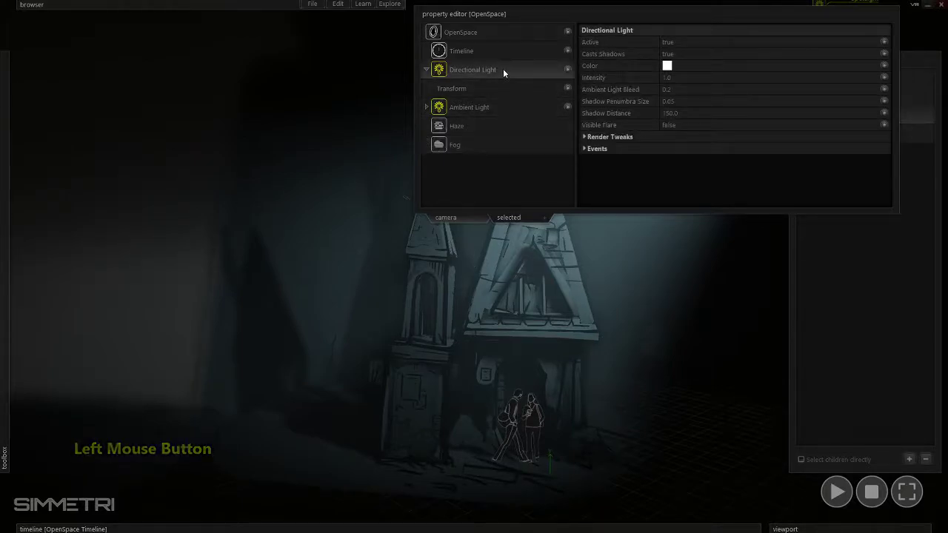
left_click_drag(706, 115, 630, 110, "shift")
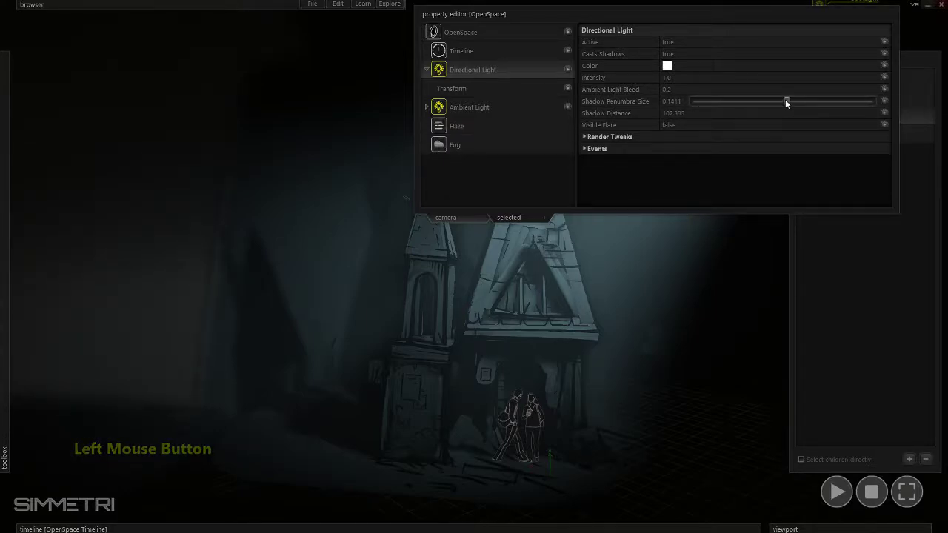
left_click_drag(724, 90, 758, 97)
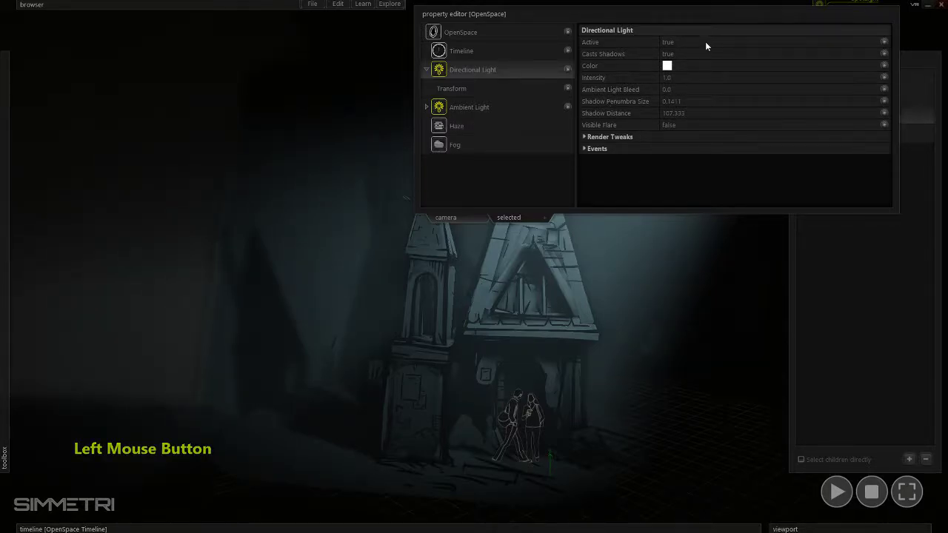
left_click(709, 14)
- Hide the floor grid and the human figures and examine the house and its ground from several sides
key("ctrl+w")
mouse_move(647, 311)
right_mouse_down("ctrl")
mouse_move(647, 348)
mouse_move(647, 311)
right_mouse_up("ctrl")
right_click(647, 317)
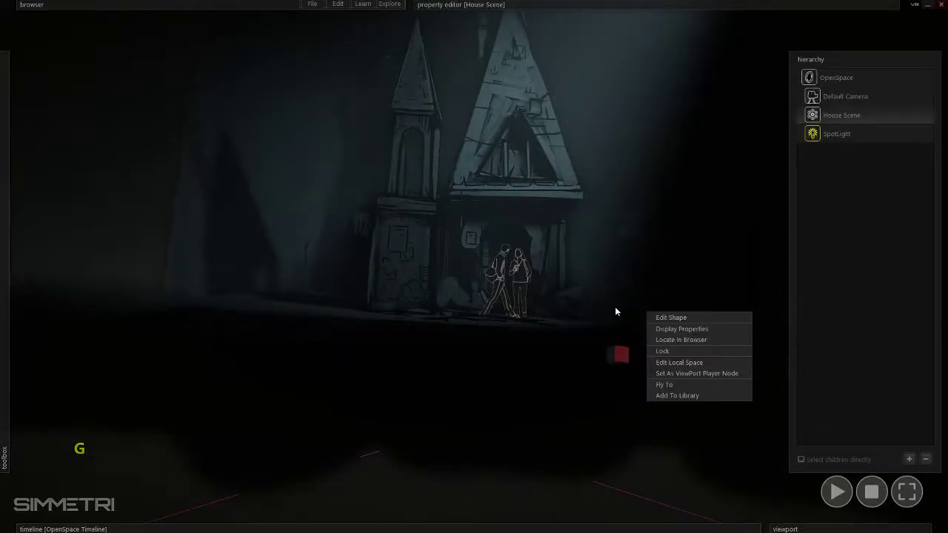
left_click(598, 282)
key("e")
key("r")
mouse_move(599, 280)
right_mouse_down()
mouse_move(585, 285)
mouse_move(608, 261)
mouse_move(651, 283)
right_mouse_up()
right_click_drag(474, 266, 473, 291, "ctrl")
left_click(533, 215)
key("e")
key("w")
right_click_drag(532, 214, 529, 205)
key("s")
key("a")
key("ctrl")
- Adjust the House Scene's height to line its floor up with the scene's ground level
left_click(824, 138)
left_click_drag(558, 362, 557, 354, "ctrl")
right_click_drag(557, 355, 527, 247, "ctrl")
key("e")
key("w")
key("s")
key("d")
right_click(566, 307)
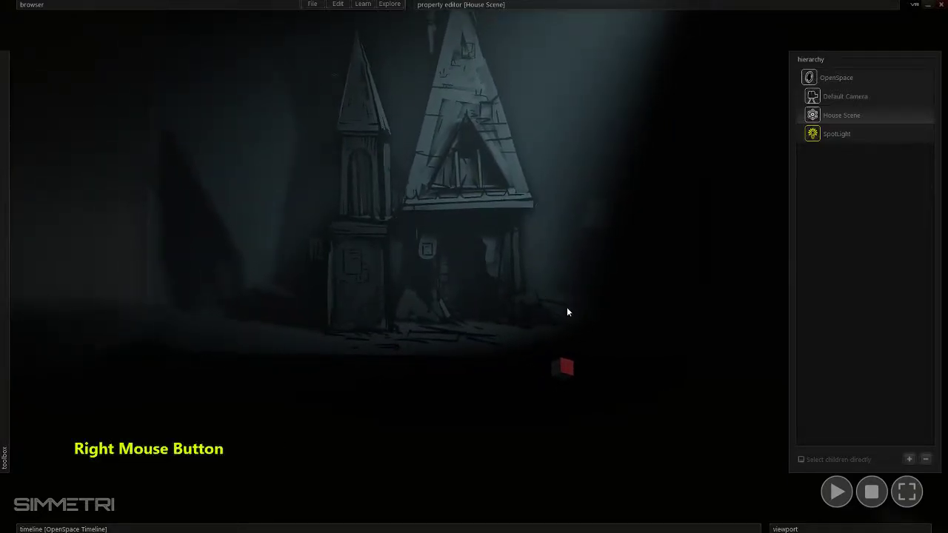
left_click(533, 346)
left_click(554, 369)
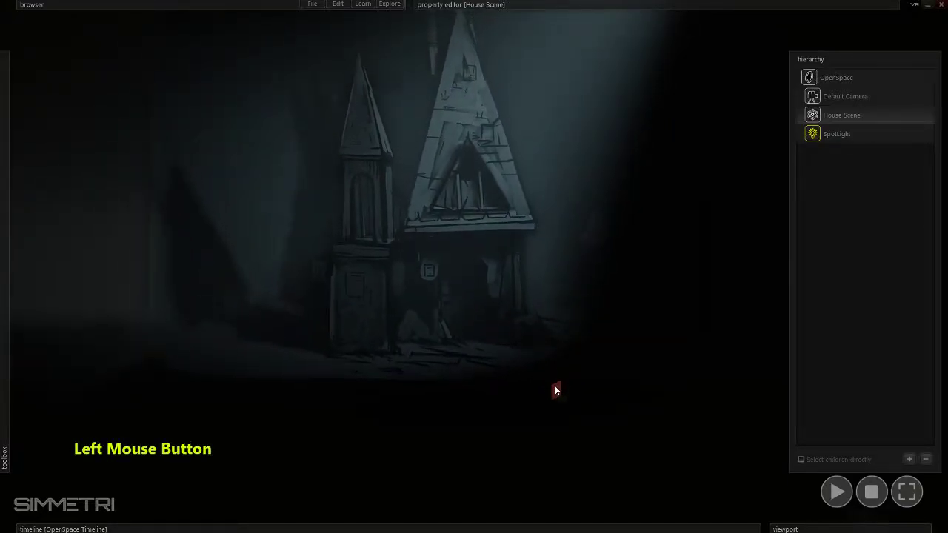
key("g")
left_click(558, 370)
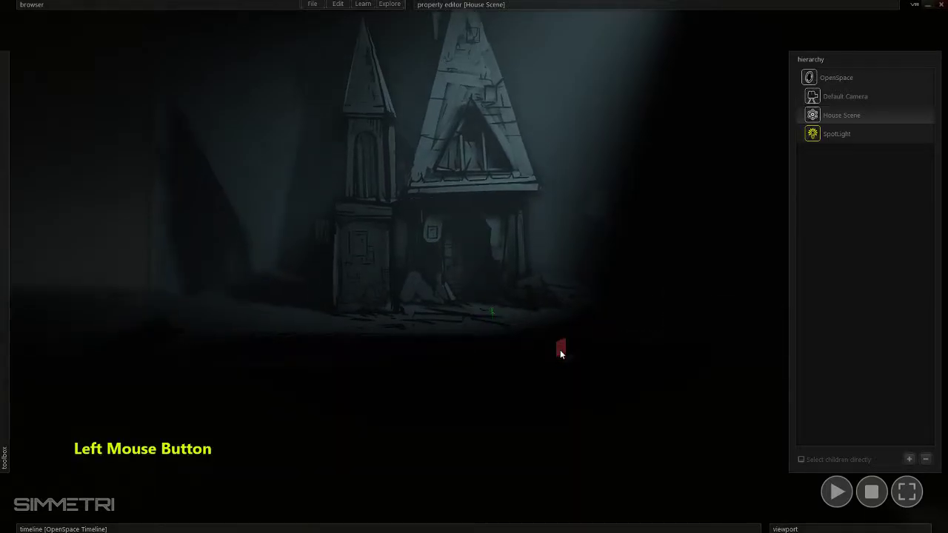
- Lock the House Scene node against changes and make OpenSpace the selected node
left_click(844, 130)
left_click(848, 117)
right_click(848, 117)
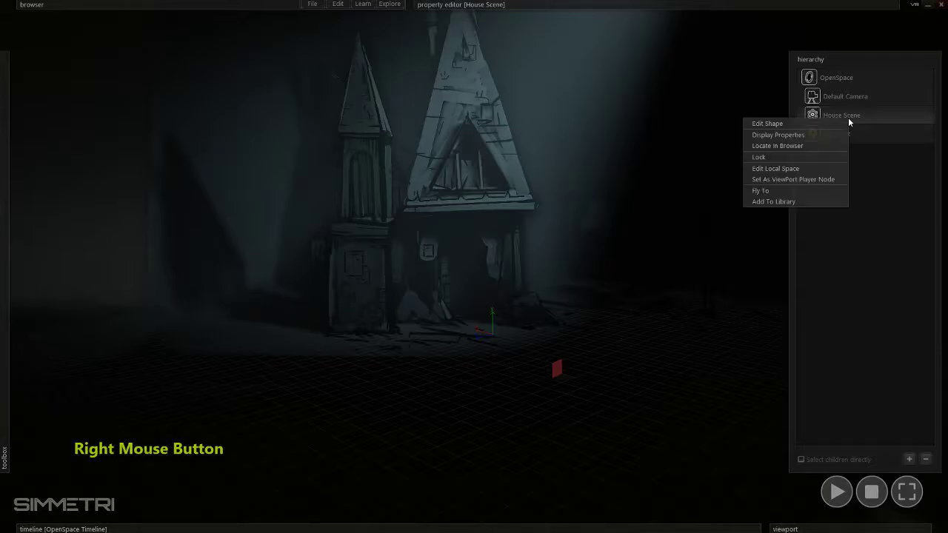
left_click(762, 156)
left_click(821, 77)
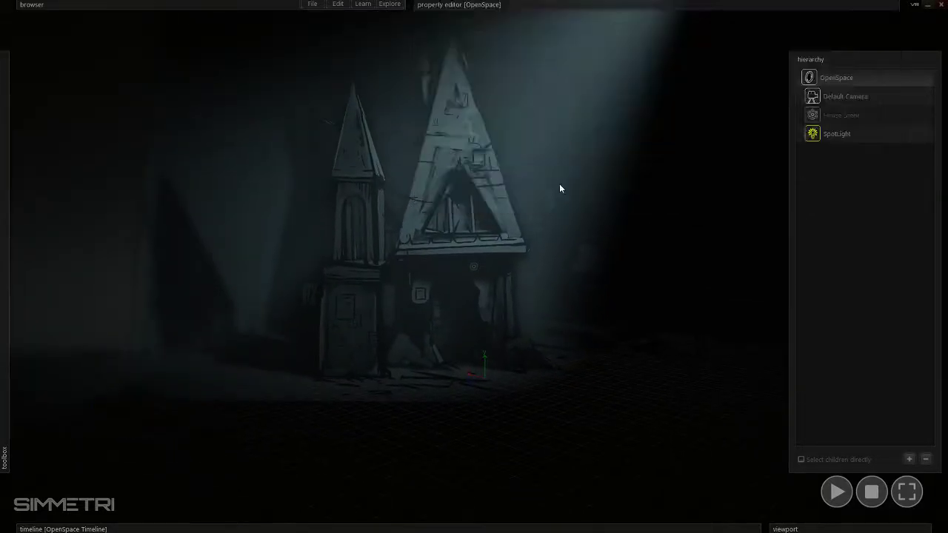
- Examine the tower, doorway and ground of the house up close and from a distance
mouse_move(560, 189)
right_mouse_down()
mouse_move(560, 255)
mouse_move(564, 194)
right_mouse_up()
key("w")
key("a")
key("d")
key("Caps_Lock")
right_click_drag(473, 266, 589, 218)
key("a")
key("d")
key("a")
key("e")
key("d")
key("a")
key("s")
key("s")
key("d")
key("w")
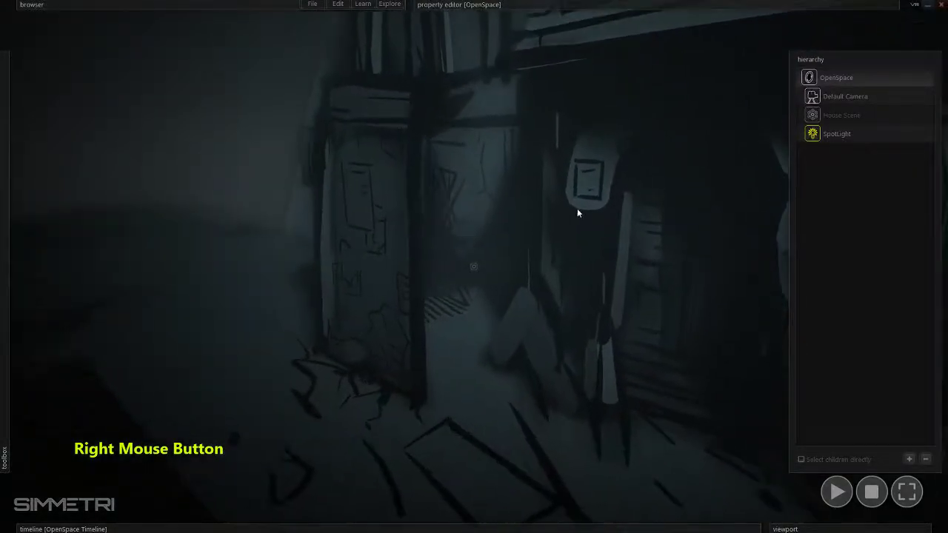
right_click_drag(504, 324, 504, 324)
key("a")
key("s")
right_click_drag(474, 265, 492, 335)
key("e")
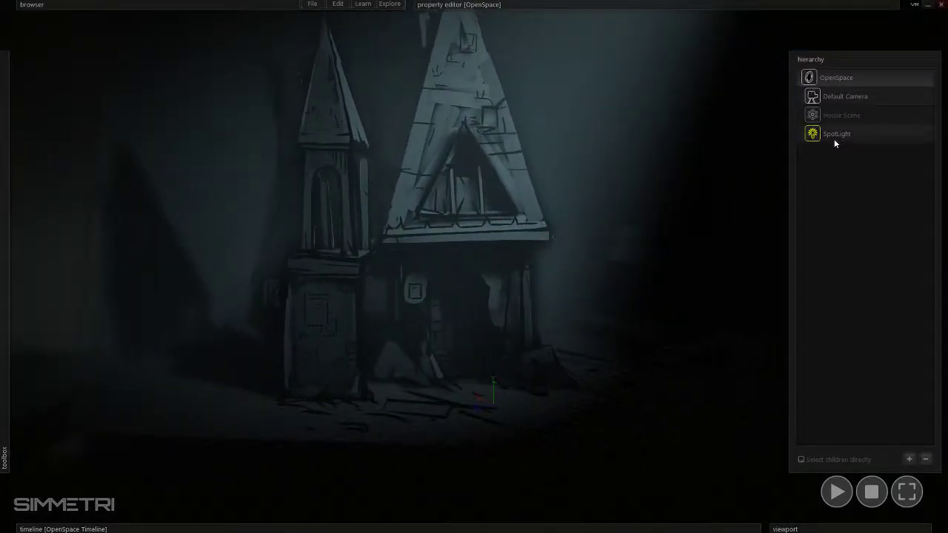
- Examine the porch and roof lighting at close range and the whole house from farther back
left_click(809, 197)
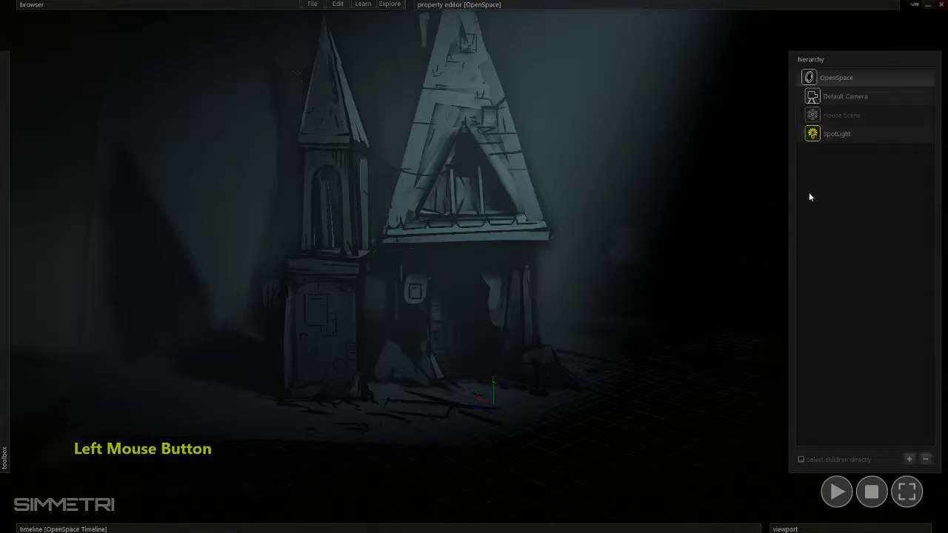
key("d")
right_click_drag(619, 199, 645, 233)
key("w")
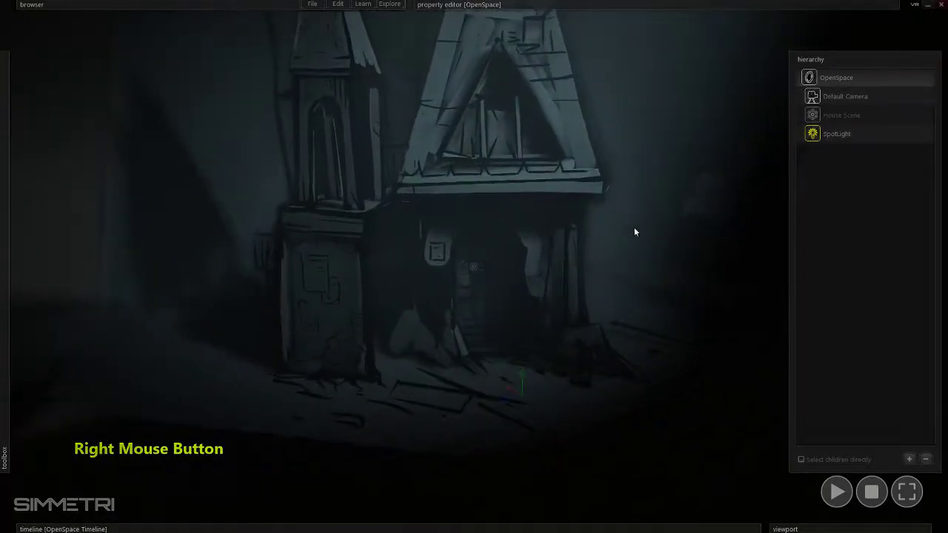
key("d")
right_click_drag(429, 294, 429, 294)
key("w")
right_click_drag(473, 266, 474, 267)
key("d")
key("e")
key("s")
right_click_drag(413, 336, 413, 336)
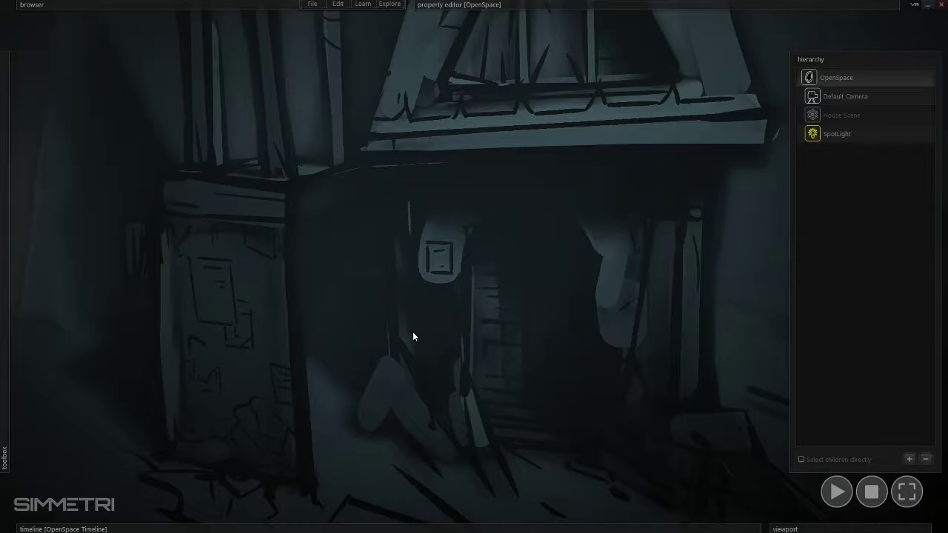
key("s")
right_click_drag(413, 331, 413, 332)
key("ctrl+s")
key("e")
right_click_drag(415, 380, 416, 379)
key("ctrl+s")
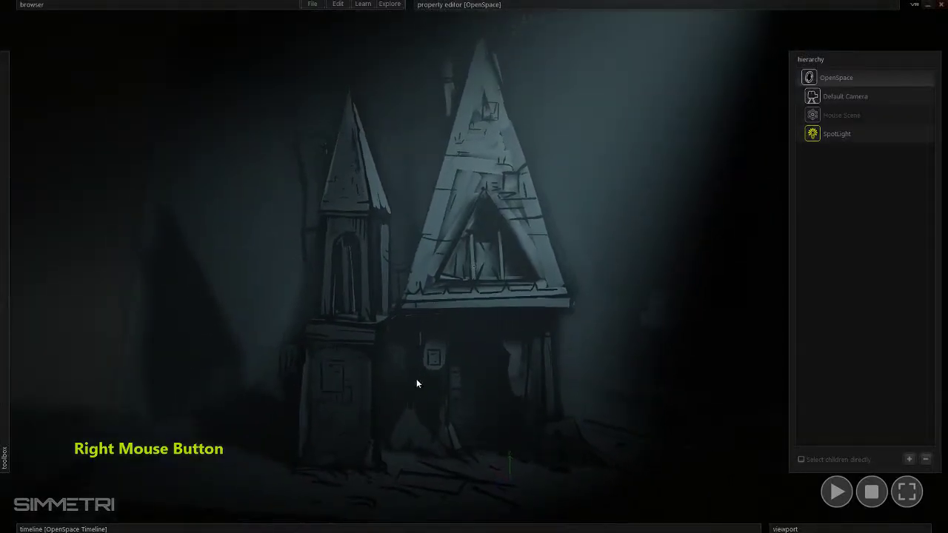
- Import the zipped Creepy clown model from the GOOGLE POLY folder as an optimized import
left_click(311, 4)
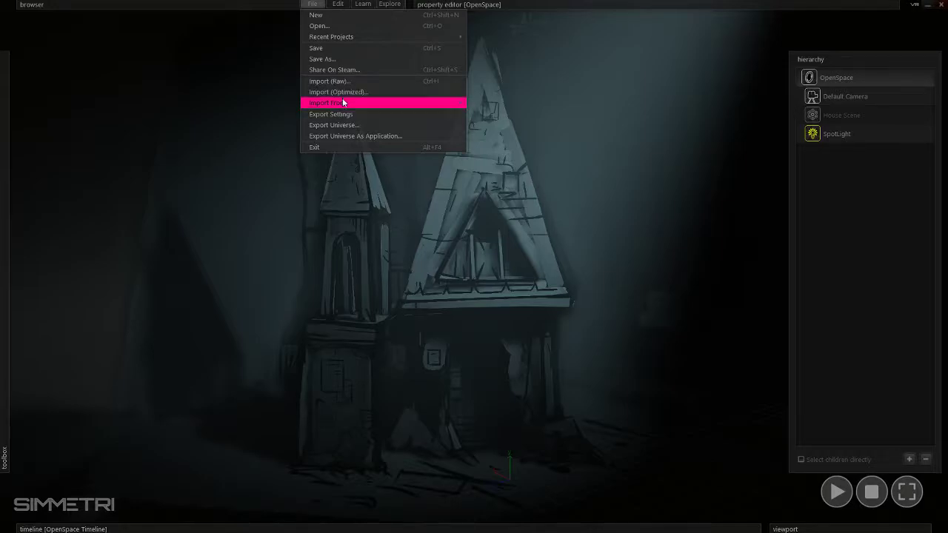
mouse_move(433, 104)
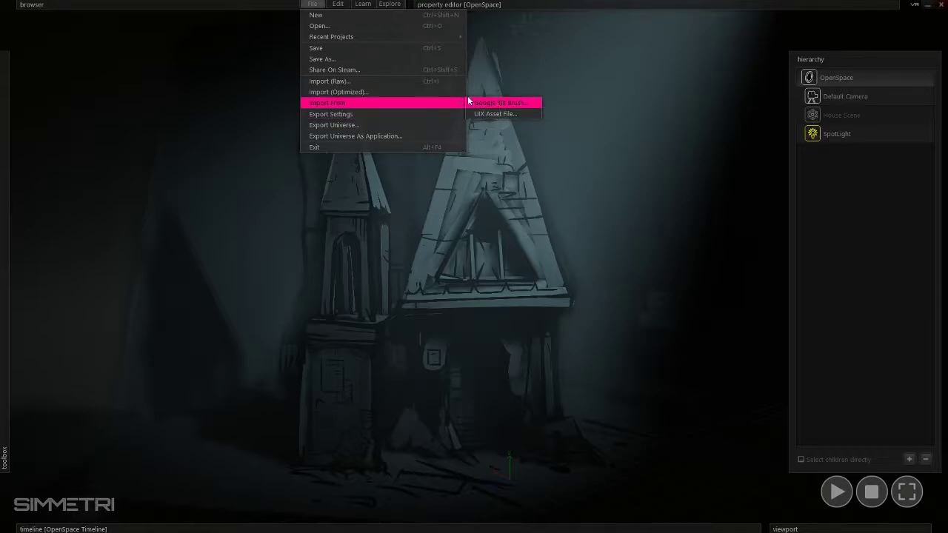
left_click(337, 92)
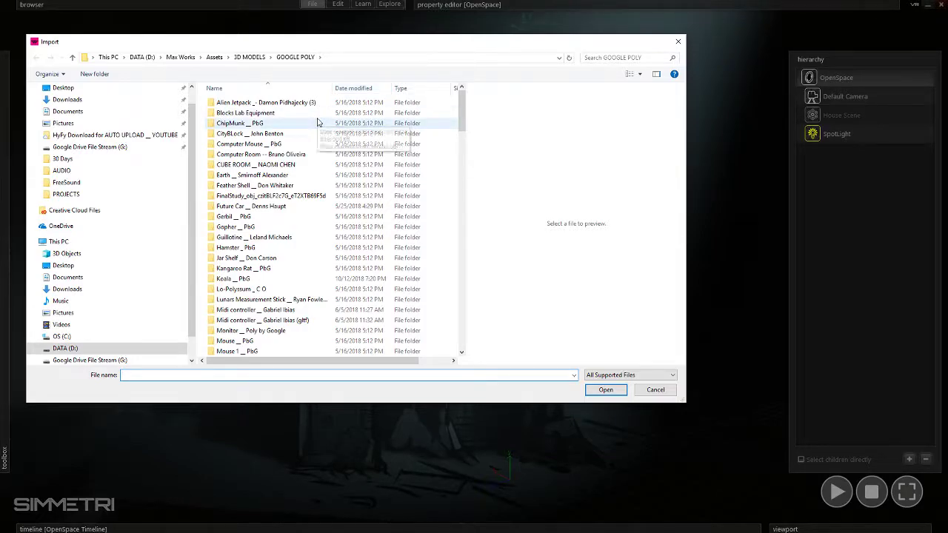
scroll(279, 315, "down", 15)
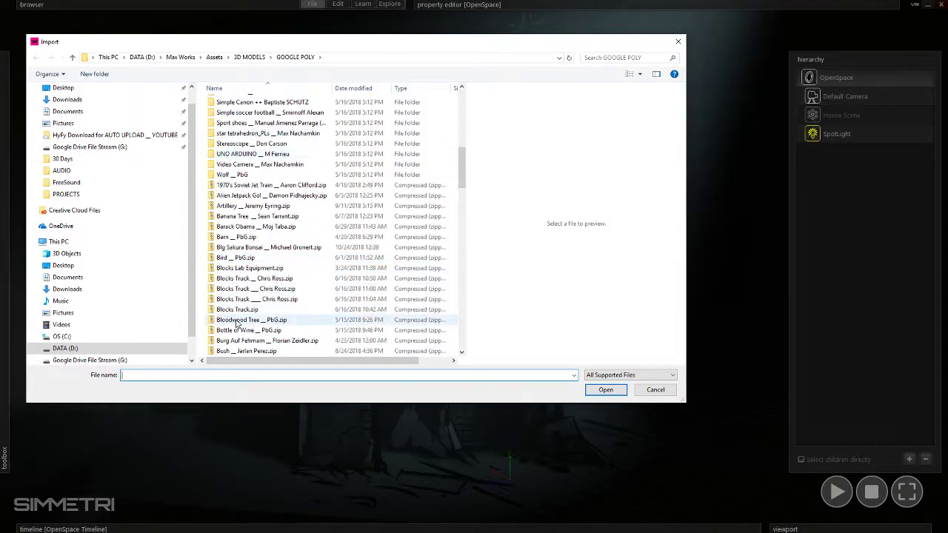
scroll(237, 324, "down", 2)
scroll(261, 314, "down", 1)
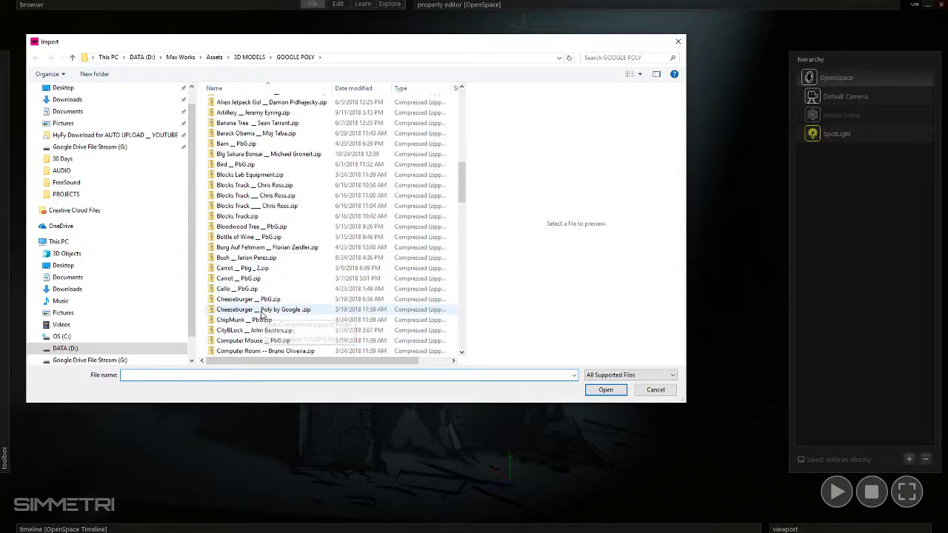
scroll(261, 315, "down", 3)
left_click(238, 278)
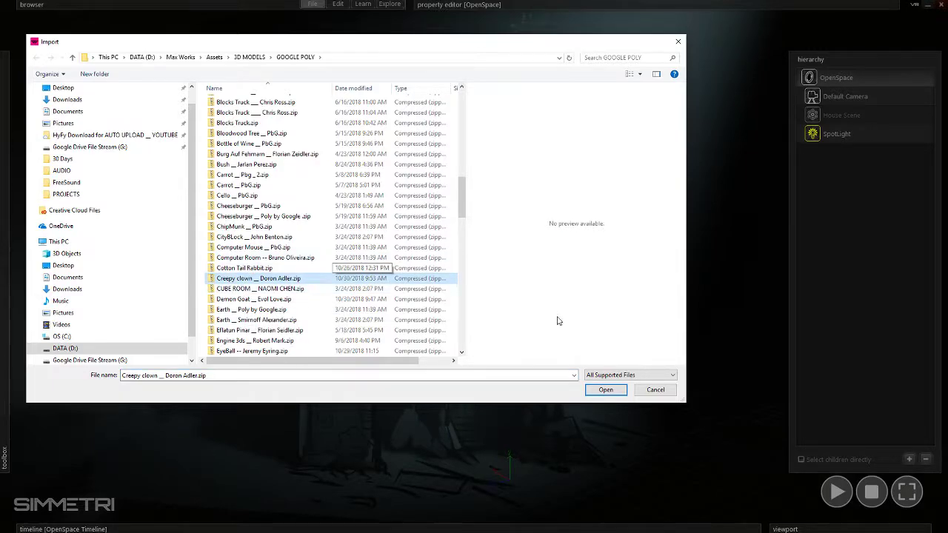
left_click(605, 390)
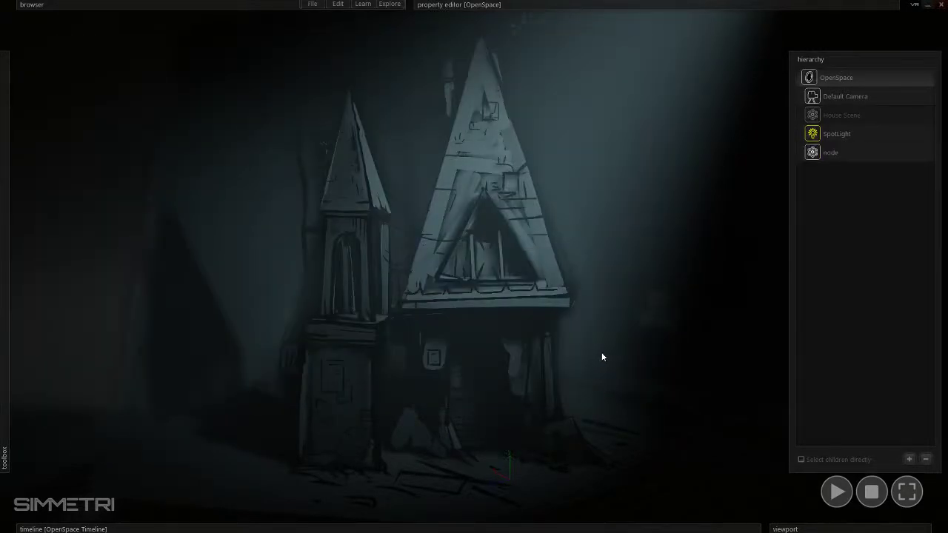
- Select the imported clown node and look for its model on the ground in front of the house
left_click(847, 157)
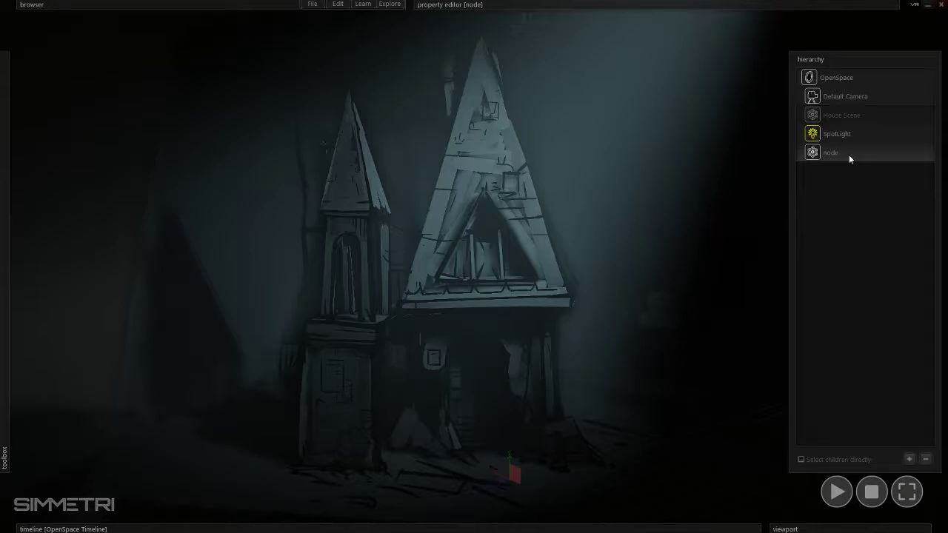
mouse_move(557, 4)
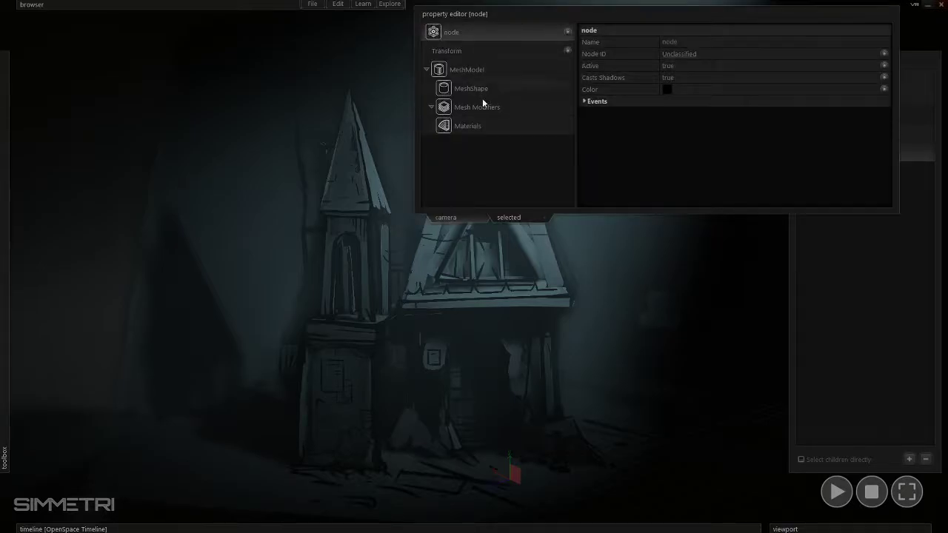
right_click_drag(533, 144, 635, 208)
key("a")
key("s")
left_click_drag(540, 345, 674, 180)
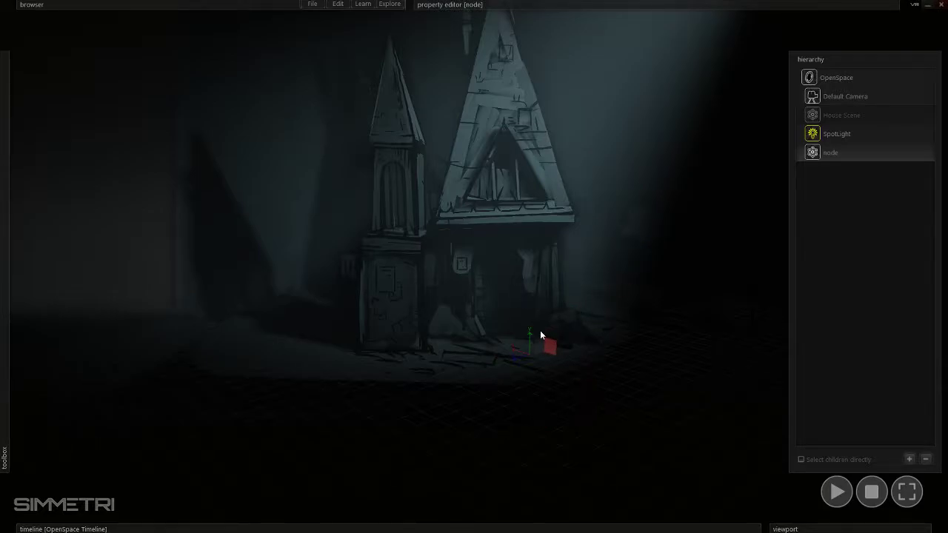
right_click_drag(545, 349, 559, 362)
key("w")
right_click_drag(474, 266, 560, 334)
key("s")
key("e")
- Rename the imported model's node as Clown
left_click(819, 151)
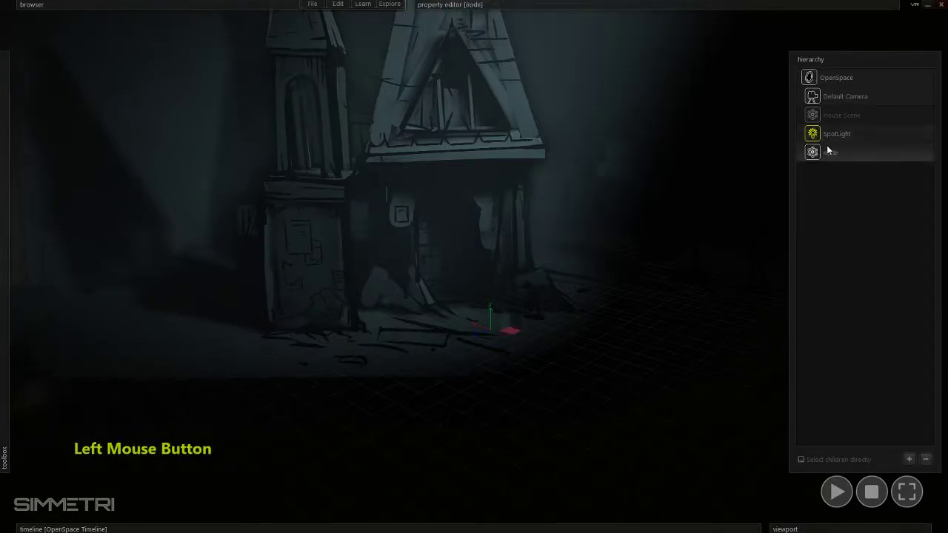
mouse_move(600, 3)
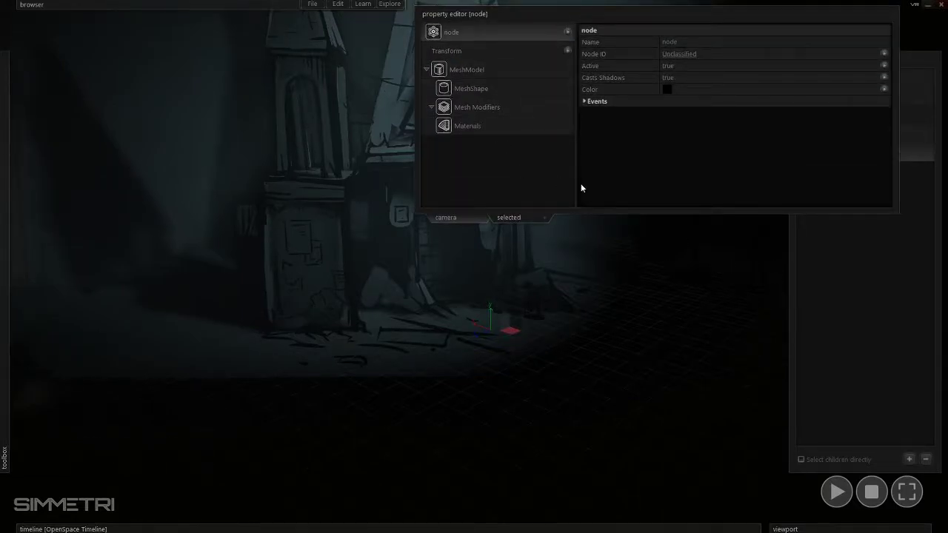
left_click(830, 153)
left_click(837, 152)
mouse_move(528, 4)
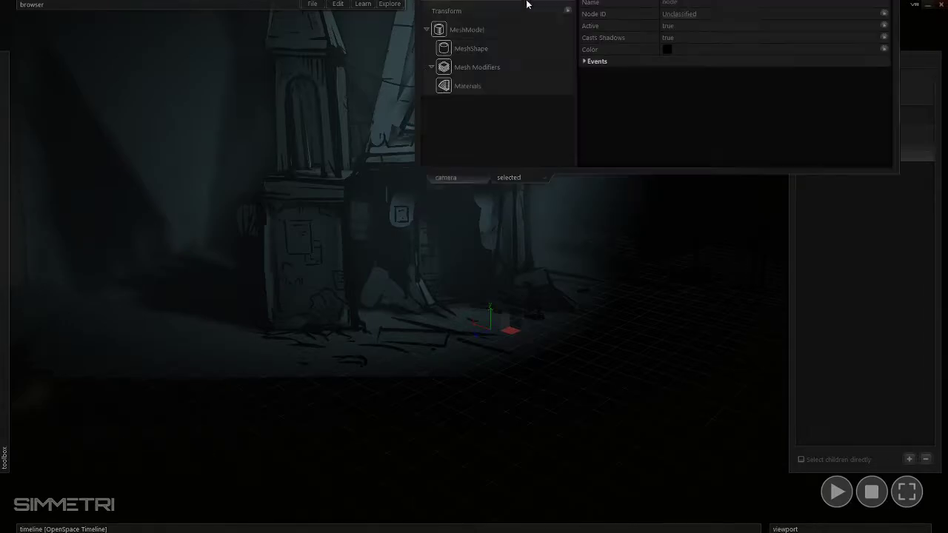
left_click(472, 107)
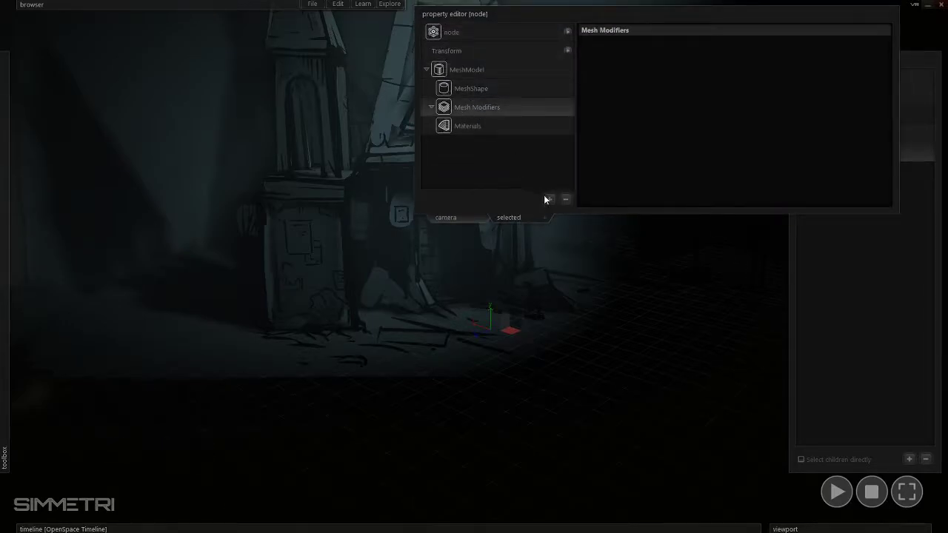
left_click(453, 33)
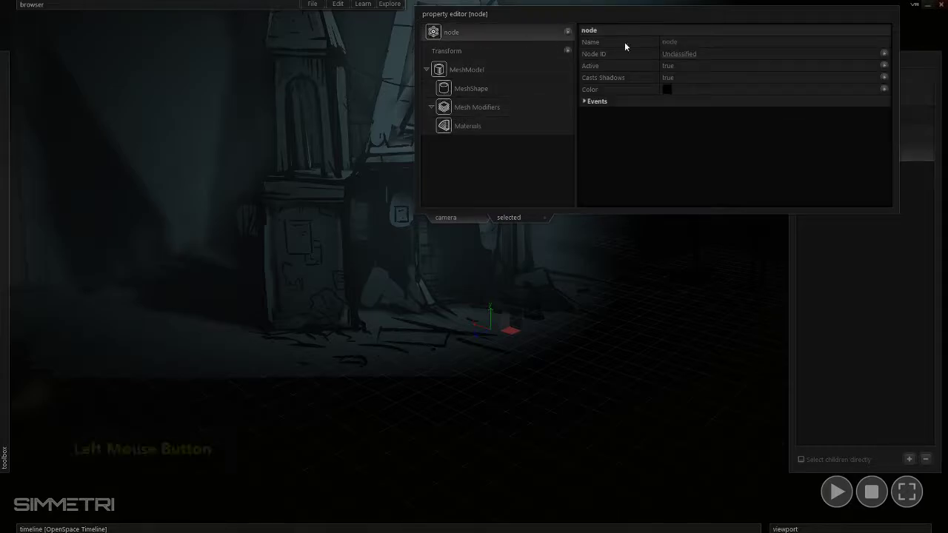
type("N")
key("BackSpace")
key("Caps_Lock")
key("shift")
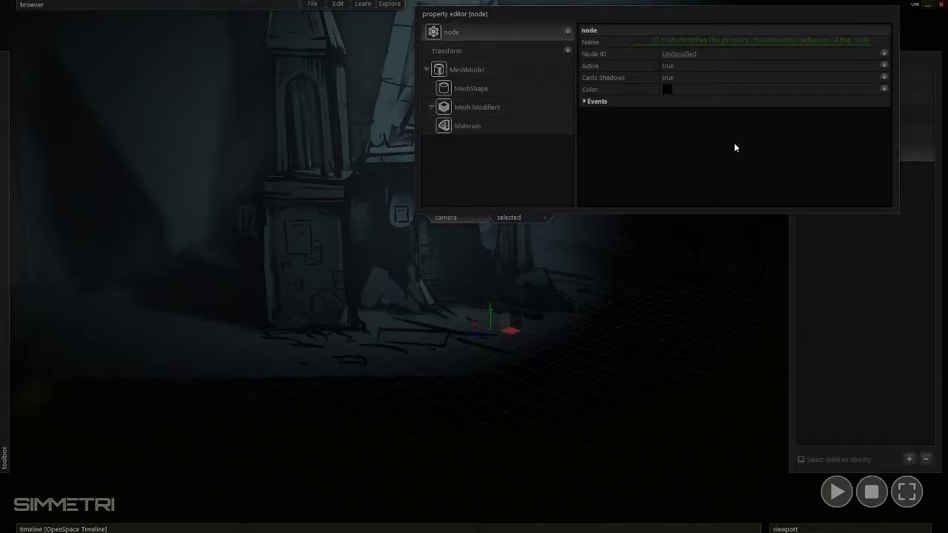
type("Clown")
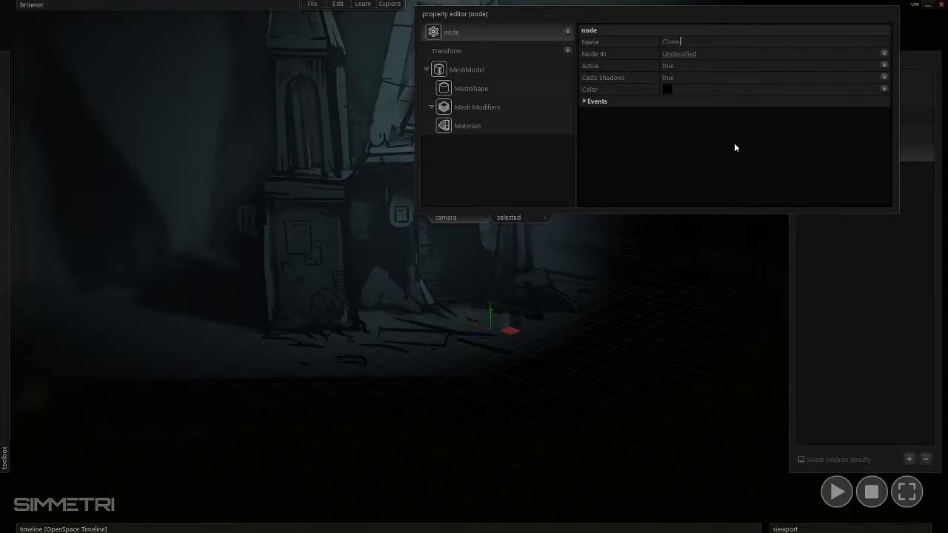
key("Return")
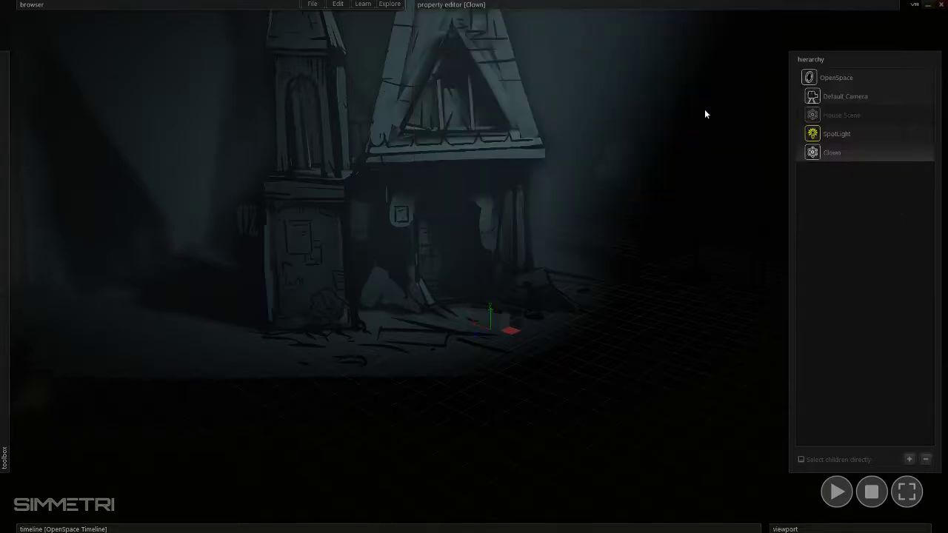
- Add a VertexTransform modifier to the Clown mesh and set its x, y and z scale to 1000
left_click(799, 156)
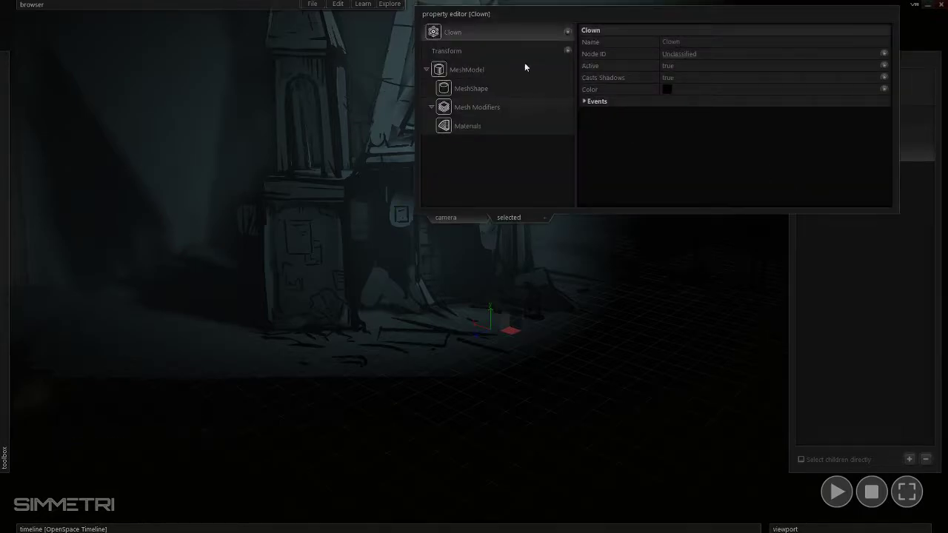
left_click(480, 109)
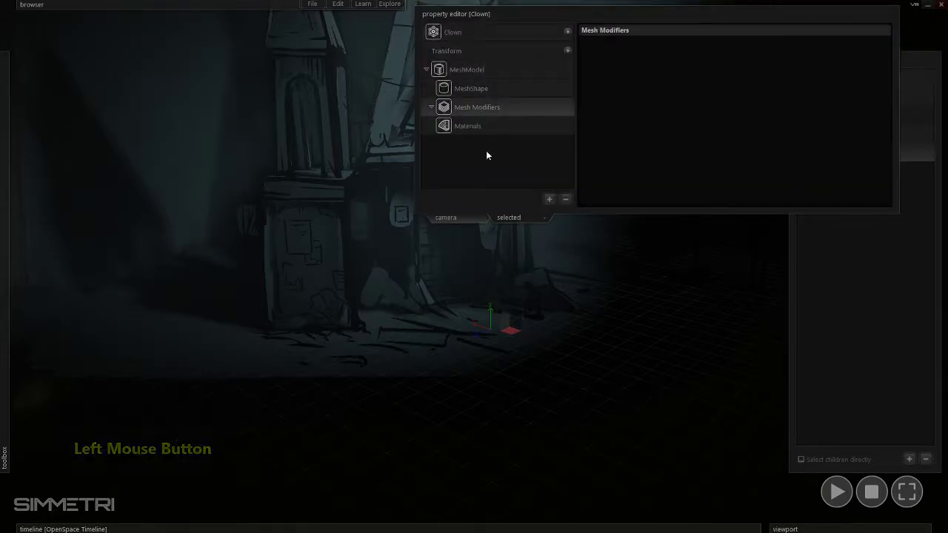
left_click(550, 198)
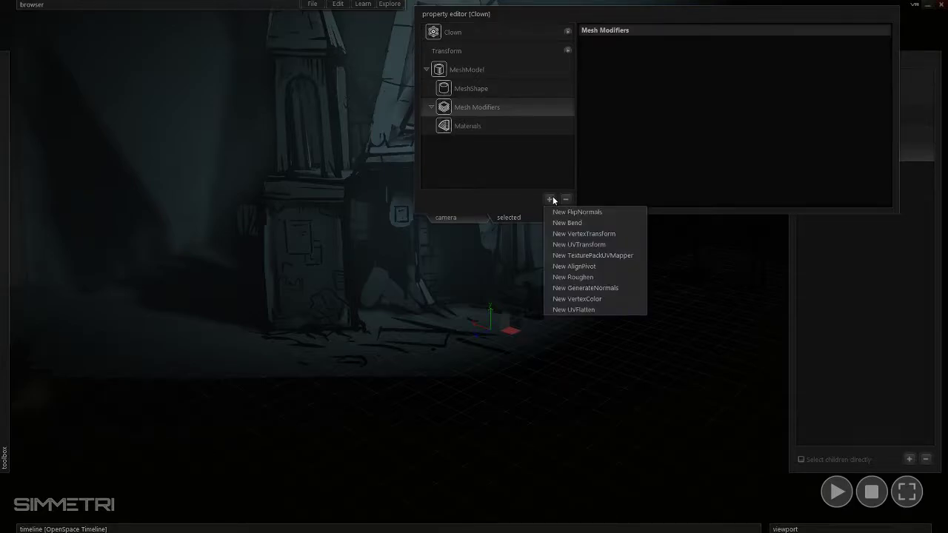
left_click(578, 233)
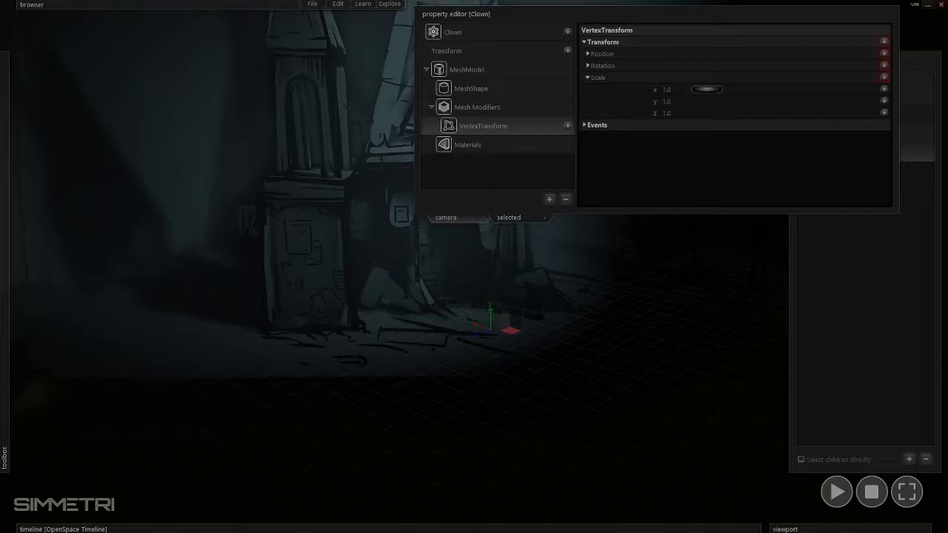
left_click_drag(676, 90, 660, 90)
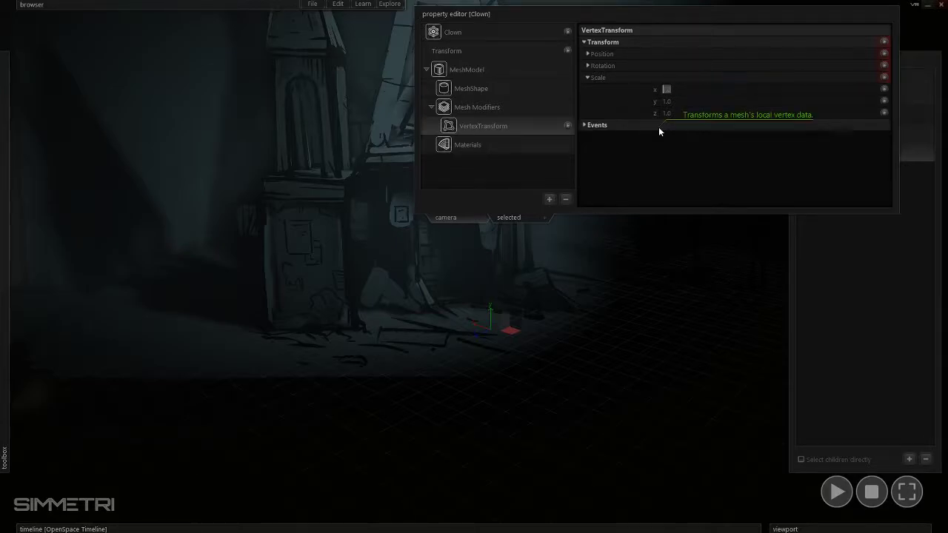
type("1000")
left_click(667, 101)
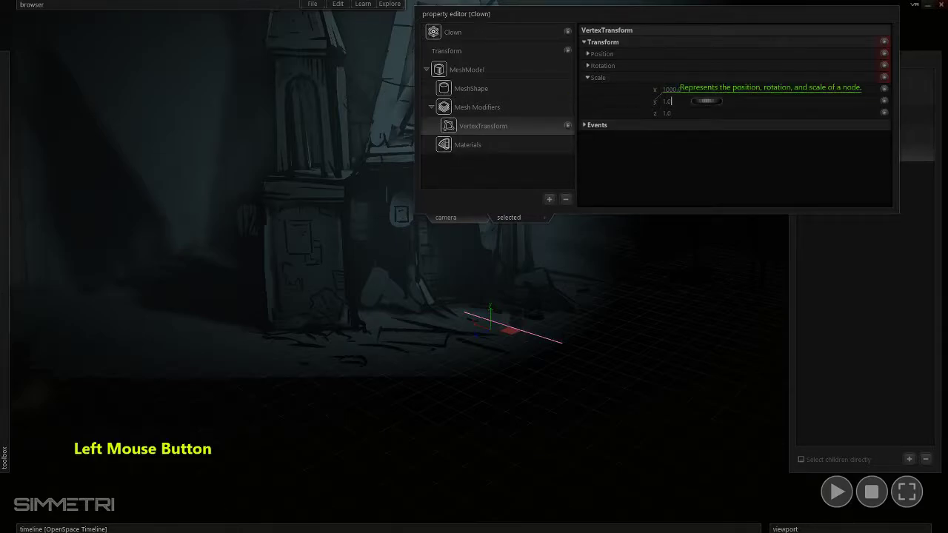
type("1000")
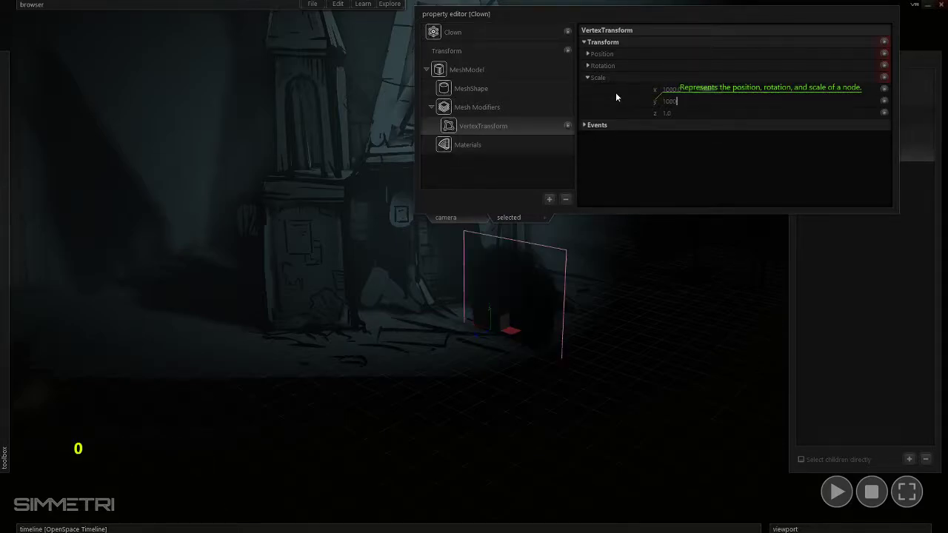
left_click(705, 112)
type("1000")
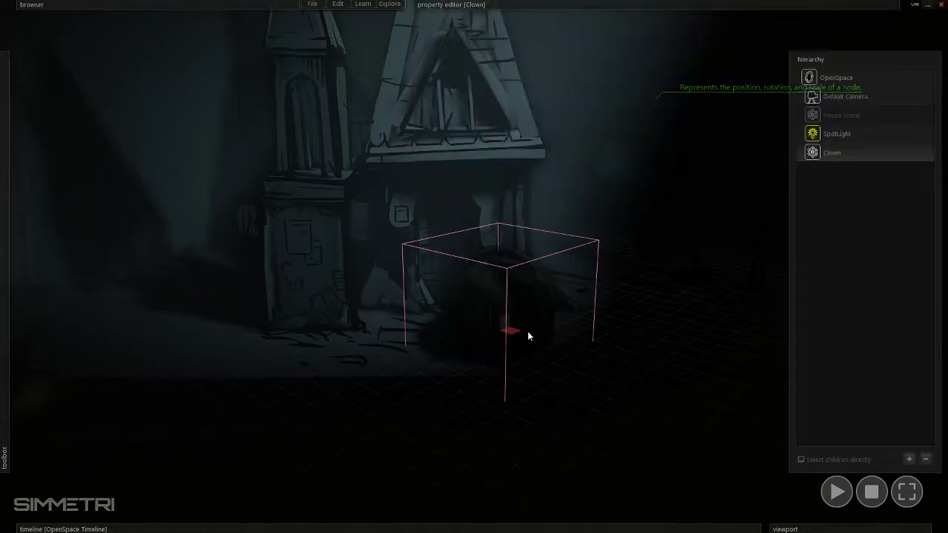
- Move the enlarged clown head to the front of the house's entrance and adjust its placement from close up
left_click_drag(514, 326, 332, 156)
left_click_drag(454, 163, 478, 220)
mouse_move(478, 220)
right_mouse_down()
mouse_move(466, 179)
mouse_move(475, 207)
right_mouse_up()
key("d")
key("w")
left_click_drag(465, 191, 440, 174)
key("d")
key("w")
right_click_drag(440, 173, 445, 178)
right_click_drag(473, 266, 465, 185)
left_click_drag(475, 154, 479, 275)
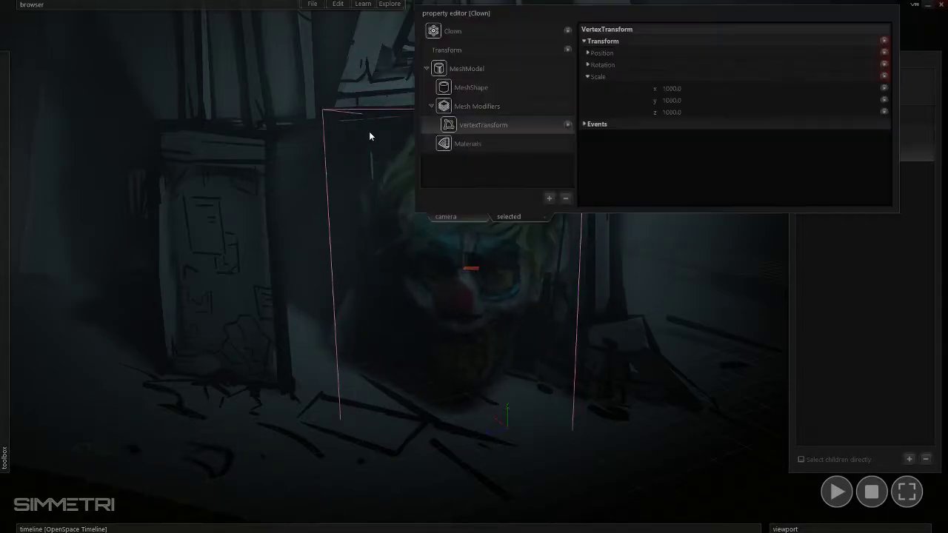
- Display the human reference figures and adjust the clown head's depth in front of the entrance
key("g")
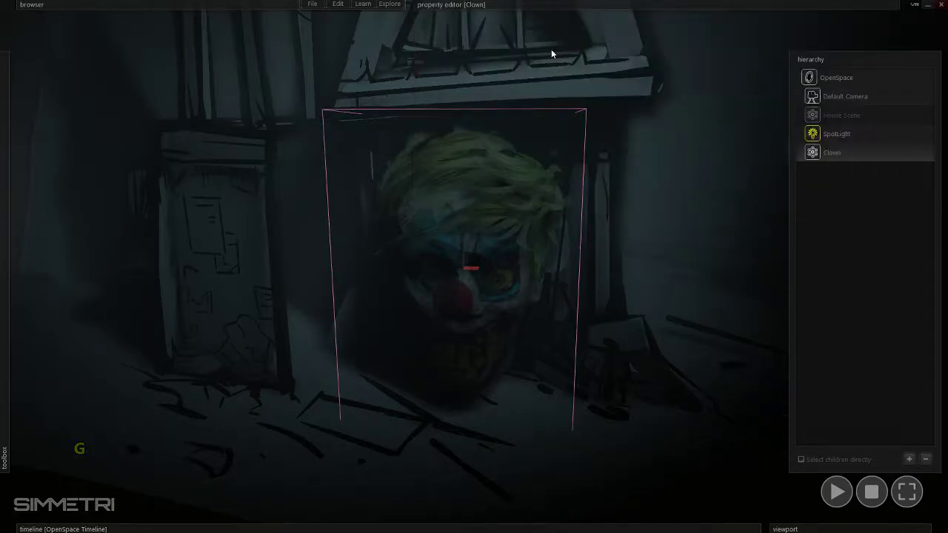
mouse_move(544, 5)
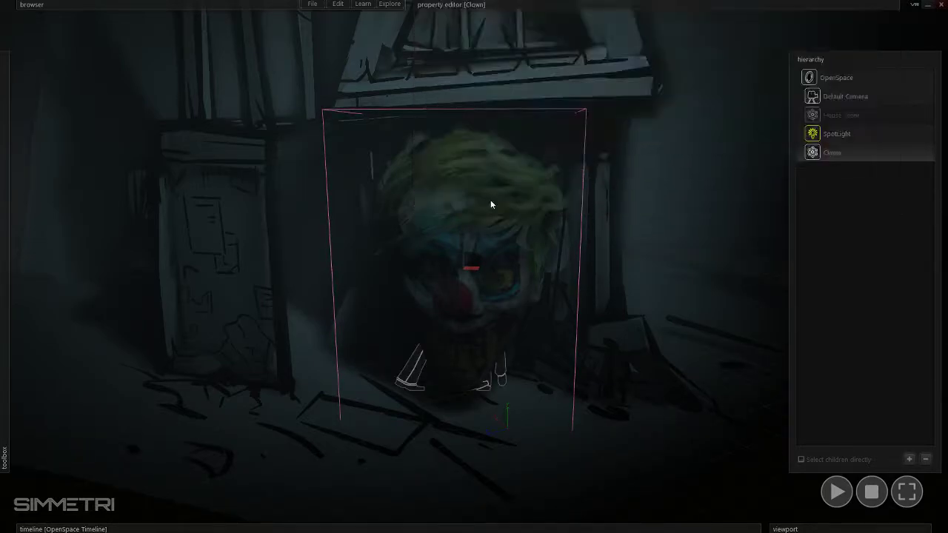
left_click_drag(474, 268, 499, 293)
right_click_drag(499, 293, 470, 243, "ctrl")
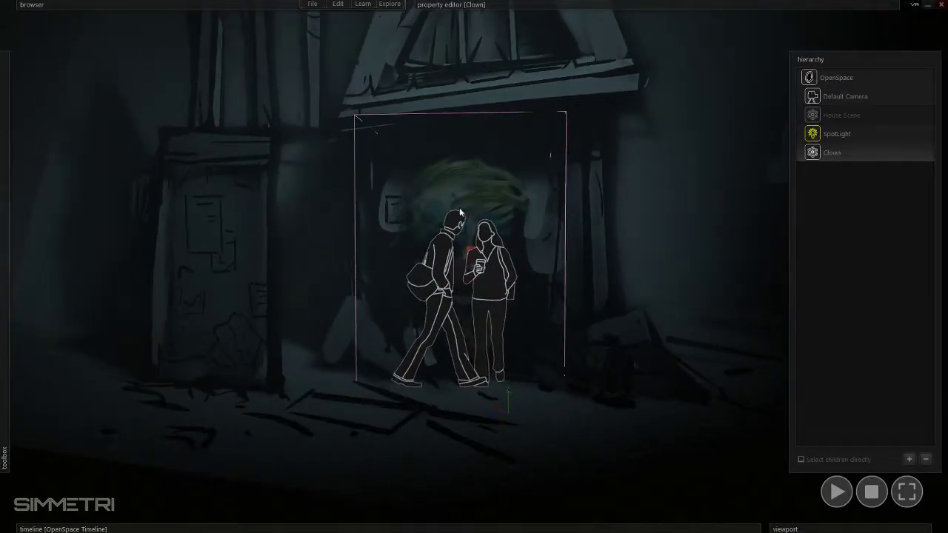
mouse_move(467, 253)
left_mouse_down()
mouse_move(463, 243)
mouse_move(458, 249)
left_mouse_up()
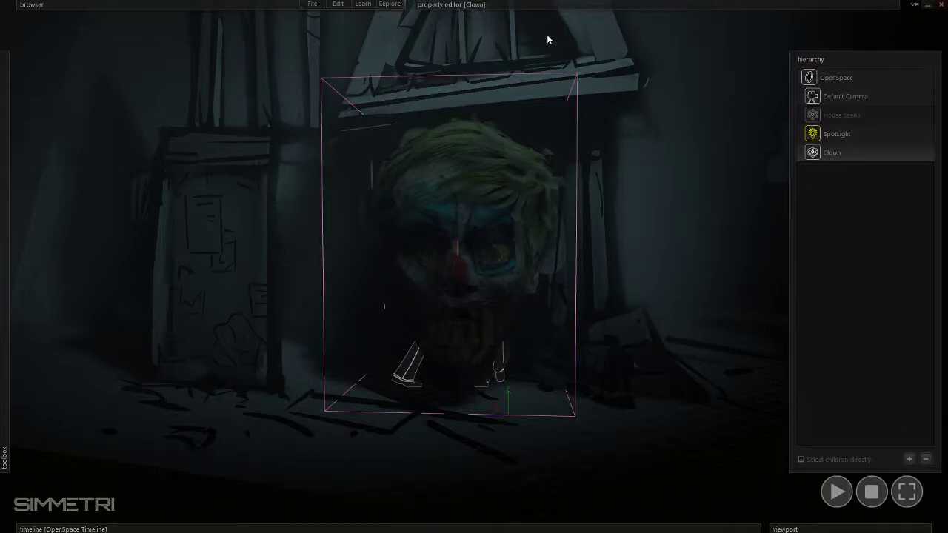
- Try tilting the clown head about its current pivot and bring it upright again
mouse_move(603, 3)
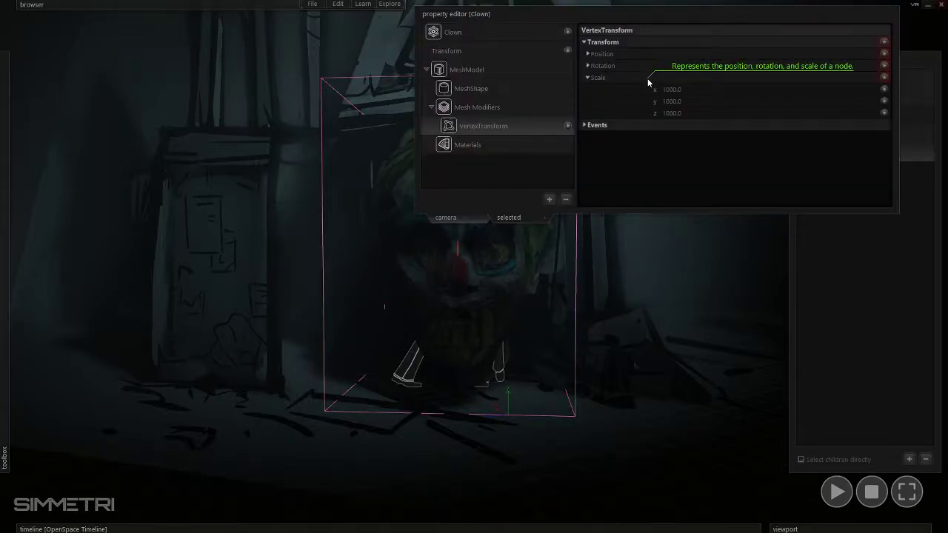
key("d")
key("w")
right_click_drag(486, 218, 473, 266)
key("a")
key("s")
left_click_drag(474, 233, 492, 229)
key("ctrl")
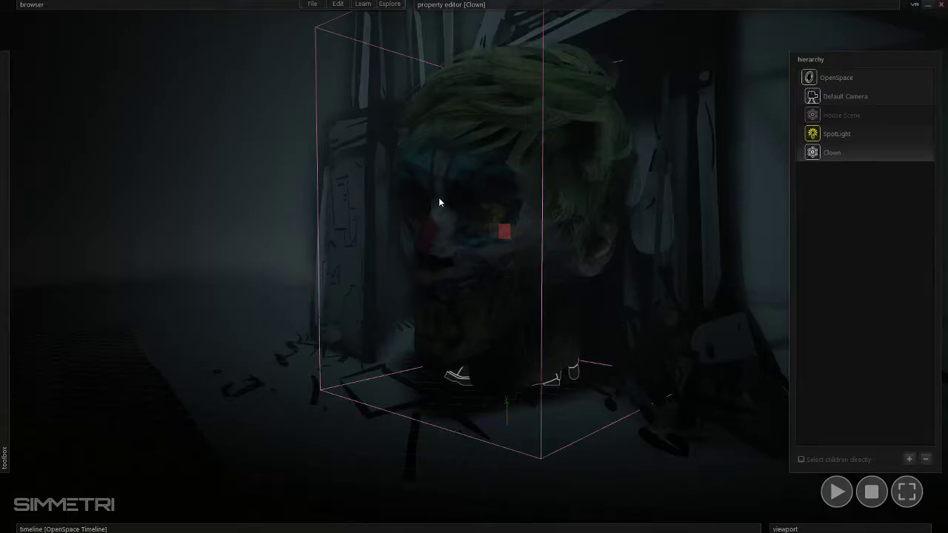
left_click_drag(495, 235, 480, 274)
left_click_drag(518, 239, 467, 309, "ctrl")
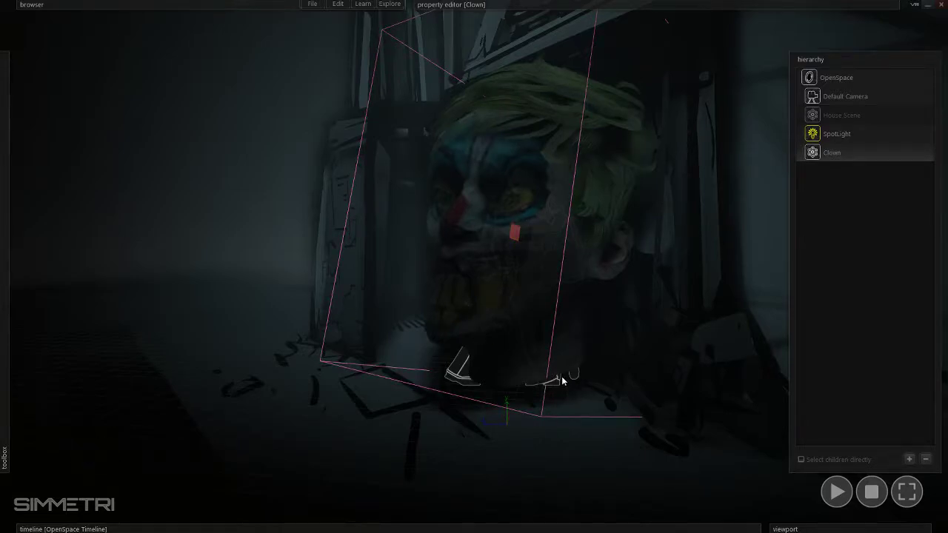
mouse_move(510, 233)
left_mouse_down("ctrl")
mouse_move(538, 176)
mouse_move(445, 293)
mouse_move(511, 233)
mouse_move(491, 332)
mouse_move(504, 245)
left_mouse_up("ctrl")
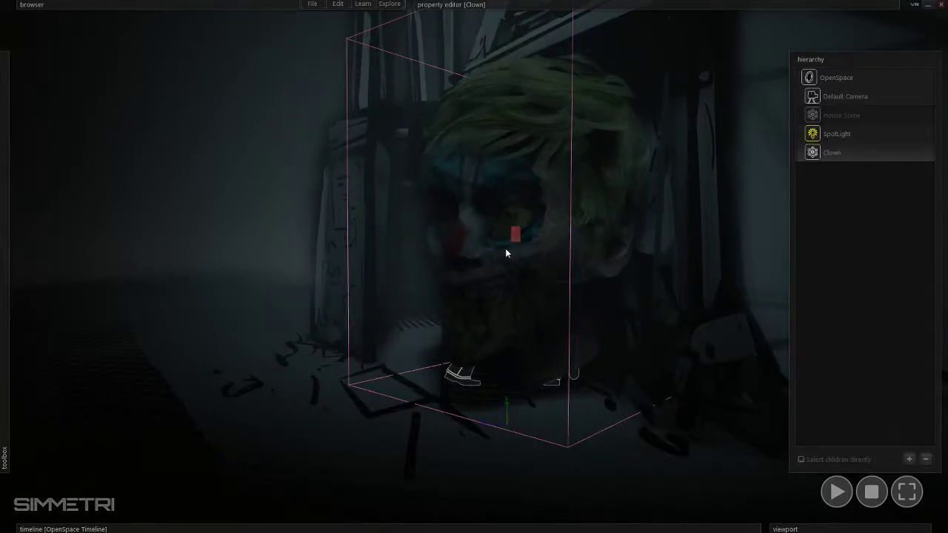
- Examine where the clown's pivot sits relative to its head from the side and the front
key("d")
right_click_drag(516, 236, 564, 236)
key("w")
key("s")
left_click_drag(565, 237, 464, 208)
key("ctrl")
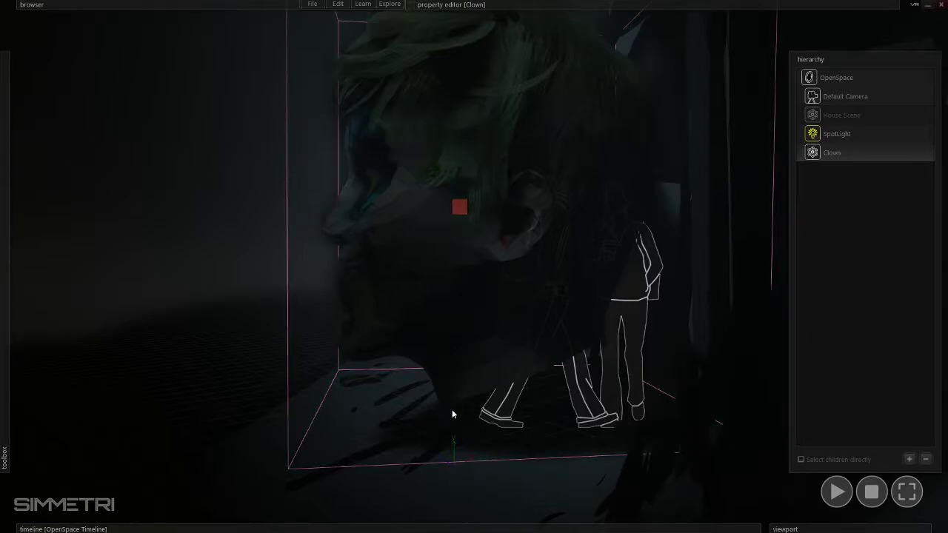
key("a")
right_click_drag(460, 206, 402, 245)
key("ctrl")
key("w")
key("d")
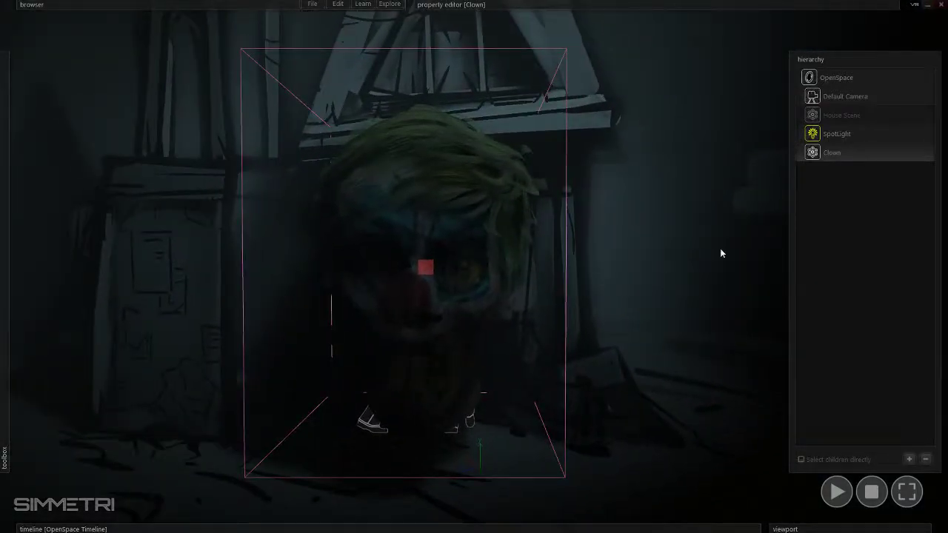
- Add an AlignPivot modifier to the Clown mesh modifiers
mouse_move(459, 13)
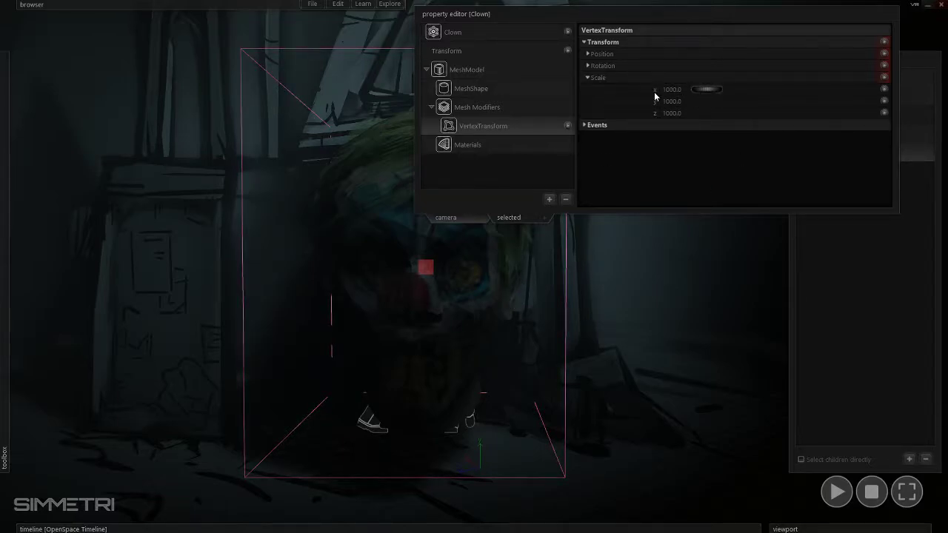
left_click(611, 79)
left_click(485, 106)
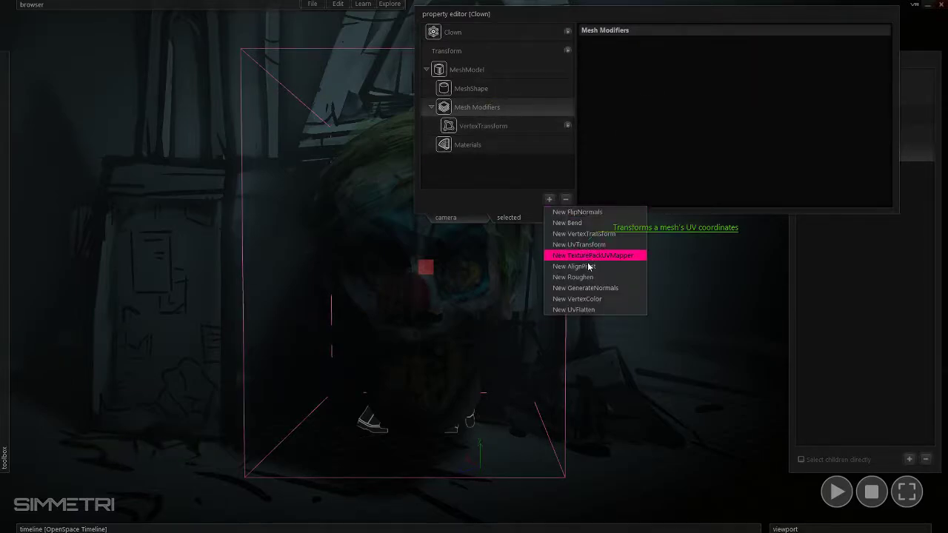
left_click(587, 267)
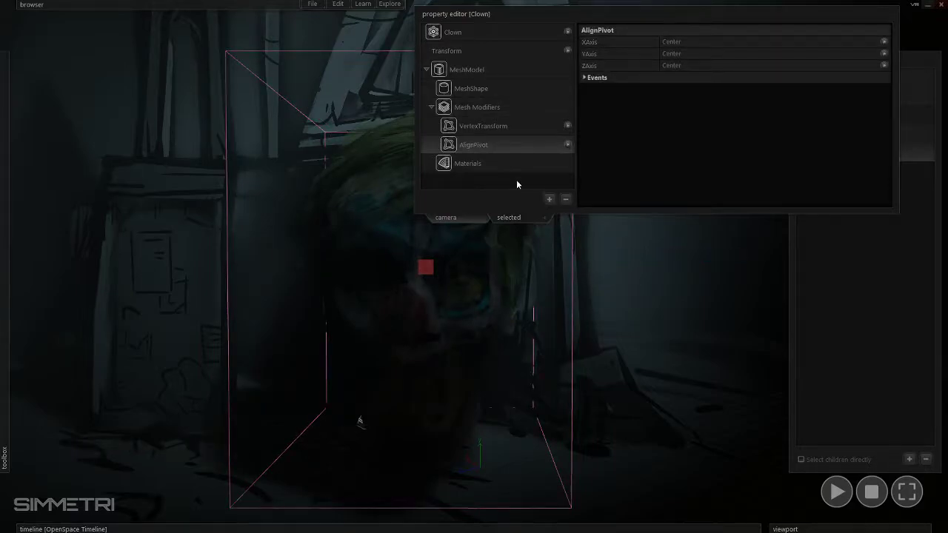
- Examine the clown's centred pivot from the side and front to compare it with the head's bounding box
key("d")
key("w")
right_click_drag(520, 288, 430, 288, "ctrl")
key("a")
right_click_drag(474, 267, 487, 346)
key("d")
key("s")
mouse_move(488, 301)
left_mouse_down("ctrl")
mouse_move(482, 306)
mouse_move(476, 291)
left_mouse_up("ctrl")
key("a")
right_click_drag(477, 288, 396, 322)
key("d")
key("s")
key("w")
key("s")
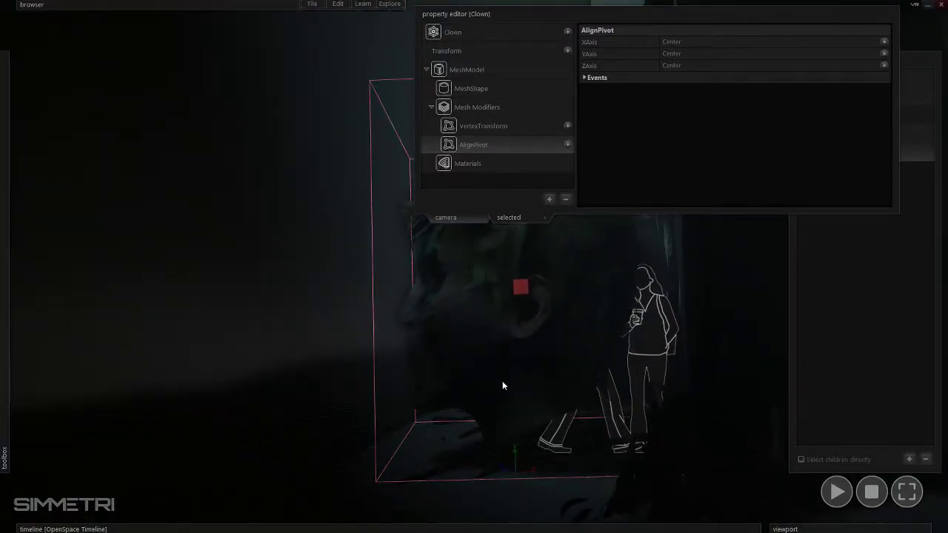
right_click_drag(535, 401, 333, 433, "ctrl")
key("s")
key("d")
right_click_drag(473, 267, 470, 224)
key("a")
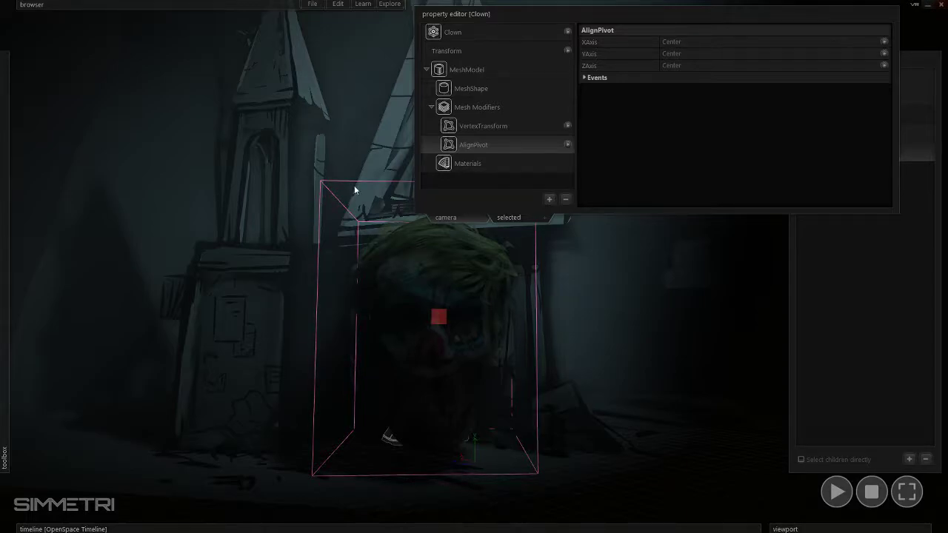
right_click_drag(615, 259, 541, 273)
key("d")
key("w")
right_click_drag(437, 343, 436, 343)
right_click_drag(473, 267, 473, 266)
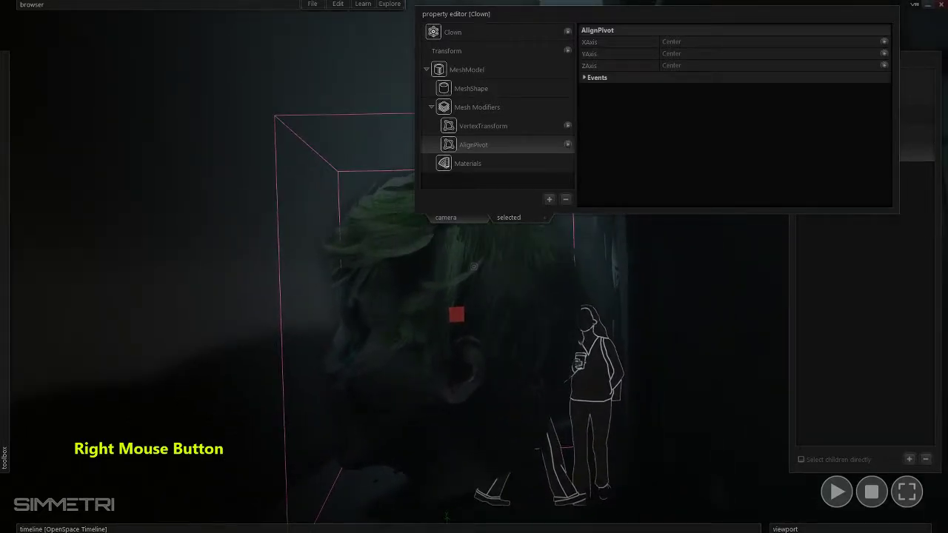
right_click_drag(545, 274, 545, 275)
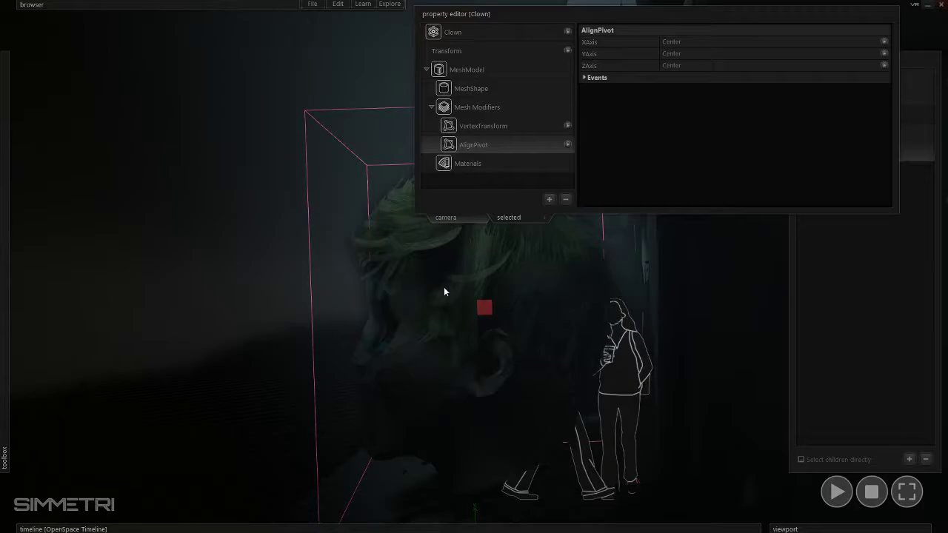
right_click_drag(481, 296, 473, 261, "ctrl")
key("s")
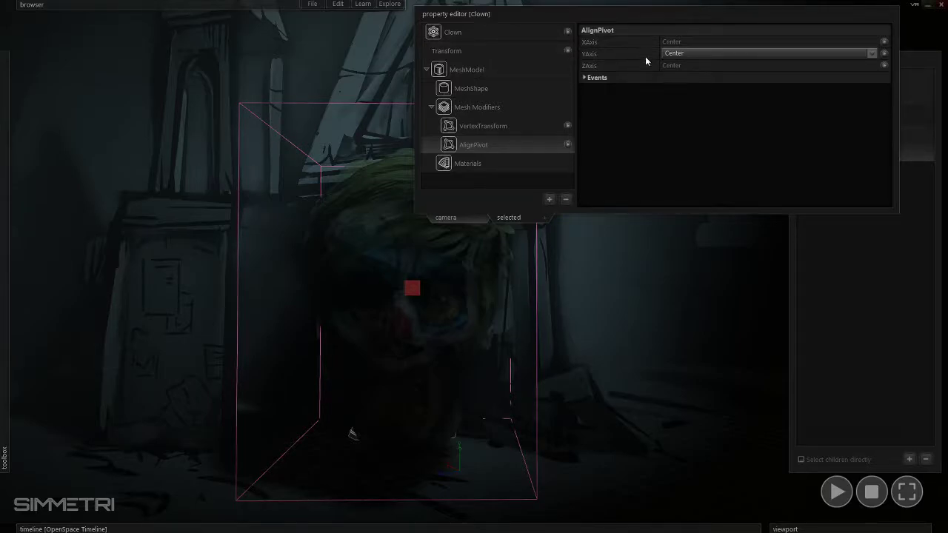
- Set the AlignPivot YAxis to Min so the pivot lies at the base of the clown mesh
left_click(681, 56)
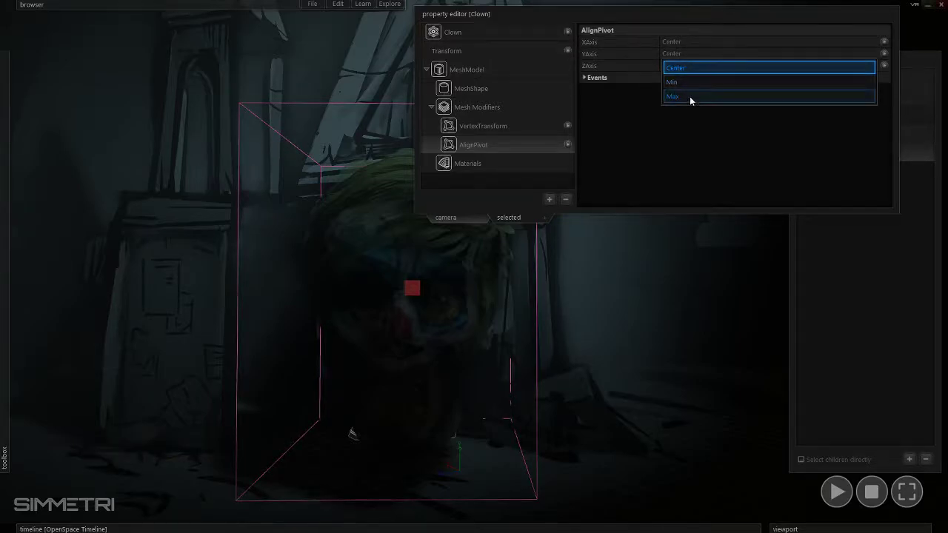
left_click(689, 82)
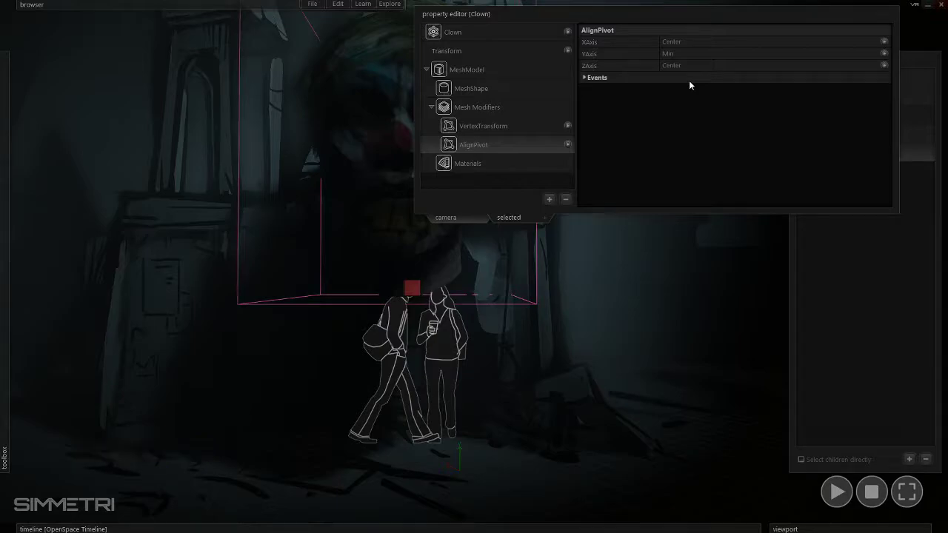
right_click_drag(548, 265, 500, 265, "ctrl")
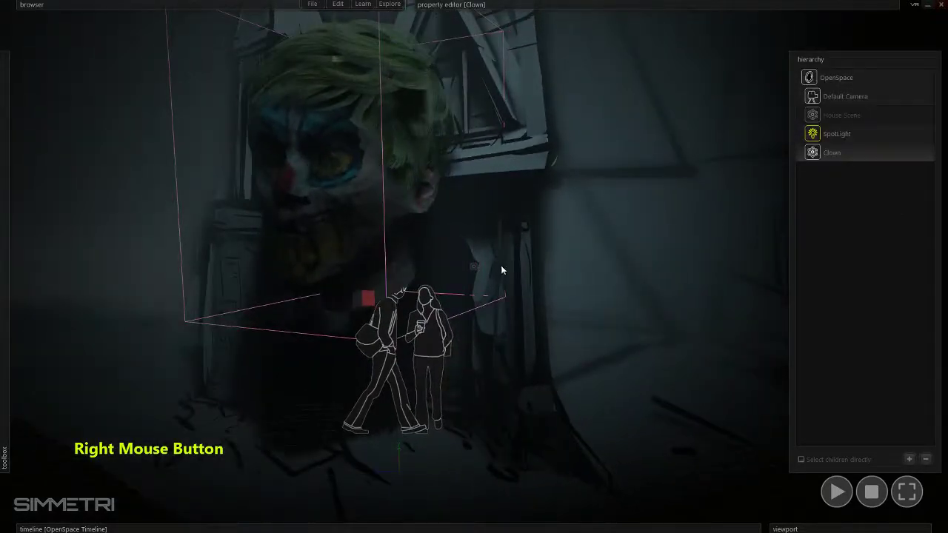
key("ctrl")
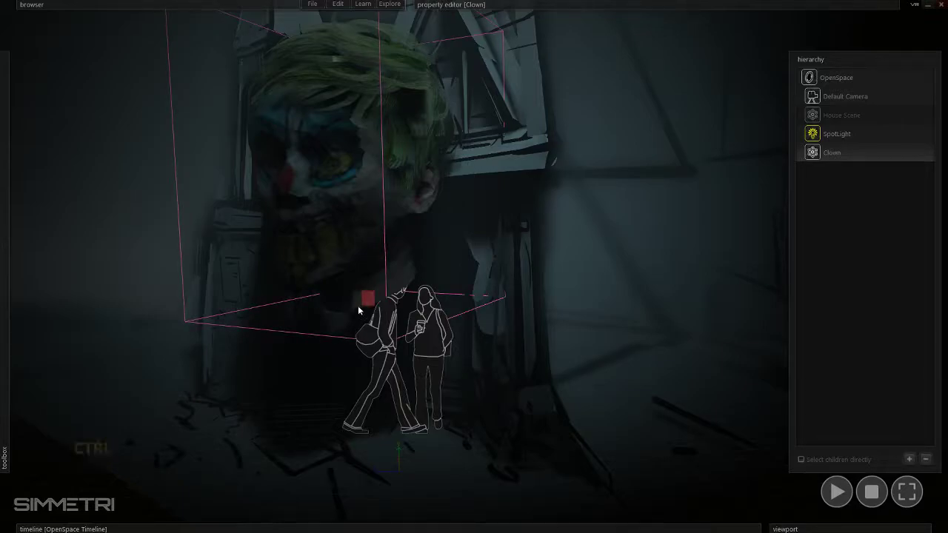
- Rotate the clown head about its base pivot to test the new alignment
mouse_move(61, 309)
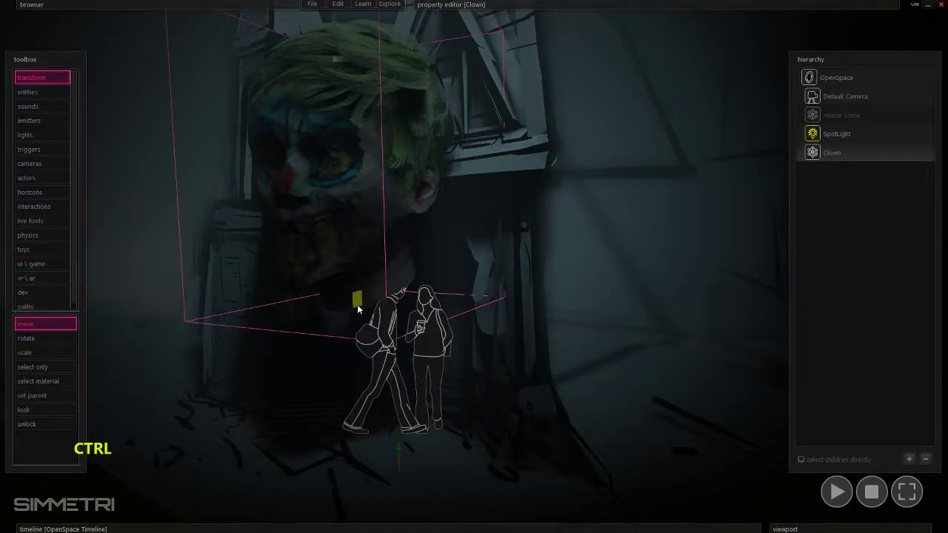
mouse_move(356, 303)
left_mouse_down("ctrl")
mouse_move(345, 300)
mouse_move(376, 271)
mouse_move(276, 370)
mouse_move(381, 265)
mouse_move(379, 278)
mouse_move(253, 388)
mouse_move(403, 302)
mouse_move(310, 336)
mouse_move(390, 254)
mouse_move(372, 245)
mouse_move(331, 351)
mouse_move(362, 296)
mouse_move(375, 298)
mouse_move(347, 298)
left_mouse_up("ctrl")
key("a")
right_click_drag(347, 297, 324, 324)
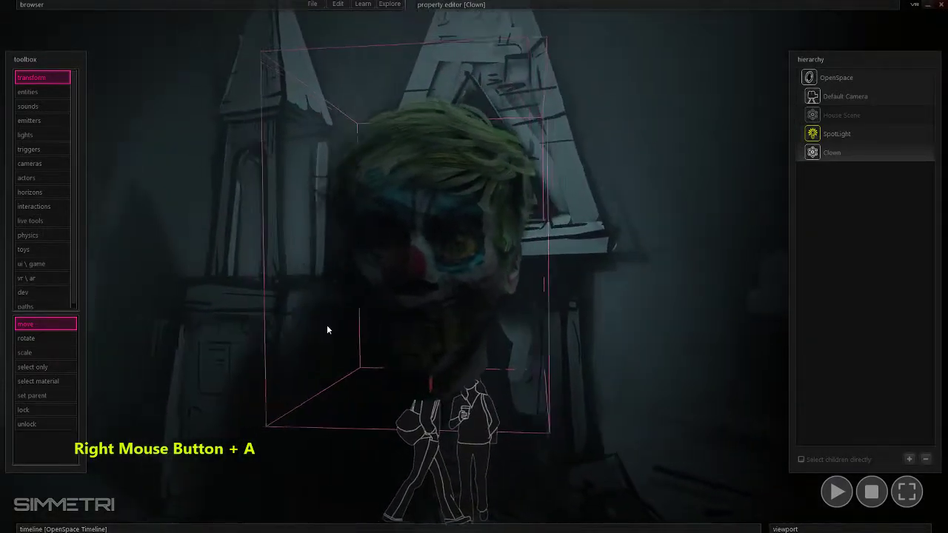
mouse_move(527, 5)
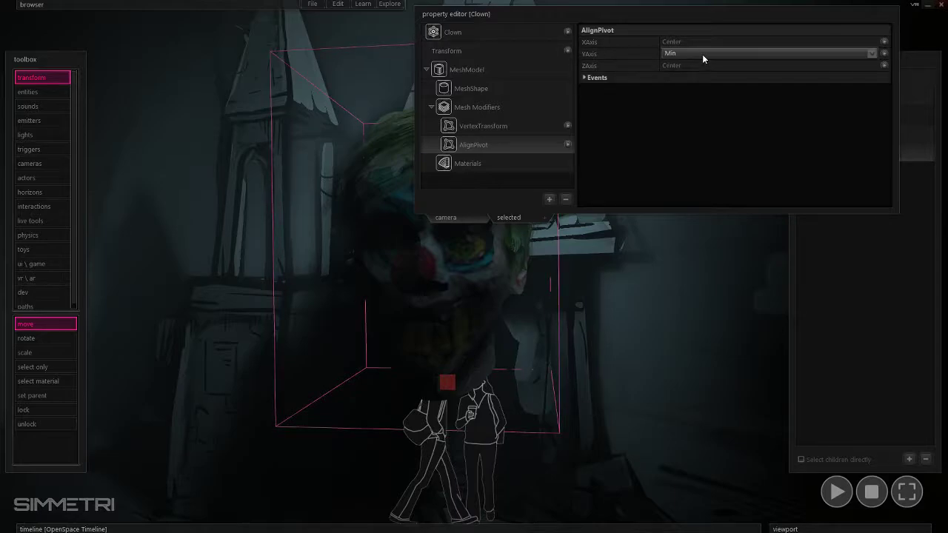
key("d")
right_click_drag(506, 321, 423, 115)
left_click_drag(420, 367, 497, 322, "ctrl")
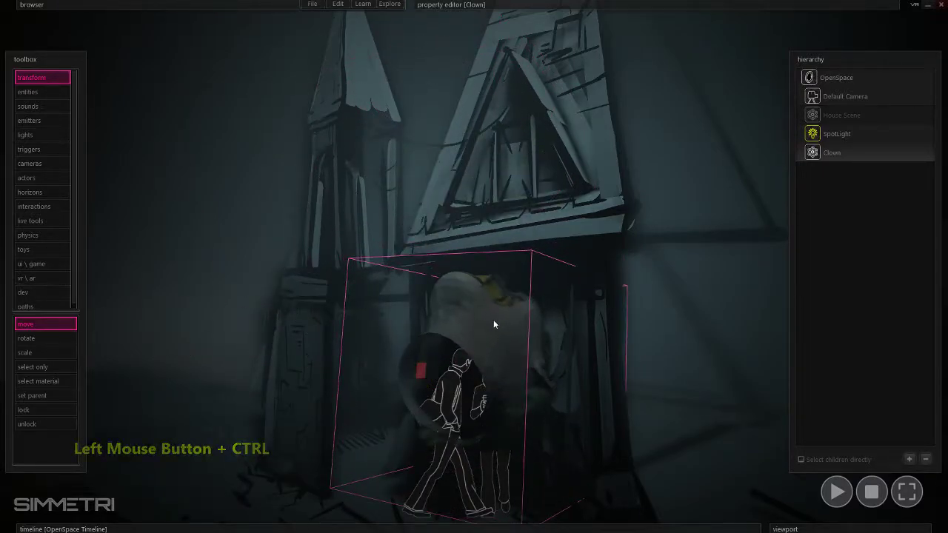
- Lower the clown head toward the ground in the house's entrance
left_click_drag(420, 374, 423, 445)
right_click_drag(423, 444, 441, 427)
key("a")
key("s")
mouse_move(424, 270)
left_mouse_down()
mouse_move(366, 288)
mouse_move(379, 228)
mouse_move(416, 239)
mouse_move(420, 256)
left_mouse_up()
right_click_drag(455, 337, 456, 349)
key("w")
key("e")
- Shift the clown head within the entrance and inspect where its base meets the ground
mouse_move(451, 353)
left_mouse_down()
mouse_move(300, 309)
mouse_move(263, 321)
mouse_move(281, 380)
left_mouse_up()
right_click_drag(281, 379, 281, 379)
key("d")
key("w")
key("a")
right_click_drag(473, 267, 334, 424)
key("d")
key("w")
key("d")
key("w")
key("w")
key("w")
key("d")
key("a")
key("w")
key("d")
key("w")
key("a")
key("s")
key("d")
key("a")
key("s")
key("w")
- Adjust the clown's base position against the entrance floor from close up
left_click_drag(442, 459, 440, 382)
mouse_move(440, 382)
right_mouse_down()
mouse_move(474, 266)
mouse_move(438, 373)
right_mouse_up()
key("e")
key("w")
key("s")
key("d")
key("s")
key("ctrl")
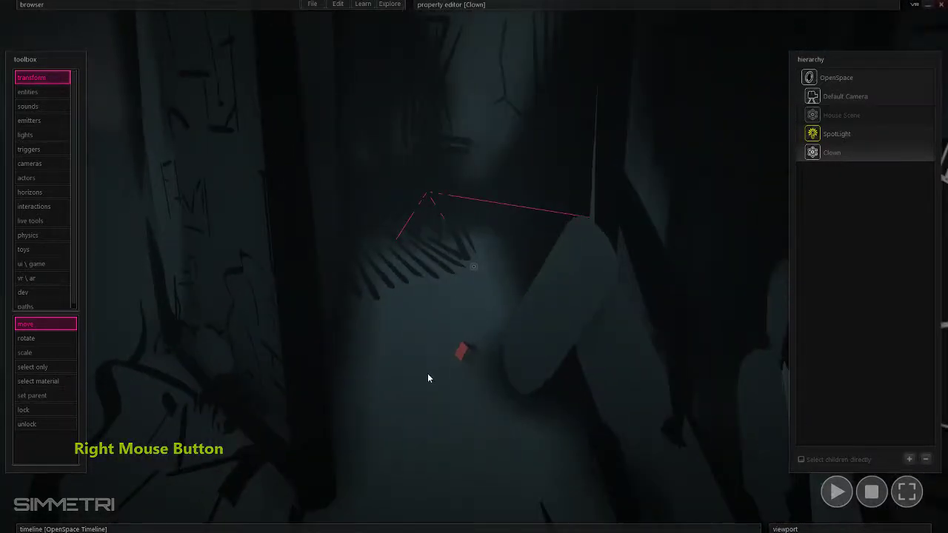
- Rotate the clown head in small amounts around its base pivot inside the entrance
right_click_drag(446, 406, 474, 266, "ctrl")
key("d")
key("w")
key("a")
key("e")
key("s")
key("s")
key("ctrl")
left_click_drag(454, 350, 465, 403, "ctrl")
left_click_drag(454, 348, 448, 366, "ctrl")
- Reposition the clown head on the doorway floor, keeping its bounding box upright
right_click_drag(465, 353, 487, 412)
key("w")
key("s")
left_click_drag(478, 411, 543, 351)
key("d")
key("w")
right_click_drag(543, 351, 508, 425)
mouse_move(508, 424)
left_mouse_down()
mouse_move(524, 398)
mouse_move(485, 396)
mouse_move(495, 375)
mouse_move(516, 396)
mouse_move(500, 384)
left_mouse_up()
key("ctrl")
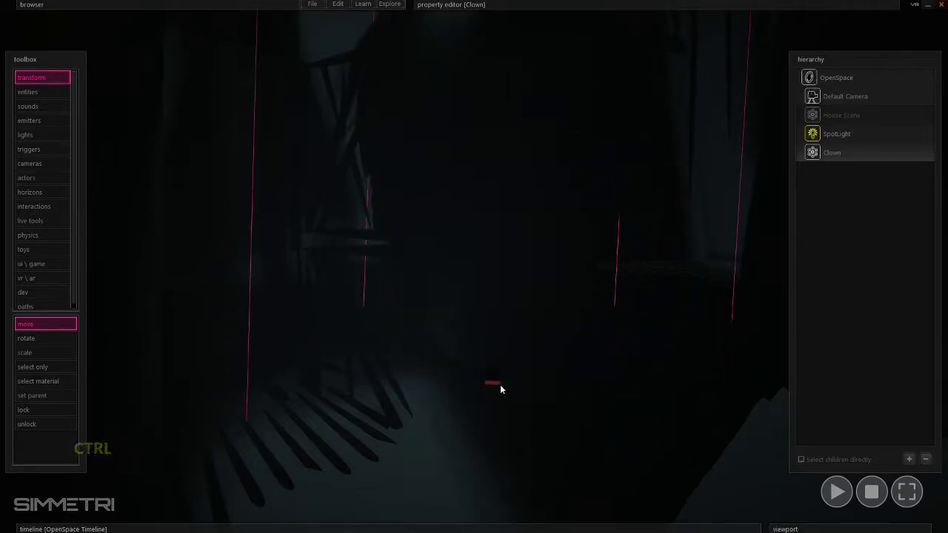
- Toggle the transform frame between Local and World to compare the clown's move handle
key("l")
key("l")
right_click_drag(528, 375, 518, 382)
key("d")
key("a")
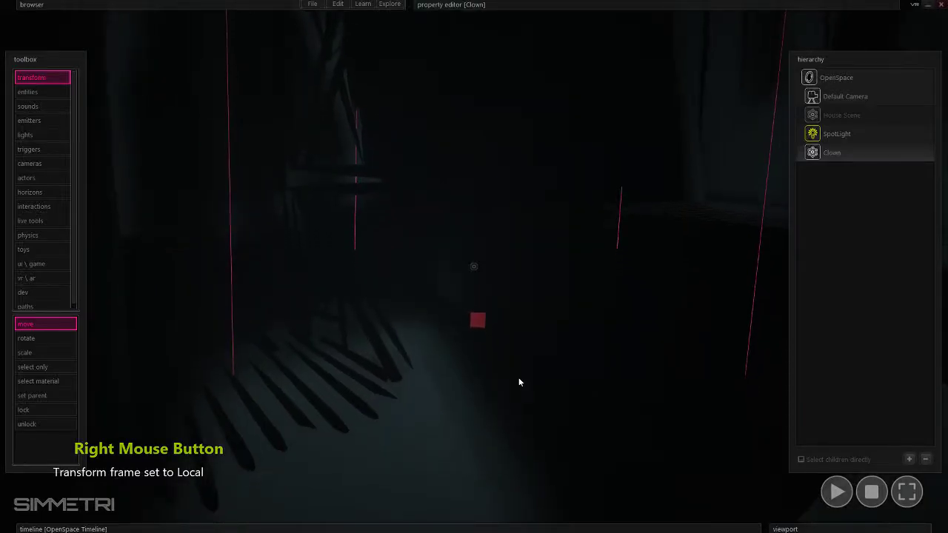
left_click(520, 377)
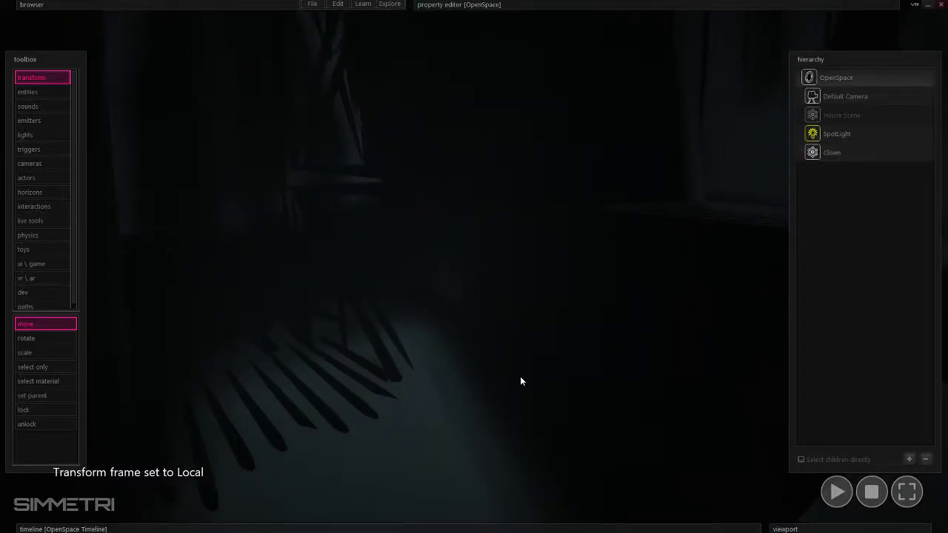
key("l")
key("l")
key("l")
left_click(521, 204)
right_click_drag(518, 201, 474, 266)
key("l")
key("l")
key("l")
key("l")
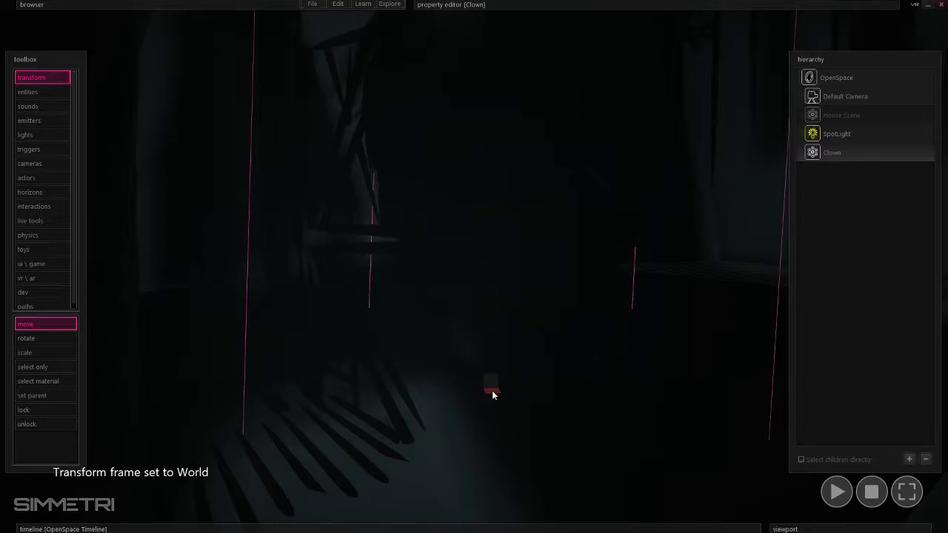
- Set the transform frame to Local and check the clown's move handle at its base
right_click_drag(426, 395, 445, 425)
key("l")
key("a")
key("w")
mouse_move(493, 350)
right_mouse_down()
mouse_move(459, 360)
mouse_move(489, 352)
mouse_move(474, 358)
mouse_move(487, 332)
right_mouse_up()
key("d")
key("s")
key("d")
key("w")
key("a")
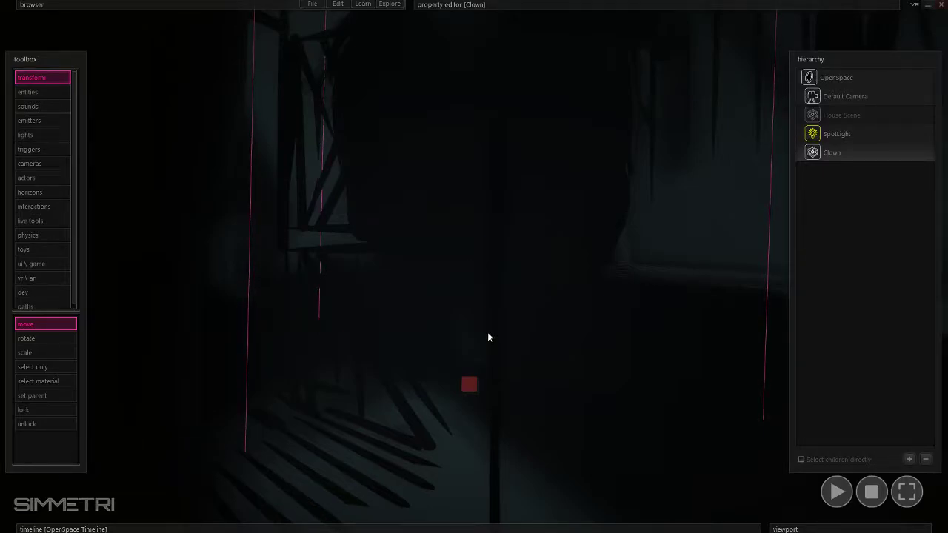
key("x")
key("x")
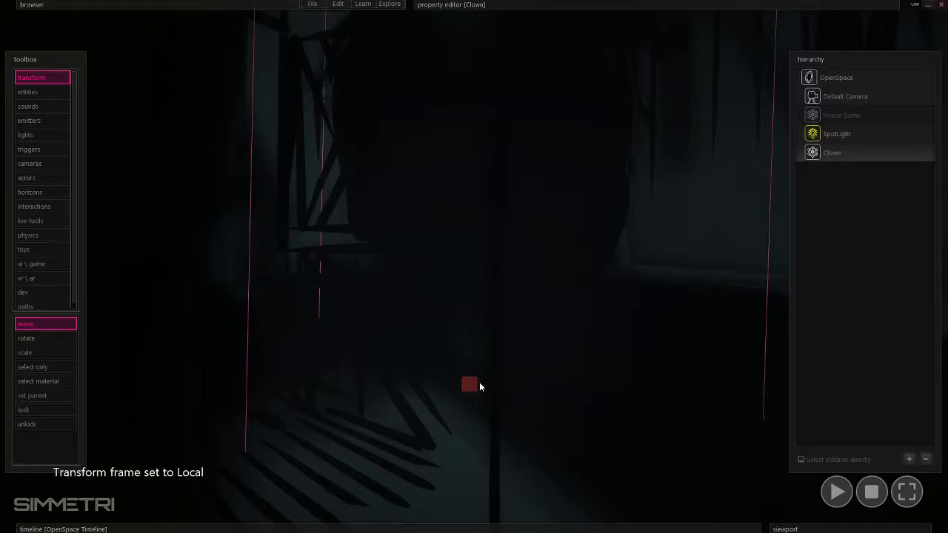
key("ctrl")
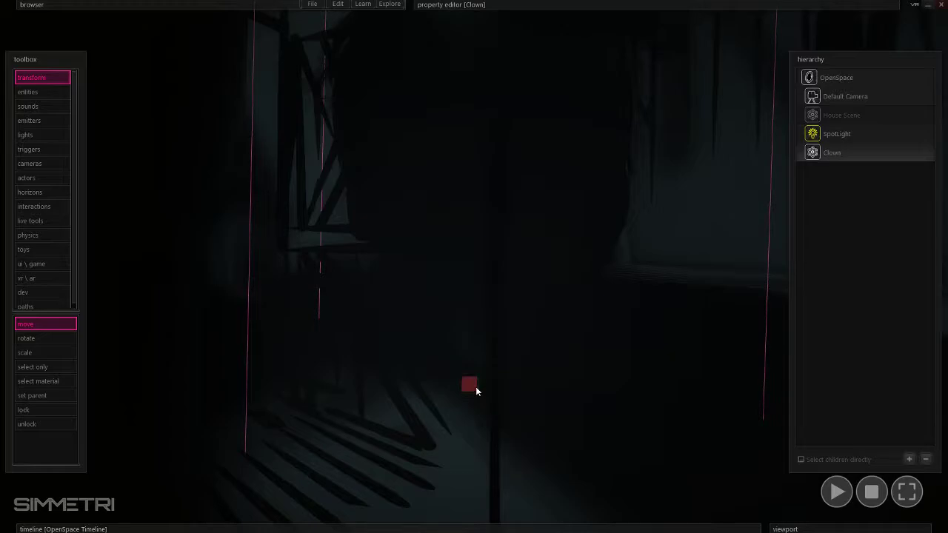
key("s")
mouse_move(515, 365)
right_mouse_down()
mouse_move(474, 266)
mouse_move(521, 353)
right_mouse_up()
key("w")
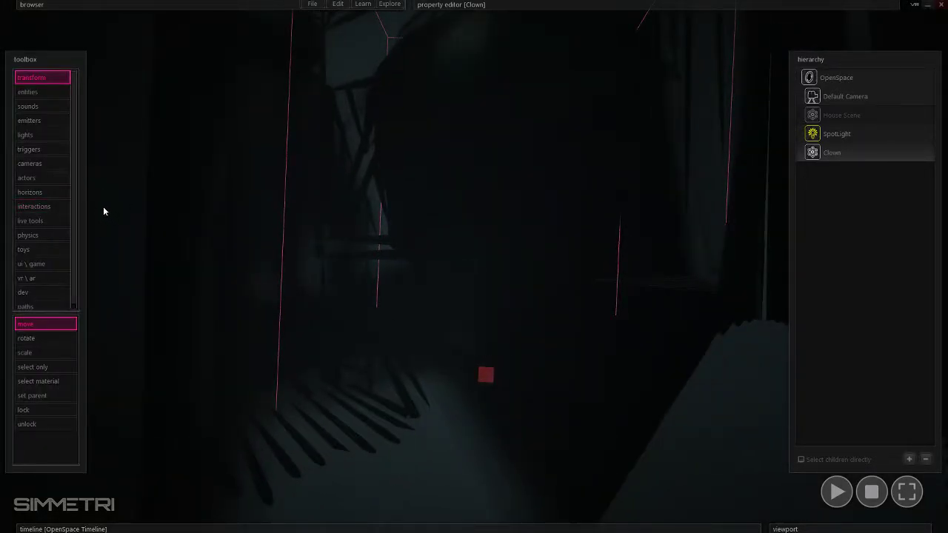
- Switch the transform frame to World
key("l")
key("l")
key("l")
key("l")
key("l")
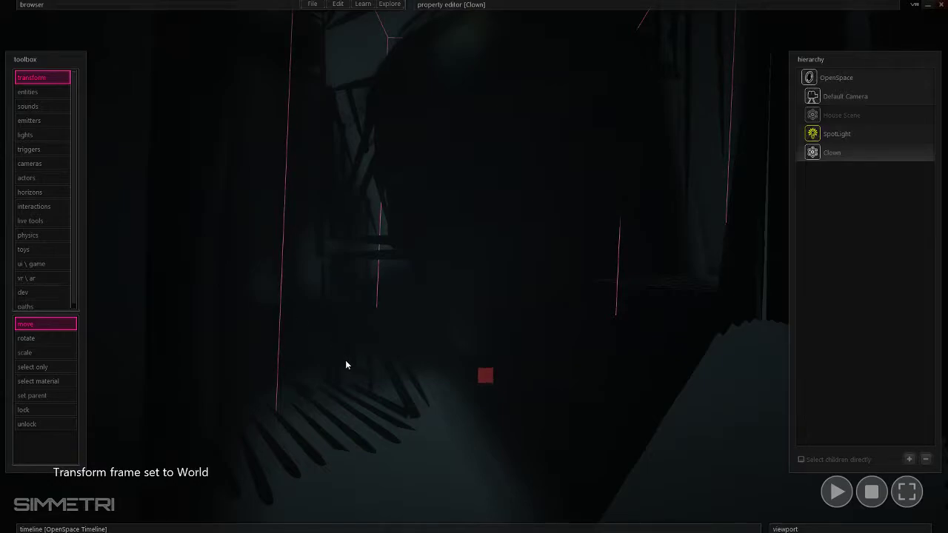
key("l")
key("l")
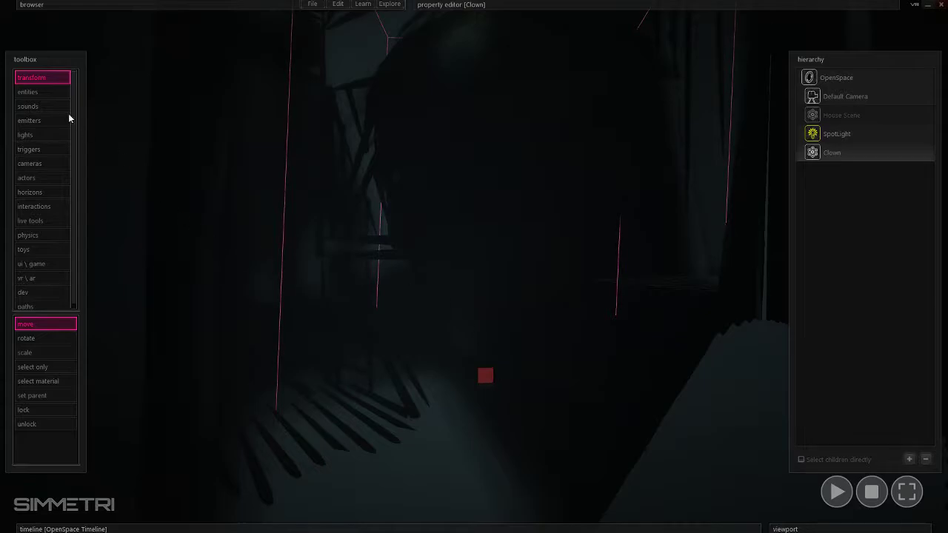
- Place a spot light on the doorway floor in front of the clown, shining up at its face
left_click(26, 134)
left_click(465, 431)
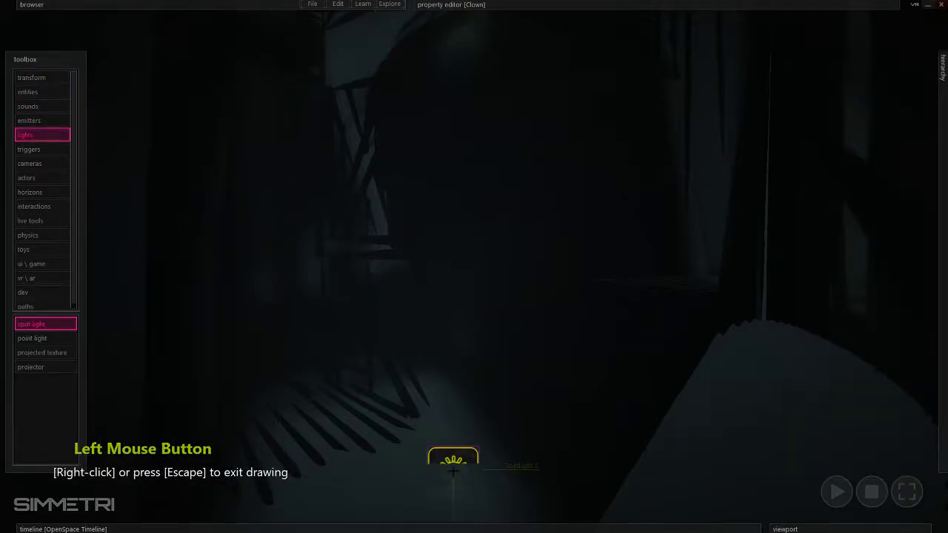
key("Escape")
mouse_move(448, 469)
left_mouse_down()
mouse_move(459, 407)
mouse_move(467, 430)
mouse_move(450, 530)
left_mouse_up()
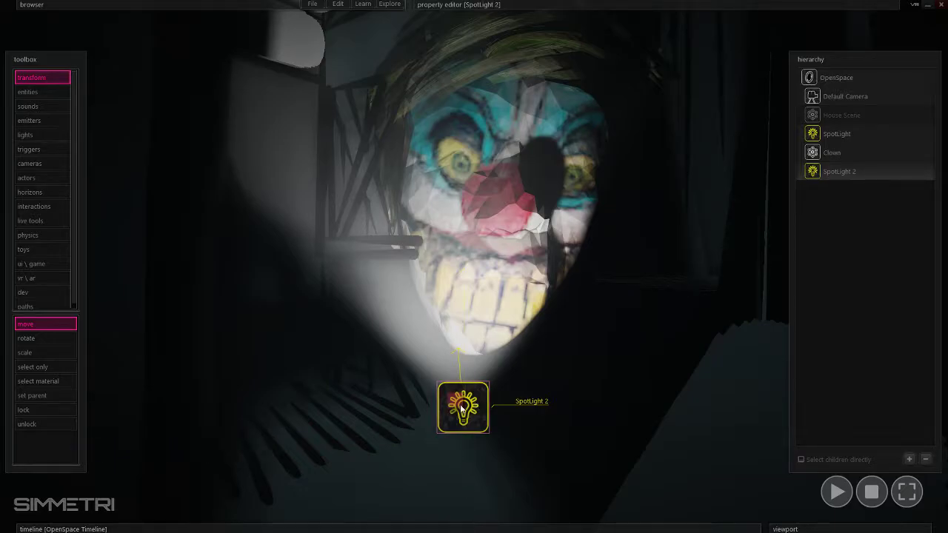
- Set the transform frame to Local and adjust the new spot light so its beam covers more of the clown's face
left_click_drag(464, 414, 460, 413, "ctrl")
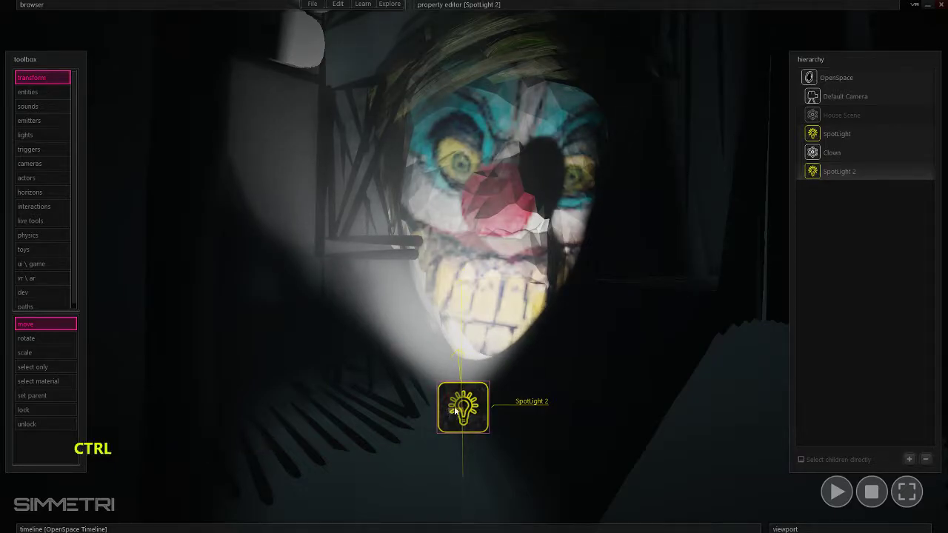
key("ctrl")
key("l")
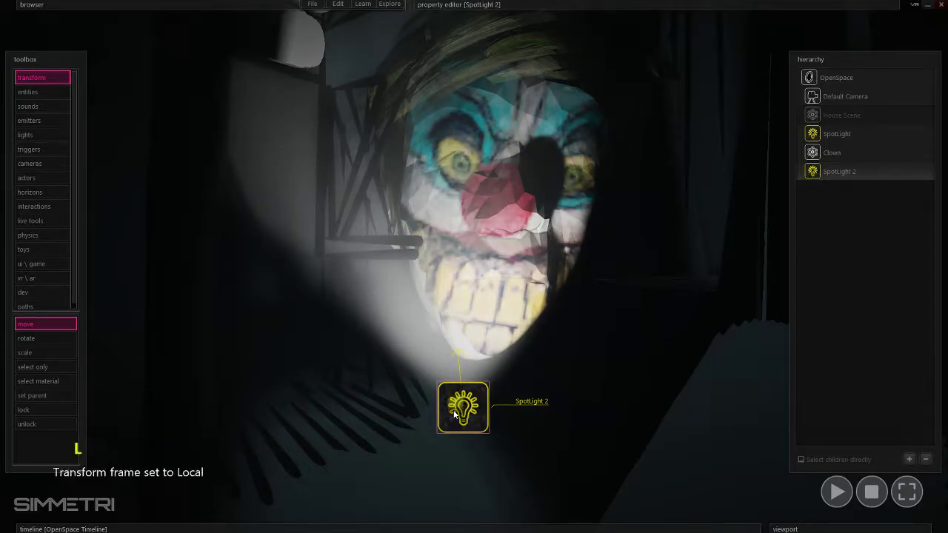
left_click_drag(455, 415, 565, 322, "ctrl")
right_click_drag(564, 322, 561, 324)
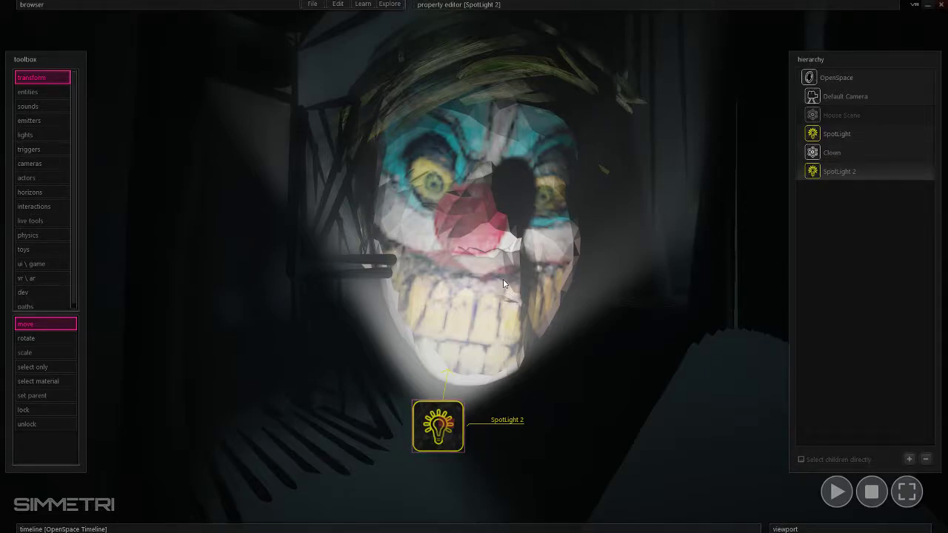
- Change SpotLight 2's color to pale green and shift the light closer beneath the clown's chin
left_click(669, 5)
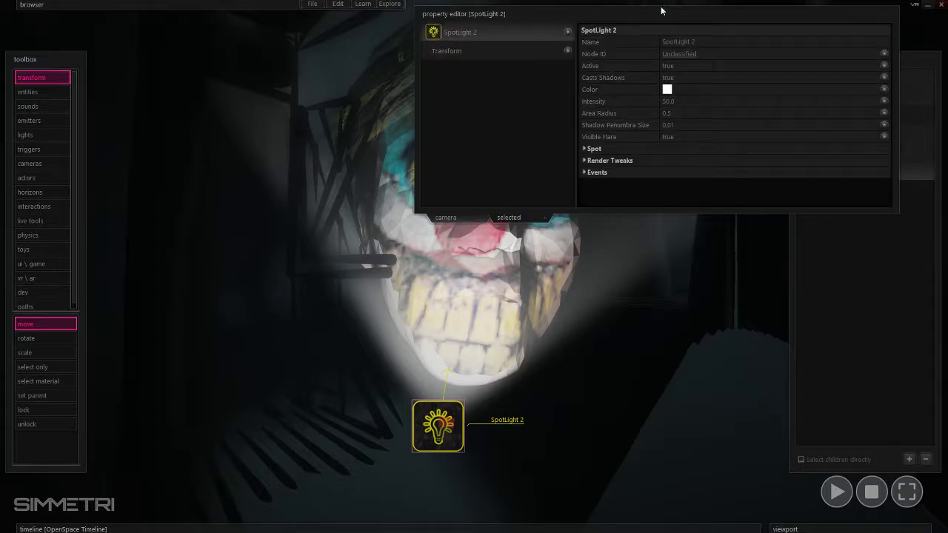
left_click(667, 89)
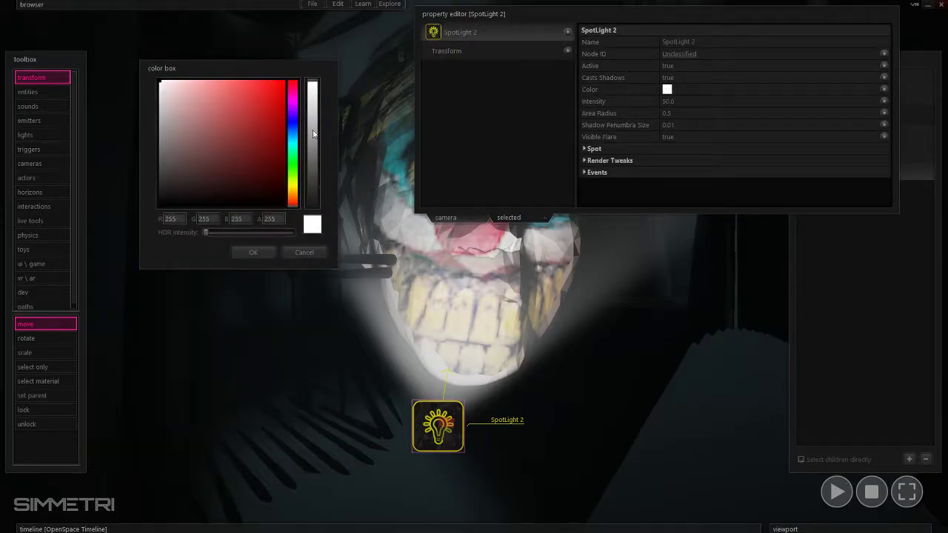
left_click(291, 171)
left_click_drag(262, 100, 219, 73)
left_click(253, 252)
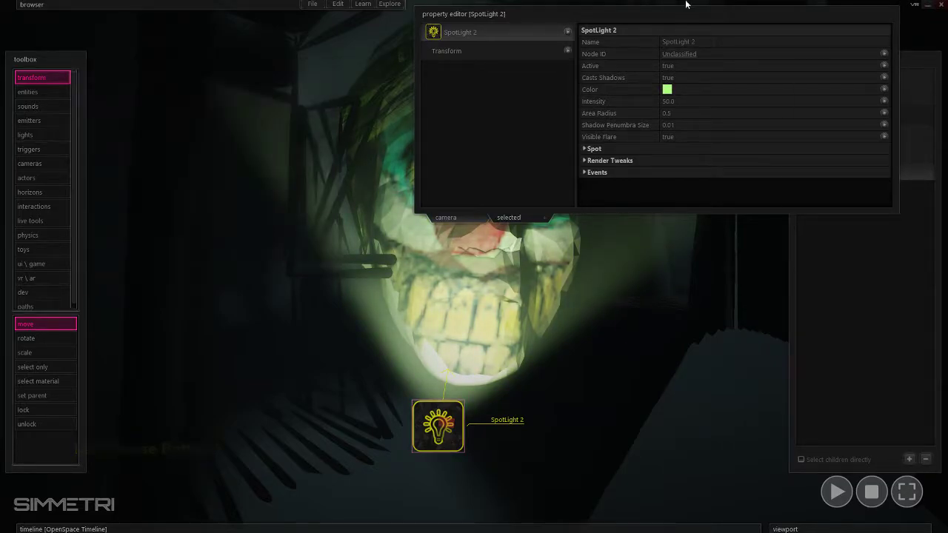
left_click_drag(446, 430, 466, 416)
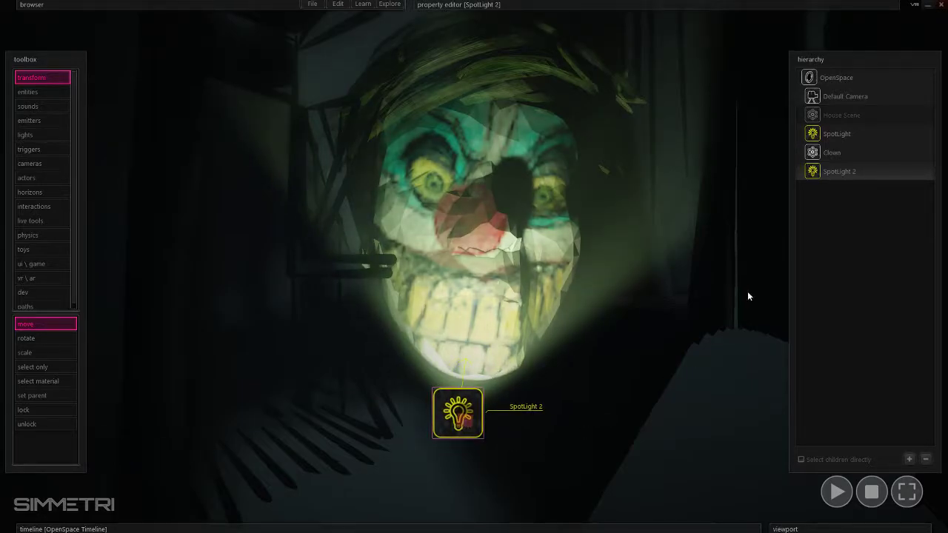
- Select the clown and examine its green-lit face from different distances and angles in the doorway
left_click(842, 138)
left_click(844, 152)
right_click_drag(522, 343, 504, 335)
key("a")
key("f")
key("d")
key("s")
key("w")
key("e")
key("w")
right_click_drag(377, 318, 378, 319)
key("s")
key("w")
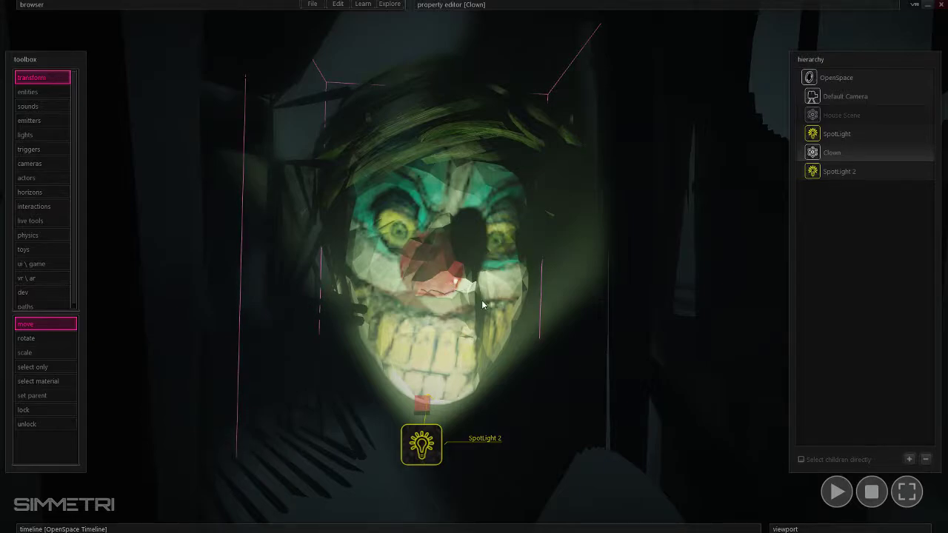
key("a")
right_click_drag(411, 365, 411, 365)
key("d")
key("w")
key("s")
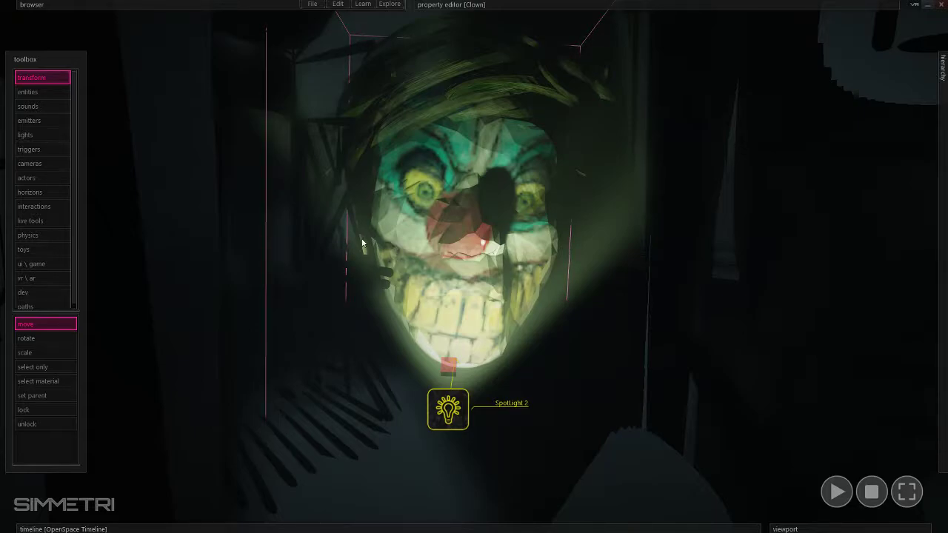
- Play the OpenSpace timeline while viewing the clown from outside the house, and stop playback
left_click(325, 527)
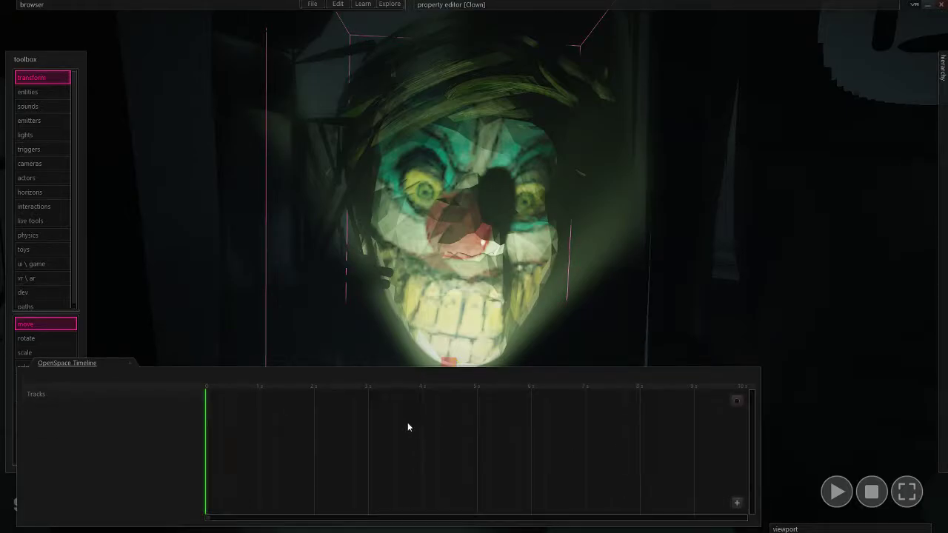
key("space")
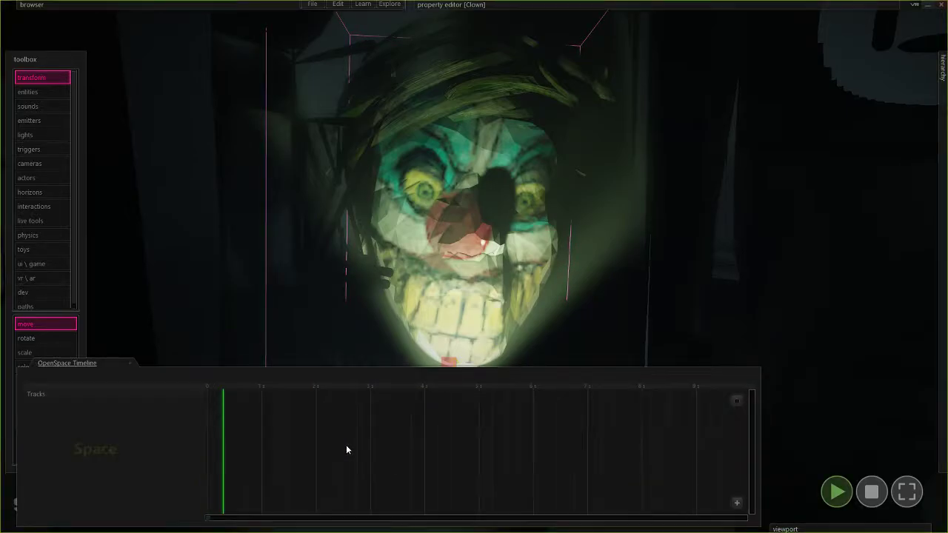
key("s")
right_click_drag(479, 326, 574, 330)
right_click_drag(574, 251, 334, 330)
key("d")
key("s")
key("g")
key("d")
key("w")
key("a")
key("w")
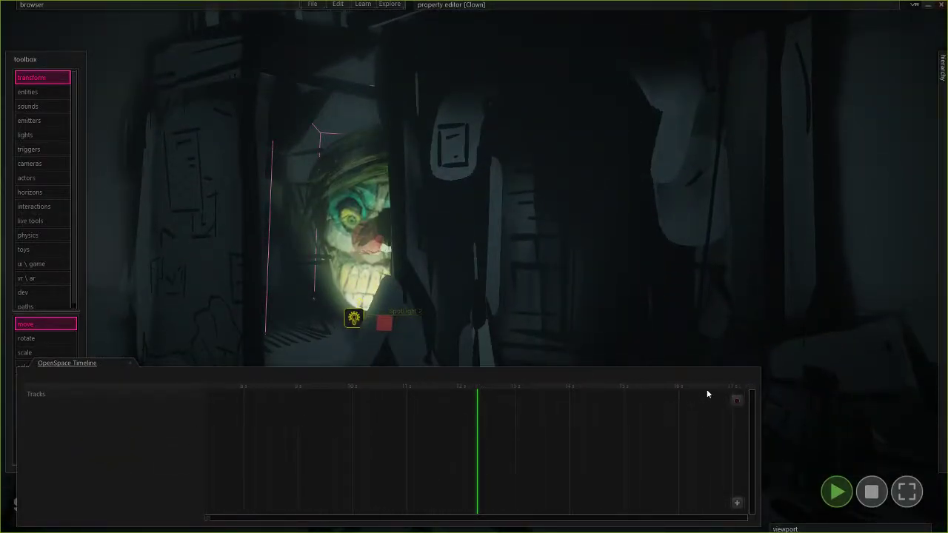
left_click(453, 529)
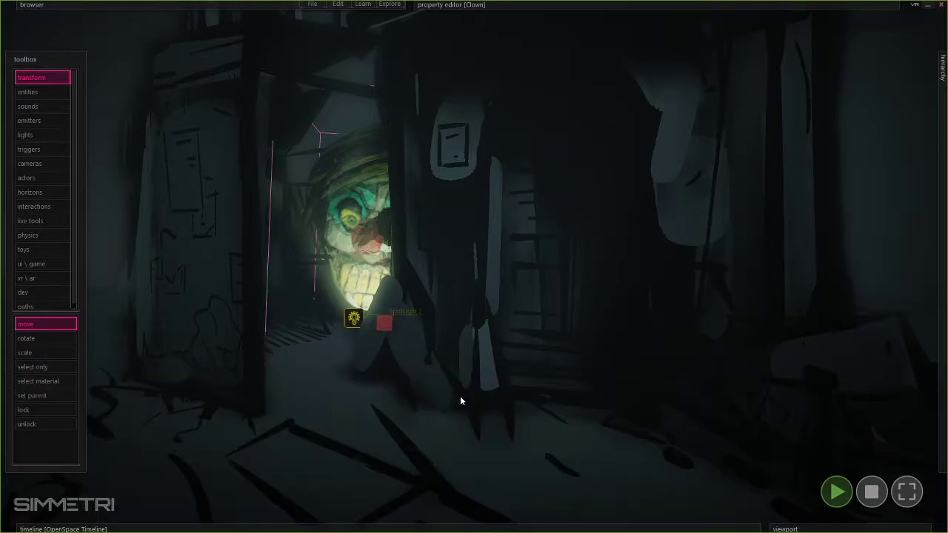
left_click(867, 493)
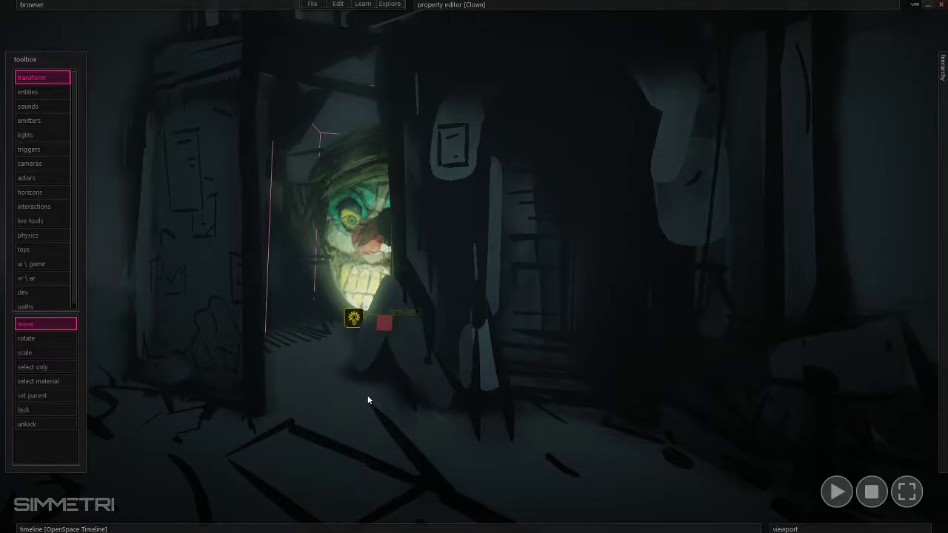
- Create a new timeline in OpenSpace
key("w")
right_click_drag(386, 372, 418, 293)
key("a")
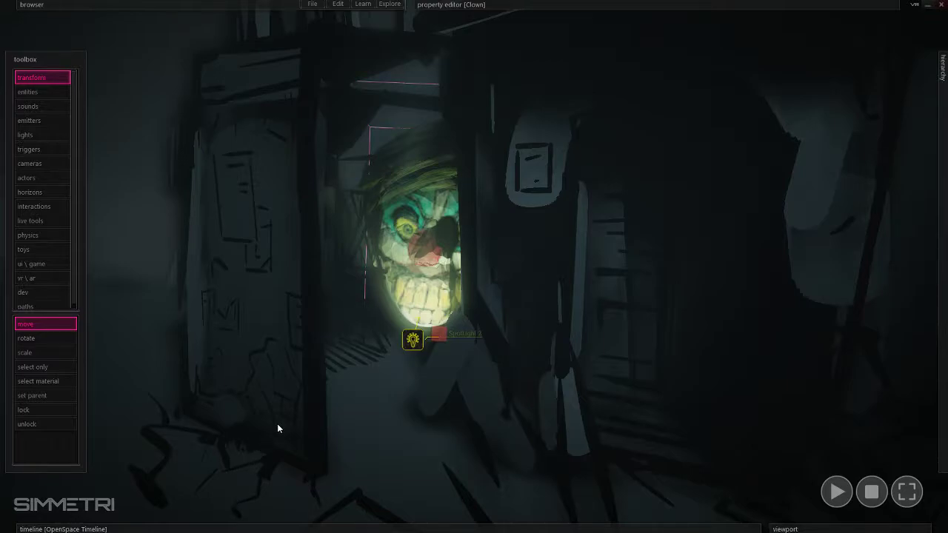
mouse_move(174, 3)
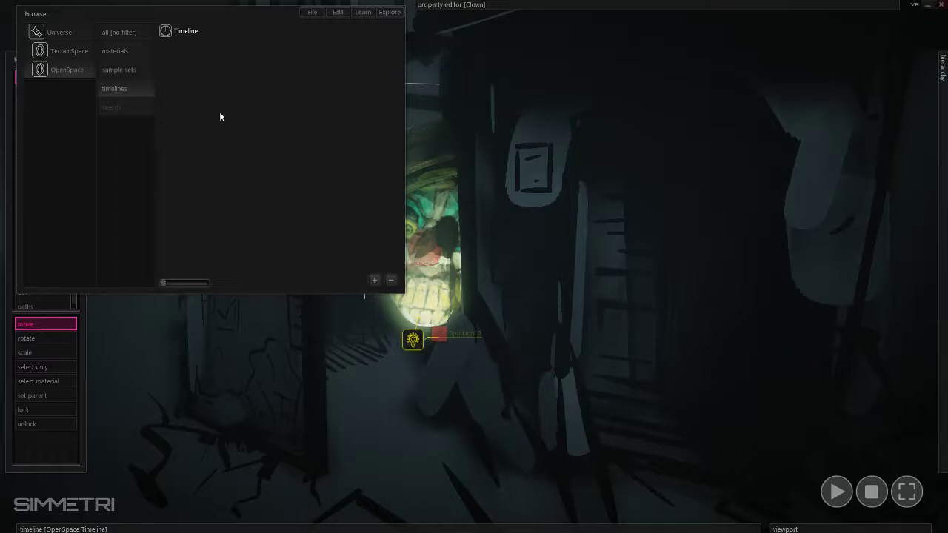
right_click(256, 106)
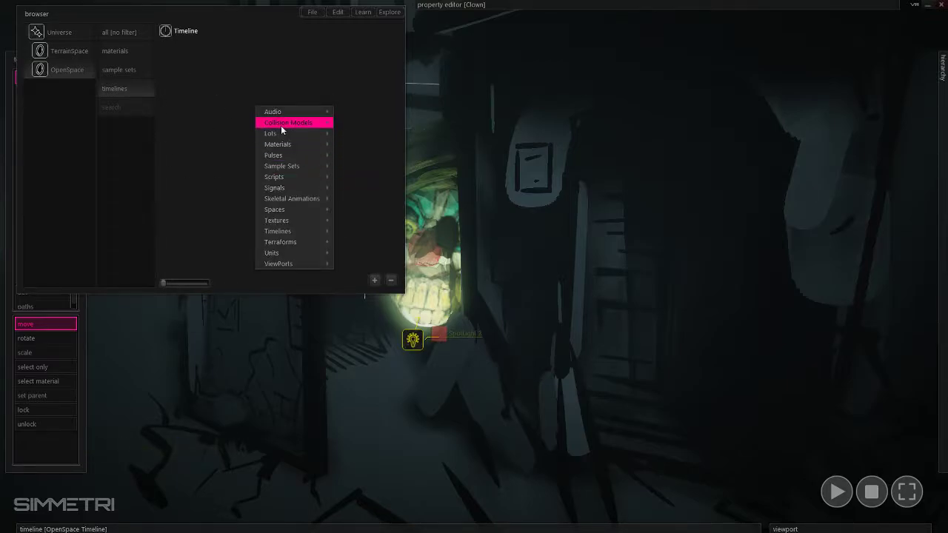
left_click(288, 230)
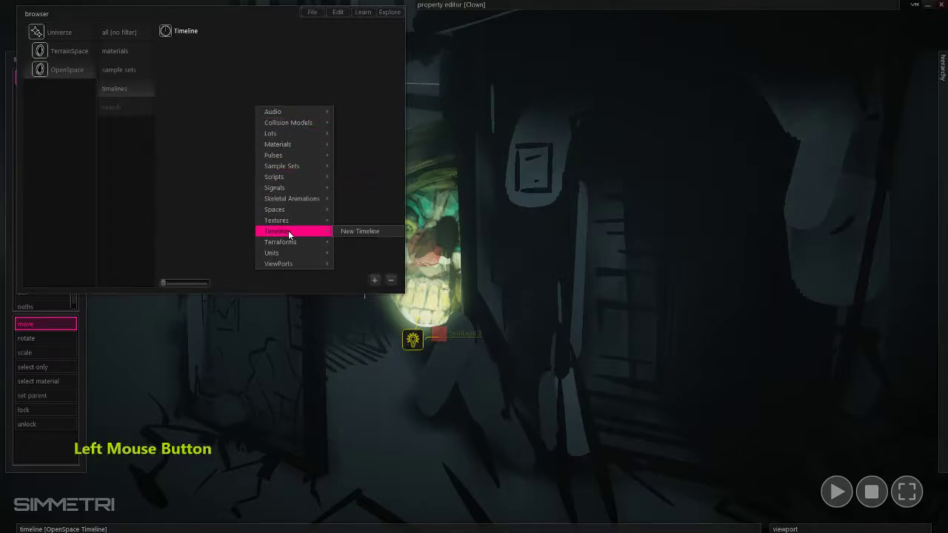
left_click(353, 230)
left_click(168, 49)
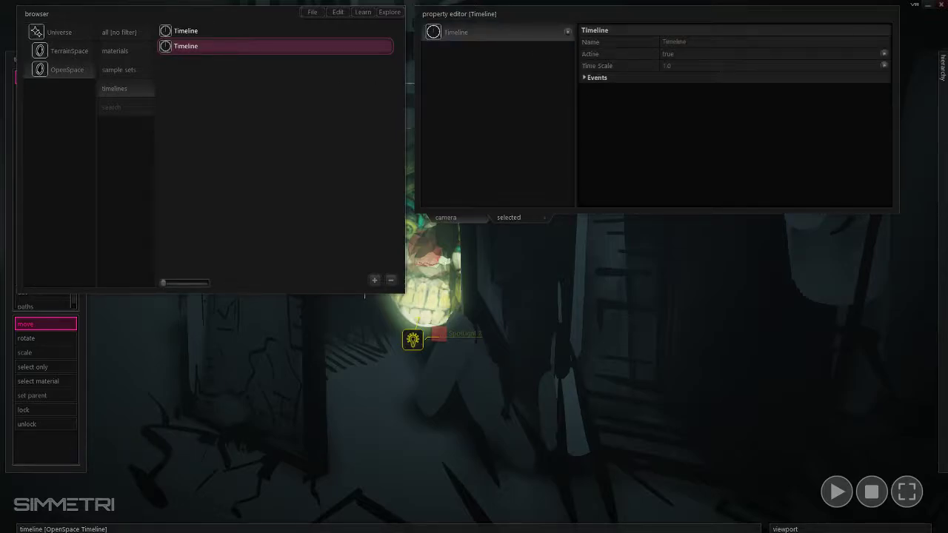
- Rename the new timeline as Clown Timeline
left_click(672, 44)
left_click(662, 45)
type("Clownbn")
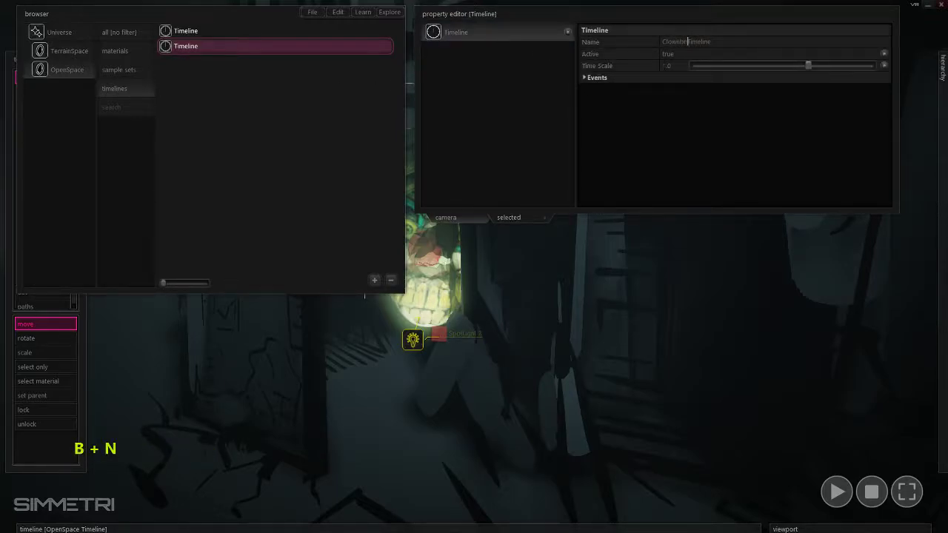
key("BackSpace")
key("BackSpace")
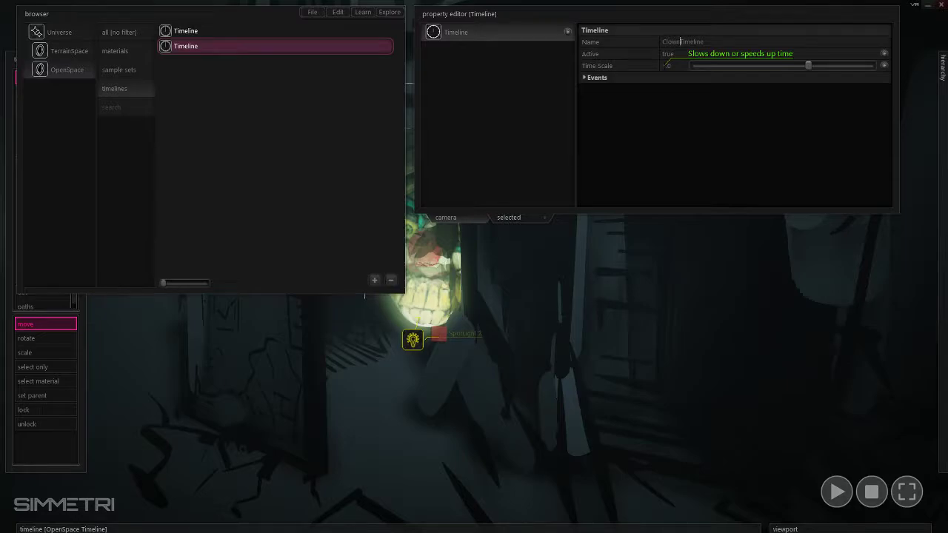
left_click(321, 138)
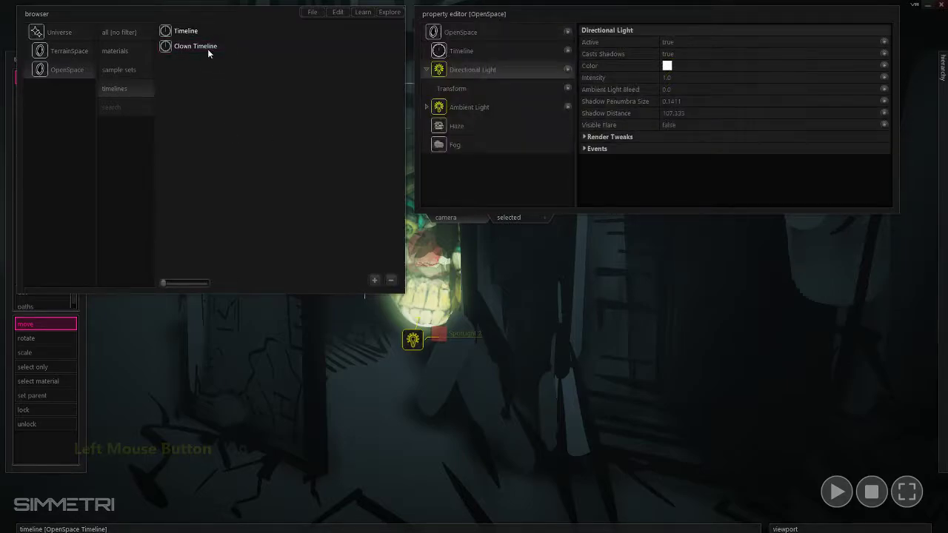
- Open Clown Timeline for editing alongside the OpenSpace Timeline
left_click(169, 46)
mouse_move(209, 527)
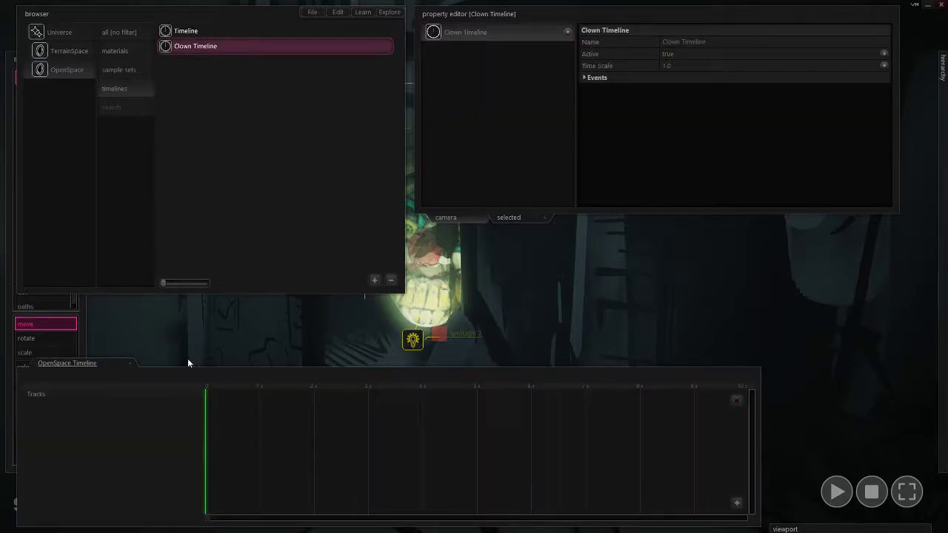
double_click(174, 46)
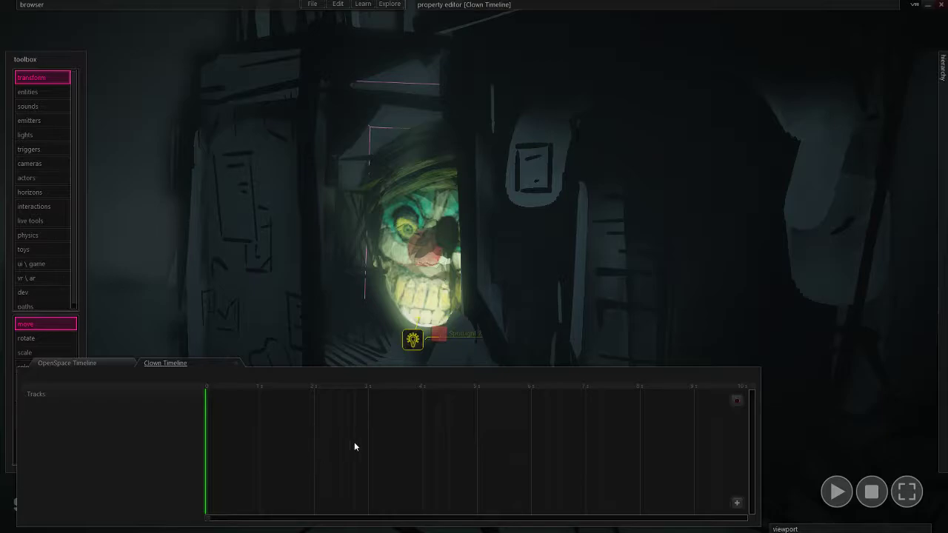
- Select the clown and tilt it about its base pivot by setting its Transform X rotation to 19.3208
right_click_drag(461, 259, 469, 346)
key("w")
key("e")
key("s")
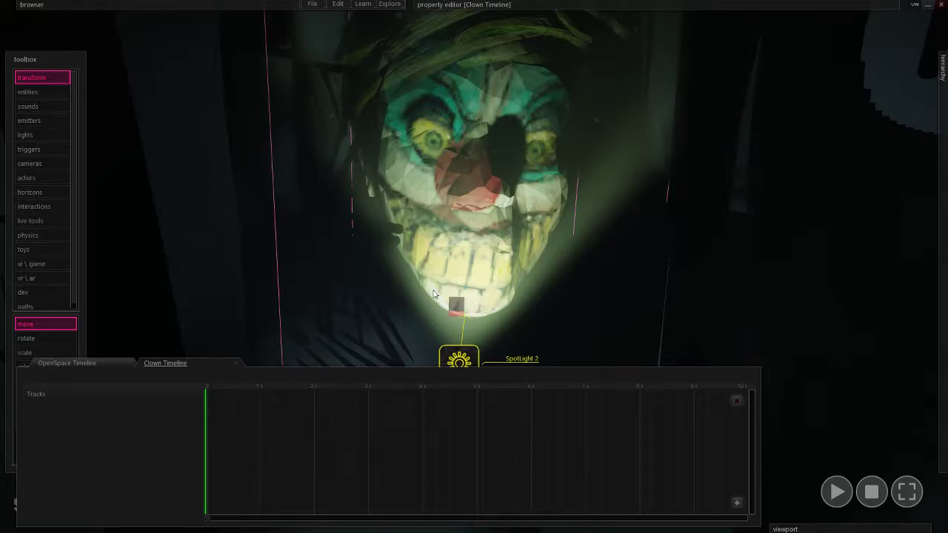
right_click_drag(567, 322, 490, 346)
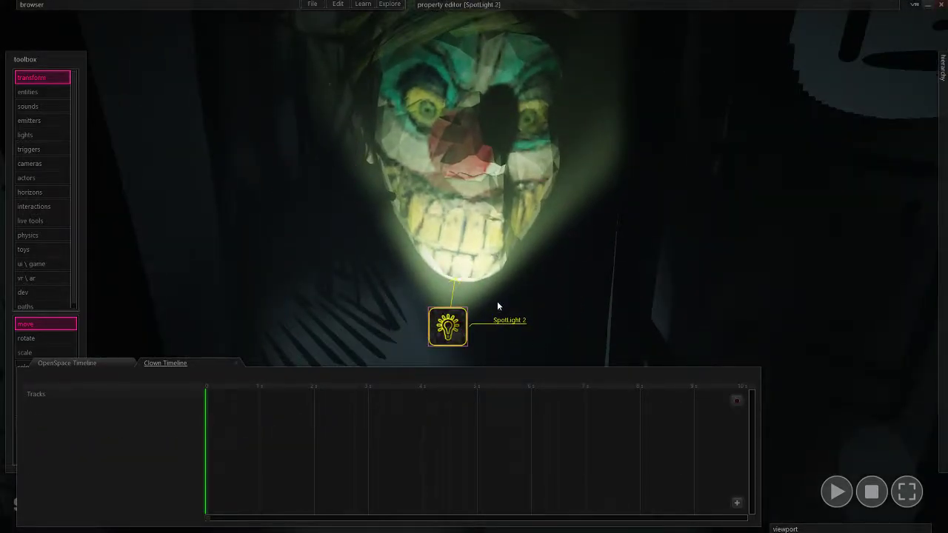
left_click(470, 193)
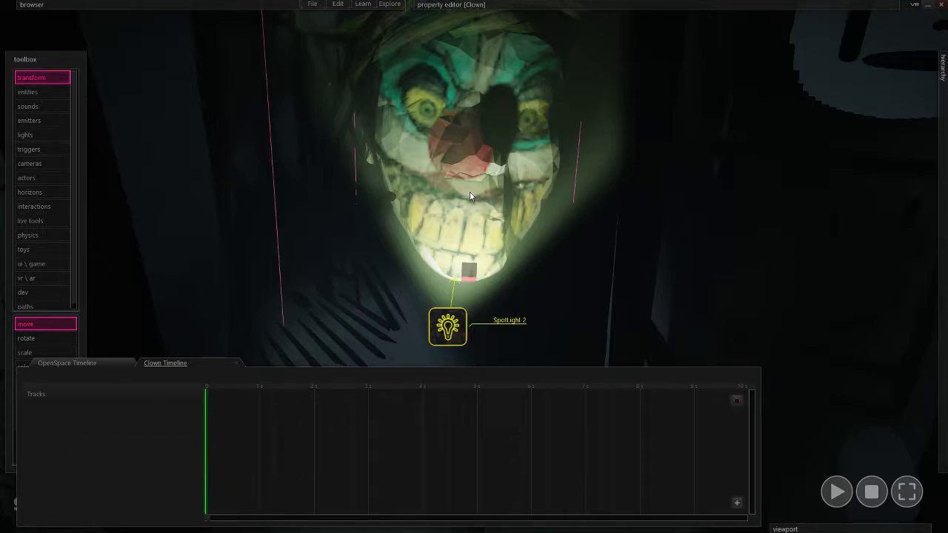
right_click_drag(509, 212, 527, 205)
mouse_move(567, 16)
left_click(515, 50)
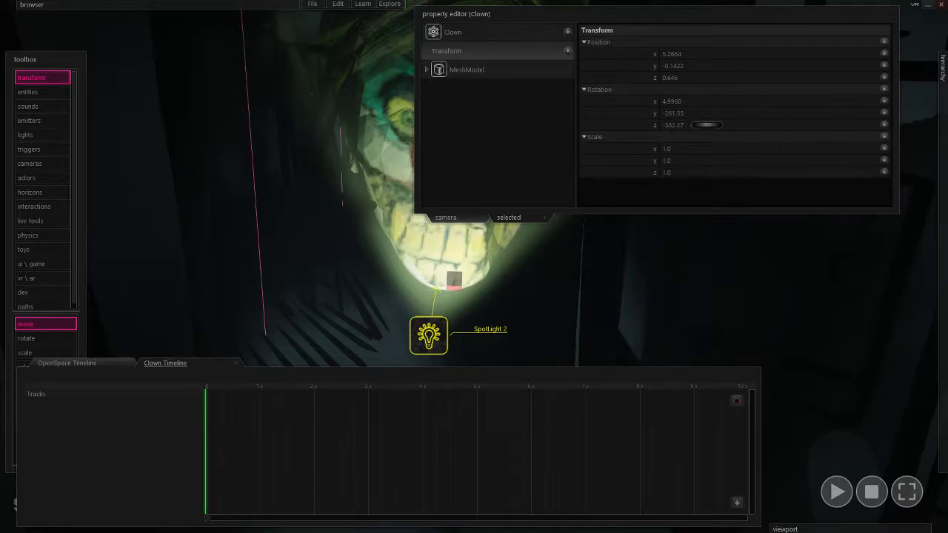
left_click_drag(704, 100, 714, 118)
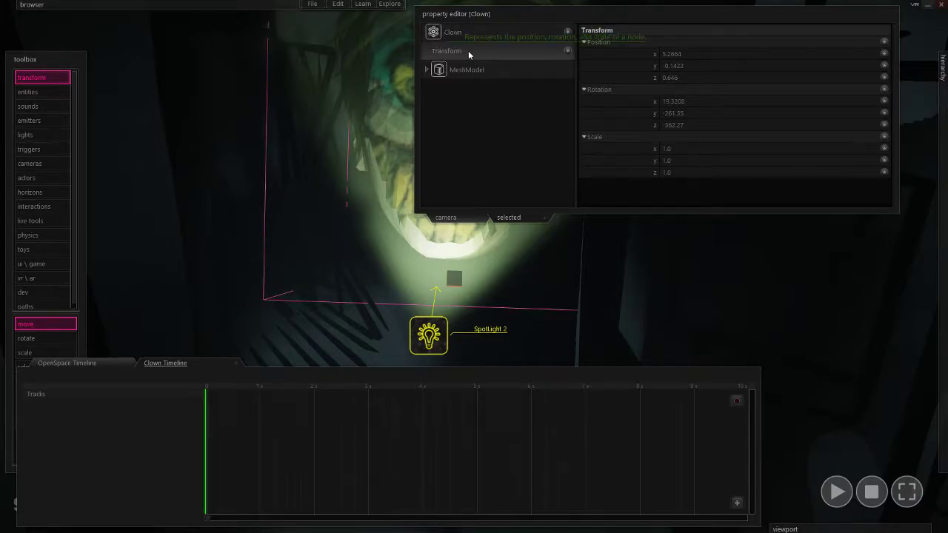
- Set the Clown's X rotation to about 111.95 and create a new key track for that value
left_click_drag(715, 102, 764, 107)
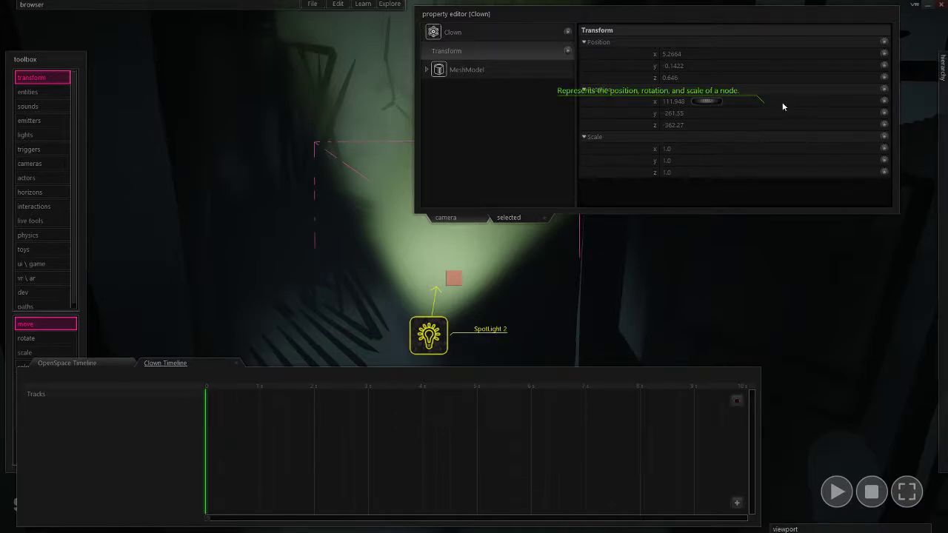
left_click(885, 102)
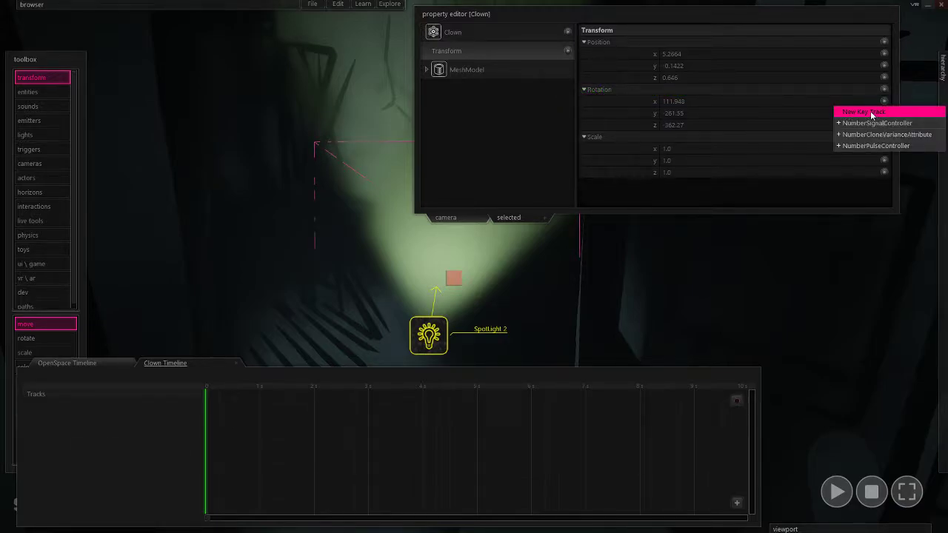
left_click(874, 113)
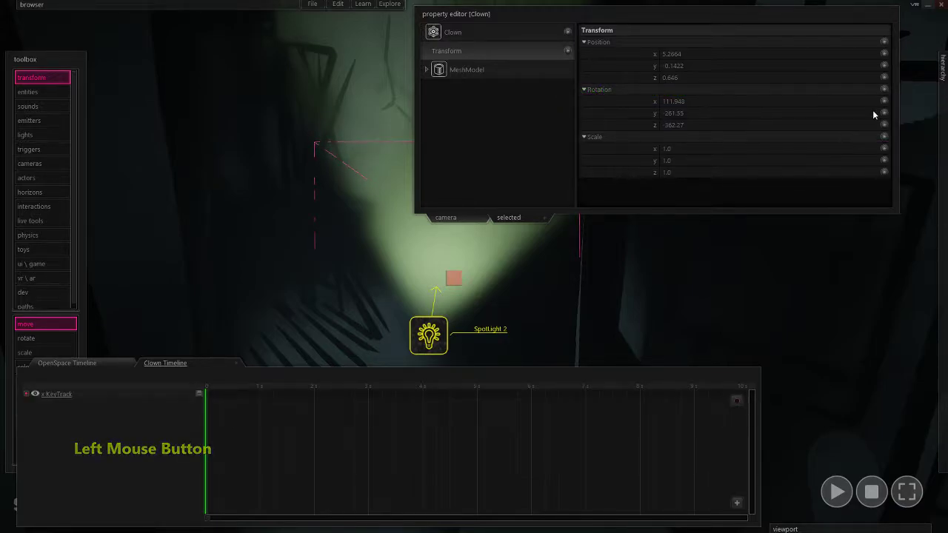
- Add a key at 0 s on the Clown's X rotation track
left_click(207, 396)
left_click(198, 394)
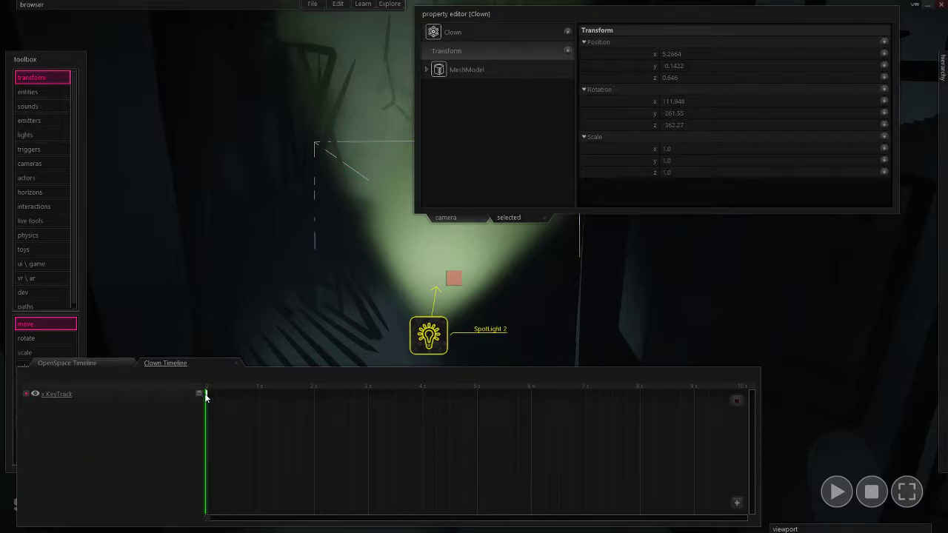
left_click(204, 394)
- At about 2.5 s, set the Clown's X rotation to about -2.64 and add a second key
left_click_drag(208, 391, 331, 393)
left_click(330, 385)
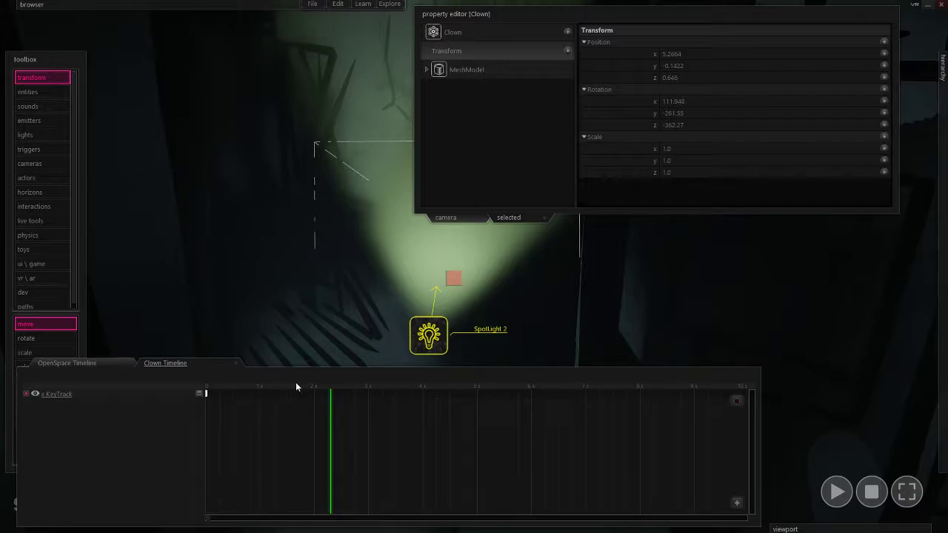
left_click_drag(324, 385, 342, 389)
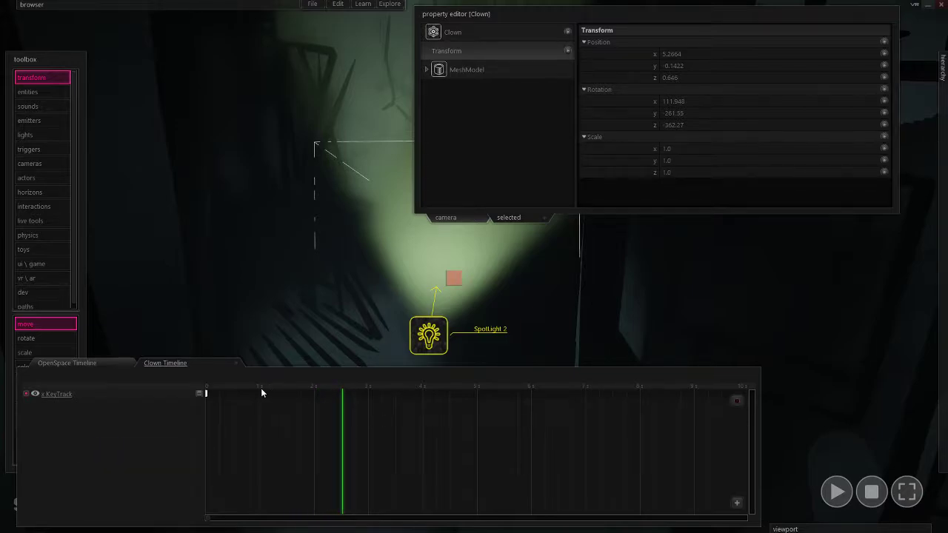
mouse_move(704, 112)
left_click_drag(705, 101, 648, 113)
left_click(340, 395)
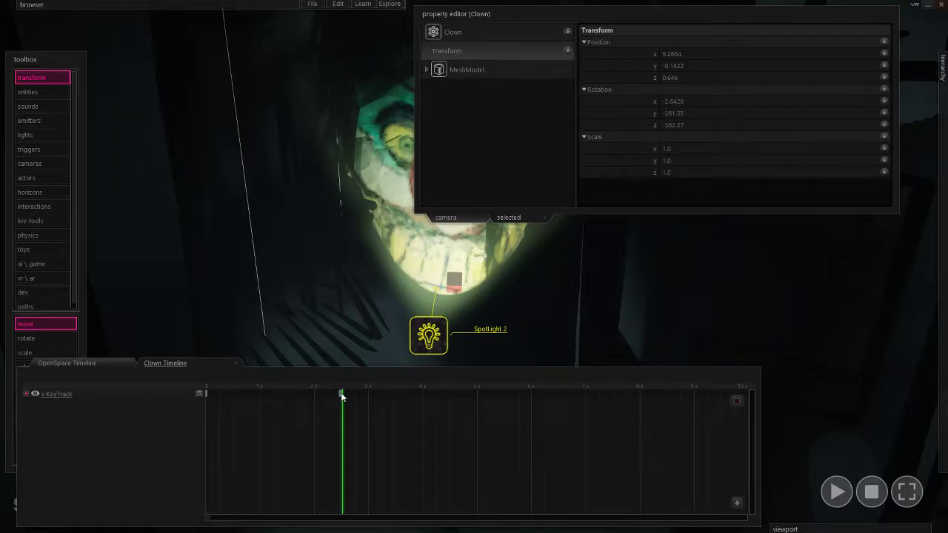
- Play the Clown's rotation animation from the start, stopping it past the second key
left_click_drag(341, 392, 174, 387)
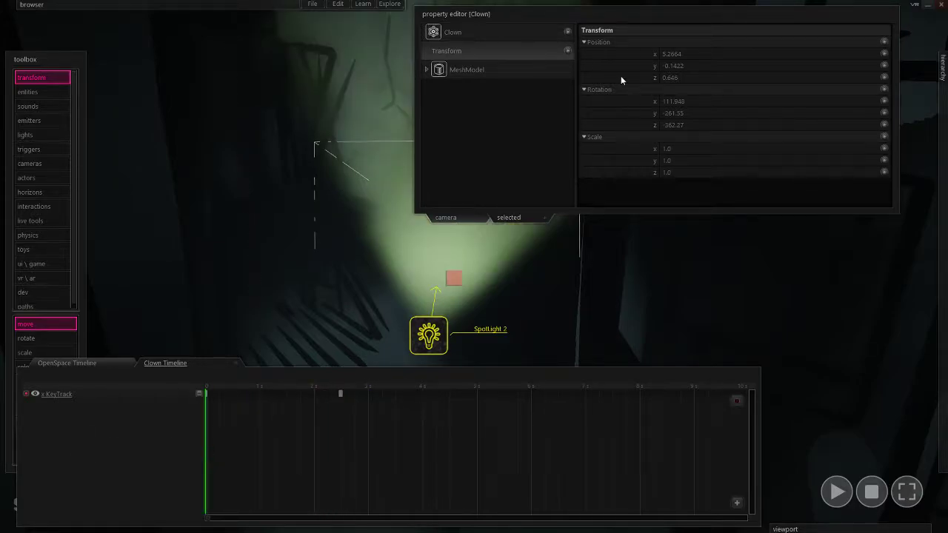
key("space")
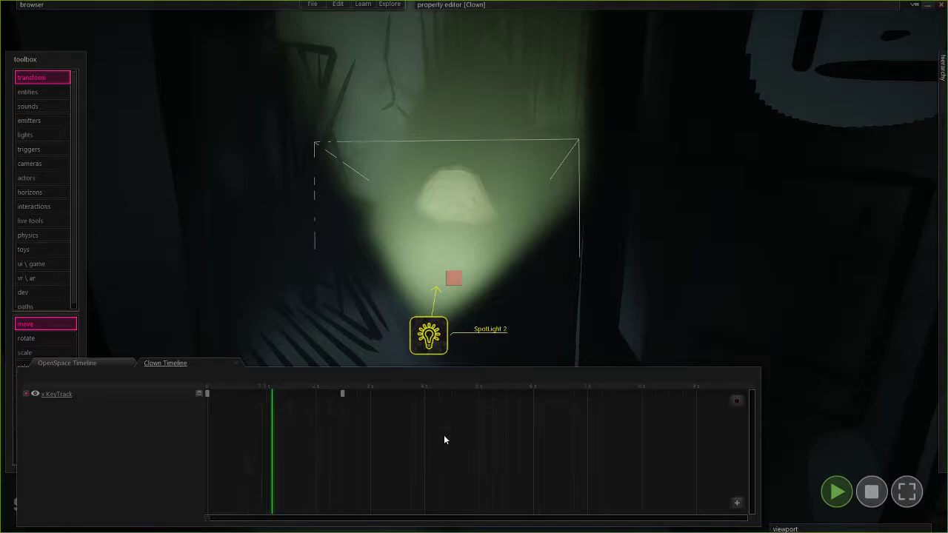
key("space")
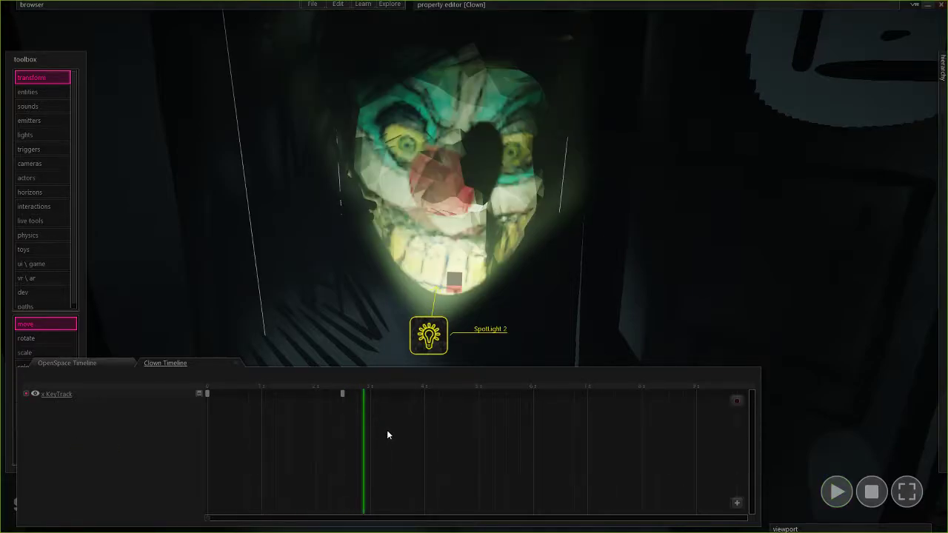
- Return to the start of the timeline and set the interpolation between the two rotation keys to Linear
left_click(209, 387)
right_click(228, 392)
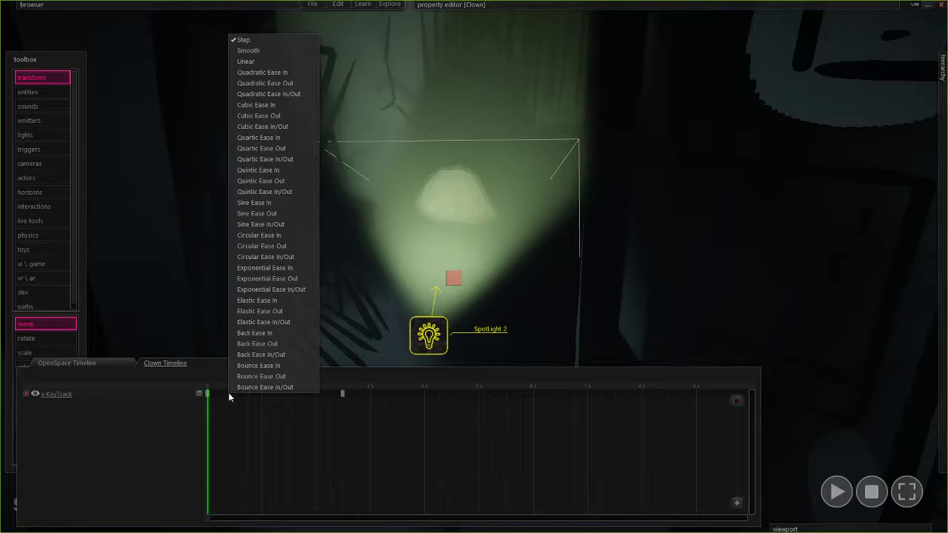
left_click(255, 62)
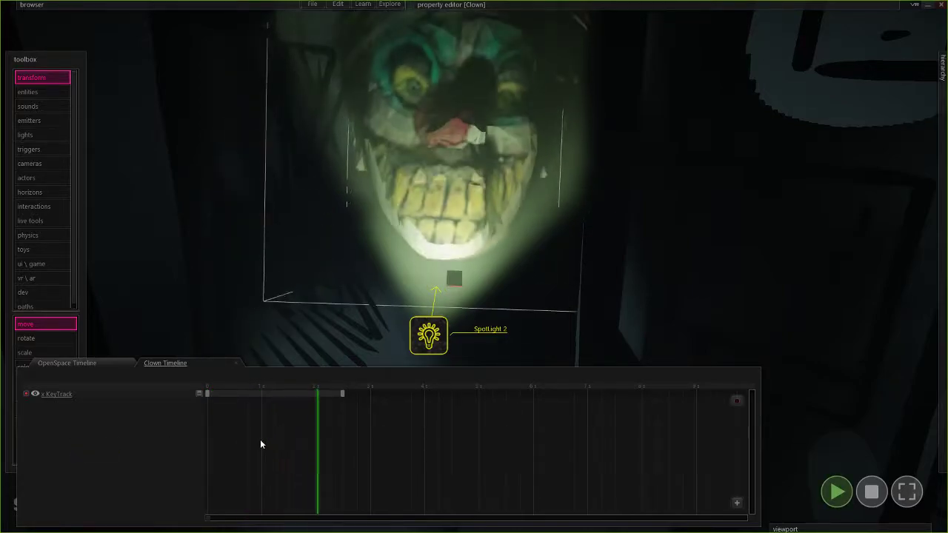
- Switch the interpolation between the two rotation keys to Smooth and play it back from the start
left_click(245, 394)
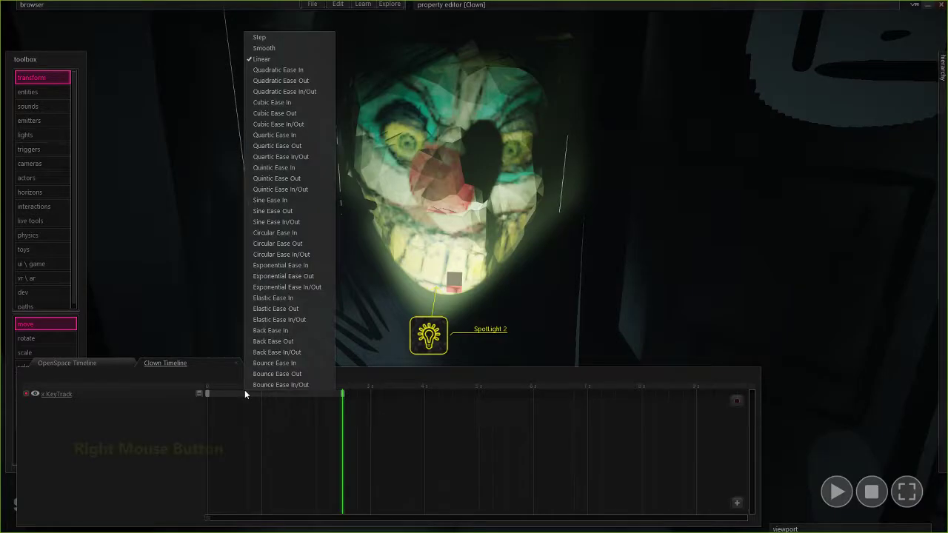
left_click(270, 48)
left_click(222, 384)
key("space")
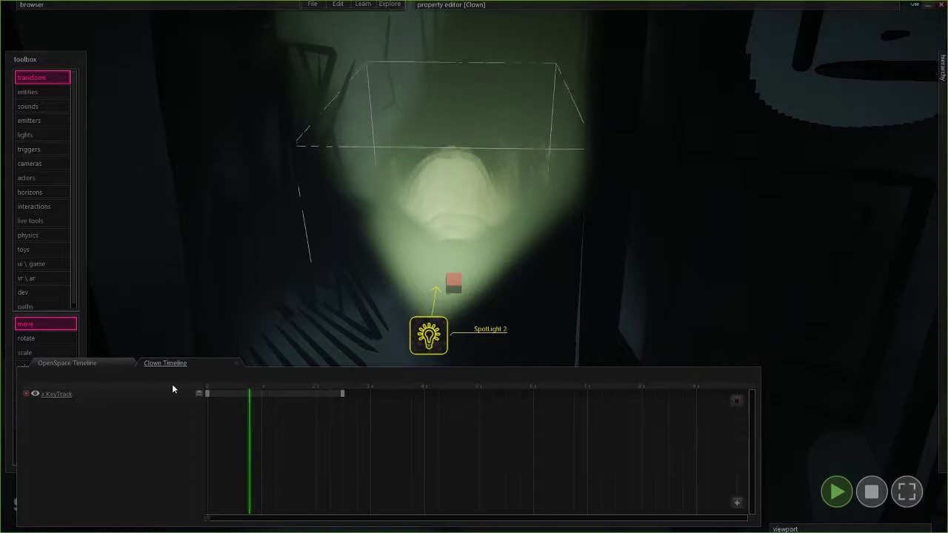
- Switch the segment between the rotation keys to Quintic Ease In and play the result
left_click(265, 394)
left_click(294, 181)
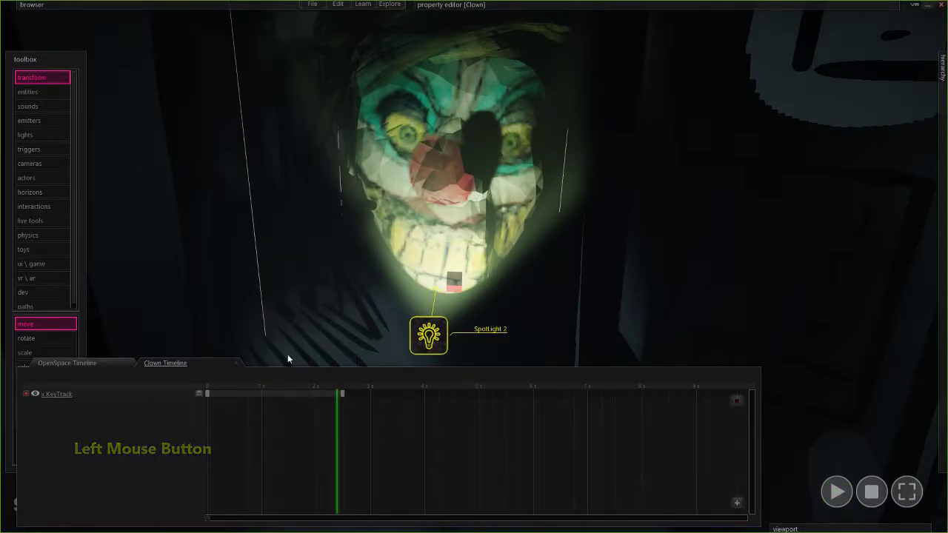
key("space")
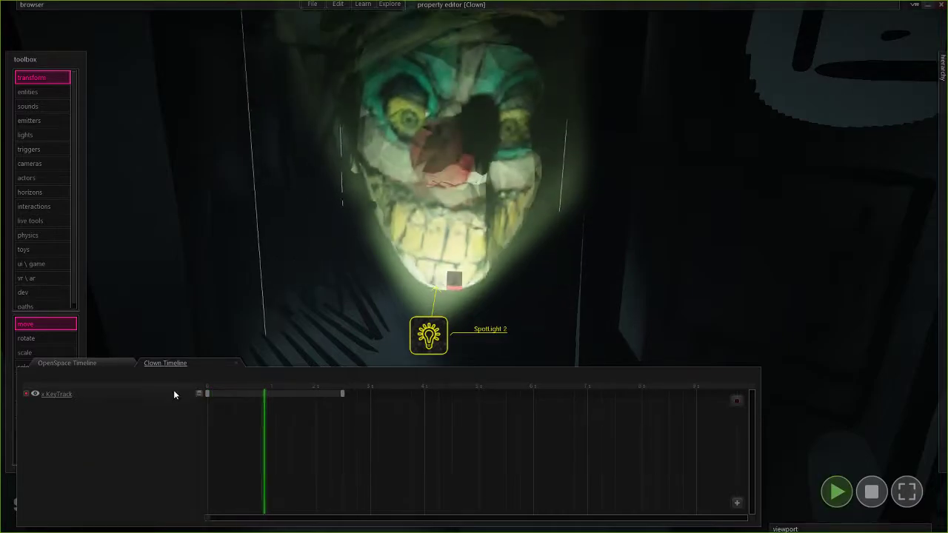
key("space")
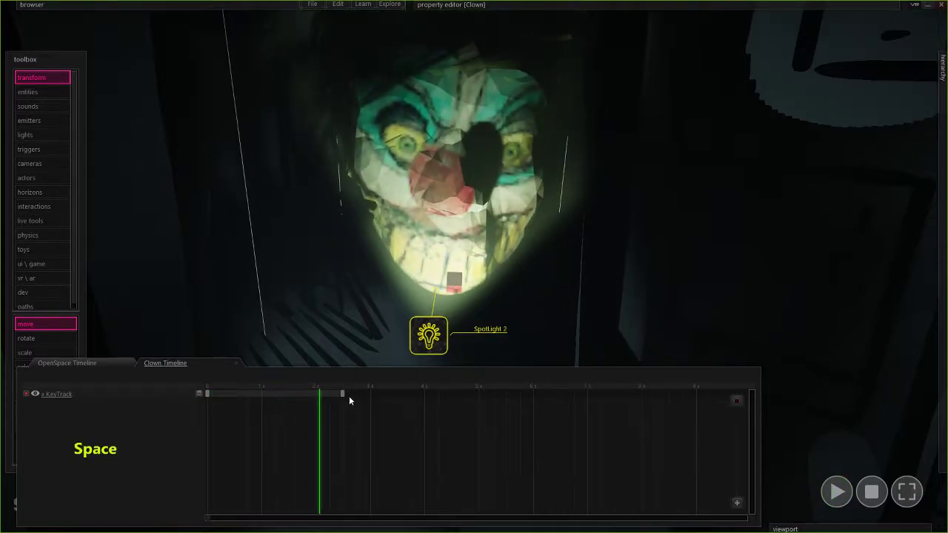
- Set the segment between the rotation keys to Elastic Ease In and replay the animation from the start
right_click(269, 392)
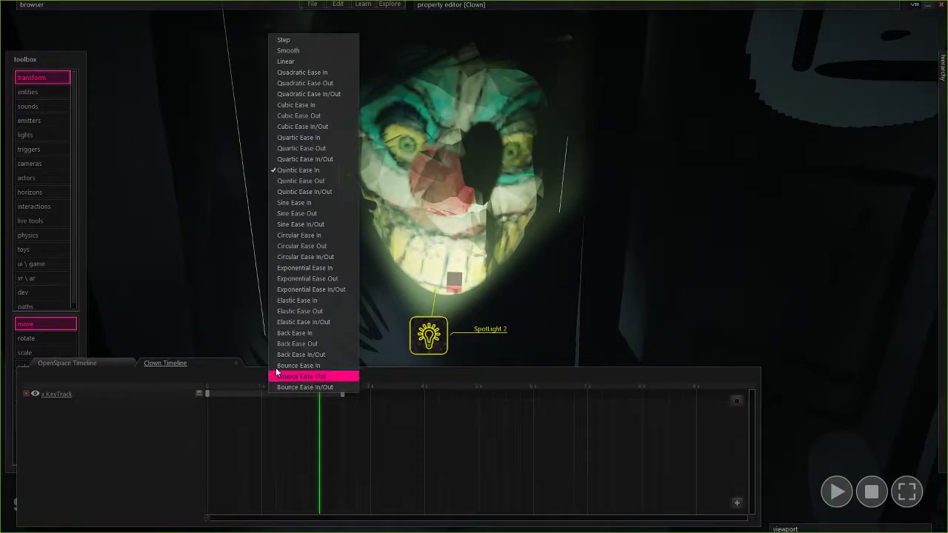
left_click(300, 300)
left_click_drag(281, 389, 157, 388)
key("space")
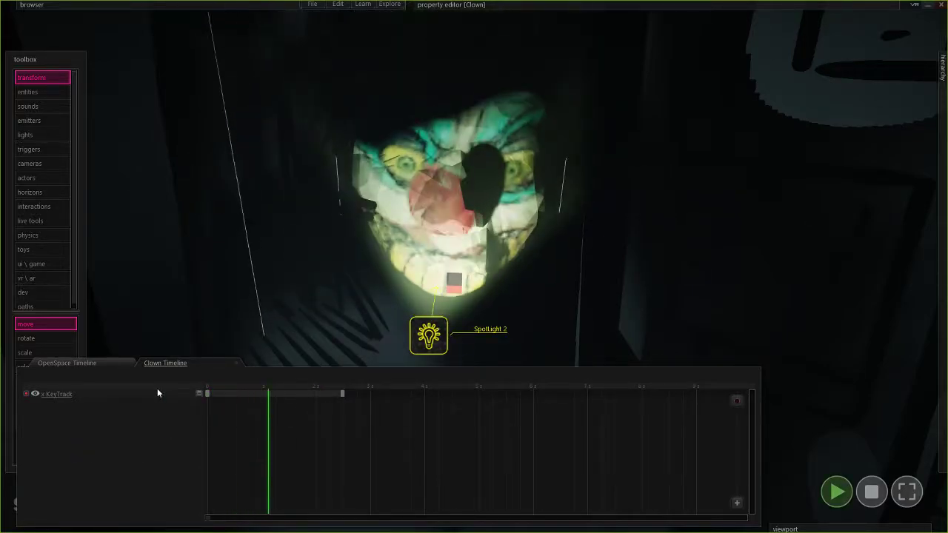
left_click(279, 386)
left_click_drag(279, 387, 194, 383)
key("space")
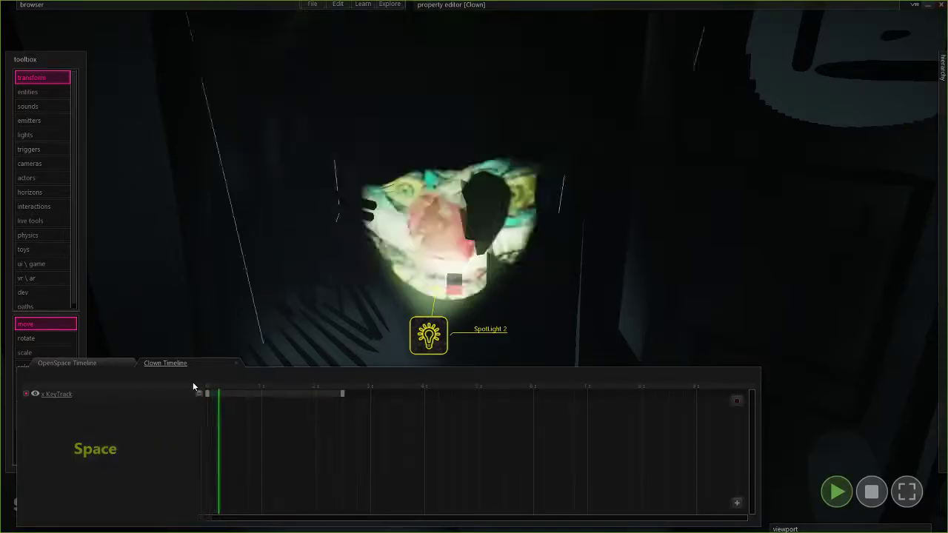
- Shorten the animation by moving the second rotation key to about 1 s, and preview the faster motion
mouse_move(342, 393)
left_mouse_down()
mouse_move(263, 390)
mouse_move(331, 400)
left_mouse_up()
left_click_drag(331, 395, 263, 394)
key("space")
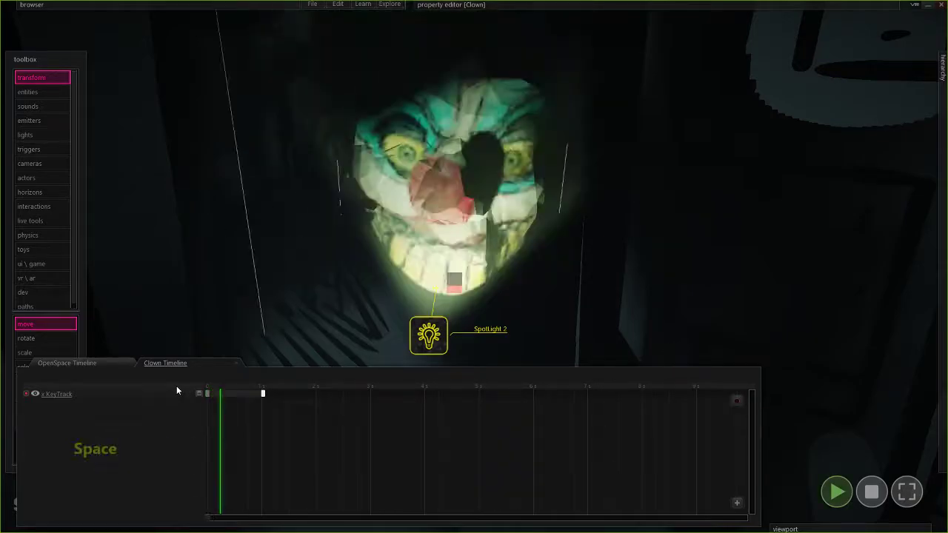
key("space")
- Move the second rotation key to about 1.4 s and replay the clown's motion
left_click_drag(266, 395, 285, 393)
left_click(248, 382)
key("space")
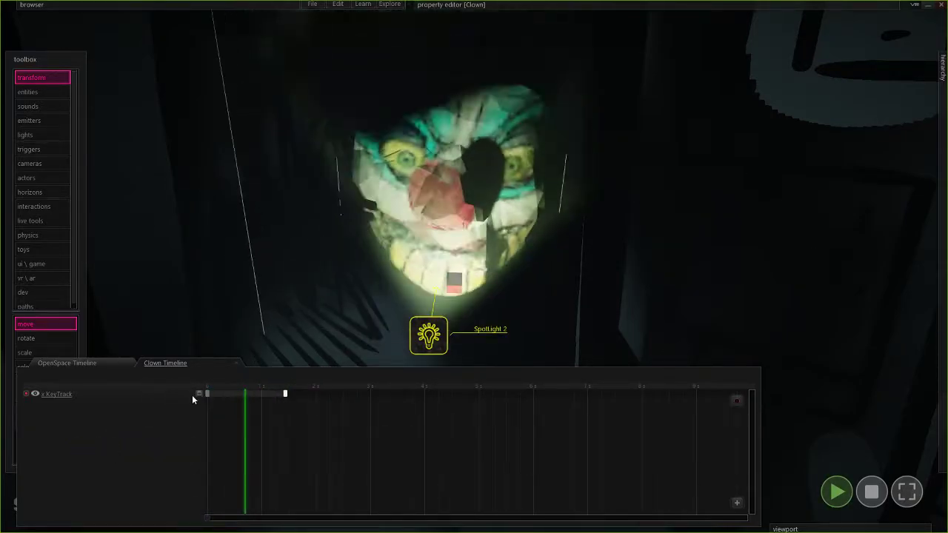
key("space")
left_click_drag(262, 387, 235, 387)
key("space")
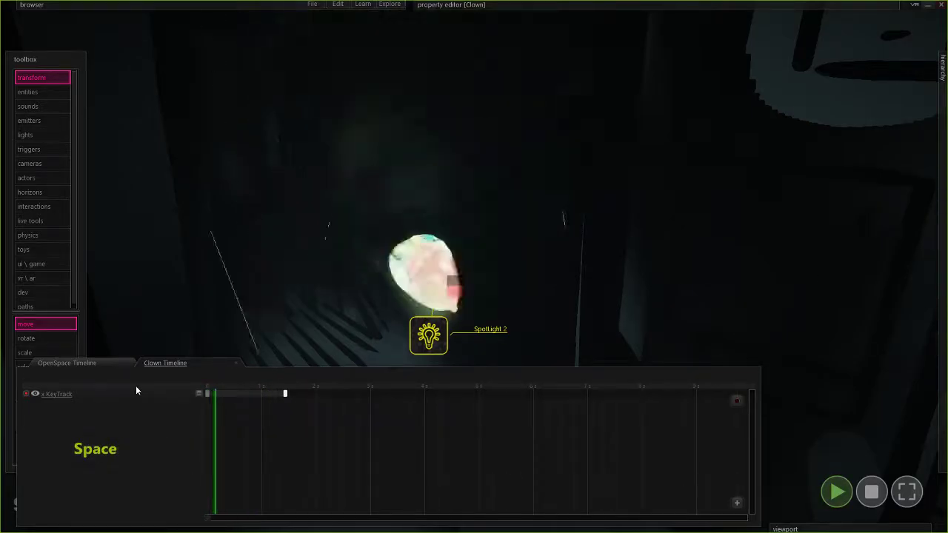
- Replay the clown's motion several more times and review the easing options for the segment between the keys
key("space")
left_click(241, 381)
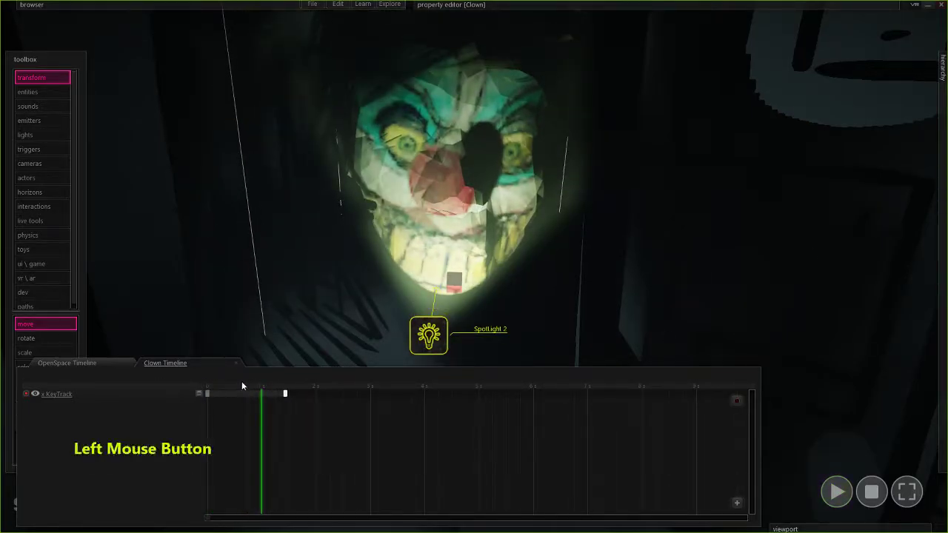
key("space")
key("space")
key("space")
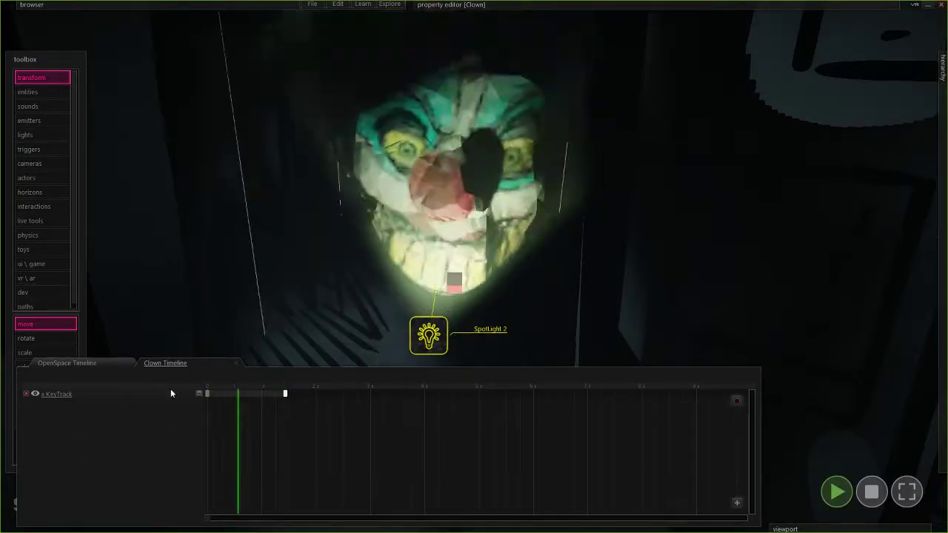
key("space")
right_click(249, 391)
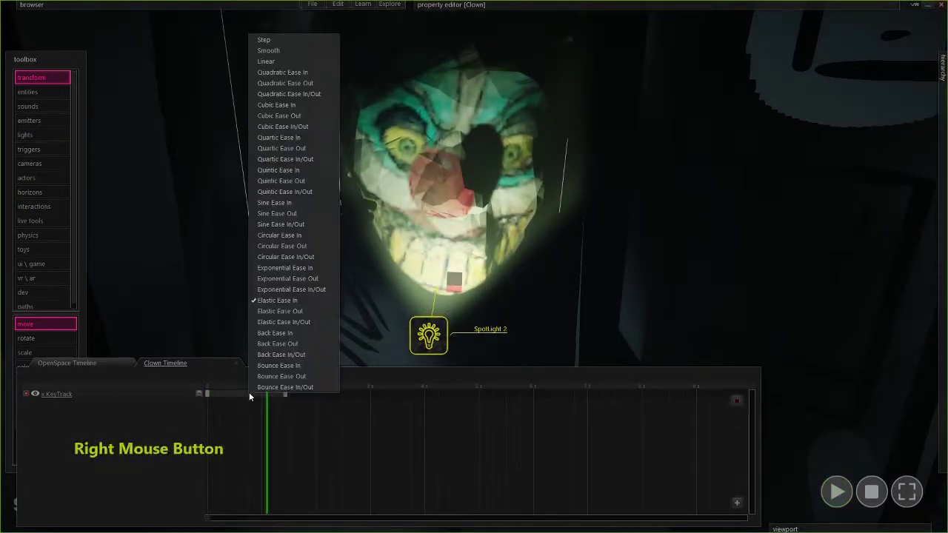
left_click(320, 334)
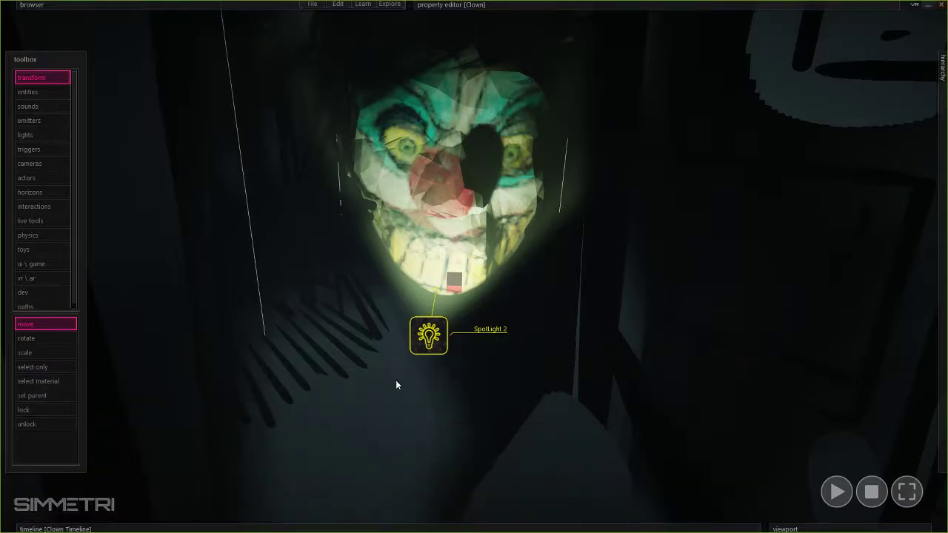
- Stop playback, examine the clown from a distance within the whole house scene, and return for a close view
left_click(877, 498)
key("s")
right_click_drag(474, 267, 473, 266)
key("d")
key("a")
key("d")
right_click_drag(677, 394, 677, 395)
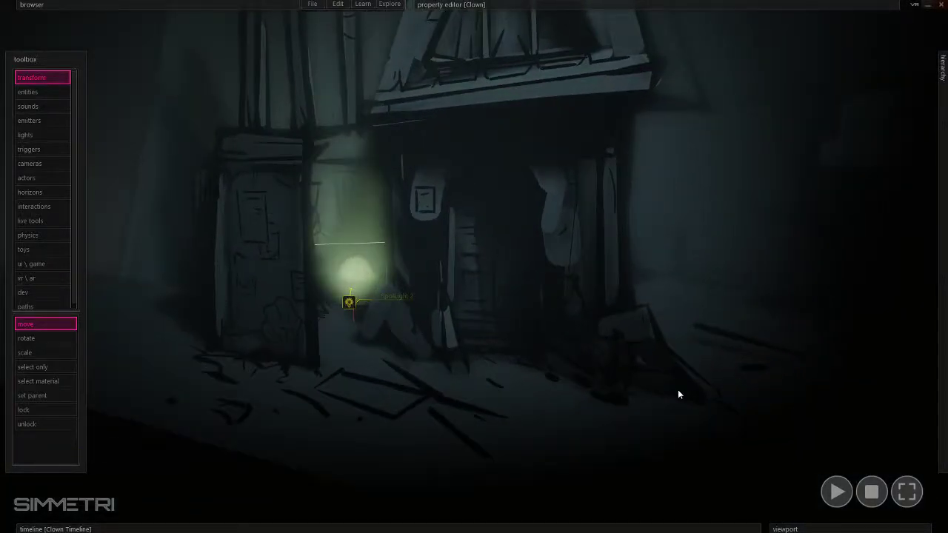
left_click(450, 350)
key("w")
right_click_drag(350, 305, 372, 411)
key("e")
key("e")
key("w")
key("s")
- With playback stopped, adjust the X rotation value of the key at 0 s to about 143.5
mouse_move(326, 528)
left_click(874, 499)
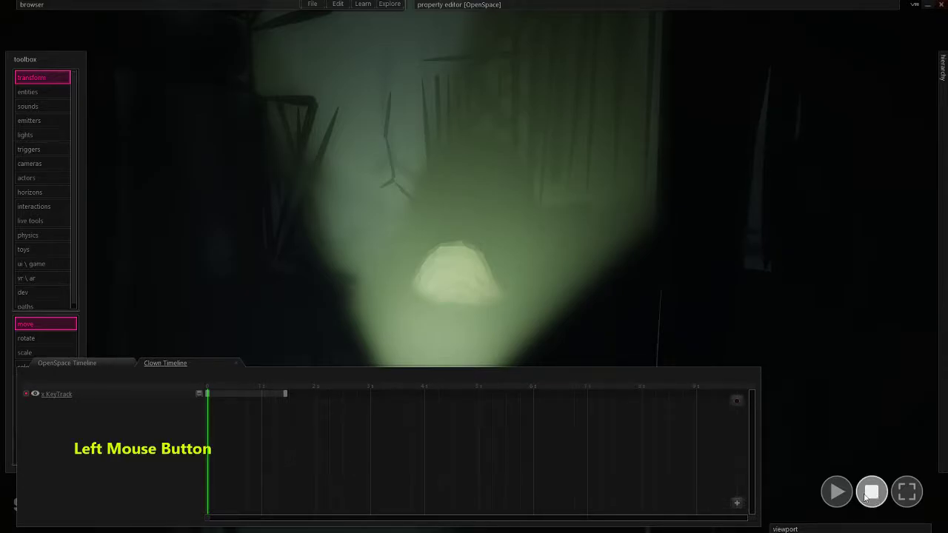
right_click(207, 395)
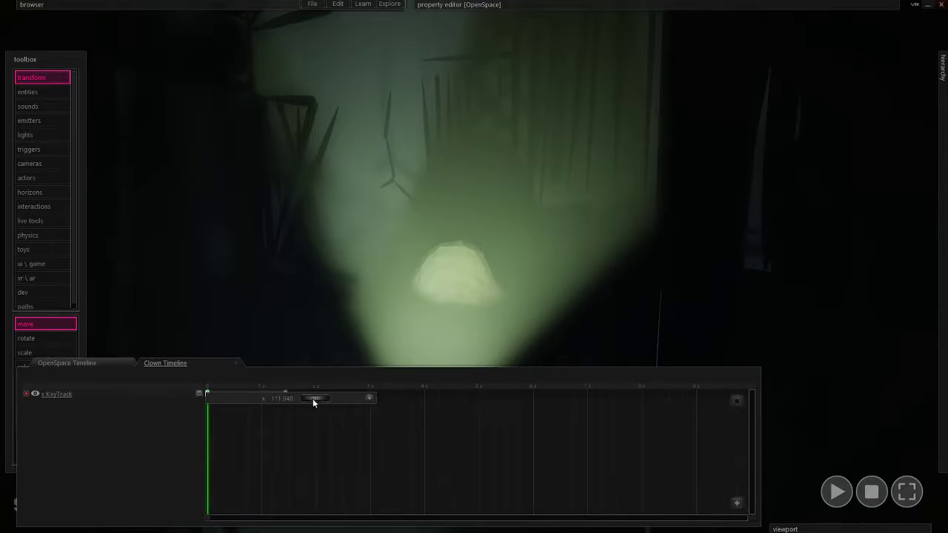
left_click_drag(320, 399, 335, 400)
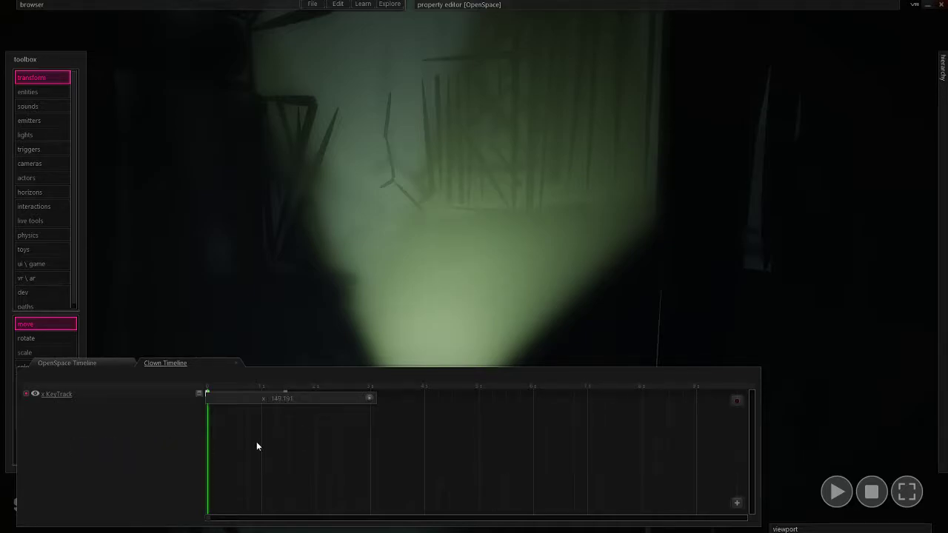
left_click(227, 421)
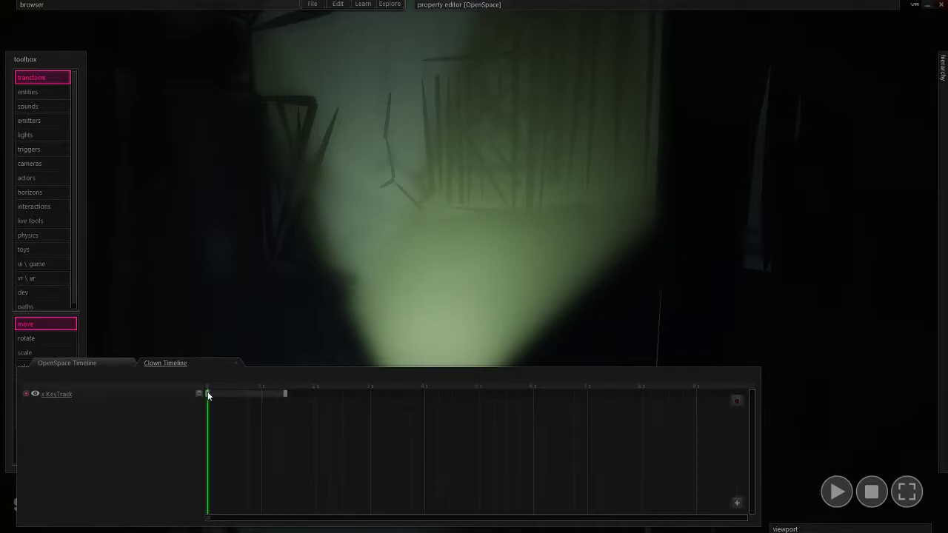
right_click(210, 395)
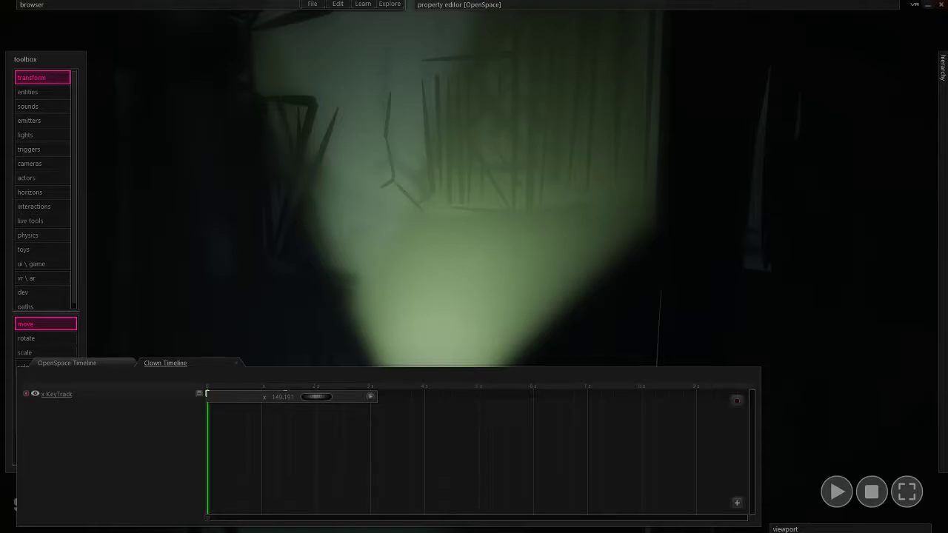
mouse_move(320, 402)
left_mouse_down()
mouse_move(274, 394)
mouse_move(315, 406)
left_mouse_up()
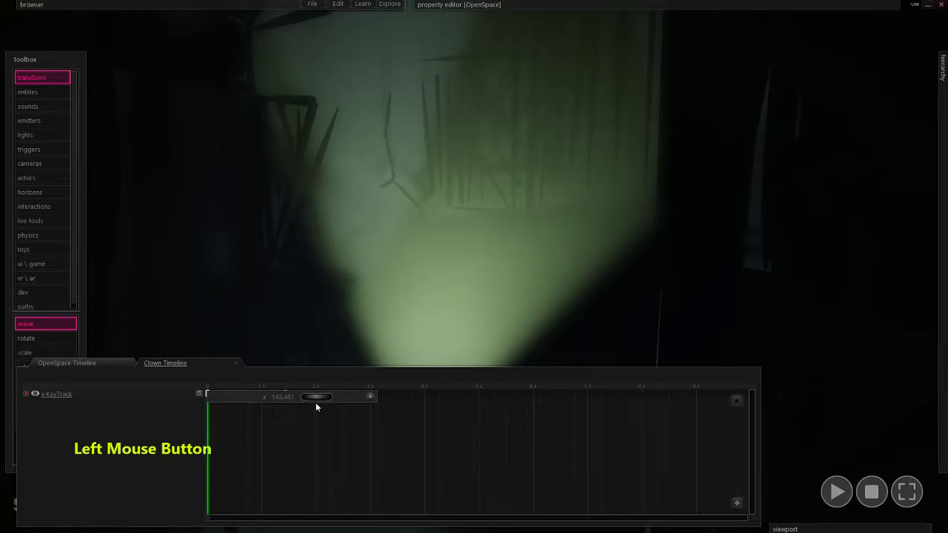
left_click_drag(316, 407, 316, 406)
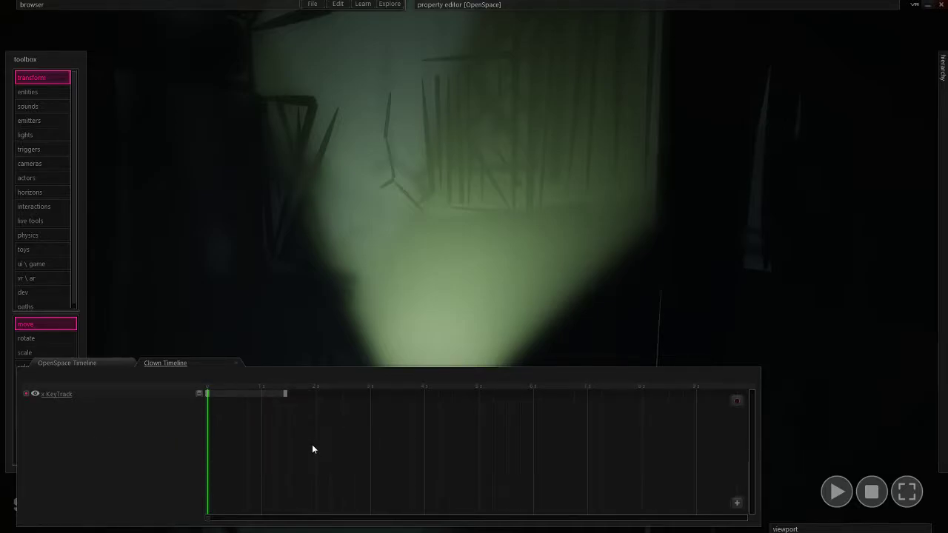
- Retime the second rotation key, trying about 1.6 s and settling on about 1.5 s, replaying the clown's motion in between
key("space")
left_click_drag(249, 385, 296, 394)
key("space")
key("space")
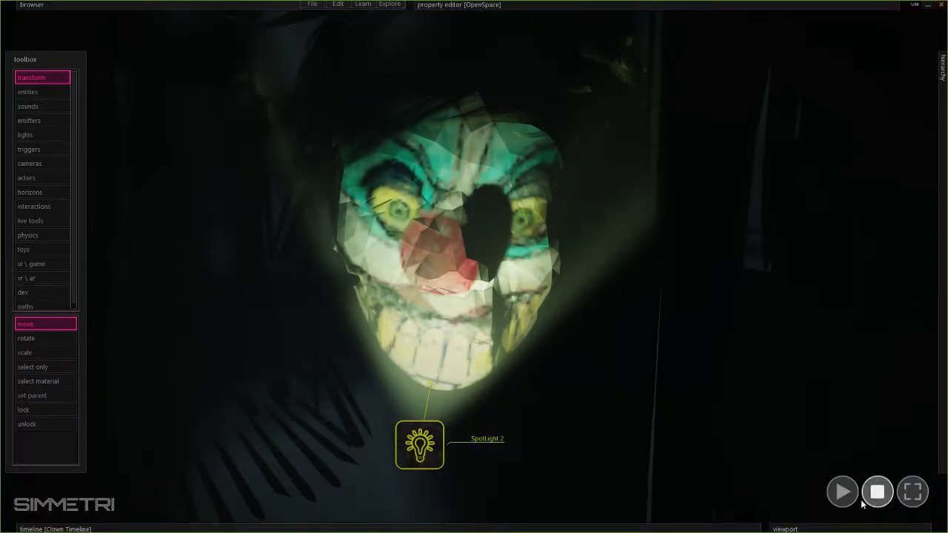
left_click(871, 491)
mouse_move(229, 509)
left_click(165, 382)
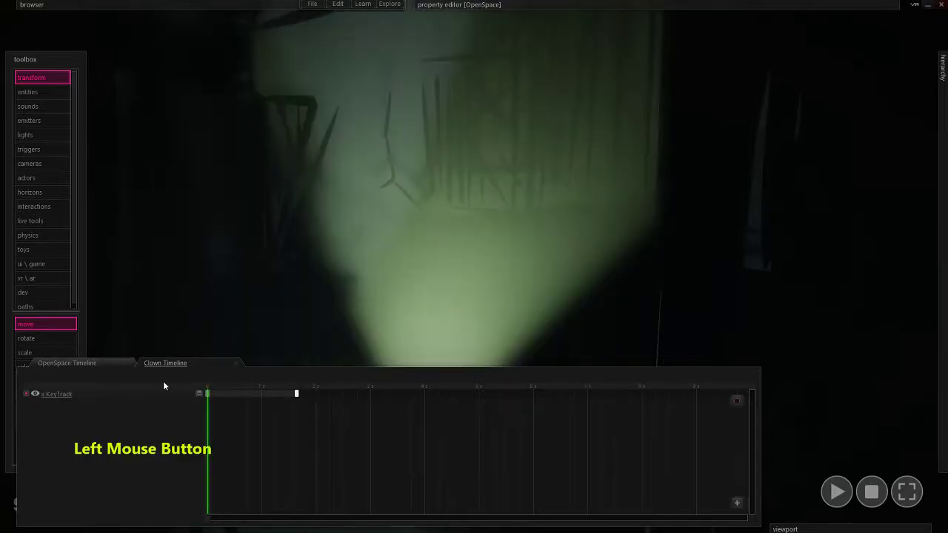
key("space")
left_click_drag(296, 393, 287, 394)
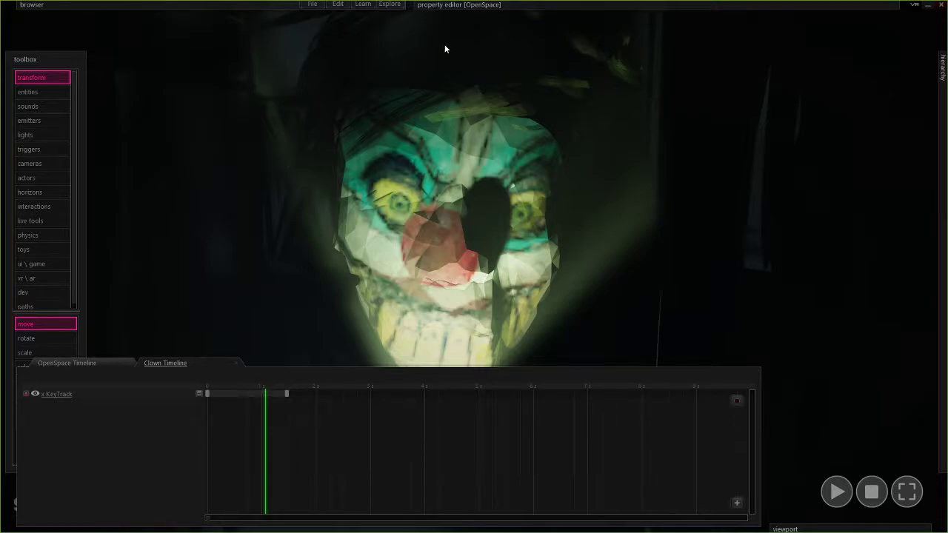
- Look up the lesson on keyframing with the timeline among the Intro To Basics tutorials
left_click(363, 4)
mouse_move(382, 16)
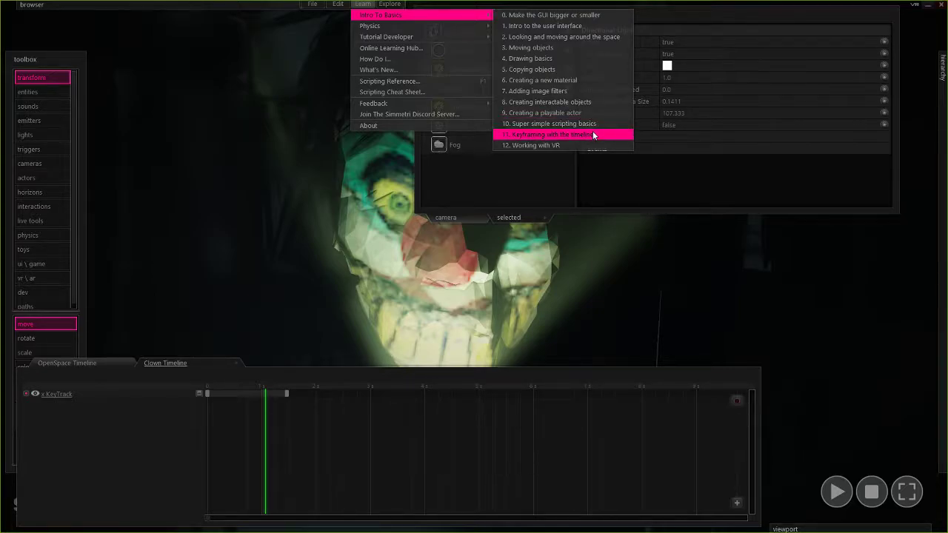
left_click(558, 205)
left_click(561, 5)
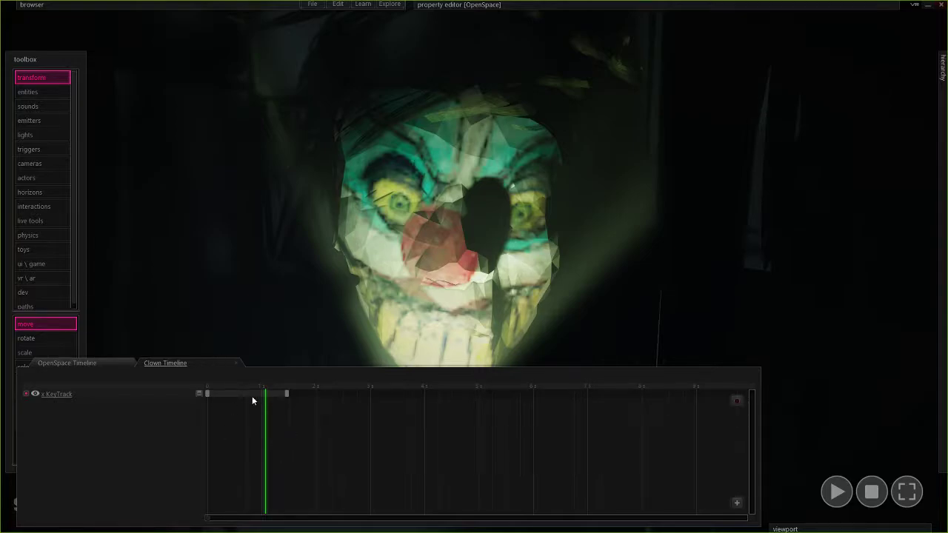
- Replay the clown's rising motion a few times and stop playback so the timeline returns to 0 s
key("space")
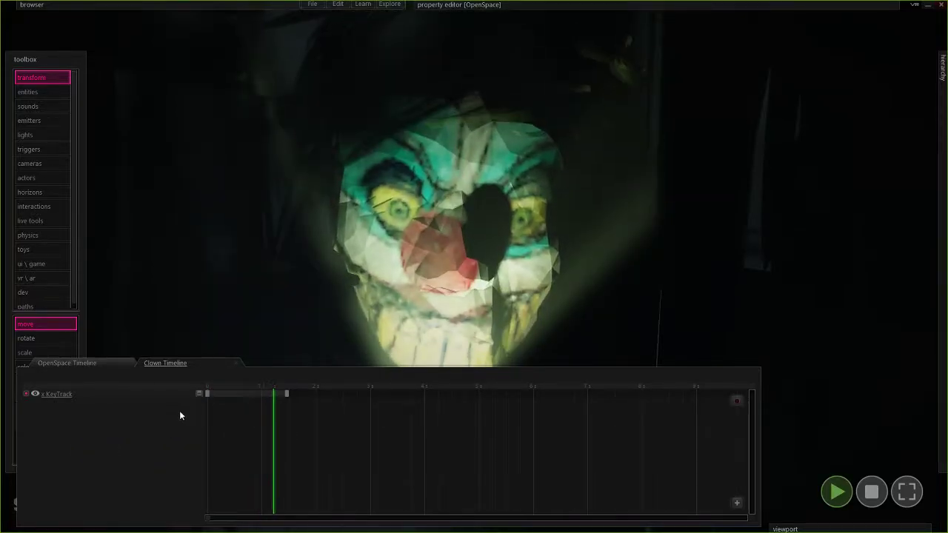
left_click(127, 393)
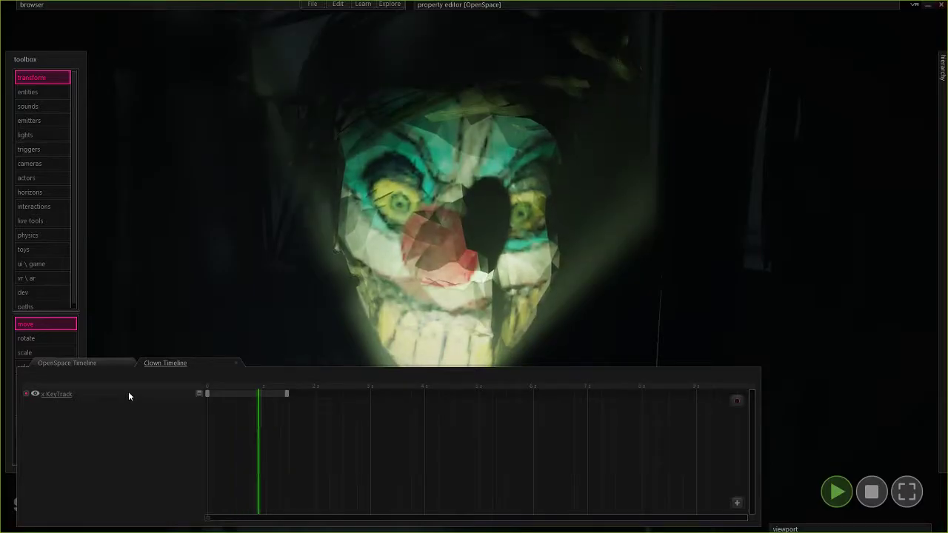
key("space")
left_click(148, 427)
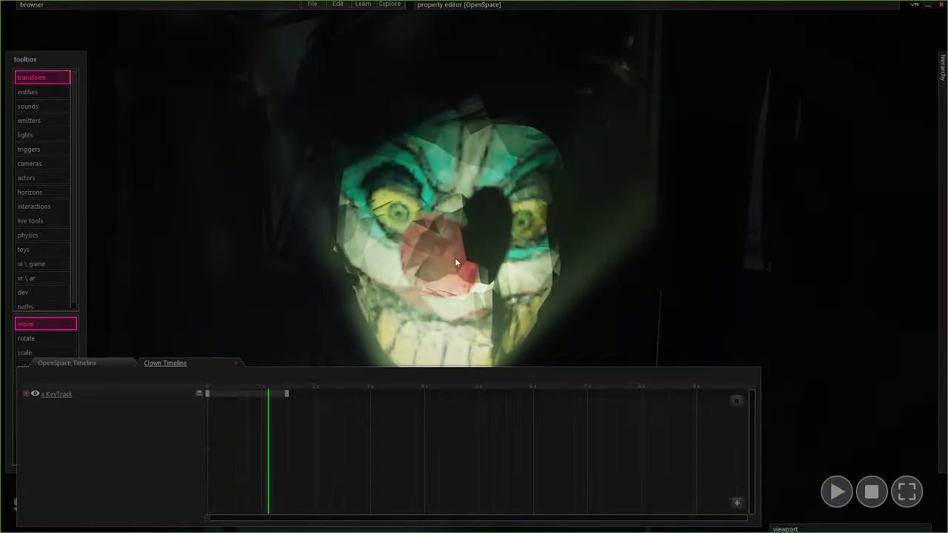
left_click(171, 387)
left_click(880, 493)
left_click(153, 407)
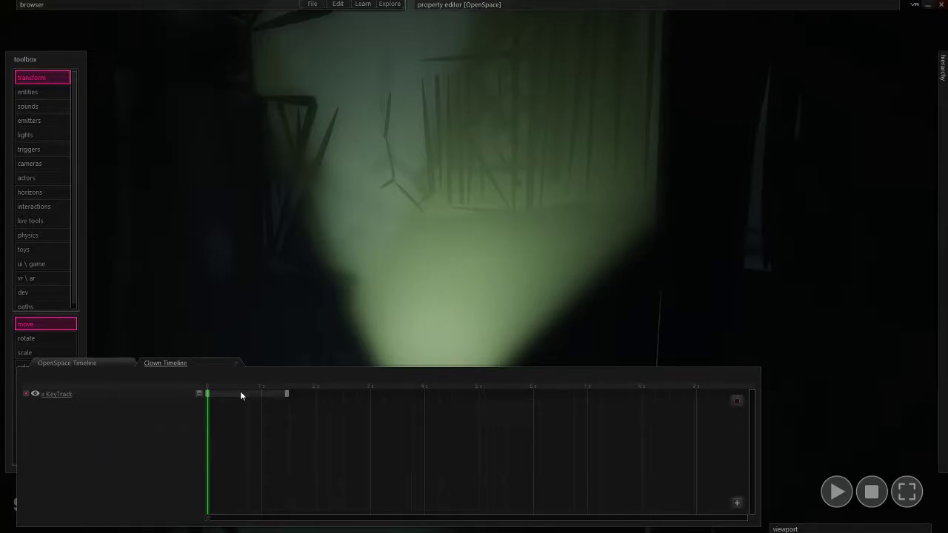
- Select SpotLight 2, set Active to false, and add its Active property as a key track on the Clown Timeline
right_click_drag(447, 252, 454, 325)
left_click(432, 328)
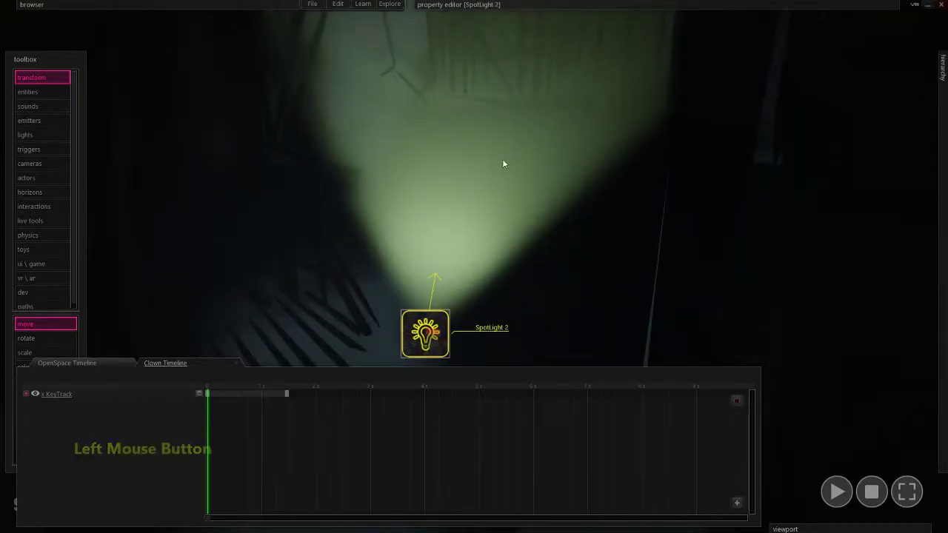
mouse_move(468, 5)
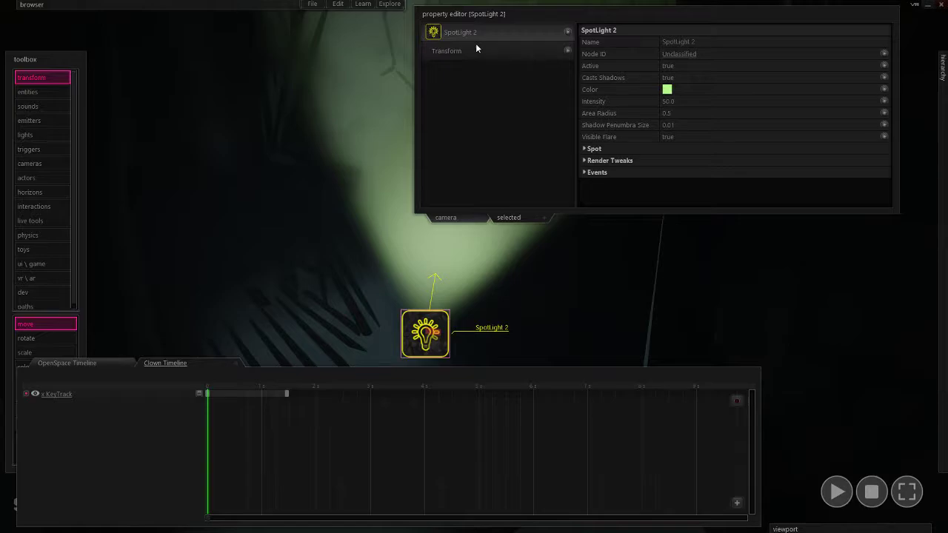
left_click(669, 67)
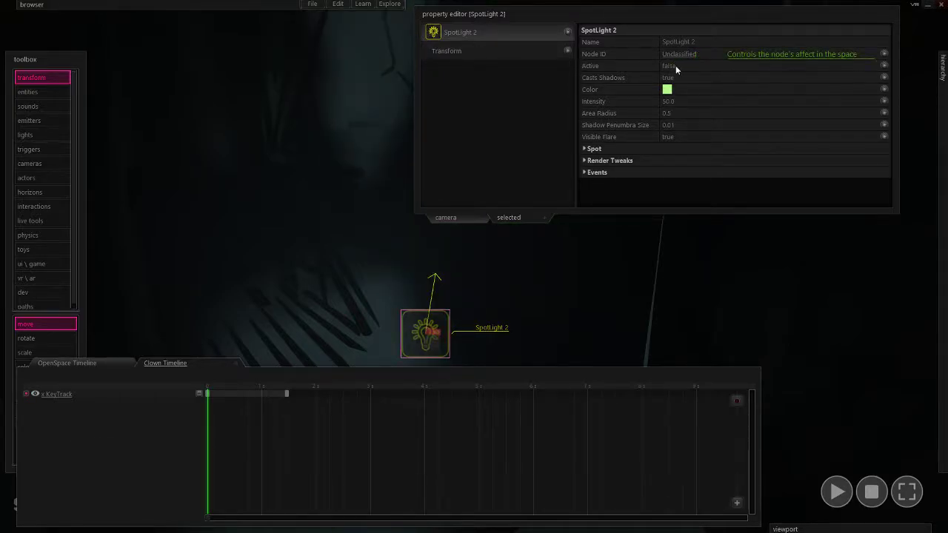
left_click(884, 65)
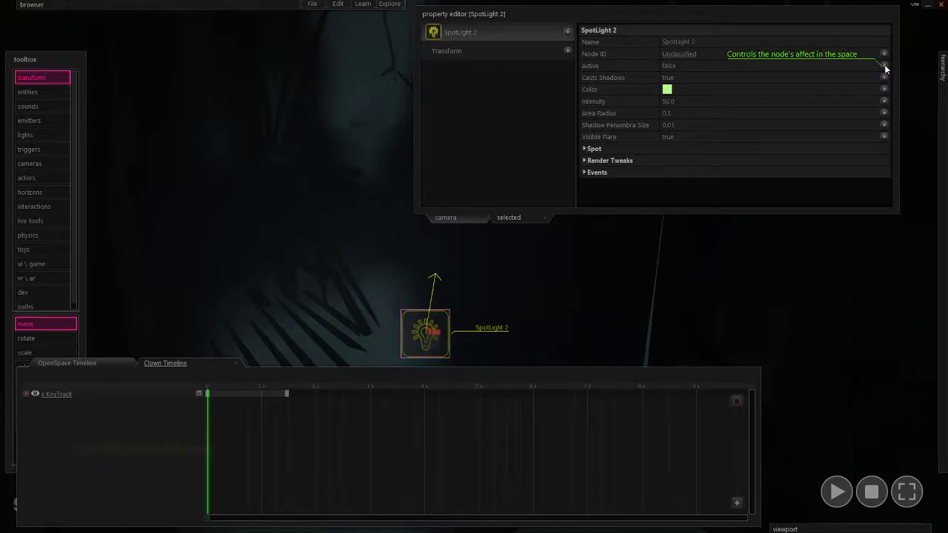
left_click(892, 87)
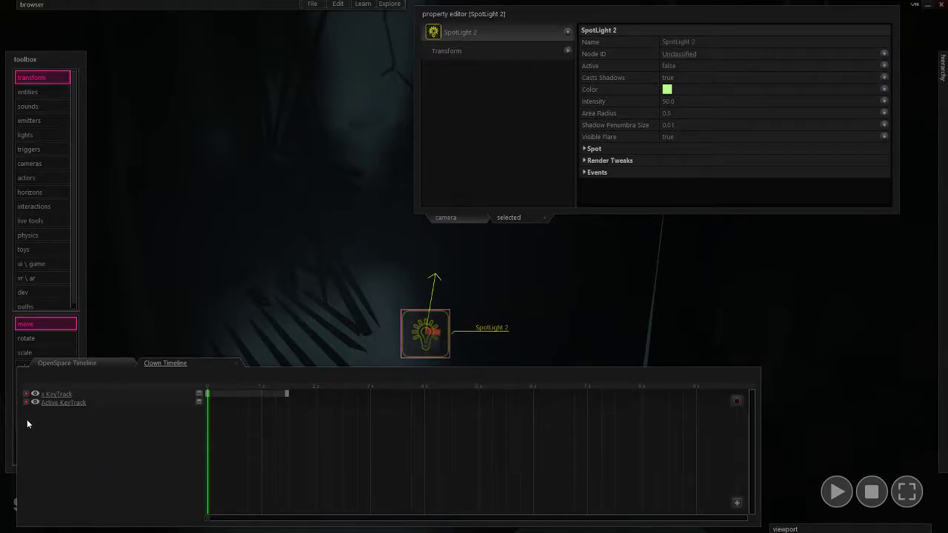
- Add a key at about 0.3 s on the Active track with its value set to true
left_click(212, 402)
left_click_drag(212, 402, 222, 404)
left_click(223, 403)
left_click(296, 411)
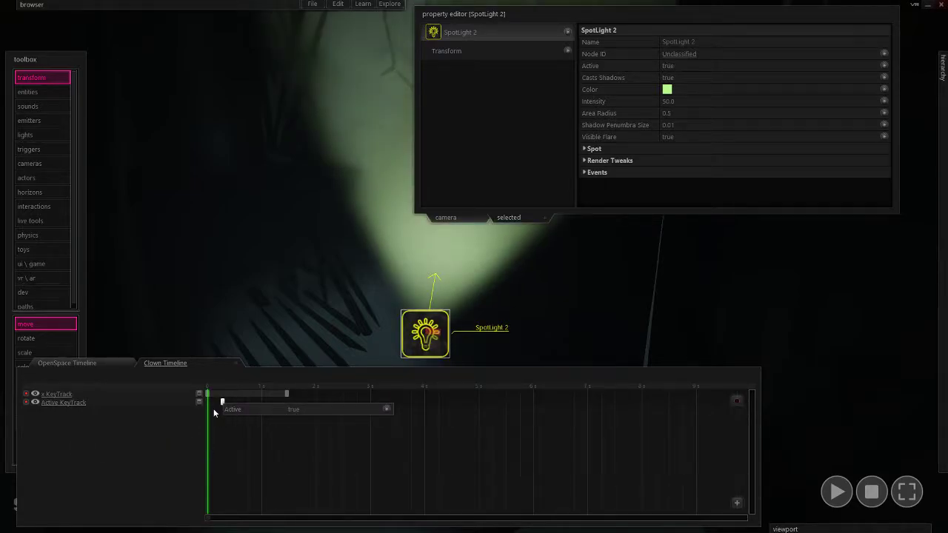
- Add an earlier key on the Active track, set it to false, and move it to 0 s
left_click(214, 410)
double_click(211, 401)
left_click(210, 401)
right_click(211, 401)
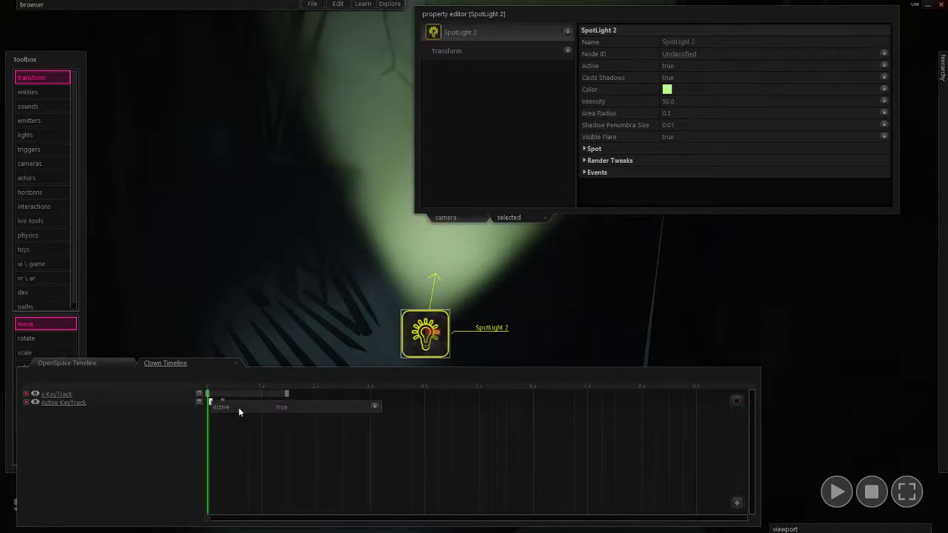
left_click(281, 407)
left_click(224, 435)
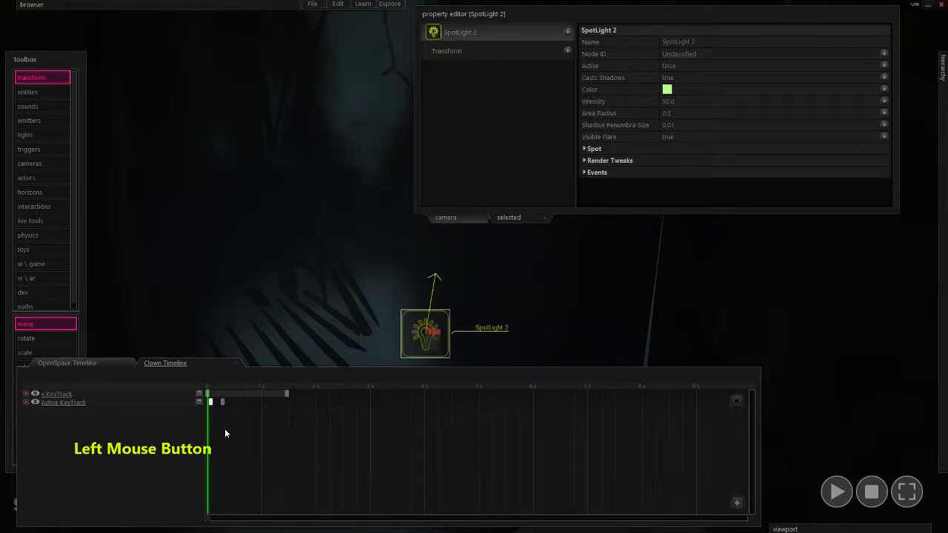
left_click_drag(211, 402, 193, 402)
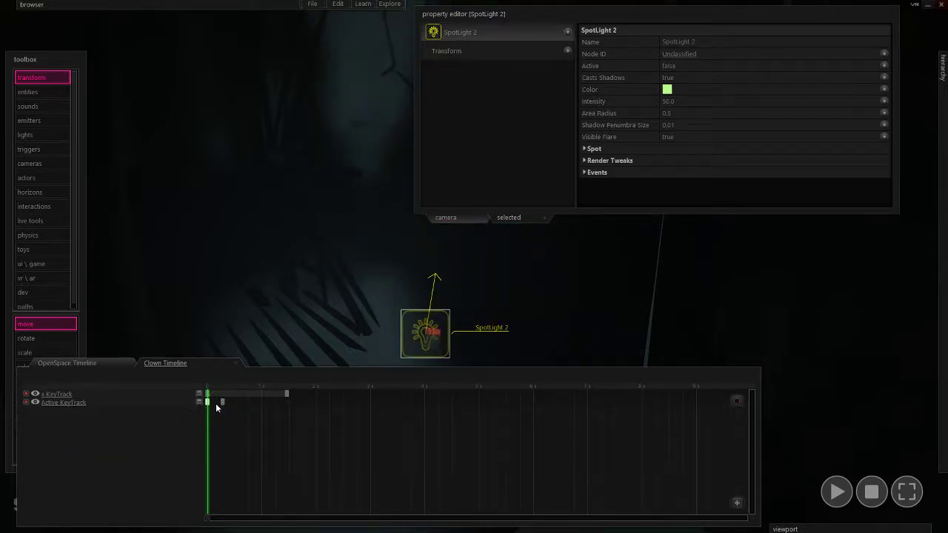
double_click(208, 402)
left_click(220, 409)
- Try the spotlight's true key at about 0.2 s and at 500 ms, replaying the animation each time
left_click_drag(222, 401, 217, 401)
left_click_drag(217, 402, 213, 400)
key("space")
key("space")
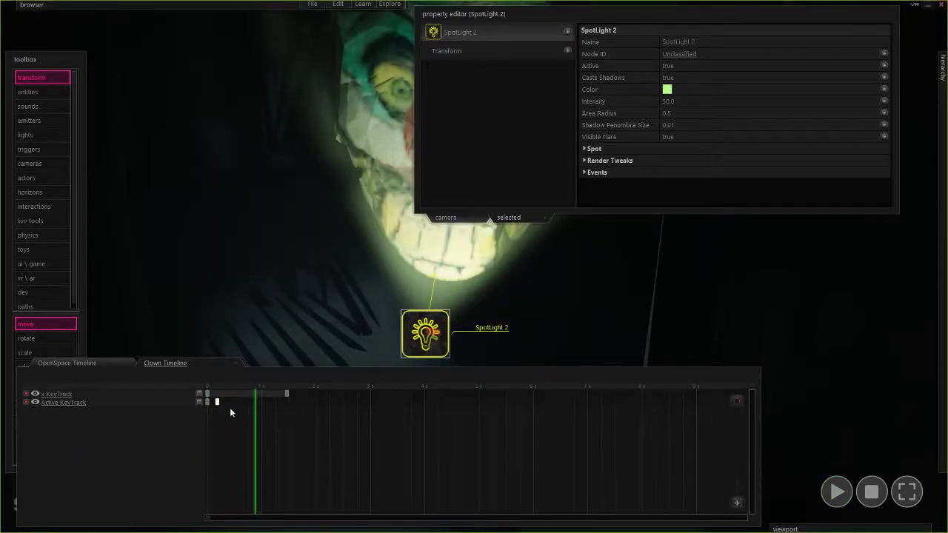
left_click_drag(216, 404, 233, 402)
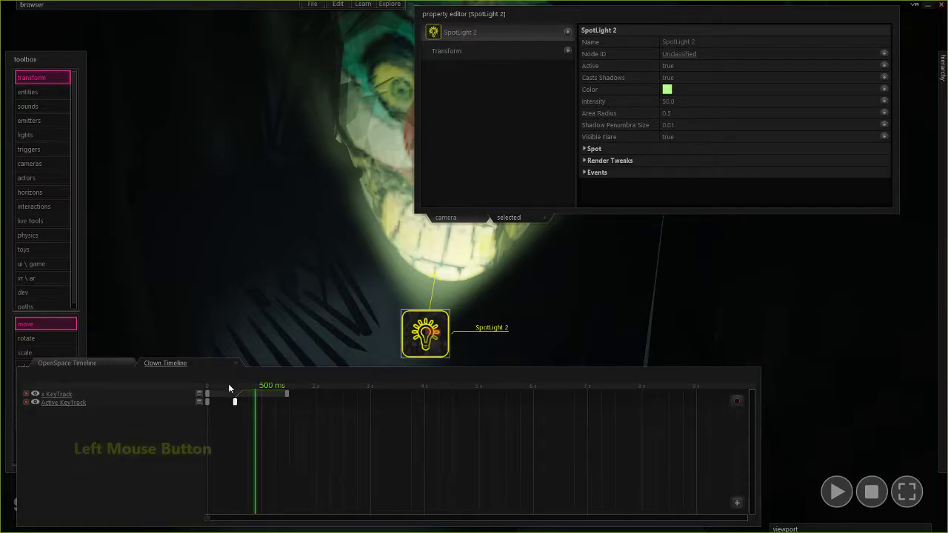
key("space")
key("space")
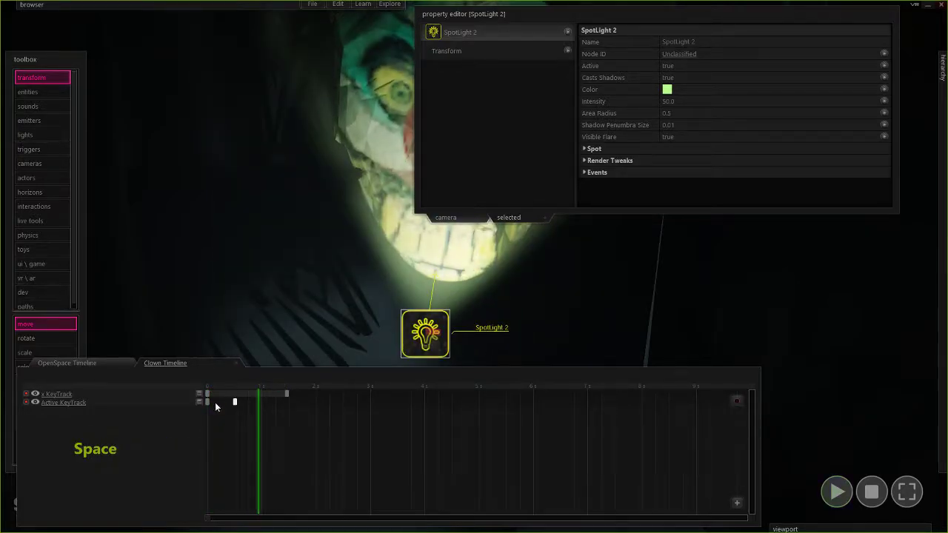
- Move the spotlight's true key to about 0.1 s, replay the animation, and stop playback
left_click_drag(236, 401, 212, 400)
key("space")
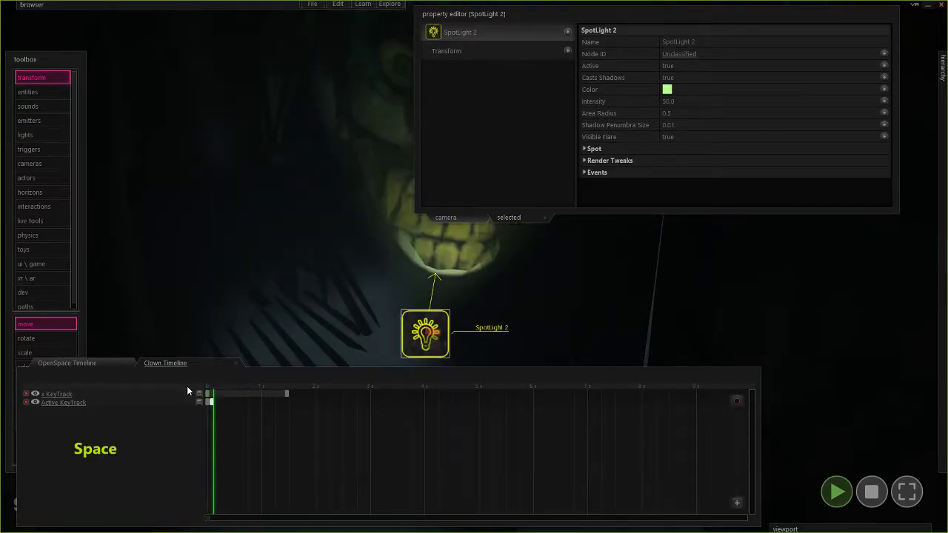
key("space")
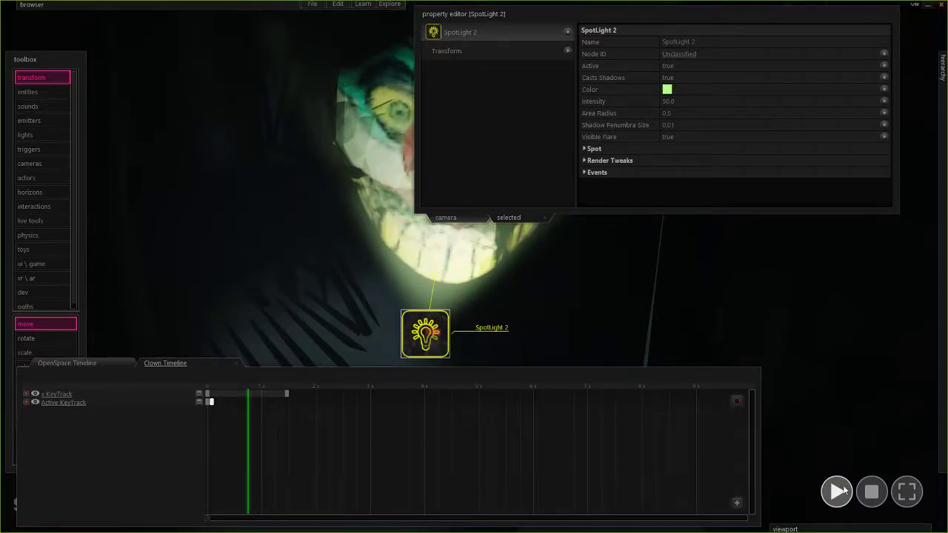
left_click(872, 491)
- Replay the combined clown rotation and spotlight activation on the Clown Timeline, then stop playback
mouse_move(708, 103)
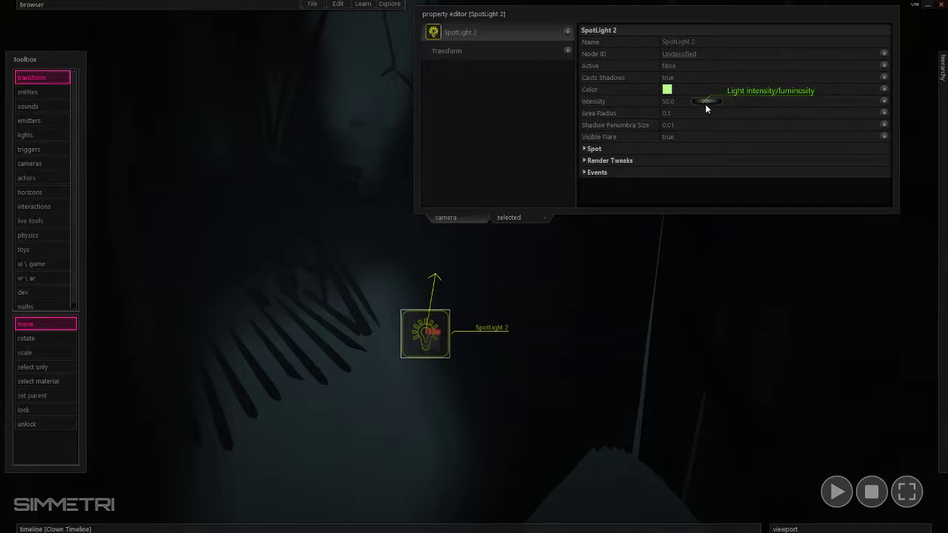
left_click(372, 527)
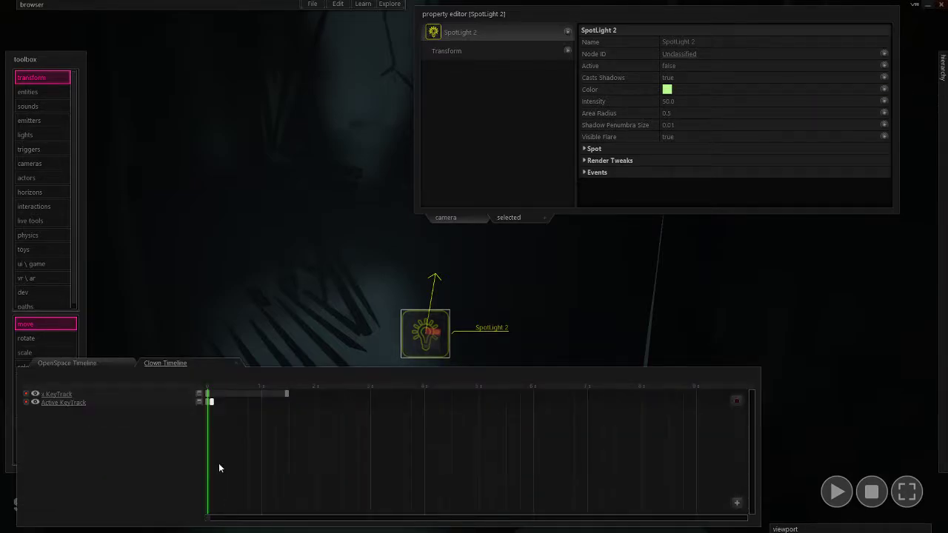
left_click(212, 386)
key("space")
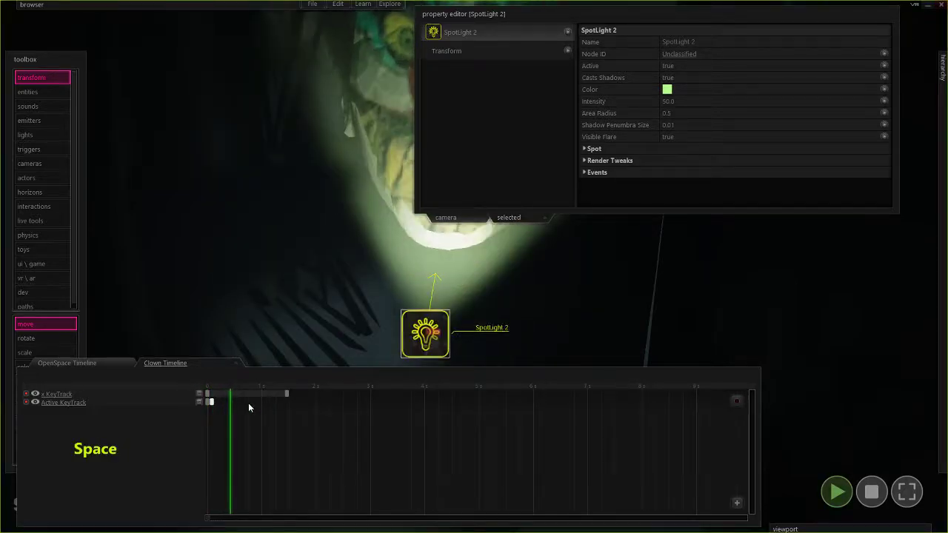
key("space")
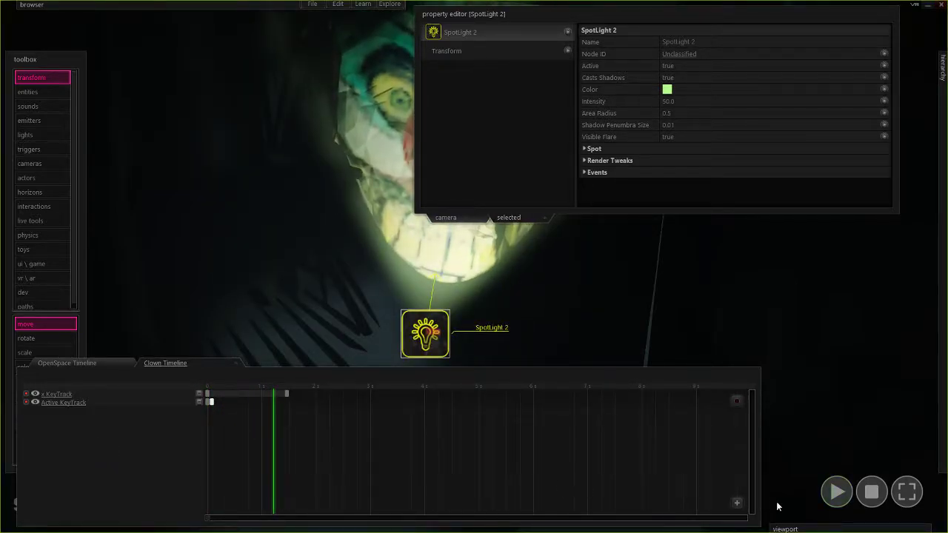
left_click(881, 497)
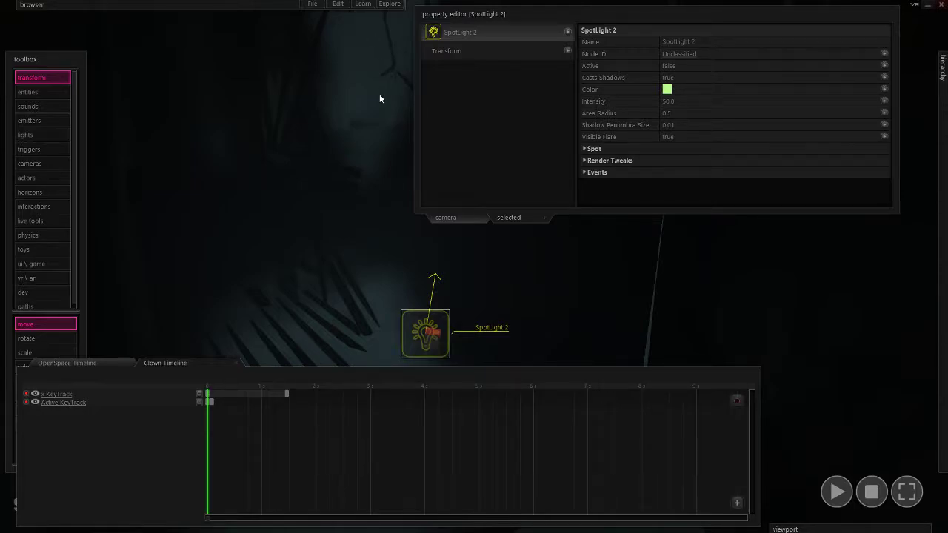
- Search Freesound.org for "cackle"
left_click(343, 6)
mouse_move(340, 16)
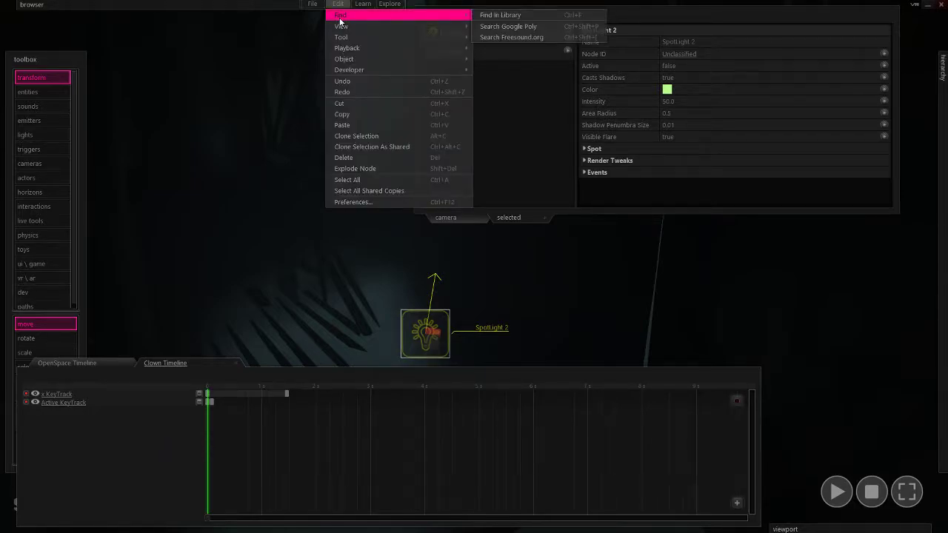
left_click(540, 38)
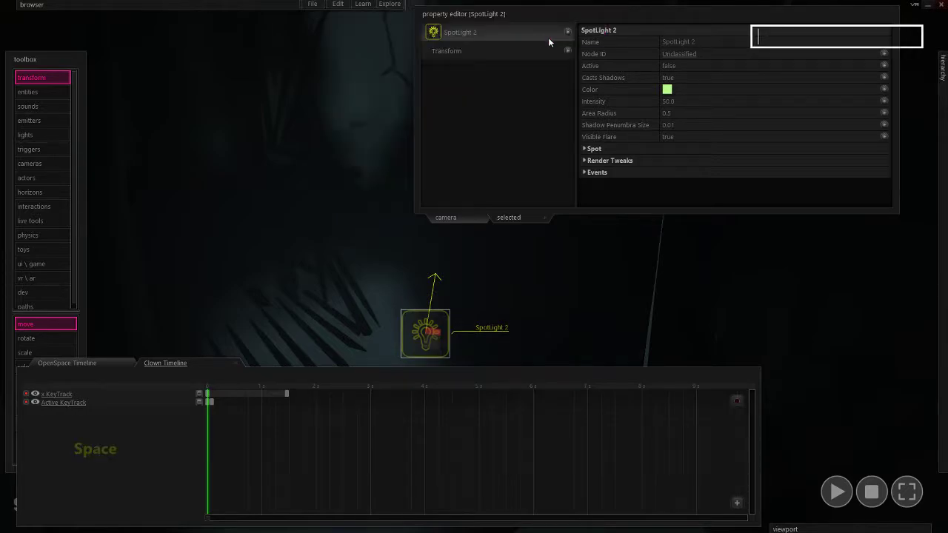
key("BackSpace")
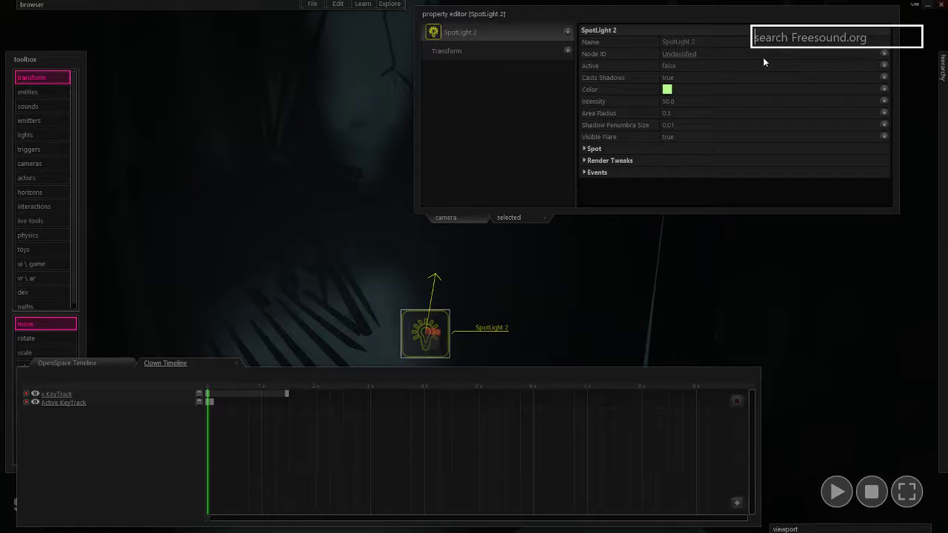
type("cackle")
key("Return")
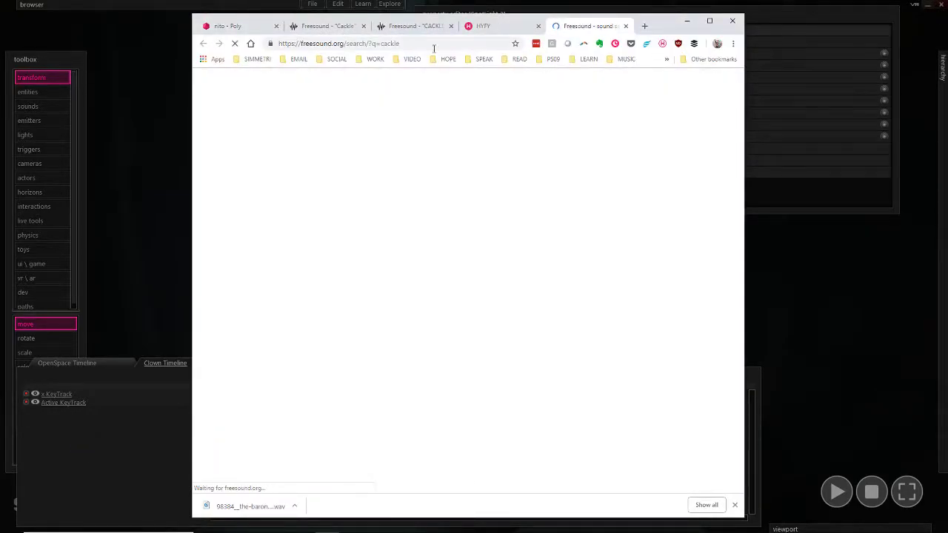
- In the browser, review the CACKLE16 (2).wav sound page and return to the cackle search results
left_click(415, 29)
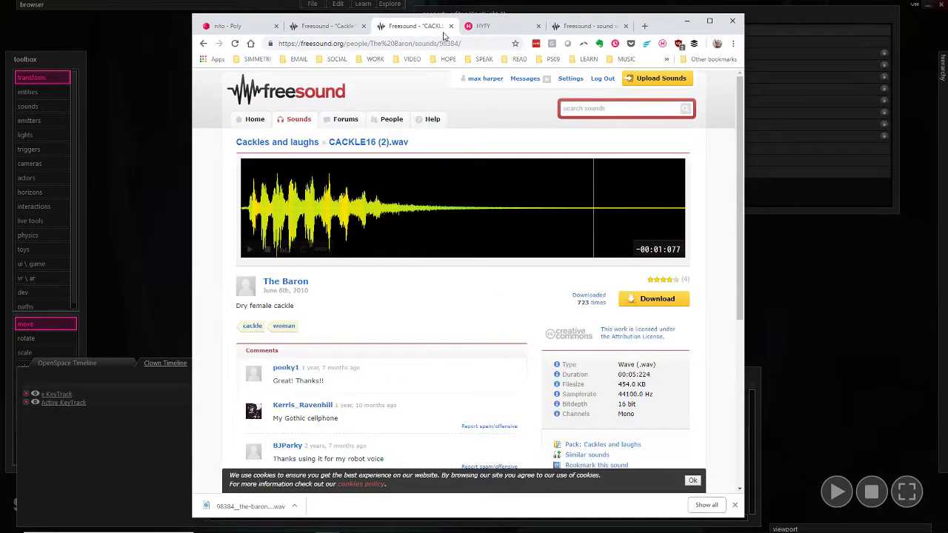
left_click(203, 44)
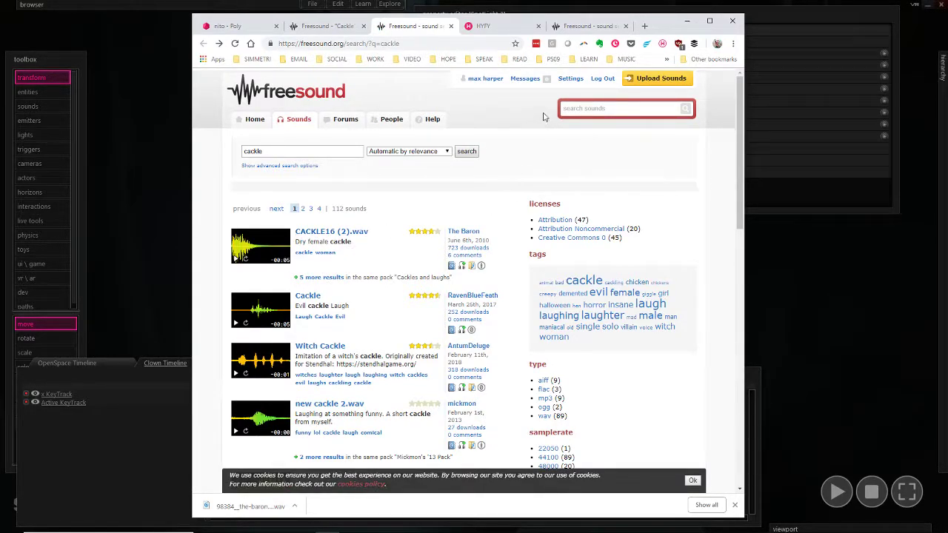
left_click(590, 31)
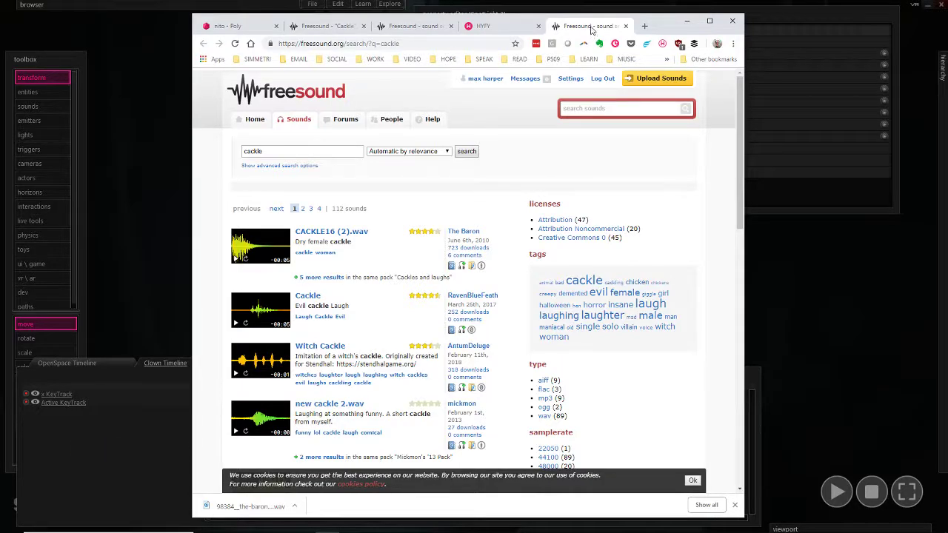
- Open the CACKLE16 (2).wav sound page from the search results and preview the cackle
left_click(307, 231)
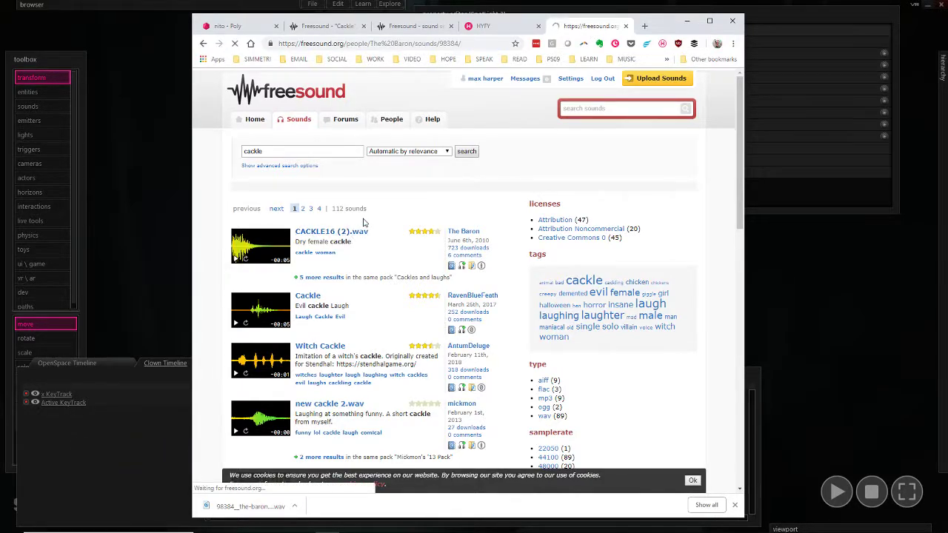
left_click(250, 250)
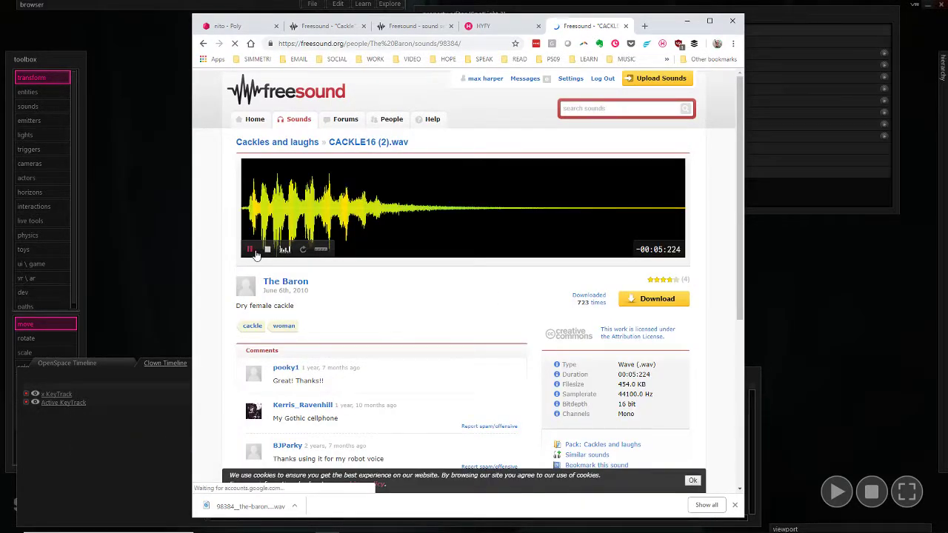
left_click(250, 252)
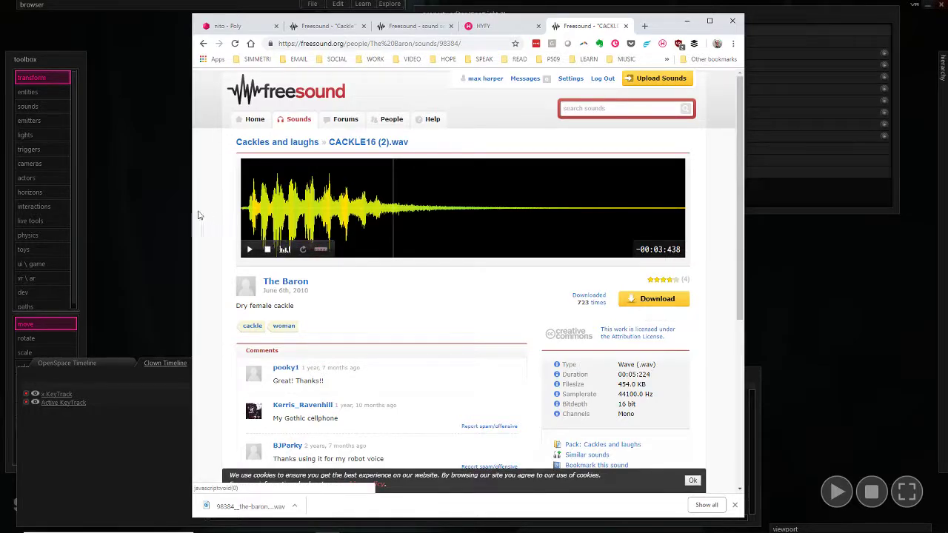
- Switch back to SIMMETRI and import 98384__the-baron__cackle16-2.wav as a background music track on the Clown Timeline
left_click(169, 211)
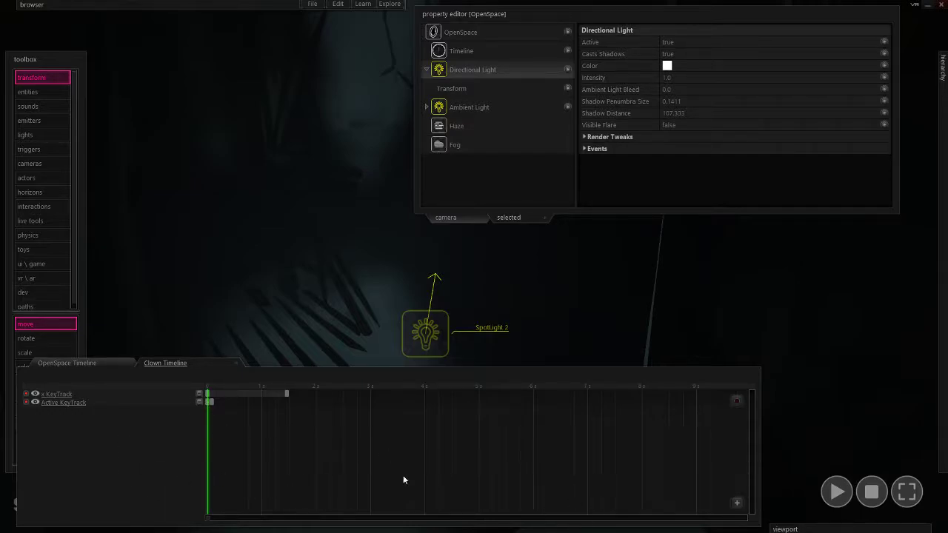
left_click(737, 504)
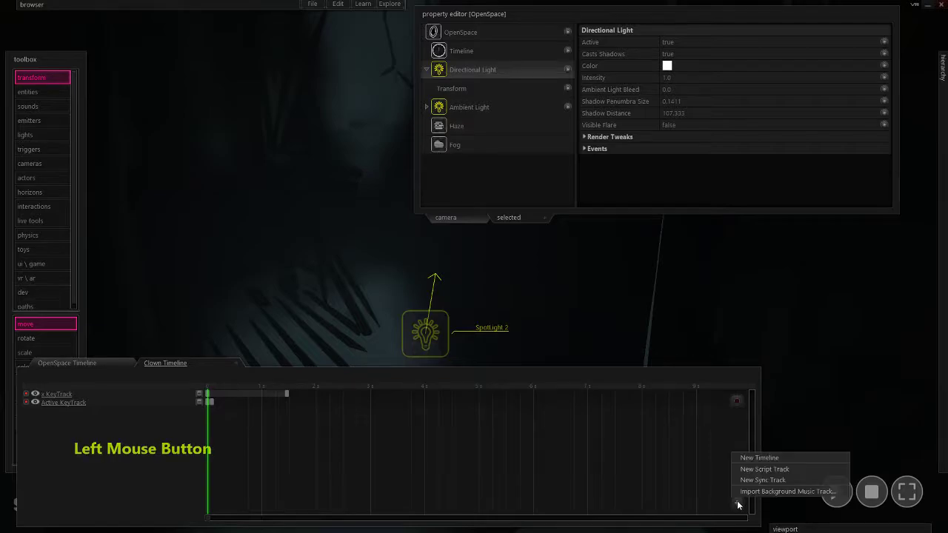
left_click(801, 491)
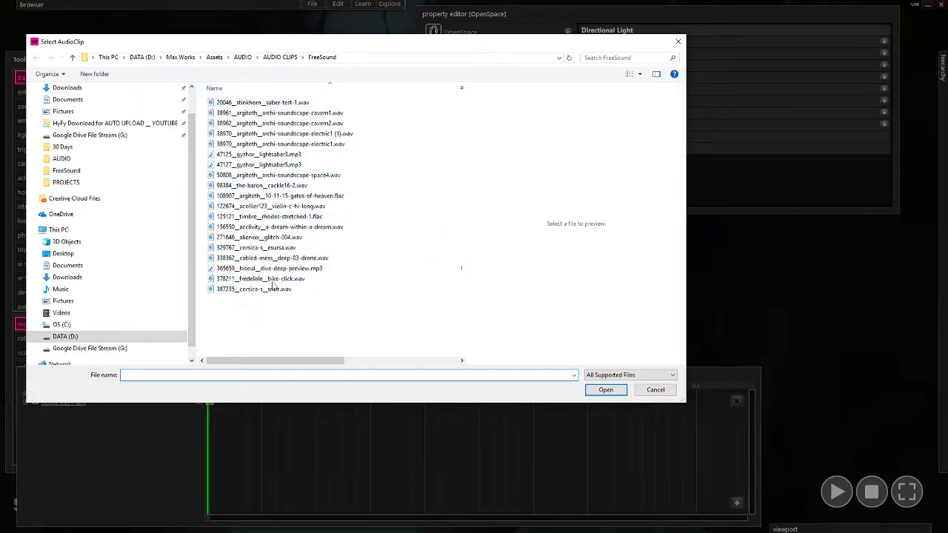
left_click(251, 186)
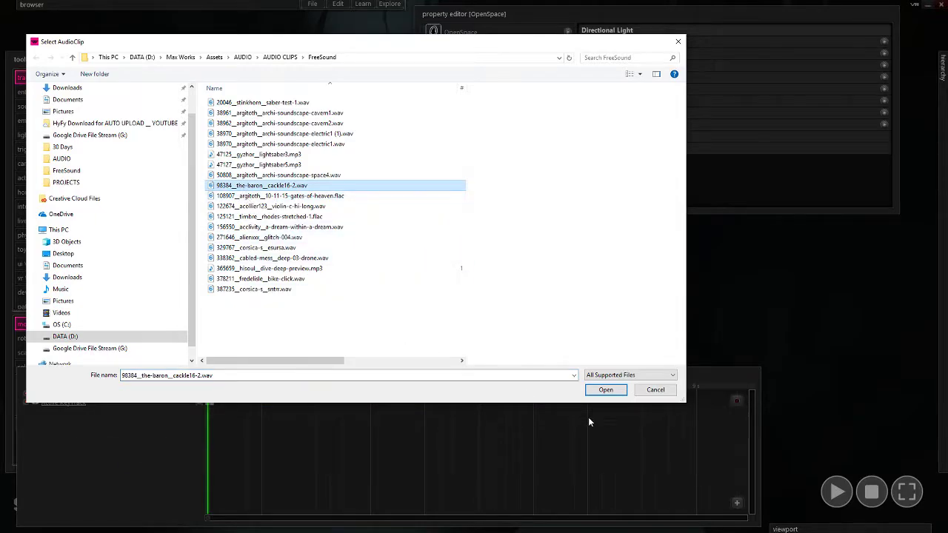
left_click(605, 390)
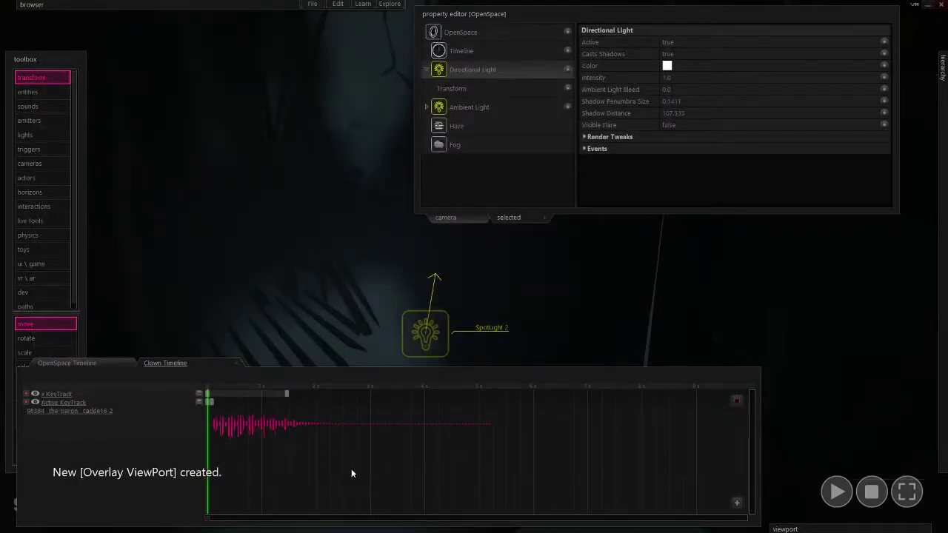
- Play the Clown Timeline with the cackle audio, rewind and replay it, then stop playback
key("space")
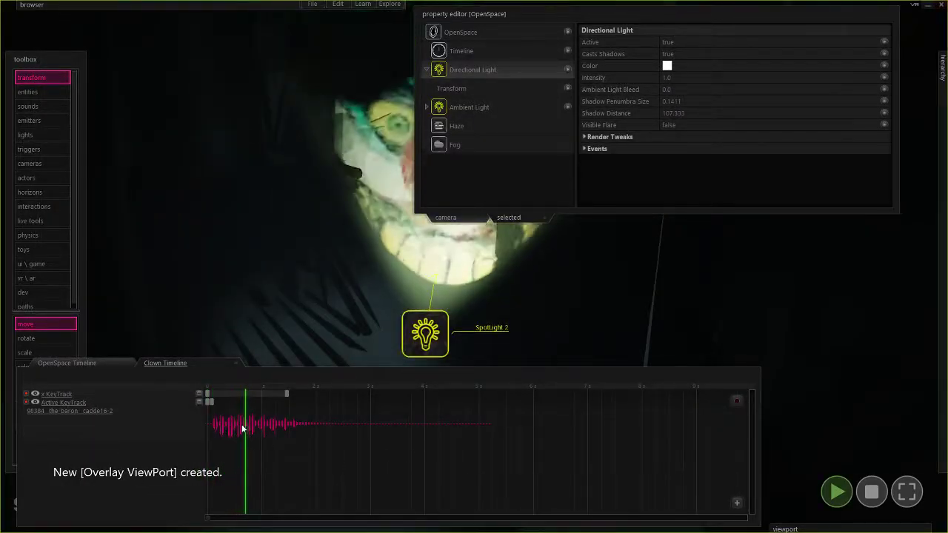
key("space")
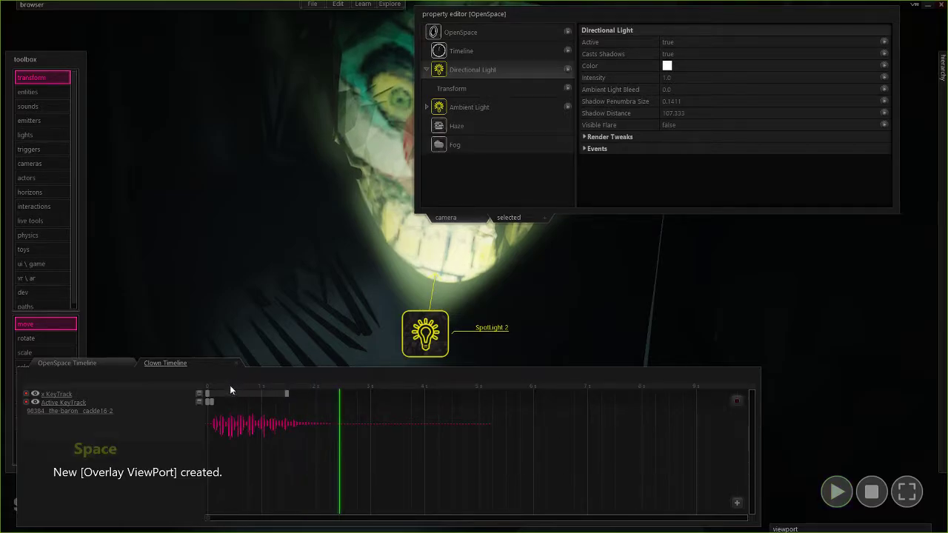
left_click(185, 382)
key("space")
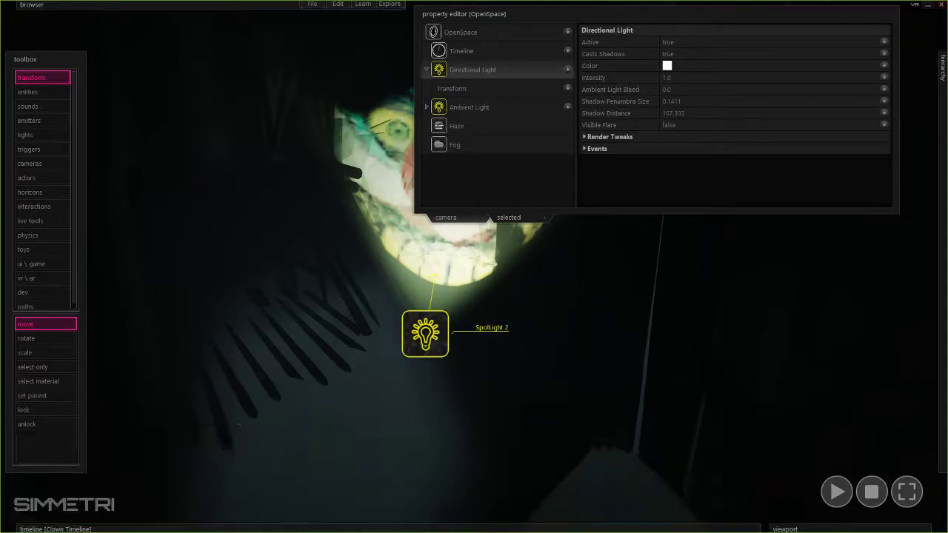
left_click(679, 428)
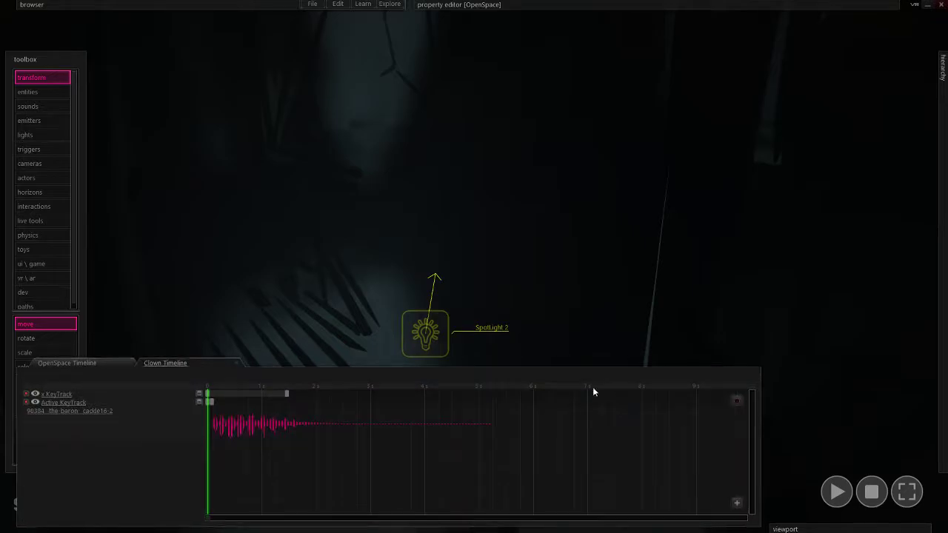
- Select the Clown Timeline among the OpenSpace timelines and set its Active property to false
mouse_move(362, 488)
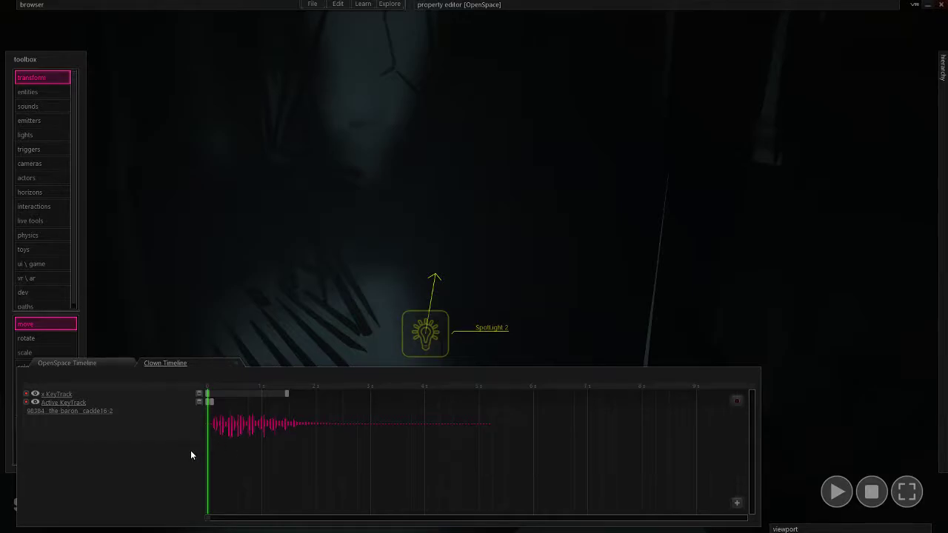
left_click(170, 364)
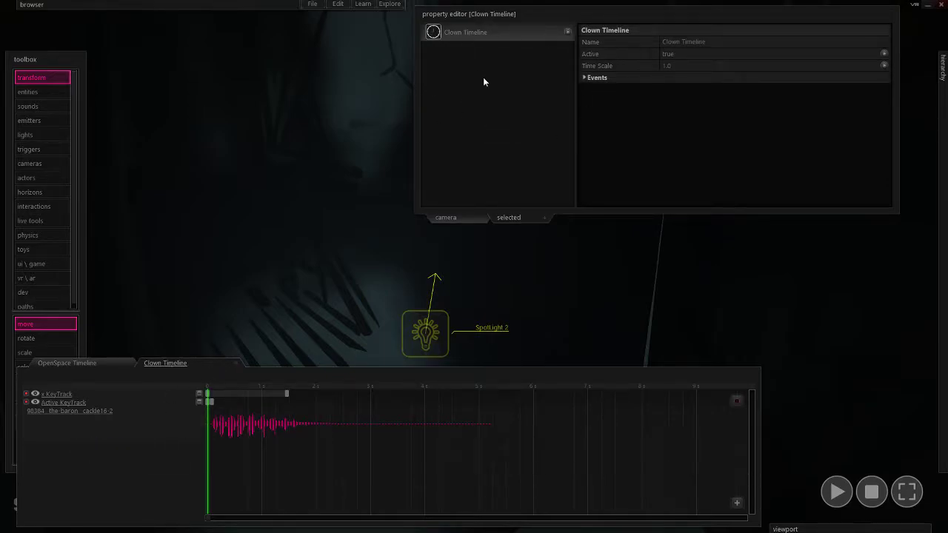
left_click(165, 5)
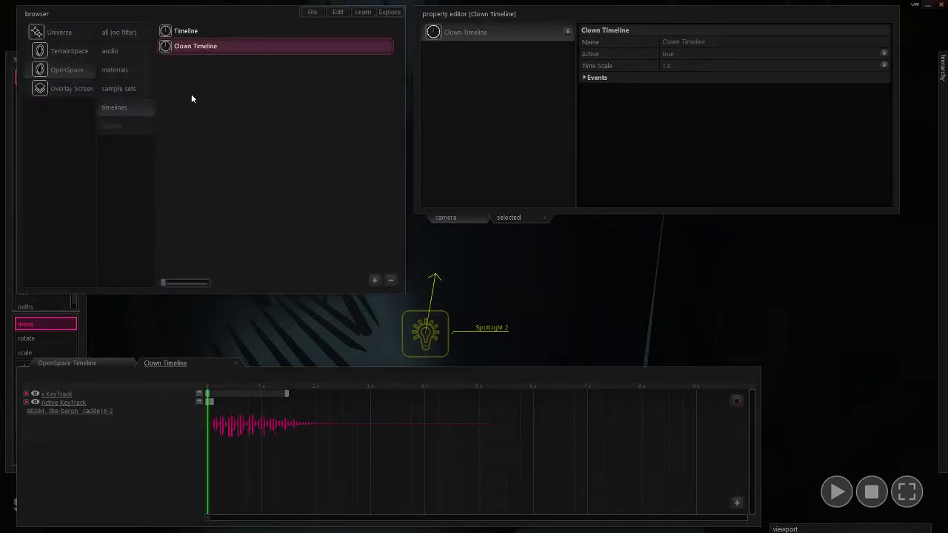
left_click(191, 95)
left_click(77, 71)
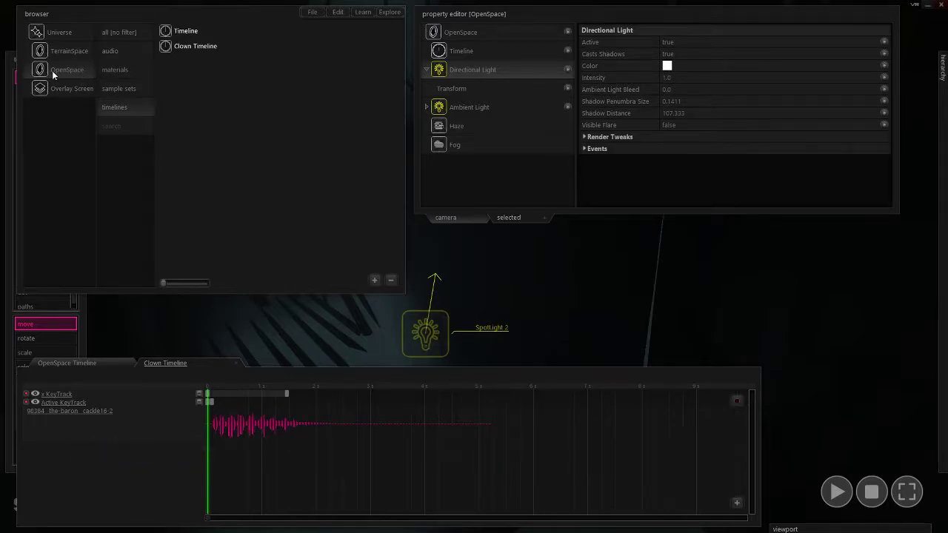
left_click(180, 46)
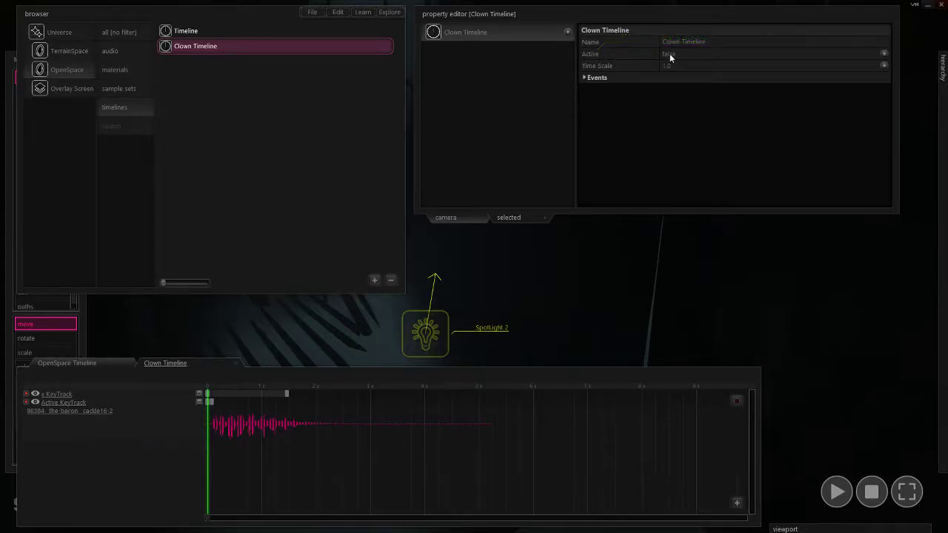
left_click(518, 12)
left_click(243, 9)
left_click(466, 5)
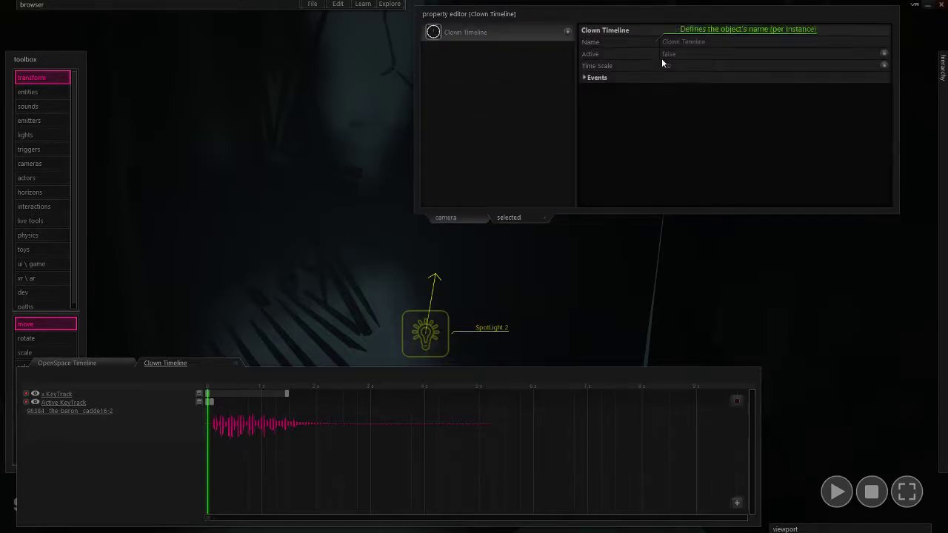
- Play the scene from the OpenSpace Timeline, activate the Clown Timeline during playback to test it, and stop the scene
left_click(97, 365)
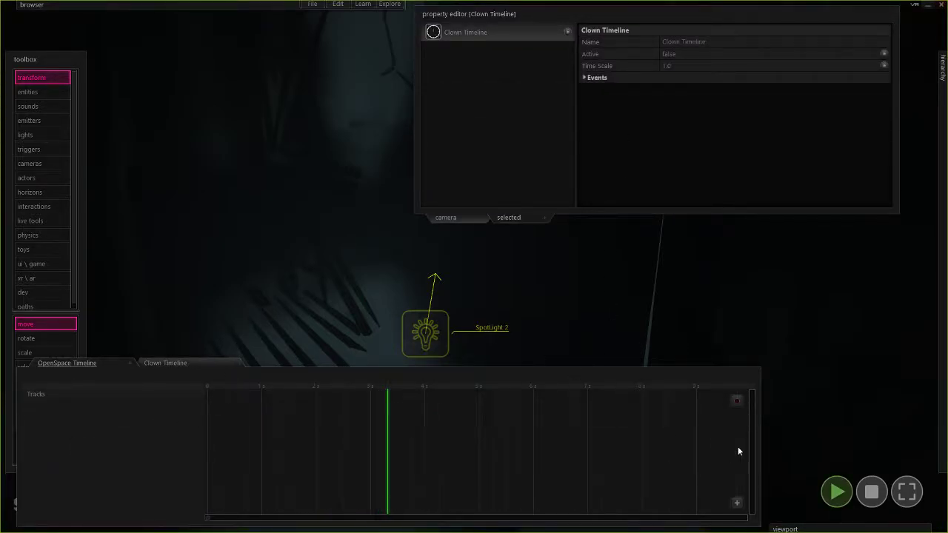
key("s")
right_click_drag(552, 284, 666, 282)
key("d")
key("a")
right_click_drag(474, 266, 299, 348)
key("ctrl")
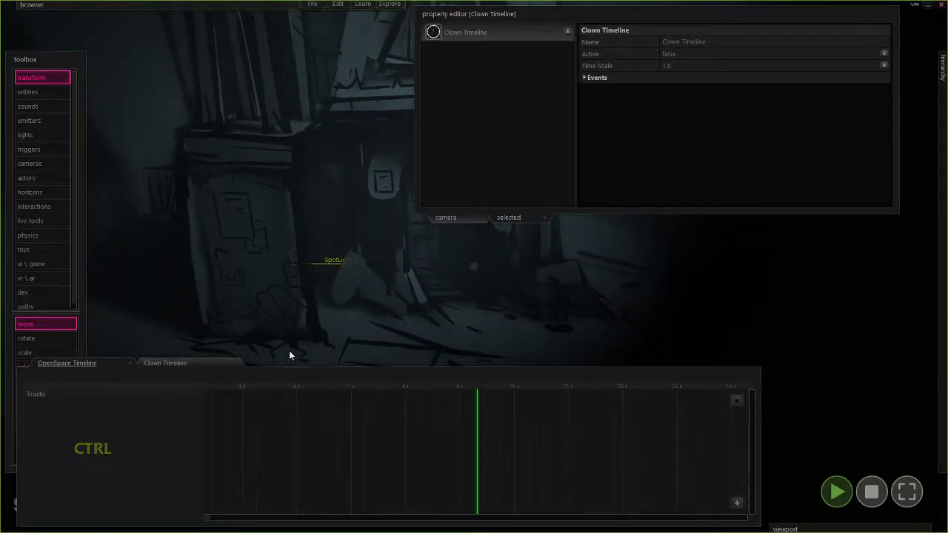
left_click(182, 360)
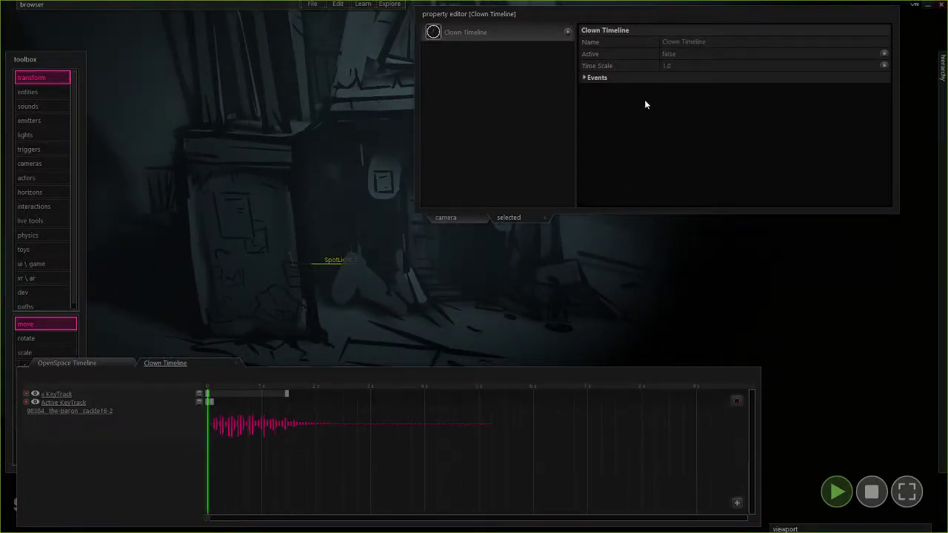
left_click(668, 55)
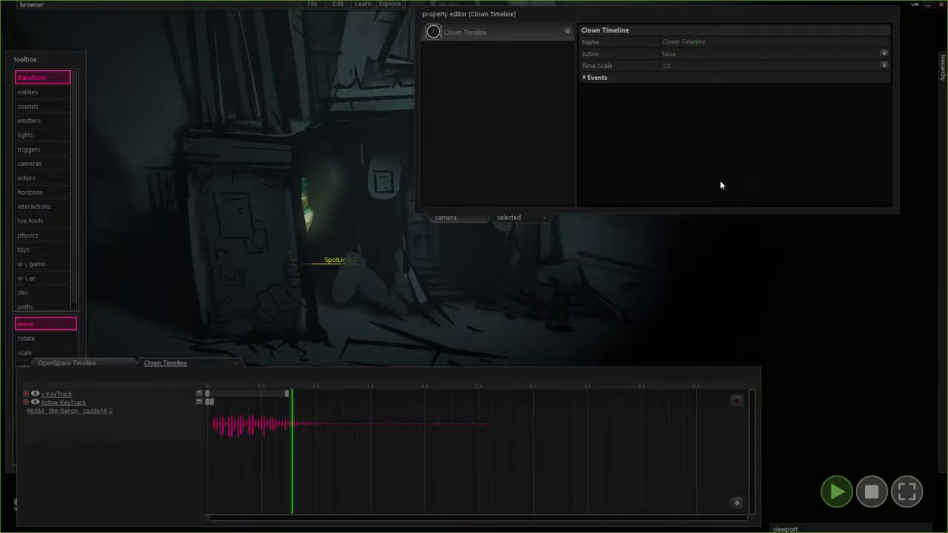
left_click(871, 492)
- Draw a box trigger on the floor in front of the house, near the entrance beside SpotLight 2
right_click_drag(564, 329, 576, 443)
key("d")
key("w")
key("e")
key("w")
key("s")
key("d")
key("w")
key("d")
key("s")
key("a")
key("d")
key("d")
key("s")
key("w")
key("d")
key("s")
key("d")
key("w")
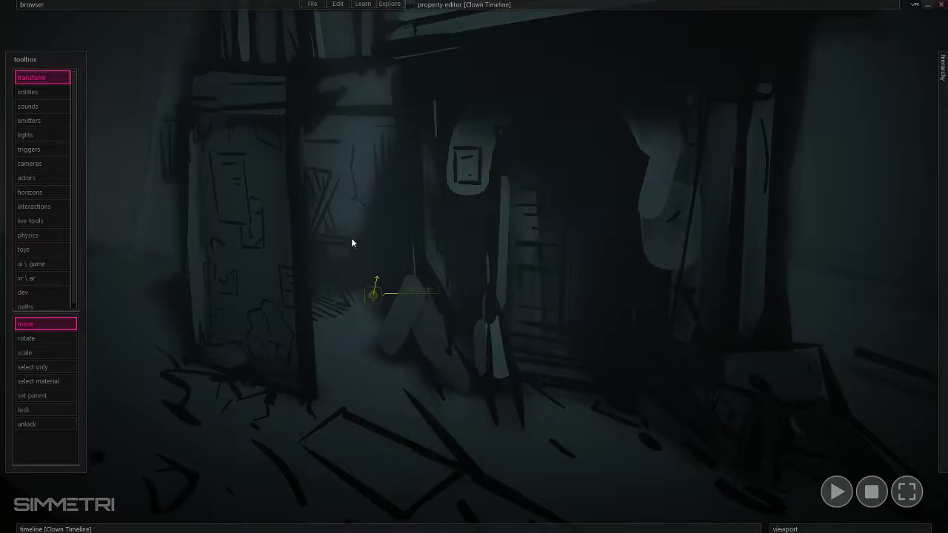
key("d")
right_click_drag(290, 315, 377, 367)
key("w")
key("a")
key("s")
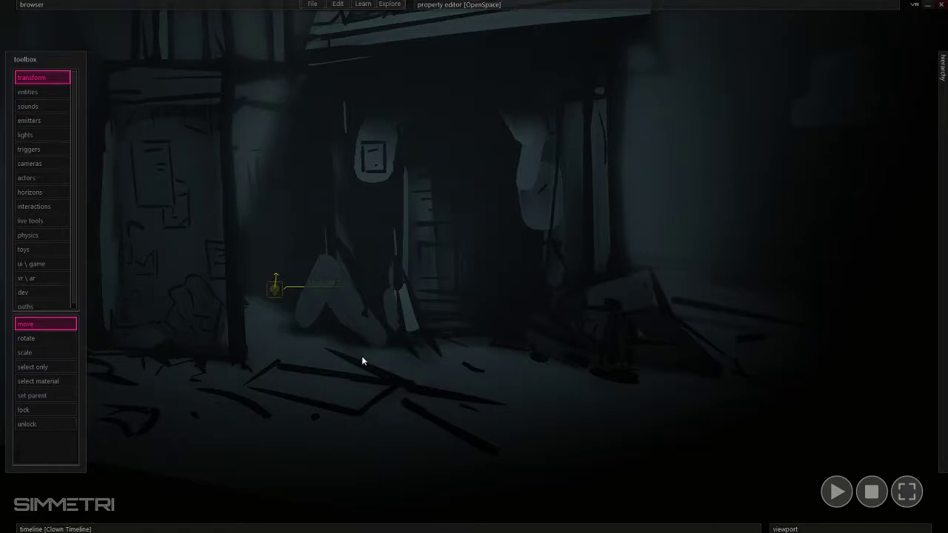
left_click(36, 151)
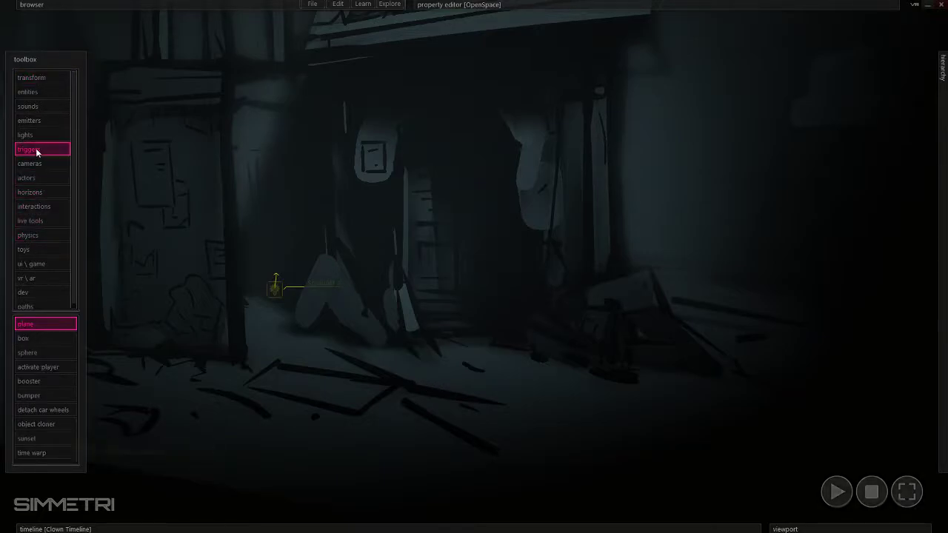
left_click(35, 339)
left_click(300, 400)
left_click_drag(300, 401, 468, 440)
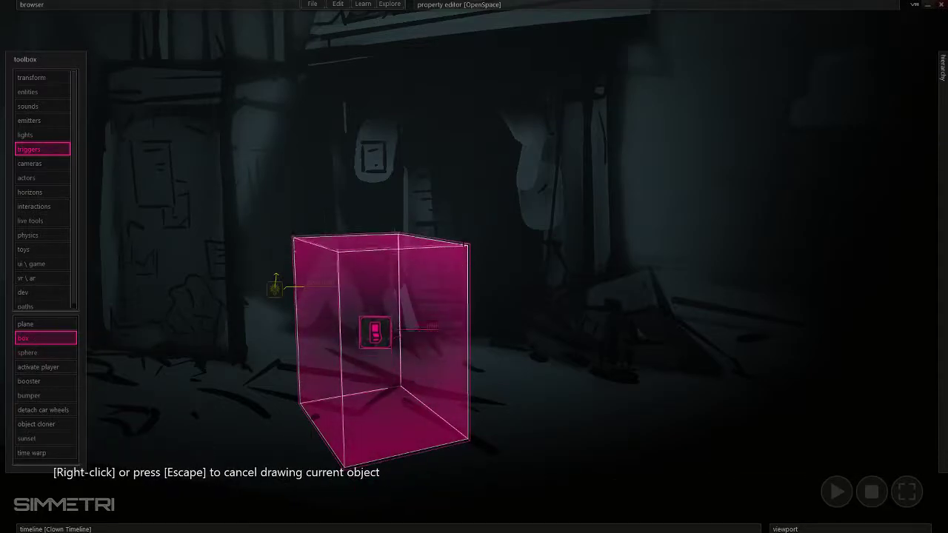
left_click(373, 400)
key("Escape")
- Move the box trigger back from the open floor into the passage leading to the clown's spotlight
key("d")
right_click_drag(372, 400, 333, 340)
key("e")
key("w")
left_click_drag(333, 340, 165, 151)
right_click_drag(166, 151, 217, 164, "ctrl")
key("d")
key("w")
key("e")
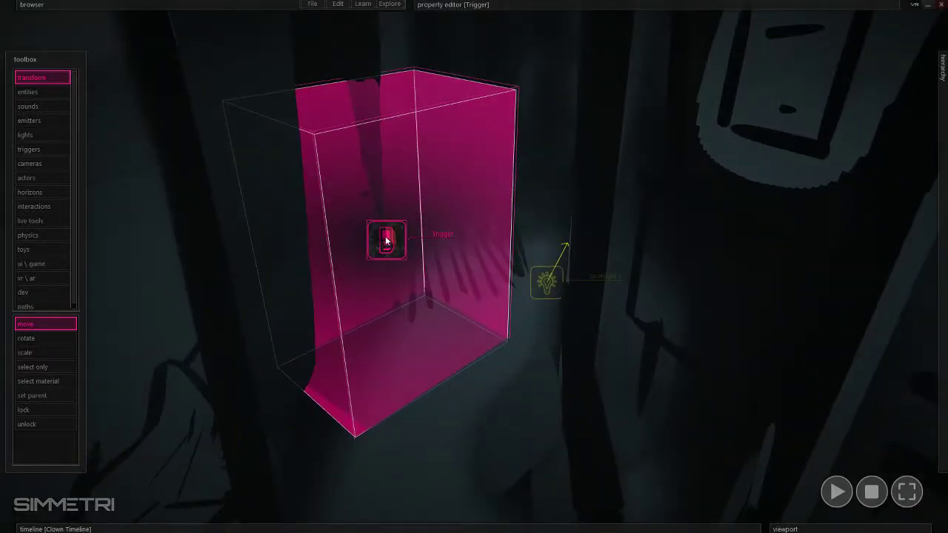
left_click_drag(386, 252, 332, 240)
- Shift the box trigger closer to SpotLight 2, checking its placement from above
key("s")
right_click_drag(333, 240, 573, 353)
key("e")
key("w")
key("e")
key("w")
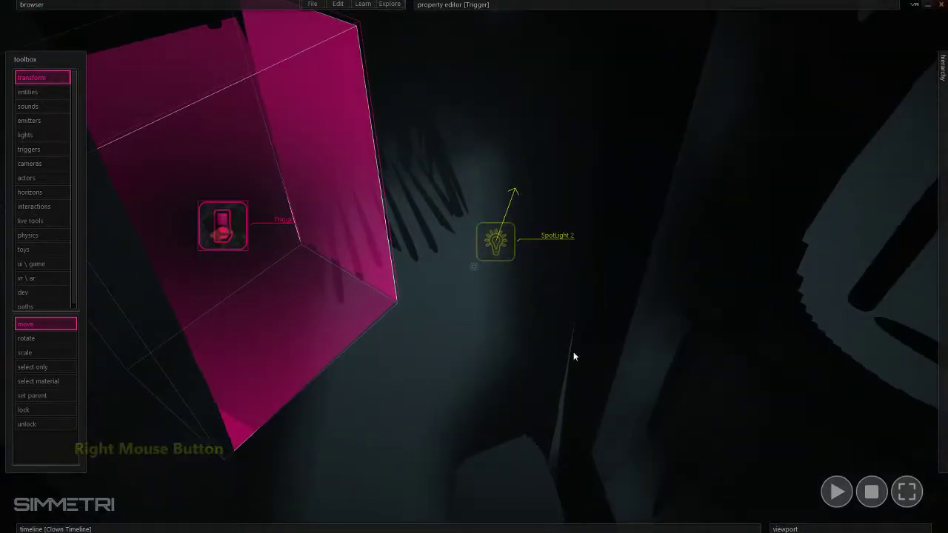
key("s")
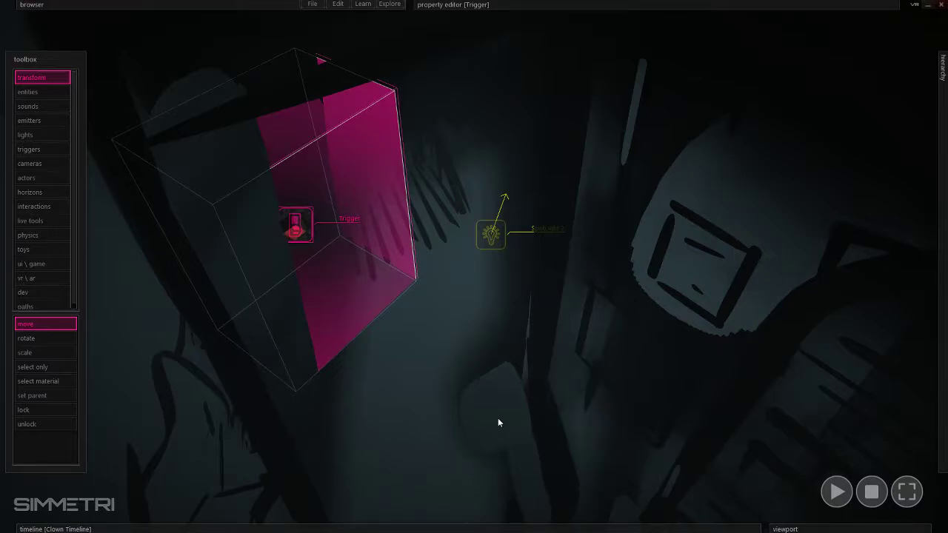
left_click_drag(297, 235, 364, 275)
- Adjust the trigger's BoxShape y dimension and enlarge its z dimension to about 1.37
left_click(30, 352)
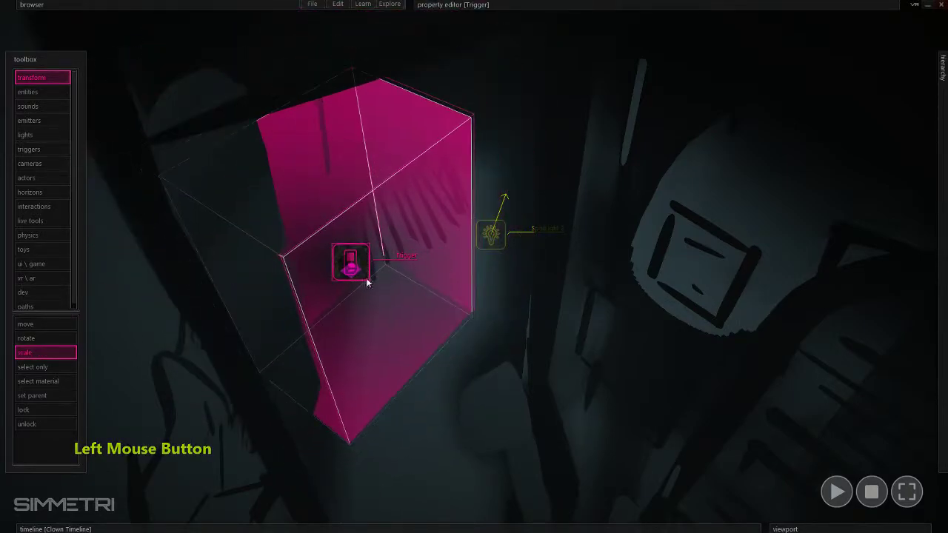
mouse_move(452, 6)
left_click(492, 71)
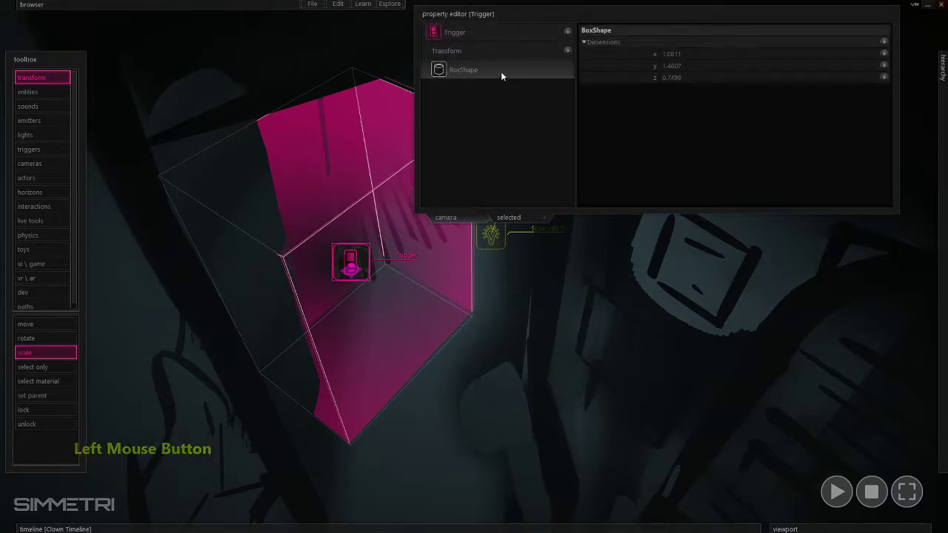
left_click_drag(704, 66, 722, 79)
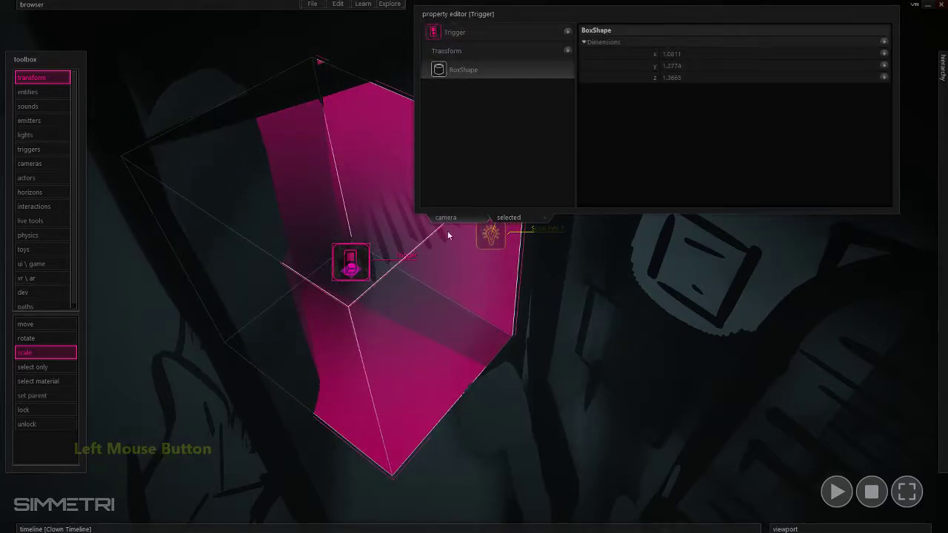
- Reposition the trigger across the entrance and increase its BoxShape y dimension so that it spans the opening's height
left_click(25, 324)
left_click_drag(349, 273, 367, 283)
right_click_drag(368, 283, 367, 230, "ctrl")
right_click_drag(390, 305, 425, 330, "ctrl")
key("s")
left_click_drag(705, 65, 729, 66)
left_click_drag(373, 416, 374, 326)
key("s")
right_click_drag(375, 326, 405, 356)
left_click_drag(700, 65, 711, 5)
- Inspect the box trigger's fit across the house entrance, from close up and from farther back
key("w")
key("d")
right_click_drag(473, 267, 474, 266)
key("e")
key("w")
key("s")
key("ctrl")
key("s")
key("a")
key("ctrl")
right_click_drag(474, 266, 474, 267, "ctrl")
right_click_drag(567, 260, 567, 261)
right_click_drag(474, 267, 474, 266)
right_click_drag(259, 322, 259, 322)
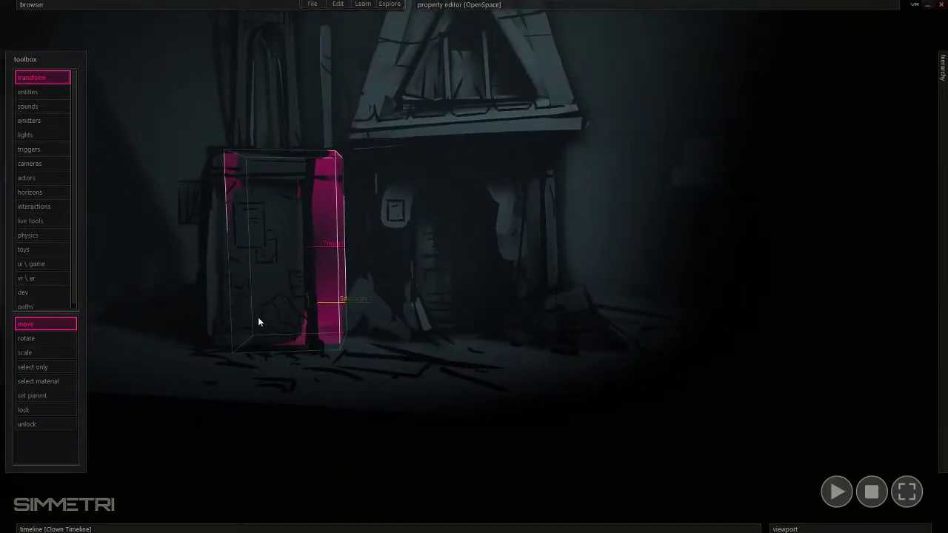
- Place a blank VR rig on the floor in front of the house
scroll(34, 203, "down", 1)
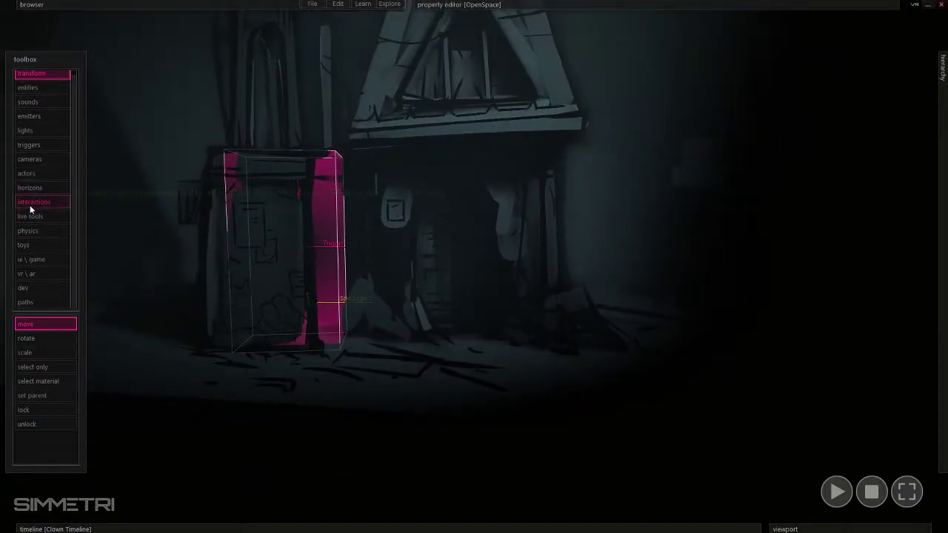
left_click(42, 277)
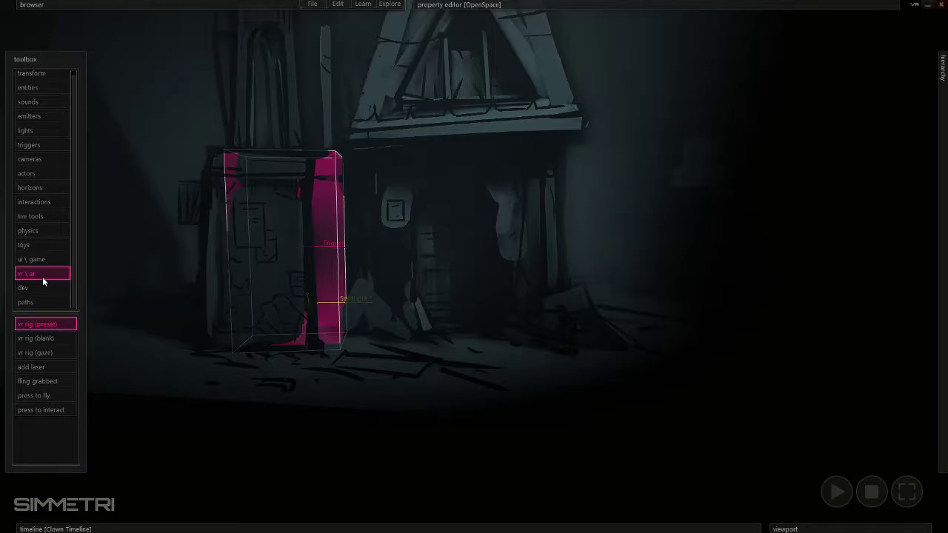
left_click(36, 337)
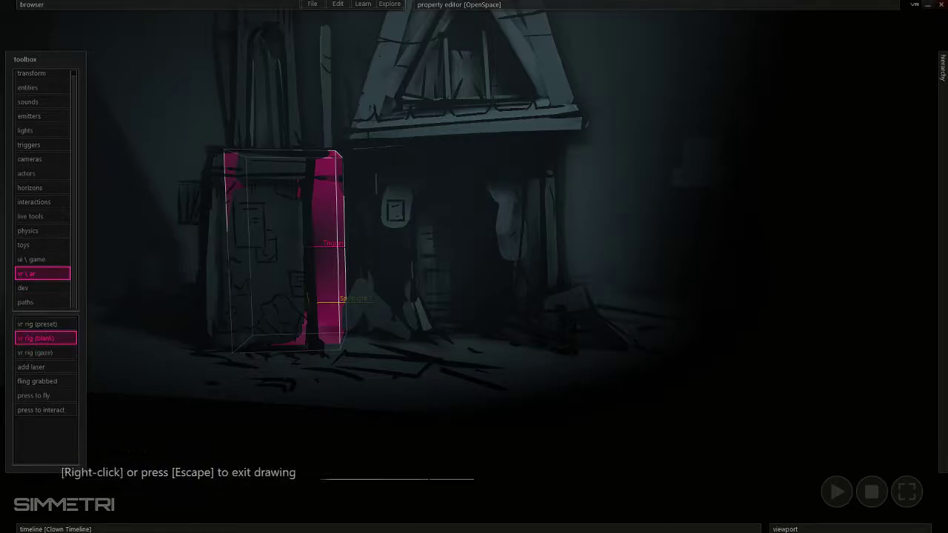
left_click(493, 360)
right_click(487, 403)
- Move the VR rig back across the open floor, farther from the house and the trigger
key("s")
right_click_drag(506, 365, 506, 365)
left_click(492, 347)
left_click_drag(492, 349, 556, 511)
key("s")
right_click_drag(556, 510, 556, 518)
right_click_drag(506, 349, 506, 350)
left_click_drag(507, 350, 484, 435)
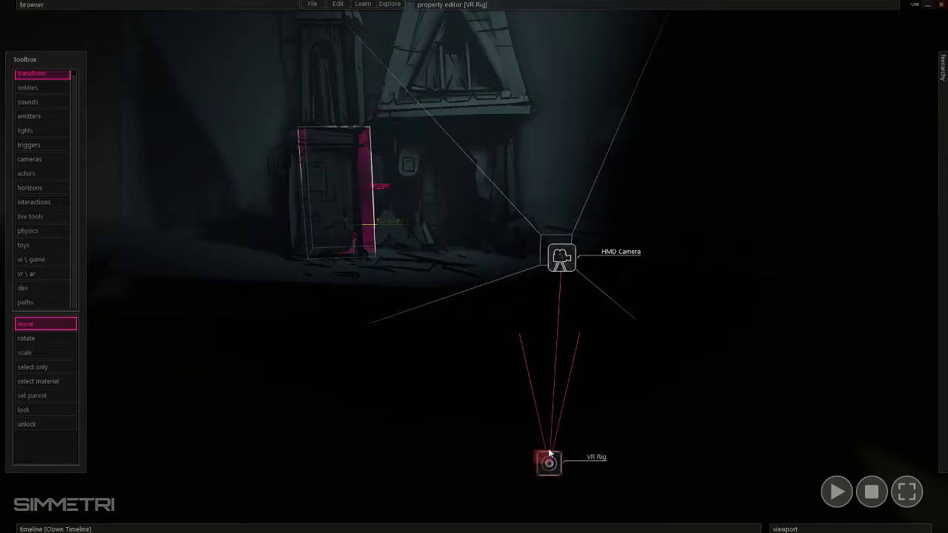
right_click_drag(522, 358, 523, 358)
key("s")
left_click_drag(516, 384, 558, 398)
right_click_drag(558, 398, 611, 299)
key("w")
key("d")
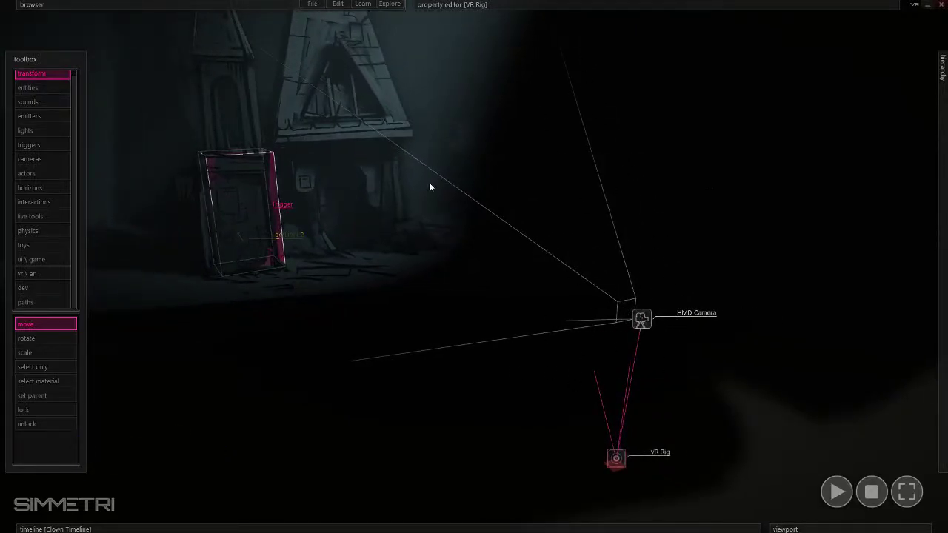
- Check the VR rig's position and facing relative to the house entrance, keeping the rig selected
right_click_drag(427, 329, 428, 329)
key("d")
key("s")
key("w")
key("e")
key("s")
key("e")
key("w")
left_click(747, 372)
left_click(550, 511)
- Add press-to-fly control to the Index Trigger of the VR Rig's Left Hand and leave the tool
left_click(52, 276)
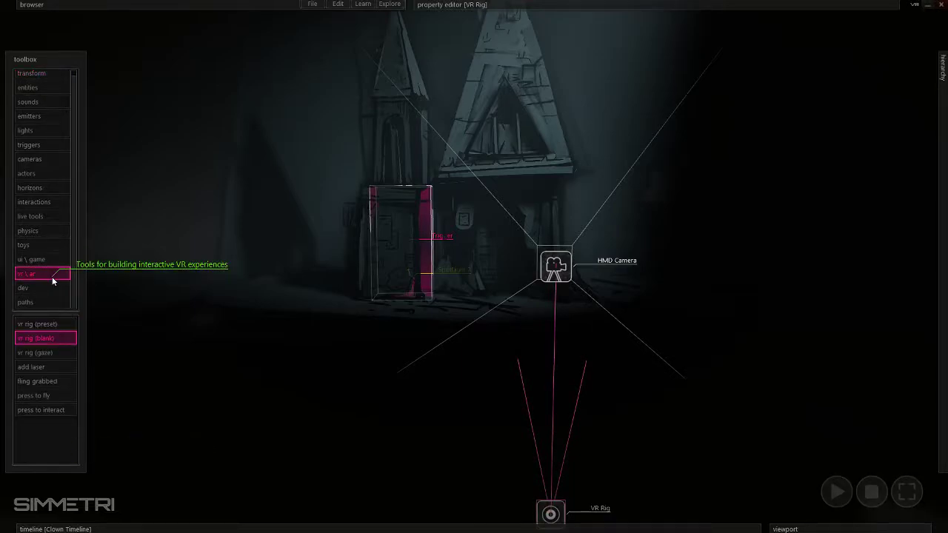
left_click(44, 394)
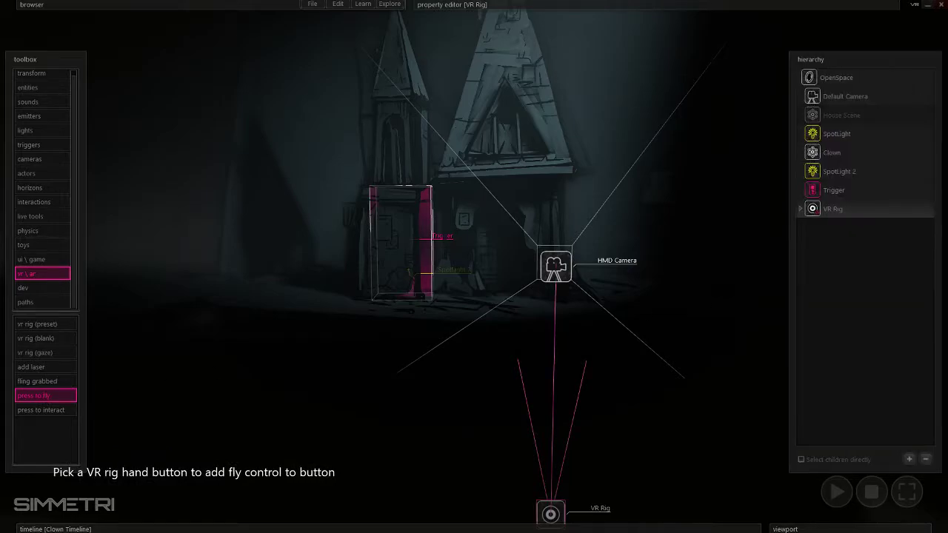
left_click(800, 209)
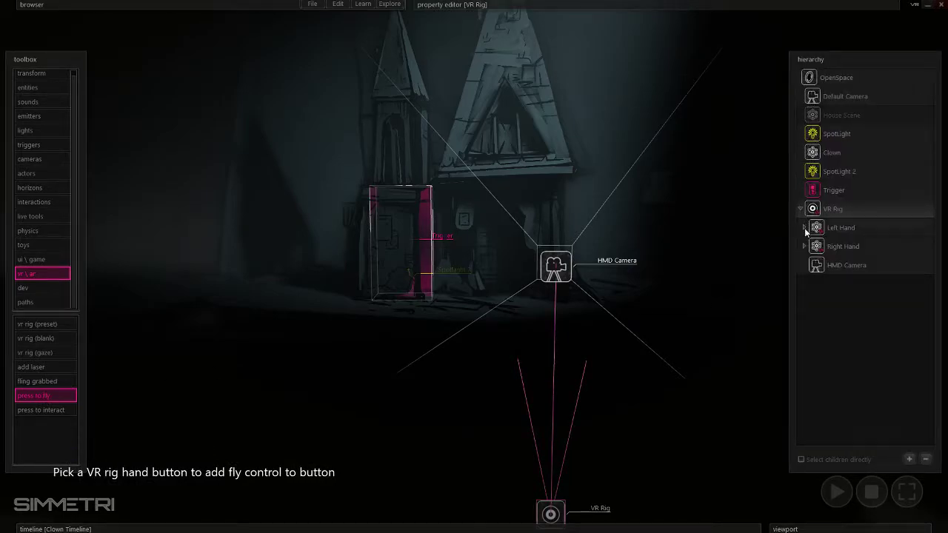
left_click(804, 228)
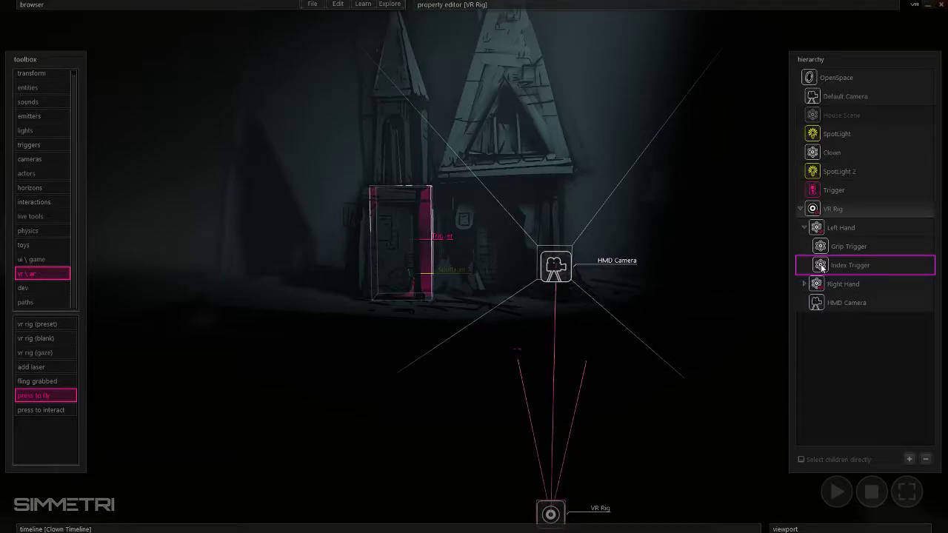
left_click(821, 266)
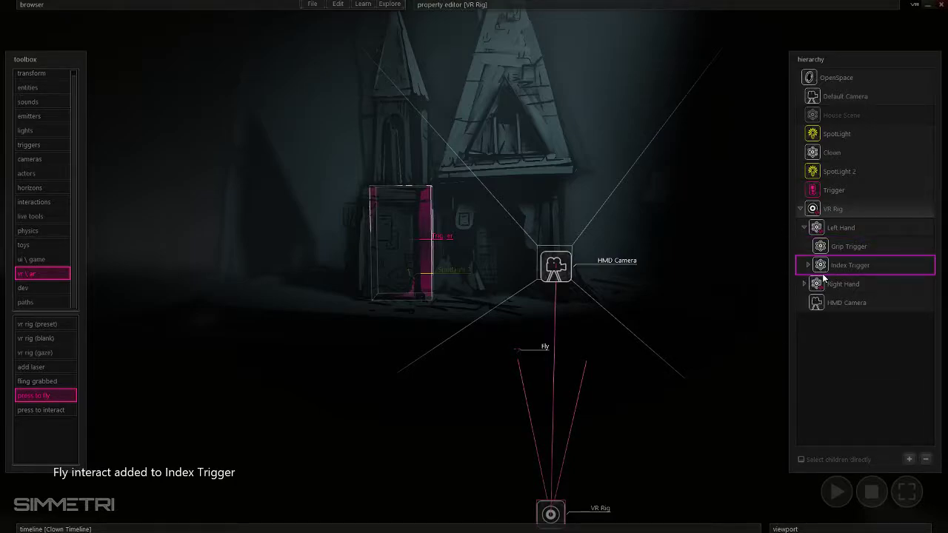
key("Escape")
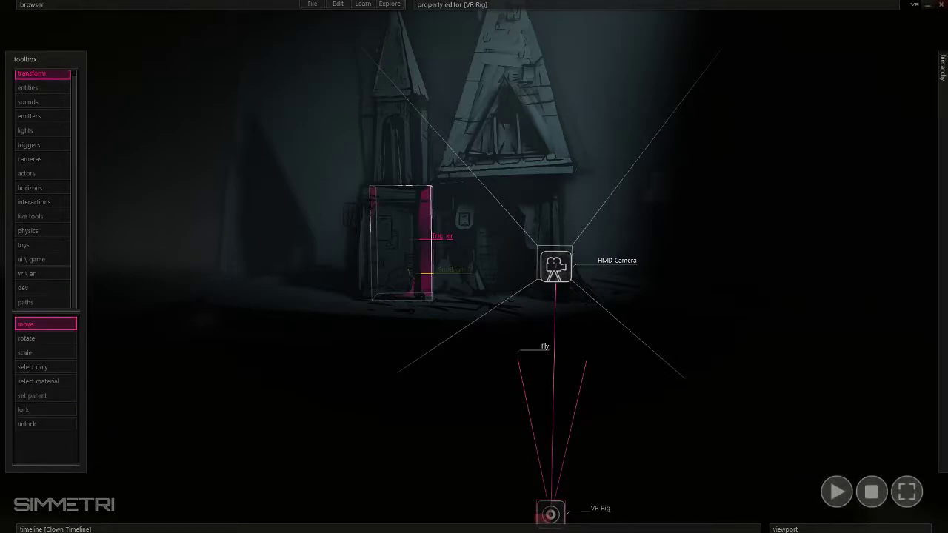
- Examine the VR rig and its HMD Camera in relation to the trigger from several viewpoints
key("d")
right_click_drag(826, 73, 685, 271)
key("s")
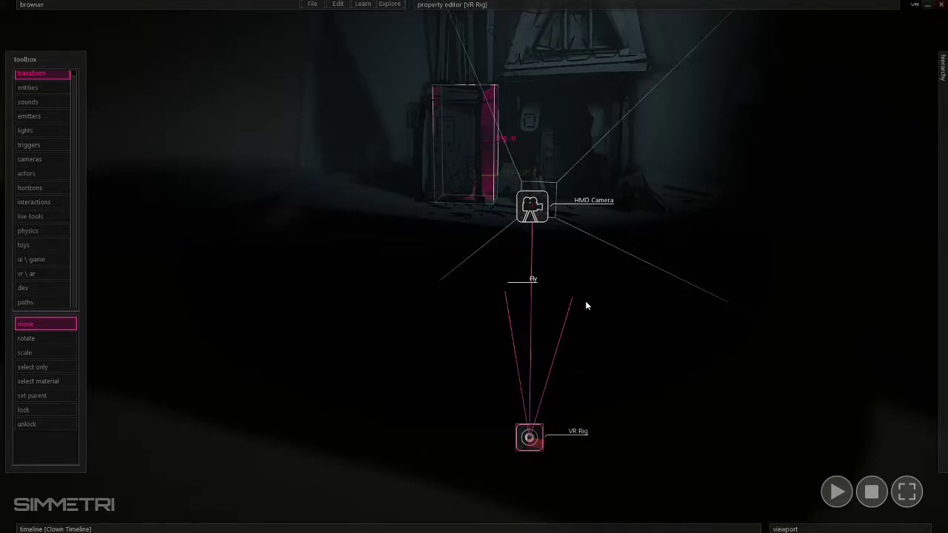
key("d")
right_click_drag(518, 179, 581, 268)
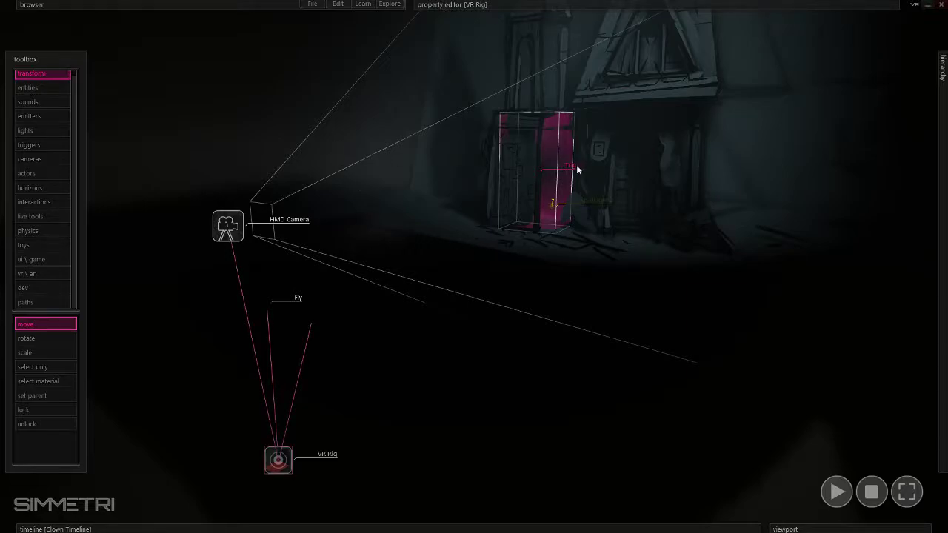
left_click_drag(275, 162, 221, 245)
left_click(228, 231)
right_click_drag(545, 180, 473, 267)
key("s")
key("a")
left_click(323, 151)
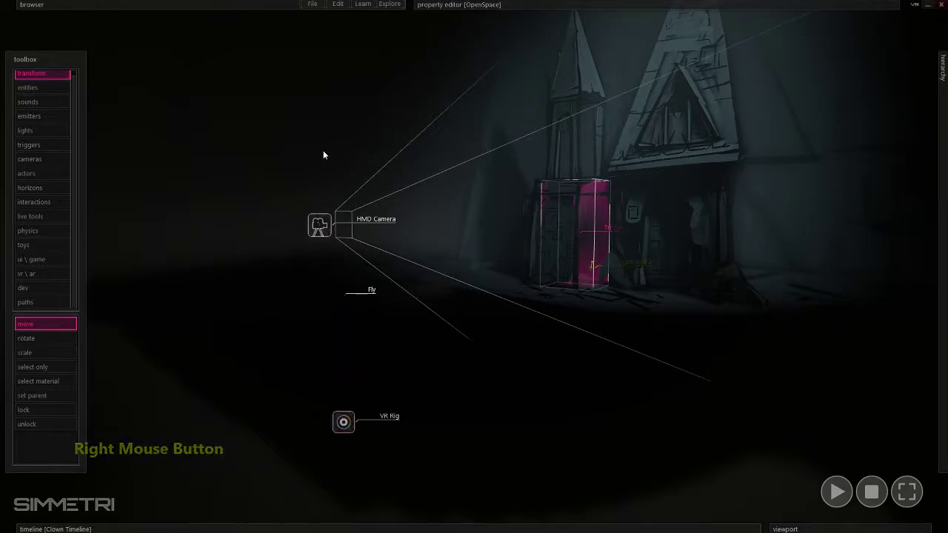
- Select the VR Rig and view the list of components that can be added to it
left_click(324, 226)
mouse_move(477, 3)
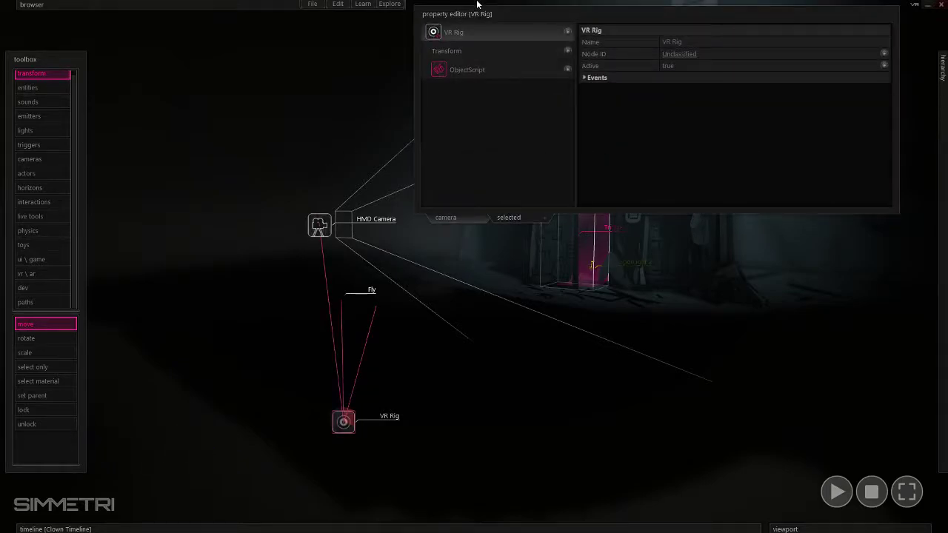
left_click(567, 32)
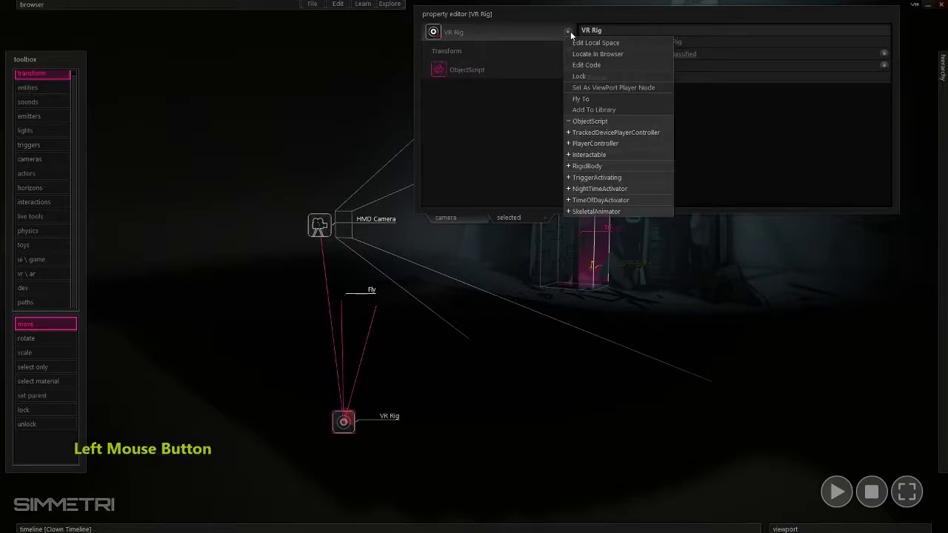
left_click(527, 90)
- Draw a tall, narrow box entity on the open floor between the VR rig and the house
left_click(40, 87)
left_click(531, 508)
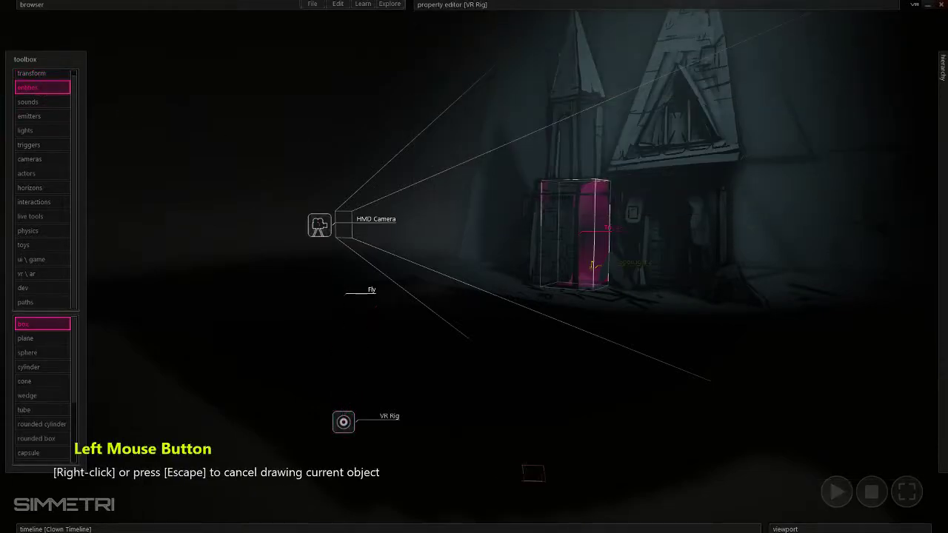
left_click(533, 250)
right_click(533, 252)
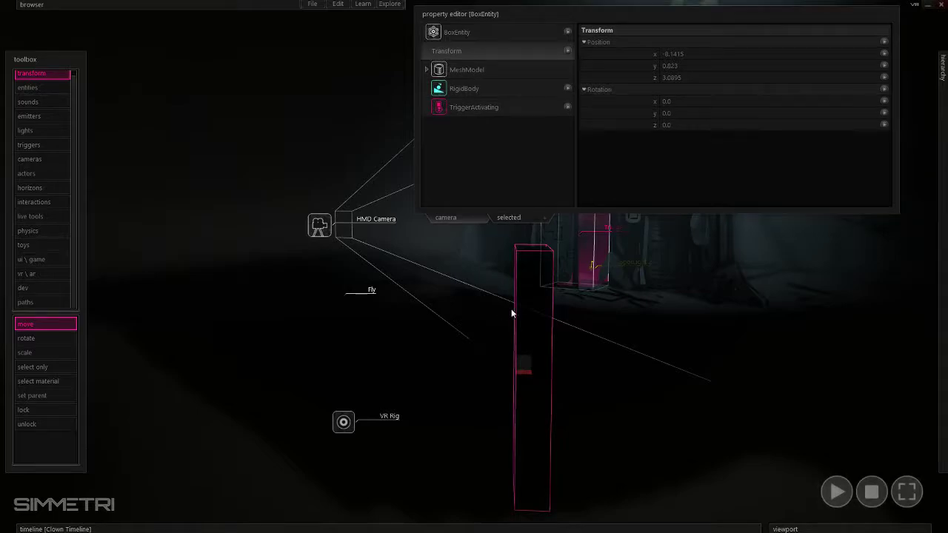
- Inspect the box entity's TriggerActivating component and delete the box
left_click(544, 264)
left_click(544, 268)
left_click(539, 394)
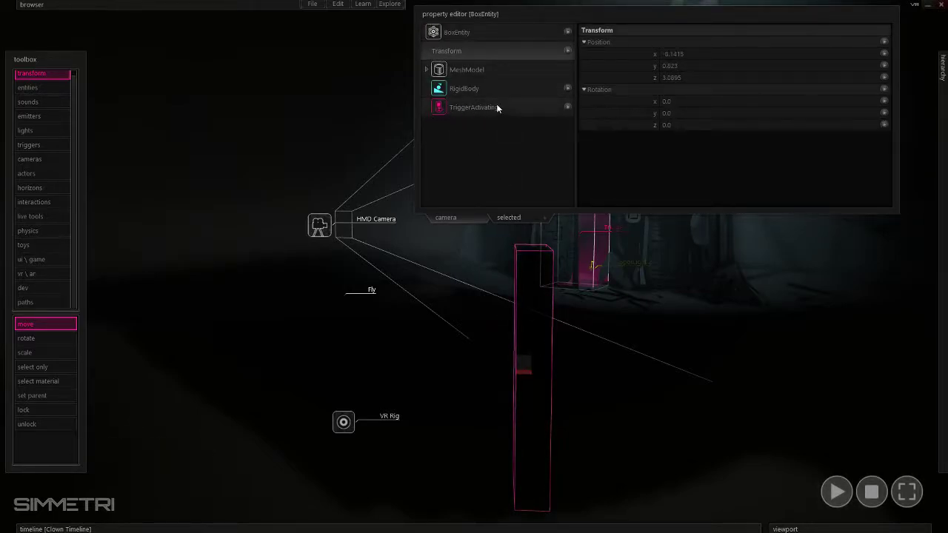
left_click(457, 109)
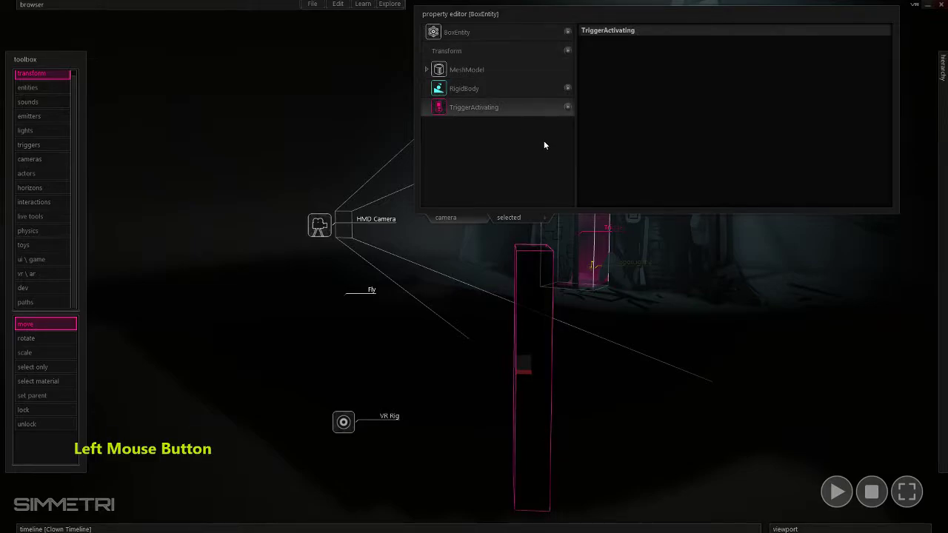
left_click(537, 335)
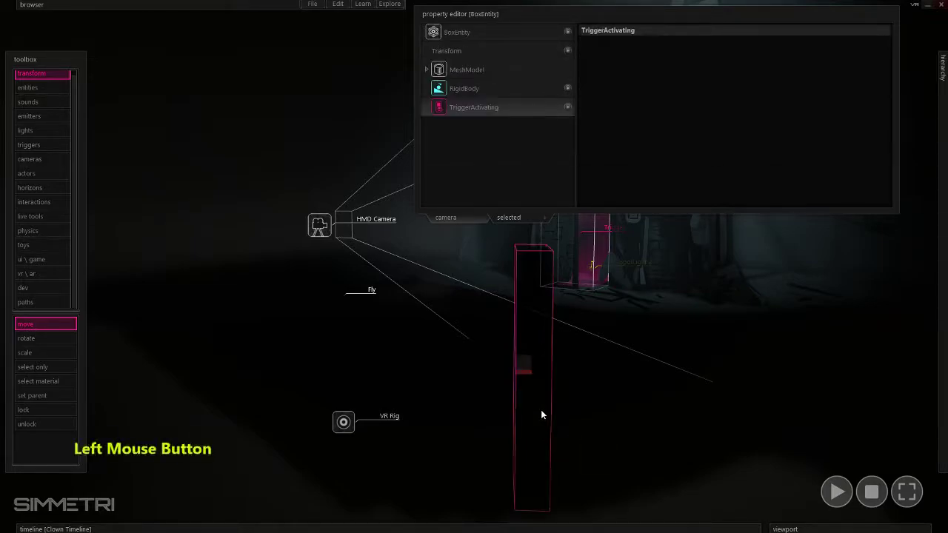
key("Delete")
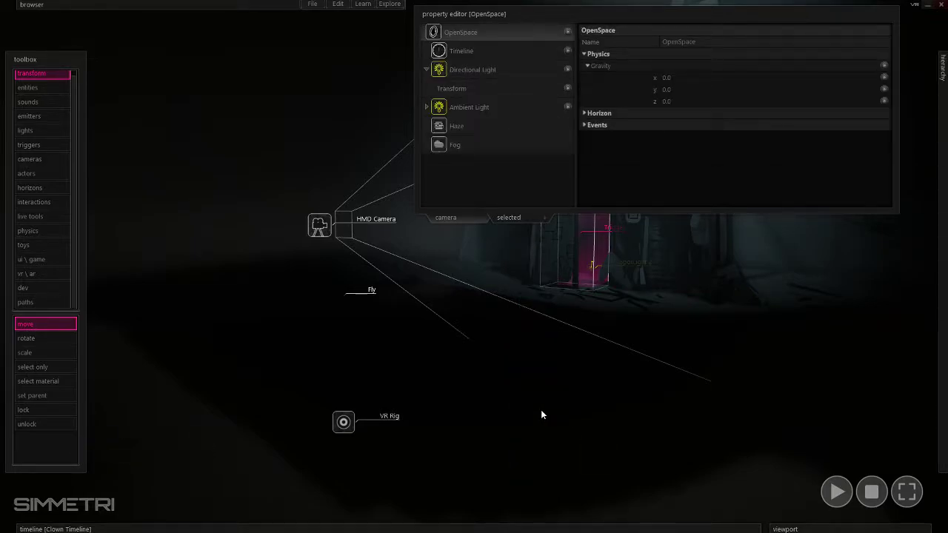
- Select the HMD Camera inside the VR Rig and view its properties and components
left_click(595, 10)
key("d")
key("w")
right_click_drag(626, 372, 607, 404)
key("s")
key("w")
key("s")
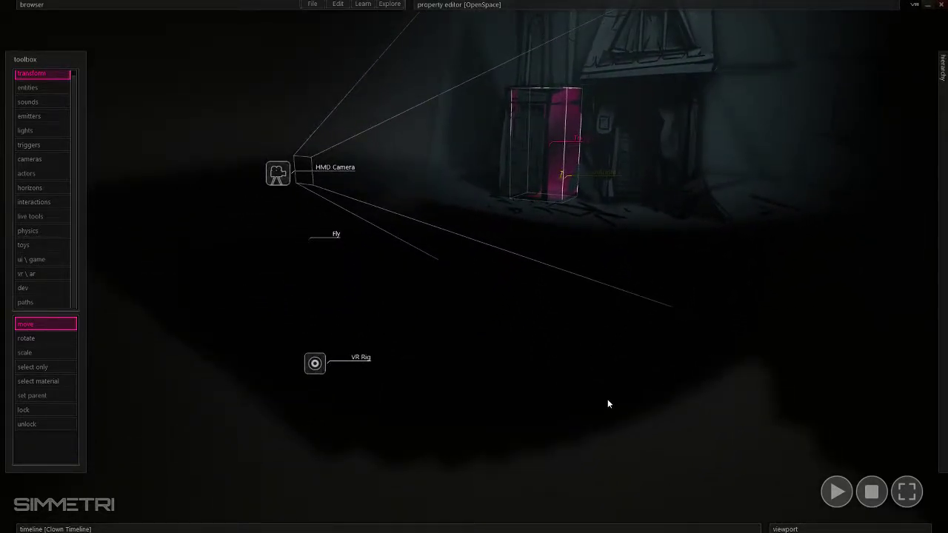
left_click(284, 178)
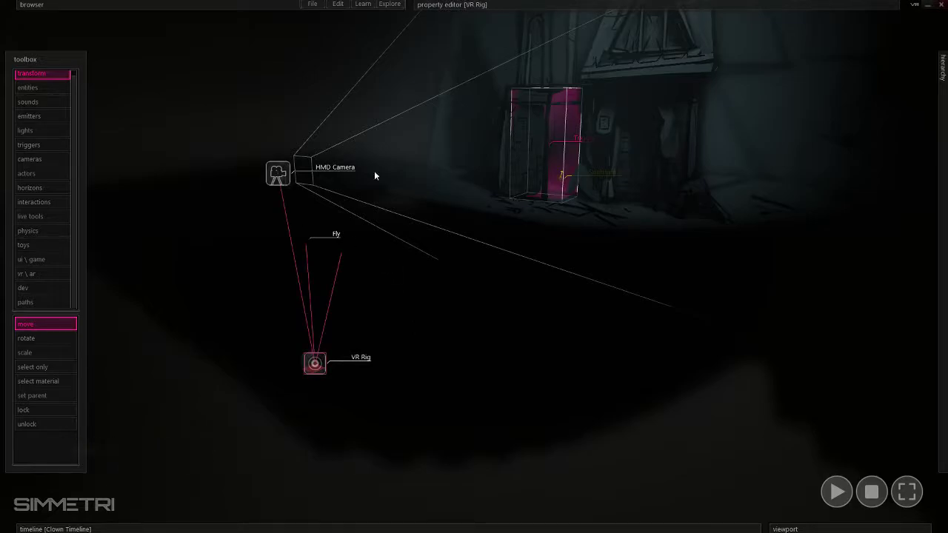
mouse_move(944, 249)
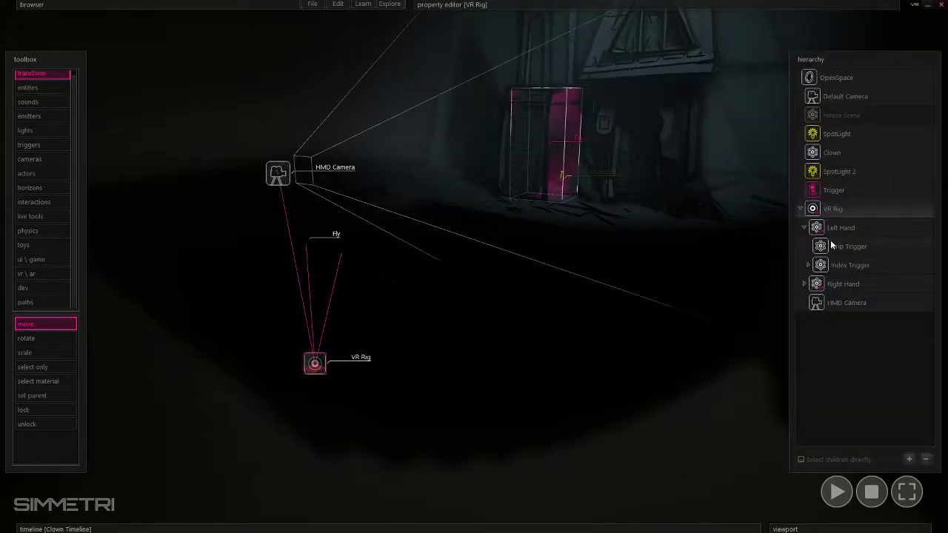
left_click(860, 302)
mouse_move(552, 6)
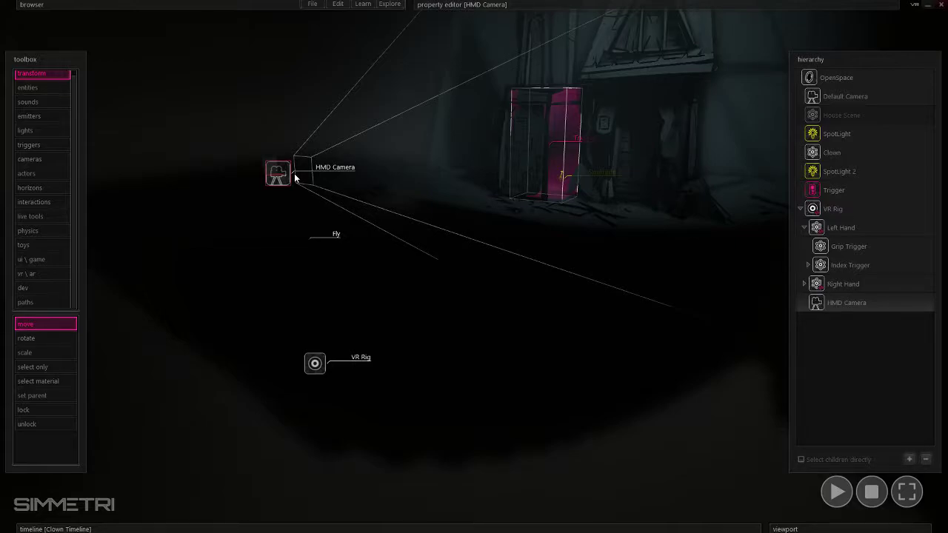
mouse_move(474, 4)
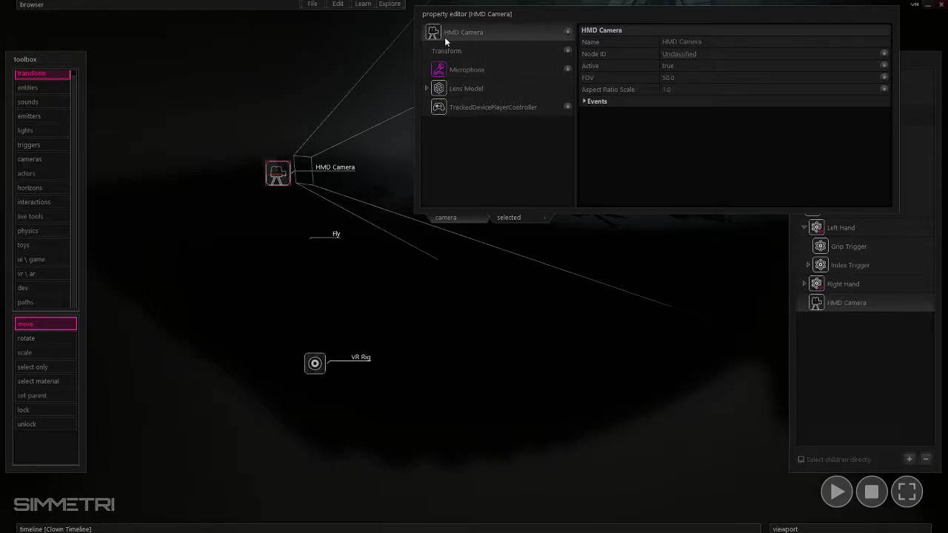
- Select the parent VR Rig and view its components for comparison with the HMD Camera
left_click(315, 362)
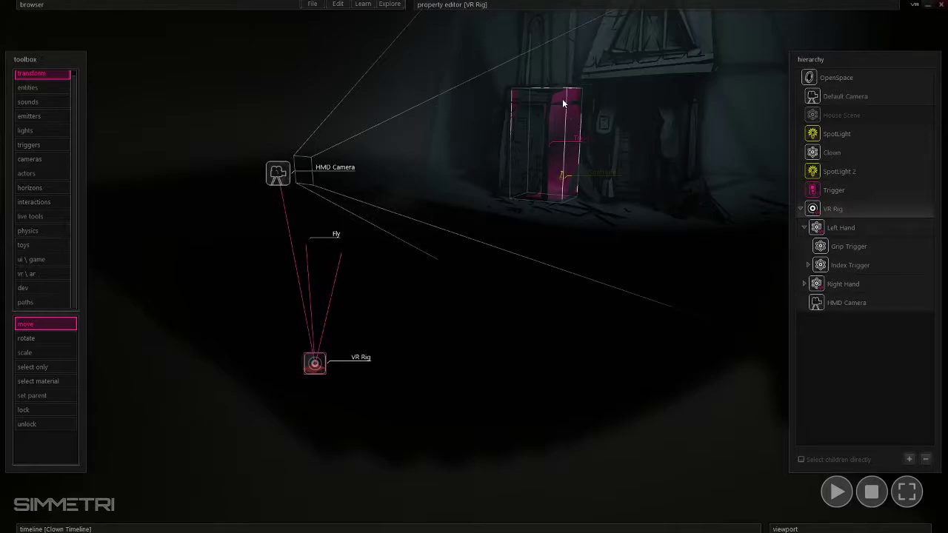
left_click(288, 168)
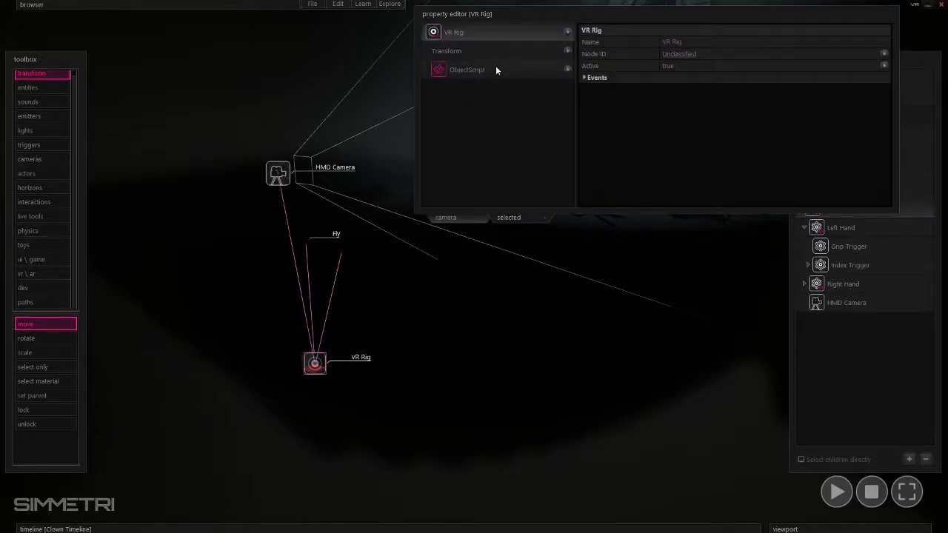
left_click(601, 307)
- Add a TriggerActivating component to the HMD Camera and open the component's properties
left_click(281, 170)
left_click(818, 302)
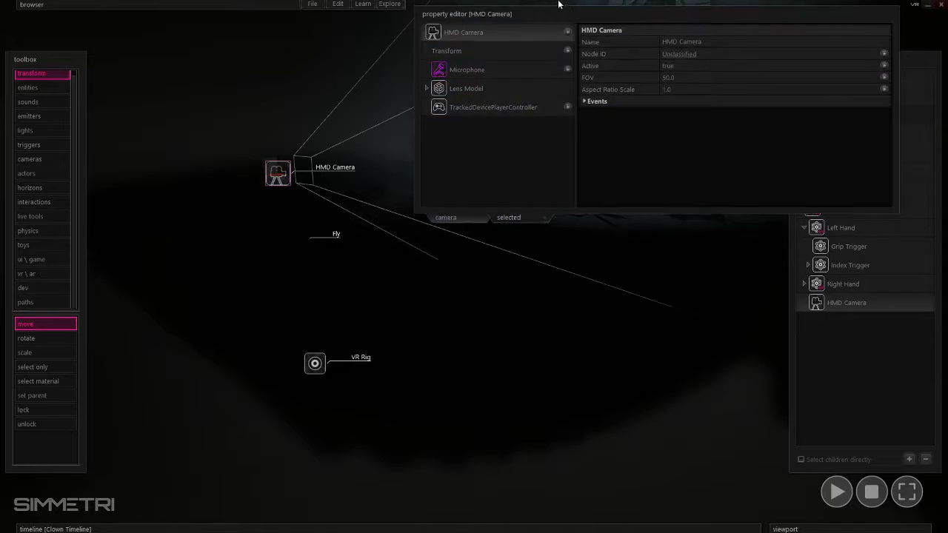
left_click(567, 34)
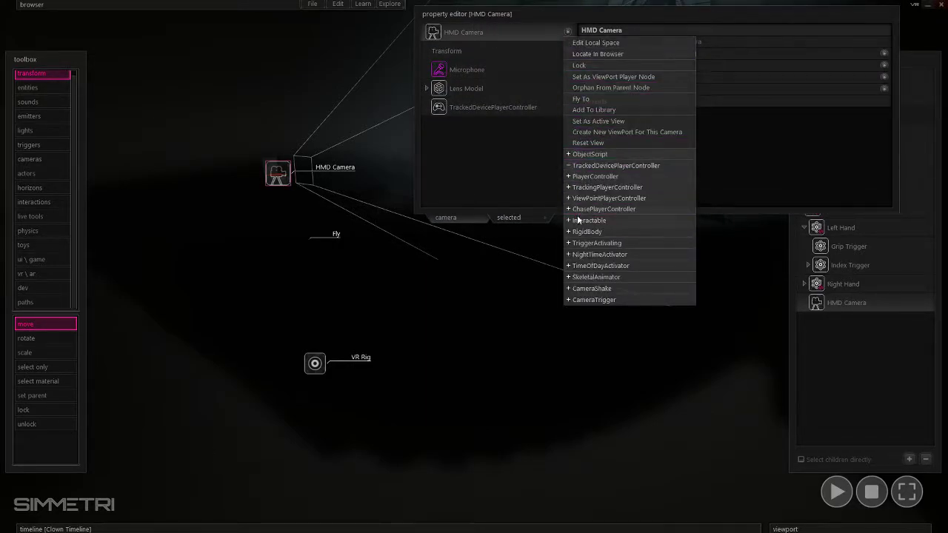
left_click(626, 243)
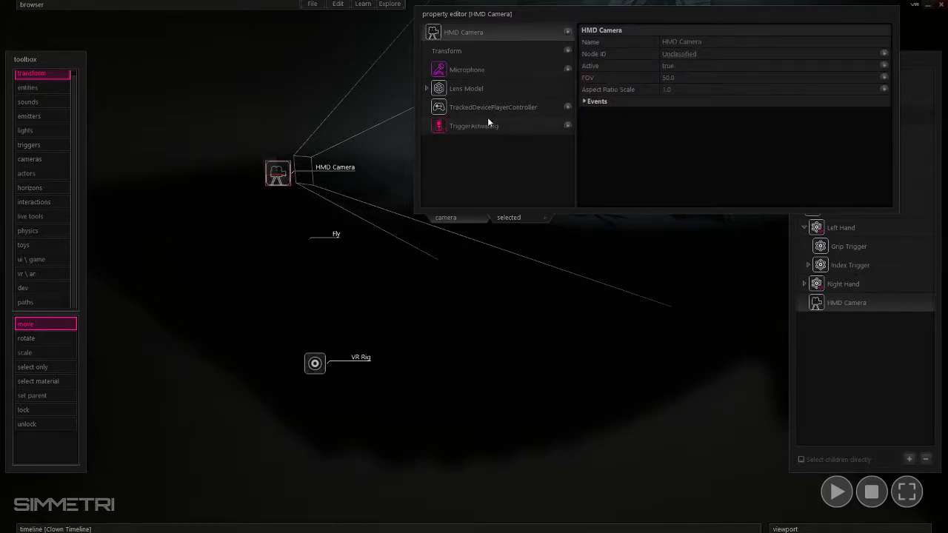
left_click(455, 126)
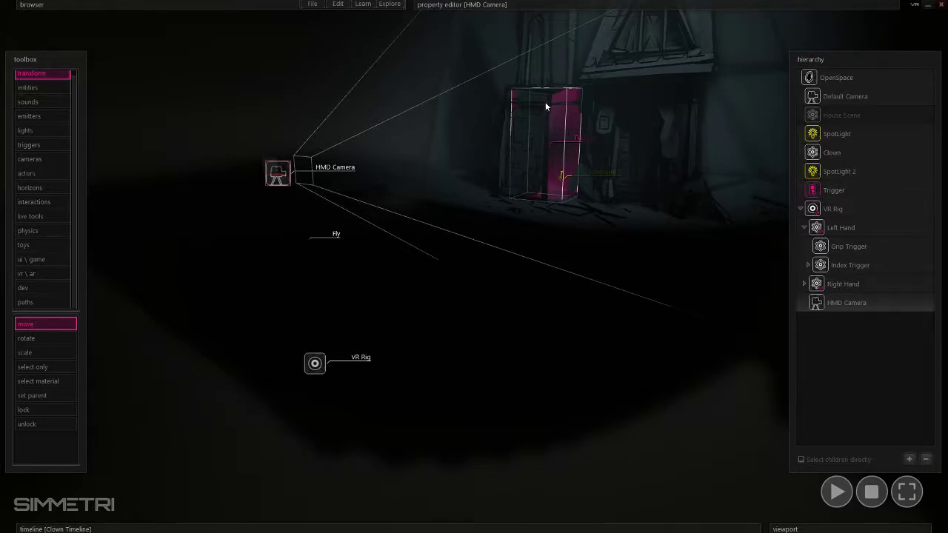
- Collapse the VR Rig's children in the hierarchy and select the Trigger, bringing it into close view at the house
left_click(802, 211)
left_click(823, 195)
right_click_drag(758, 210, 474, 266)
key("w")
key("e")
key("d")
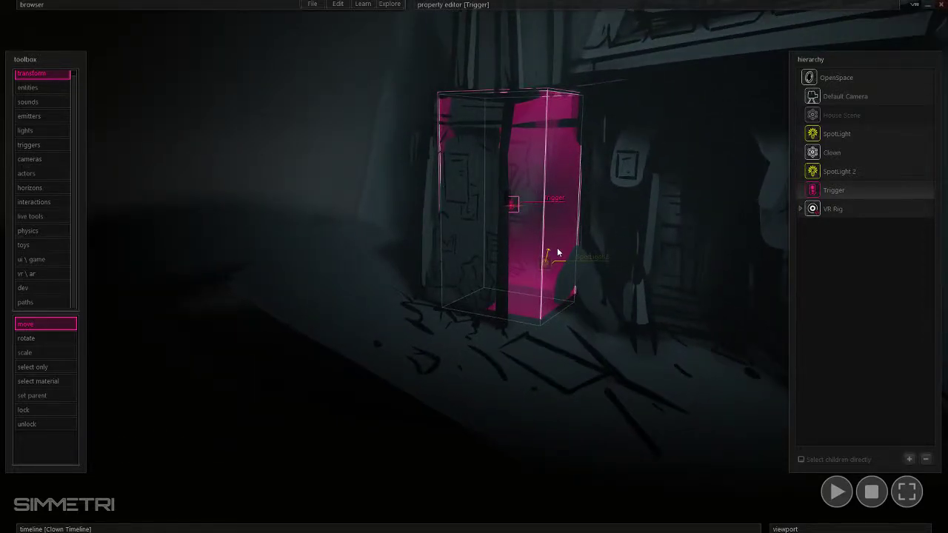
- Review the Clown Timeline's tracks and the Trigger's components, properties and event list
mouse_move(547, 506)
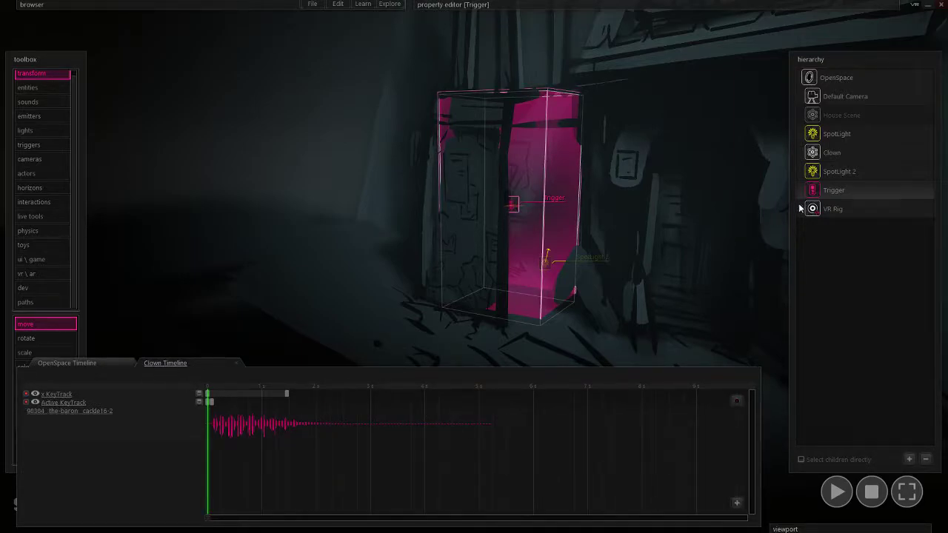
mouse_move(629, 4)
left_click(816, 194)
right_click(818, 196)
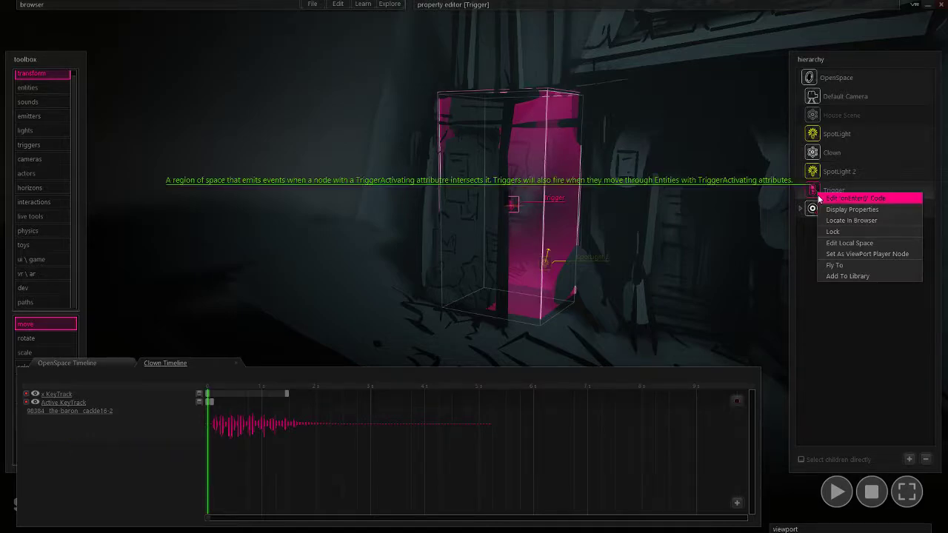
left_click(487, 64)
mouse_move(468, 4)
left_click(577, 227)
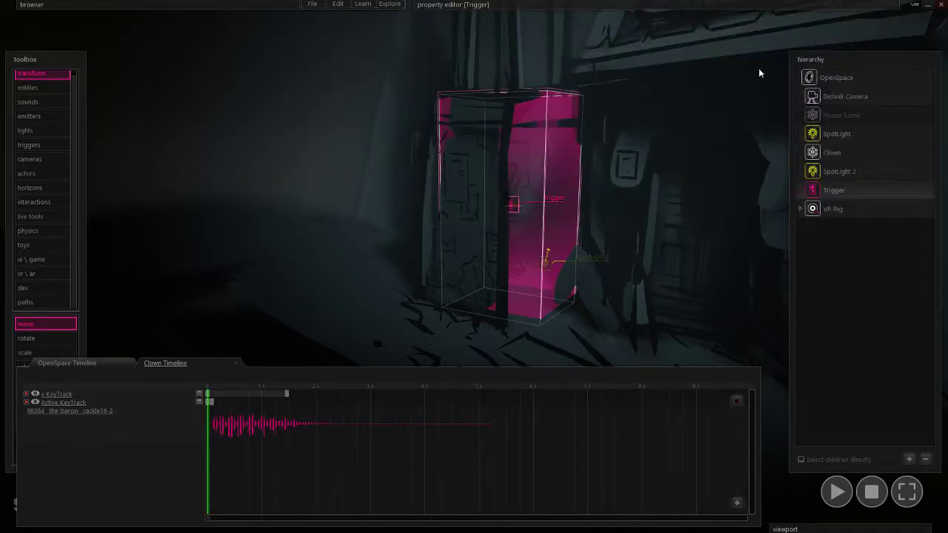
right_click(454, 32)
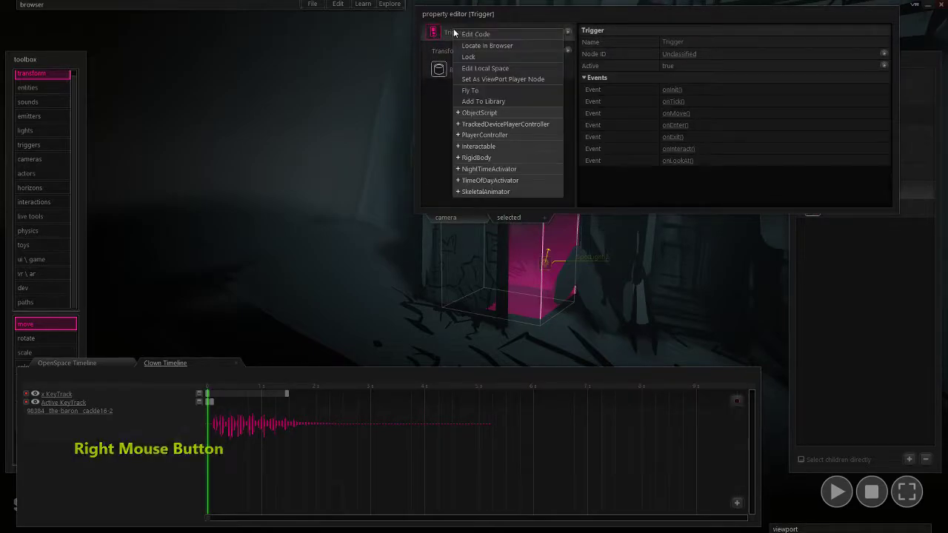
left_click(449, 101)
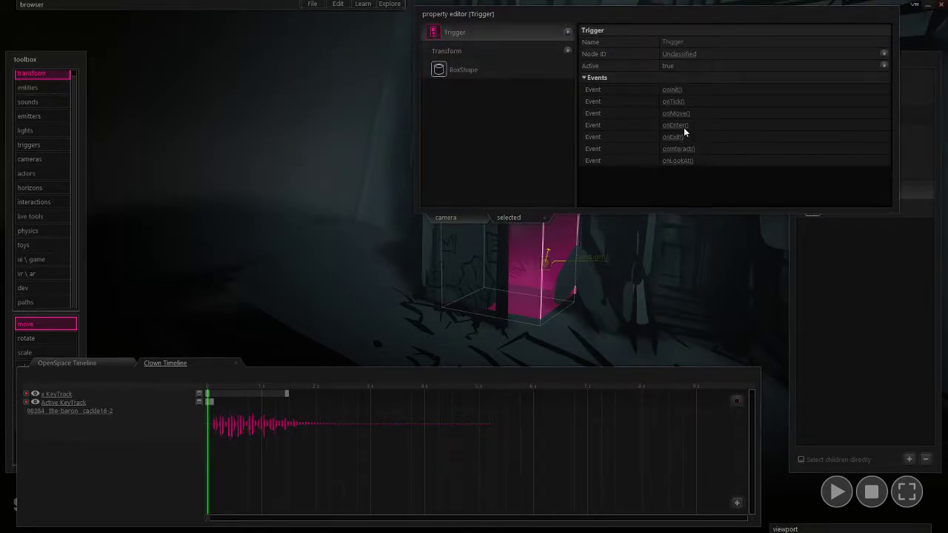
mouse_move(812, 214)
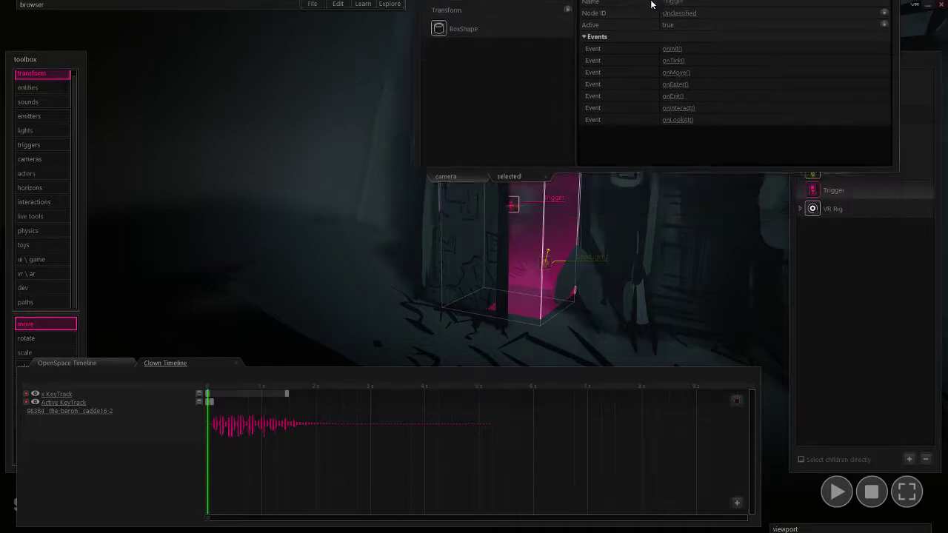
- Open the Trigger's onEnter() code and add blank lines inside the function body
right_click(815, 192)
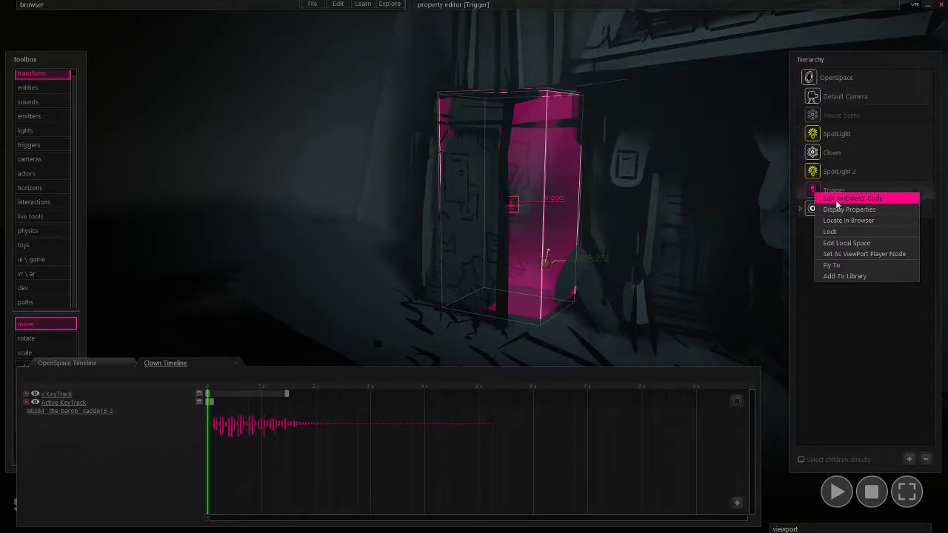
left_click(839, 200)
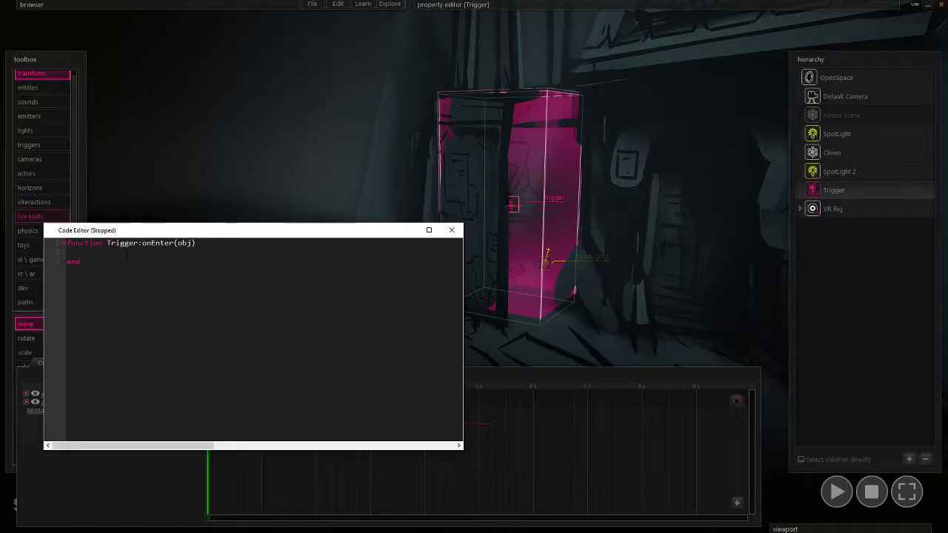
key("Return")
key("Return")
key("Return")
key("Return")
left_click(84, 261)
left_click_drag(191, 242, 181, 243)
left_click(84, 271)
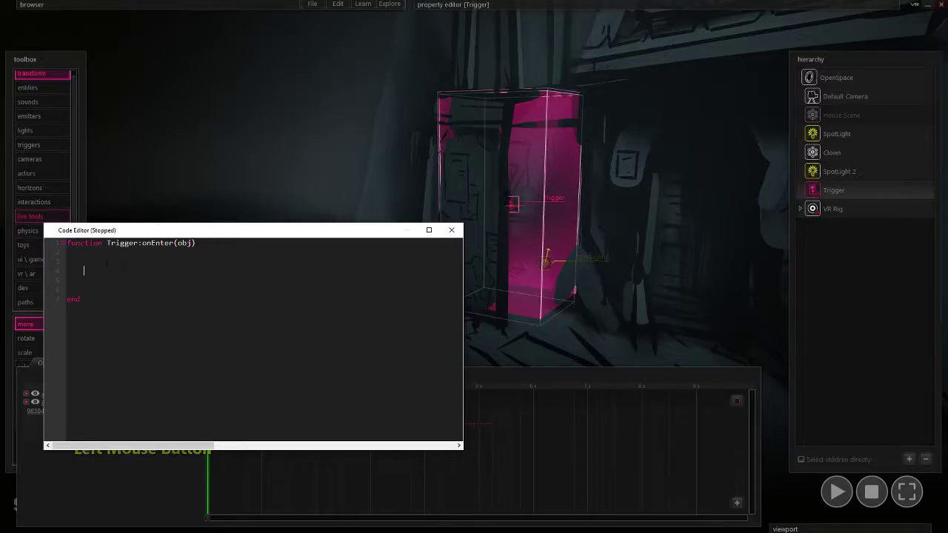
left_click(191, 242)
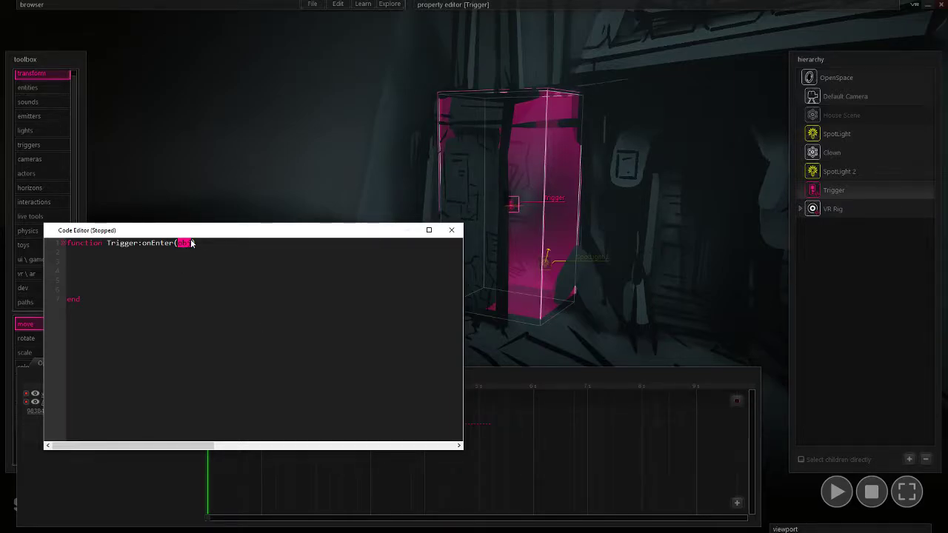
left_click(124, 261)
- Move the code editor clear of the timeline and insert a findObjectByUid reference to the Clown Timeline inside Trigger:onEnter(obj)
left_click_drag(145, 235, 158, 68)
left_click(155, 363)
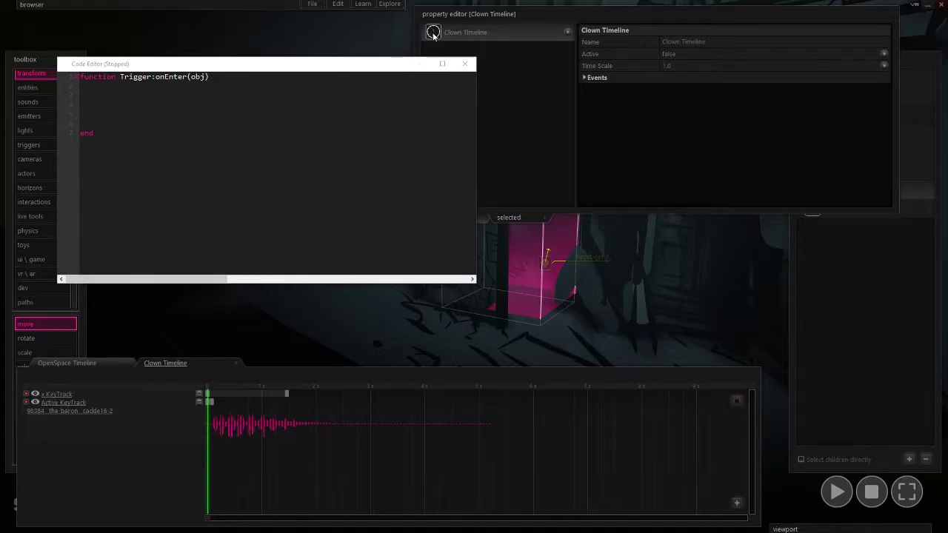
left_click_drag(433, 33, 339, 82)
left_click_drag(175, 108, 176, 108)
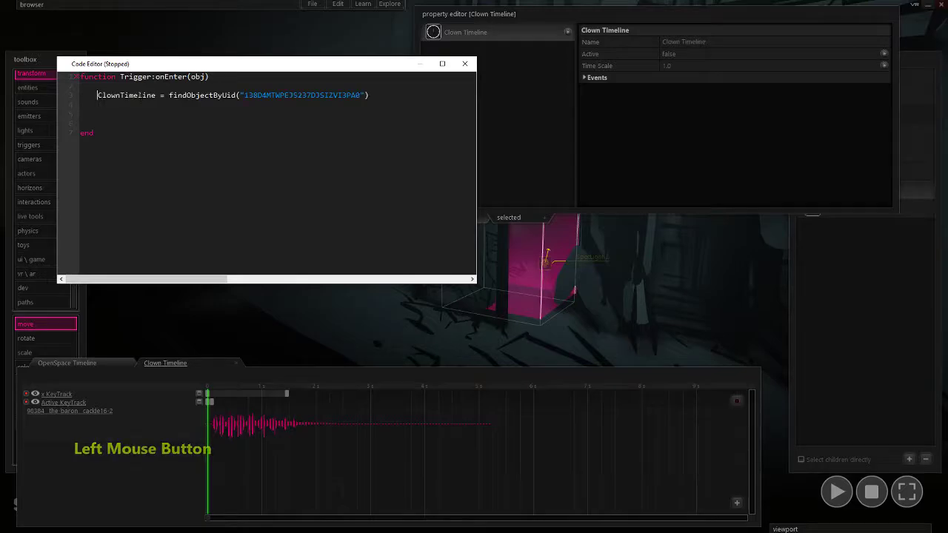
- Add a line to the onEnter function that sets ClownTimeline.active to true, and close the code editor
type("Clo")
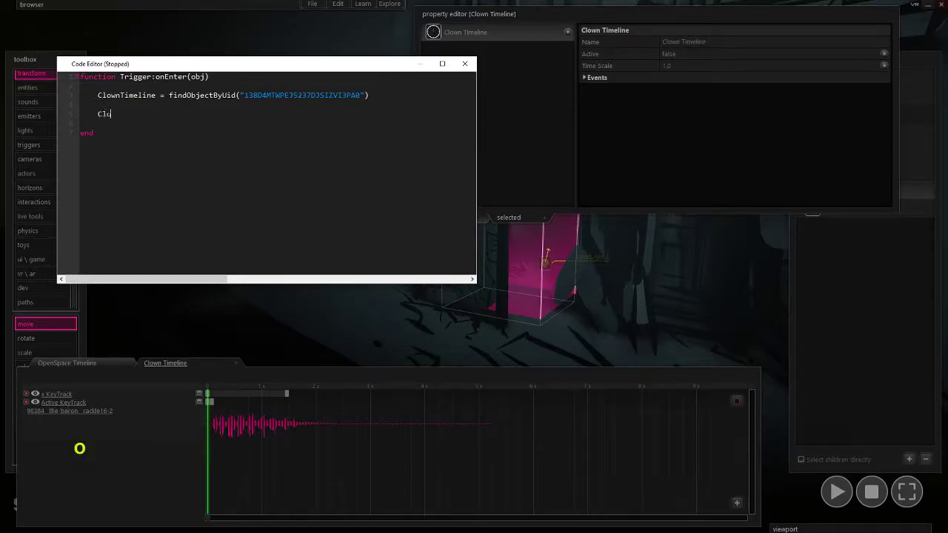
left_click_drag(97, 95, 155, 94)
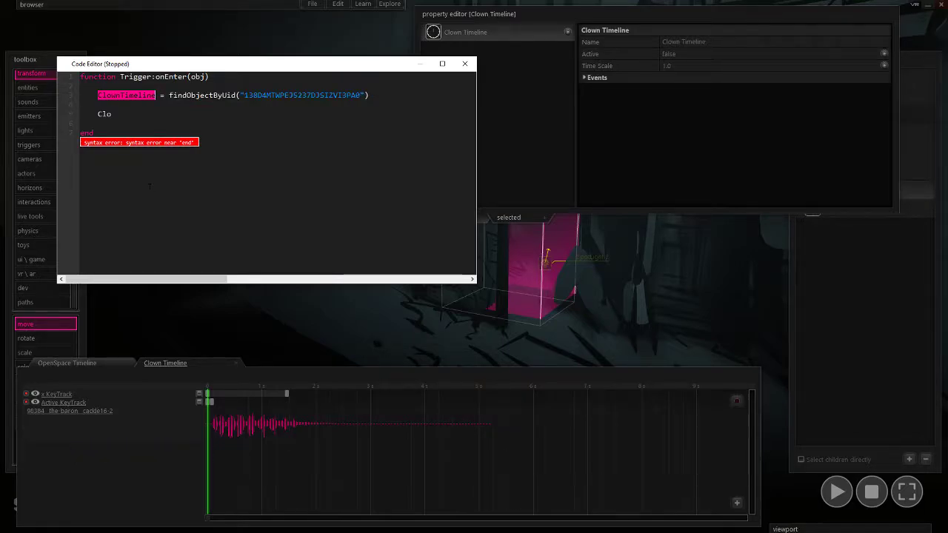
key("ctrl")
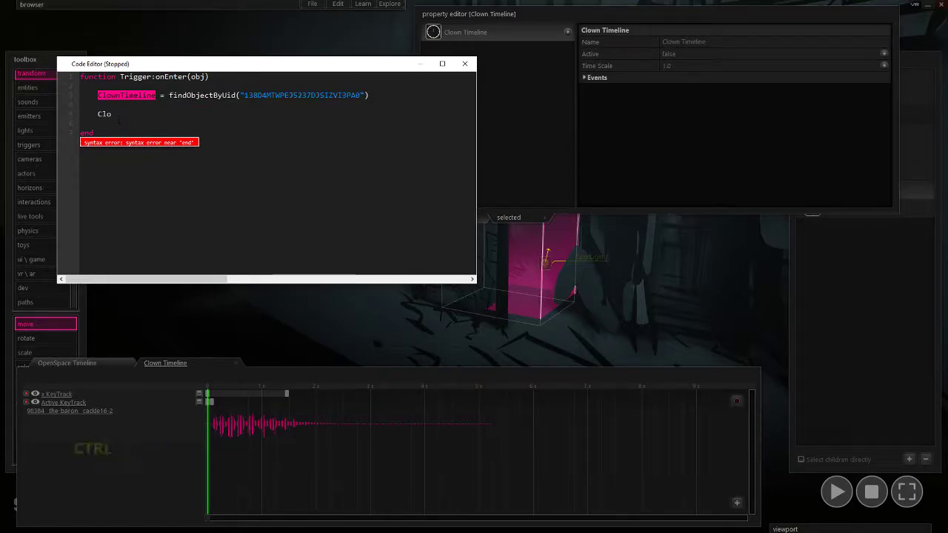
left_click(111, 113)
type("wnTimeline.ac")
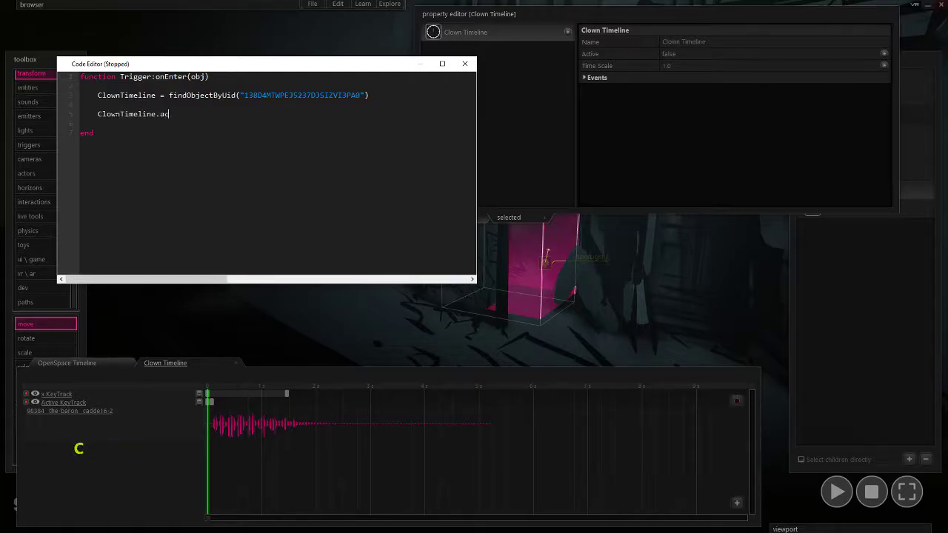
type("true")
left_click(464, 64)
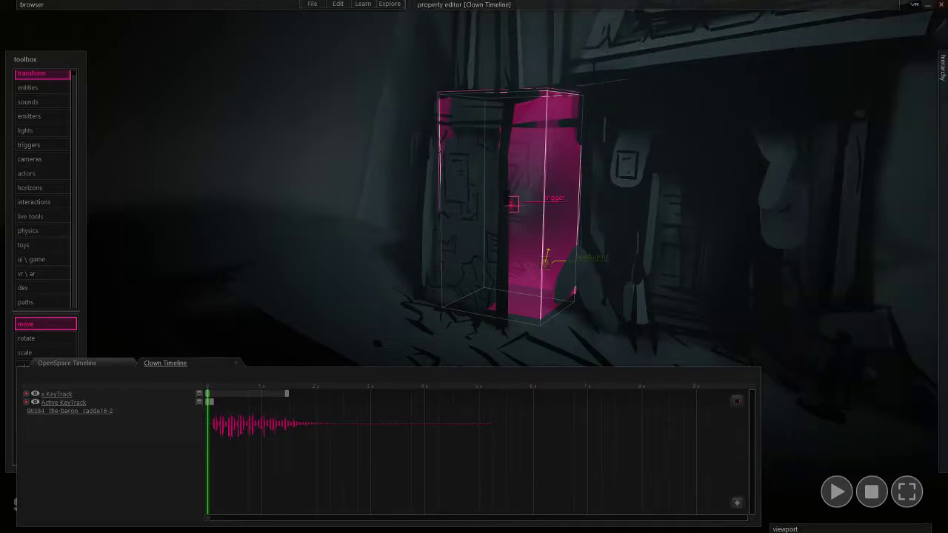
- Enable VR and test the clown trigger by running the scene in immersive VR mode, finally exiting and stopping playback
left_click(914, 7)
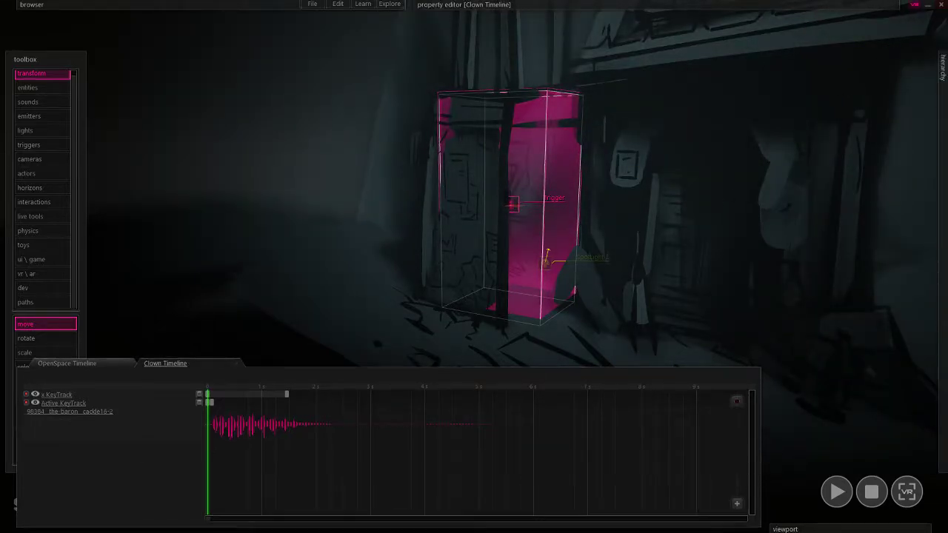
mouse_move(784, 528)
right_click_drag(666, 355, 666, 368)
key("a")
key("s")
right_click_drag(474, 267, 610, 381)
key("d")
key("ctrl")
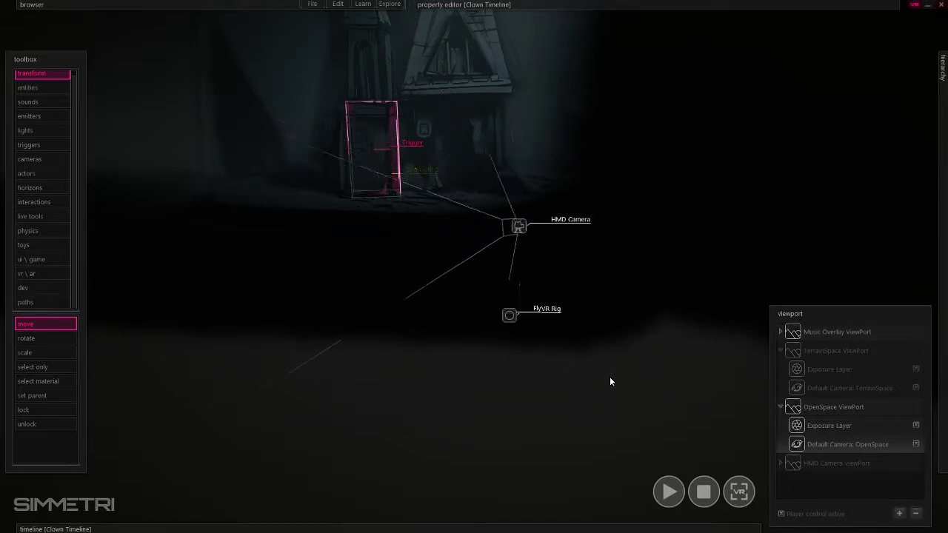
left_click(739, 491)
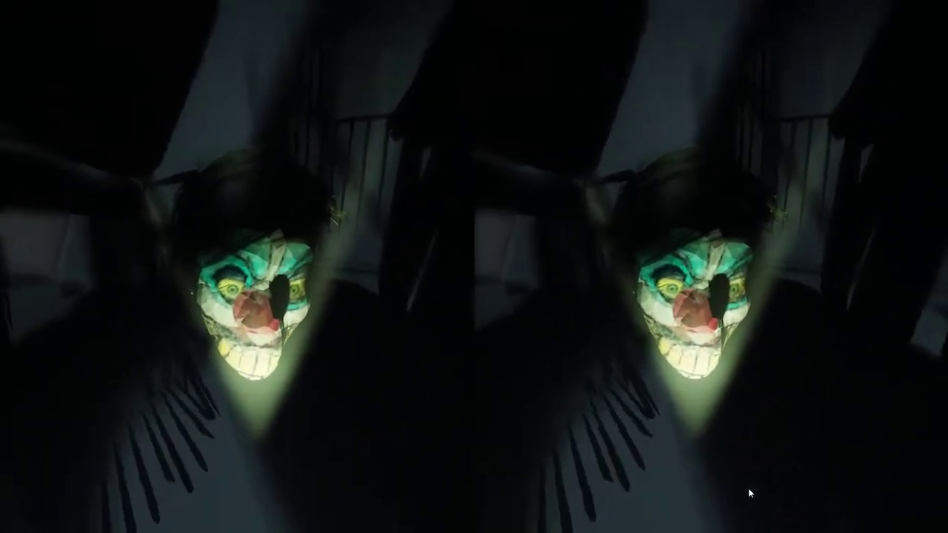
key("Escape")
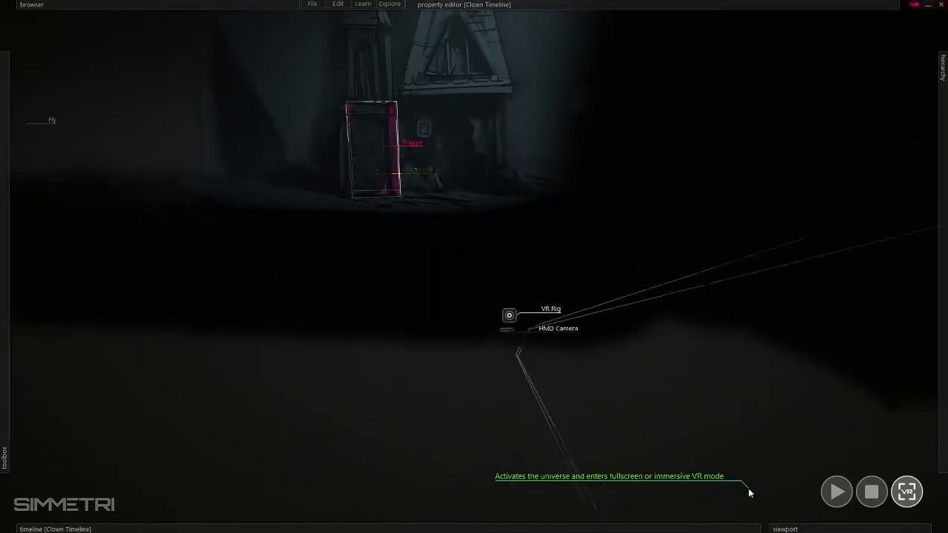
left_click(869, 494)
- Fly up to the Trigger and play the scene in the editor to watch the Clown Timeline run
key("d")
key("w")
right_click_drag(749, 374, 474, 267)
key("e")
key("d")
key("w")
key("s")
key("ctrl")
key("d")
key("w")
key("a")
key("w")
key("d")
key("w")
key("s")
mouse_move(407, 529)
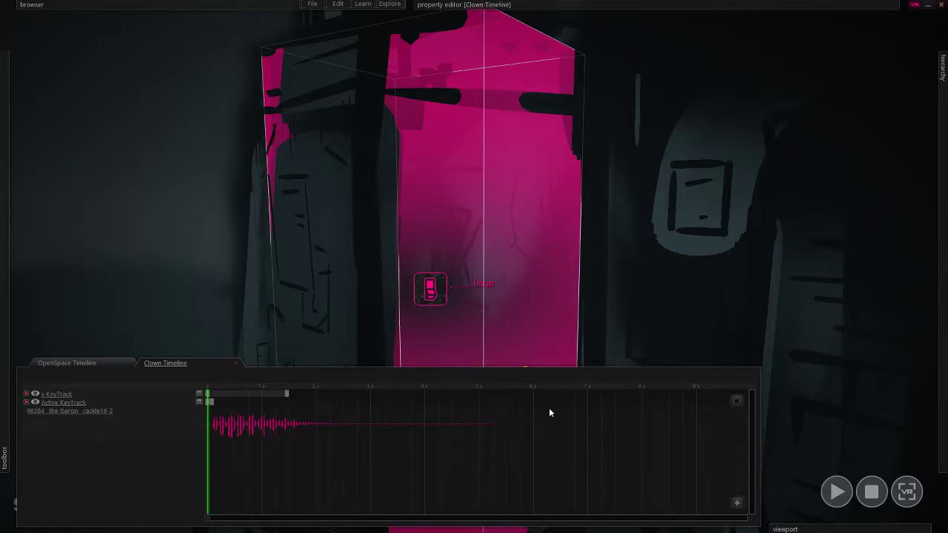
key("space")
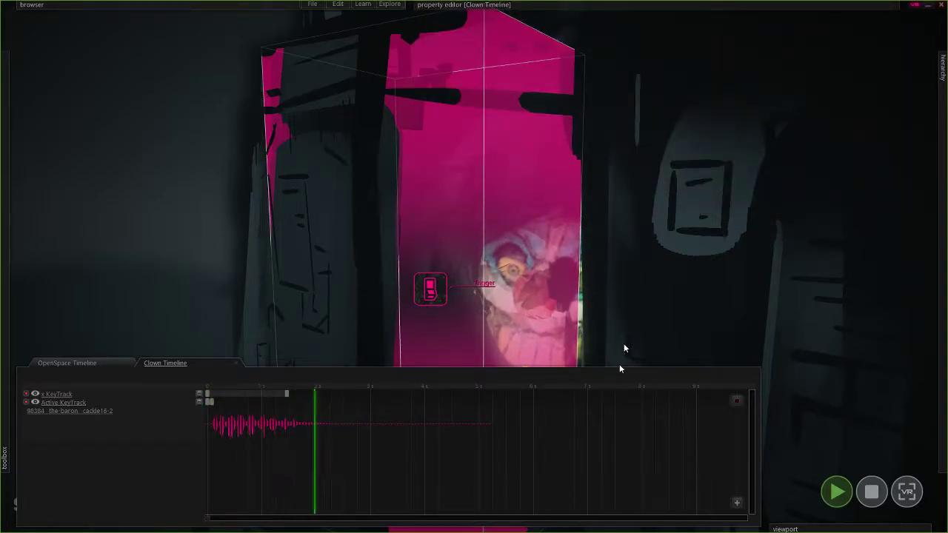
- Move the Clown model while the scene plays, commit the transform change and stop playback
right_click_drag(576, 431, 618, 477)
key("a")
key("w")
right_click_drag(474, 267, 507, 266)
key("s")
right_click_drag(578, 389, 579, 390)
left_click(372, 146)
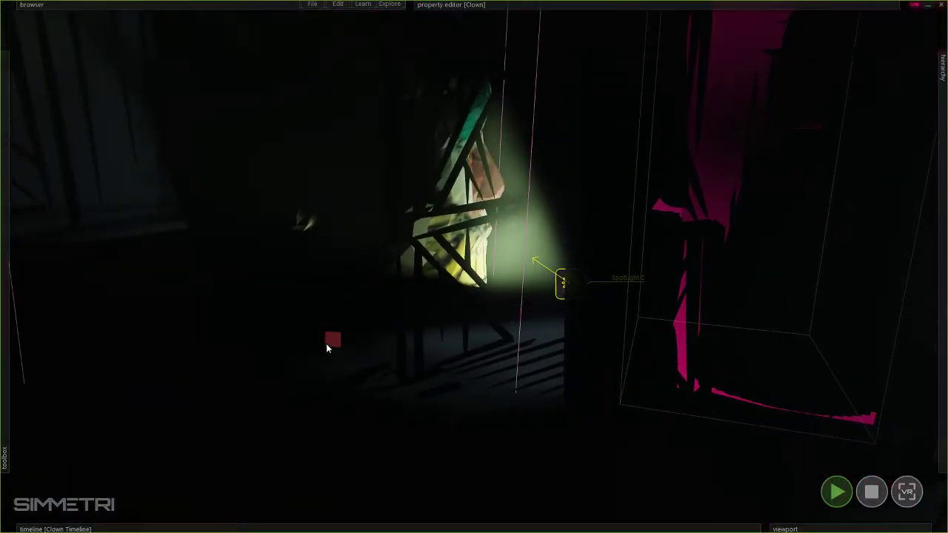
left_click_drag(331, 354, 269, 265)
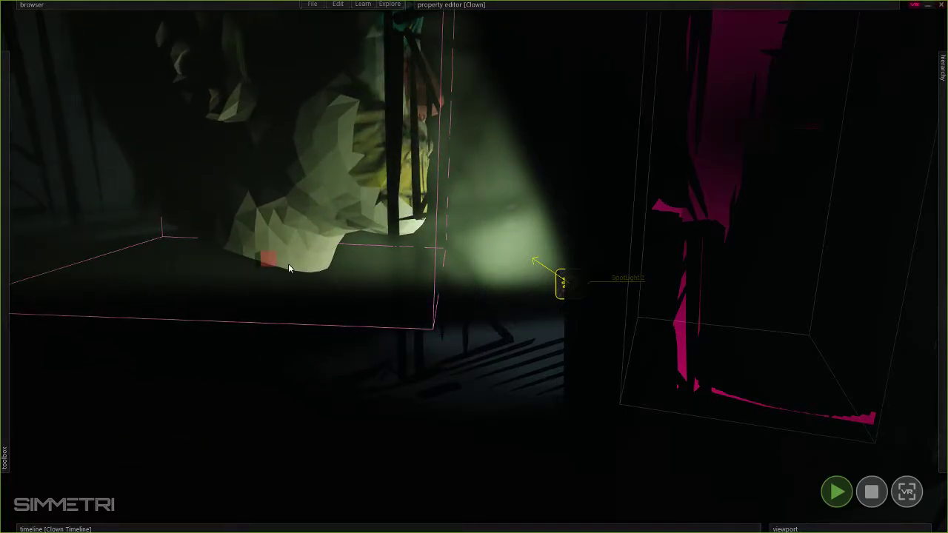
key("ctrl")
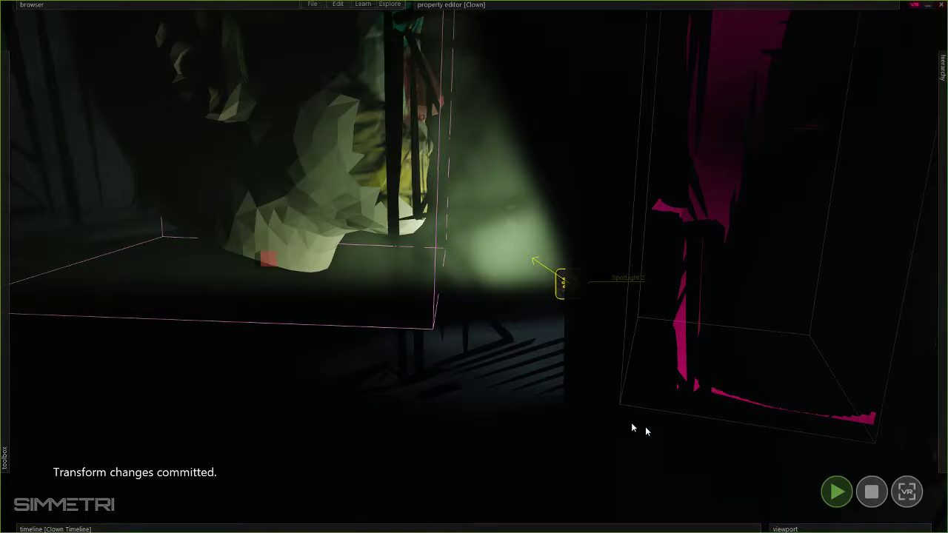
left_click(875, 501)
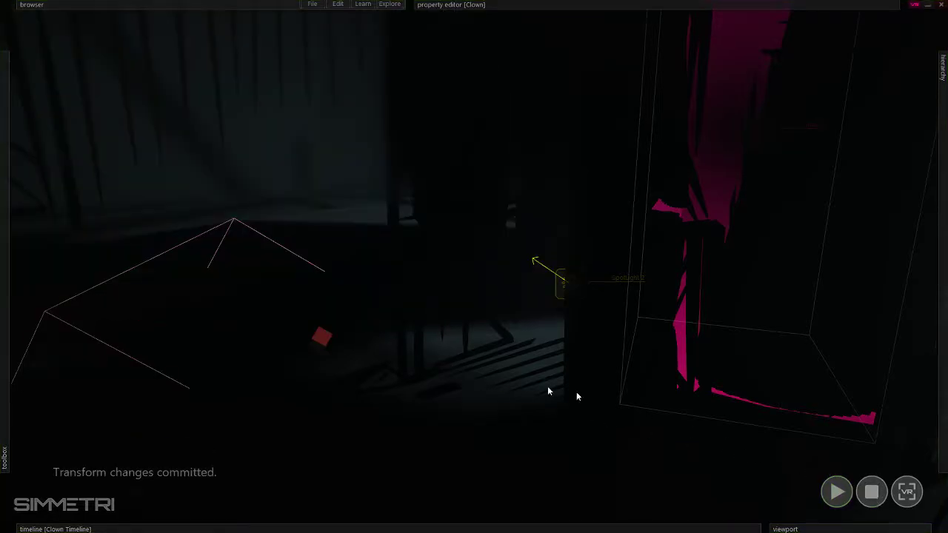
- Check the Clown's properties, replay and stop the scene, and view the Clown Timeline's properties
right_click_drag(419, 382, 433, 353)
key("e")
key("w")
key("s")
left_click(385, 528)
left_click(542, 5)
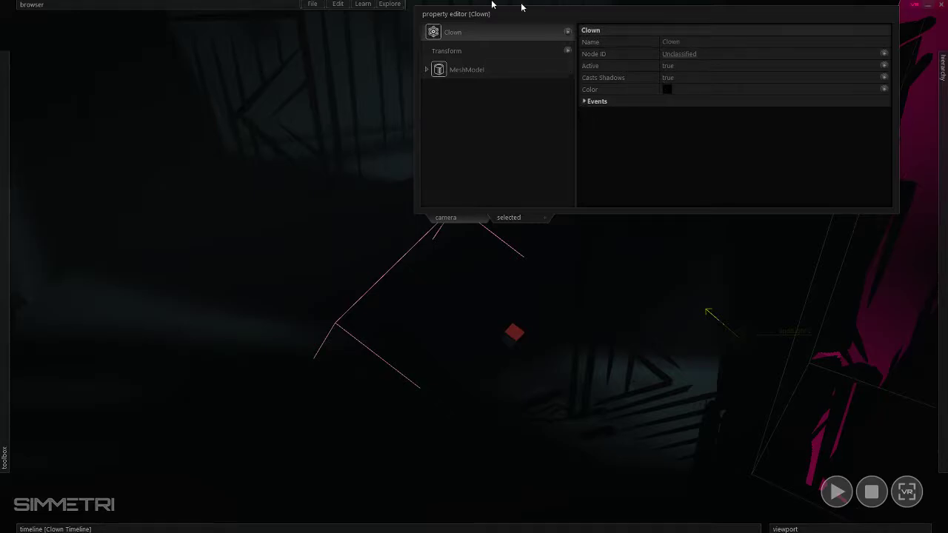
mouse_move(518, 528)
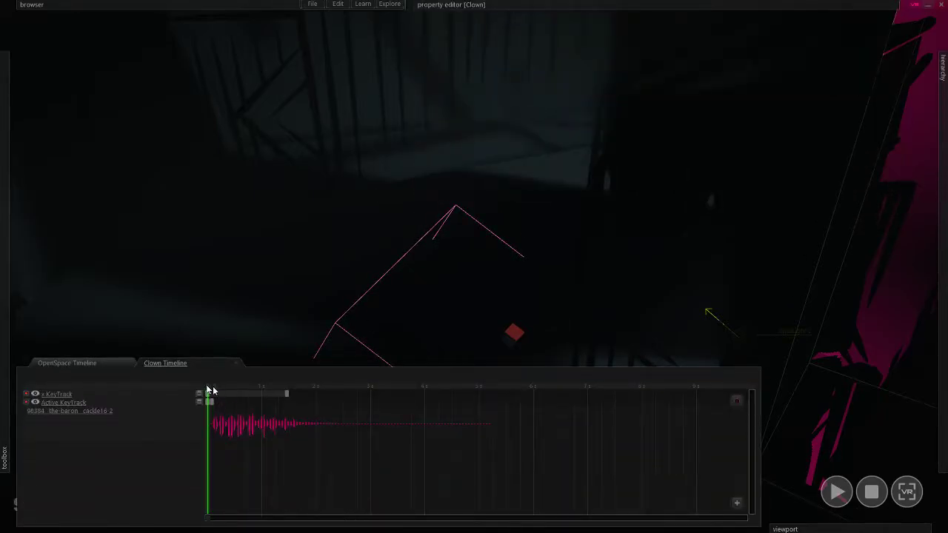
key("space")
left_click(871, 493)
mouse_move(176, 528)
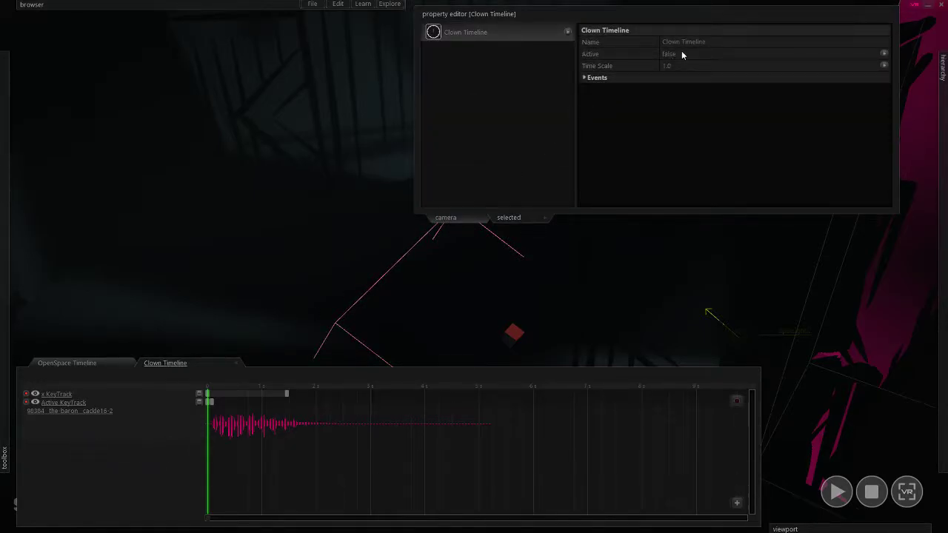
- Bring the Trigger and house back into view, run the scene again in immersive VR mode and exit
key("d")
right_click_drag(671, 432, 474, 266)
key("s")
key("e")
key("w")
left_click(914, 496)
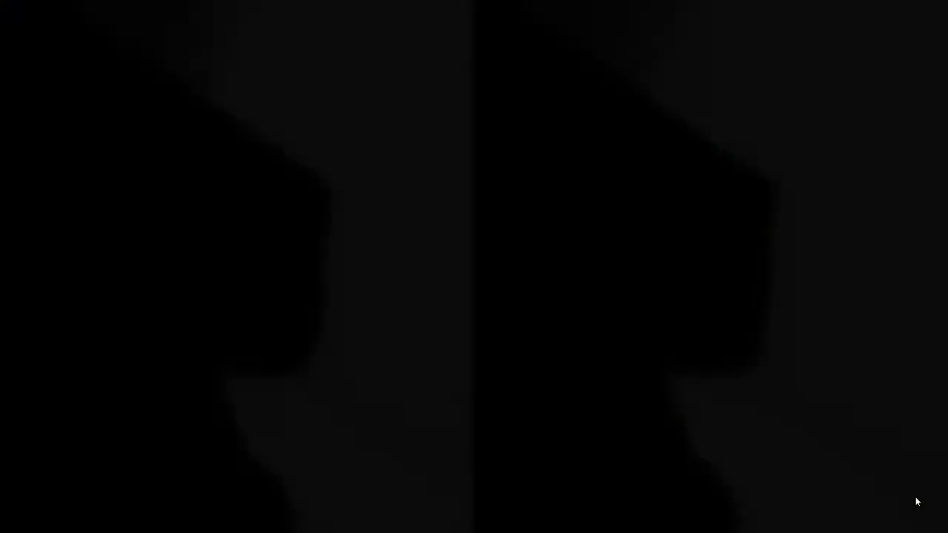
key("Escape")
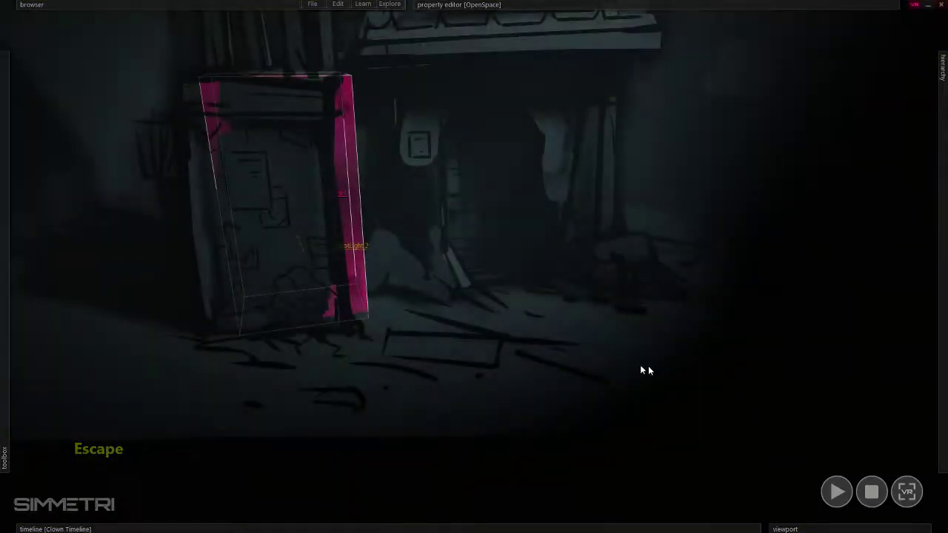
- Add a new Screen Display Output to the HMD Camera Display, run the scene in immersive VR mode and exit
left_click(332, 12)
left_click(353, 170)
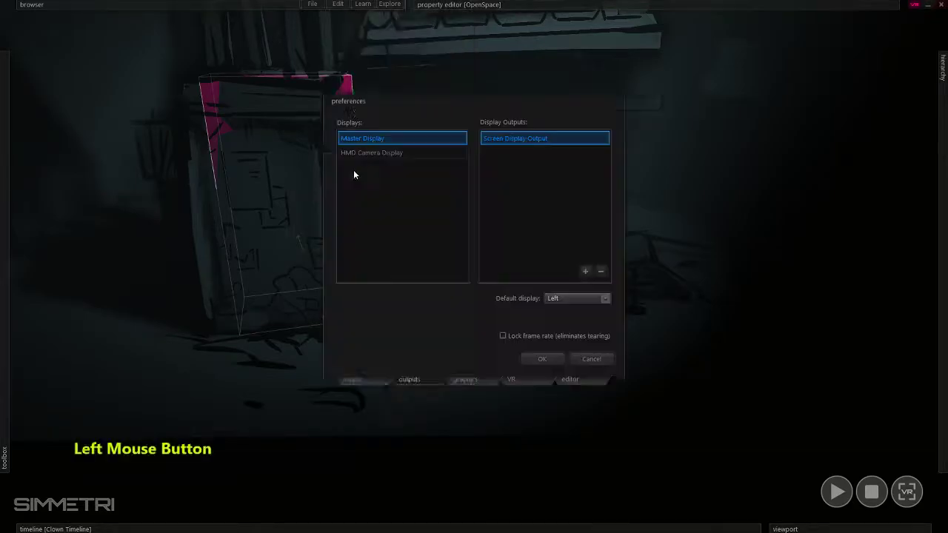
left_click(360, 190)
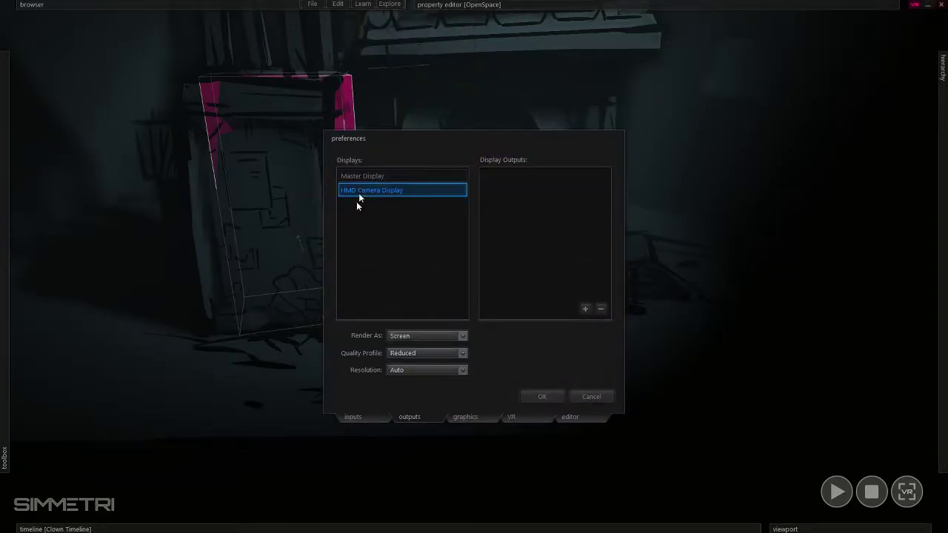
left_click(585, 309)
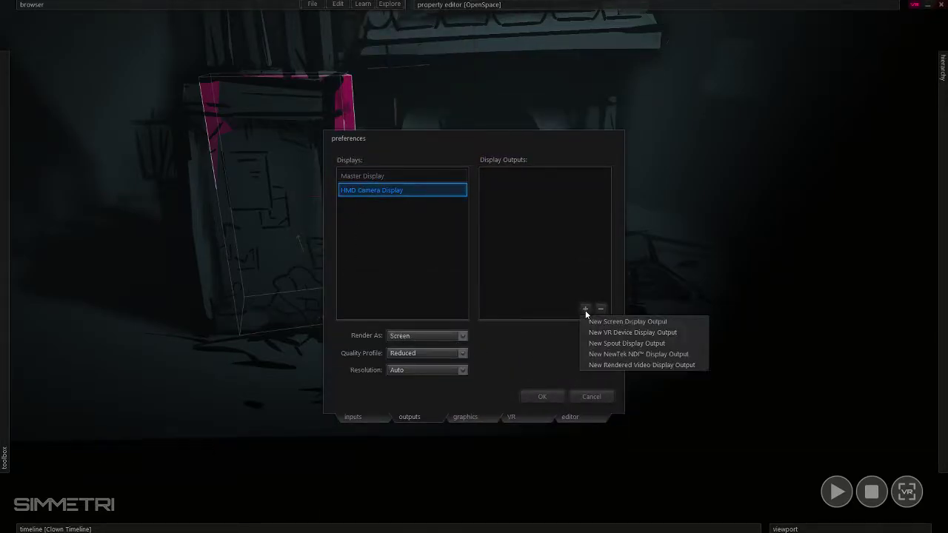
left_click(600, 323)
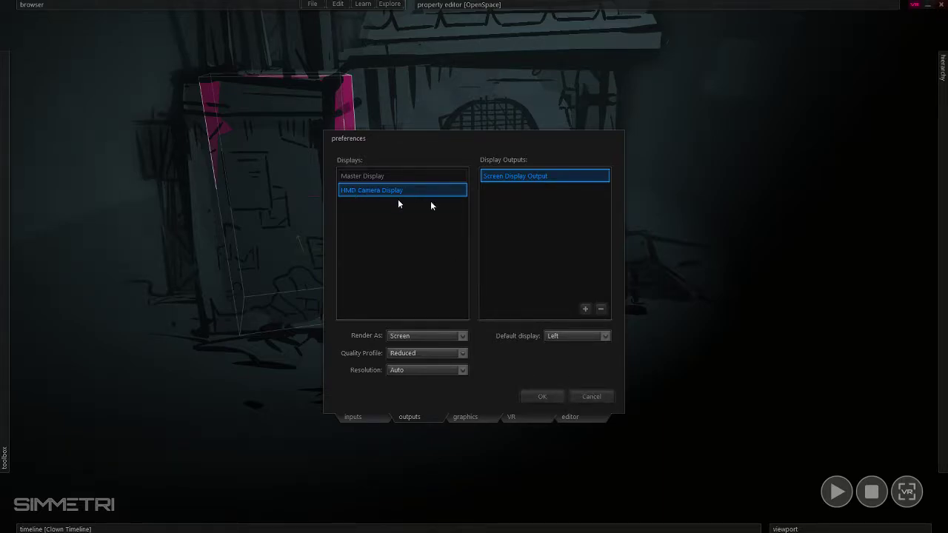
left_click(543, 396)
left_click(906, 490)
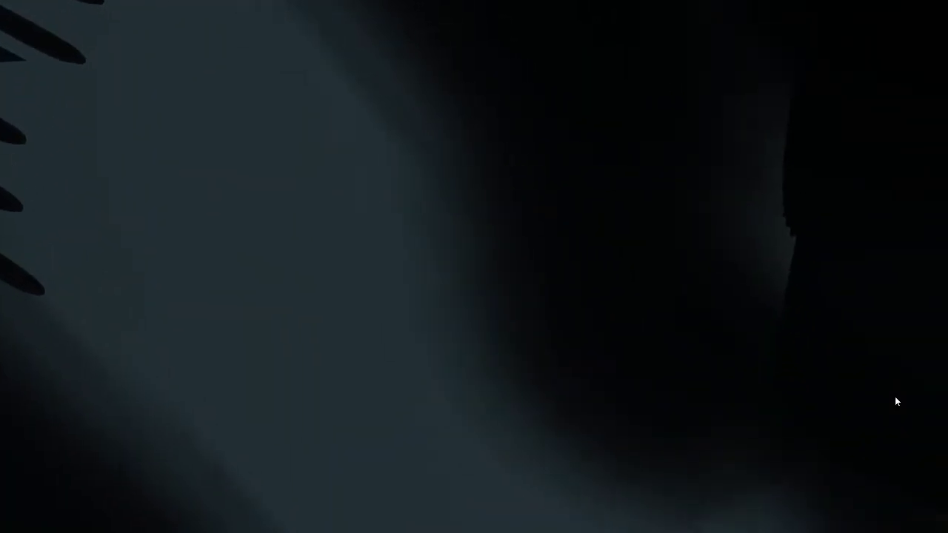
key("Escape")
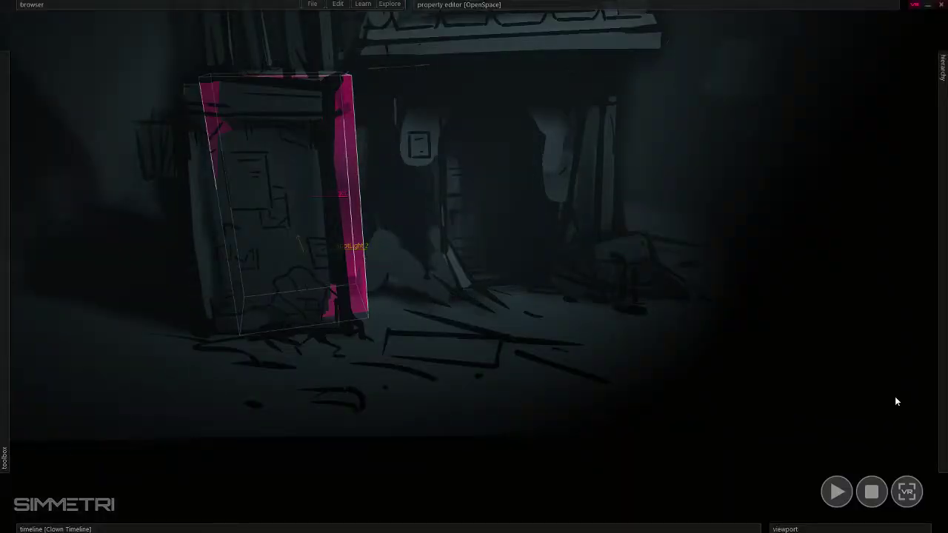
- Select the Clown, lower its position at the first x KeyTrack key of the Clown Timeline and update that key
mouse_move(942, 293)
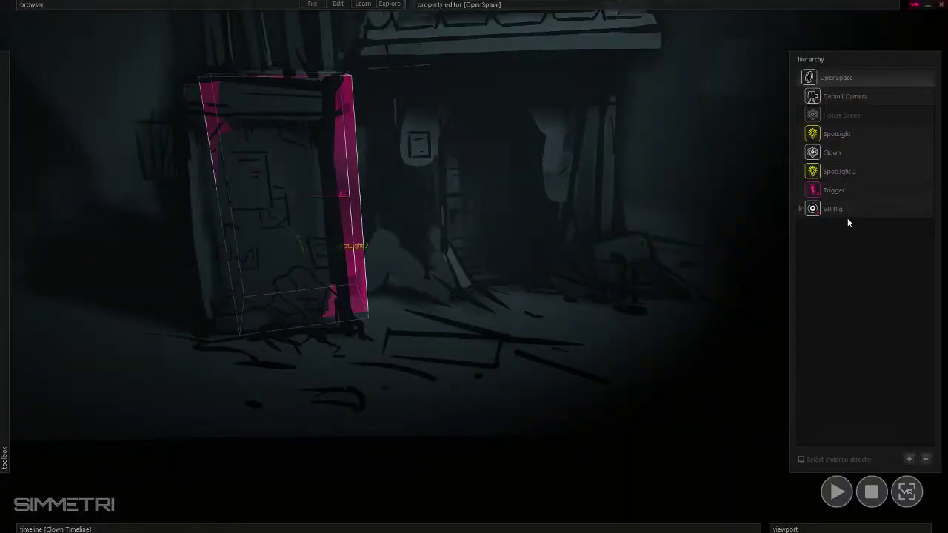
left_click(831, 153)
key("a")
right_click_drag(764, 186, 401, 276)
left_click(401, 275)
left_click(368, 247)
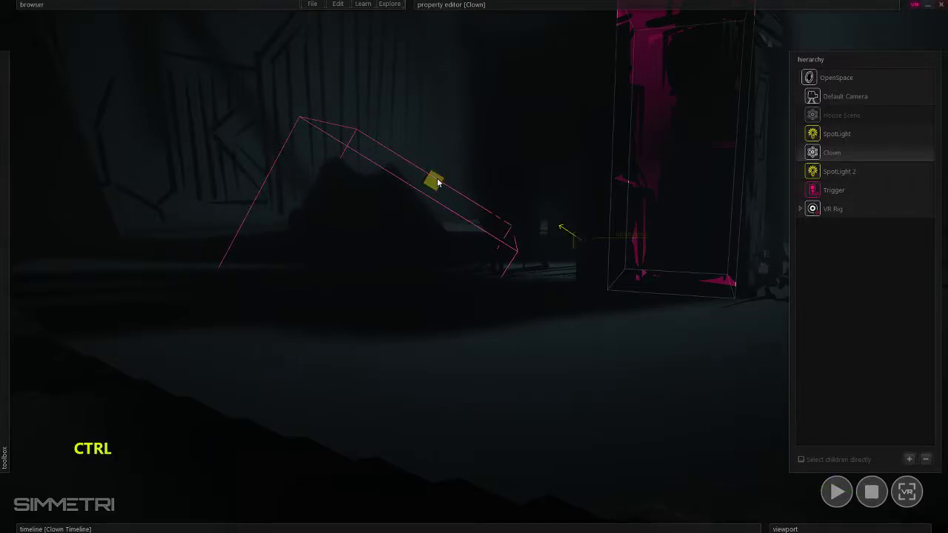
left_click(241, 529)
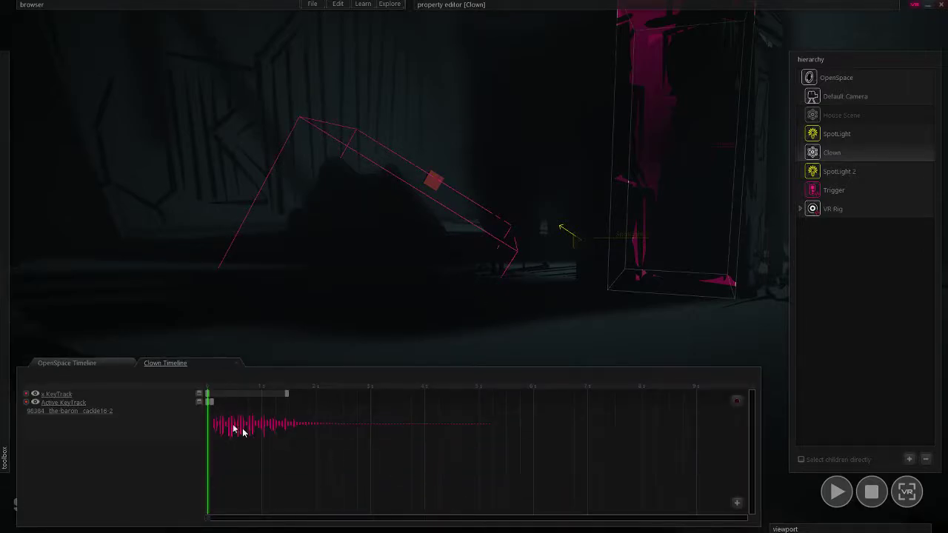
left_click(208, 396)
left_click_drag(322, 405, 260, 427)
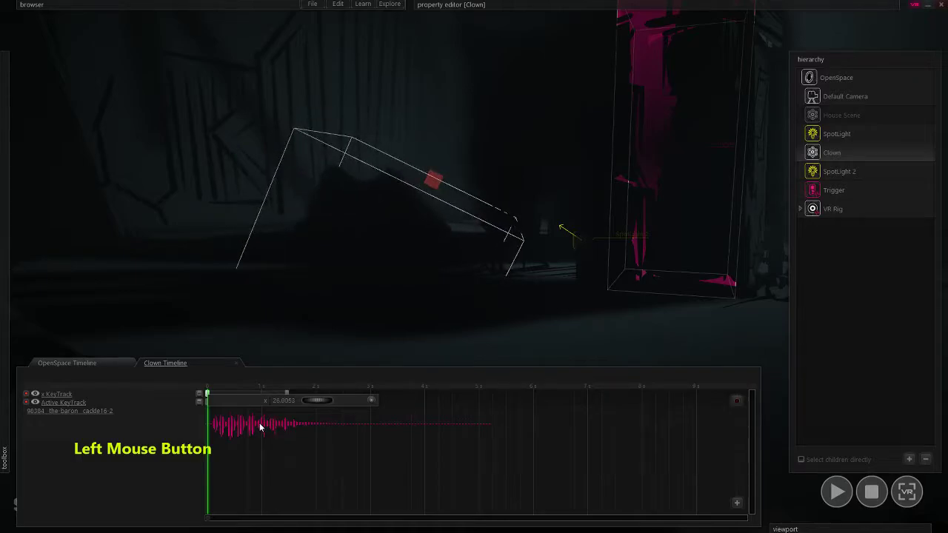
left_click_drag(437, 185, 432, 255)
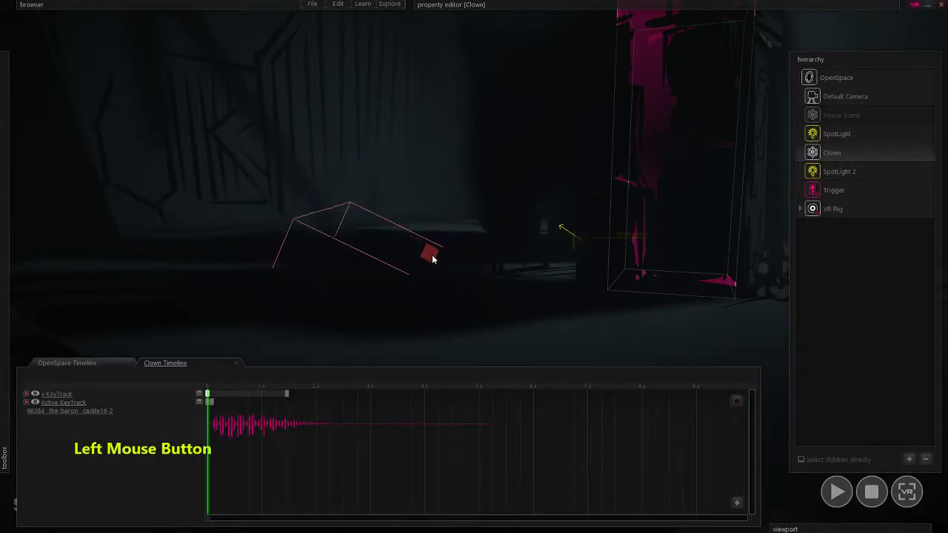
right_click(208, 395)
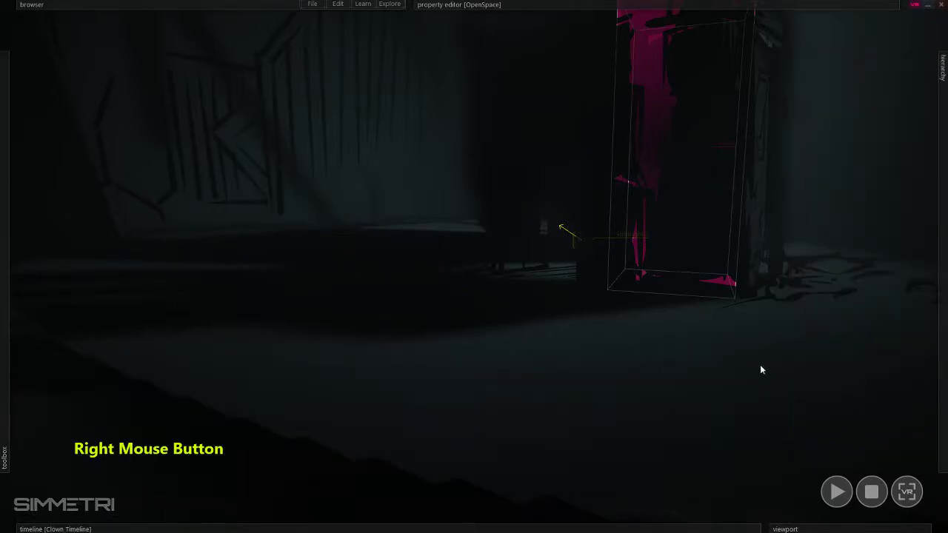
- Fly back out from the Clown's starting spot to examine the Trigger and the house front
key("e")
key("w")
right_click_drag(703, 370, 703, 370)
key("e")
key("s")
right_click_drag(473, 266, 474, 267)
key("d")
key("s")
key("w")
right_click_drag(702, 289, 702, 290)
- Save the universe under the new file name "Day 9 -- mid lesson"
left_click(313, 4)
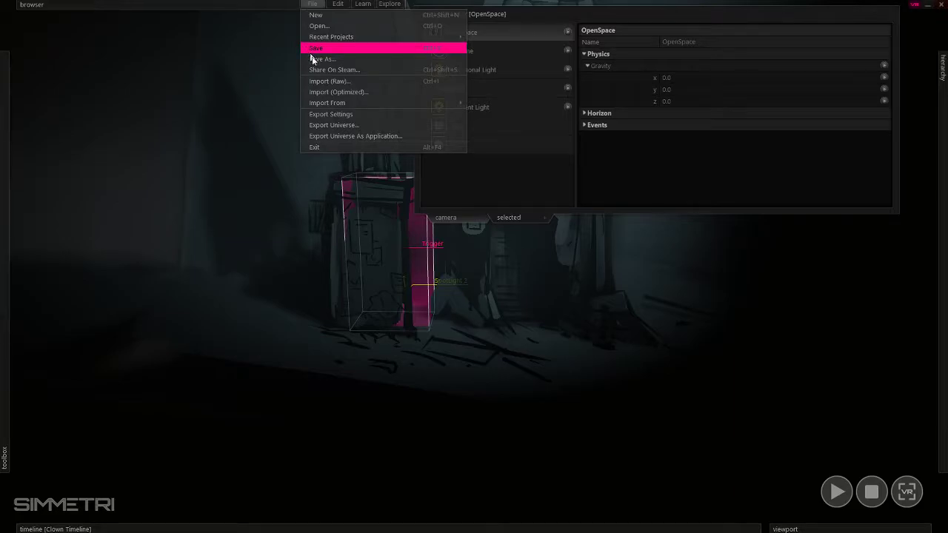
left_click(323, 60)
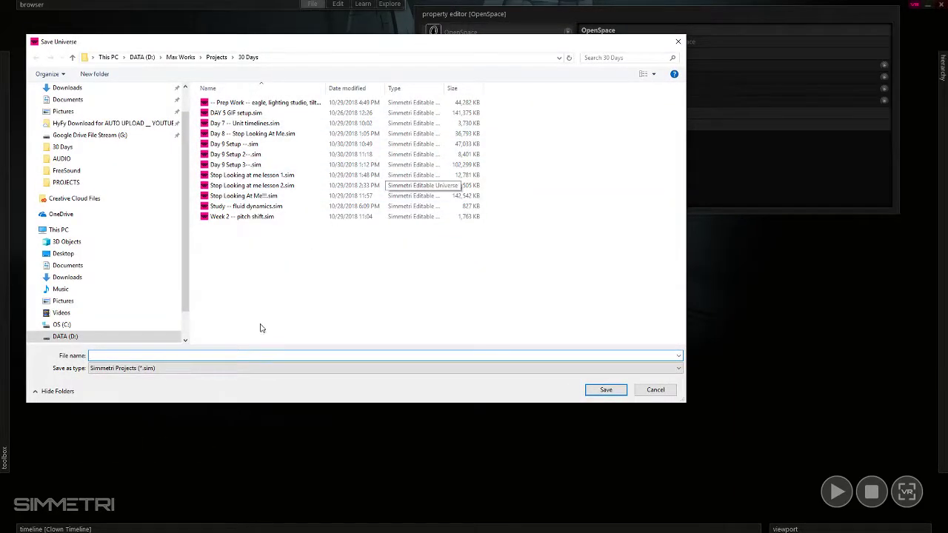
type("Day")
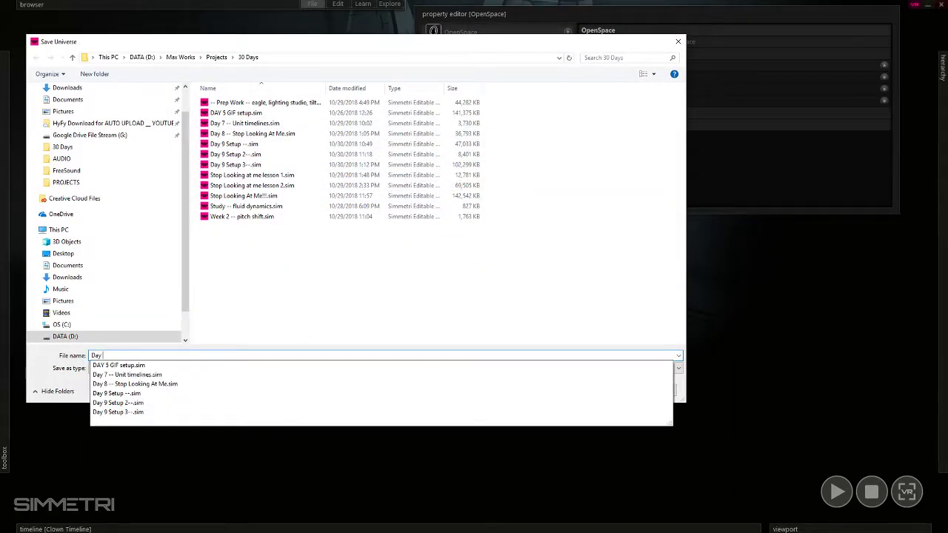
type(" 9 -- mid lesson")
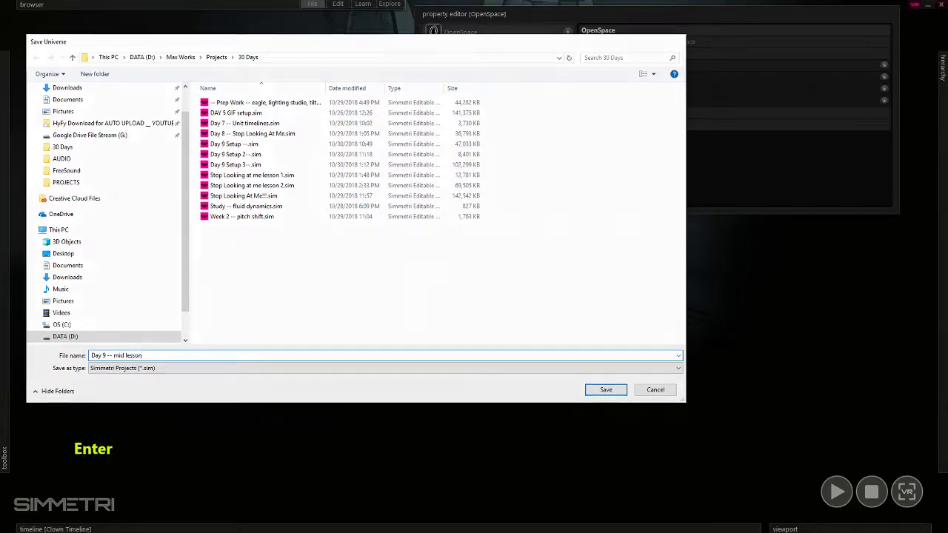
key("Return")
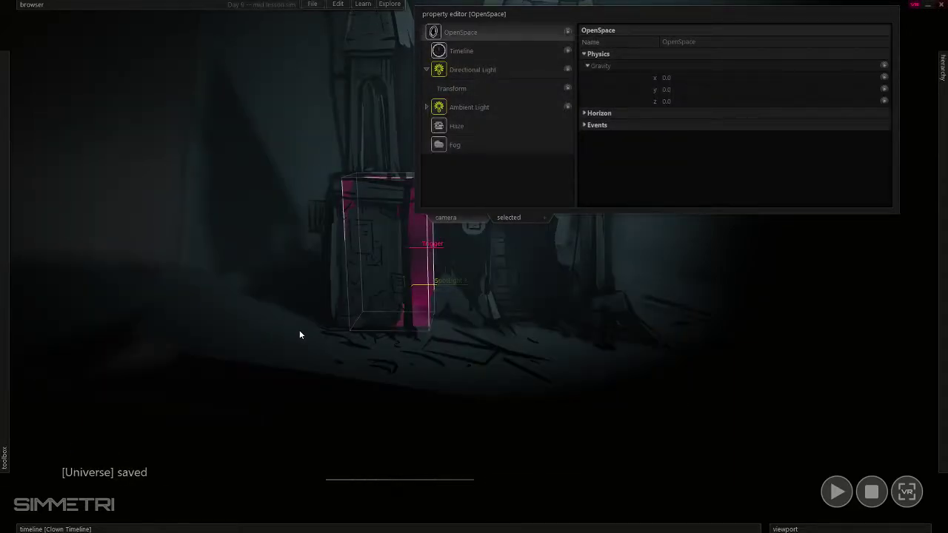
- Fly around the house front and up to the dark doorway beside the Trigger to examine its lighting
right_click_drag(533, 95, 669, 316, "ctrl")
key("e+w")
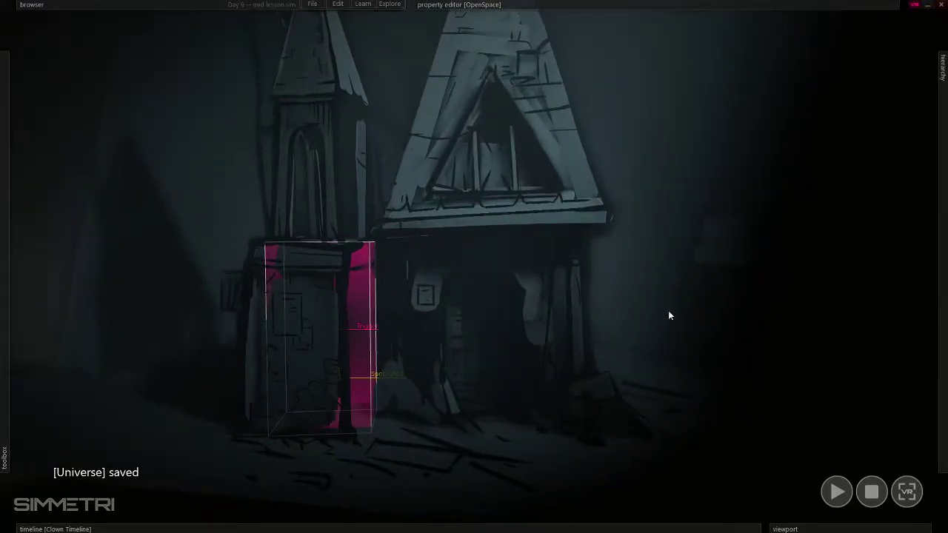
key("e+w")
right_click_drag(669, 316, 669, 316)
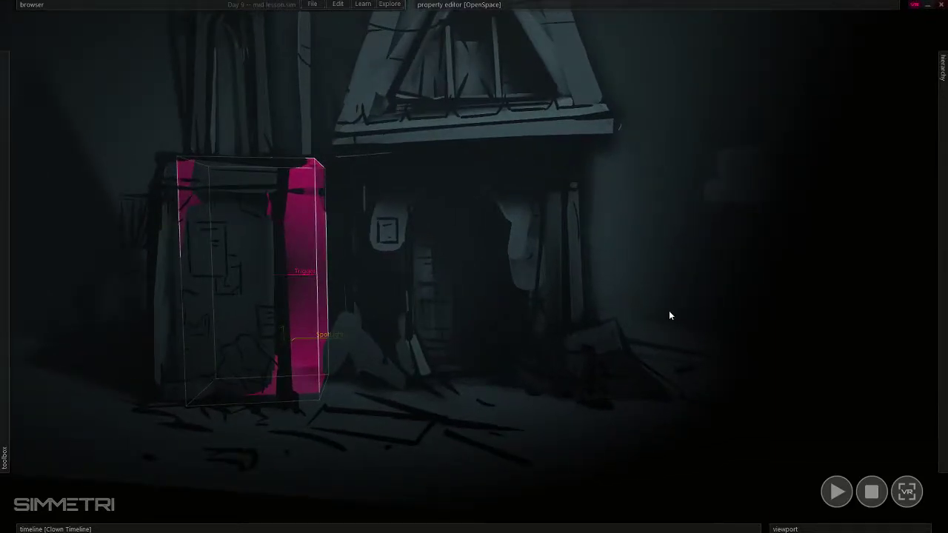
key("d+w")
right_click_drag(668, 315, 669, 315)
key("a+s")
right_click_drag(474, 267, 676, 317)
key("e+w")
key("d+w")
key("e")
key("a+s")
key("d")
key("w")
key("d")
key("w")
key("a")
key("w")
key("w")
key("a")
key("s")
key("e")
key("w")
key("a")
key("ctrl")
key("d")
key("w")
key("ctrl")
key("e")
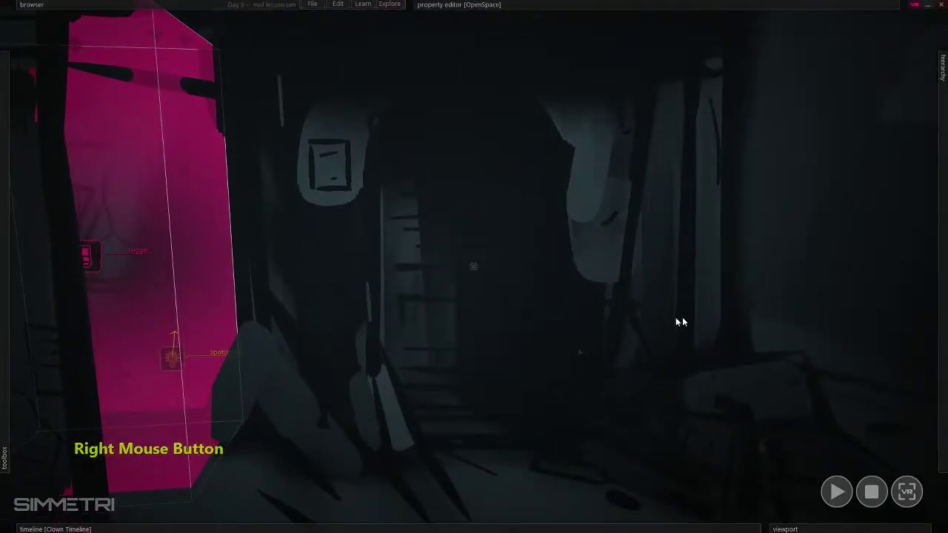
- Place a spot light on the ground before the house doorway and raise it above the arch
right_click_drag(491, 305, 517, 269)
key("s")
mouse_move(2, 170)
key("a")
key("s")
mouse_move(34, 167)
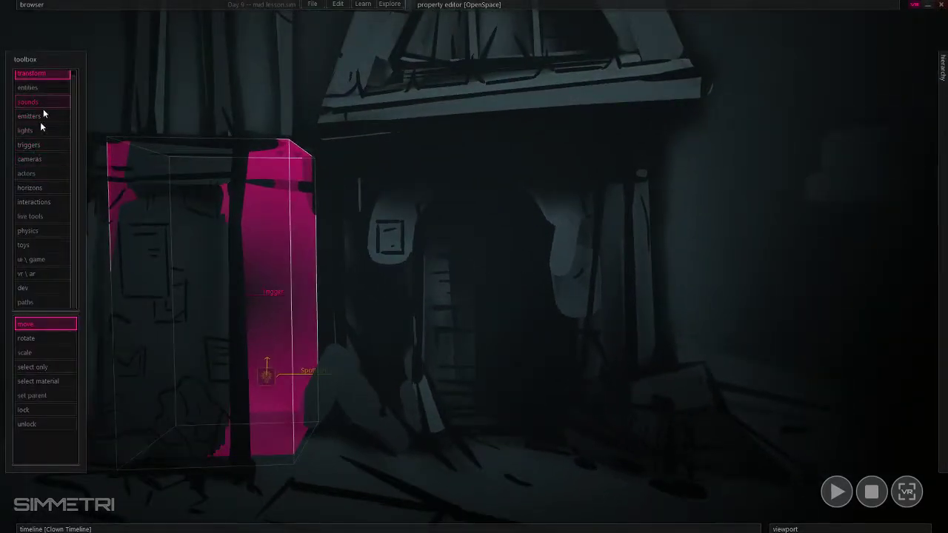
left_click(37, 132)
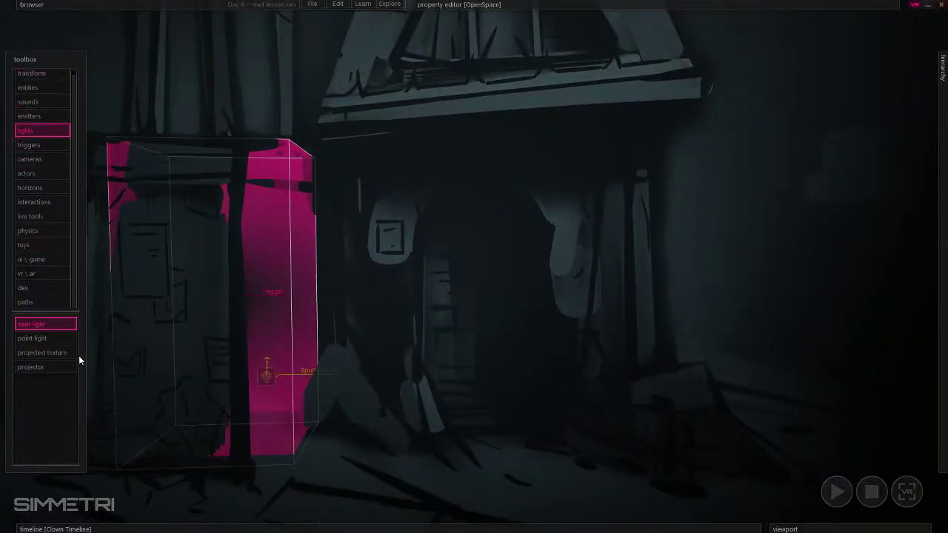
left_click(531, 456)
right_click(531, 456)
mouse_move(538, 453)
left_mouse_down()
mouse_move(556, 177)
mouse_move(553, 190)
mouse_move(583, 100)
mouse_move(552, 155)
mouse_move(544, 142)
mouse_move(559, 151)
mouse_move(545, 155)
left_mouse_up()
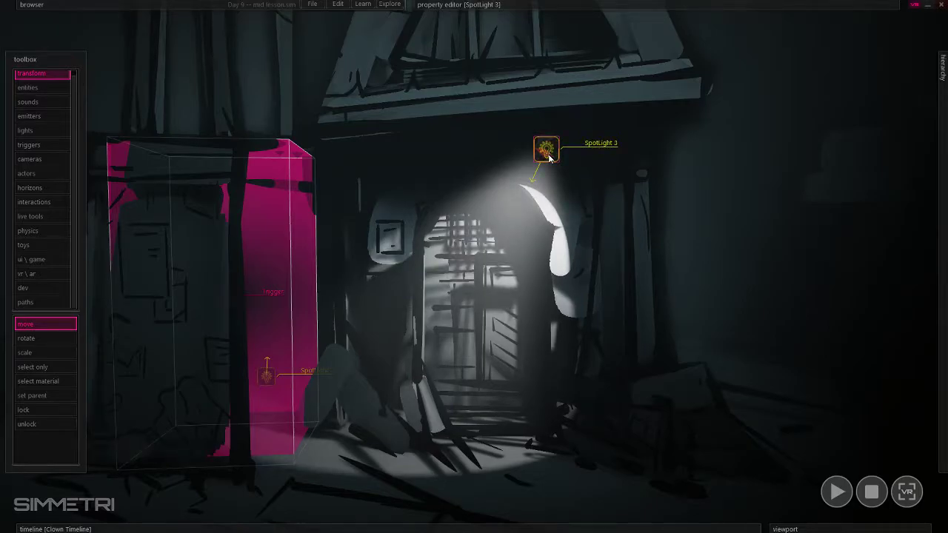
- Set SpotLight 3's intensity to about 36, area radius to about 0.55 and spot hardness to about 0.18
mouse_move(597, 7)
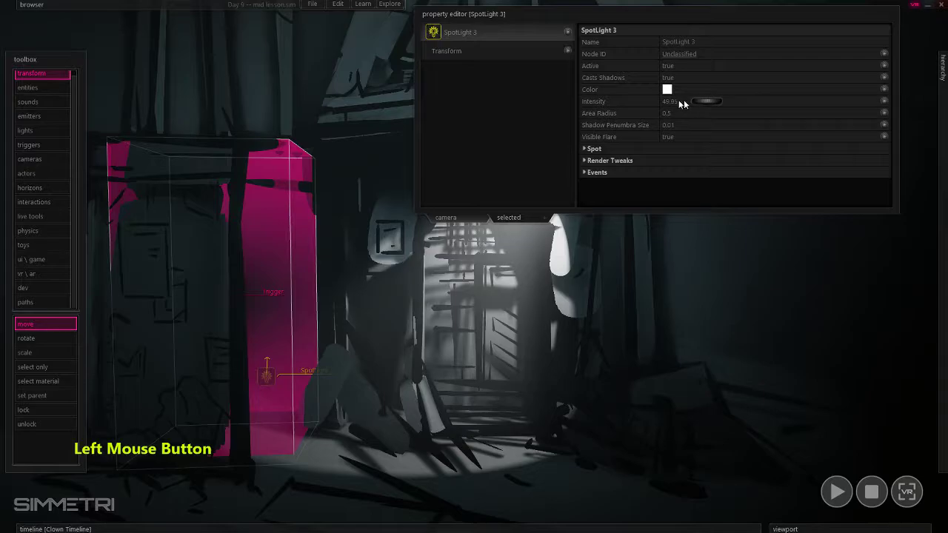
left_click_drag(745, 113, 682, 94)
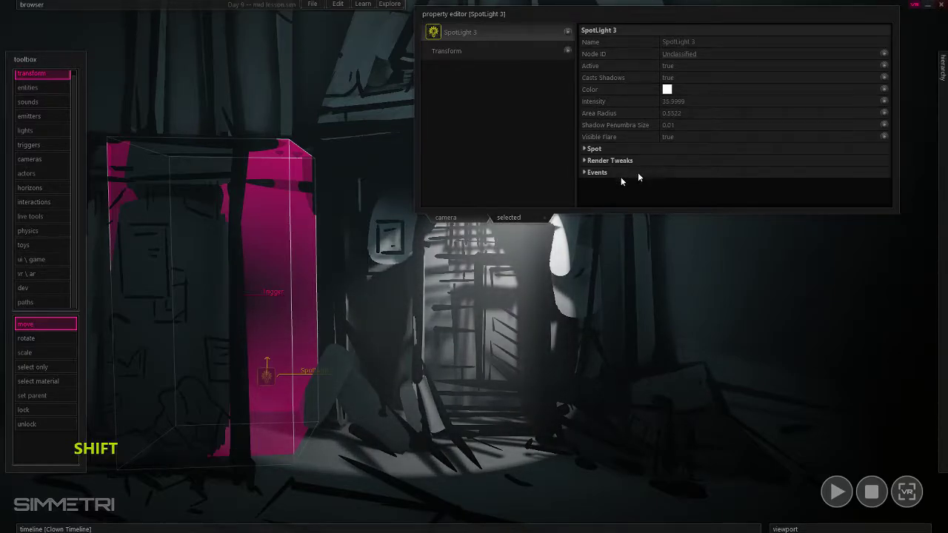
left_click(614, 150)
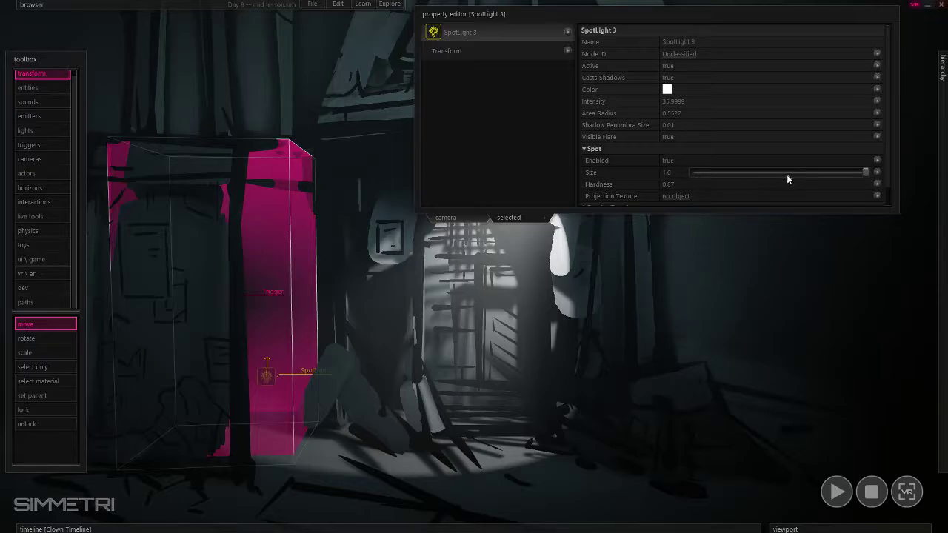
left_click_drag(776, 188, 784, 188)
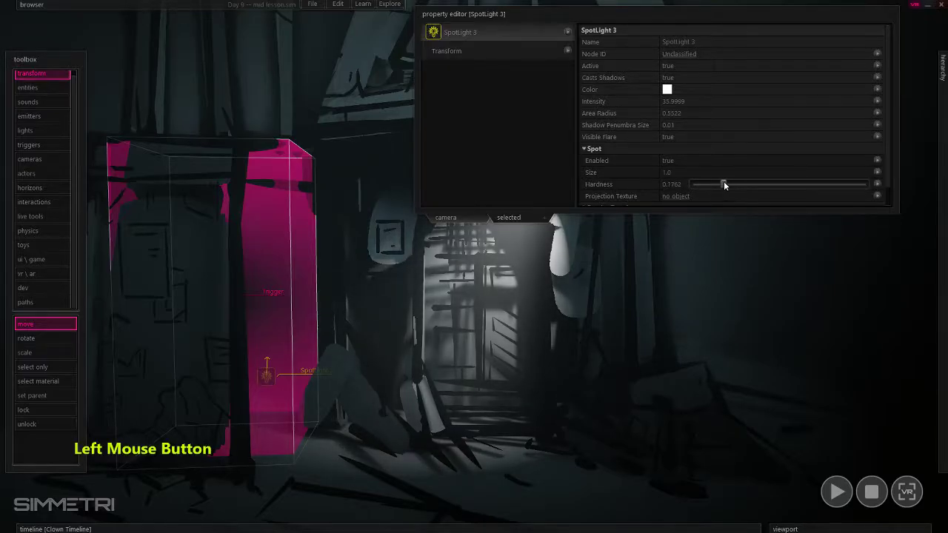
- Try duplicating SpotLight 3 and placing the copy away from the doorway, on the VR Rig's side of the Trigger
key("d")
right_click_drag(549, 152, 548, 151)
key("a")
key("s")
right_click_drag(439, 219, 447, 238)
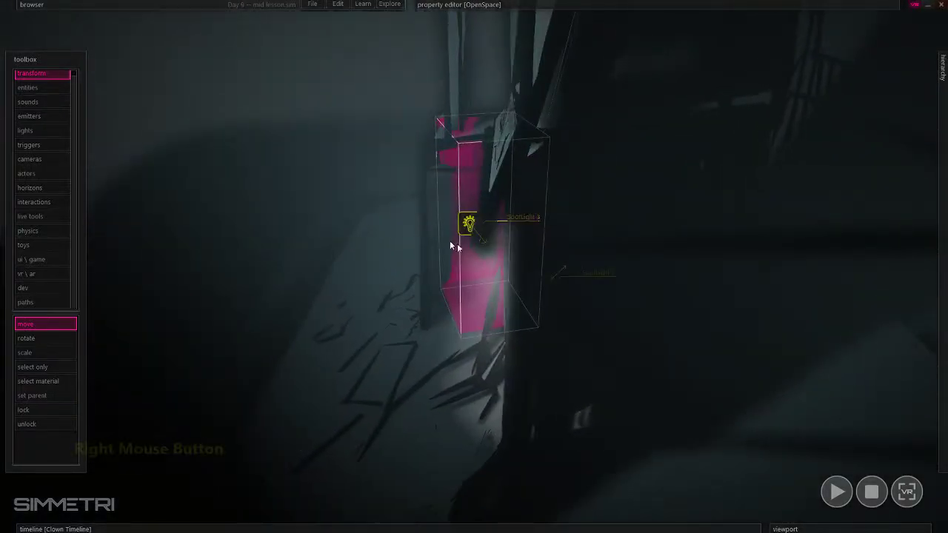
left_click_drag(468, 236, 658, 184, "alt+shift")
right_click_drag(657, 184, 644, 256, "ctrl")
left_click_drag(247, 257, 363, 322)
right_click_drag(363, 321, 474, 266)
key("w")
right_click_drag(365, 324, 452, 360, "ctrl")
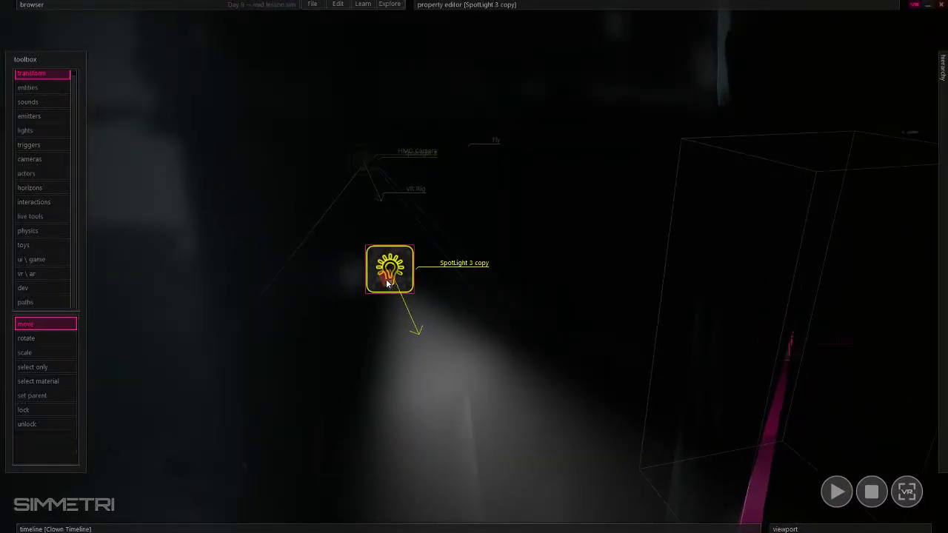
- Reposition the SpotLight 3 copy near the HMD Camera and delete it
left_click_drag(398, 276, 601, 290, "ctrl")
right_click_drag(602, 290, 740, 451, "ctrl")
key("d")
key("q")
right_click_drag(474, 311, 406, 134)
key("w")
left_click_drag(482, 235, 435, 363)
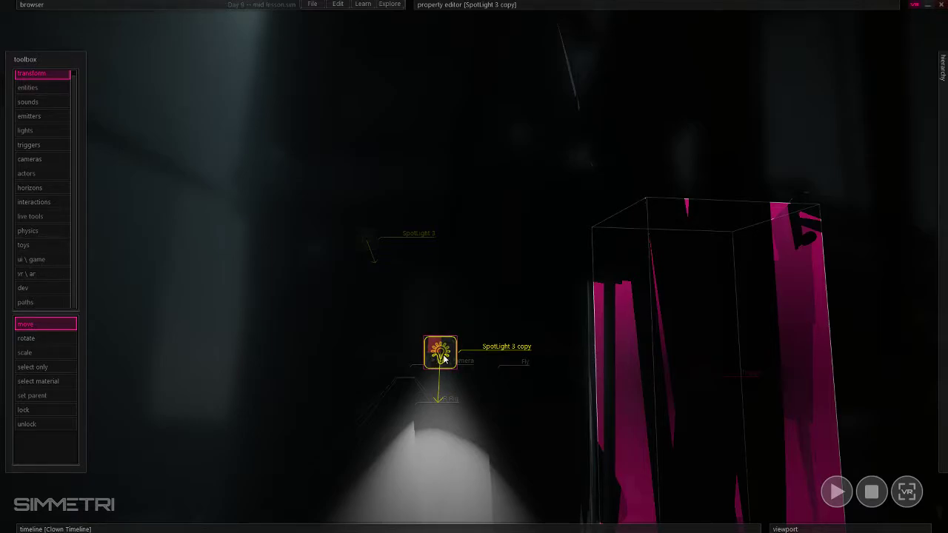
key("Delete")
- Return to the house front and move SpotLight 3 up to the roof edge above the doorway
right_click_drag(448, 241, 630, 182)
key("w")
key("w")
key("a")
key("s")
key("d")
key("e")
key("s")
key("s")
key("e")
key("w")
key("w")
key("s")
right_click_drag(524, 251, 524, 251)
key("d")
key("s")
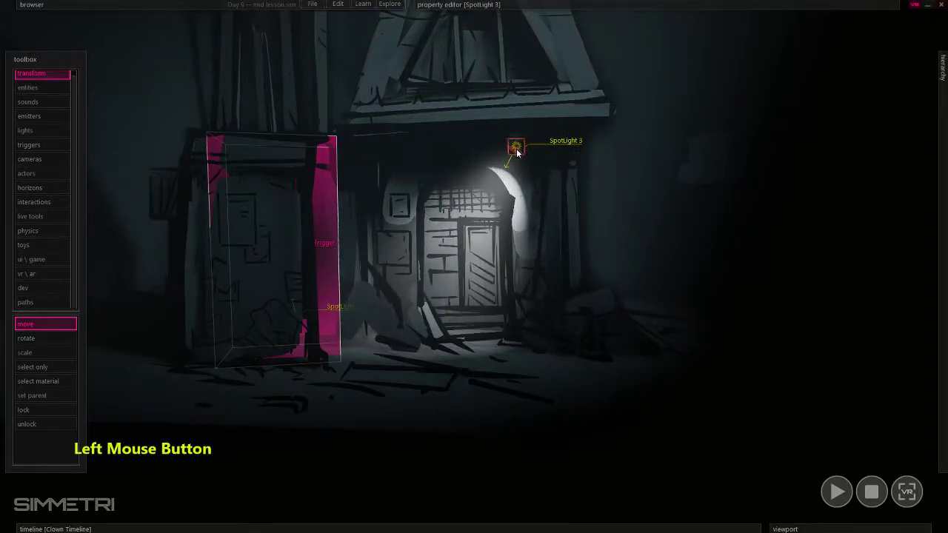
left_click_drag(510, 146, 556, 100)
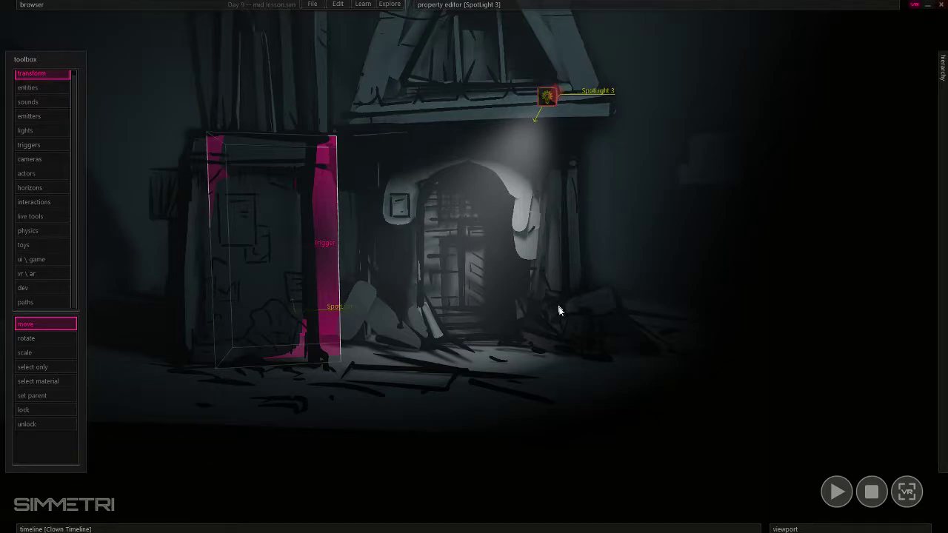
- Draw a thin, tall box entity standing like a post in front of the doorway, near the arch's lit edge
key("w")
right_click_drag(497, 338, 496, 338)
key("e")
right_click_drag(474, 267, 168, 174)
key("a")
key("w")
key("s")
key("d")
key("w")
key("s")
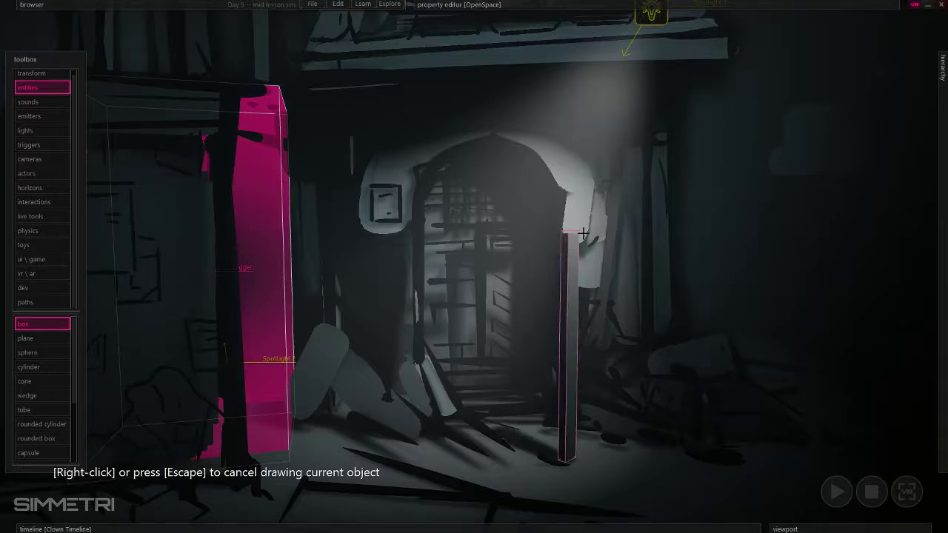
right_click(604, 386)
- Finish the box entity, brighten its color with HDR intensity, and move it back into the doorway
left_click(573, 318)
mouse_move(661, 8)
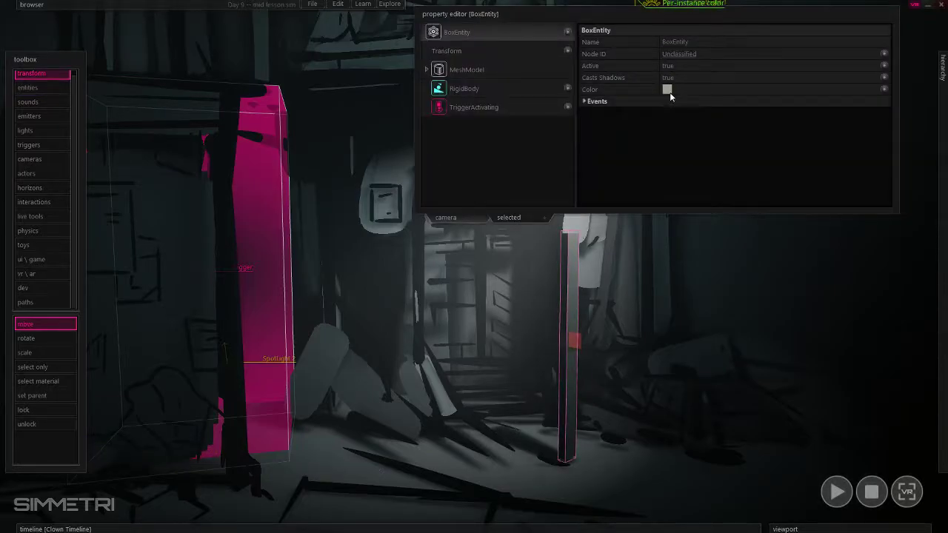
left_click(667, 90)
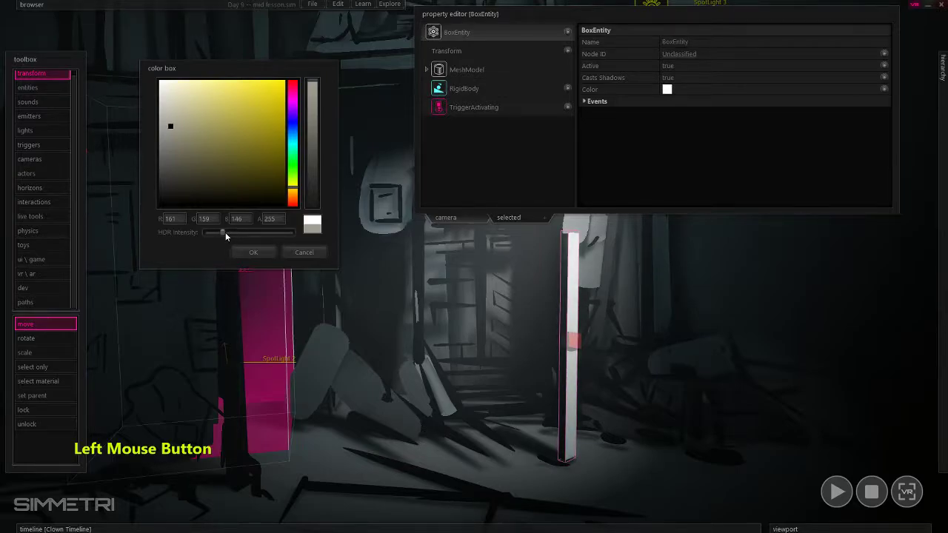
left_click(259, 256)
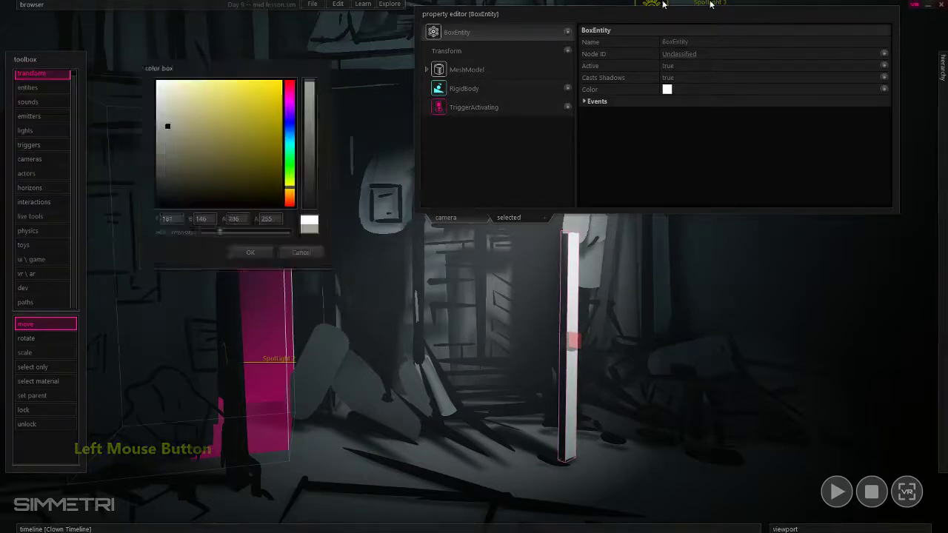
left_click_drag(574, 355, 569, 338)
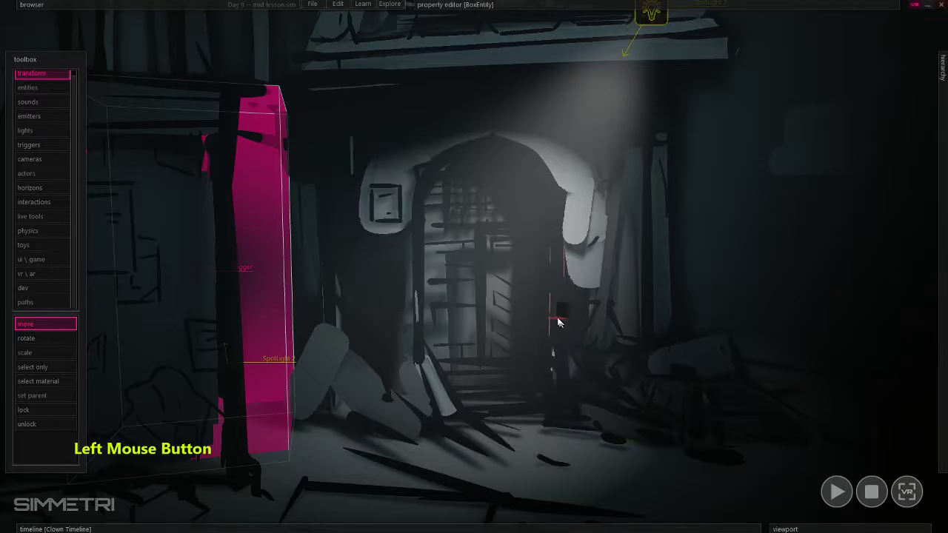
- From inside the house behind the doorway, set the box's color to 255, 252, 231 with a stronger HDR intensity
key("w")
right_click_drag(554, 324, 566, 319)
right_click_drag(472, 266, 503, 327)
key("a")
key("w")
key("s")
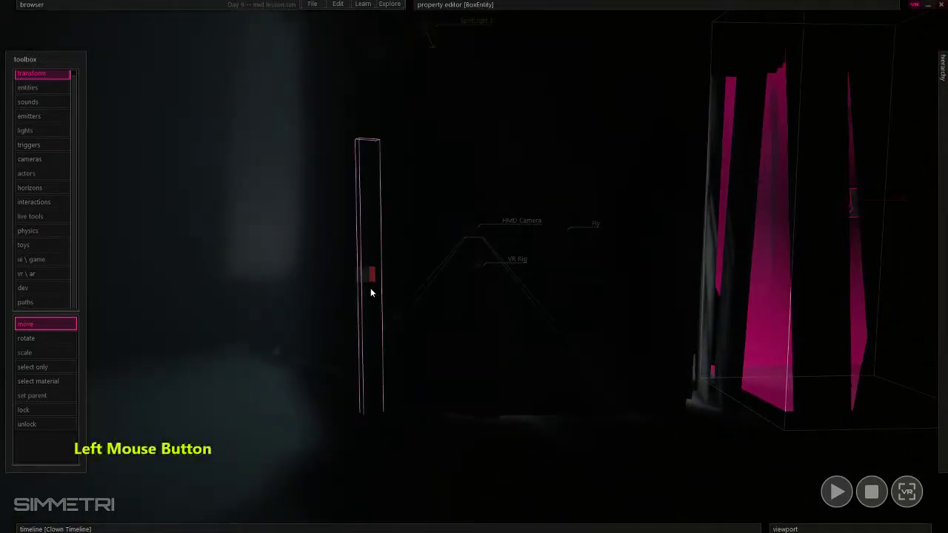
left_click(370, 292)
left_click(656, 95)
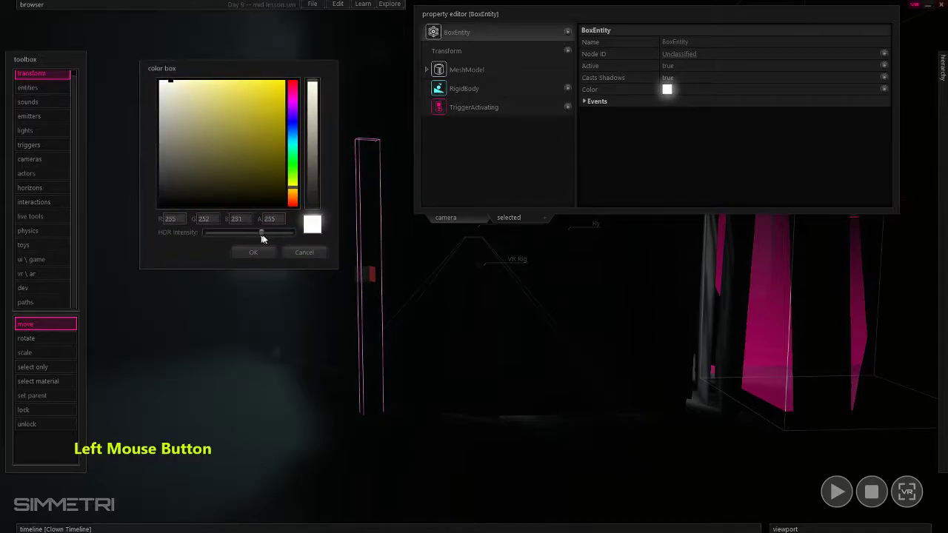
left_click(244, 251)
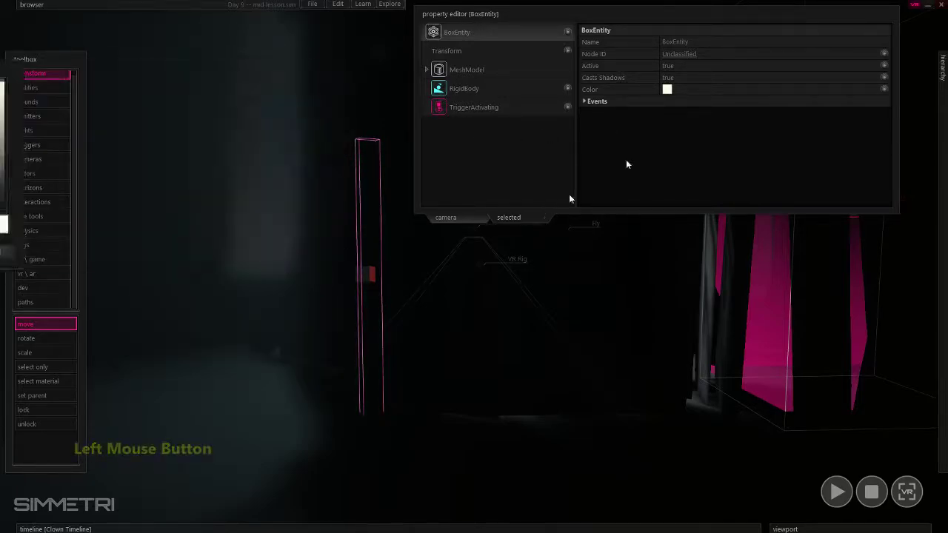
- Place a new spot light at the box inside the house and move it slightly lower and away from the box
left_click(52, 132)
left_click(361, 304)
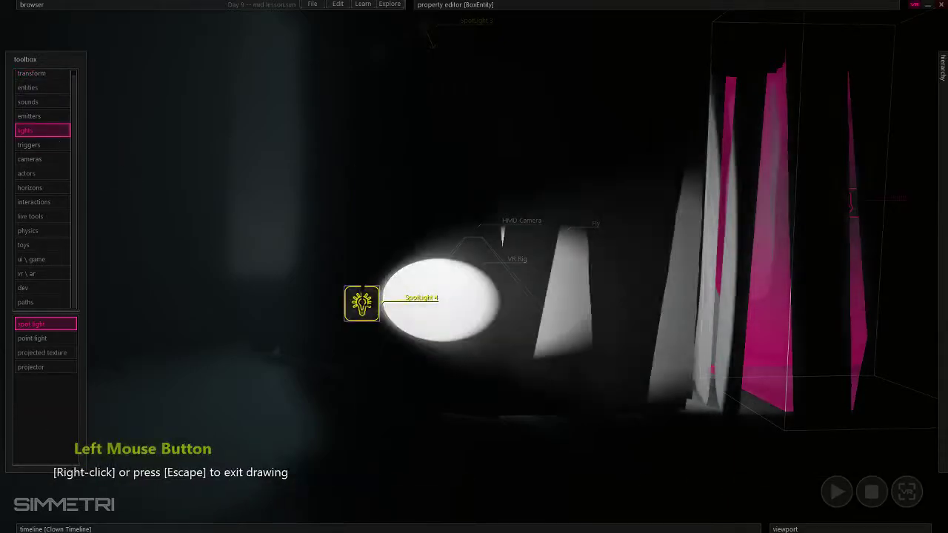
right_click(361, 305)
mouse_move(362, 303)
left_mouse_down()
mouse_move(262, 315)
mouse_move(288, 370)
mouse_move(318, 377)
left_mouse_up()
- Set SpotLight 4's area radius to about 0.15 and delete the box entity beside it
mouse_move(588, 6)
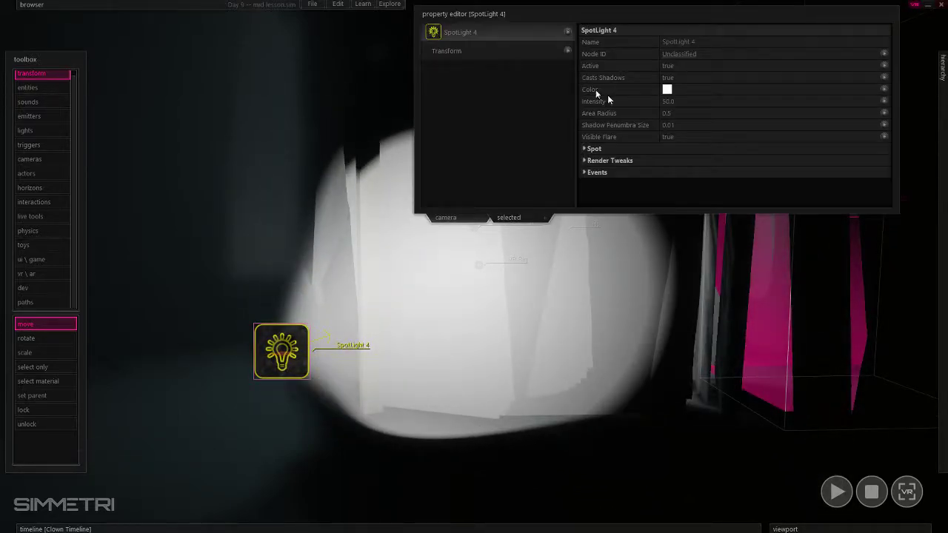
left_click_drag(734, 114, 728, 117)
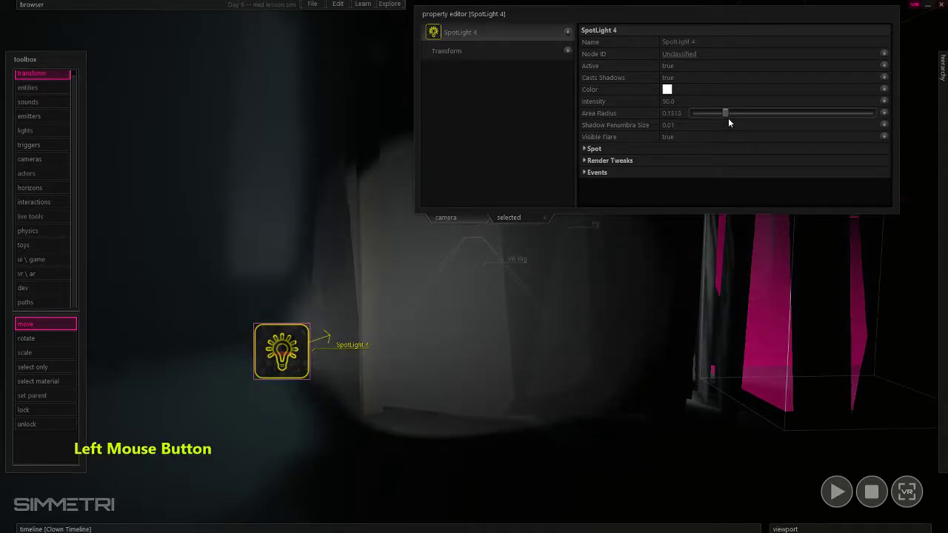
left_click(368, 230)
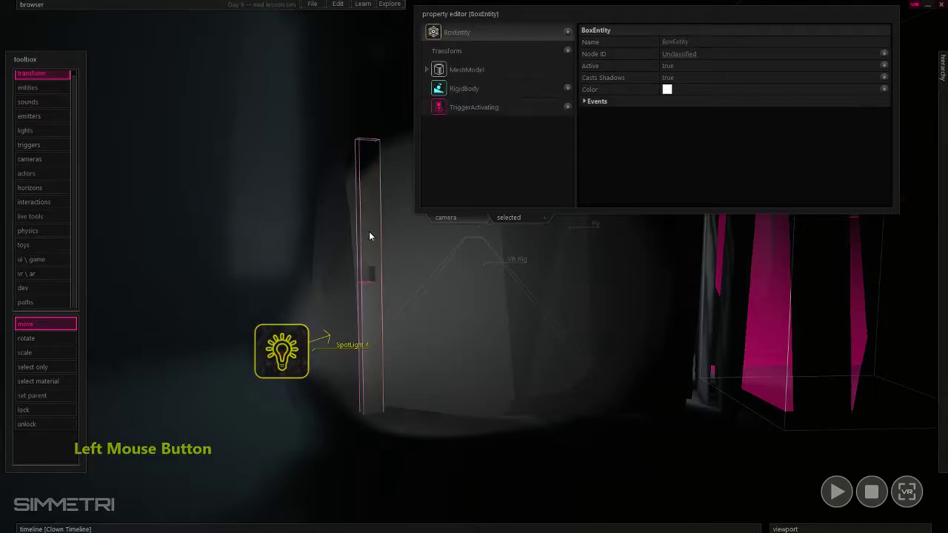
key("Delete")
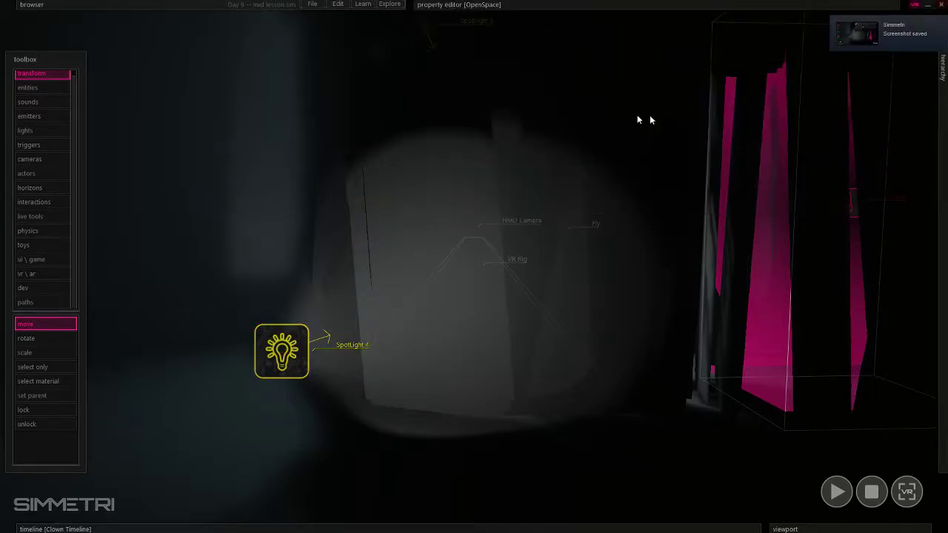
- Fly back outside to the house front and check the doorway lighting with SpotLight 4 behind it
key("w")
right_click_drag(478, 116, 555, 132)
key("a")
right_click_drag(473, 266, 474, 266)
key("s")
key("w")
key("a")
key("s")
key("d")
key("w")
key("a")
key("s")
key("d")
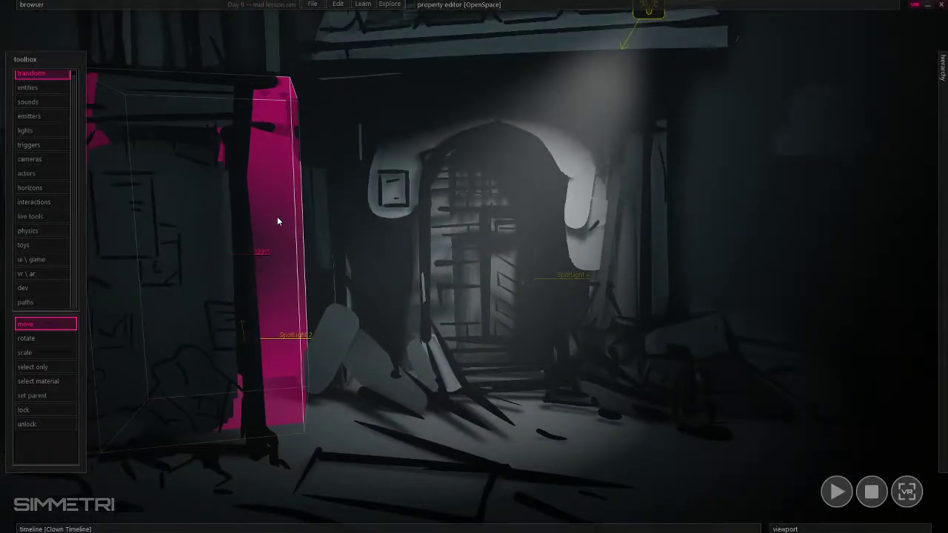
- Examine the house front from different distances, covering the roof-edge spot light, the doorway and the Trigger
right_click_drag(296, 221, 296, 221)
key("w")
right_click_drag(382, 235, 382, 235)
key("s")
right_click_drag(273, 220, 273, 220)
key("d")
key("w")
key("ctrl")
key("e")
key("s")
key("s")
key("ctrl")
key("w")
key("ctrl")
key("s")
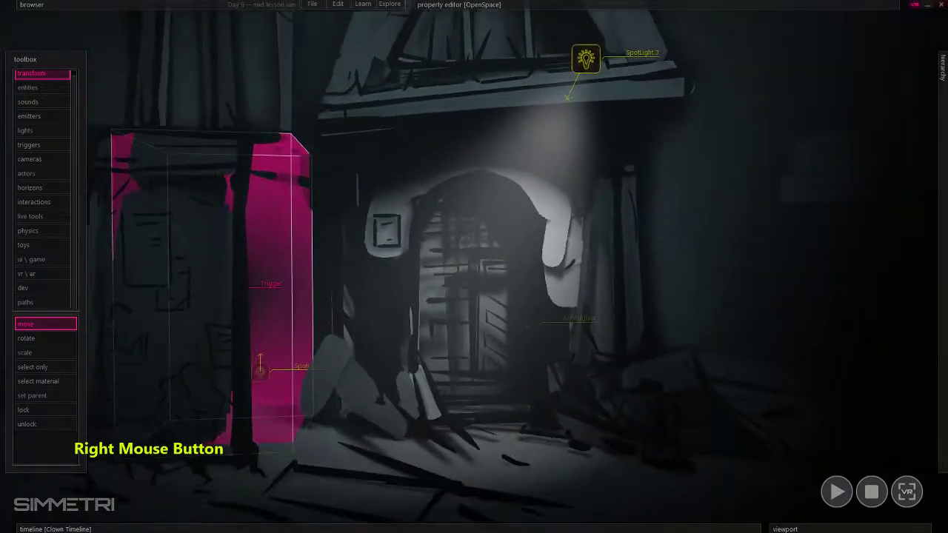
- Place a plane trigger on the ground before the doorway and rotate it upright, square to the house
left_click(44, 145)
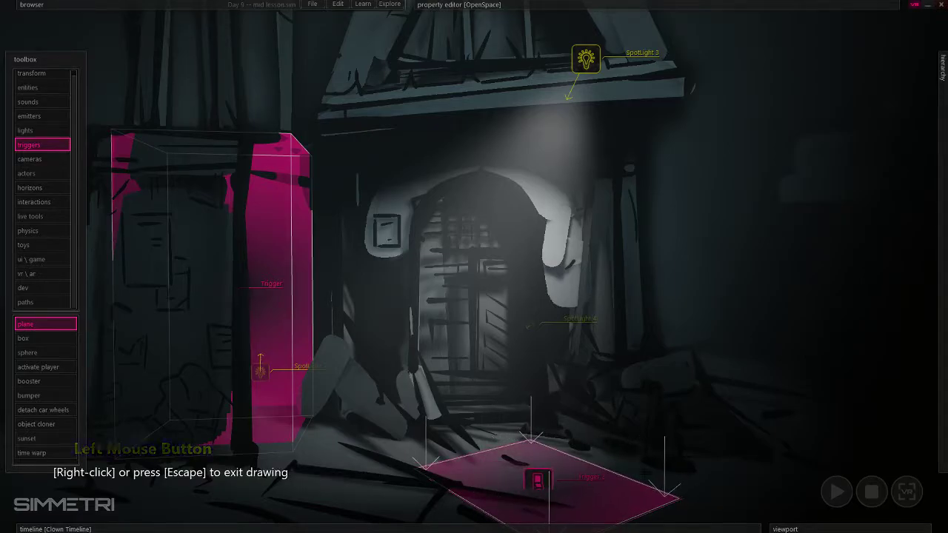
left_click(542, 480)
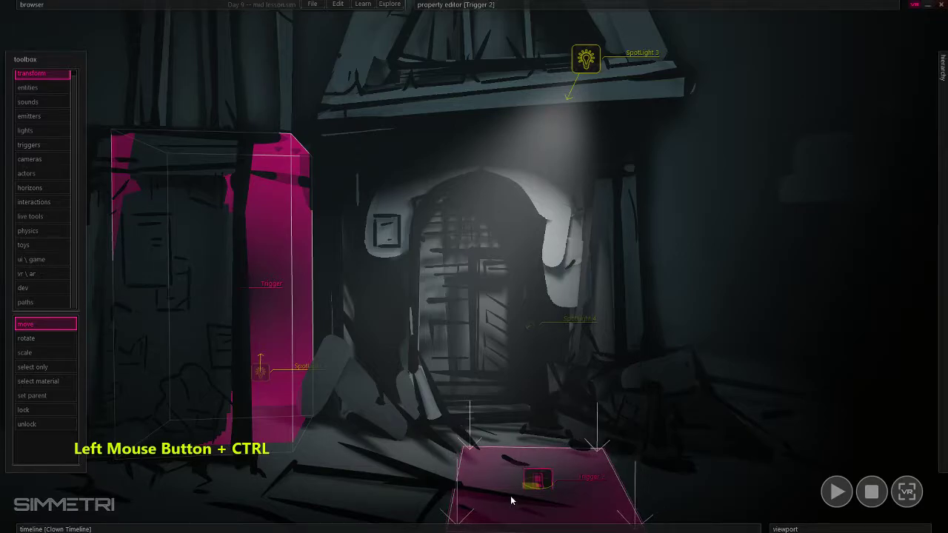
right_click_drag(496, 483, 546, 440)
key("s")
key("d")
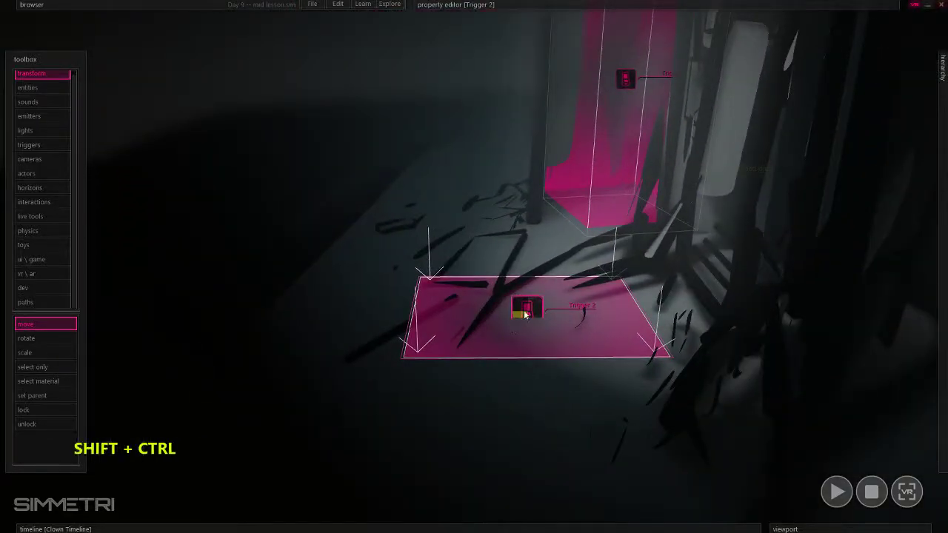
left_click_drag(523, 309, 673, 290, "ctrl+shift")
- Raise the upright plane trigger off the ground so it sits in front of the doorway
key("a")
right_click_drag(674, 290, 567, 345)
key("w")
key("s")
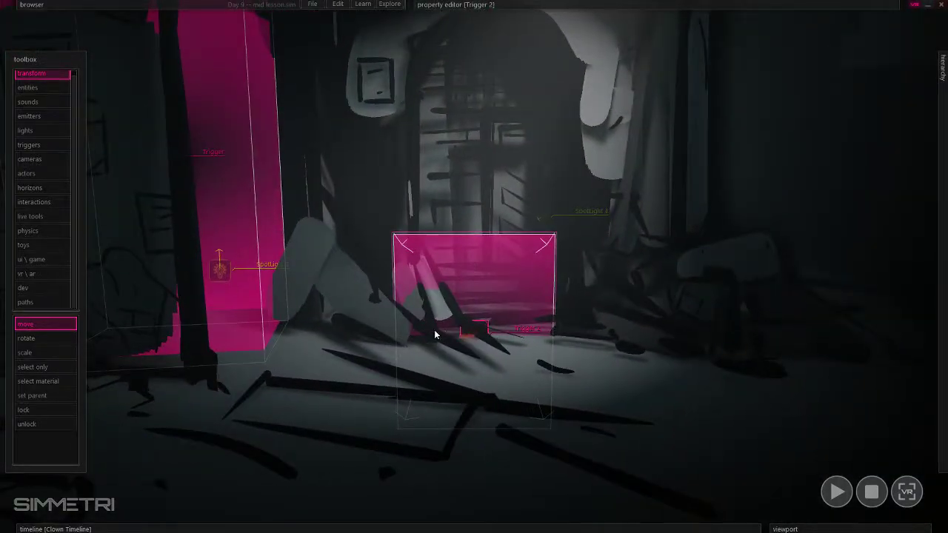
left_click_drag(468, 330, 488, 166)
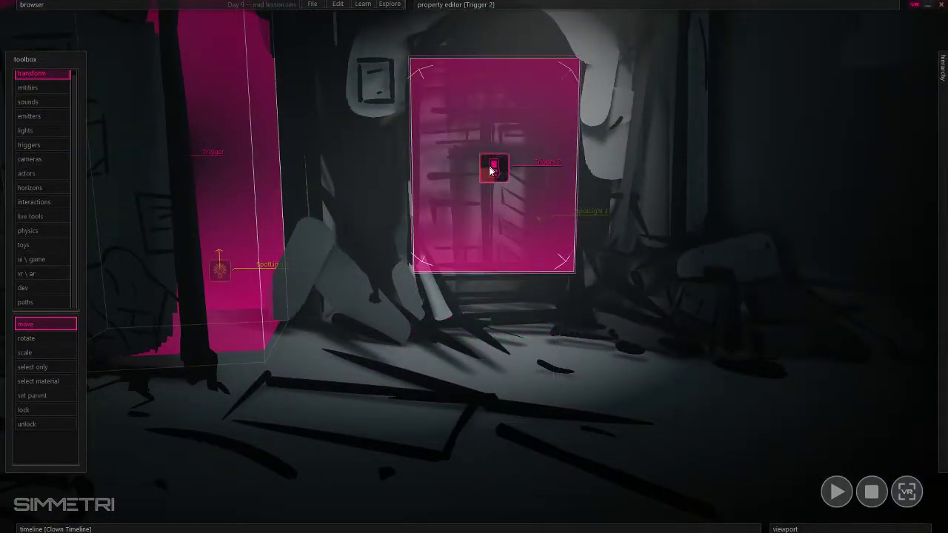
- Scale the plane trigger up so that it covers the doorway opening
key("d")
key("w")
right_click_drag(488, 185, 325, 201)
key("s")
key("a")
key("w")
right_click_drag(474, 266, 659, 289)
key("s")
right_click_drag(479, 176, 481, 177)
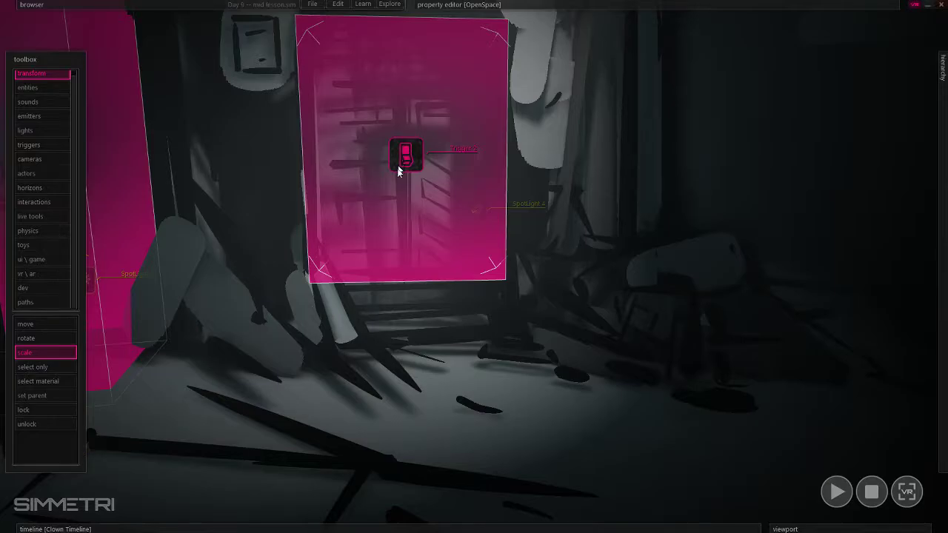
key("d")
key("w")
right_click_drag(415, 151, 373, 133)
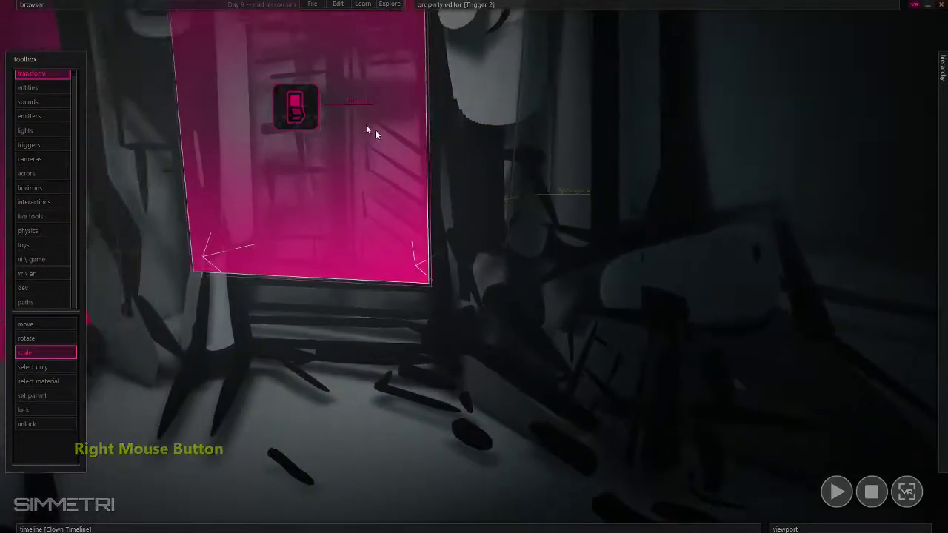
mouse_move(304, 117)
left_mouse_down()
mouse_move(313, 100)
mouse_move(309, 106)
left_mouse_up()
- Inspect the plane trigger from the side, checking its arrow direction and its position relative to the box-shaped Trigger
key("d")
key("w")
right_click_drag(310, 106, 351, 121)
key("a")
key("s")
key("w")
key("s")
key("d")
key("s")
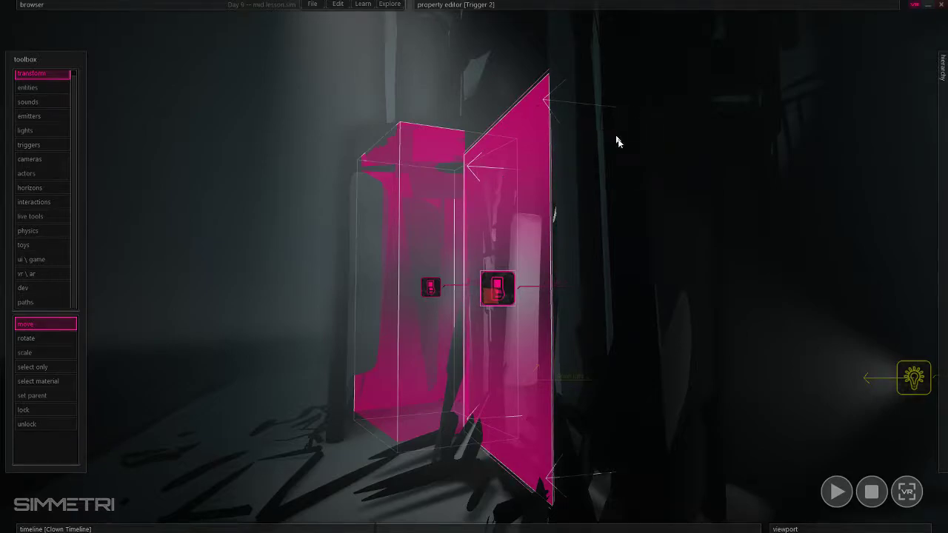
right_click_drag(617, 142, 585, 144)
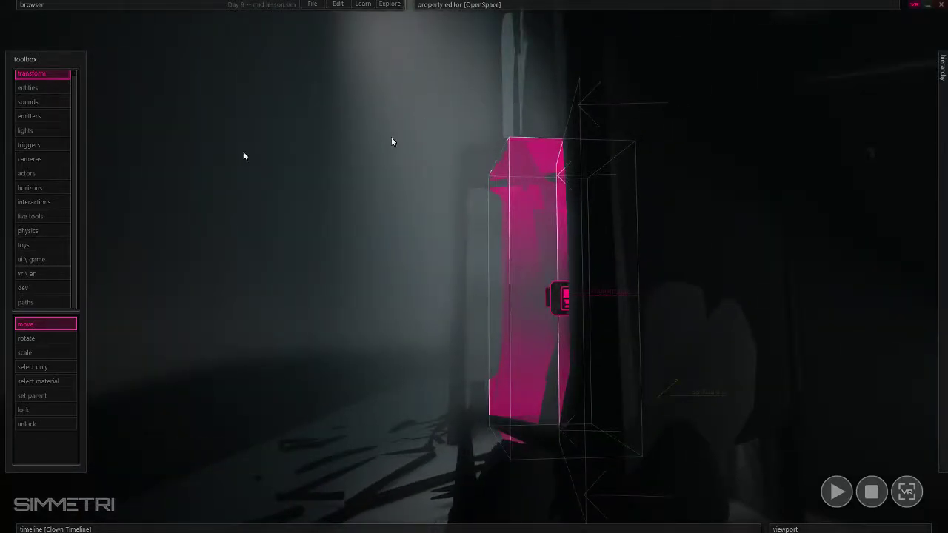
- Reselect Trigger 2 and rotate it half a turn so its direction arrows point into the house
left_click(556, 287)
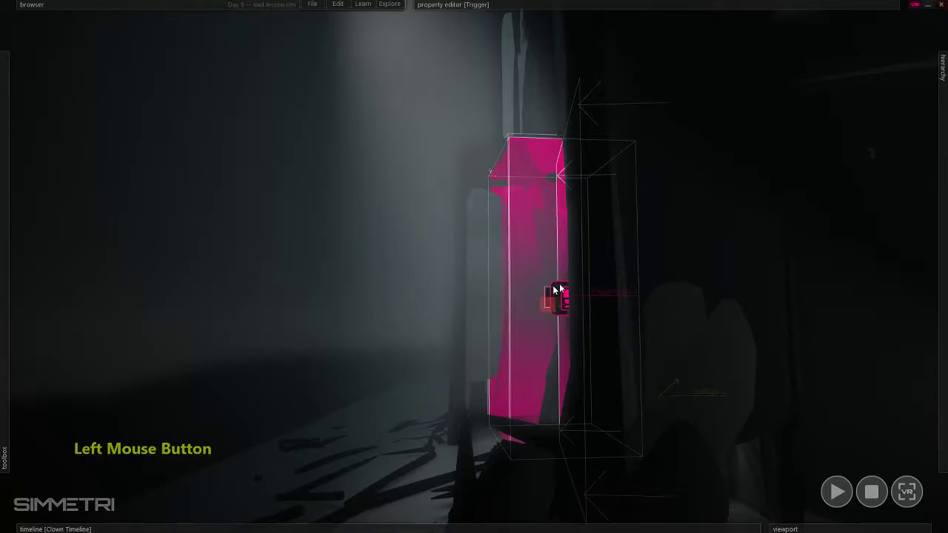
key("a")
right_click_drag(546, 302, 585, 298)
left_click(479, 285)
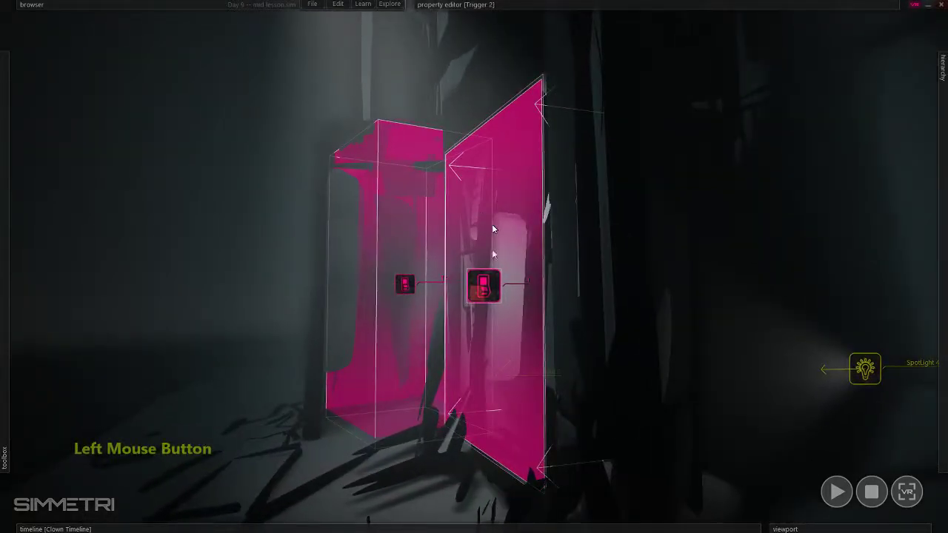
left_click(513, 162, "ctrl")
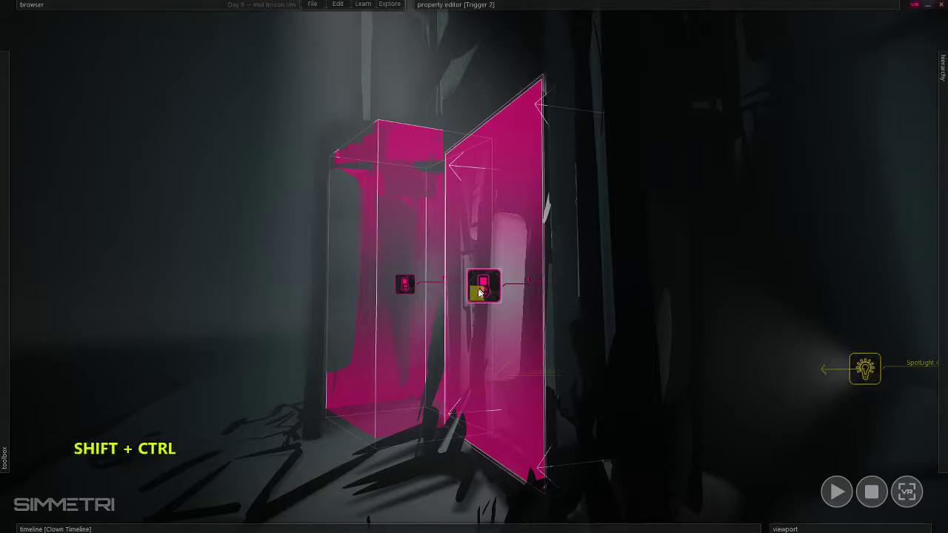
left_click_drag(478, 290, 596, 87, "ctrl+shift")
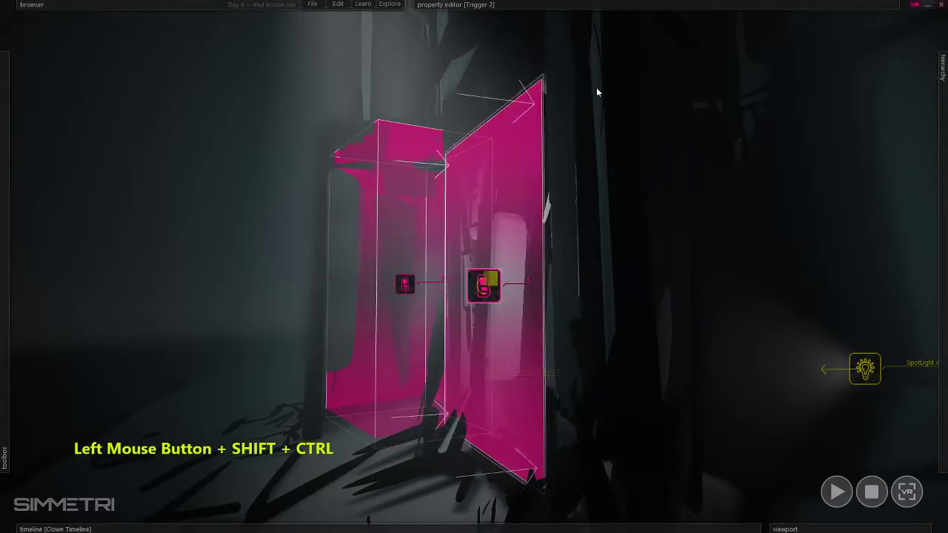
- Move Trigger 2 back through the doorway so it stands just inside, behind the door bars
left_click_drag(483, 297, 527, 287)
mouse_move(548, 288)
left_mouse_down()
mouse_move(579, 288)
mouse_move(565, 289)
left_mouse_up()
right_click_drag(566, 288, 533, 327)
key("a")
key("w")
key("s")
right_click_drag(351, 255, 348, 248)
key("d")
left_click(357, 245)
mouse_move(382, 243)
left_mouse_down()
mouse_move(372, 241)
mouse_move(374, 232)
left_mouse_up()
left_click(375, 231)
key("a")
right_click_drag(374, 231, 376, 311)
key("s")
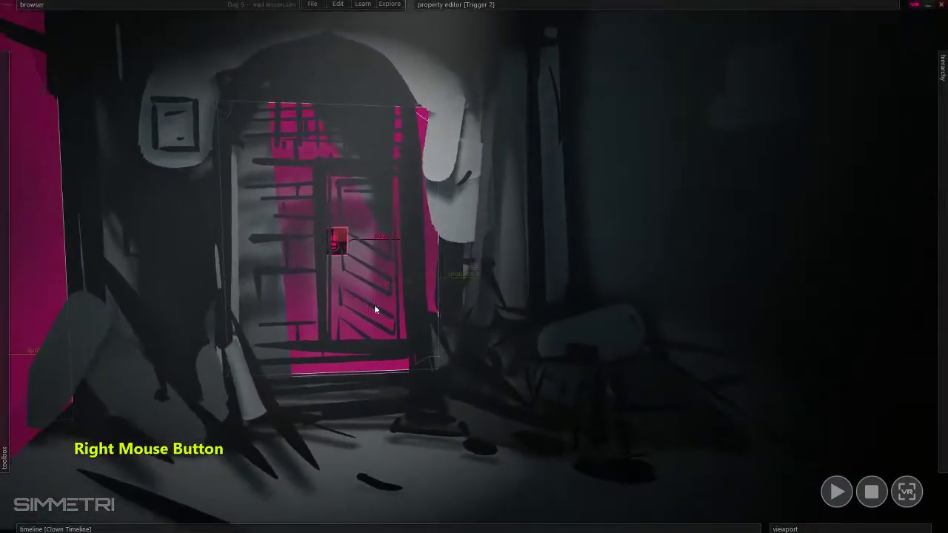
- View the options offered for Trigger 2 in the doorway, including editing its onEnter() code, without choosing any
right_click_drag(376, 311, 374, 248)
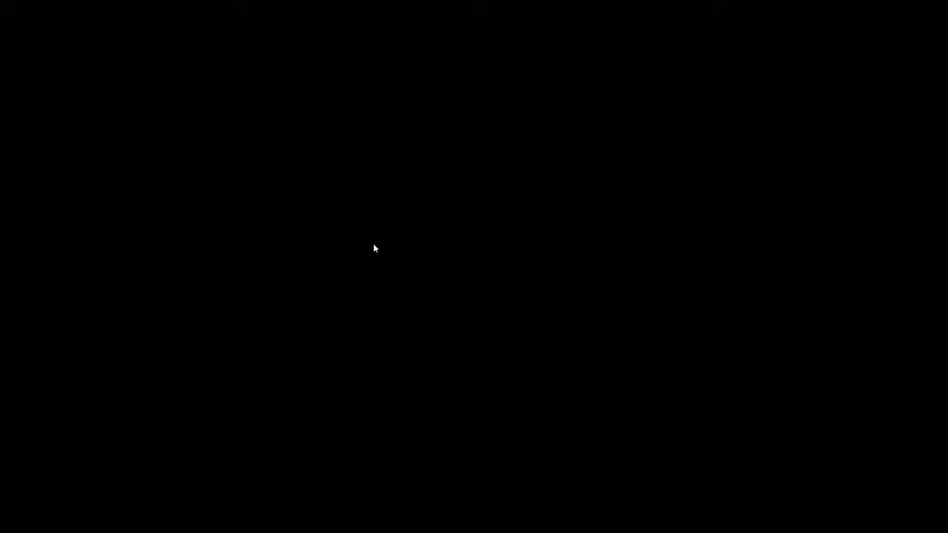
key("Escape")
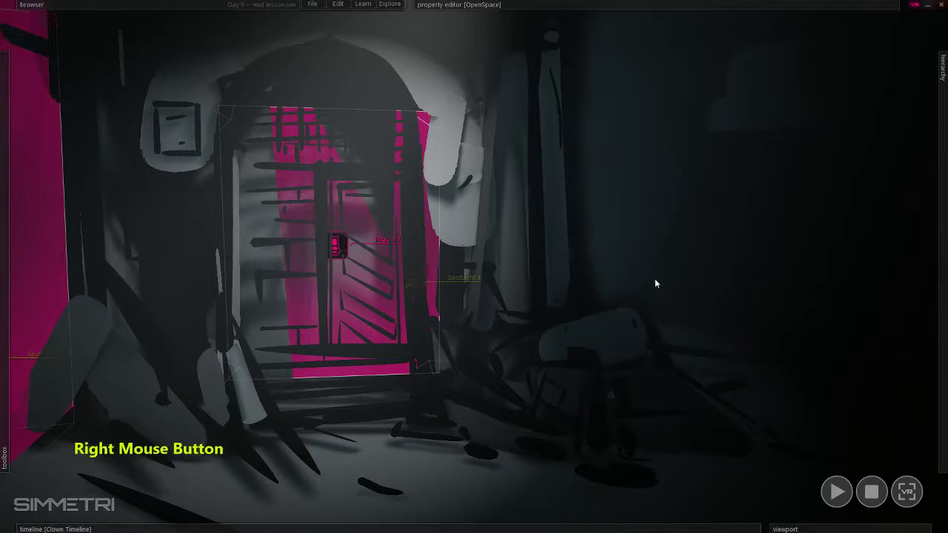
right_click_drag(654, 283, 544, 283)
right_click_drag(634, 280, 645, 275)
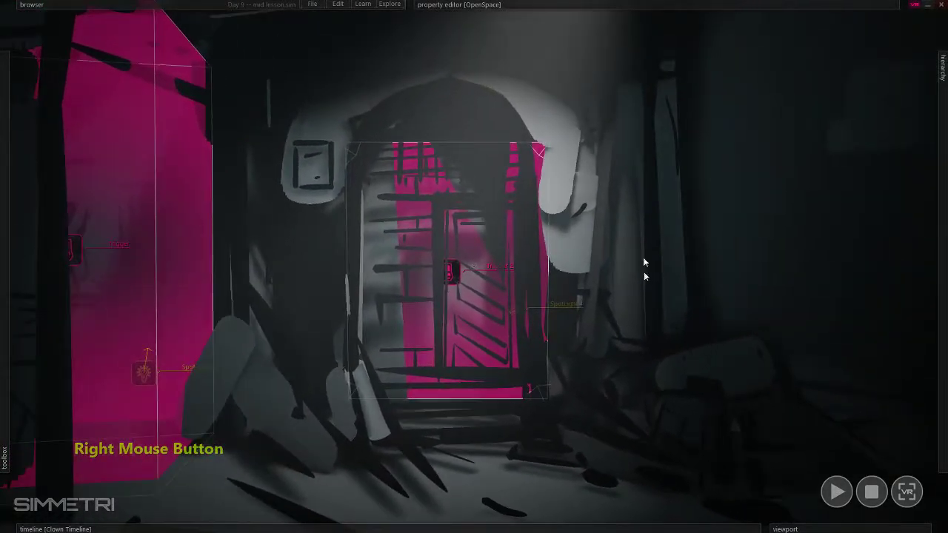
right_click(468, 278)
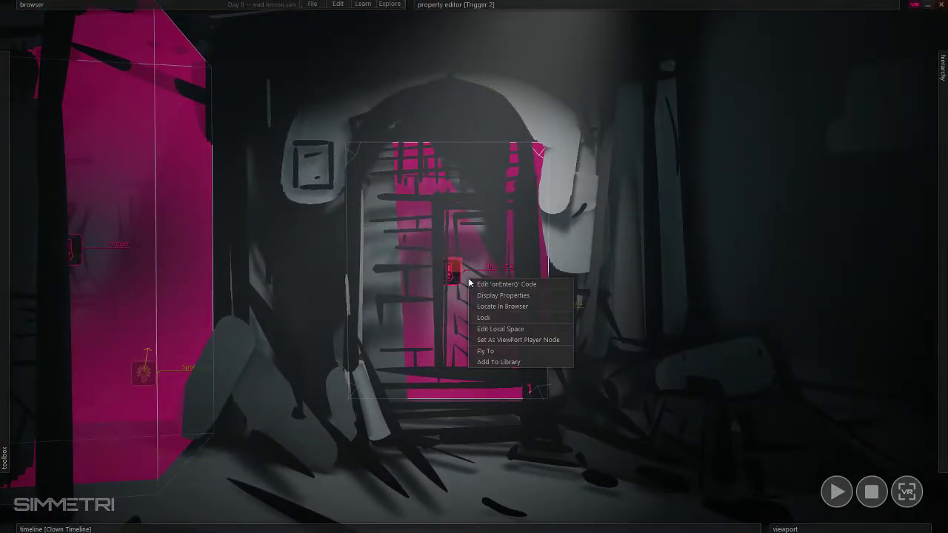
left_click(673, 272)
- Pull back to view the whole house front with both triggers and show the scene hierarchy
key("e")
right_click_drag(674, 271, 647, 367)
key("s")
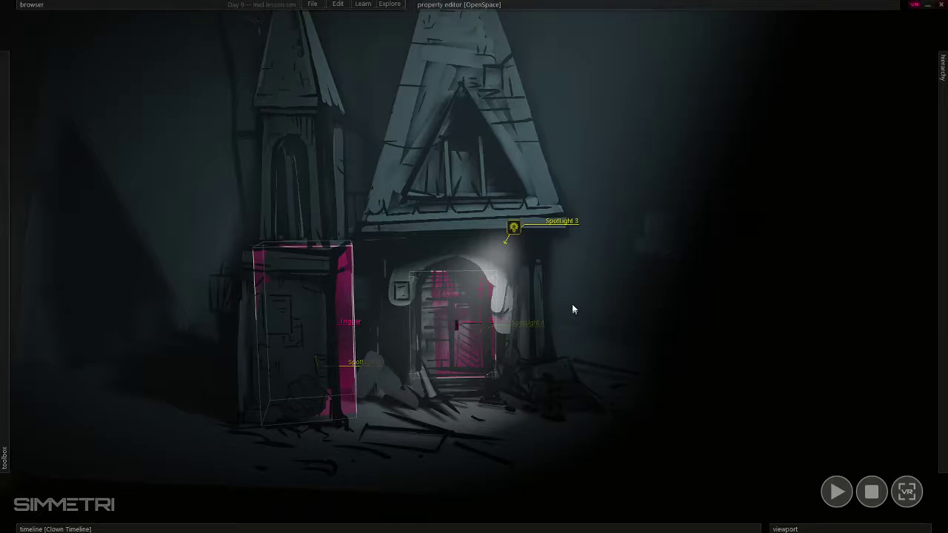
key("d")
right_click_drag(409, 339, 415, 340)
key("d")
key("w")
key("d")
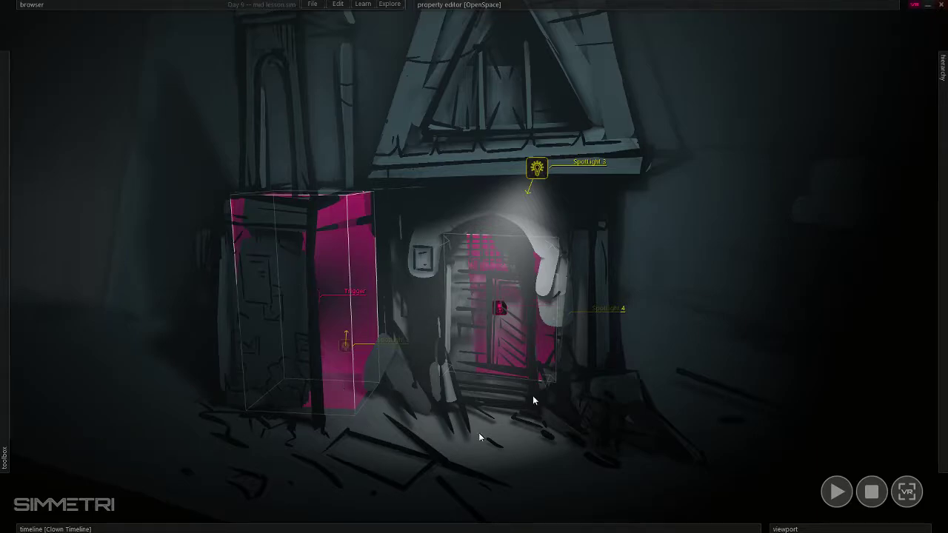
mouse_move(939, 256)
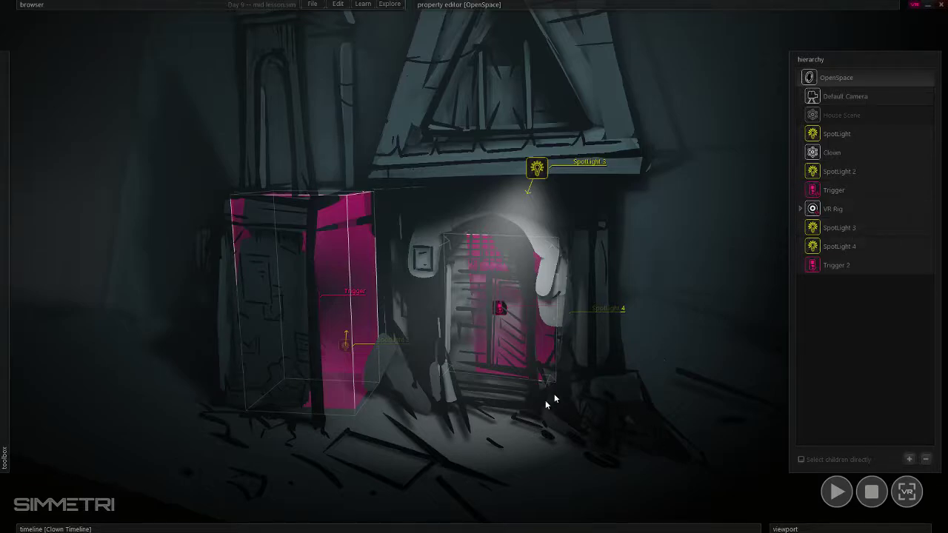
- Import nito.fbx from the nito folder of the Tilt Brush exports as a Google Tilt Brush model
mouse_move(680, 329)
right_mouse_down()
mouse_move(644, 333)
mouse_move(689, 338)
right_mouse_up()
key("e")
key("w")
key("s")
key("ctrl")
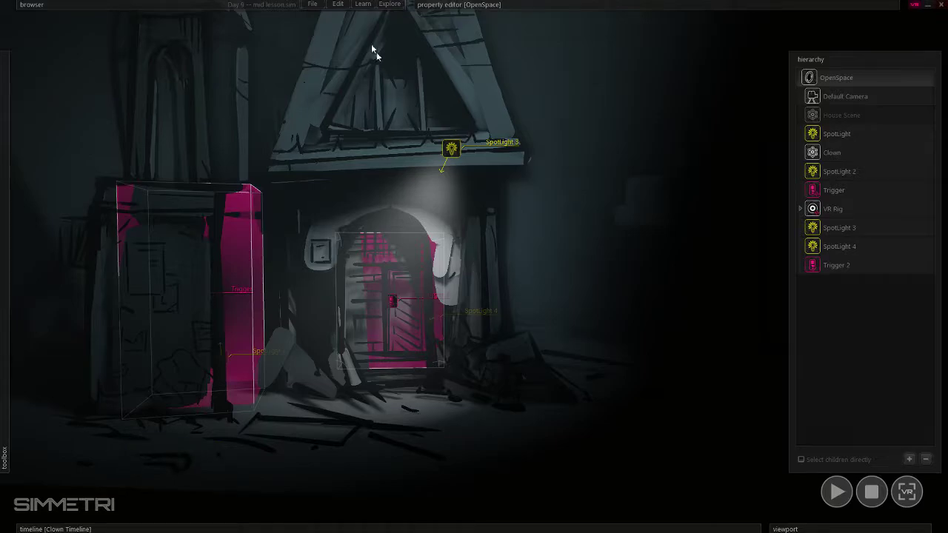
left_click(312, 5)
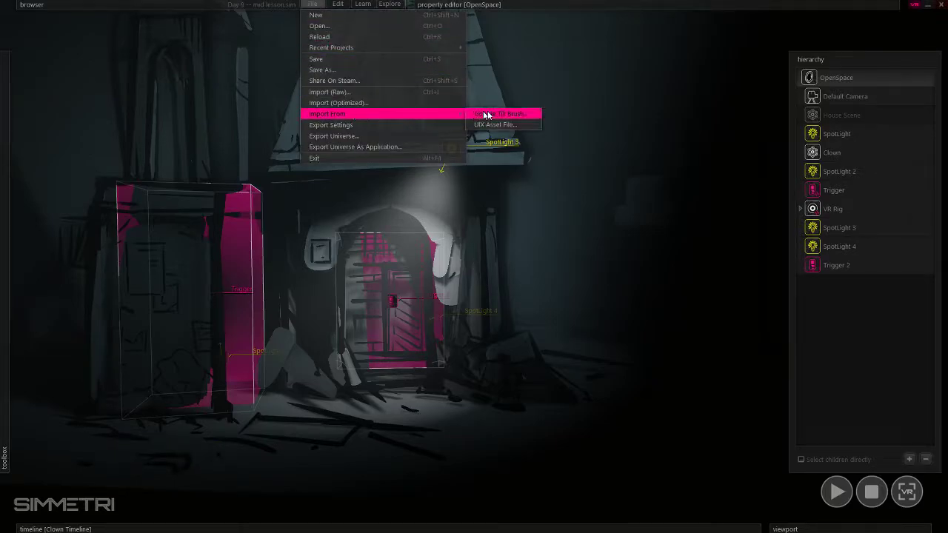
left_click(487, 115)
left_click(219, 58)
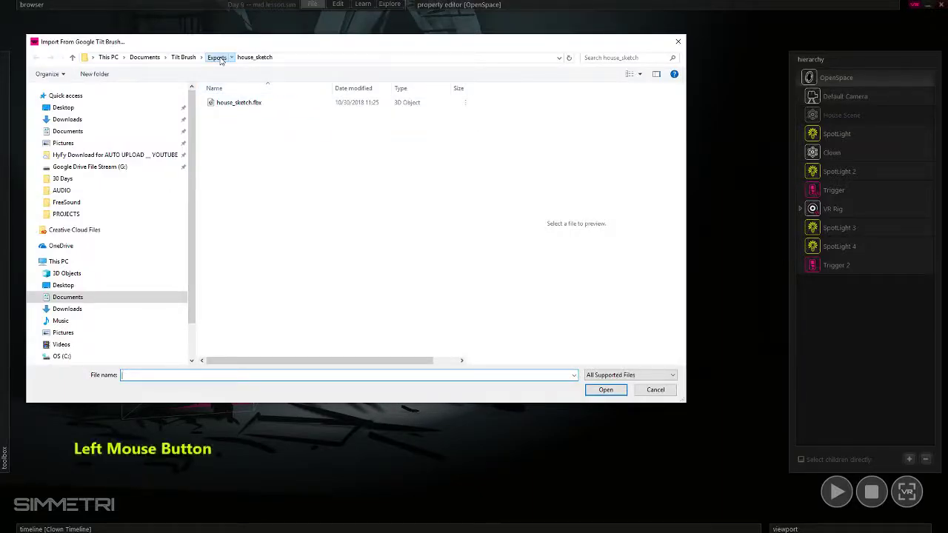
left_click(228, 187)
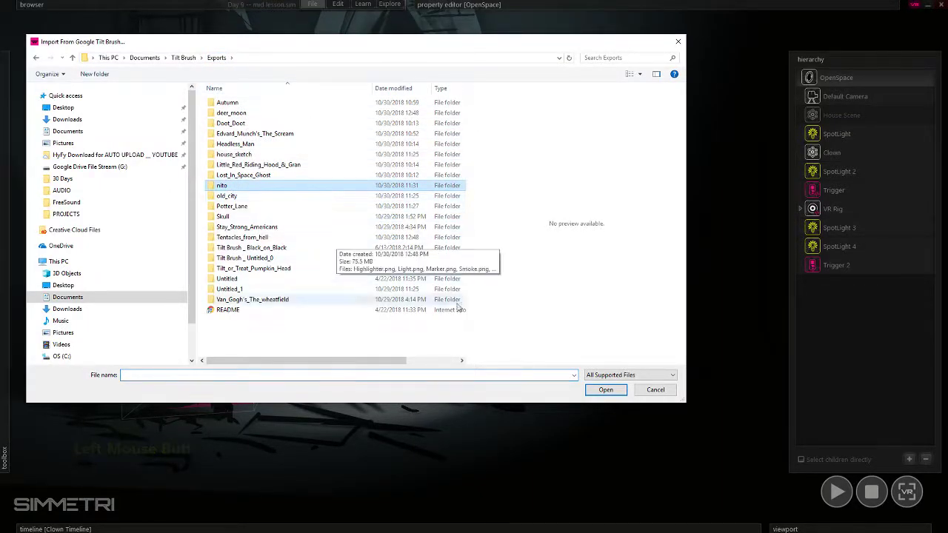
left_click(605, 393)
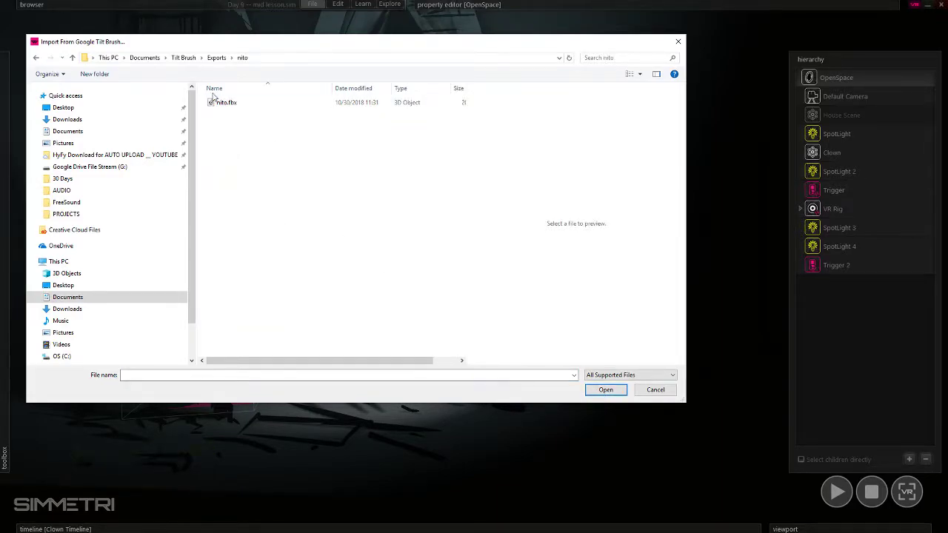
left_click(234, 108)
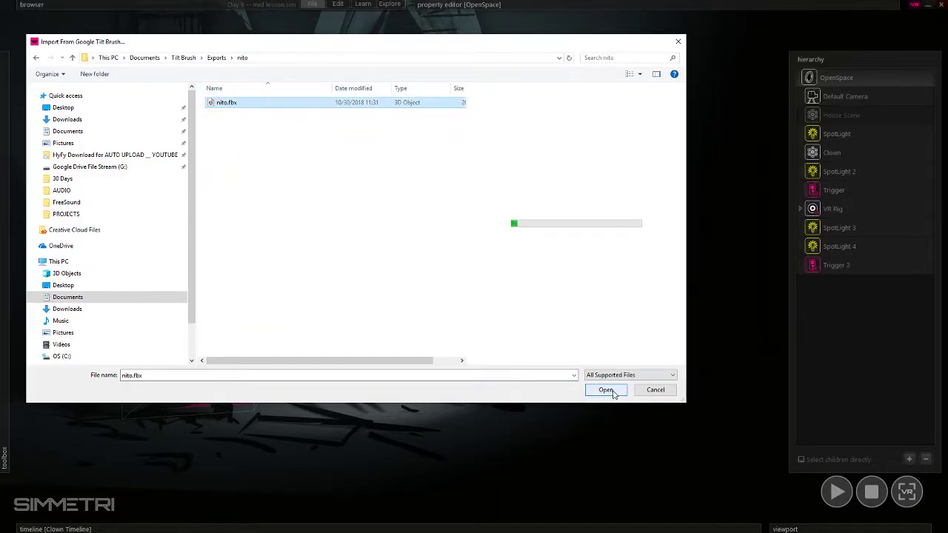
left_click(606, 390)
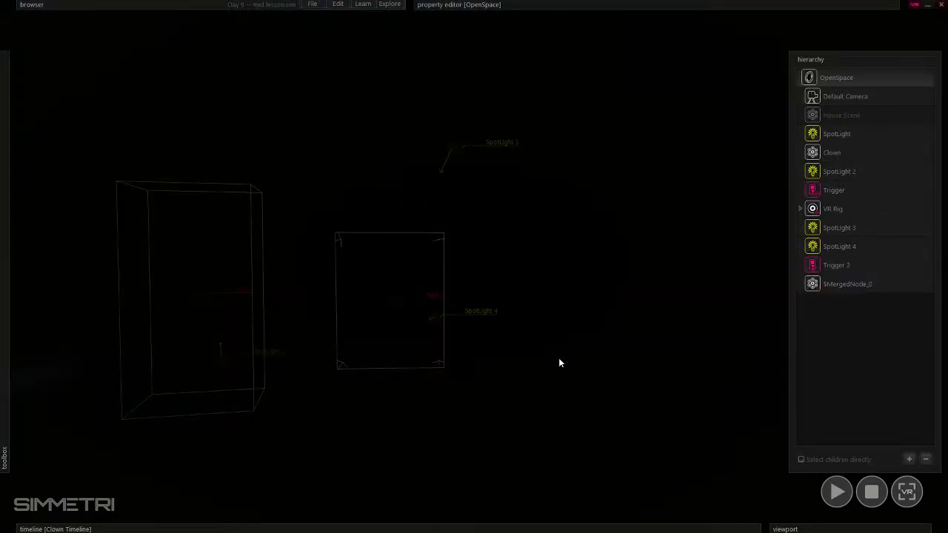
- Select the newly imported model and move it away from the house into the open area
right_click_drag(559, 360, 611, 385)
key("a")
key("e")
key("w")
key("s")
key("d")
right_click_drag(474, 266, 467, 252)
key("d")
left_click(467, 252)
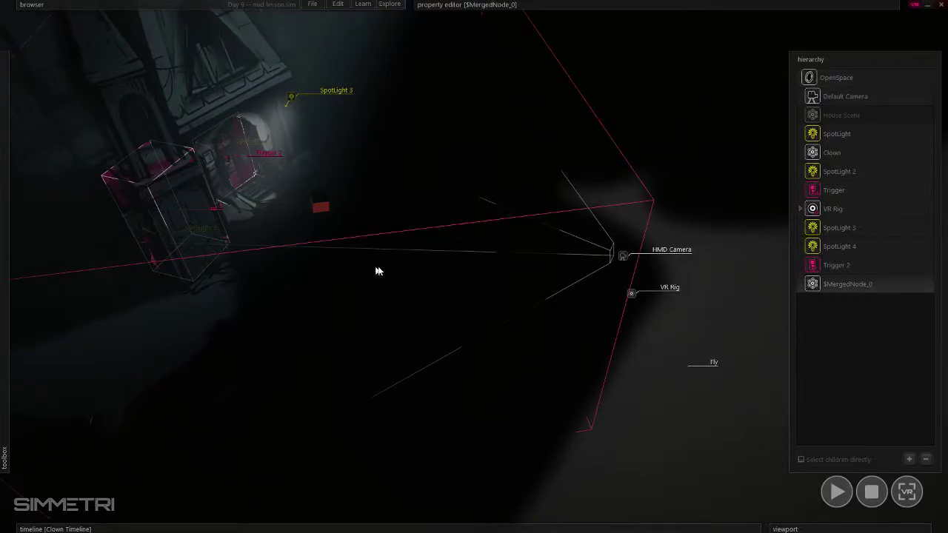
left_click_drag(328, 213, 467, 267)
- Duplicate SpotLight 3 and place the copy out from the house toward the imported model
right_click_drag(467, 267, 204, 130)
key("a")
left_click(193, 126)
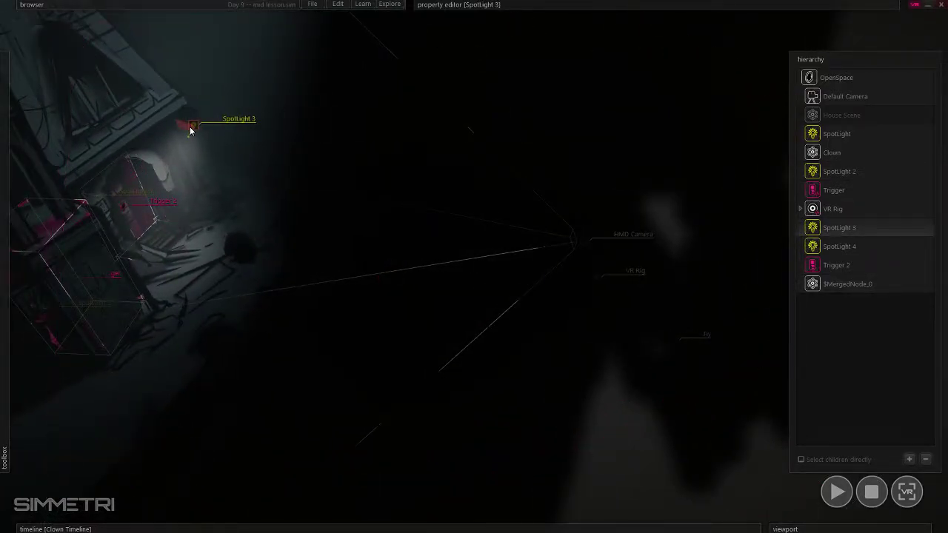
left_click_drag(191, 120, 360, 66, "alt")
- Move the imported model over to the copied spotlight so the beam falls on it
right_click_drag(349, 114, 474, 266)
key("a")
key("e")
key("w")
key("s")
left_click(211, 128)
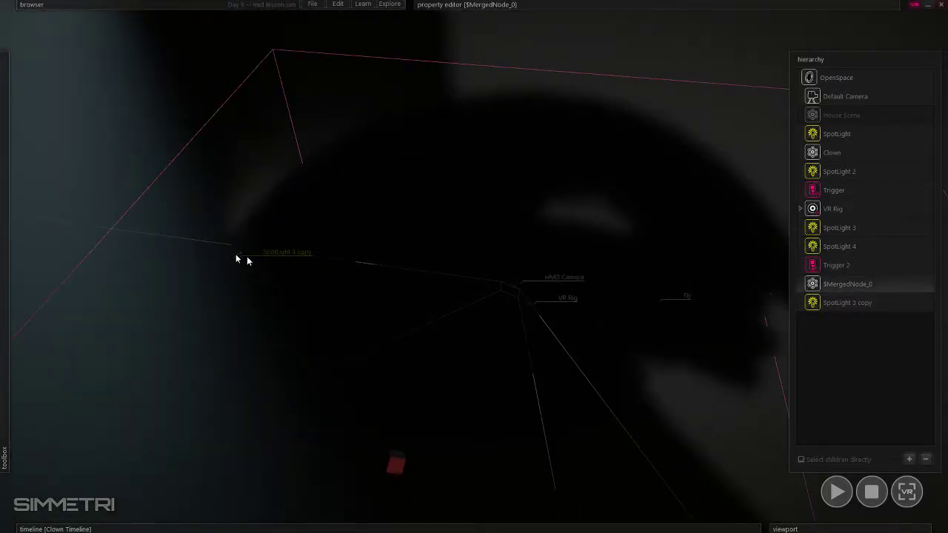
left_click_drag(393, 470, 253, 356)
right_click_drag(252, 356, 252, 355)
key("w")
right_click_drag(474, 266, 208, 194)
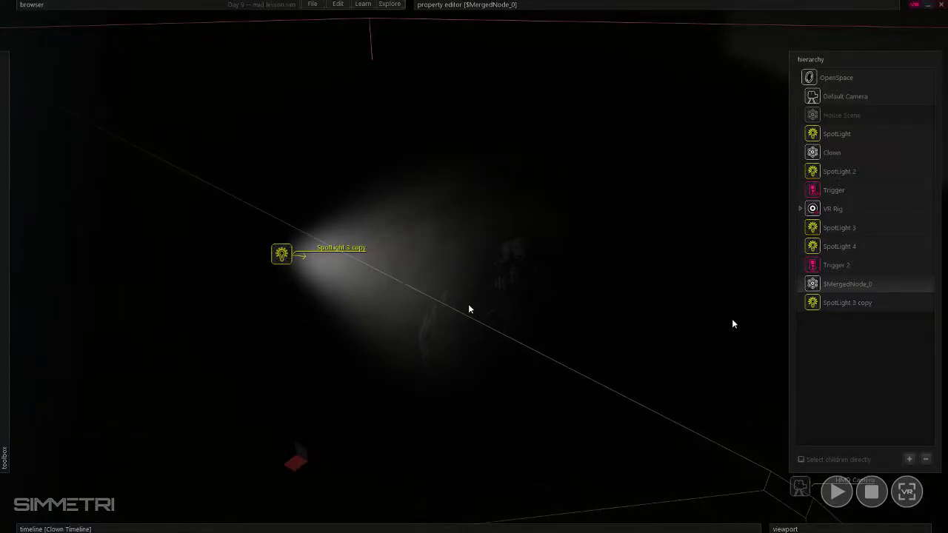
- Move SpotLight 3 copy closer to the imported model and raise its area radius to 3.8554 and intensity to 142.666
left_click(851, 303)
left_click_drag(279, 253, 370, 259)
mouse_move(607, 4)
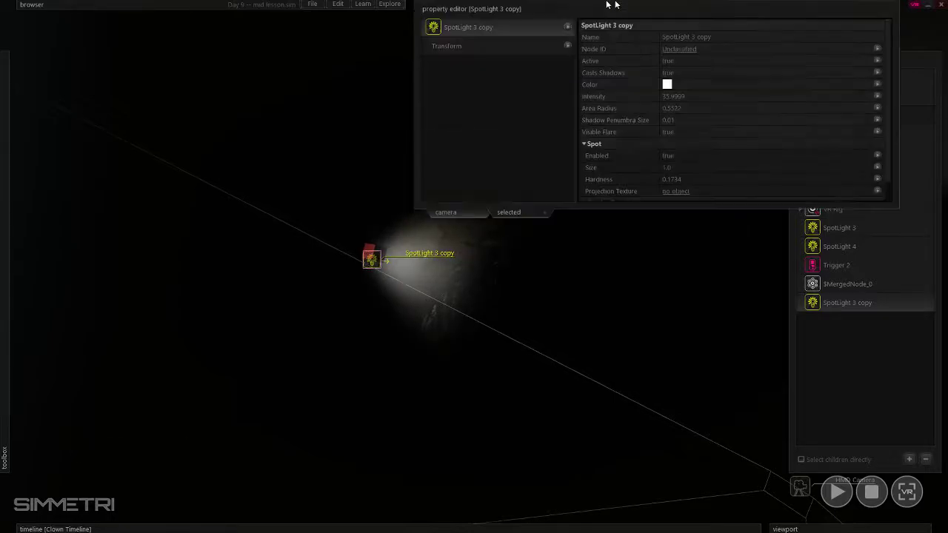
left_click_drag(748, 112, 788, 114)
left_click_drag(709, 103, 745, 101, "shift")
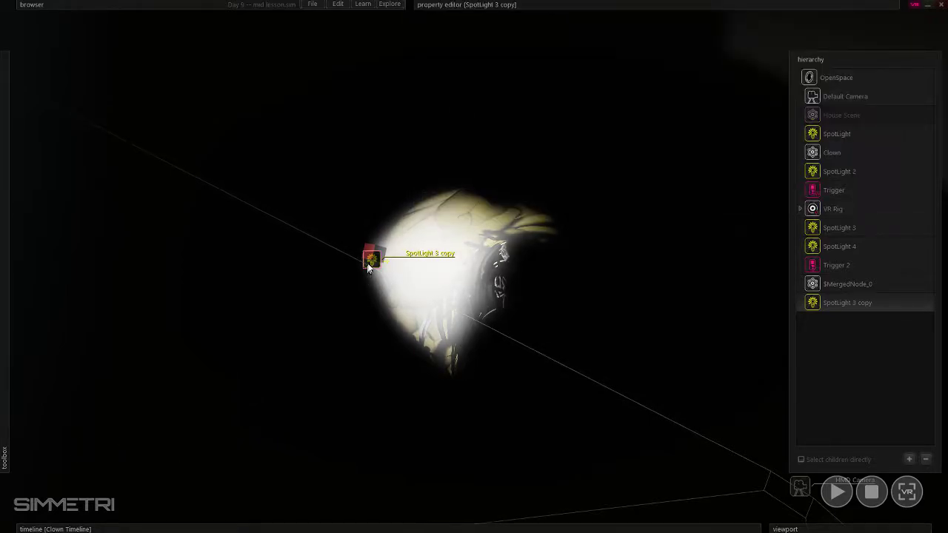
- Pull SpotLight 3 copy back from the model and reduce its area radius to 0.486 and intensity to 140.966
key("w")
right_click_drag(371, 259, 370, 259)
key("s")
left_click_drag(380, 247, 291, 324)
mouse_move(600, 47)
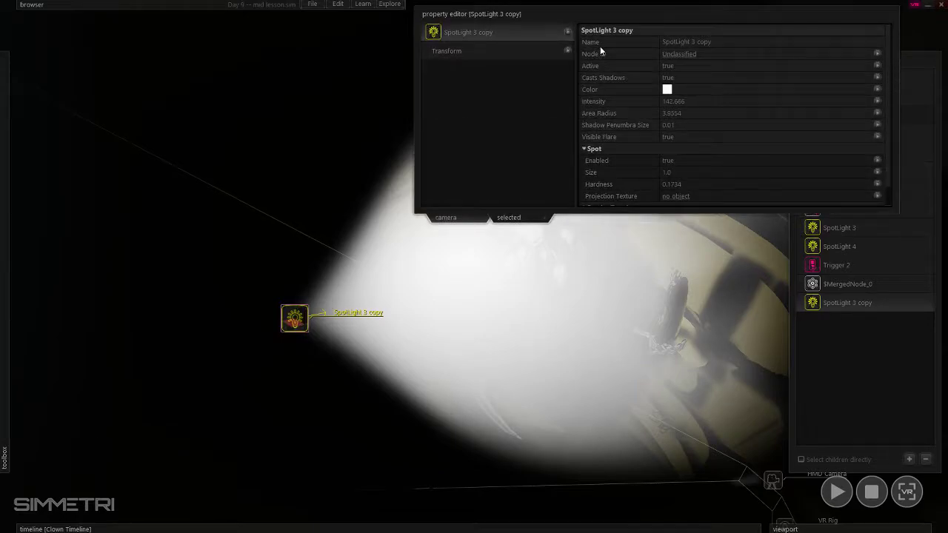
left_click_drag(746, 114, 743, 110)
mouse_move(714, 101)
- Position SpotLight 3 copy low in front of the skull figure so it shines up at the skulls
right_click_drag(474, 268, 472, 266)
key("w")
key("e")
key("s")
left_click_drag(535, 220, 442, 521)
right_click_drag(442, 520, 521, 396)
key("ctrl+s")
left_click_drag(488, 362, 500, 433)
- Fine-tune the placement of the skull figure and its light so the beam rises from the base toward the skulls
key("d")
right_click_drag(499, 435, 474, 267)
key("w")
key("e")
key("s")
right_click(542, 425)
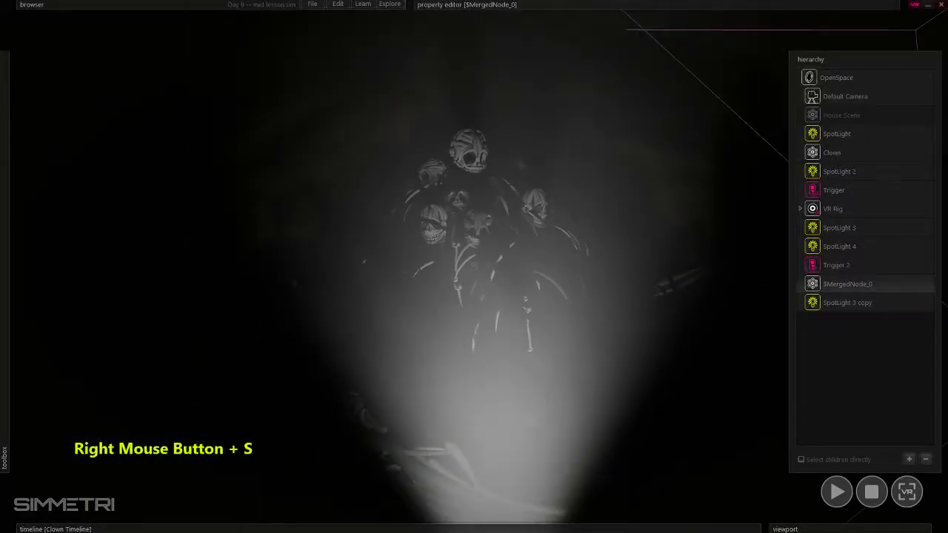
right_click_drag(542, 425, 542, 425)
key("s")
left_click_drag(491, 467, 534, 365)
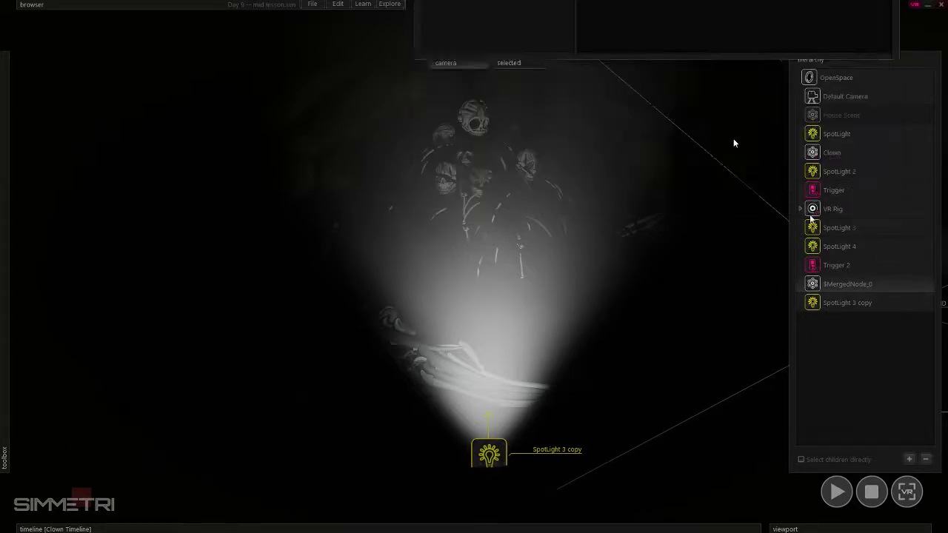
- Rename the imported model to Skull Scene and nest SpotLight 3 copy under it in the hierarchy
left_click(840, 302)
left_click(843, 284)
mouse_move(528, 4)
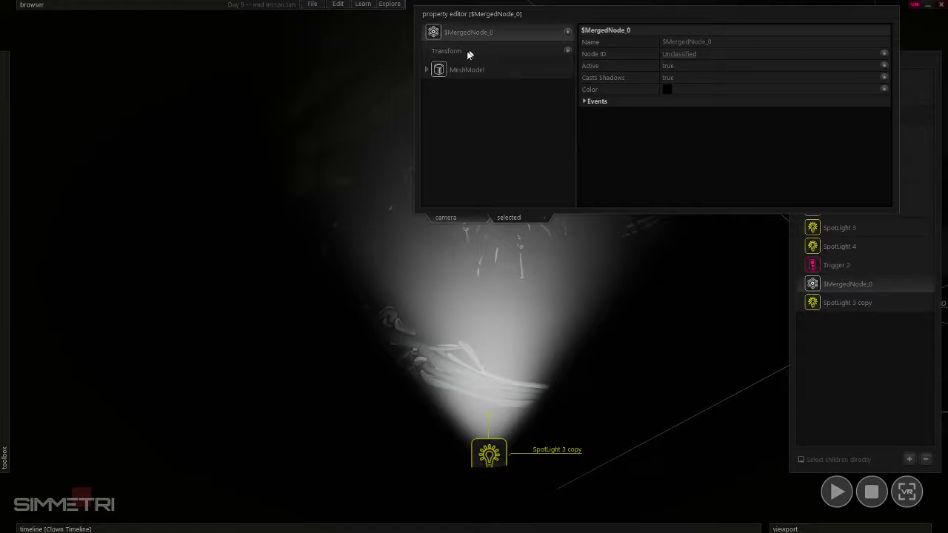
left_click_drag(721, 42, 481, 97)
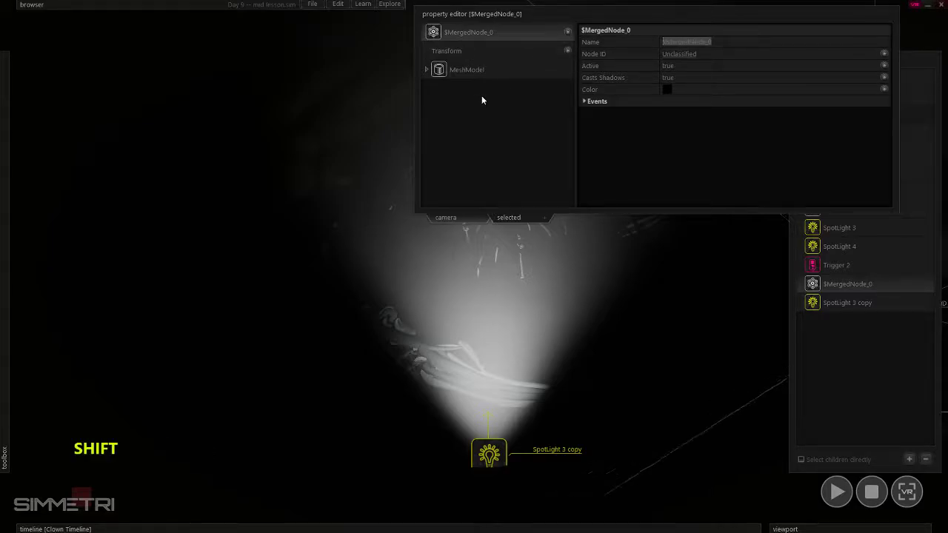
type("Sku")
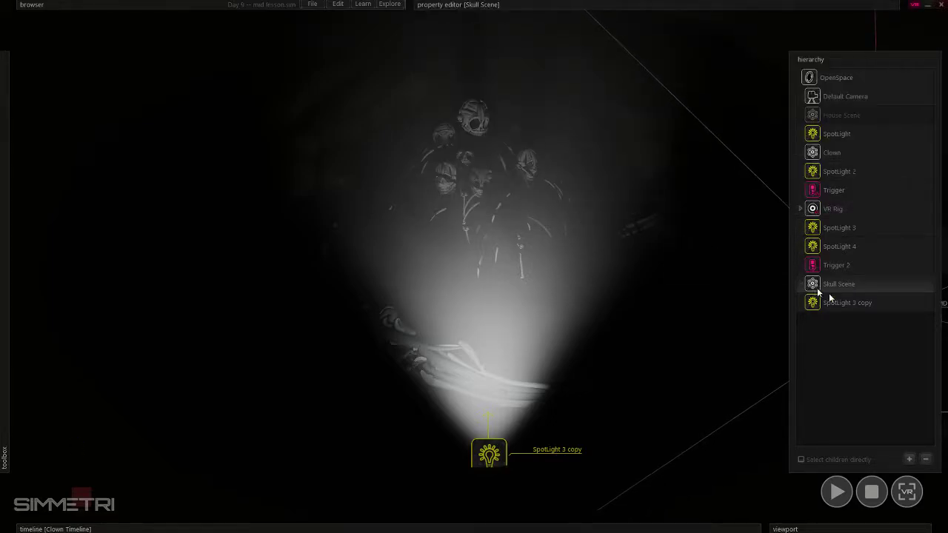
left_click(853, 305)
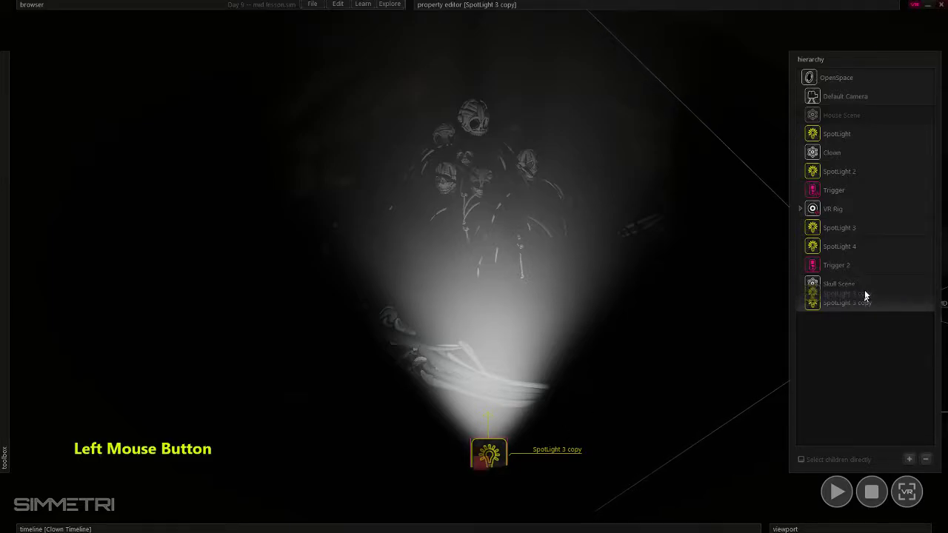
left_click_drag(865, 296, 858, 296)
- Move the Skull Scene together with its spotlight toward the house
key("a")
key("s")
right_click_drag(509, 430, 571, 359)
key("e")
key("e")
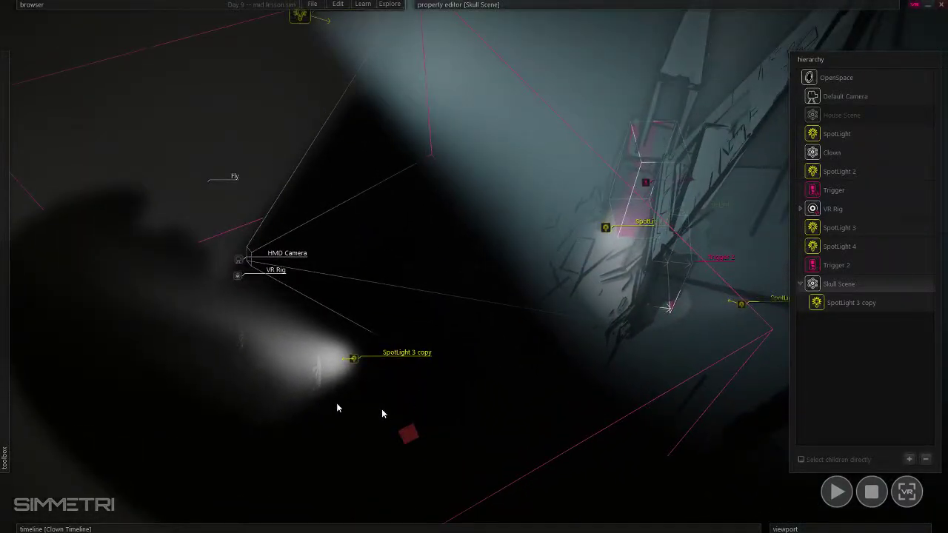
left_click_drag(408, 434, 528, 275)
- Adjust the Skull Scene's position in front of the house, checking the skull figure face-on
key("d")
key("w")
right_click_drag(528, 275, 572, 274)
key("w")
key("s")
key("s")
key("w")
left_click_drag(584, 223, 365, 247)
right_click_drag(434, 363, 437, 348)
key("w")
key("e")
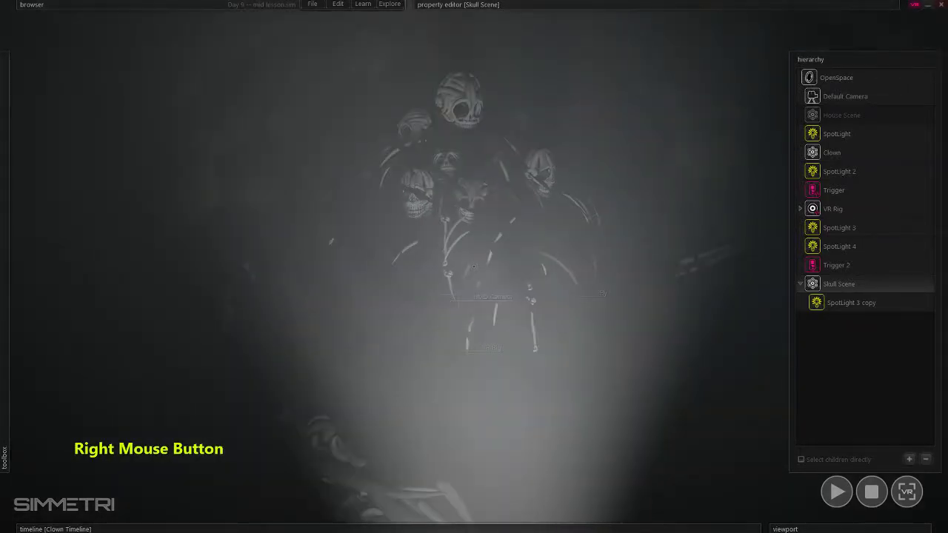
- Set the area radius of SpotLight 3 copy to 0.374
left_click(849, 305)
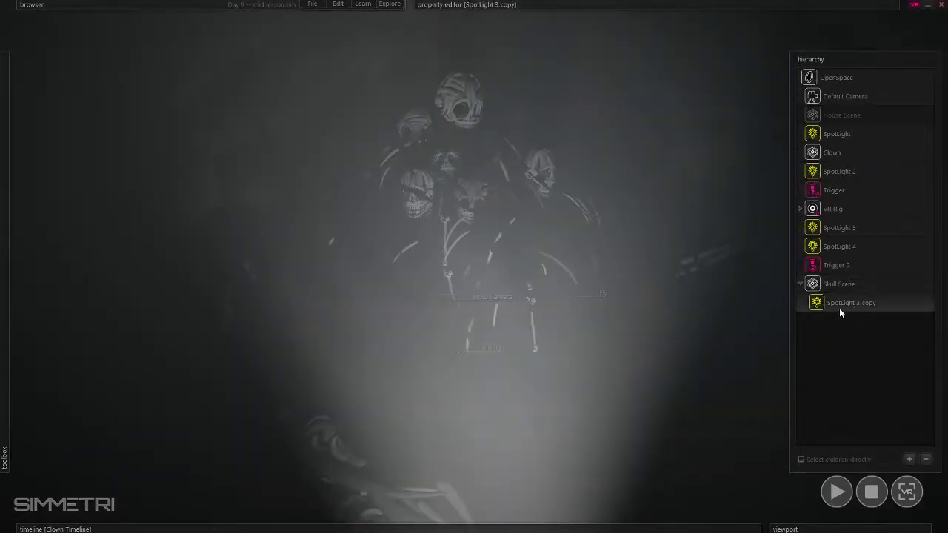
mouse_move(650, 4)
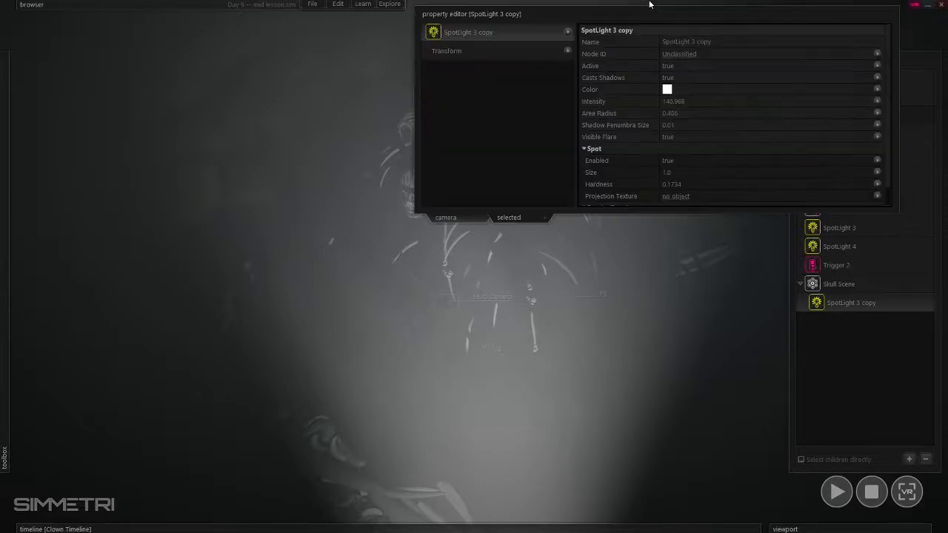
left_click_drag(747, 114, 719, 116)
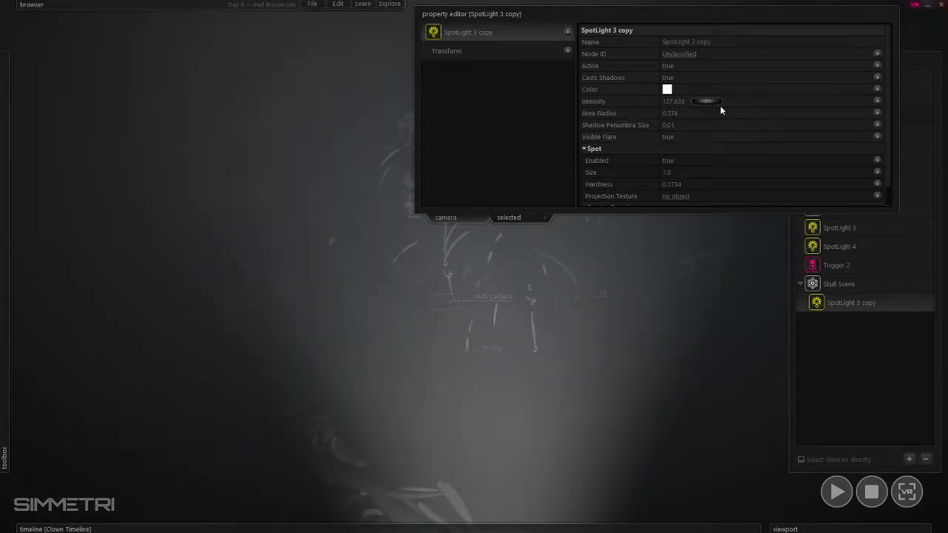
- Set the OpenSpace fog density to 0.0397
key("e")
key("s")
mouse_move(347, 344)
right_mouse_down()
mouse_move(356, 325)
mouse_move(346, 377)
mouse_move(345, 335)
right_mouse_up()
left_click(346, 377)
key("w")
key("a")
left_click(345, 336)
mouse_move(632, 13)
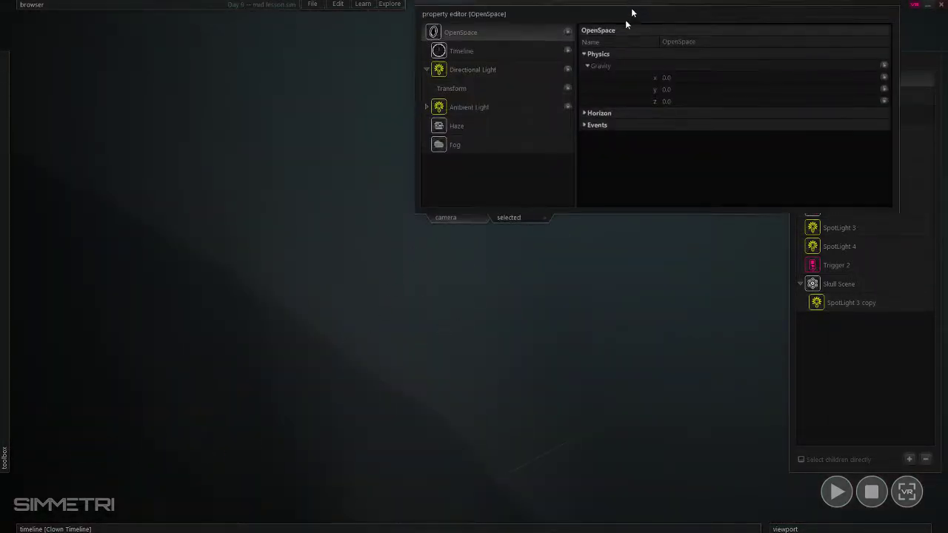
left_click(474, 145)
left_click_drag(776, 54, 772, 56)
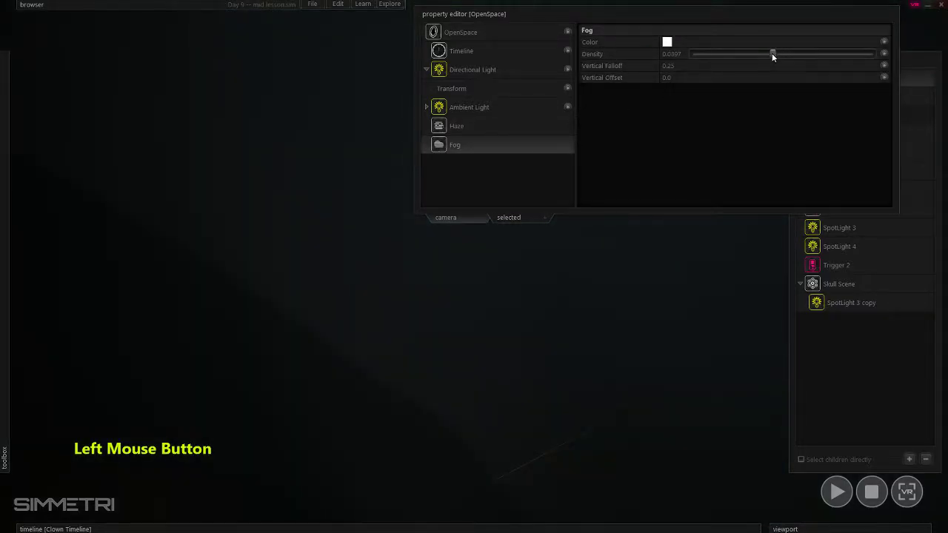
- Examine the skull figure and its surroundings from several angles with the adjusted fog
right_click_drag(630, 296, 630, 296)
key("d")
key("s")
right_click_drag(474, 266, 474, 267)
key("w")
right_click_drag(643, 342, 643, 342)
key("d")
key("s")
left_click(643, 342)
key("e")
key("s")
right_click_drag(646, 408, 509, 308)
key("s")
key("w")
right_click_drag(509, 256, 697, 243)
- Reposition SpotLight 3 copy at the base of the skull figure
left_click(846, 303)
left_click_drag(394, 449, 412, 333)
right_click_drag(411, 332, 424, 472)
key("a")
key("w")
key("s")
- Set the transform frame to World and adjust SpotLight 3 copy so it lights the skull figure from below
key("l")
key("d")
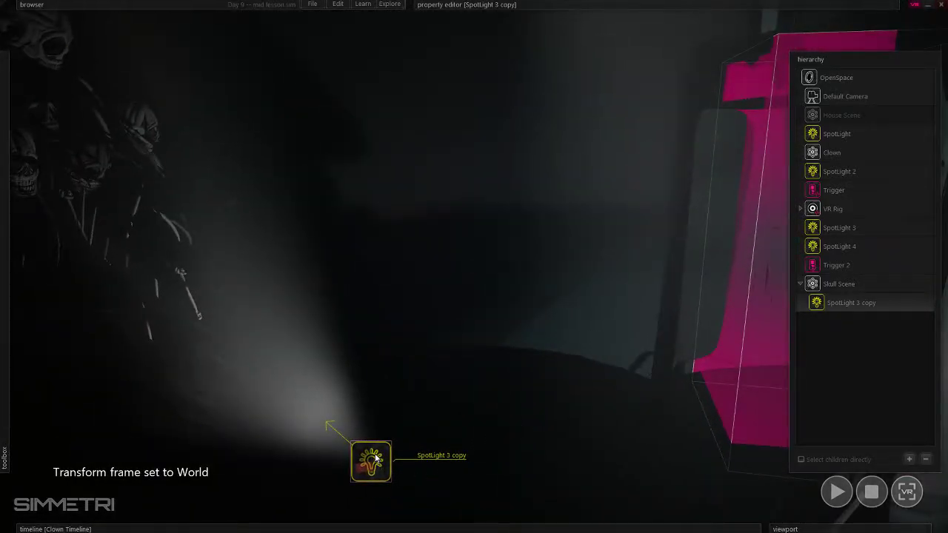
key("l")
key("ctrl")
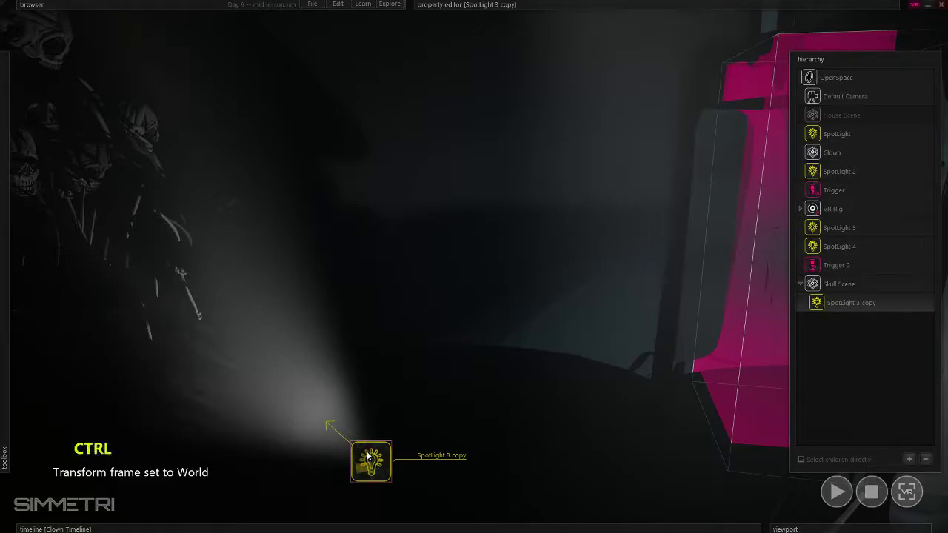
left_click_drag(364, 459, 304, 442, "ctrl")
- Examine the lit skull figure face-on and from beside the house to judge its placement and lighting
key("s")
right_click_drag(304, 442, 474, 403)
key("d")
key("w")
key("s")
key("a")
key("w")
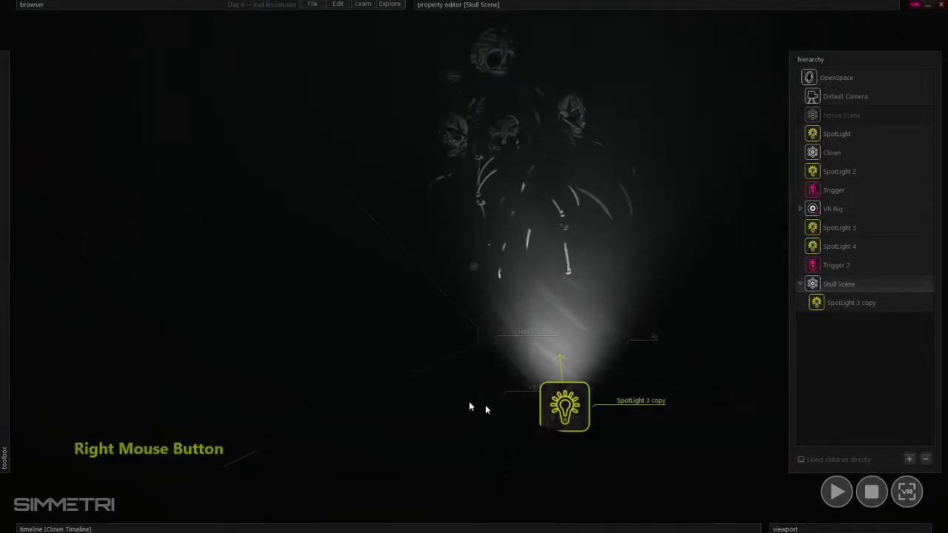
left_click(575, 401)
right_click_drag(575, 401, 575, 400)
key("e")
key("s")
right_click_drag(474, 267, 601, 390)
key("w")
key("d")
key("ctrl+d")
key("a")
key("w")
key("s")
left_click(574, 254)
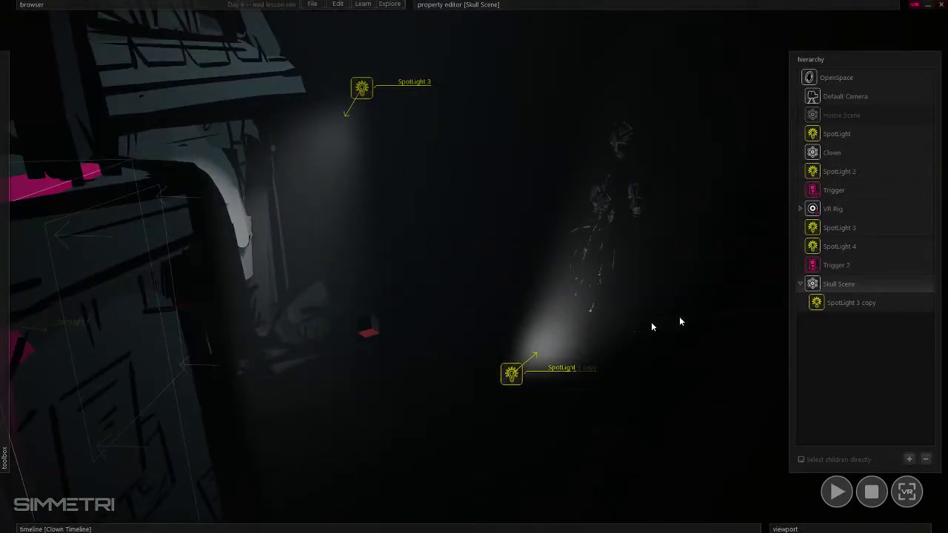
- Review the properties of SpotLight 3 copy, and reselect Skull Scene with its nested light shown in the hierarchy
left_click(841, 303)
left_click(801, 282)
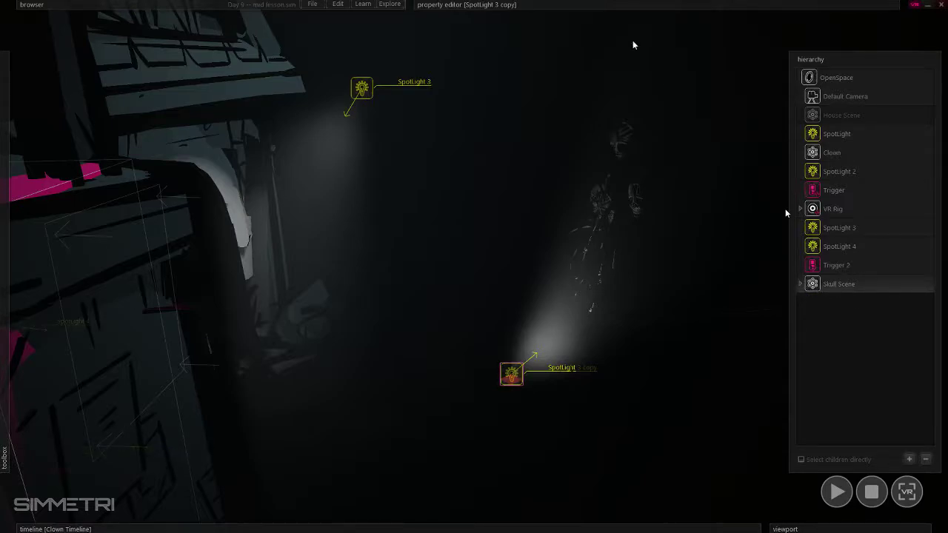
mouse_move(587, 5)
mouse_move(555, 87)
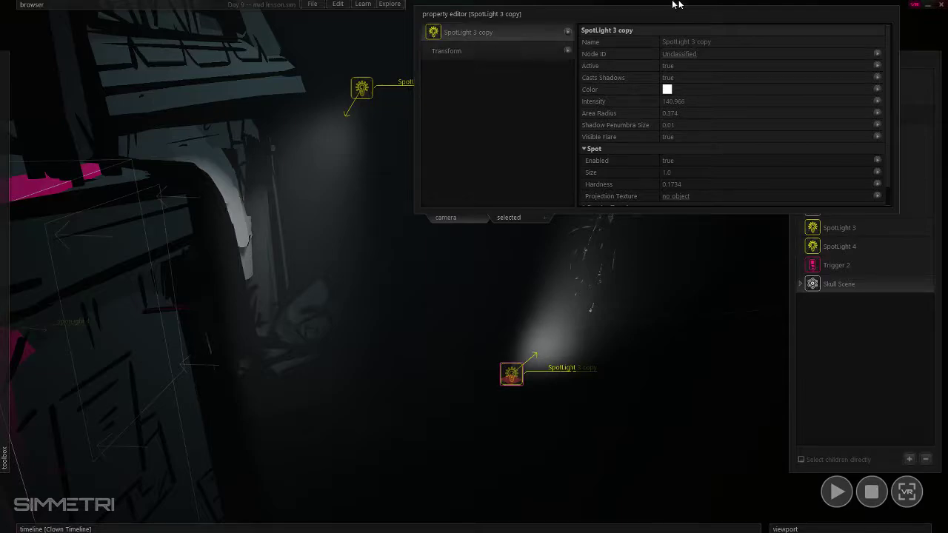
left_click(847, 284)
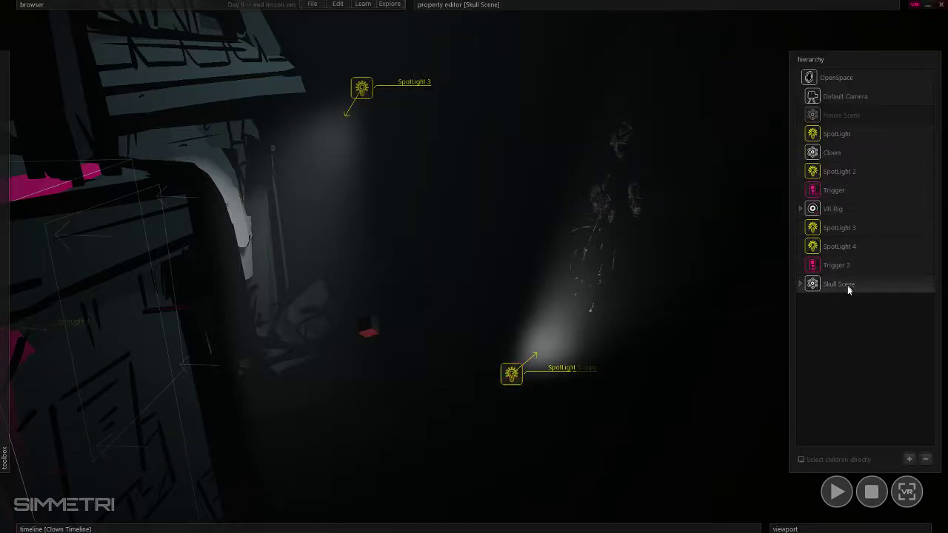
left_click(805, 286)
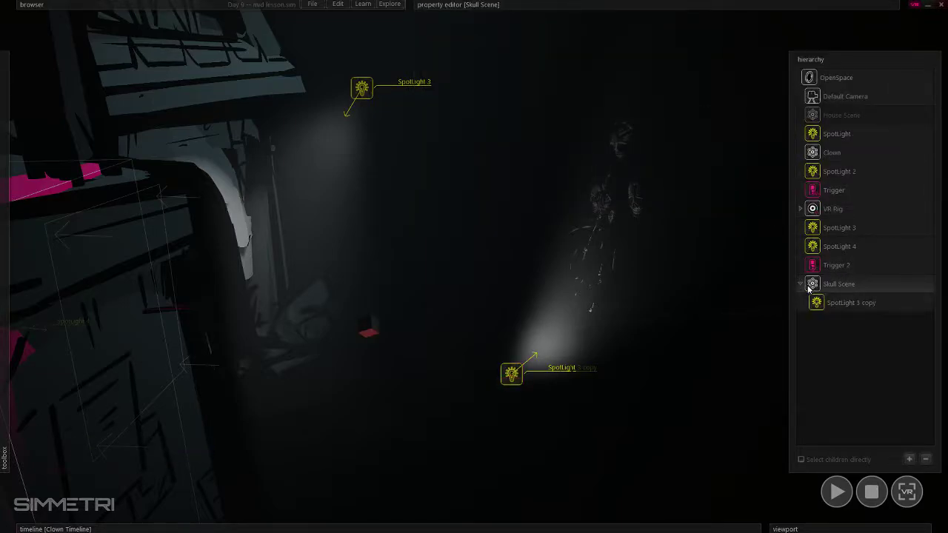
- Collapse Skull Scene's children in the hierarchy and set its Active property to false
left_click(807, 287)
left_click(444, 51)
left_click(453, 34)
left_click(669, 67)
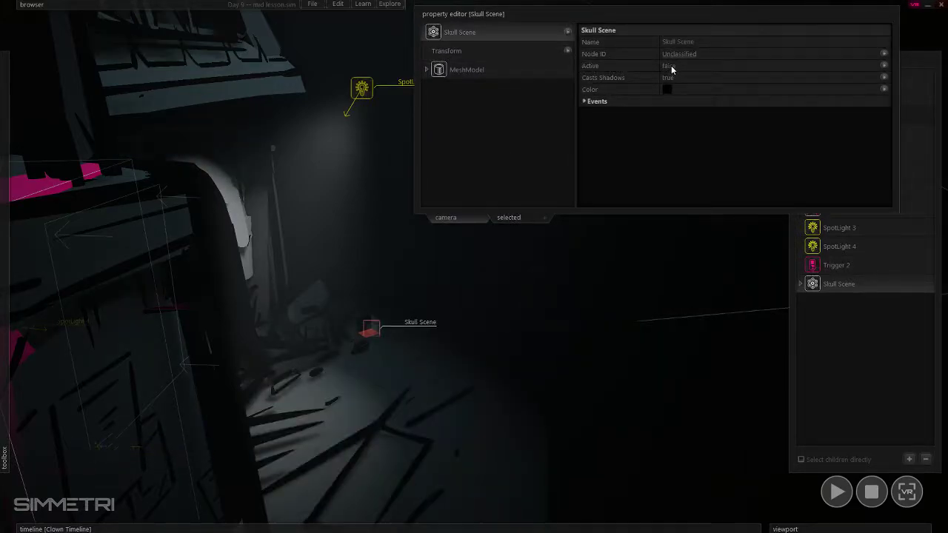
- Frame the full house front with both trigger volumes and unlock House Scene in the hierarchy for selection
right_click_drag(592, 148, 592, 193)
key("d")
key("w")
right_click_drag(474, 267, 396, 214)
key("a")
key("s")
key("e")
key("w")
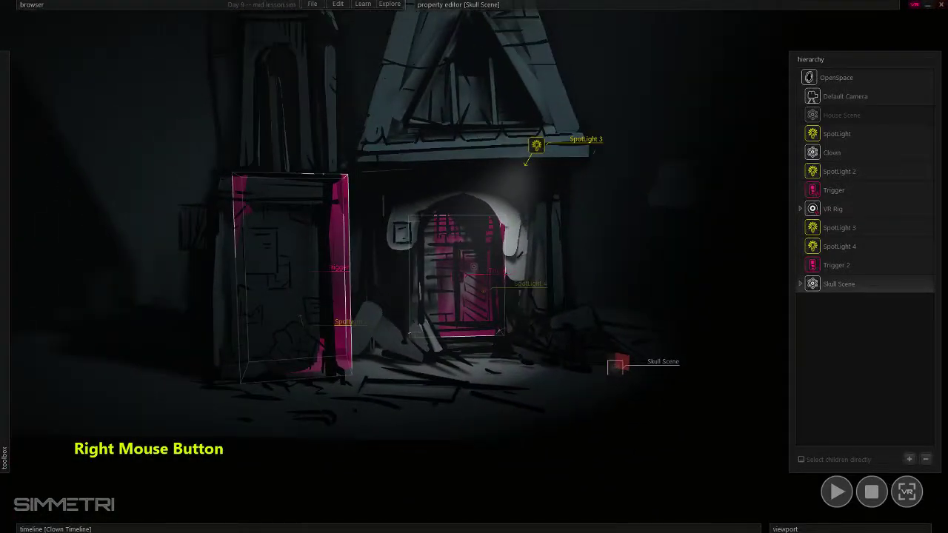
right_click(830, 116)
left_click(855, 154)
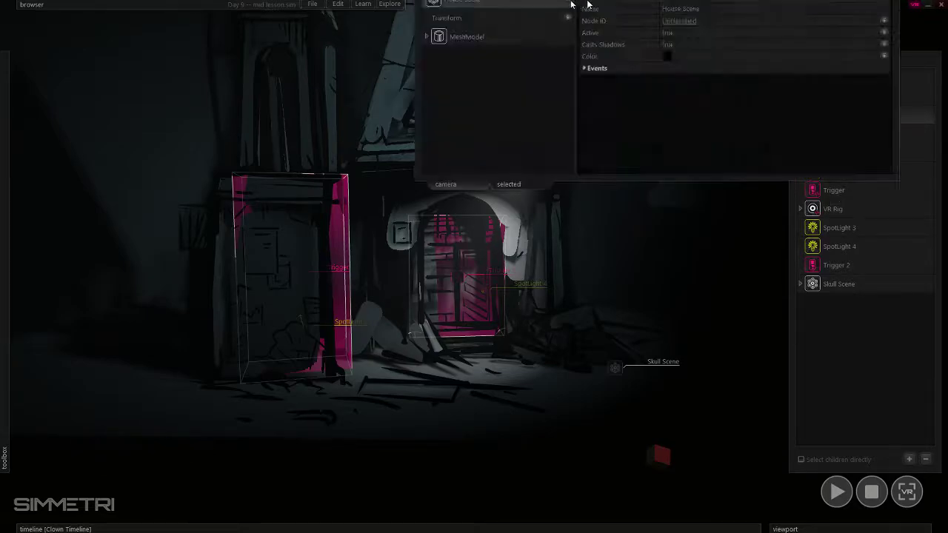
- Set House Scene's Active property to false and back to true to test hiding the house
left_click(670, 66)
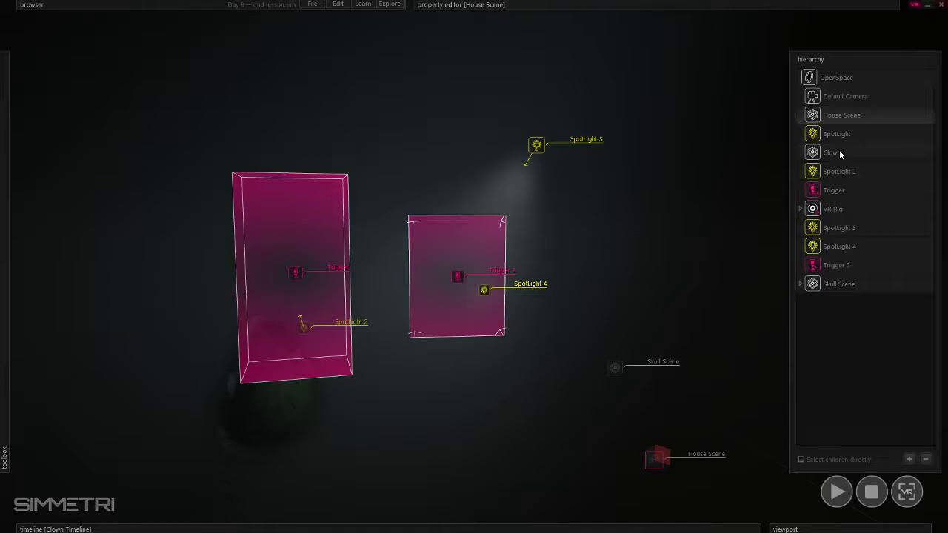
left_click(829, 115)
left_click(667, 67)
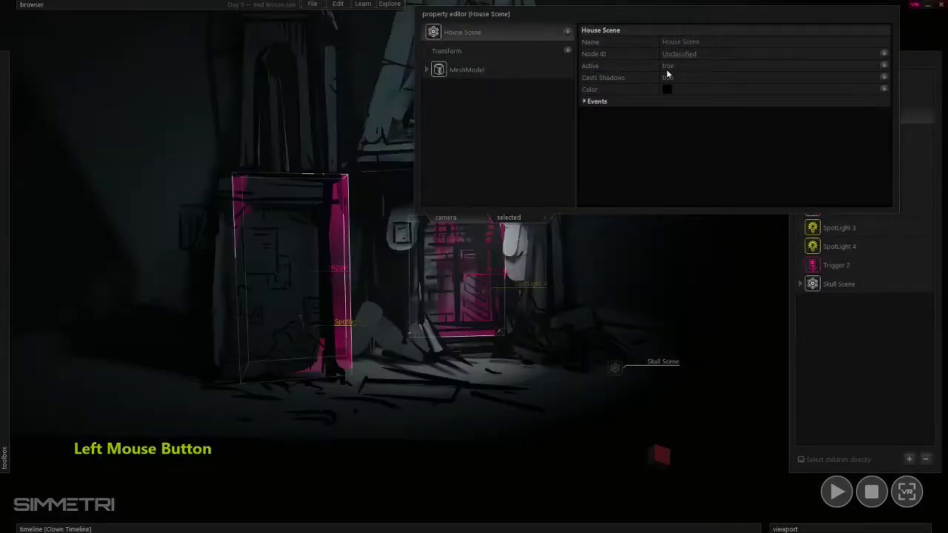
- Examine the house doorway and the Trigger 2 volume up close
key("d")
key("w")
right_click_drag(740, 296, 726, 296)
key("w")
right_click_drag(601, 286, 601, 289)
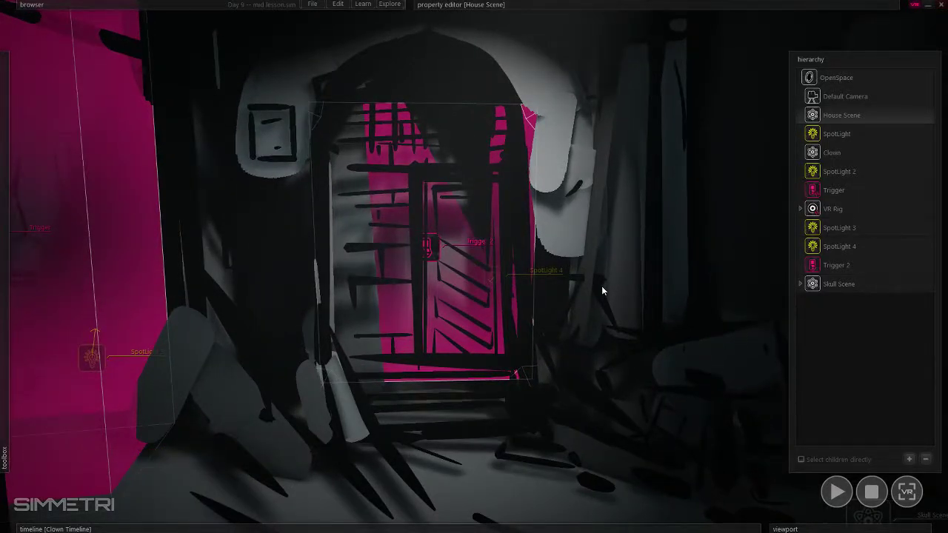
- Select Trigger 2 and shift it slightly at the house door
left_click(832, 265)
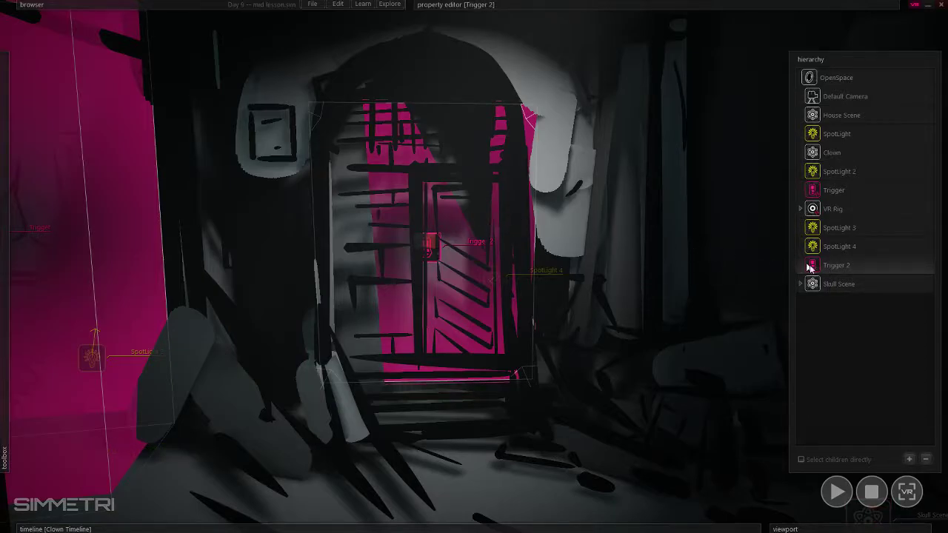
mouse_move(428, 242)
left_mouse_down()
mouse_move(442, 247)
mouse_move(430, 255)
left_mouse_up()
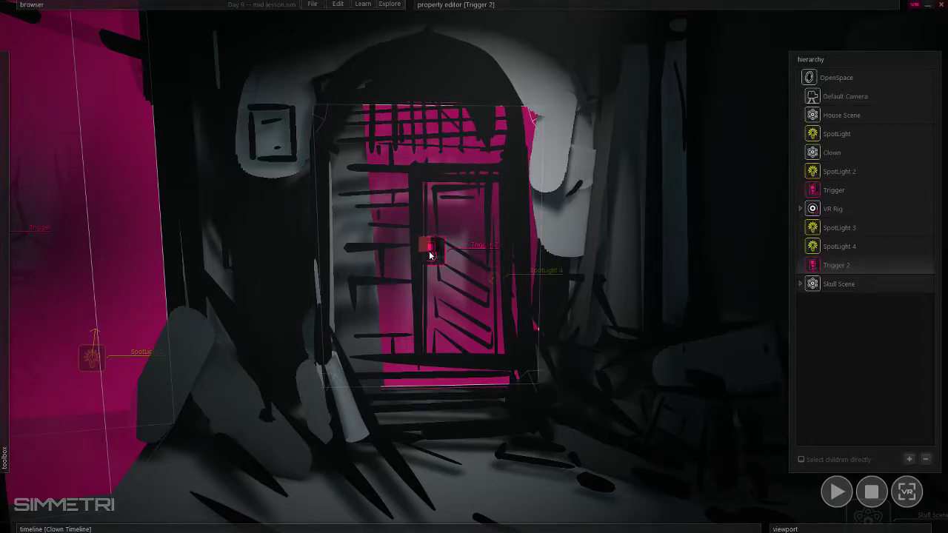
- Fly through the scene to examine the VR Rig with its HMD Camera and the trigger at the house door
key("d")
key("w")
mouse_move(544, 287)
right_mouse_down()
mouse_move(474, 267)
mouse_move(548, 282)
right_mouse_up()
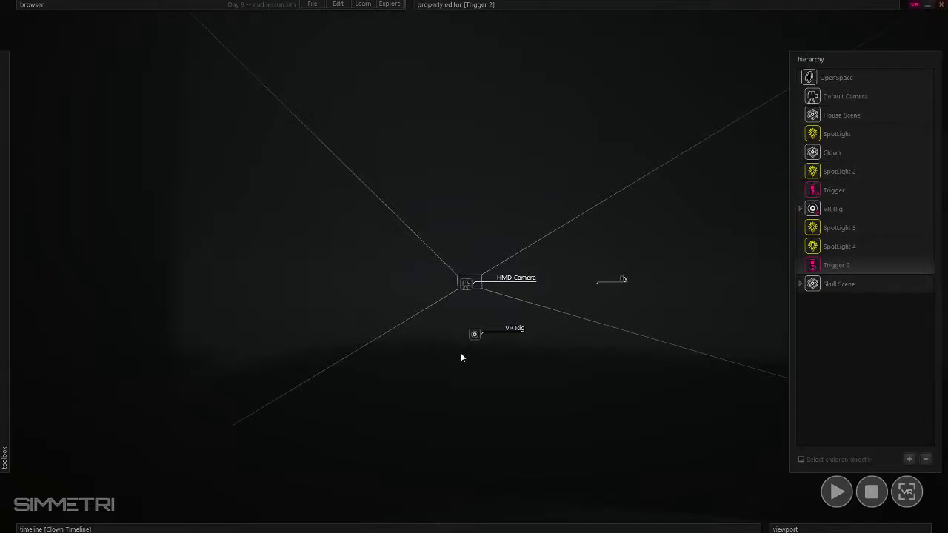
right_click_drag(474, 266, 474, 266)
key("s")
key("a")
key("w")
key("s")
key("ctrl")
key("s")
key("w")
right_click_drag(777, 354, 776, 354)
key("w")
key("s")
key("w")
key("a")
right_click_drag(473, 267, 474, 266)
key("s")
key("d")
key("w")
key("a")
key("w")
key("s")
key("d")
key("w")
key("w")
right_click_drag(645, 354, 646, 354)
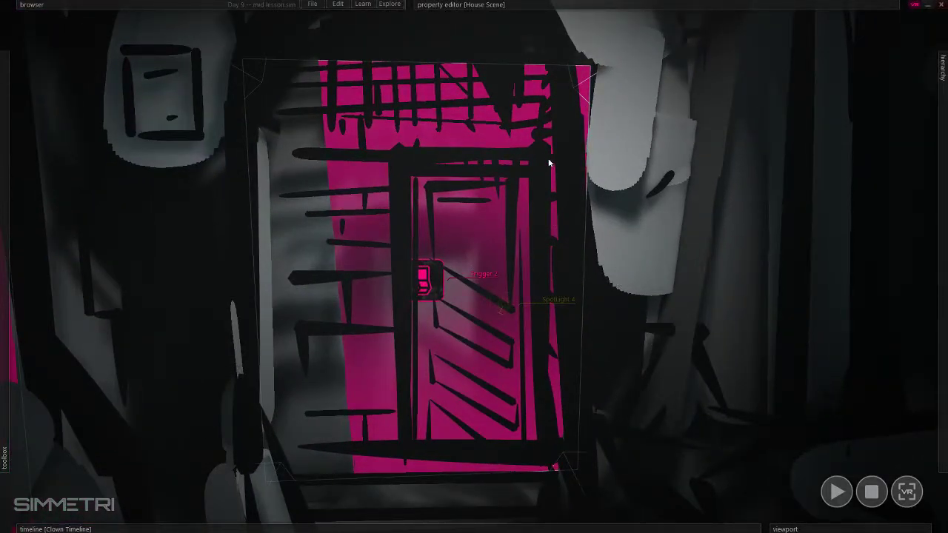
- Rename Trigger 2 as House2SkullTrigger
left_click(512, 209)
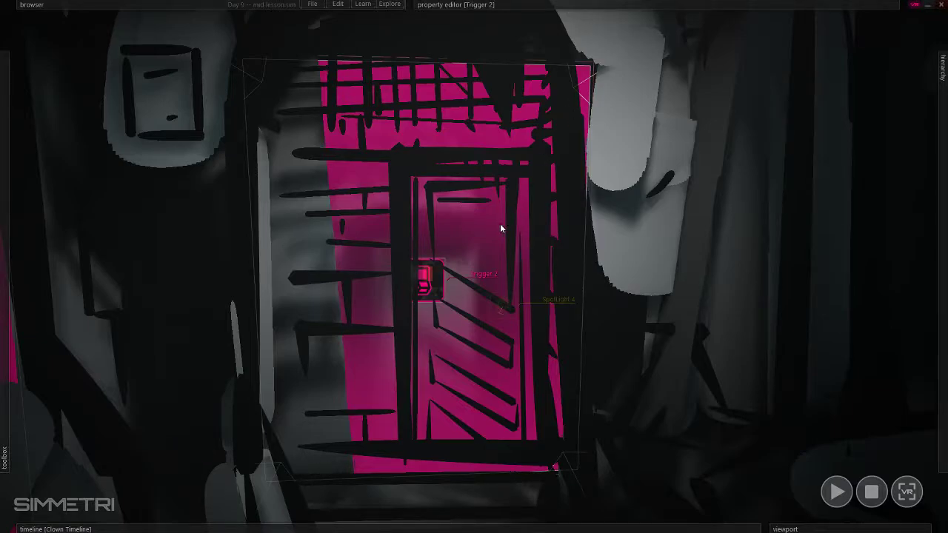
mouse_move(941, 234)
left_click(808, 264)
mouse_move(474, 6)
left_click(715, 41)
mouse_move(612, 60)
type("House2SkullTrigger")
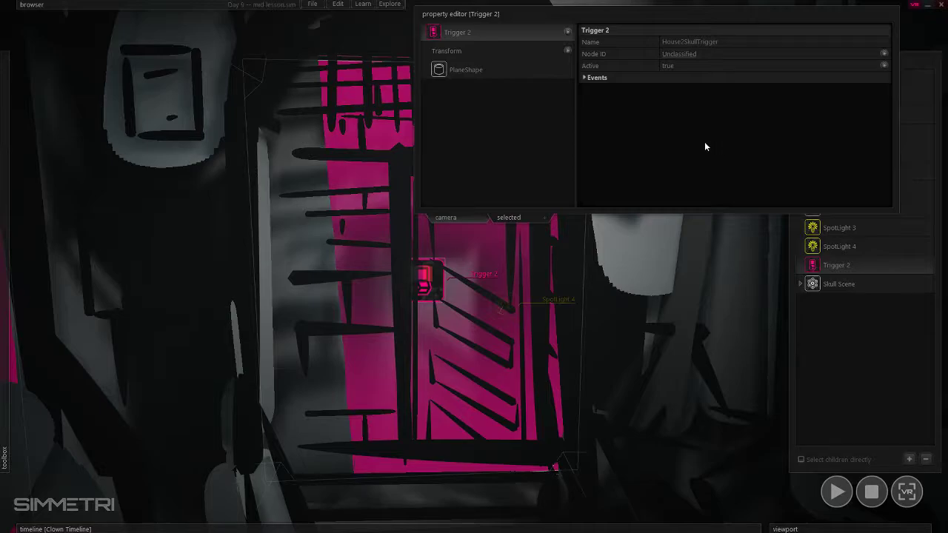
left_click(705, 144)
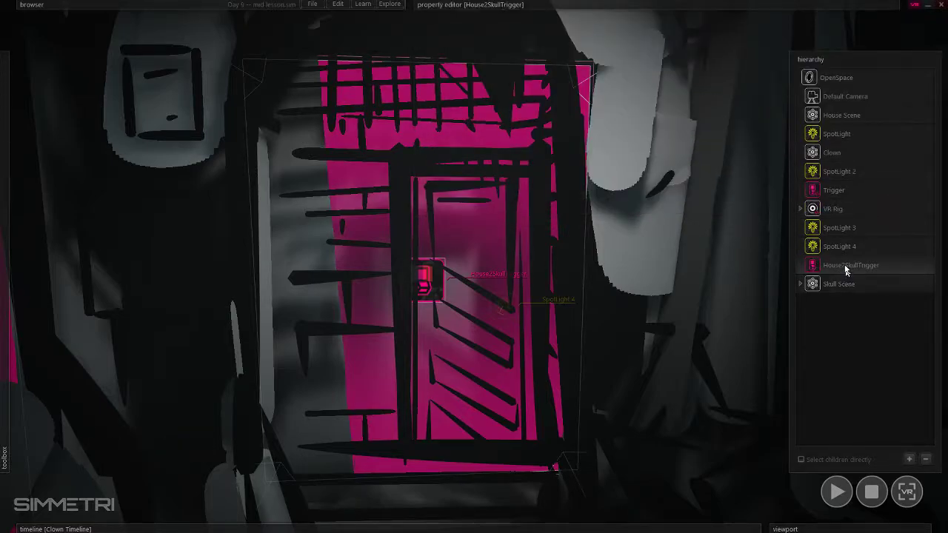
- Open the onEnter() code of House2SkullTrigger and narrow the code window so that it clears the trigger's properties
right_click(845, 265)
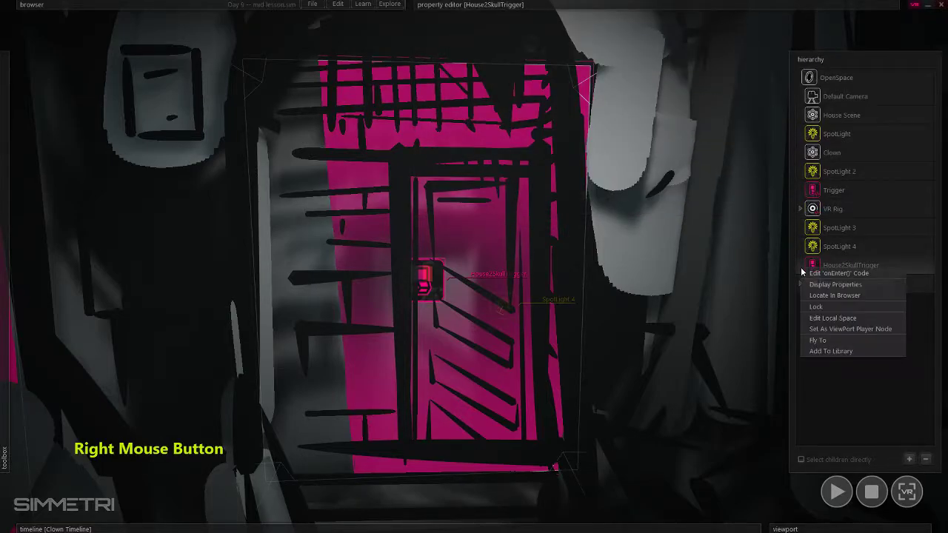
left_click(856, 273)
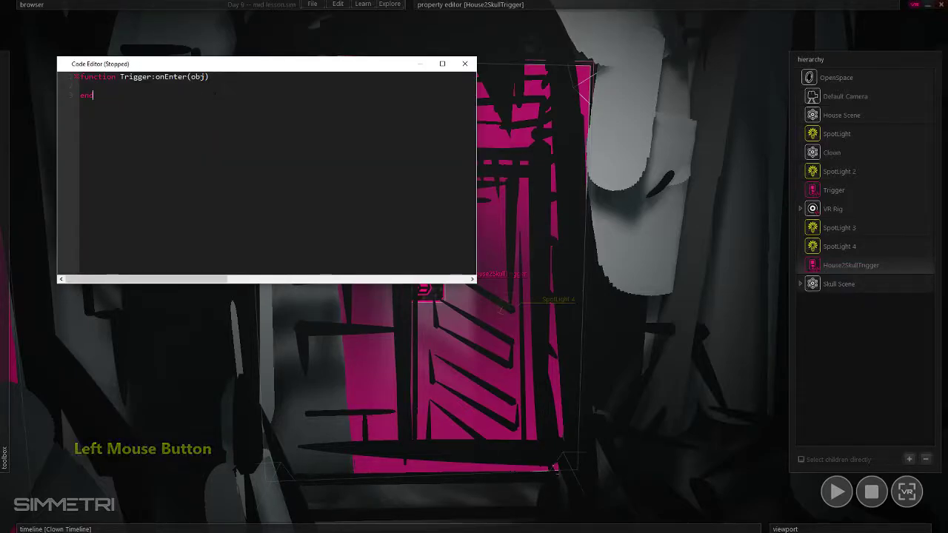
left_click_drag(103, 96, 42, 57)
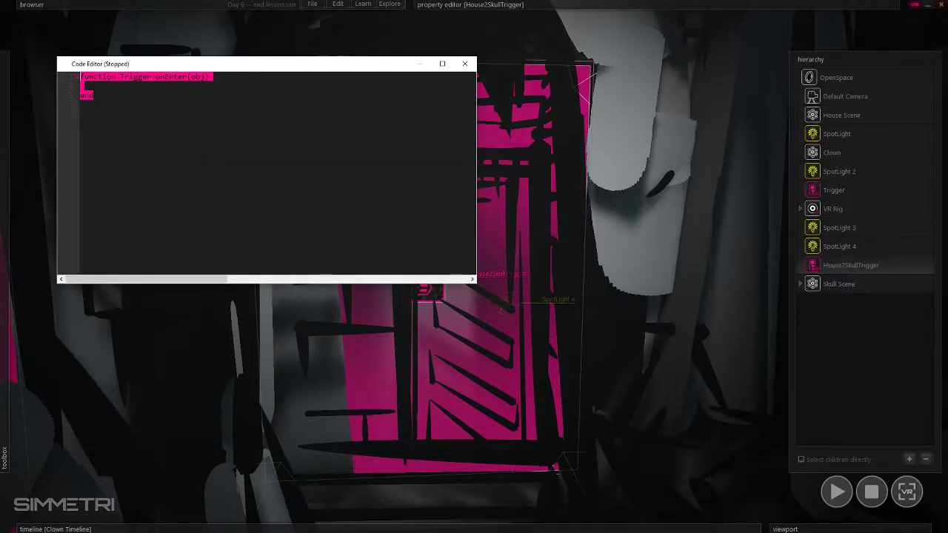
mouse_move(470, 6)
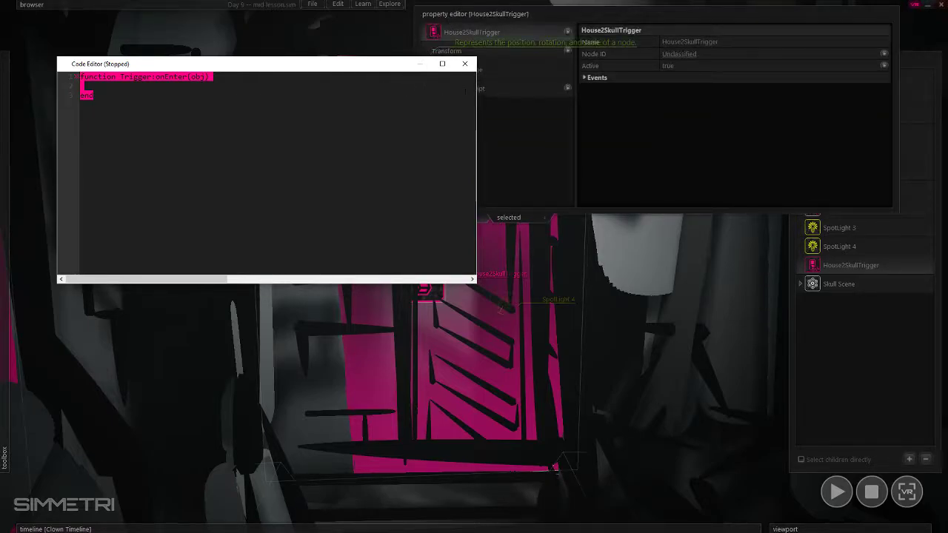
left_click_drag(479, 95, 400, 95)
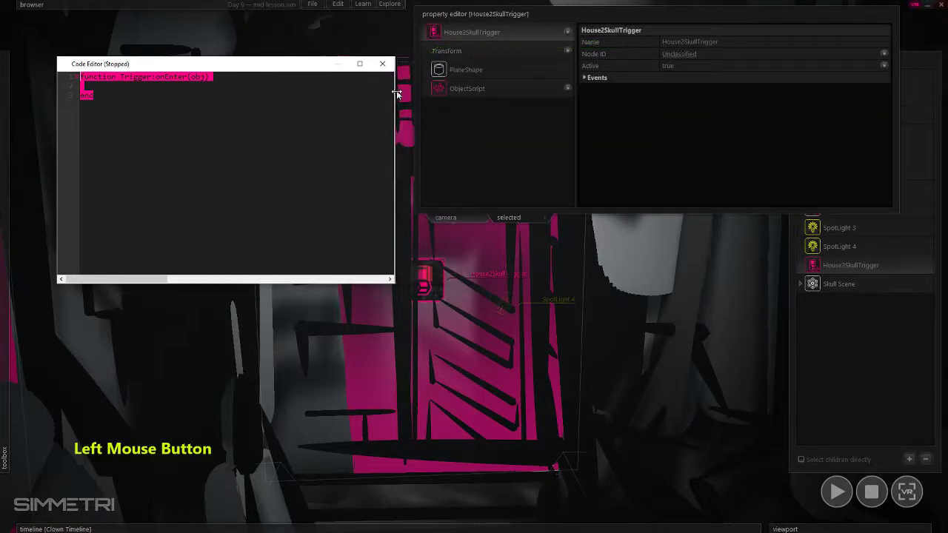
left_click(474, 90)
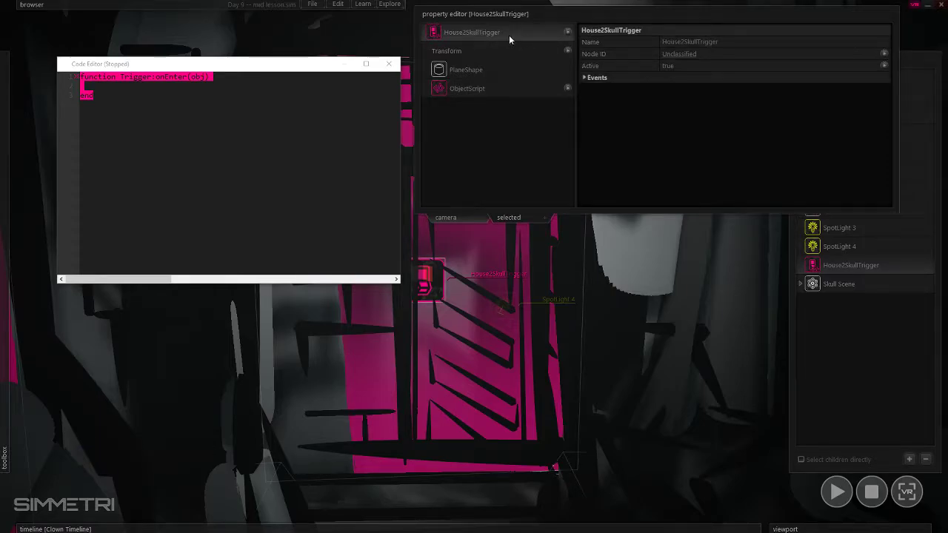
- Add an onExit() event handler to House2SkullTrigger's script
left_click(598, 77)
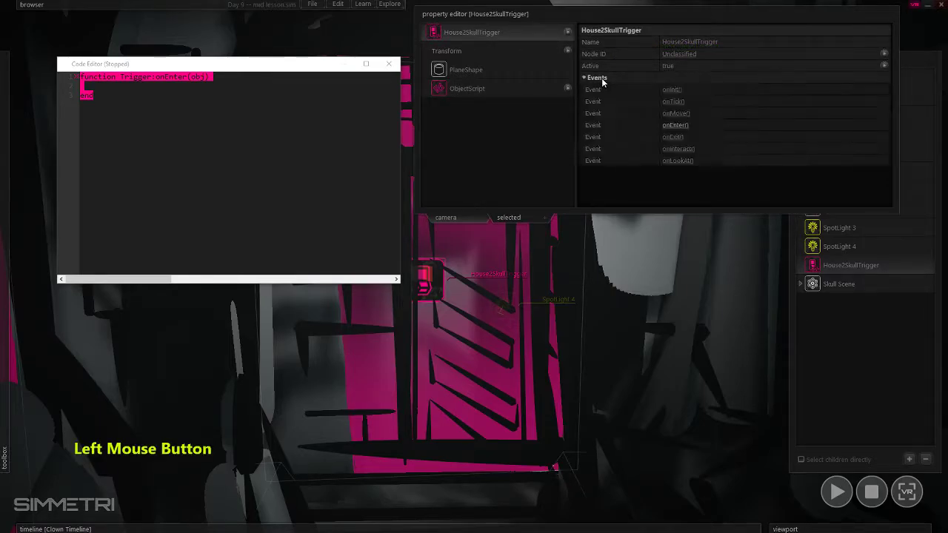
left_click(680, 125)
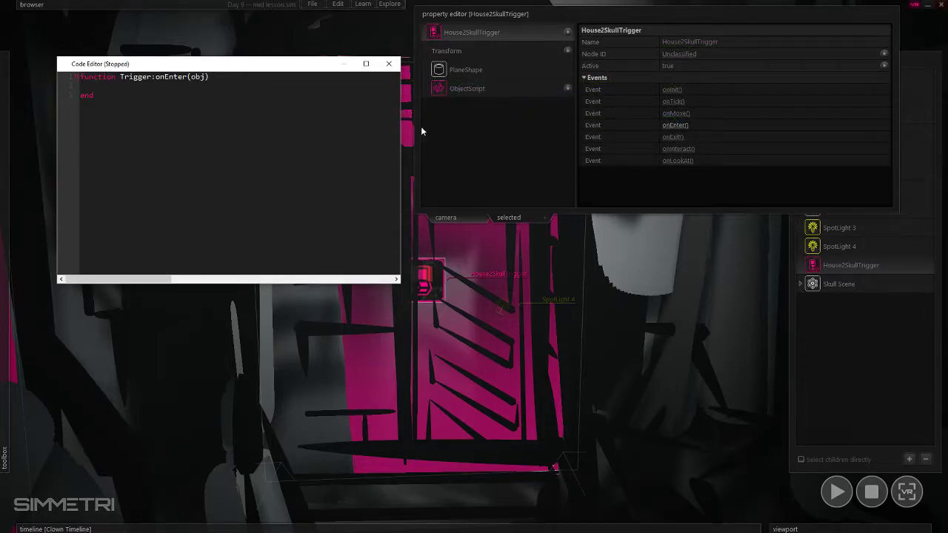
left_click(672, 137)
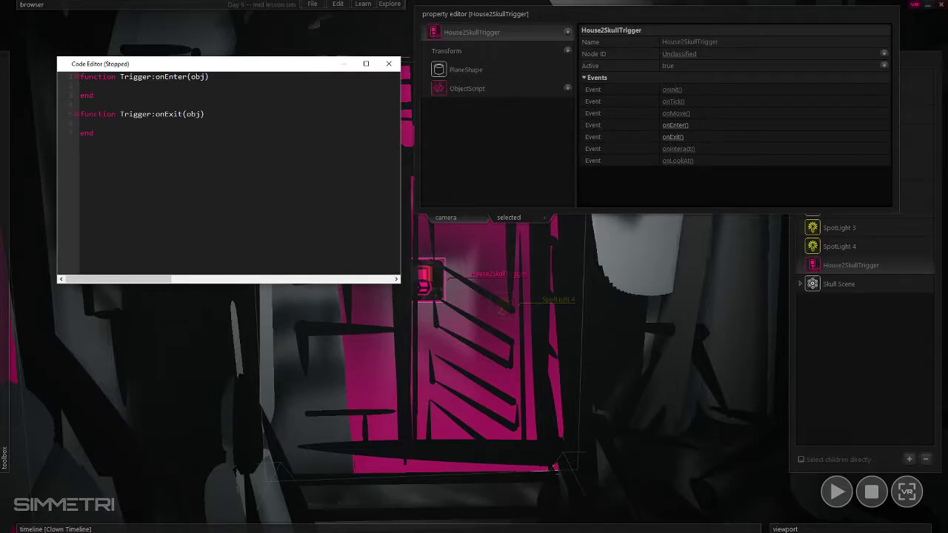
- Insert one extra blank line between the onEnter and onExit functions and three blank lines above onEnter
left_click(102, 104)
key("Return")
key("Return")
key("Up")
key("Up")
key("Down")
key("BackSpace")
key("Up")
key("Up")
key("Up")
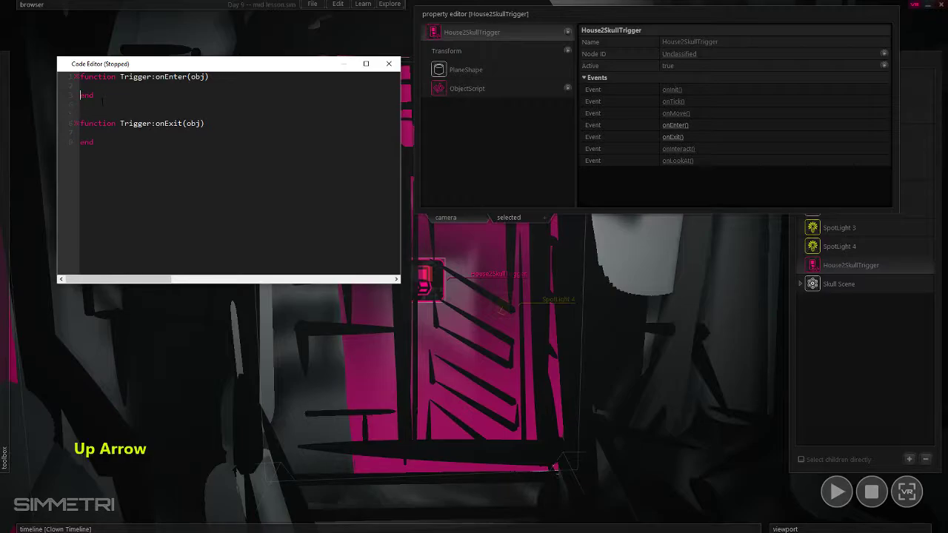
key("Return")
key("Return")
key("Return")
left_click(97, 113)
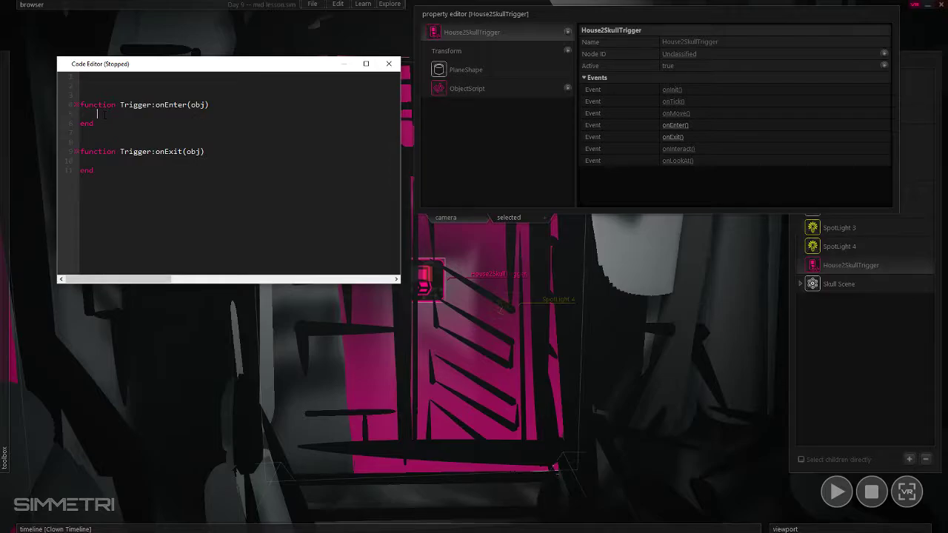
left_click(95, 171)
left_click_drag(94, 171, 77, 152)
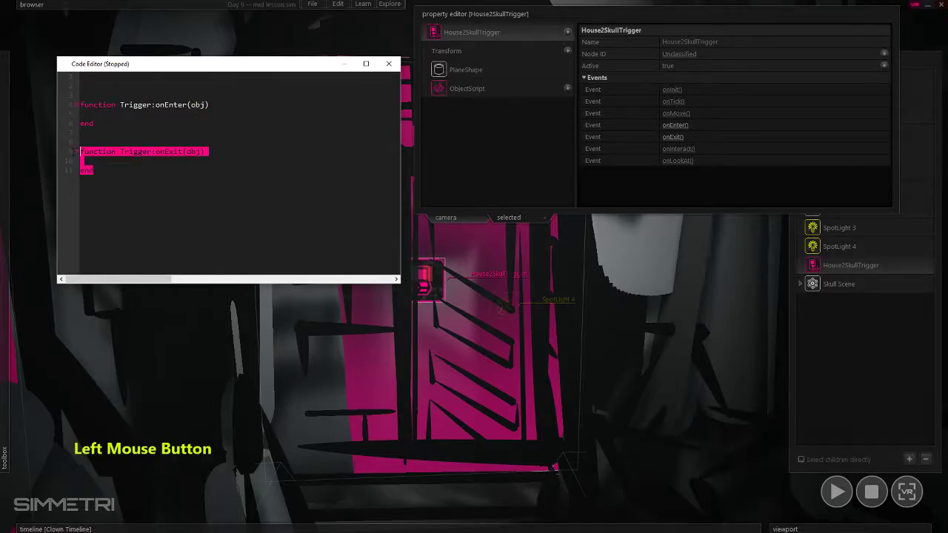
left_click(126, 164)
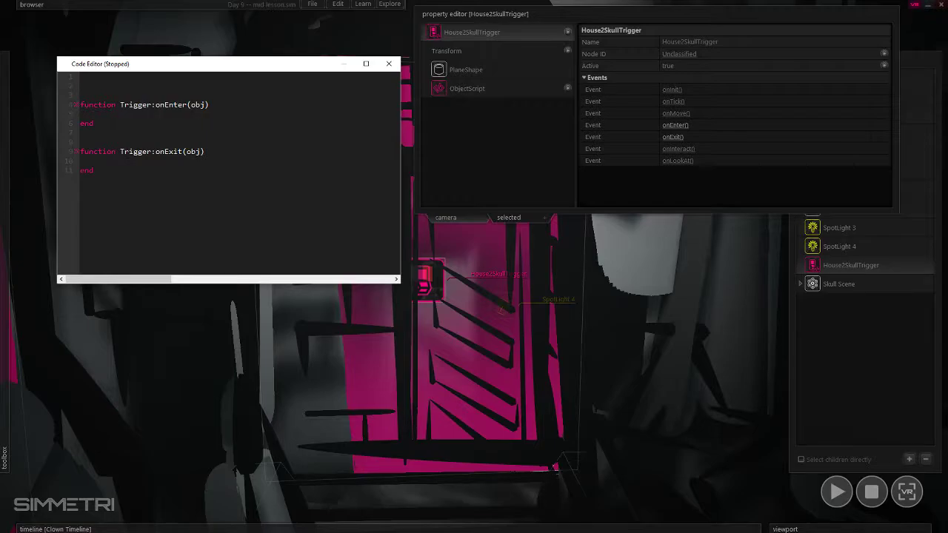
- Add one blank line inside the onEnter function body and two inside the onExit function body
left_click(105, 113)
key("Return")
key("Up")
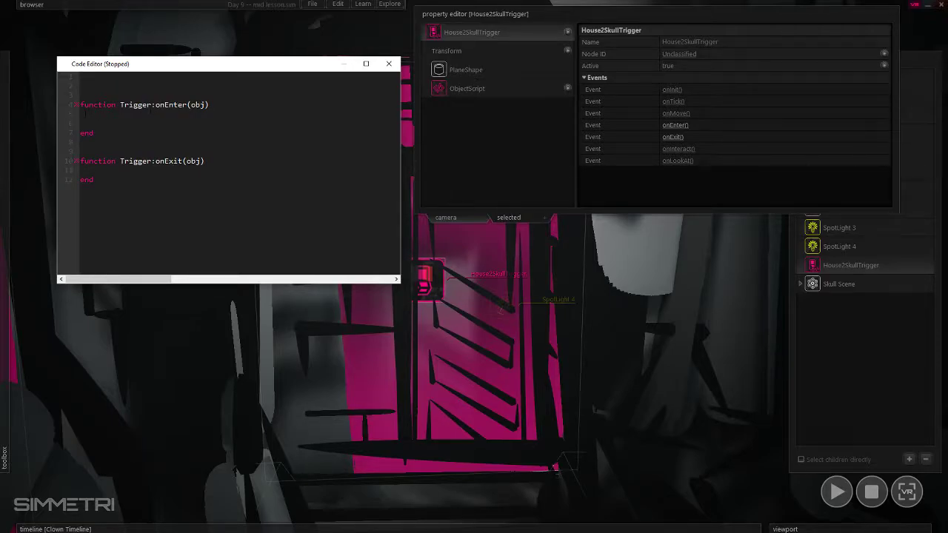
key("Return")
key("BackSpace")
key("BackSpace")
left_click(88, 170)
key("Return")
key("Return")
key("Up")
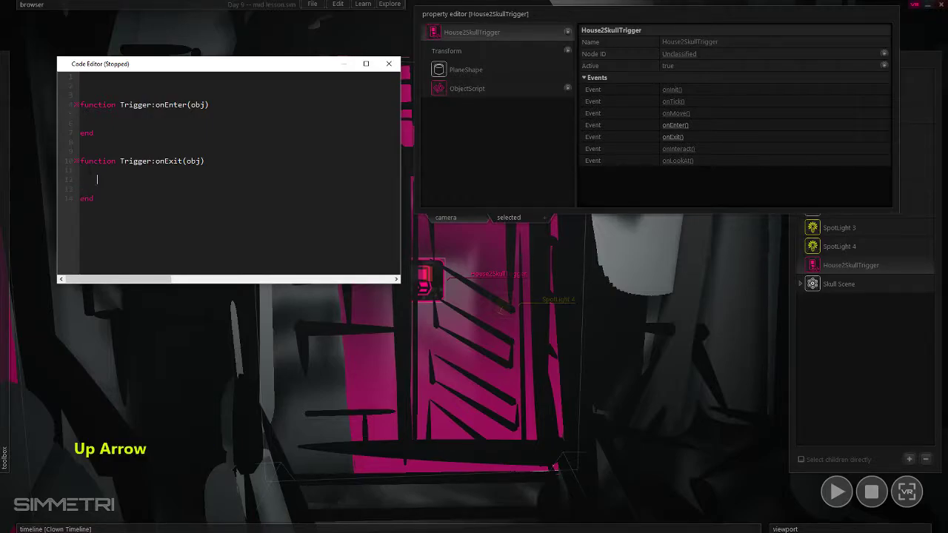
key("Up")
key("Up")
key("Up")
key("Up")
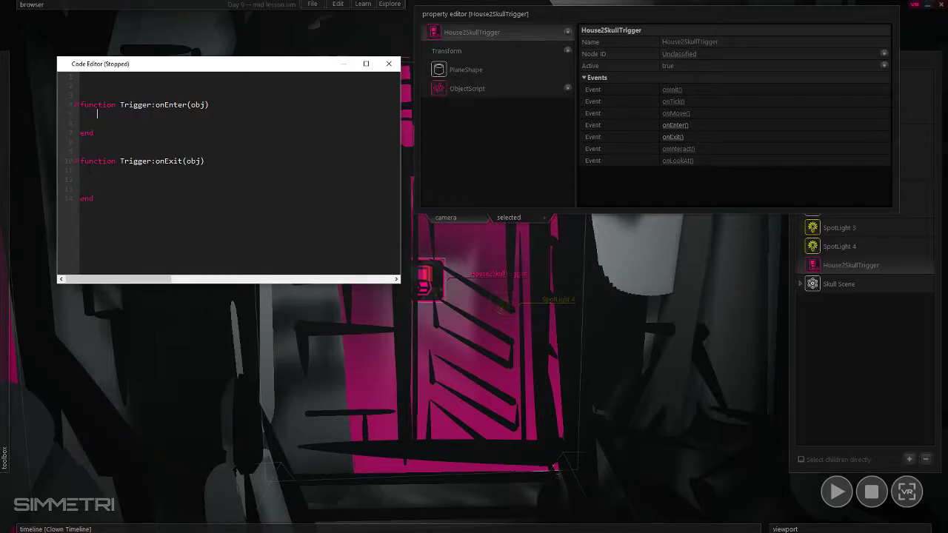
- Add an onInit() event handler and move its function to the start of the script, above onEnter
left_click(99, 89)
key("Return")
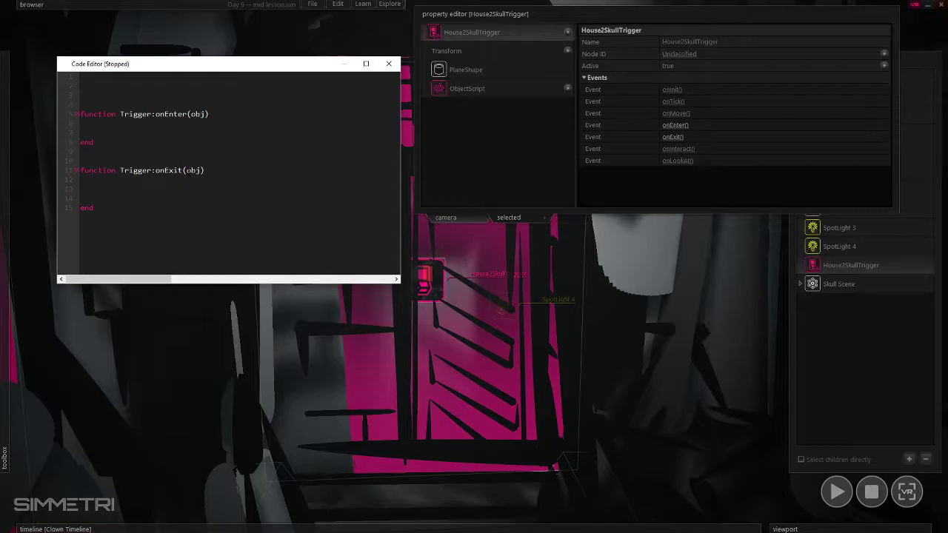
left_click(111, 127)
left_click(92, 92)
left_click(670, 90)
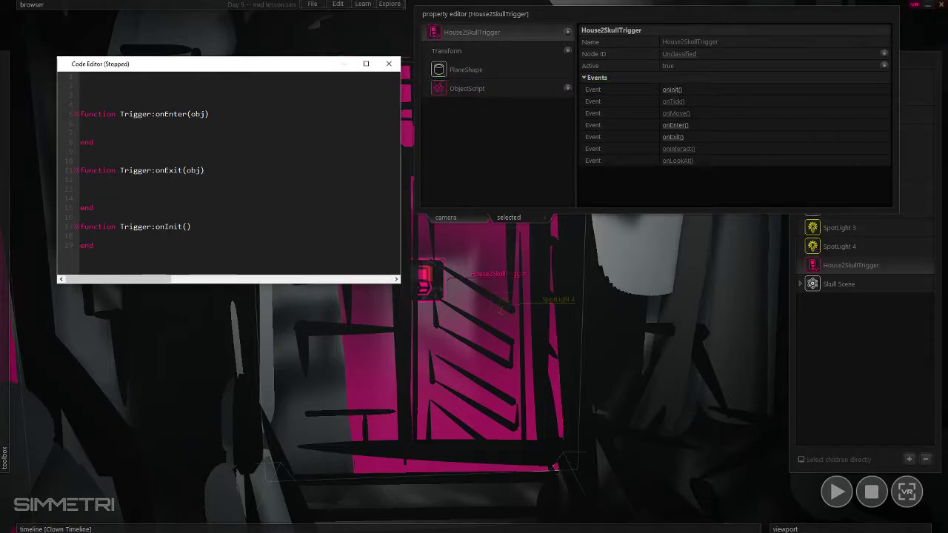
left_click_drag(79, 224, 95, 246)
key("ctrl+x")
left_click(128, 89)
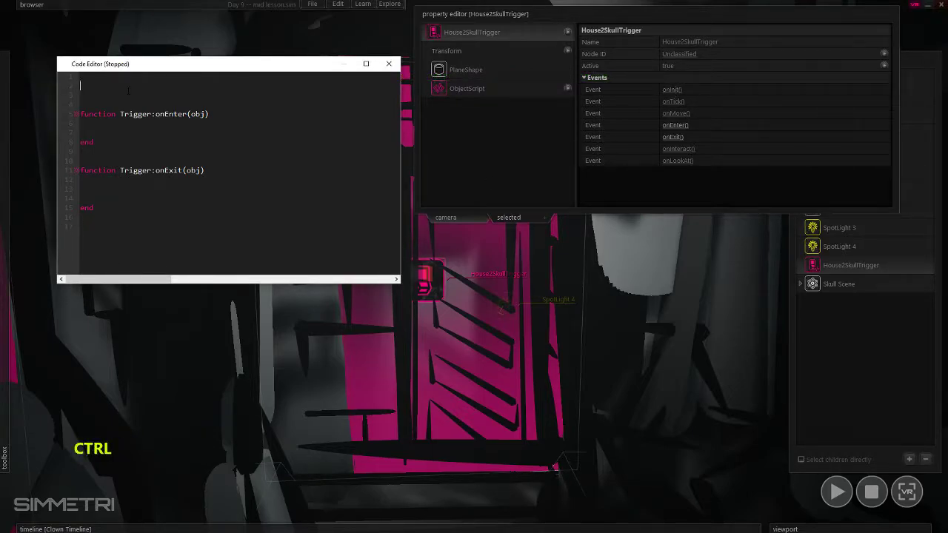
key("ctrl+v")
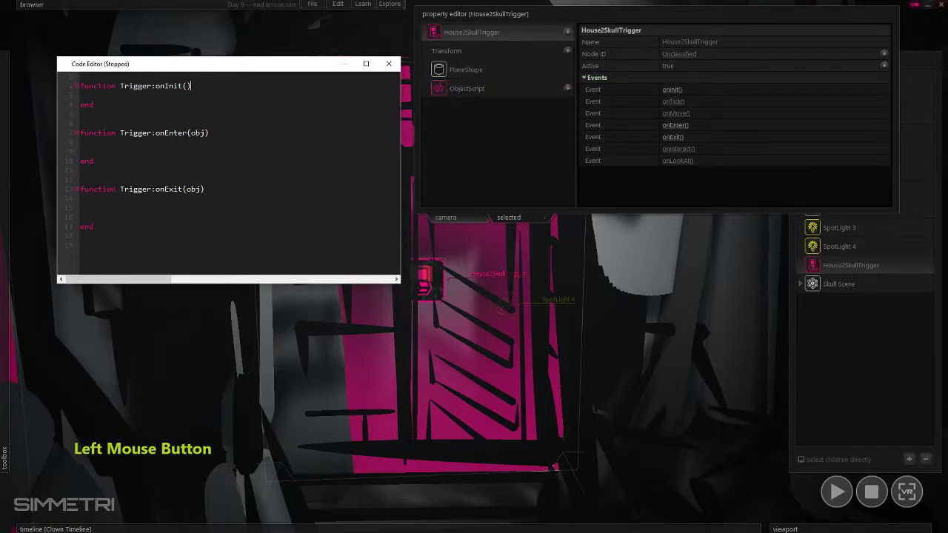
- Initialise the flag in the onInit function with the line self.haveBeenEntered = false
left_click_drag(82, 76, 116, 104)
left_click(118, 101)
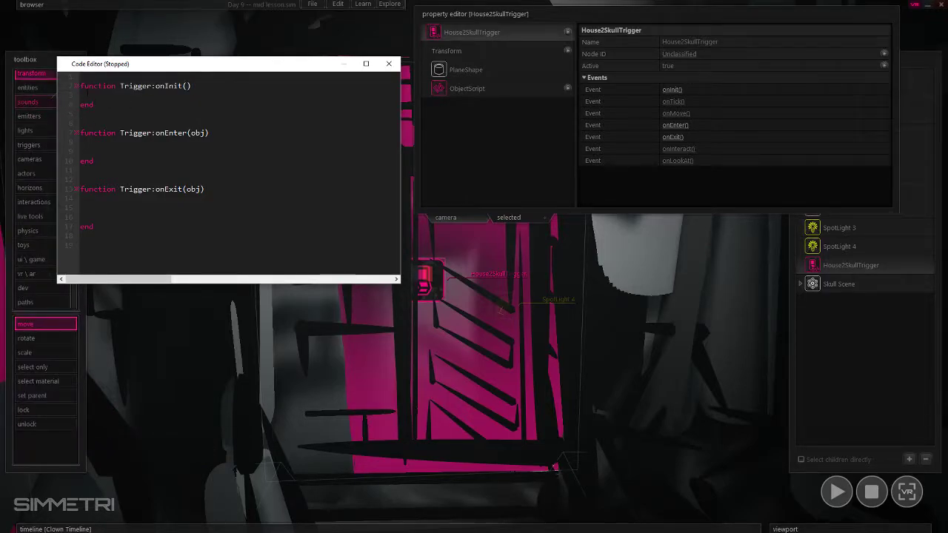
type("self.")
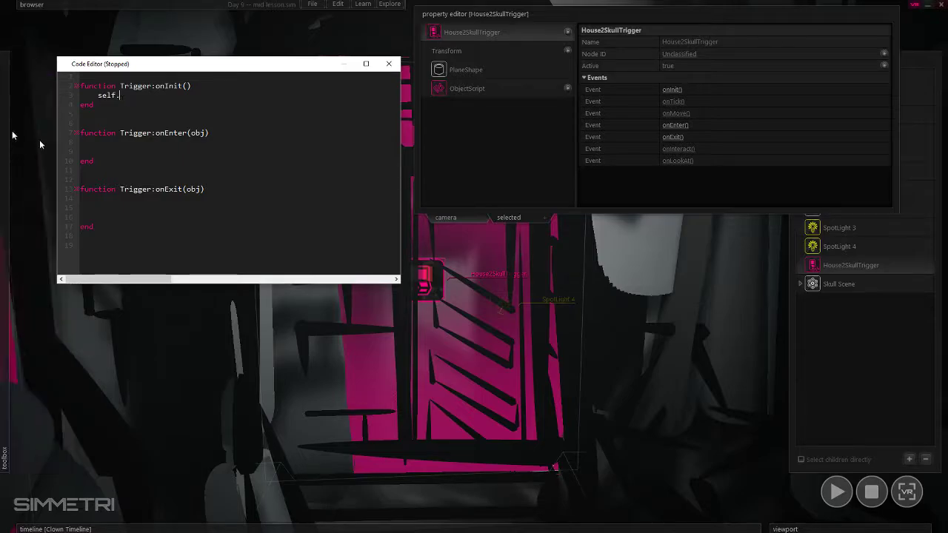
type("haveBeenEntered =")
key("BackSpace")
type("false")
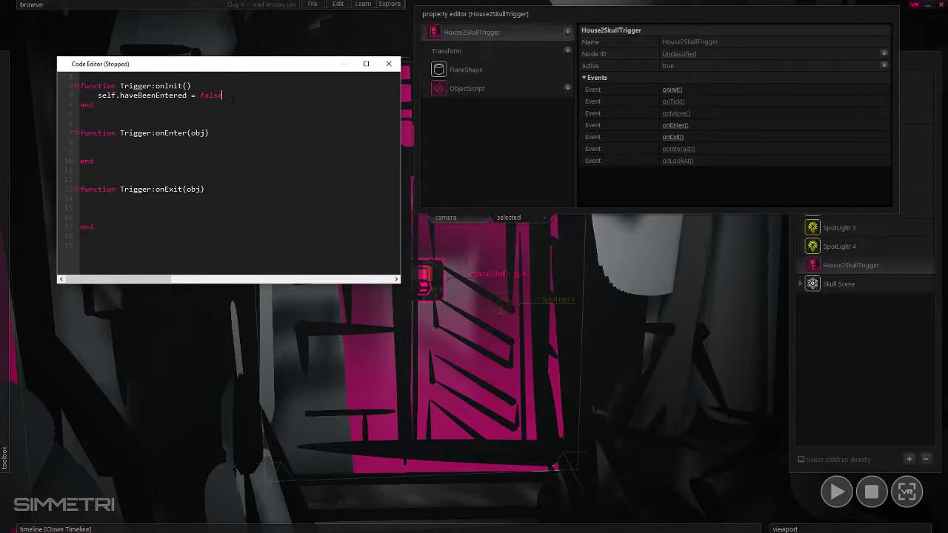
- Add the line self.haveBeenEntered = true to the onEnter function, with a blank line above it
left_click(186, 152)
key("Return")
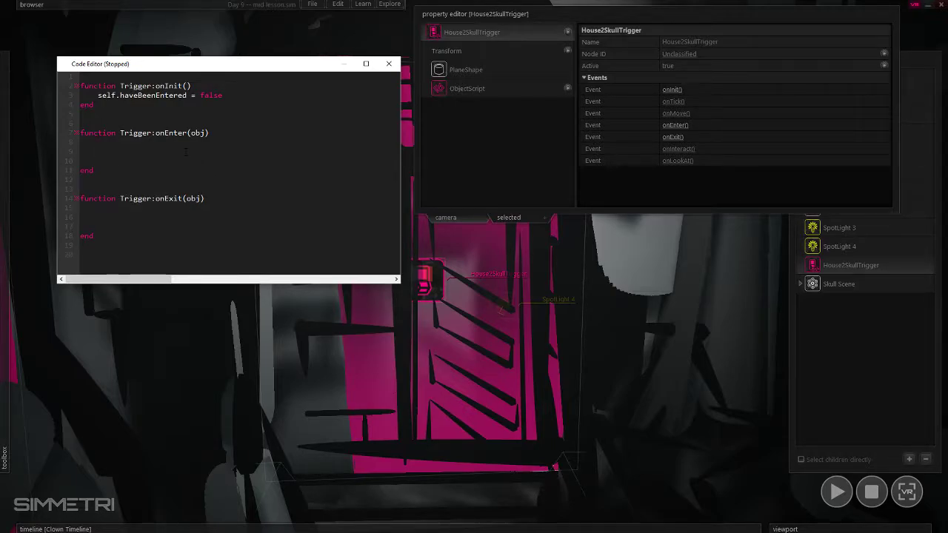
type("self.haveBeenEntered = ")
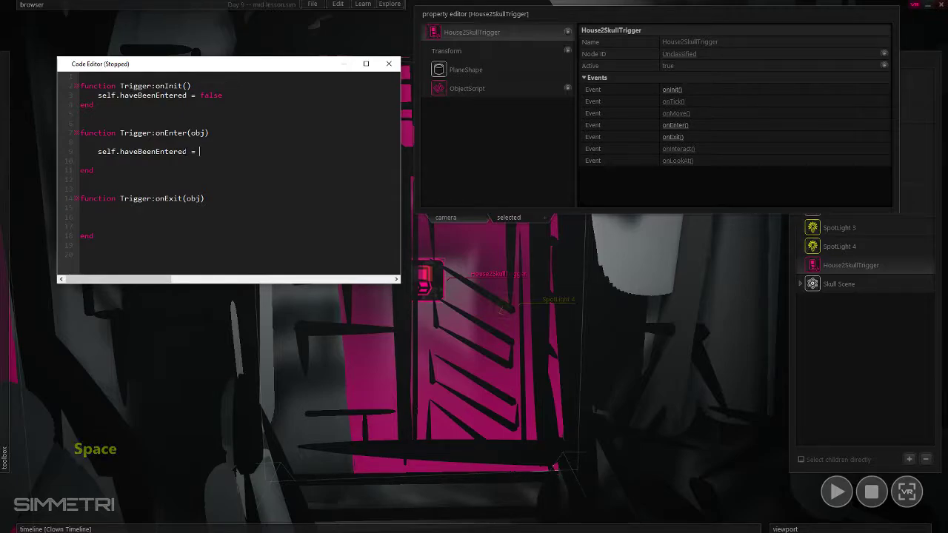
type("truy")
key("BackSpace")
type("e")
- Remove the surplus blank lines from the onExit function body, leaving a single indented empty line
left_click(210, 216)
key("BackSpace")
key("Right")
key("Up")
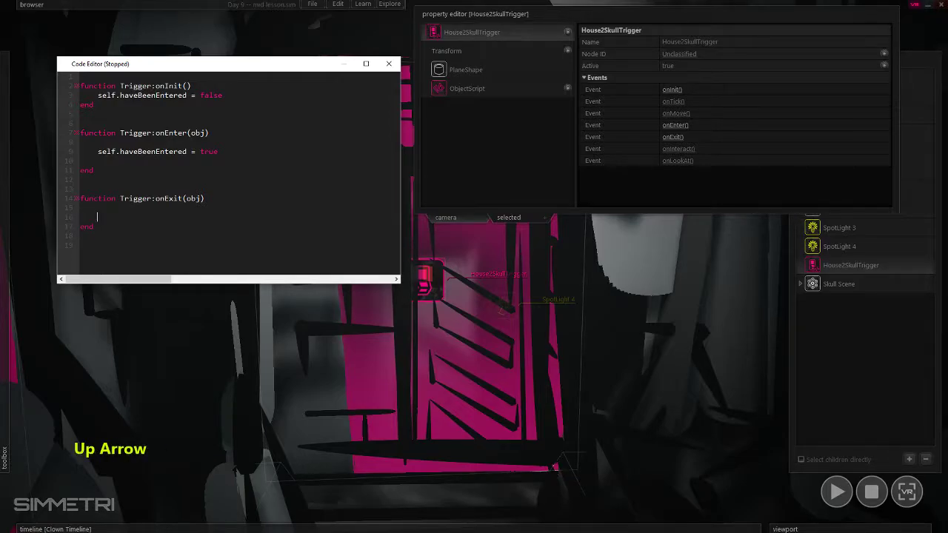
key("BackSpace")
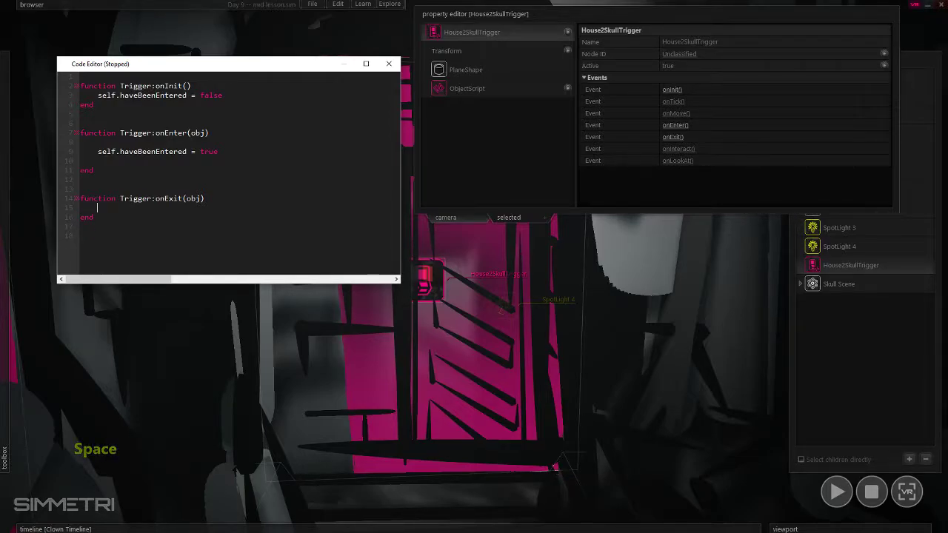
- Write the condition "if self.haveBeenEntered == true then" on one line inside the onExit function
type("if self.haveB")
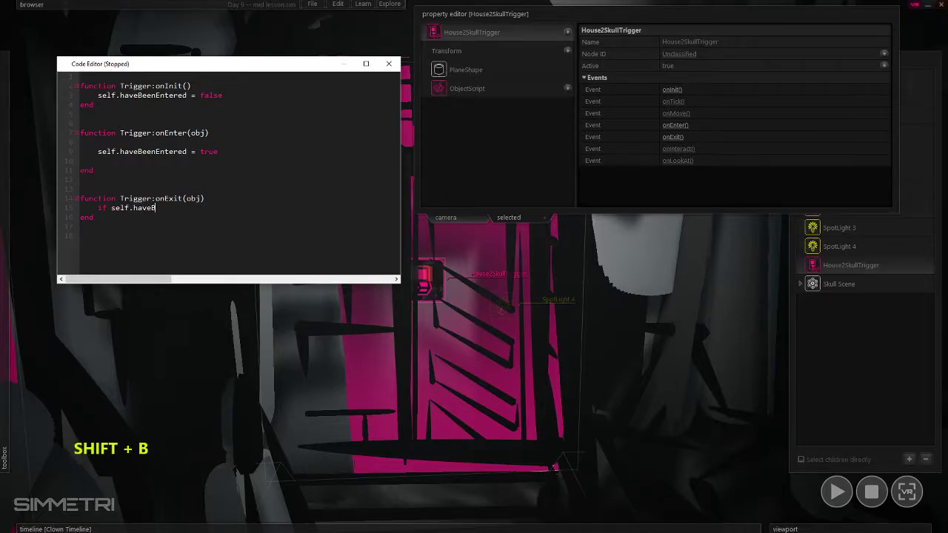
type("eenEntered ==")
key("shift+Left")
key("shift+Left")
key("shift+Left")
key("Right")
key("Left")
key("Right")
key("Left")
key("Right")
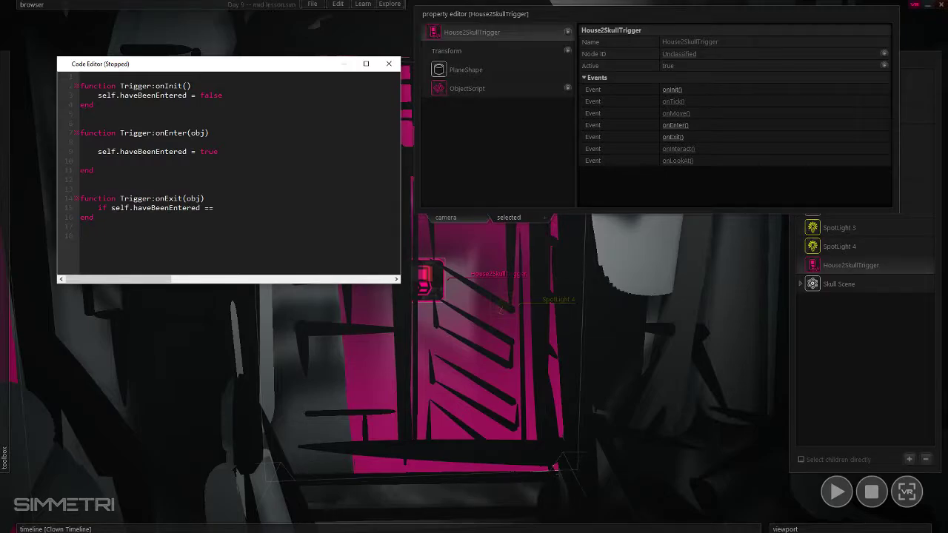
type("true")
key("Return")
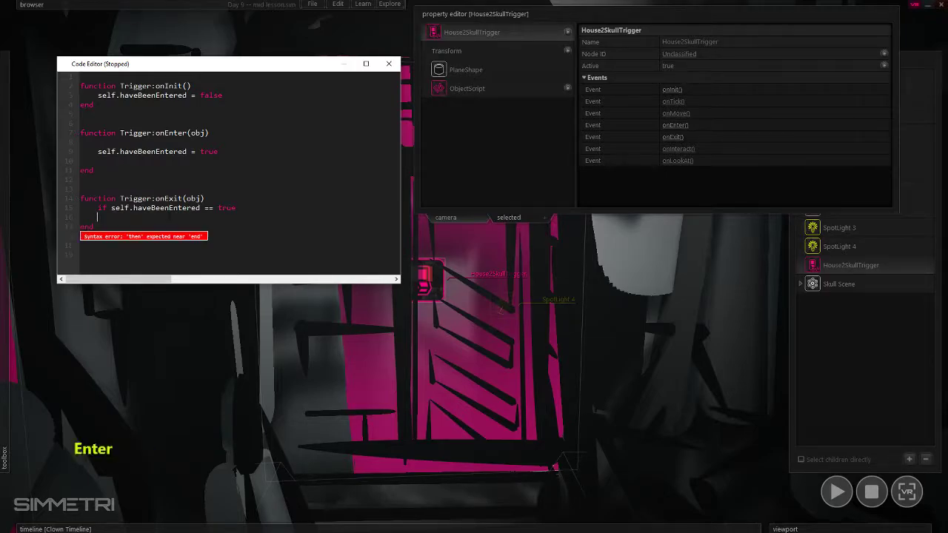
type("then")
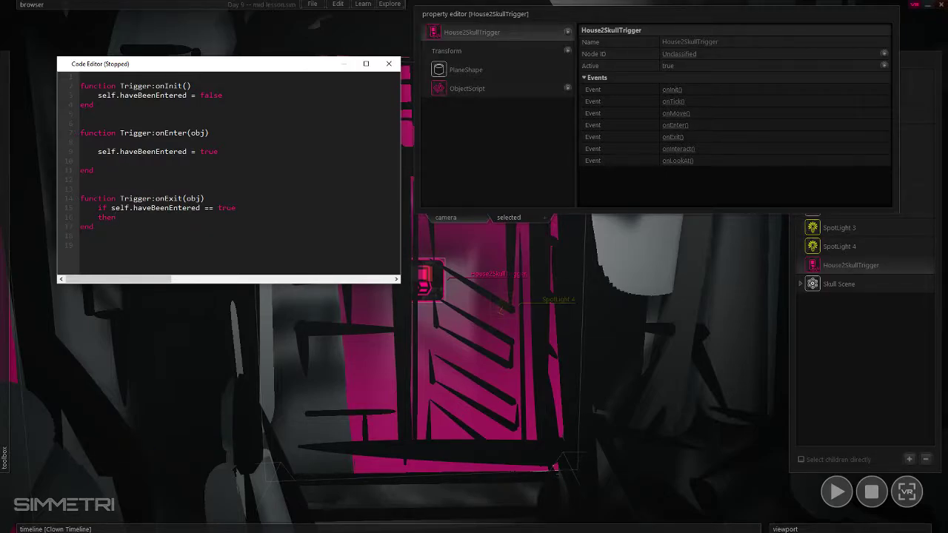
left_click(96, 217)
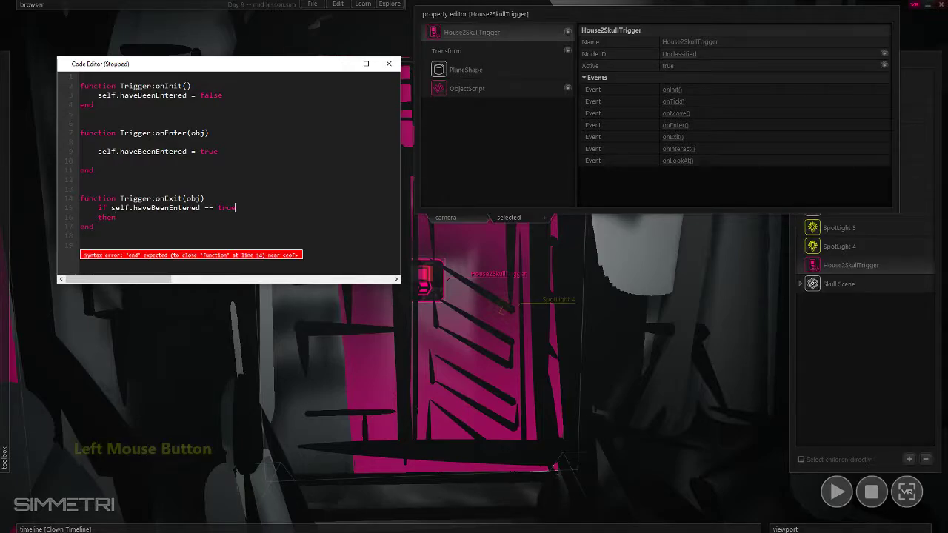
key("BackSpace")
key("BackSpace")
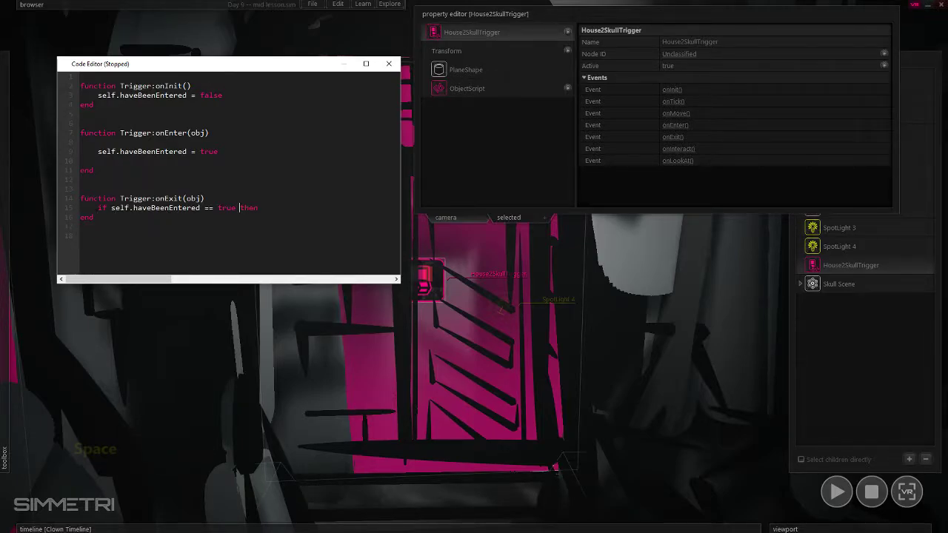
- Close the if block in onExit with an indented end, leaving an empty line inside the block
left_click(286, 208)
key("Return")
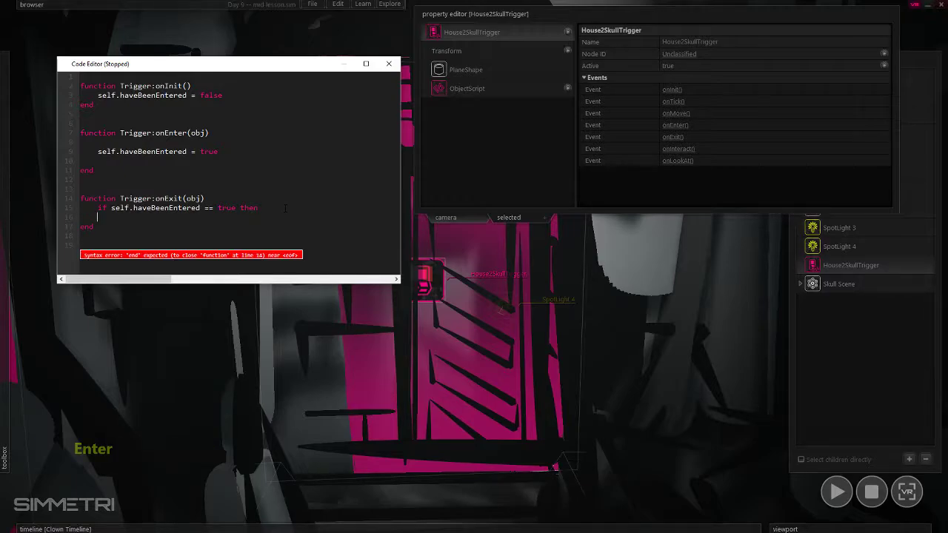
key("Return")
type("end")
key("Left")
key("Left")
key("Left")
key("Tab")
key("Up")
key("Left")
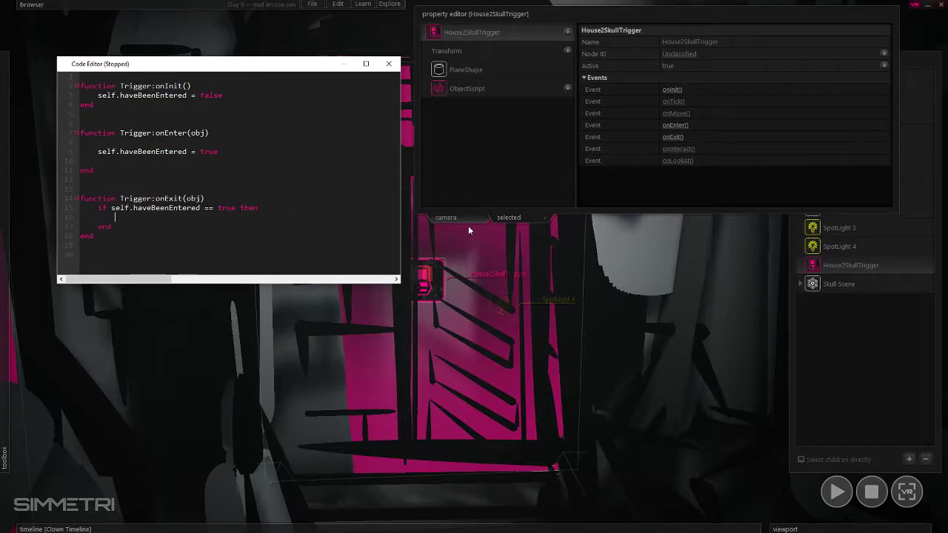
- Indent the empty line inside the onExit if block and add further blank lines for its statements
left_click_drag(160, 199, 200, 198)
left_click(98, 217)
key("Tab")
left_click(627, 6)
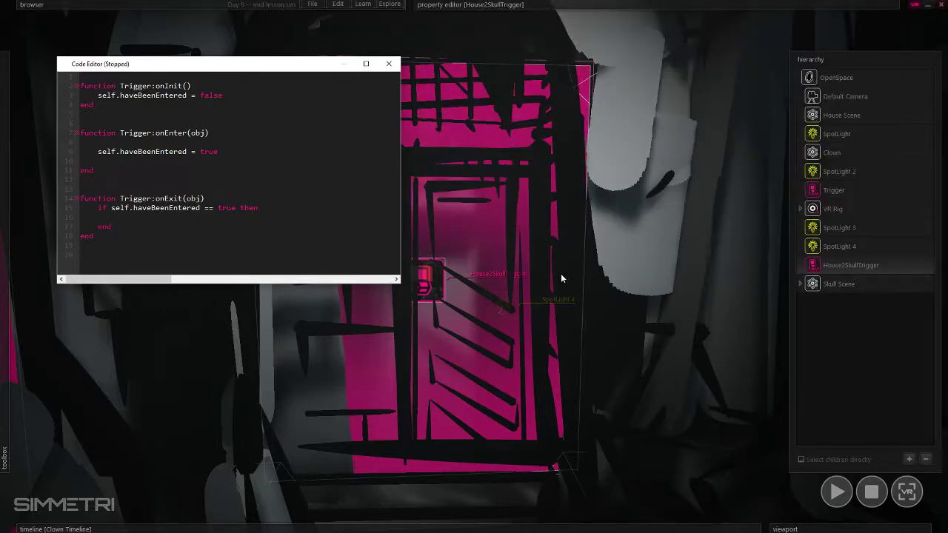
key("Return")
key("Up")
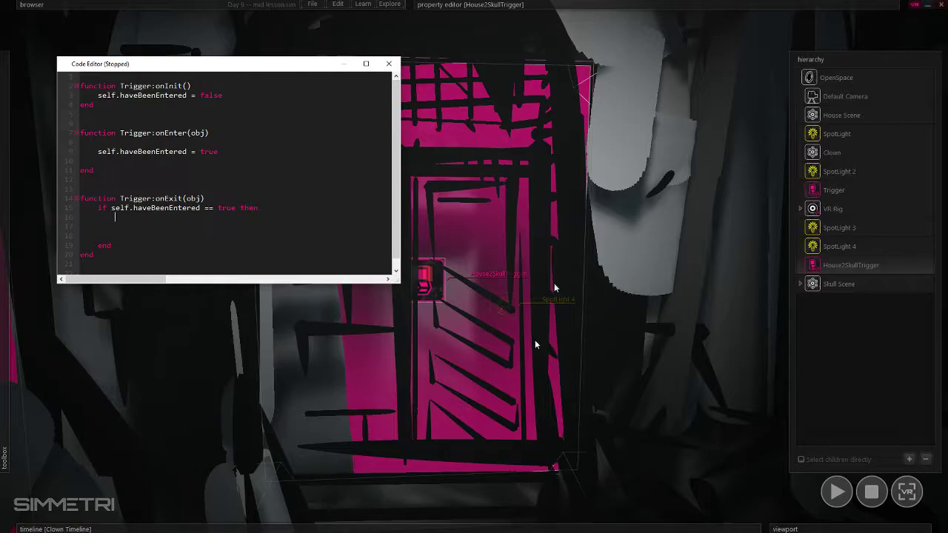
- Insert a reference to the Skull Scene object in the if block and add the line SkullScene.active = true
left_click_drag(811, 289, 121, 230)
left_click(121, 231)
type("SkullScene.active ")
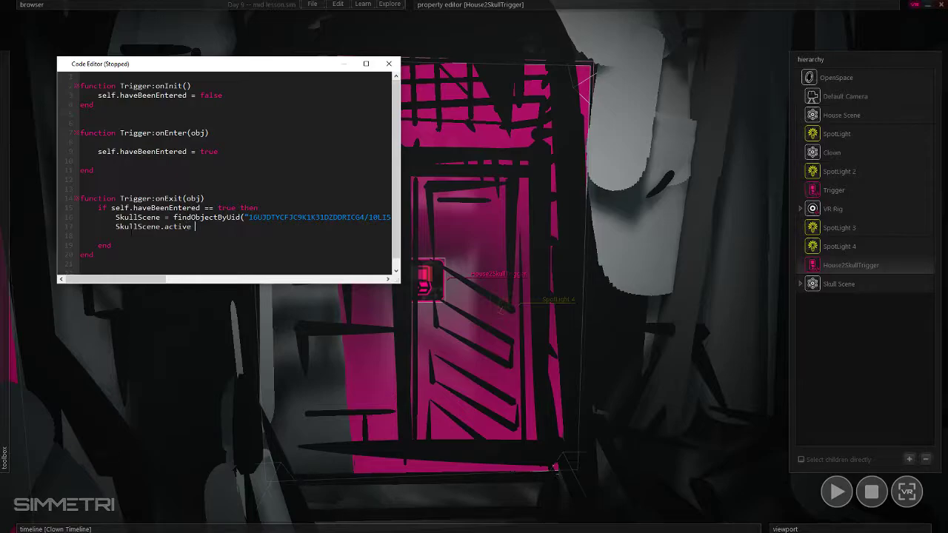
type("= true")
- Insert an indented reference to the Clown object after a blank line and add the line Clown.active = false
left_click_drag(812, 154, 167, 234)
key("Tab")
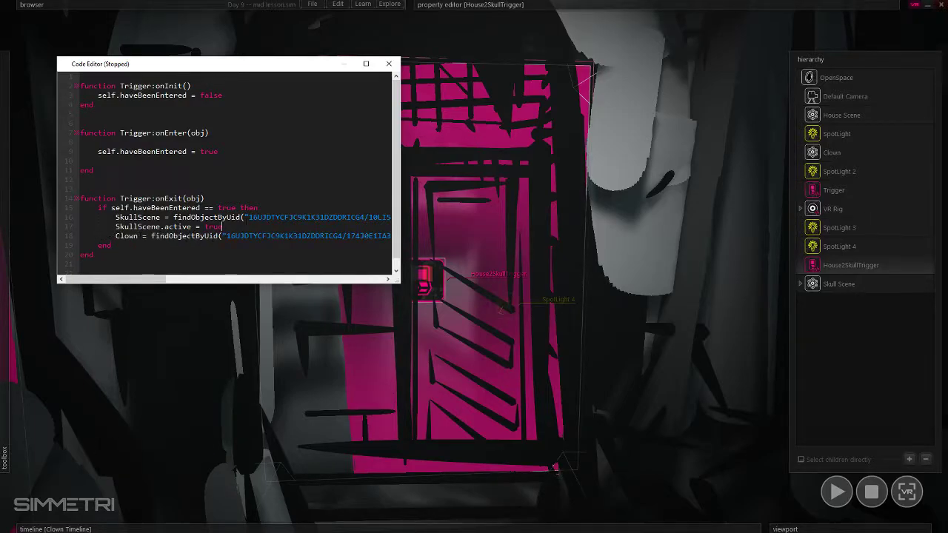
key("Return")
left_click(98, 255)
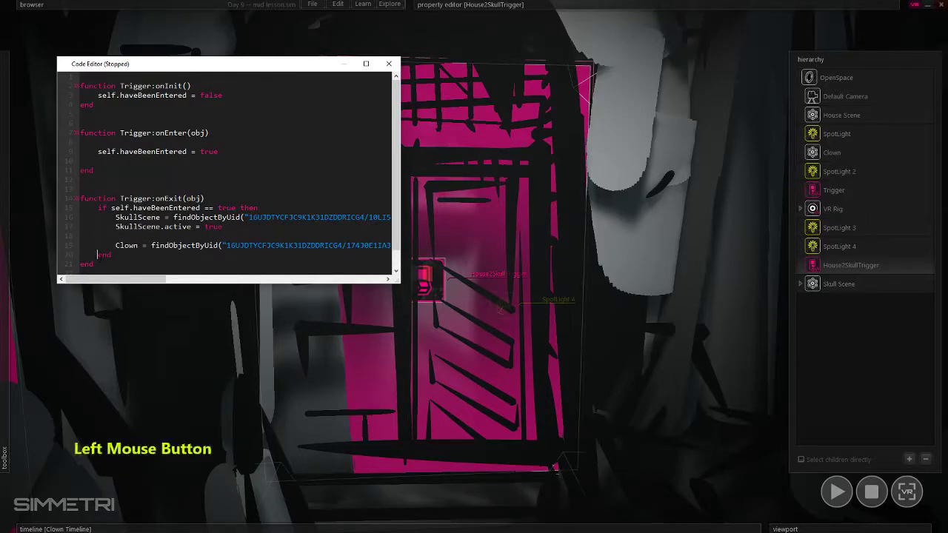
key("Return")
key("Up")
key("Tab")
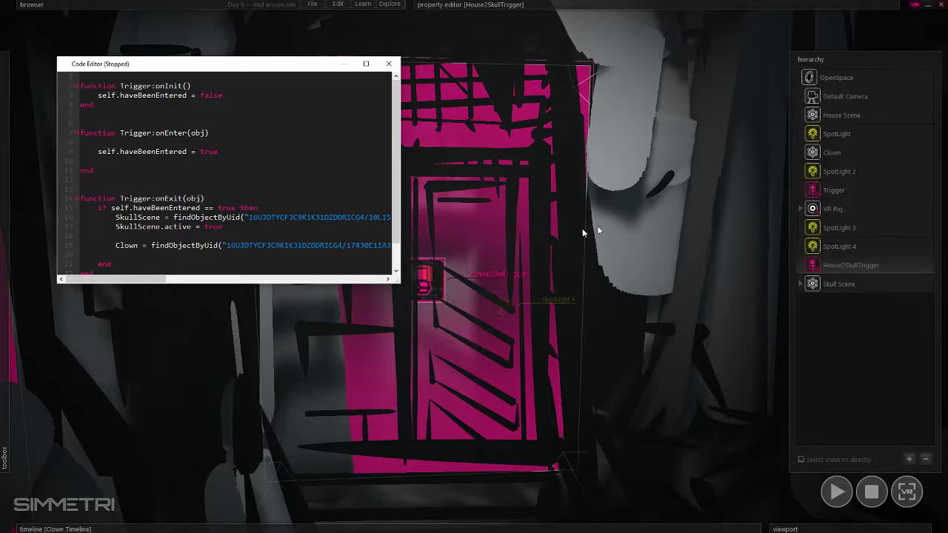
type("Clown.active = false")
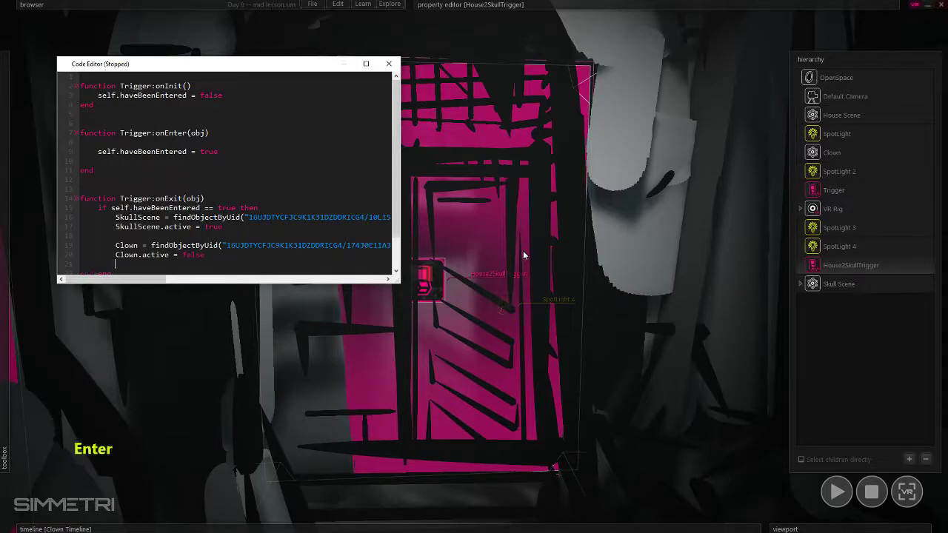
- Insert a reference to the House Scene object below the Clown lines and add the line HouseScene.active = false
key("Return")
key("Return")
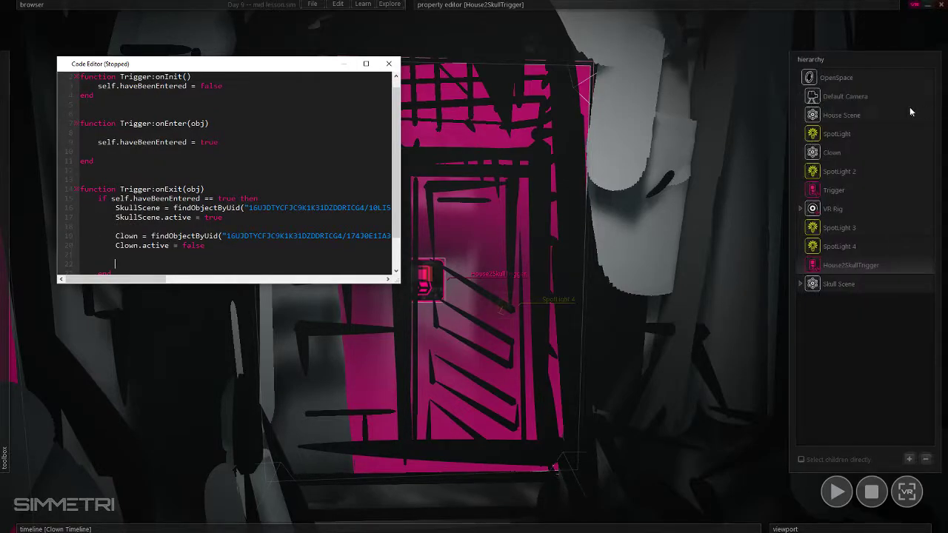
left_click_drag(813, 116, 181, 268)
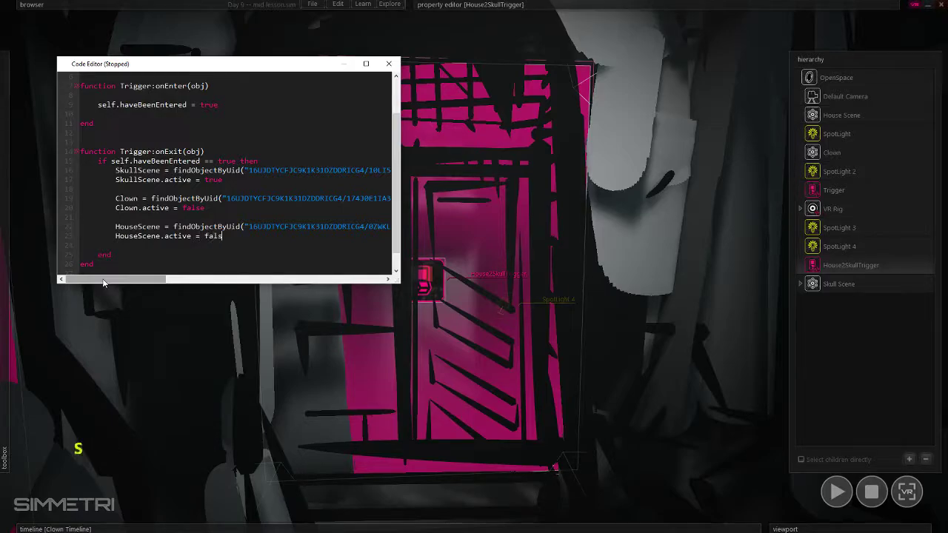
mouse_move(22, 289)
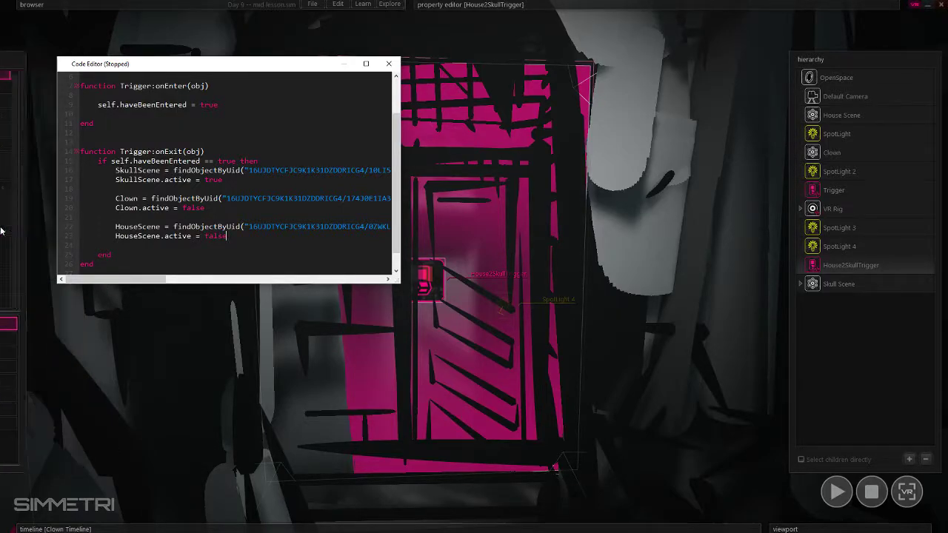
- Close the code editor and run the scene in VR to test the door trigger
left_click(390, 65)
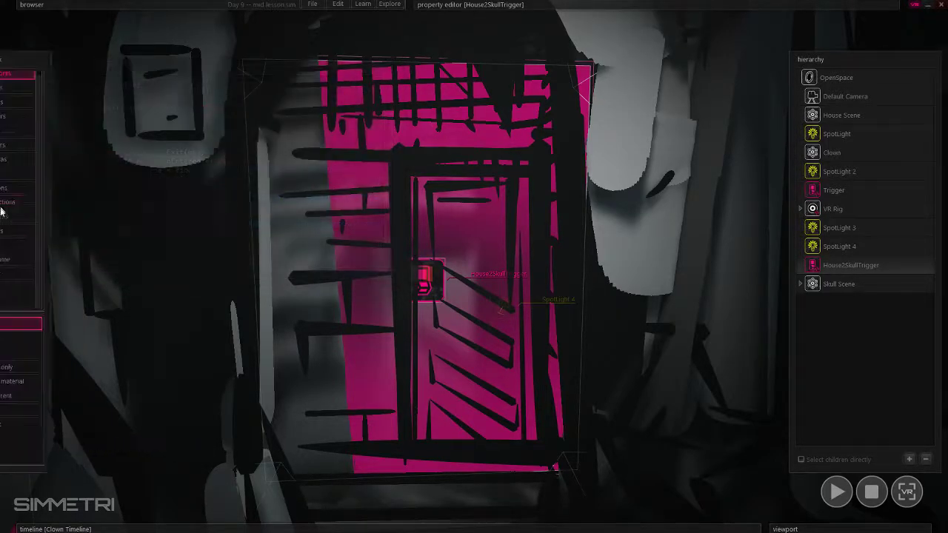
left_click(907, 503)
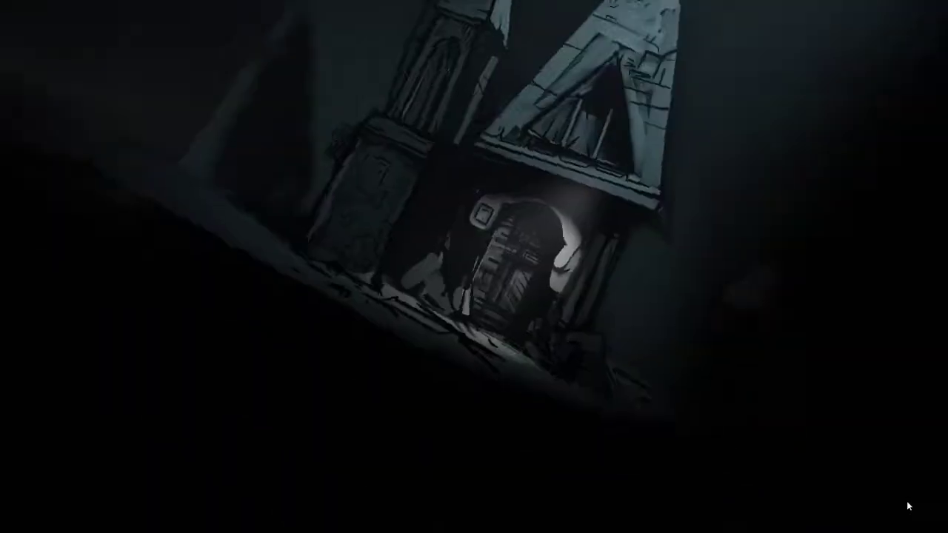
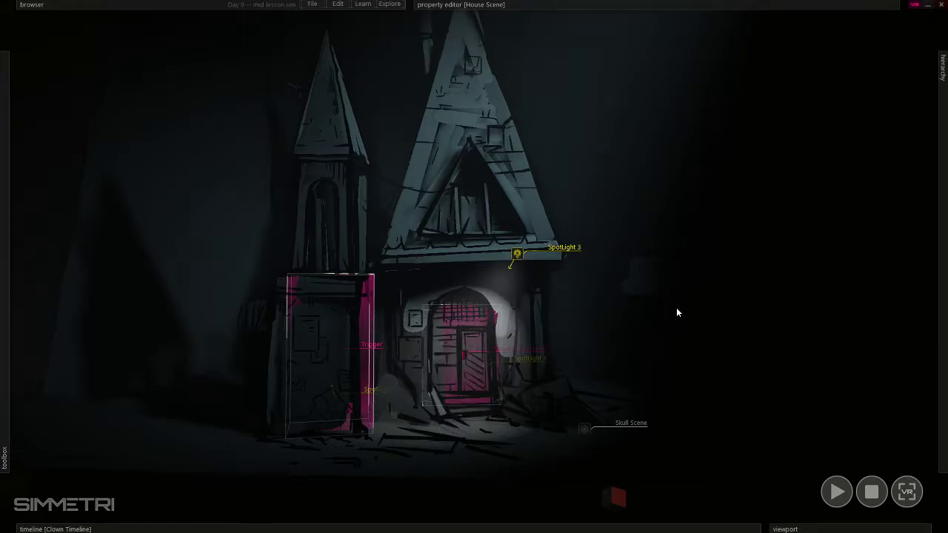
- Expand the VR Rig in the hierarchy and select its HMD Camera
mouse_move(942, 312)
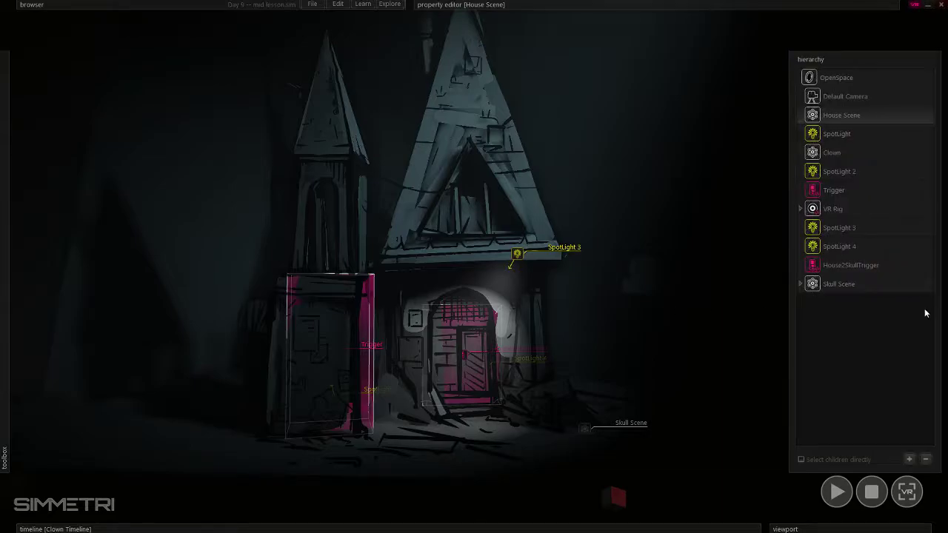
left_click(799, 208)
left_click(854, 306)
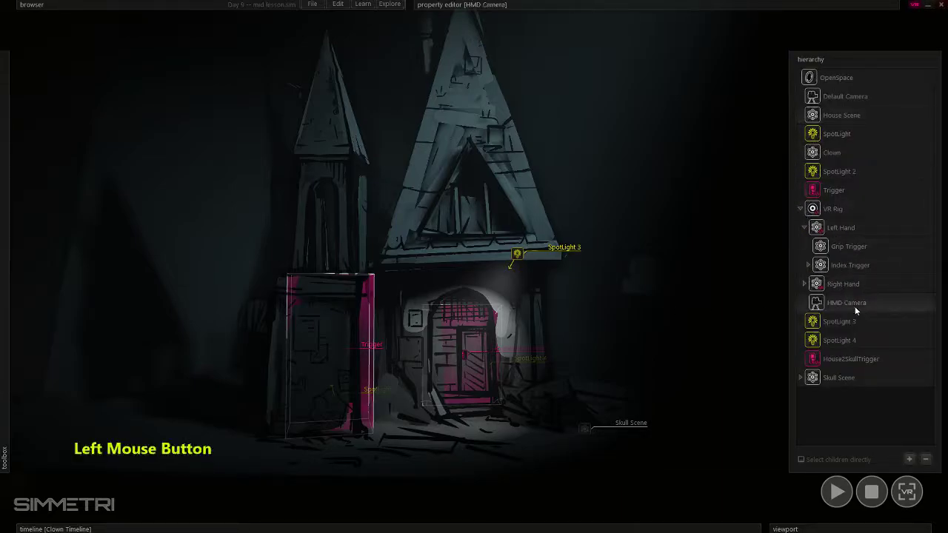
mouse_move(461, 6)
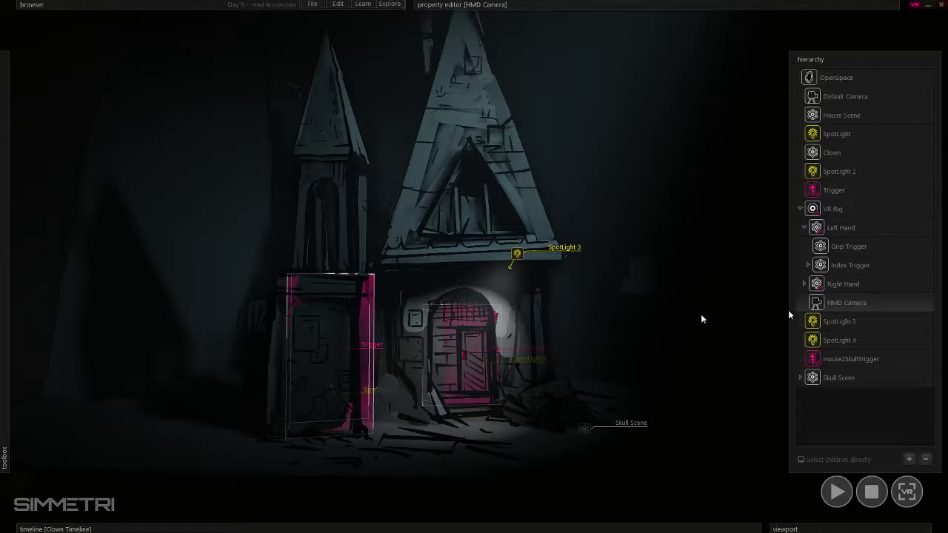
- Examine the house front with its tower trigger and door trigger from several distances and heights
key("d")
right_click_drag(410, 352, 513, 312)
key("w")
key("s")
key("d")
key("a")
key("w")
key("a")
key("w")
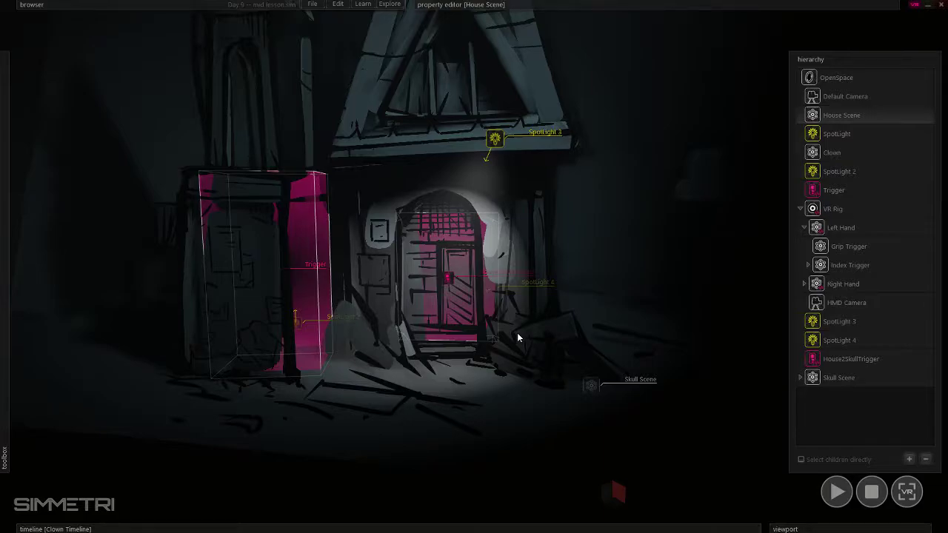
key("e")
key("s")
right_click_drag(444, 267, 421, 277)
key("w")
key("e")
key("s")
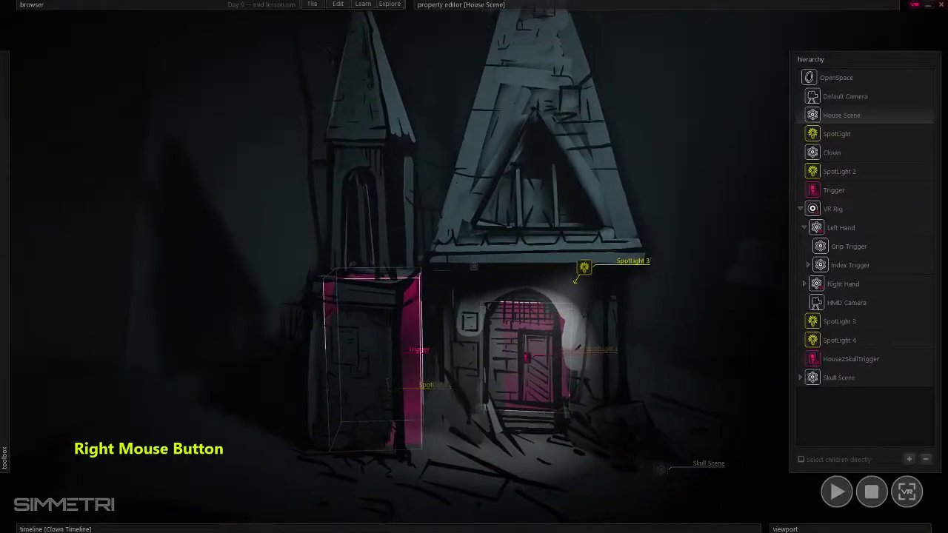
- Check the project's spaces and timelines in the browser while viewing the house scene
mouse_move(151, 2)
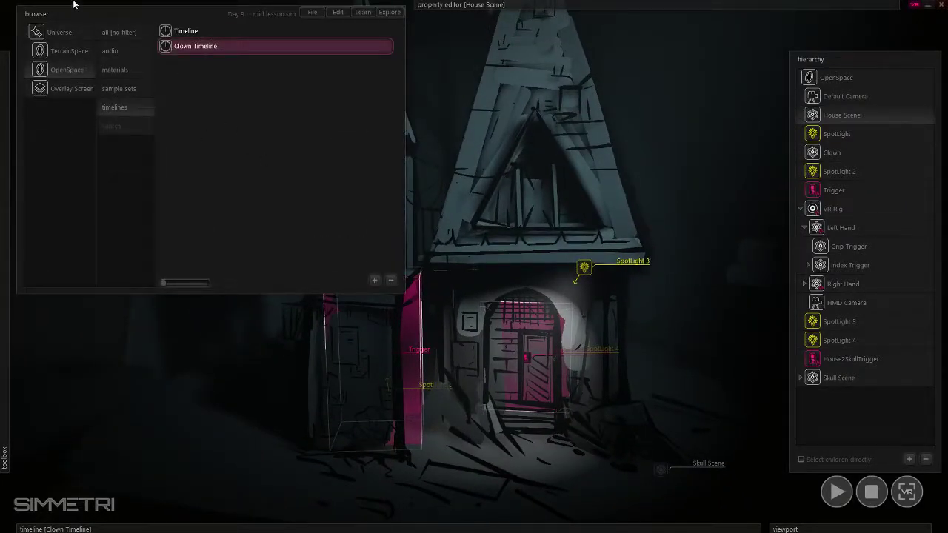
key("s")
right_click_drag(572, 344, 555, 347)
key("ctrl")
key("w")
left_click(486, 292)
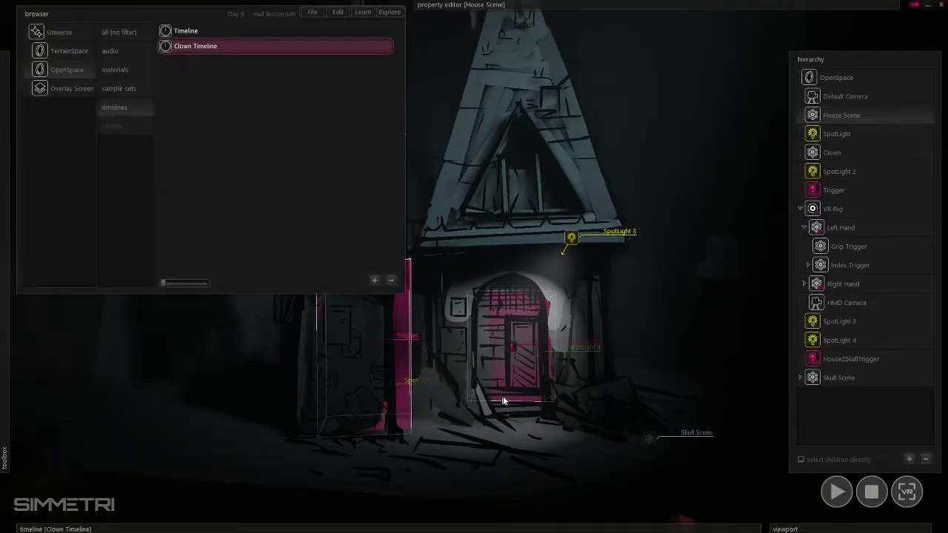
left_click(59, 53)
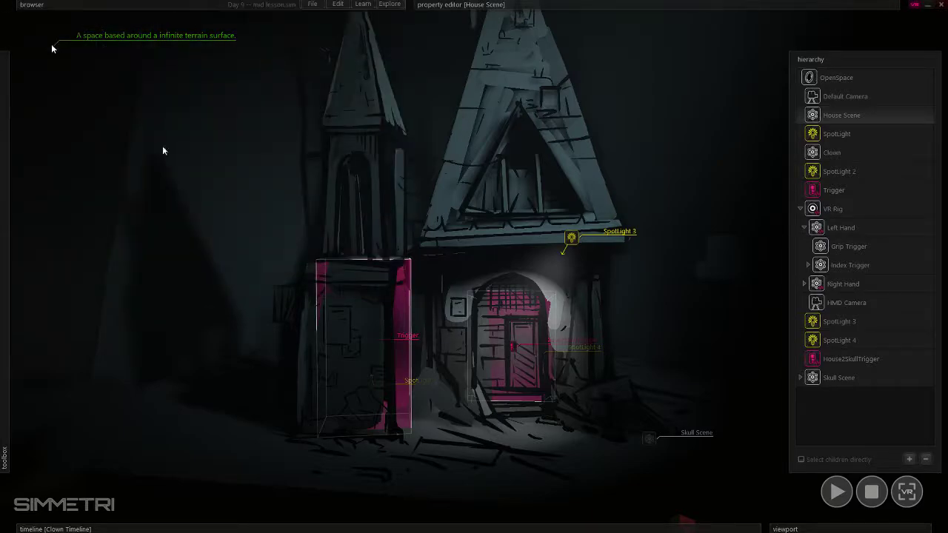
- Inspect the tower trigger volume and the door trigger plane of the house close up
key("w")
right_click_drag(162, 150, 122, 151)
key("e")
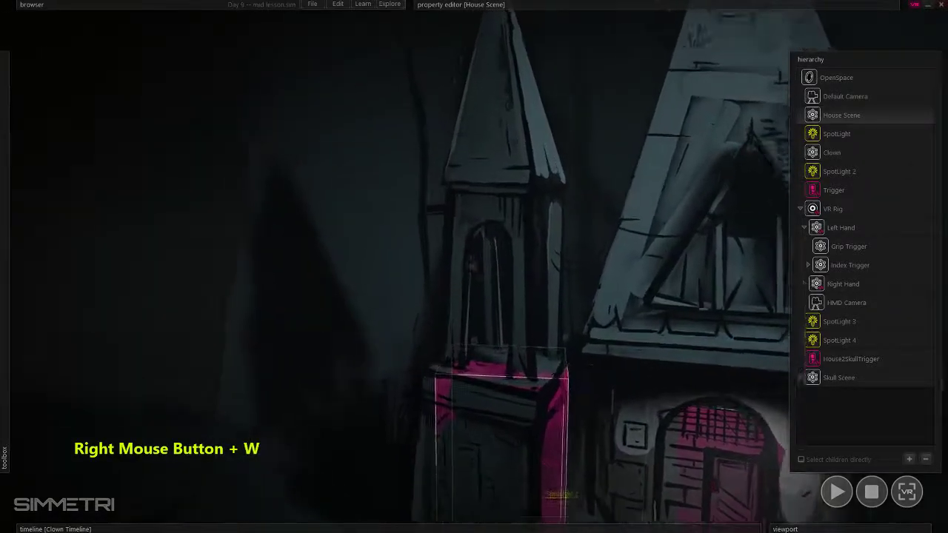
mouse_move(473, 267)
right_mouse_down()
mouse_move(485, 264)
mouse_move(474, 266)
right_mouse_up()
key("w")
key("s")
key("d")
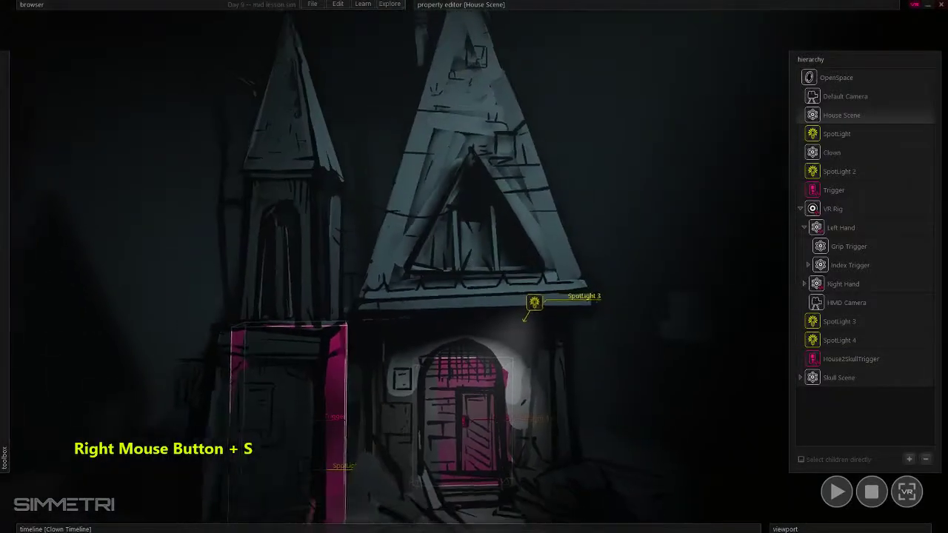
key("e")
right_click_drag(358, 335, 359, 335)
key("w")
key("d")
key("a")
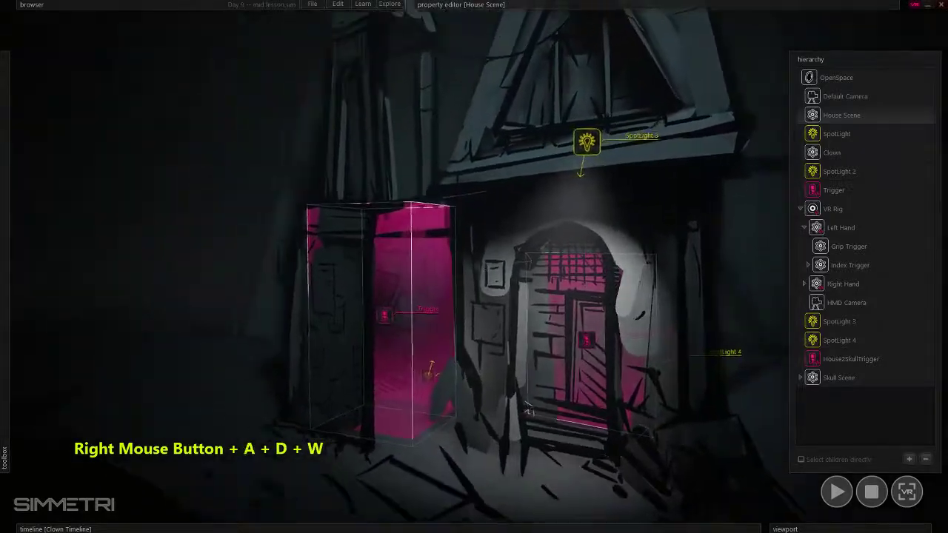
right_click_drag(405, 361, 405, 361)
key("s")
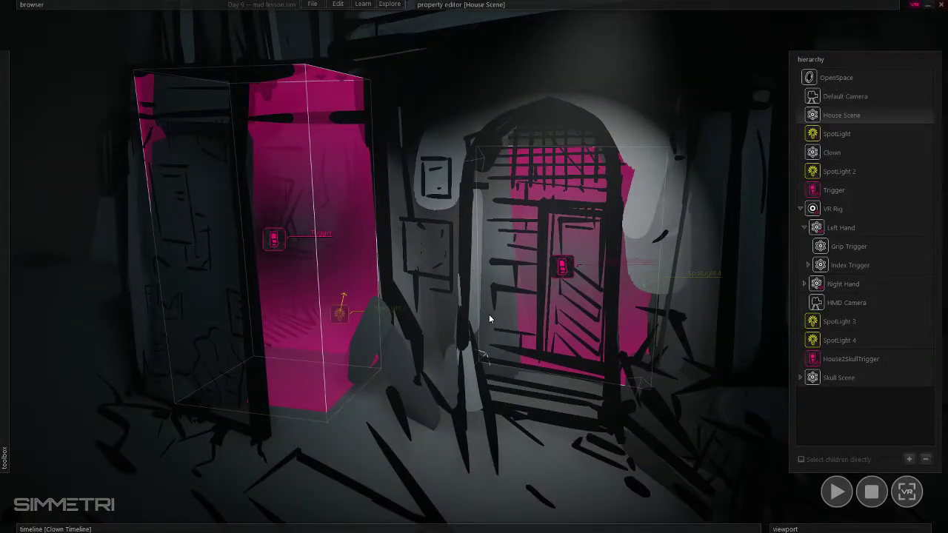
- Select the VR Rig in the hierarchy with both house triggers in view
right_click_drag(489, 314, 506, 319)
key("s")
key("ctrl")
key("w")
key("a")
left_click(5, 313)
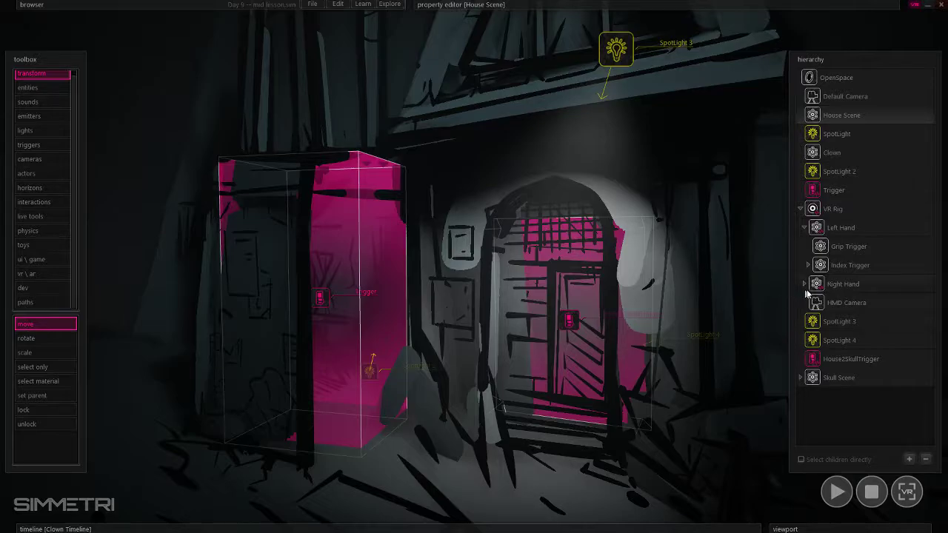
left_click(837, 209)
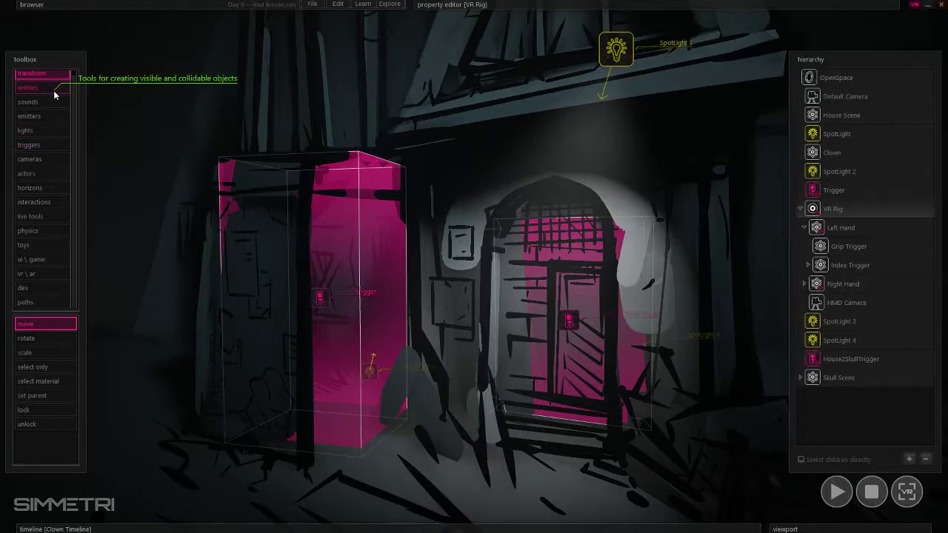
- Select the trigger volume in the house's tower and open its code for editing
key("d")
key("s")
right_click_drag(444, 285, 484, 222)
key("w")
key("a")
key("d")
key("a")
key("d")
key("s")
key("w")
left_click(518, 242)
left_click(519, 225)
right_click(485, 222)
left_click(535, 230)
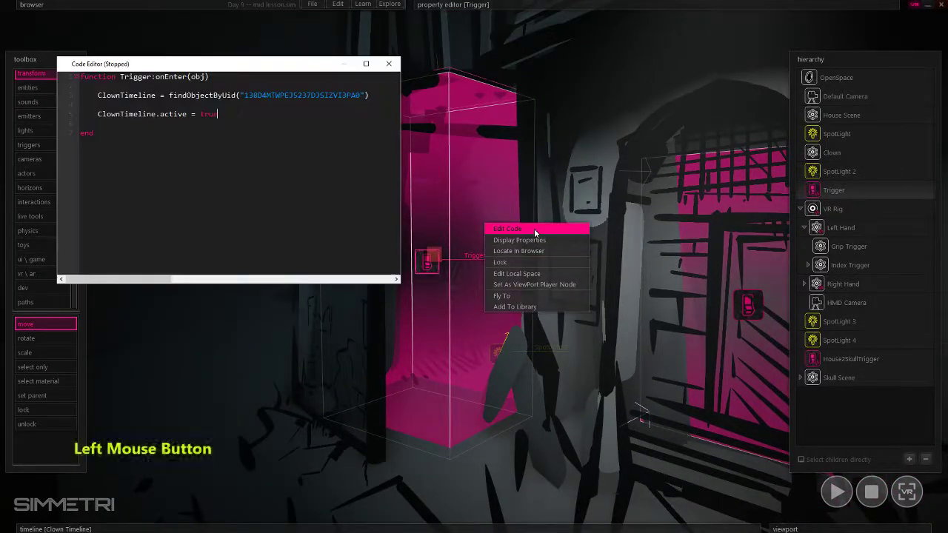
- Remove the blank line between the two ClownTimeline statements and add empty lines above and below them
left_click(98, 104)
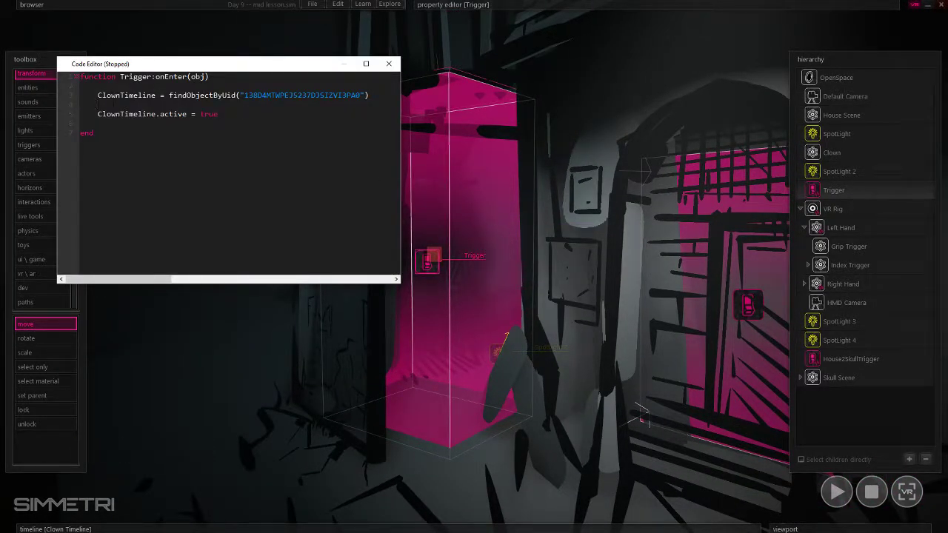
key("BackSpace")
left_click(97, 86)
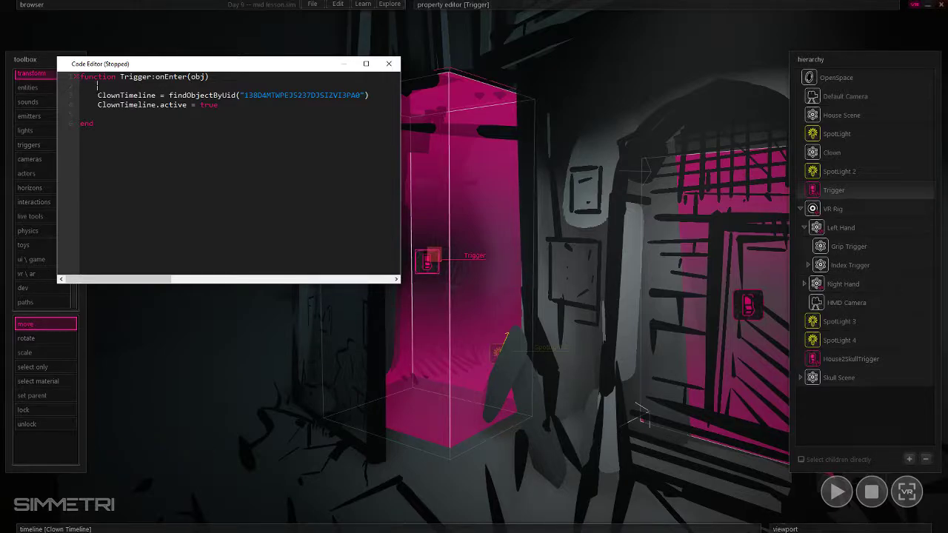
key("Return")
key("Return")
left_click(98, 132)
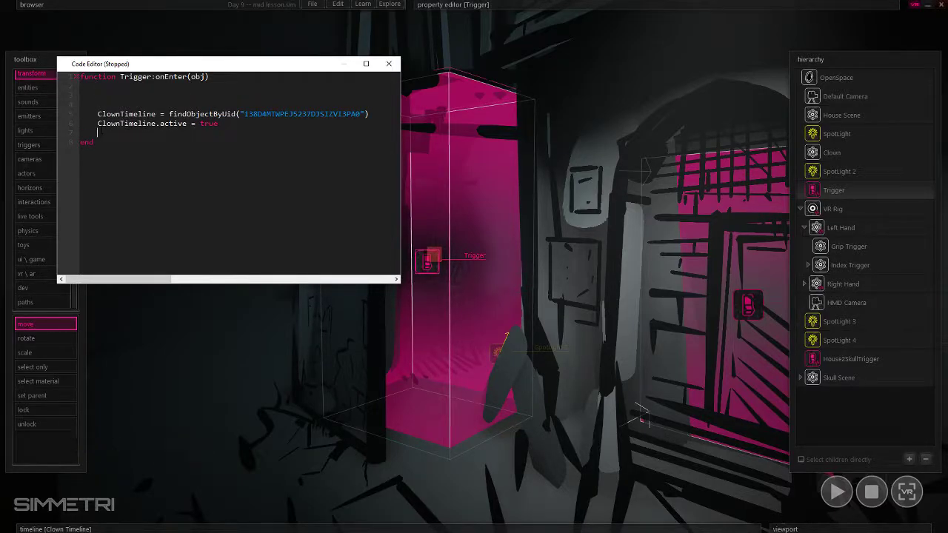
key("Return")
key("Return")
- Select the HMD Camera under the VR Rig and check its properties against the trigger code
left_click(854, 302)
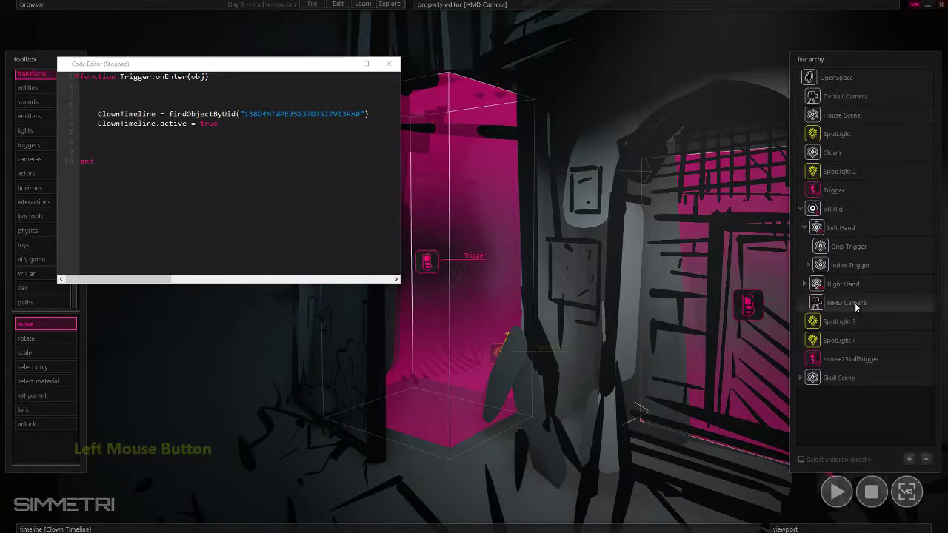
mouse_move(460, 3)
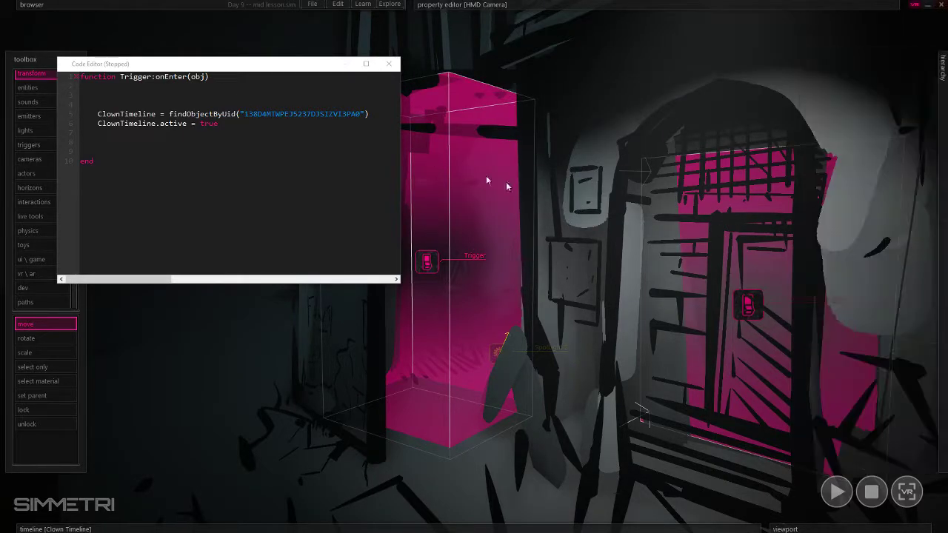
left_click(154, 105)
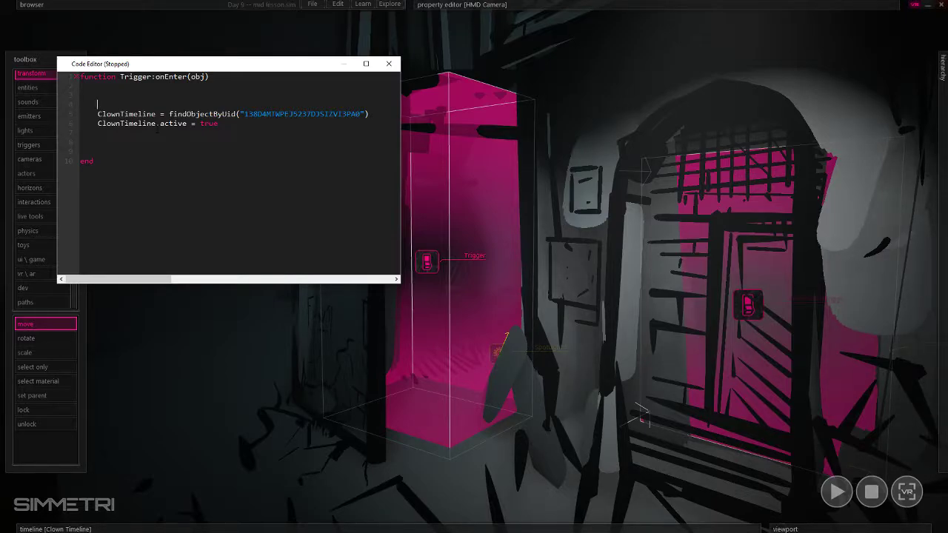
mouse_move(943, 248)
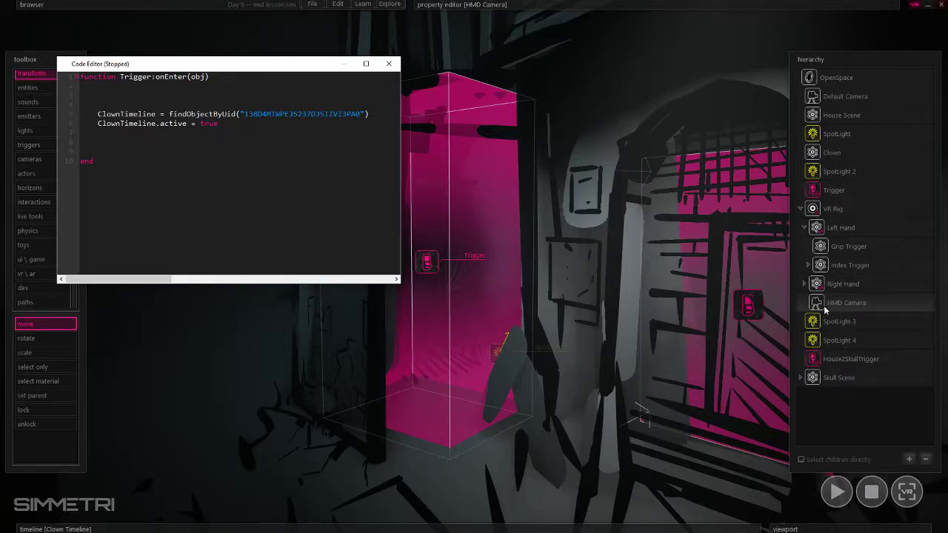
mouse_move(566, 6)
- Review the Trigger:onEnter function line and its obj parameter
left_click_drag(81, 76, 205, 77)
left_click(124, 76)
left_click(192, 77)
- Start a condition above the ClownTimeline lines with "if obj:getName()"
left_click(97, 105)
key("shift")
key("shift")
type("obj:getName")
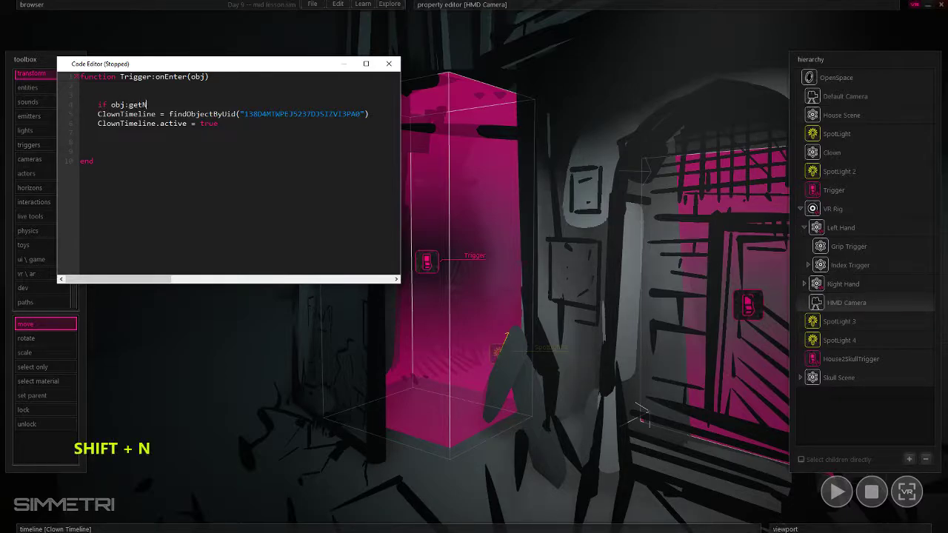
key("Left")
key("Left")
key("Left")
key("Left")
key("Left")
key("Left")
key("Left")
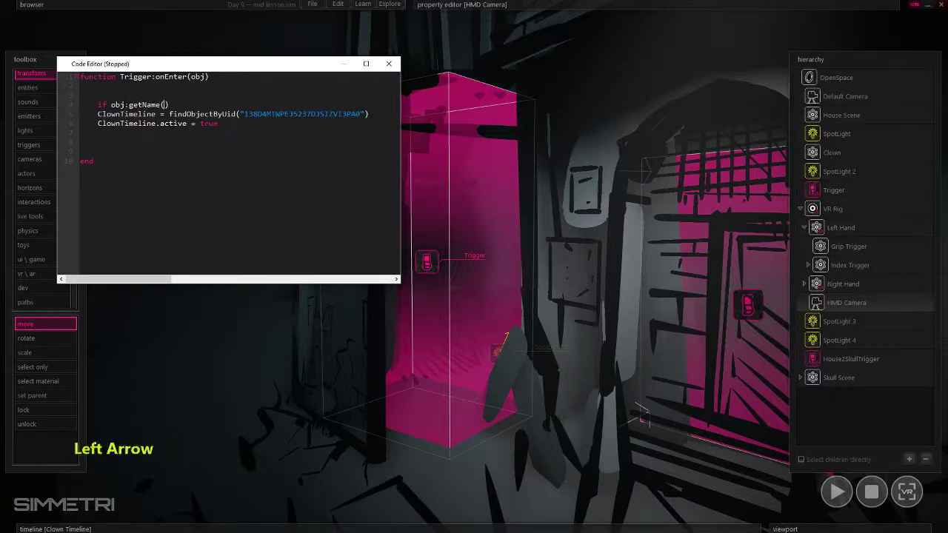
key("Right")
key("Right")
key("Right")
key("Right")
key("Right")
key("Right")
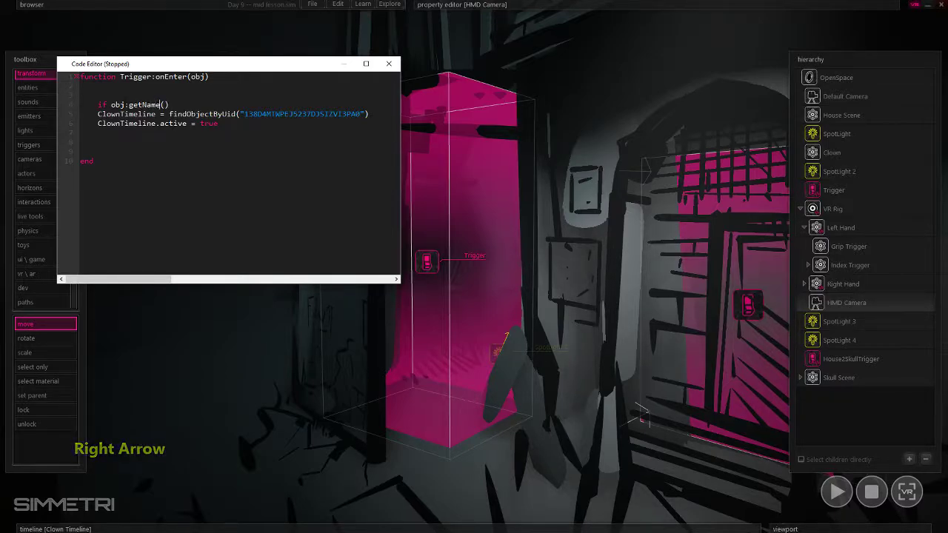
type("\"\"")
key("Left")
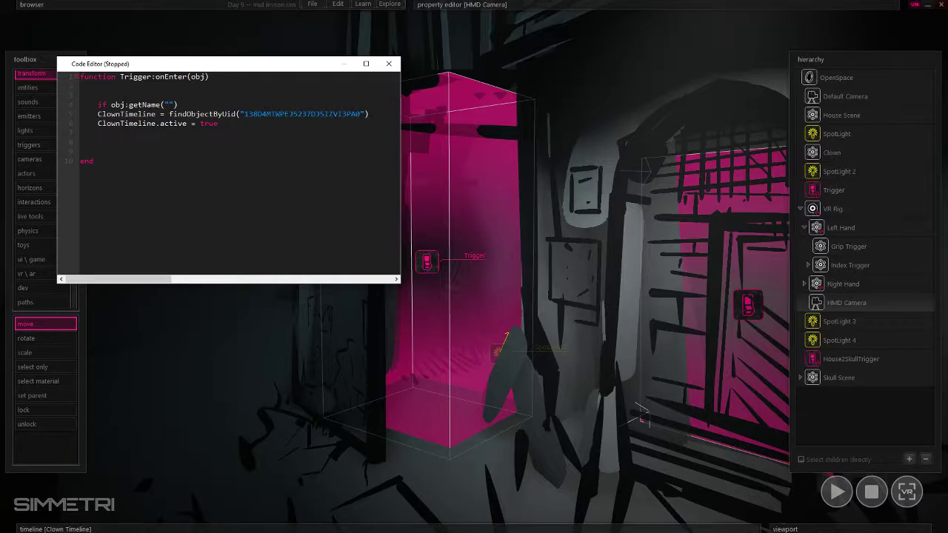
key("BackSpace")
key("Right")
key("Right")
key("Left")
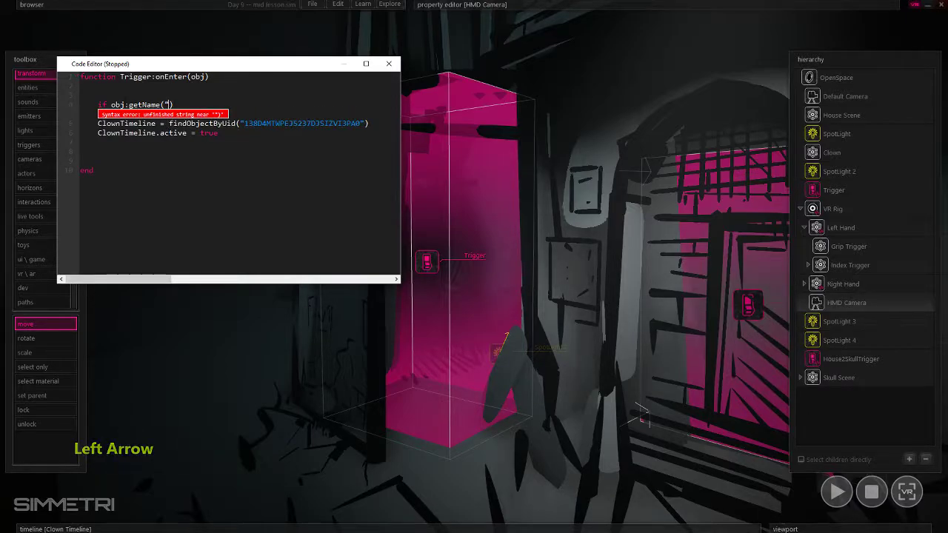
key("BackSpace")
key("Right")
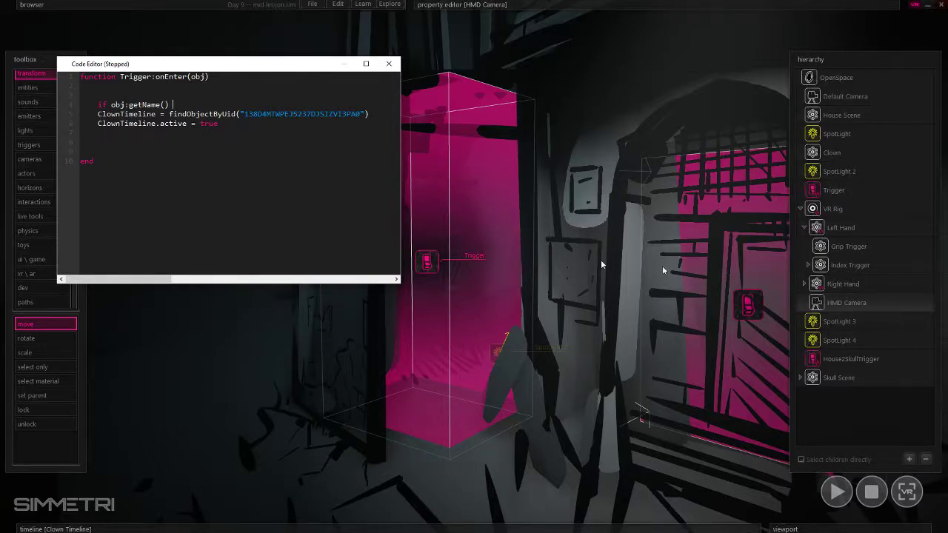
- Look up the HMD Camera's exact name in its properties
mouse_move(725, 5)
left_click(496, 32)
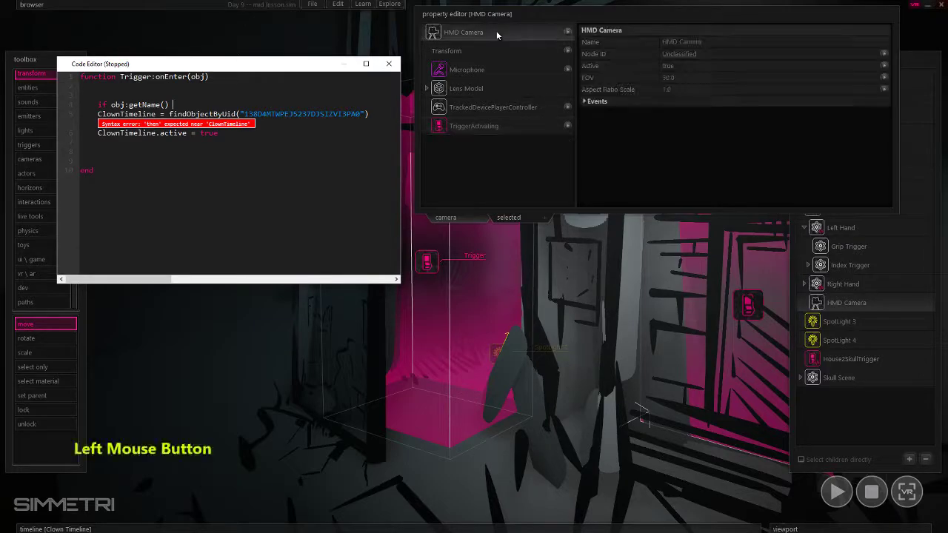
left_click(622, 42)
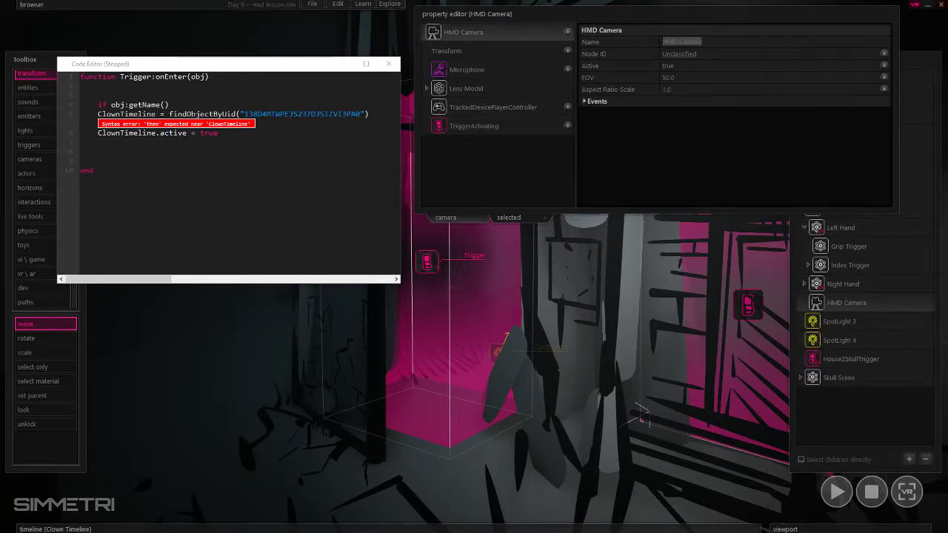
- Complete the condition so that obj:getName() is compared with == "HMD Camera", followed by then
left_click(173, 104)
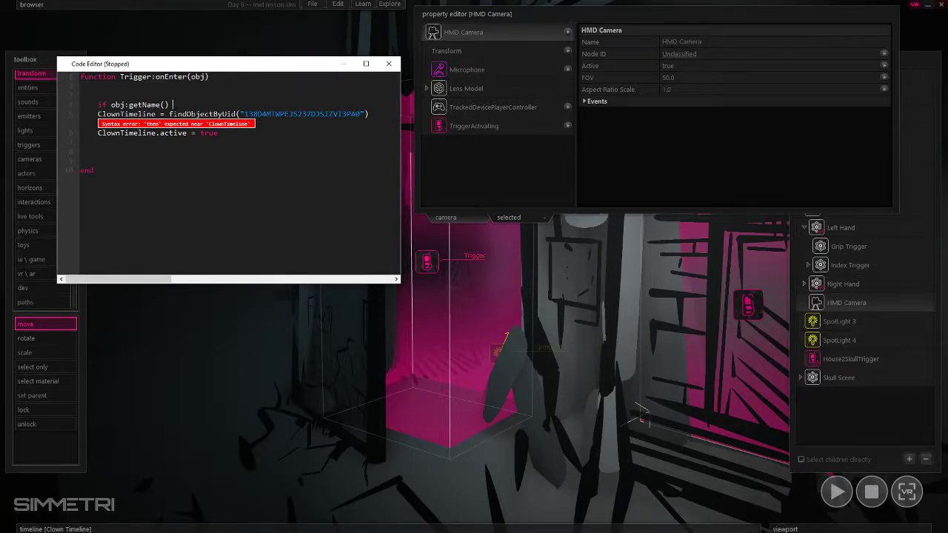
type("==")
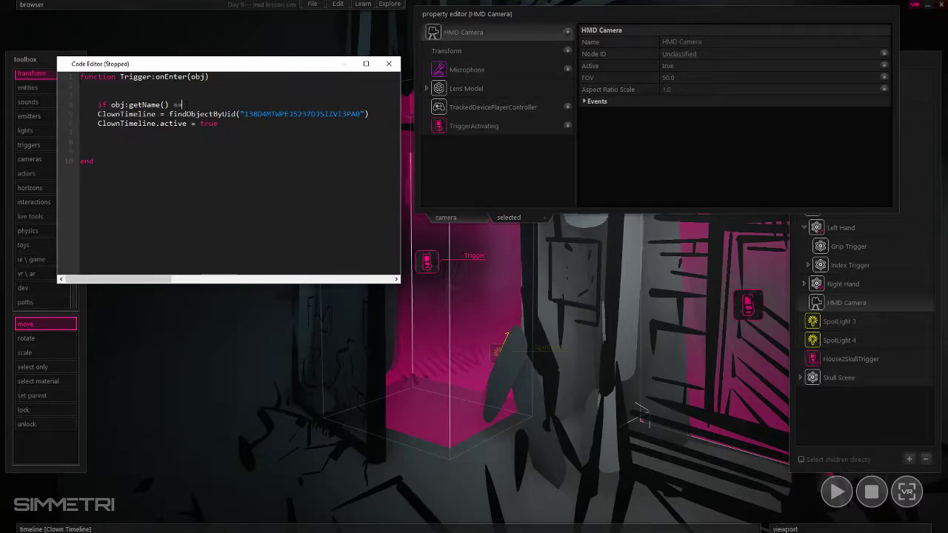
type(" \"")
type("MD")
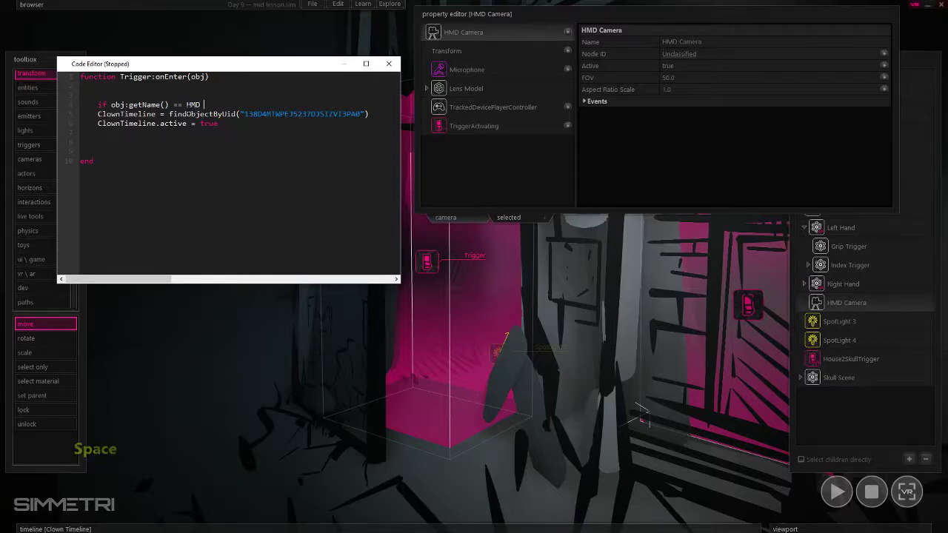
key("BackSpace")
key("BackSpace")
key("BackSpace")
key("BackSpace")
type("\"H")
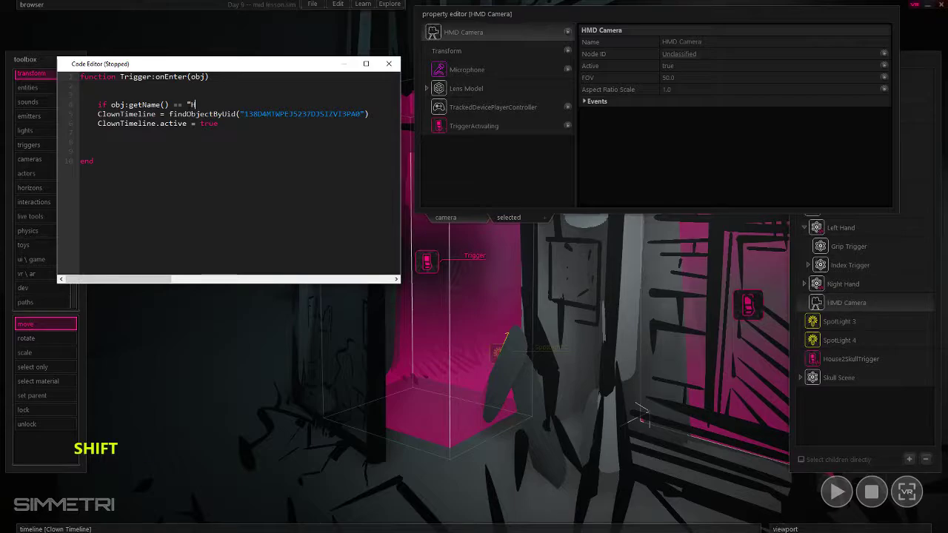
type("MD C")
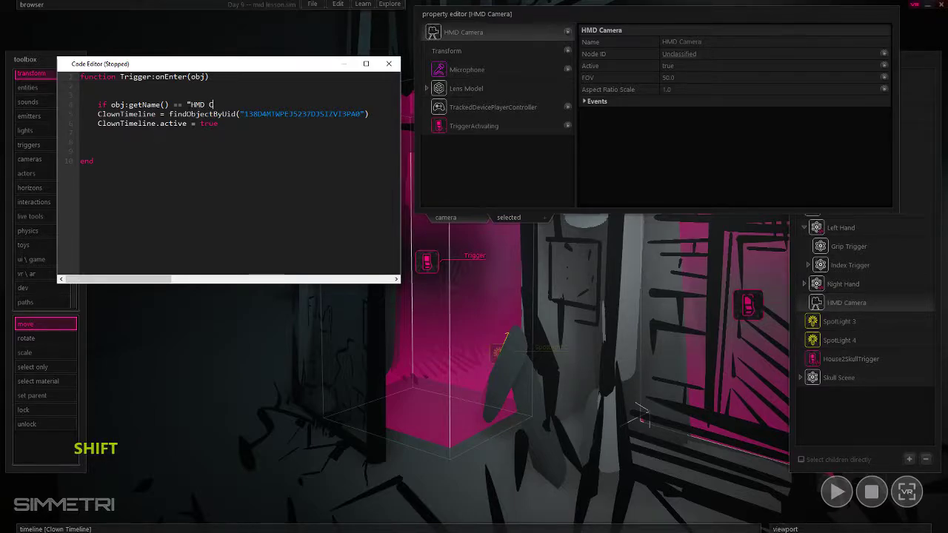
type("amera")
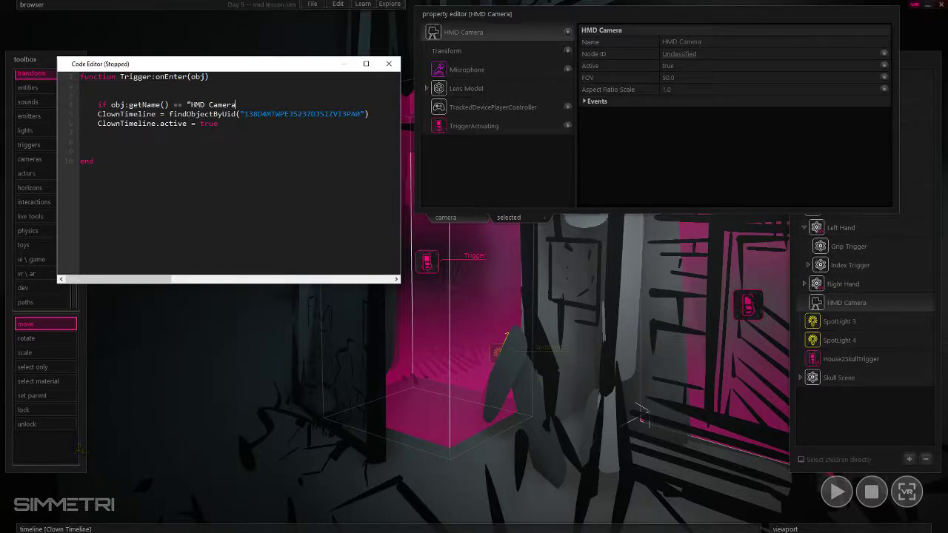
type("\" then")
- Indent both ClownTimeline statements one level inside the HMD Camera condition
left_click(98, 114)
key("Tab")
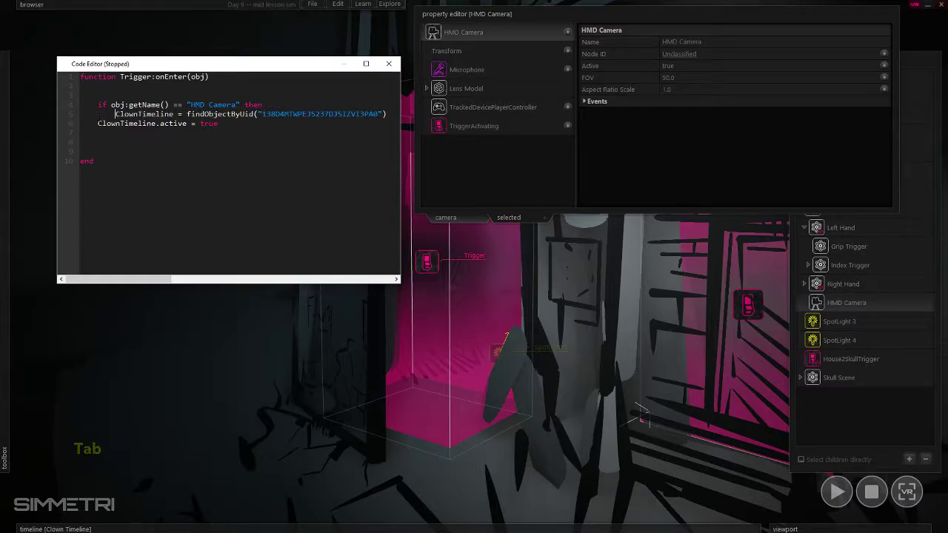
left_click(98, 123)
key("Tab")
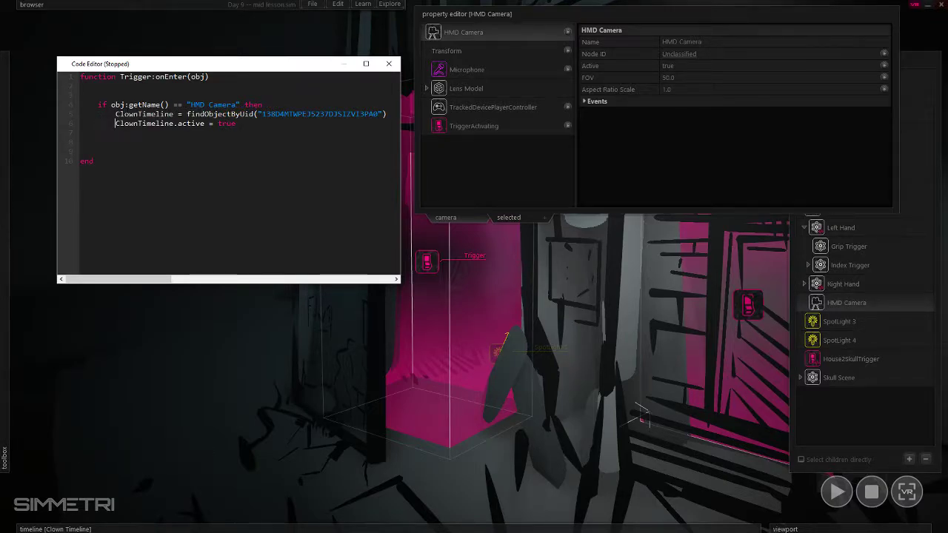
- Close the HMD Camera condition with end and add blank lines below it
left_click(238, 124)
key("Return")
key("BackSpace")
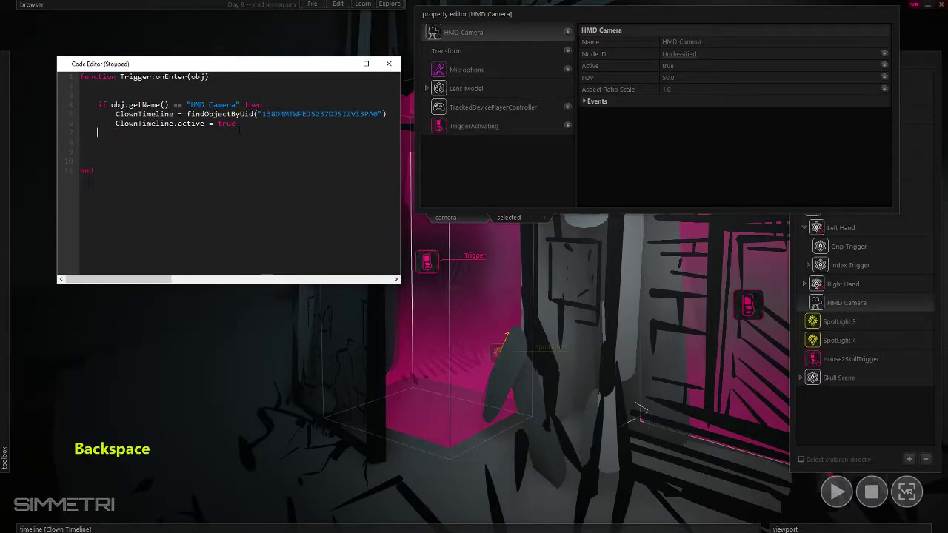
type("end")
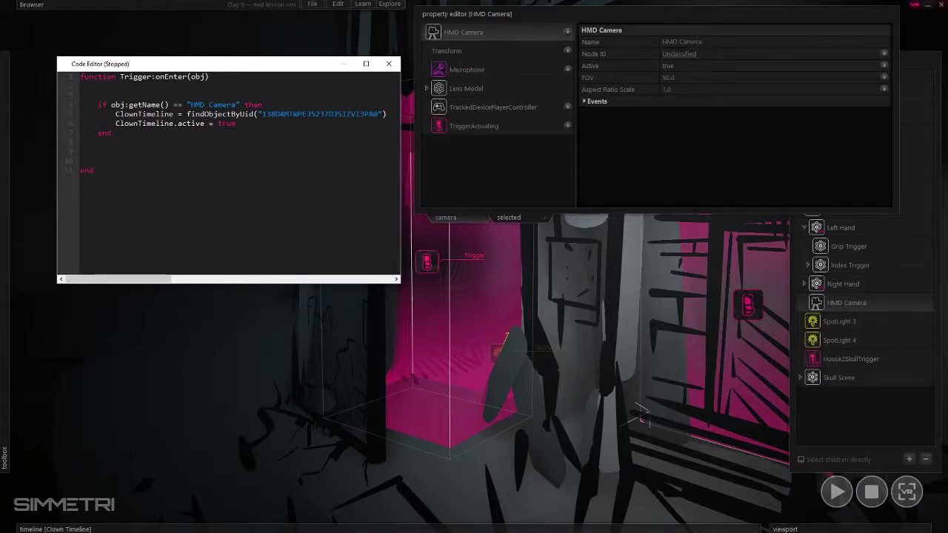
key("Return")
key("Return")
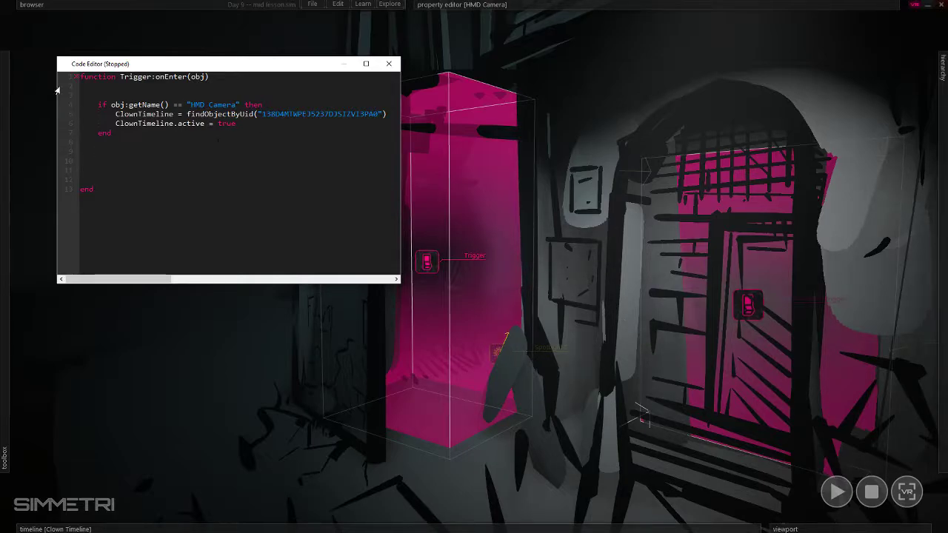
- Review the whole HMD Camera if block from its condition to its end
left_click_drag(98, 105, 126, 133)
left_click(111, 151)
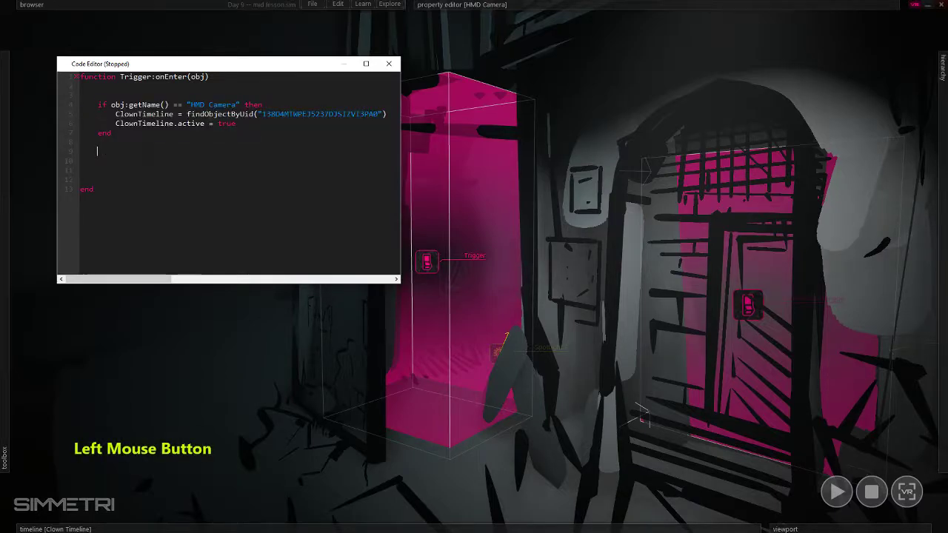
left_click_drag(98, 104, 127, 133)
left_click(117, 159)
left_click(125, 148)
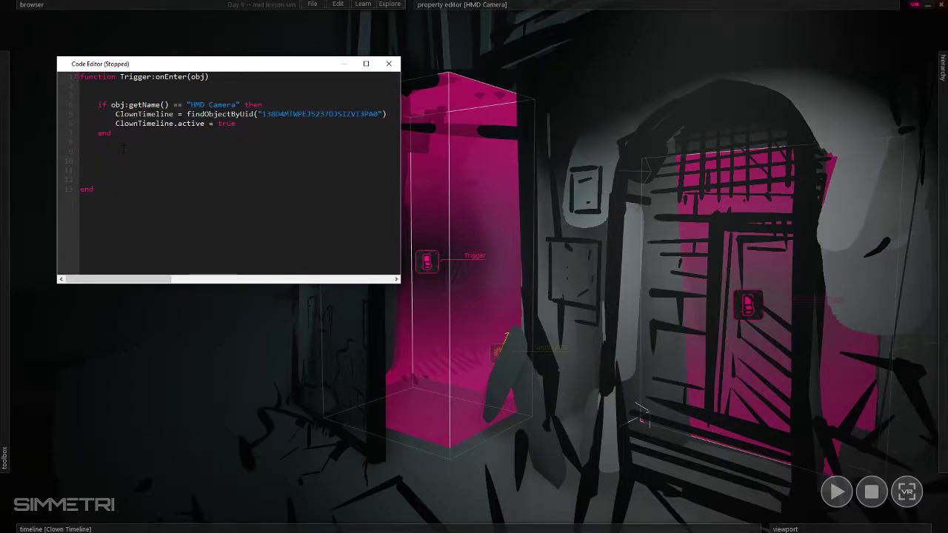
- Add a second block reading if obj:getName() == "something else" then, with placeholder line alsdkjfalskdjf and a closing end
type("if obj:getName() == \"somet")
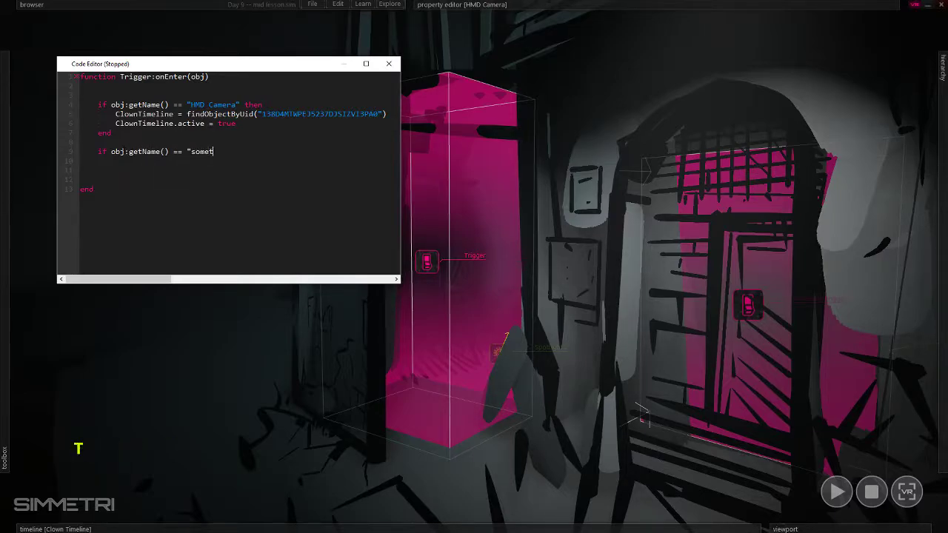
type("hing else\" ")
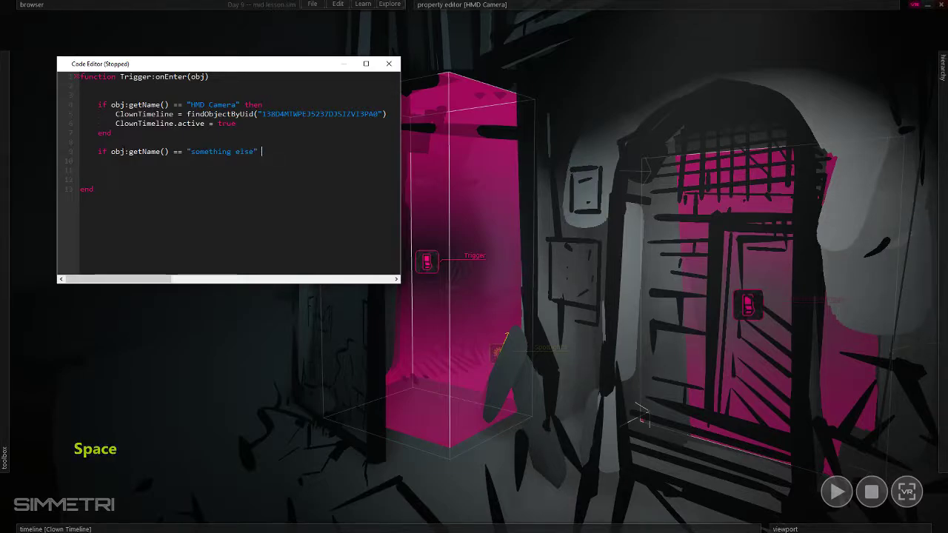
type("ten")
key("BackSpace")
key("BackSpace")
type("hen")
key("Return")
type("alsdkjfalskdjf")
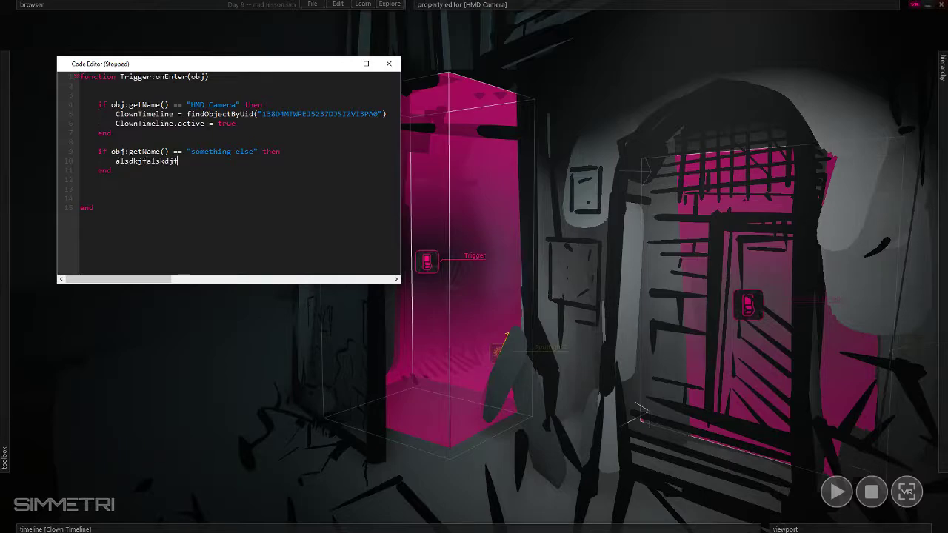
left_click(116, 169)
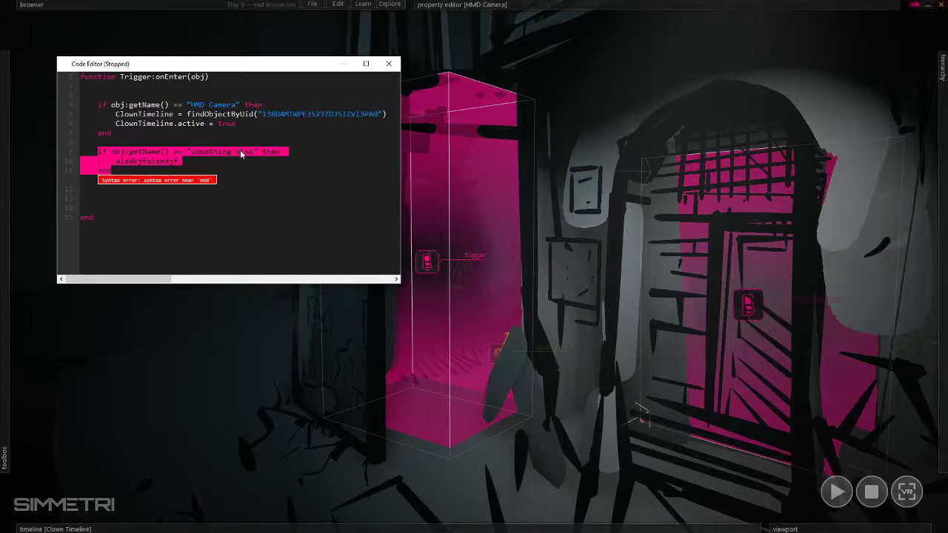
- Delete the "something else" condition block from the onEnter function and check the remaining HMD Camera block
key("BackSpace")
key("BackSpace")
key("BackSpace")
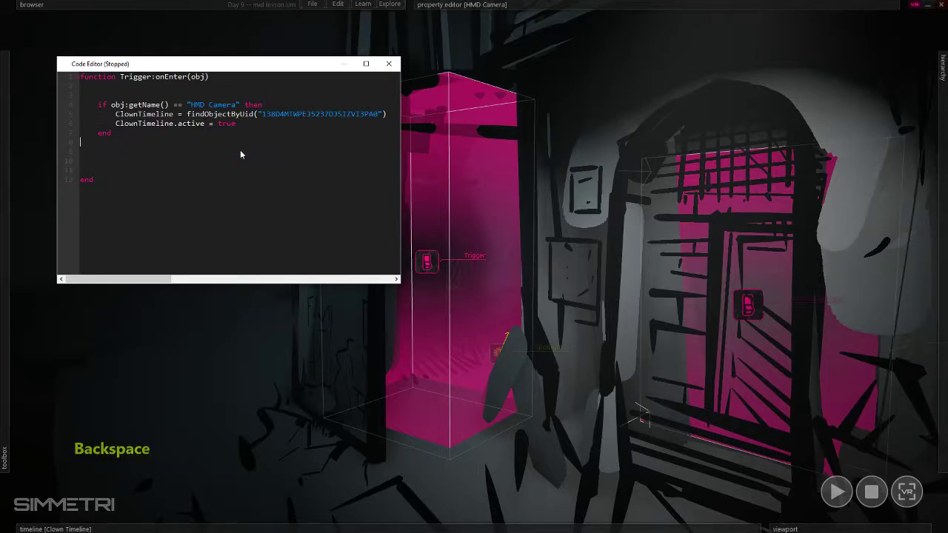
left_click_drag(114, 134, 98, 104)
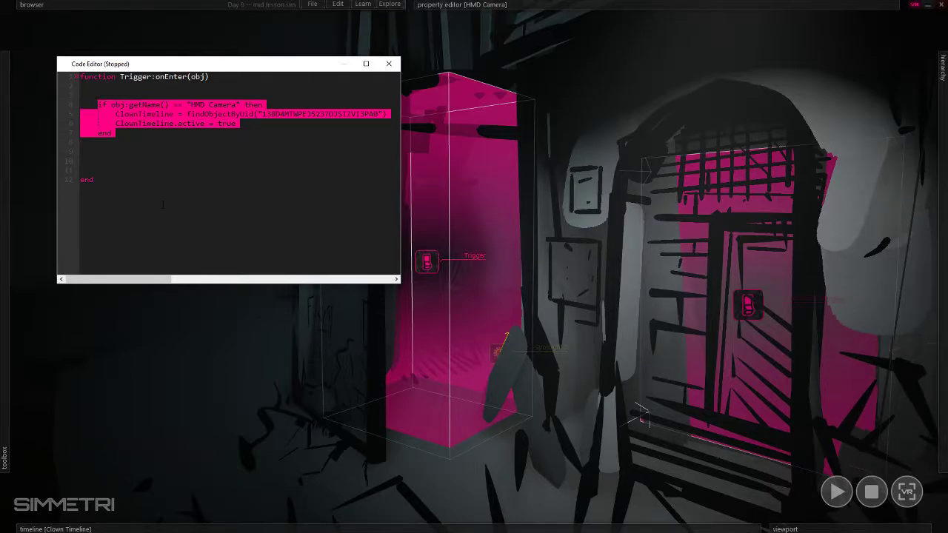
left_click(98, 105)
left_click_drag(98, 104, 242, 134)
left_click(256, 172)
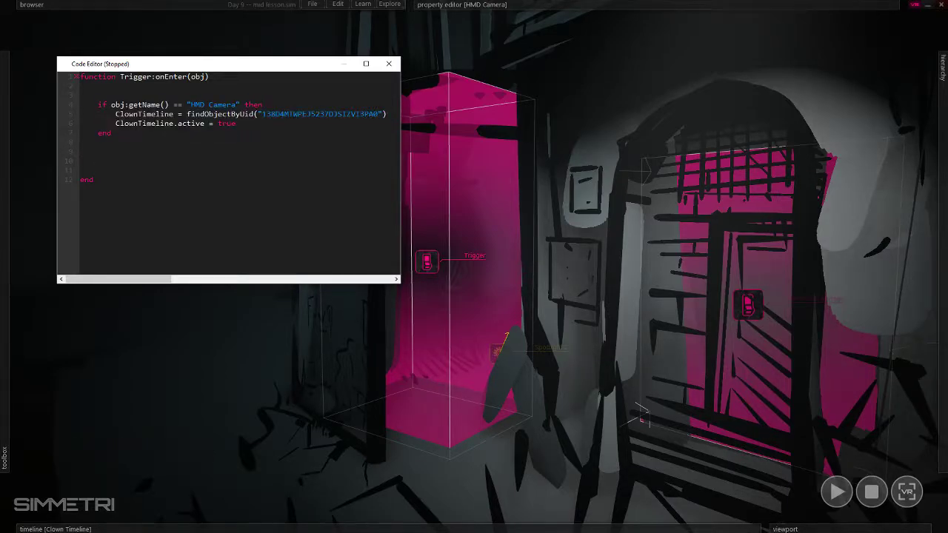
- Remove two surplus blank lines below the HMD Camera block and close the trigger's script
left_click(80, 151)
type("a")
right_click(175, 153)
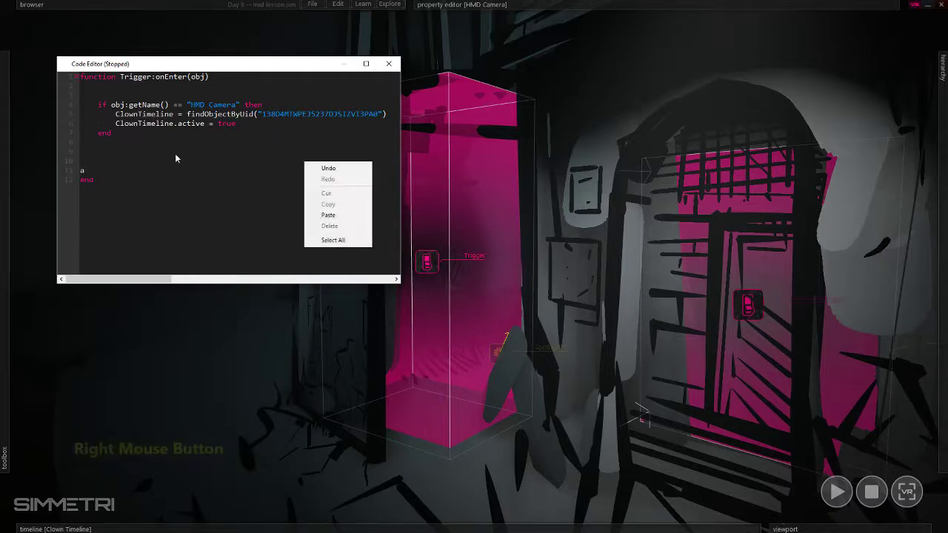
key("BackSpace")
left_click(175, 154)
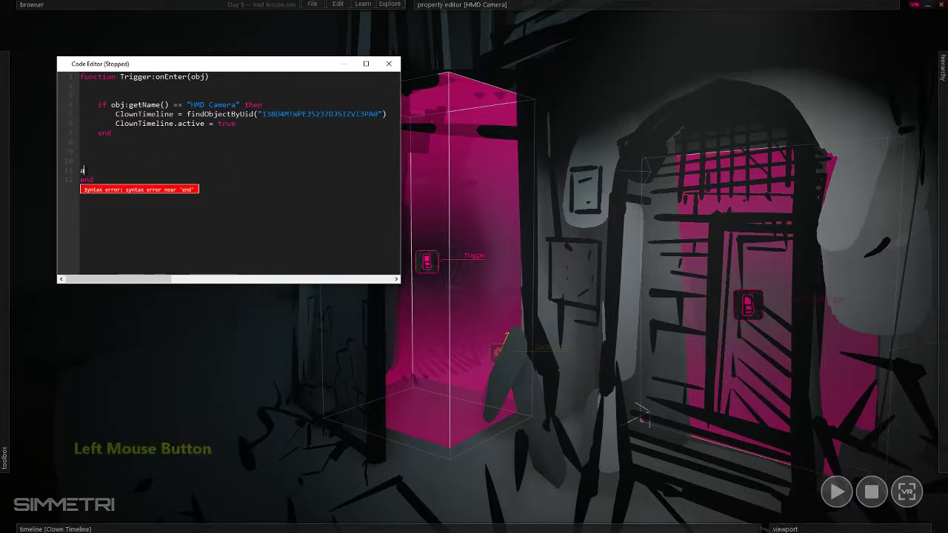
key("BackSpace")
left_click(132, 172)
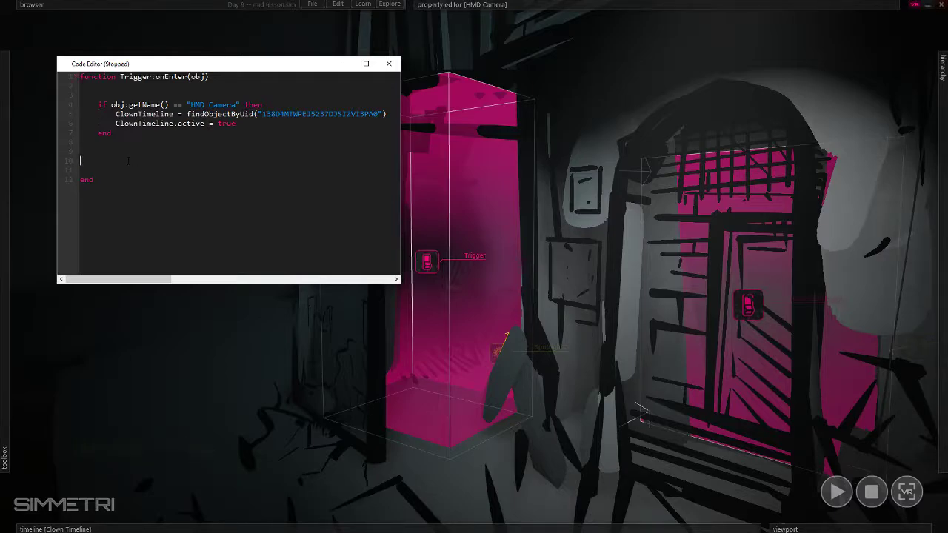
key("BackSpace")
key("BackSpace")
left_click(389, 63)
- Examine the two trigger volumes at the front of the house from several distances and angles
right_click_drag(583, 381, 741, 378)
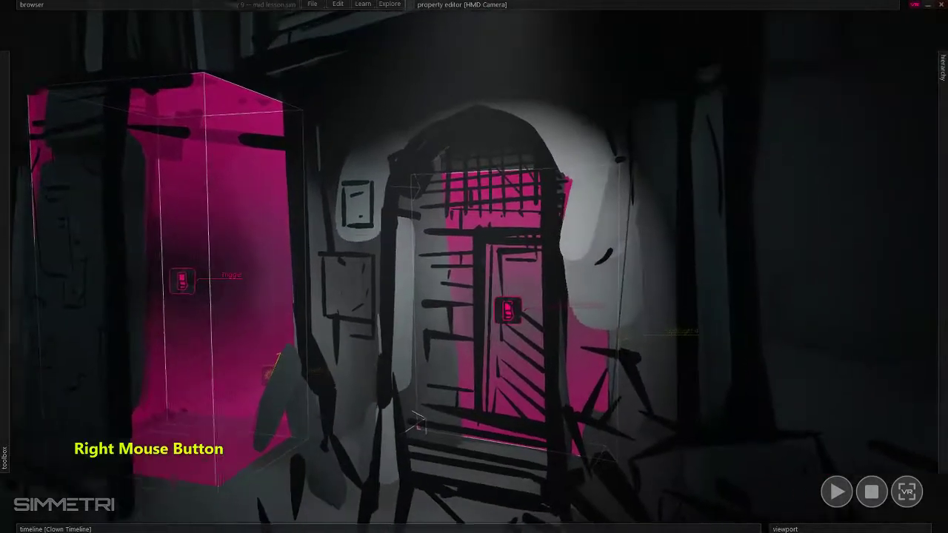
right_click_drag(332, 364, 368, 373)
key("a")
key("e")
key("w")
key("w")
key("w")
key("s")
key("a")
right_click_drag(418, 333, 614, 263)
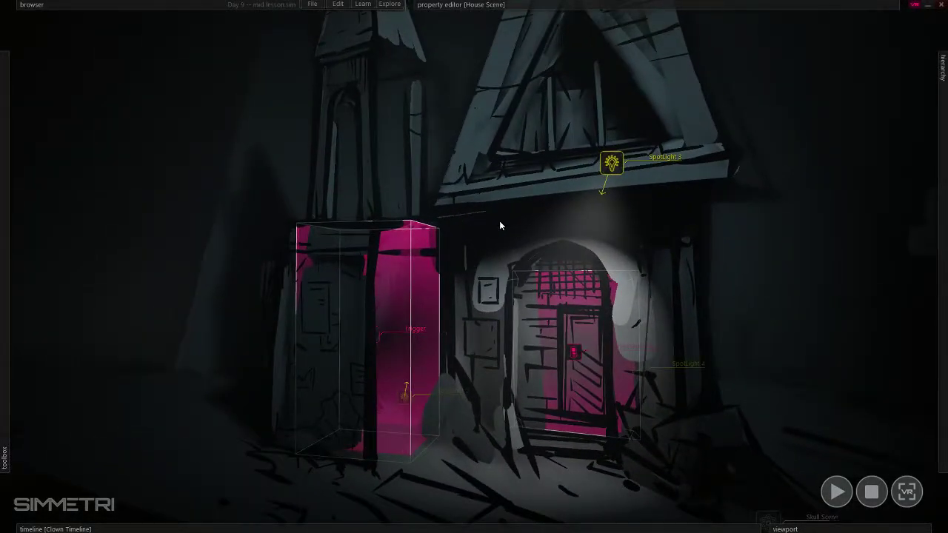
right_click_drag(501, 226, 505, 328)
key("w")
key("d")
key("s")
key("a")
key("d")
key("w")
key("s")
key("w")
key("s")
key("ctrl")
right_click_drag(486, 273, 606, 255)
key("w")
key("a")
key("s")
- Select House2SkullTrigger at the house door and open its code for editing
left_click(606, 257)
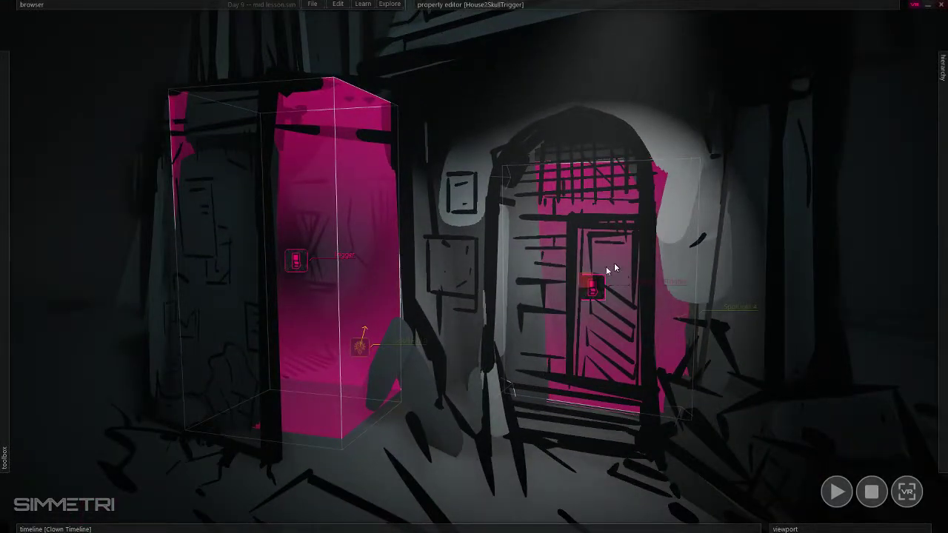
right_click(622, 280)
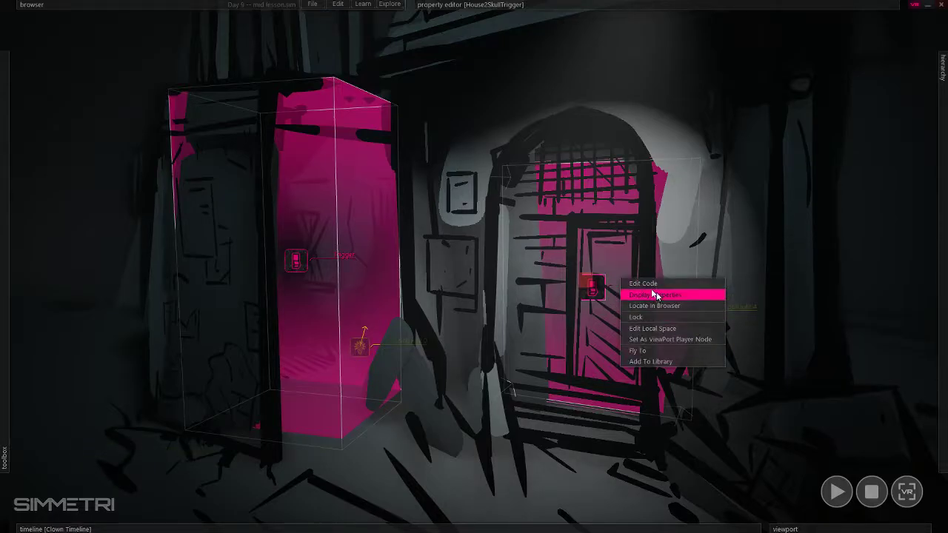
left_click(605, 319)
right_click(624, 287)
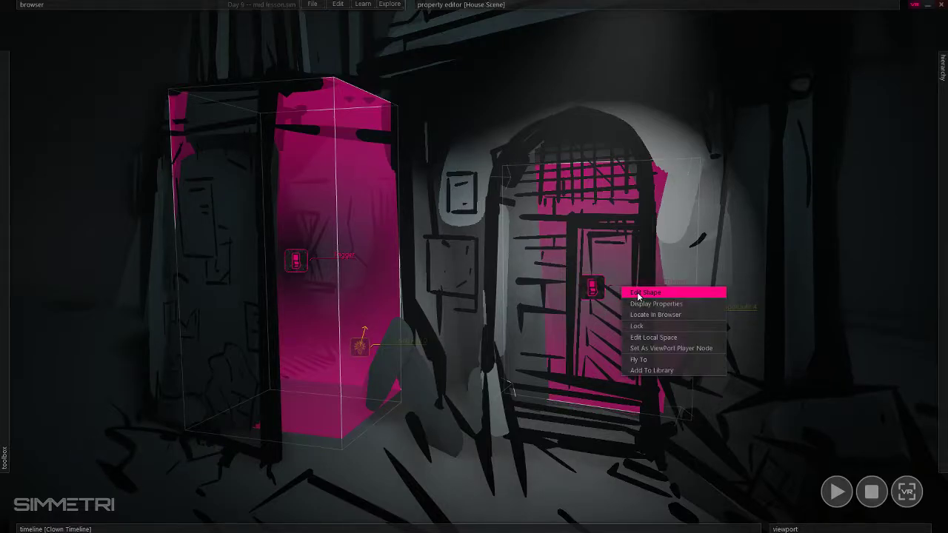
left_click(622, 304)
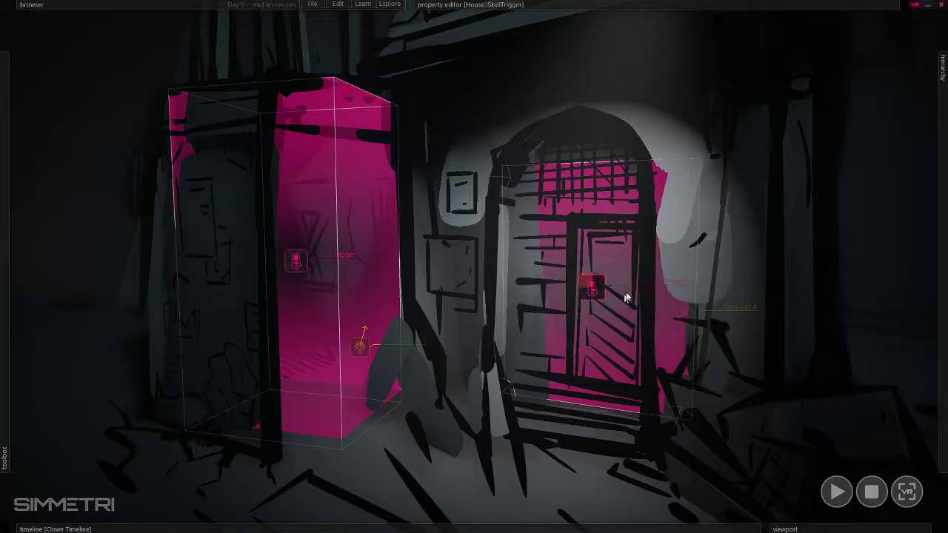
right_click(650, 282)
left_click(655, 283)
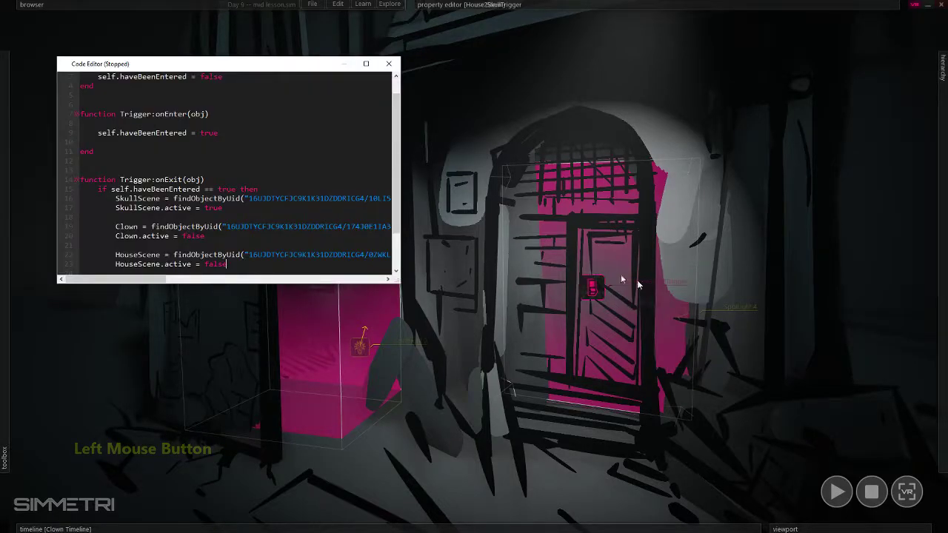
- Enlarge the code editor to show all three trigger functions and highlight self.haveBeenEntered = false in onInit
left_click_drag(234, 66, 219, 42)
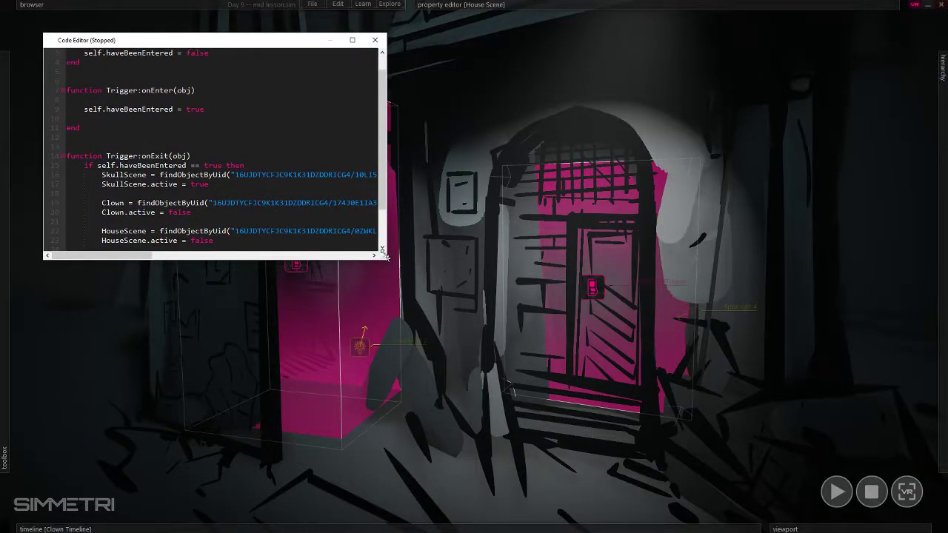
left_click_drag(387, 257, 512, 301)
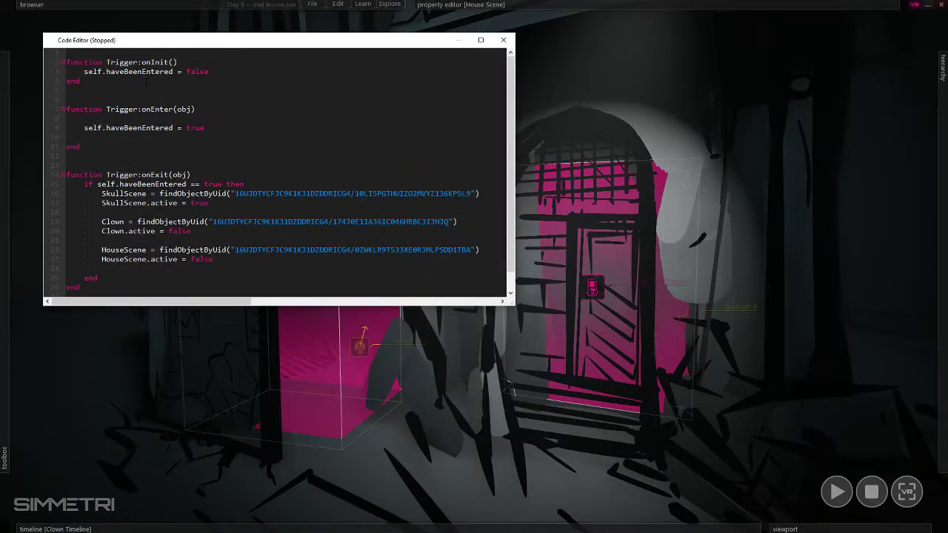
left_click_drag(80, 80, 209, 72)
left_click(85, 72)
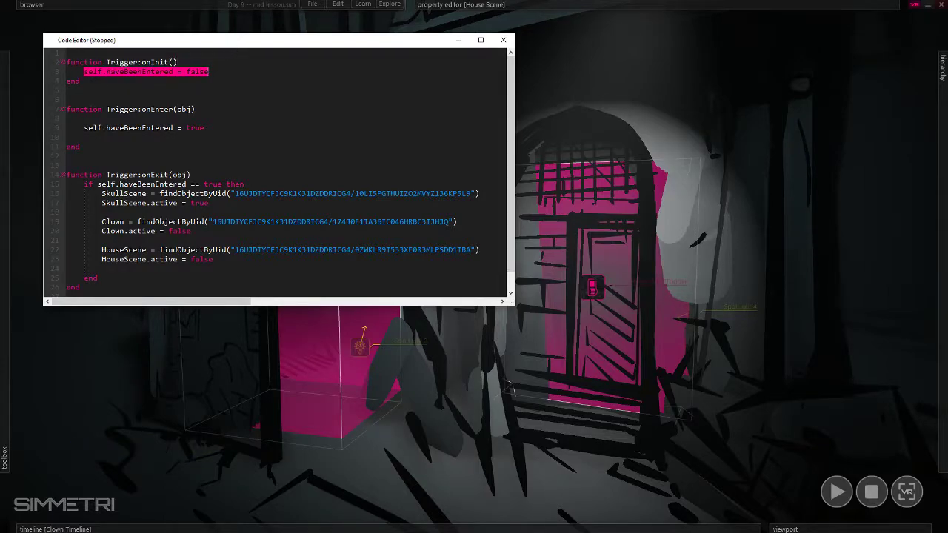
- Move the code editor clear of the door and shrink it so both triggers stay visible beside the script
left_click_drag(293, 303, 313, 152)
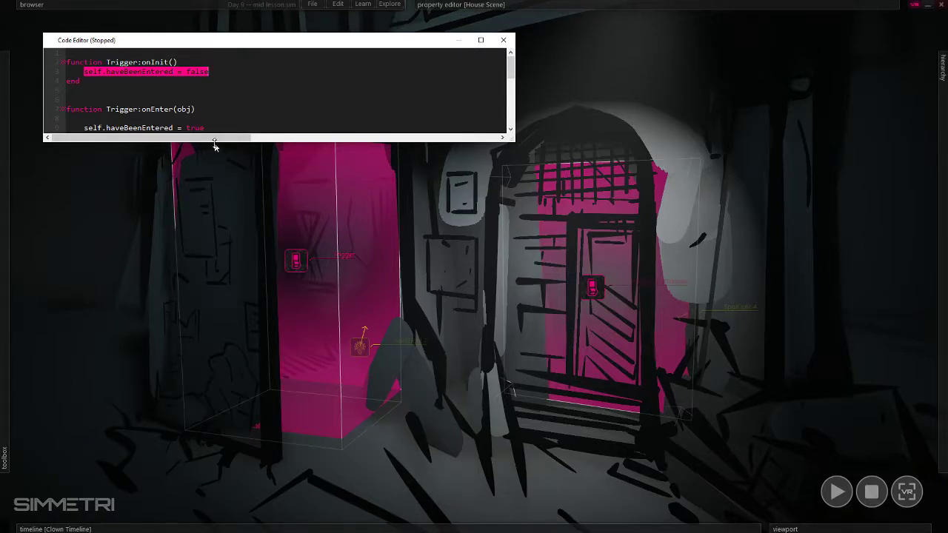
left_click_drag(214, 144, 215, 264)
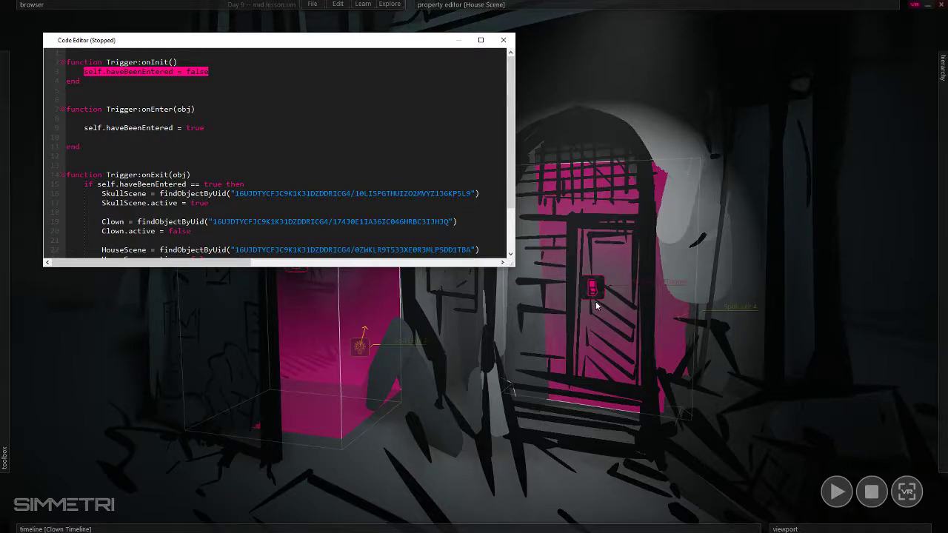
left_click(207, 72)
left_click_drag(260, 46, 235, 40)
right_click(450, 198)
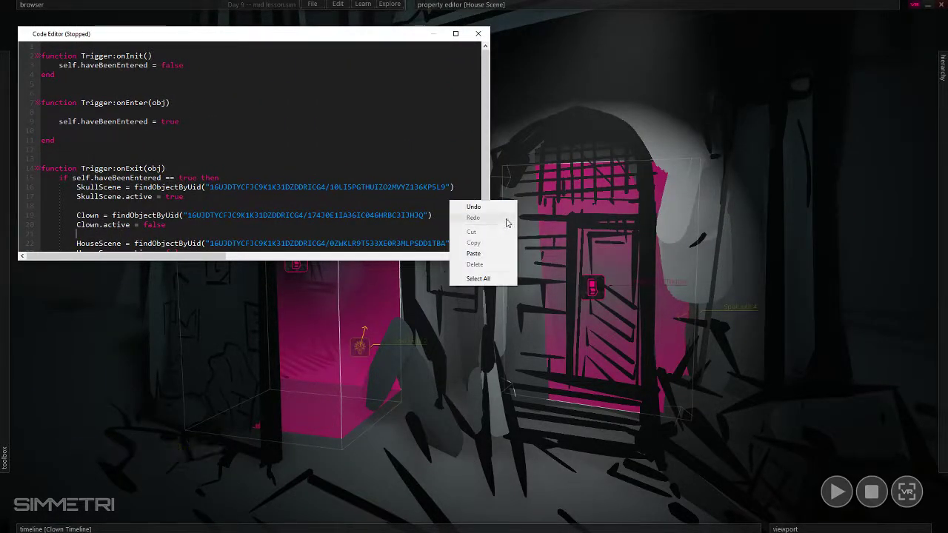
left_click(491, 179)
left_click_drag(493, 177, 288, 178)
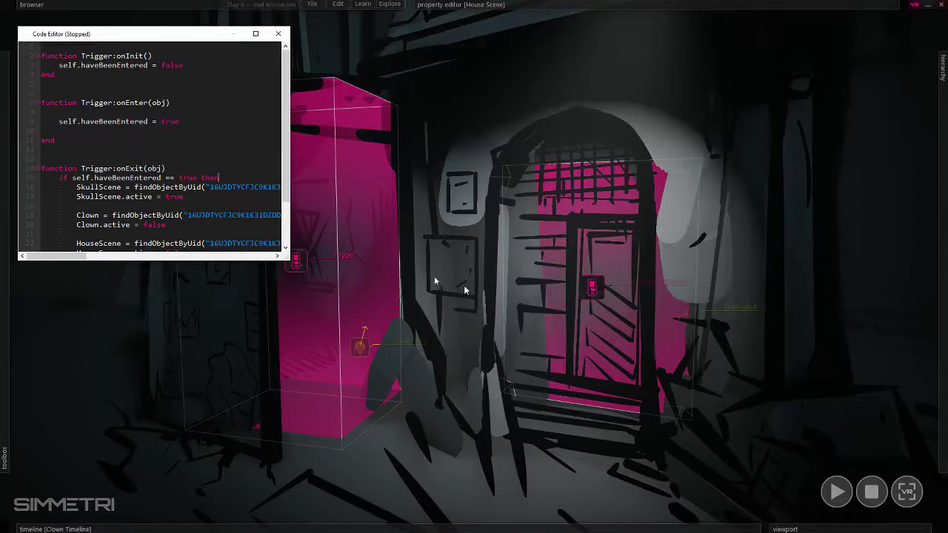
left_click_drag(290, 177, 240, 175)
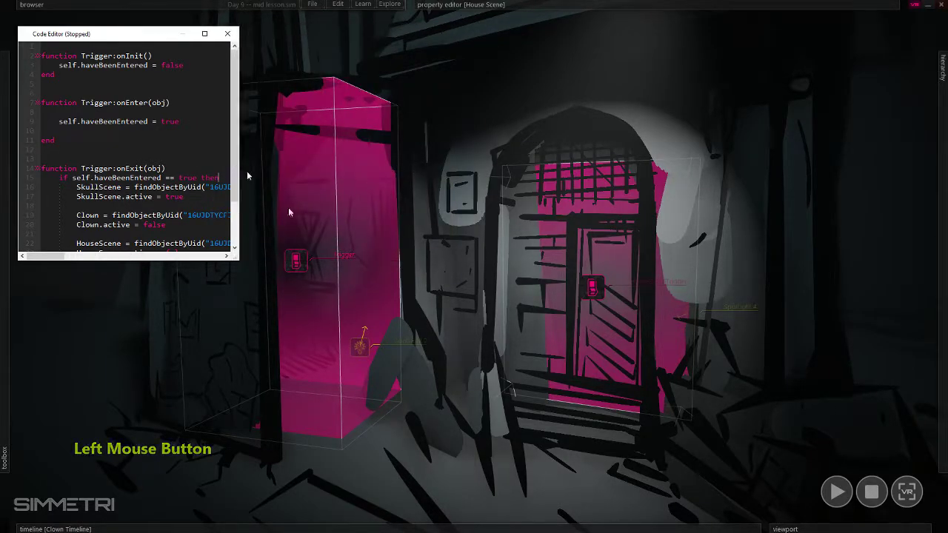
- Compare the clown Trigger and House2SkullTrigger volumes by selecting each one in the scene
key("s")
right_click_drag(575, 377, 564, 397)
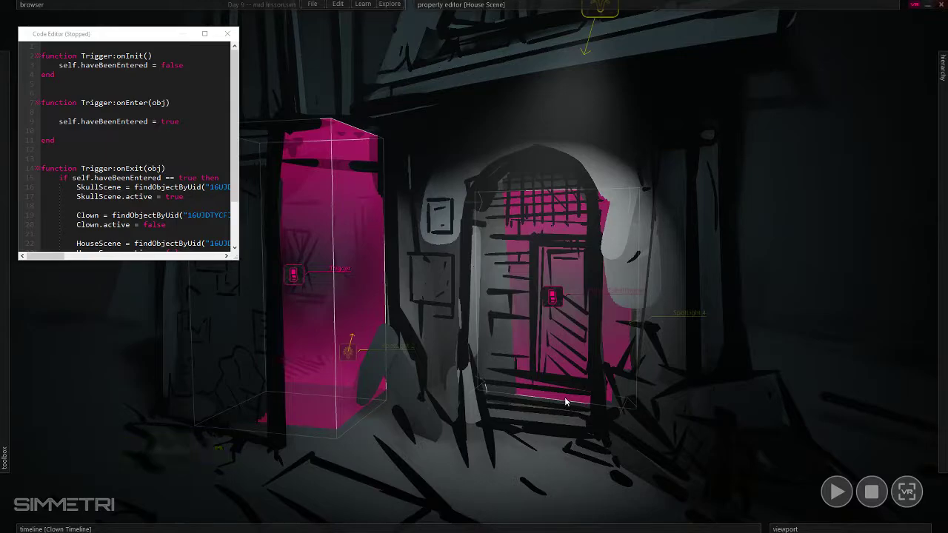
mouse_move(421, 398)
right_mouse_down()
mouse_move(443, 398)
mouse_move(431, 400)
right_mouse_up()
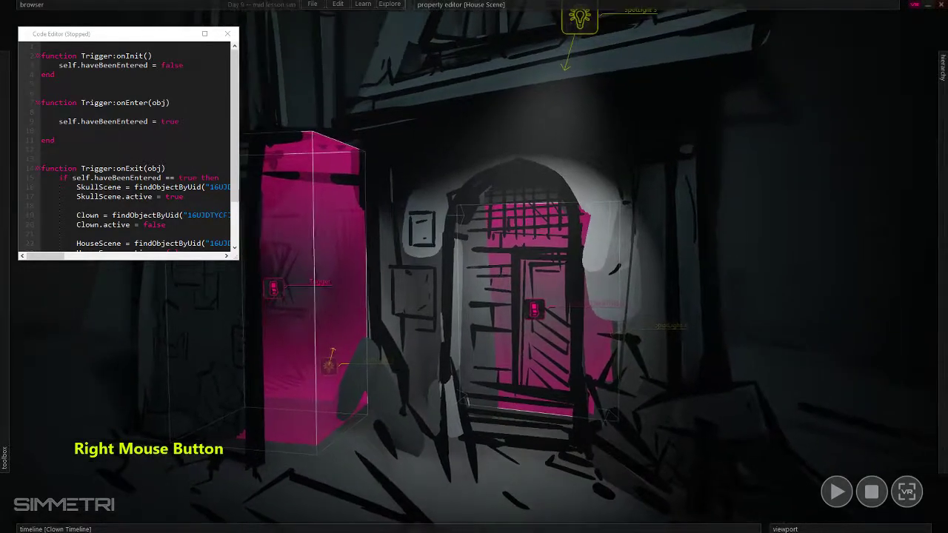
left_click(324, 193)
key("s")
right_click_drag(385, 246, 398, 242)
key("w")
key("d")
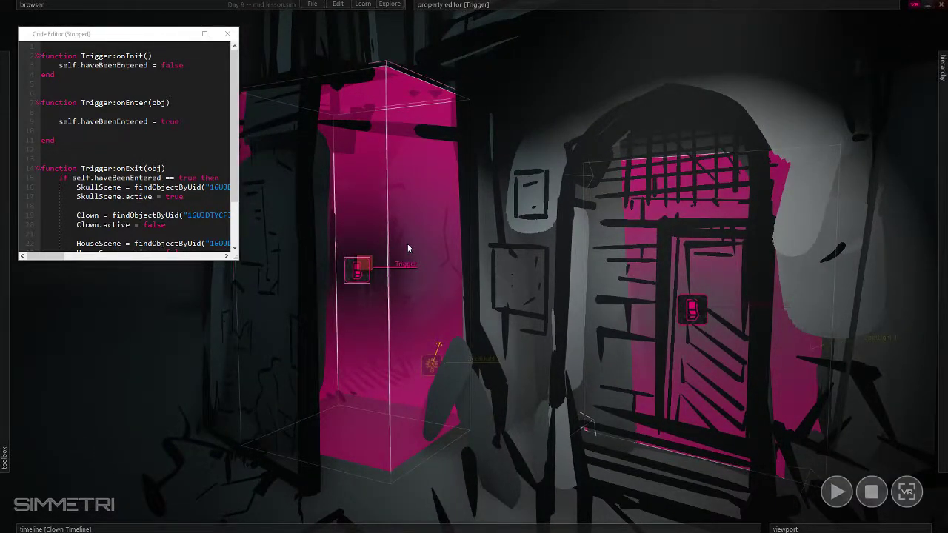
left_click(694, 275)
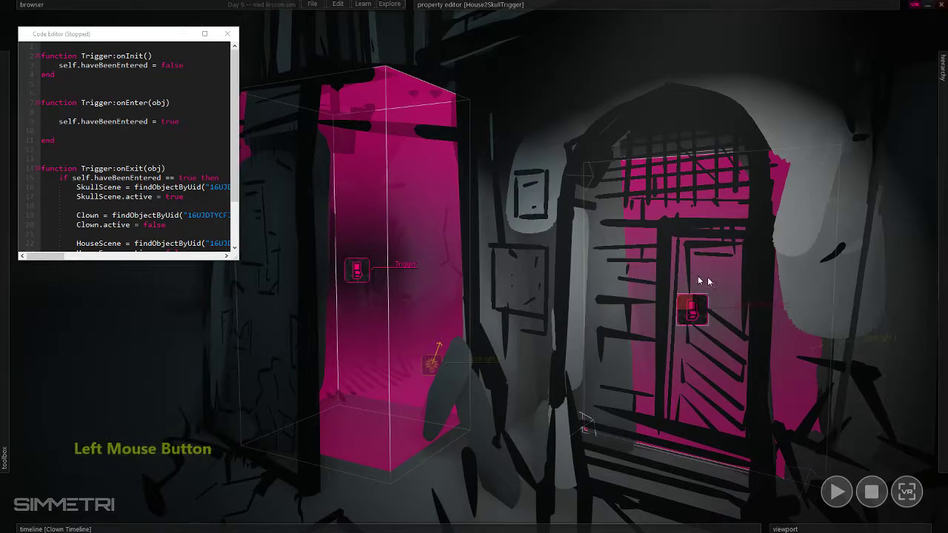
key("s")
right_click_drag(694, 275, 716, 280)
key("a")
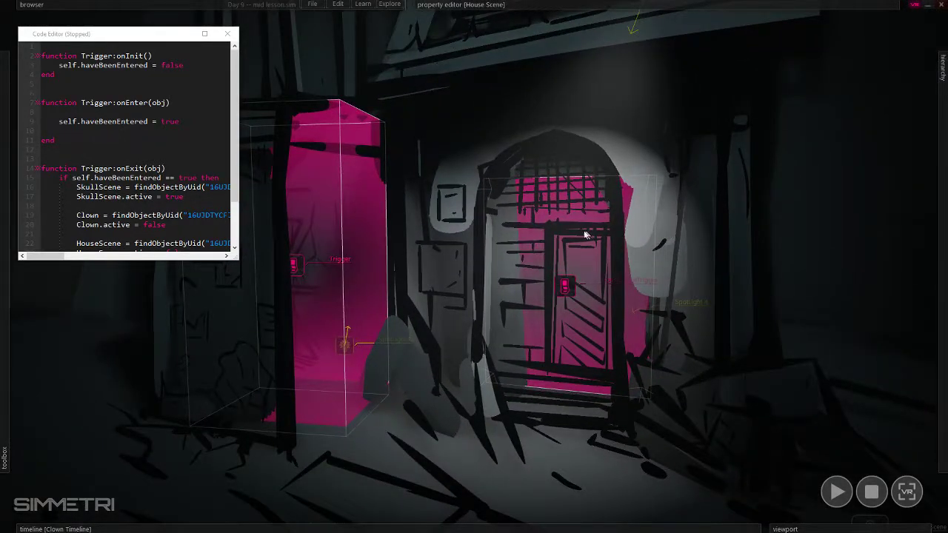
- Set House2SkullTrigger's Active property to false
left_click(566, 284)
mouse_move(503, 6)
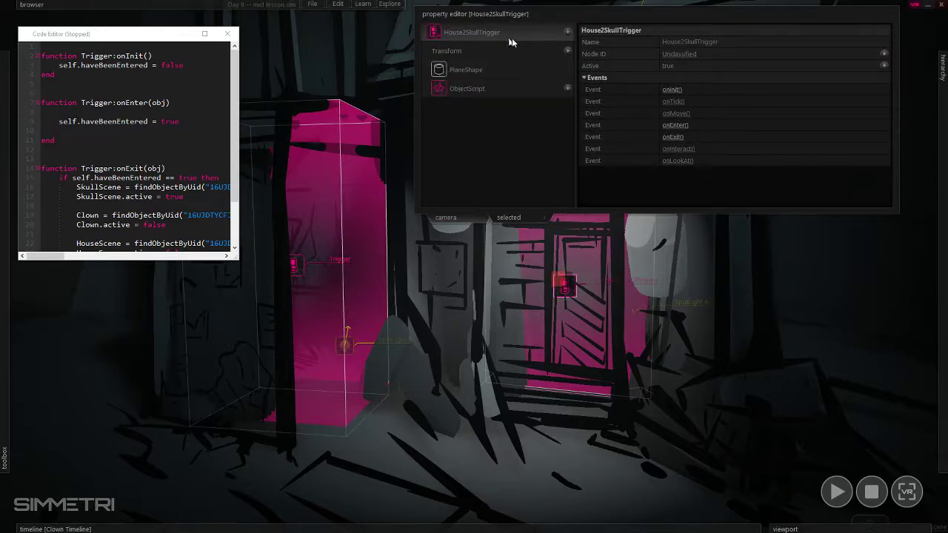
left_click(670, 68)
right_click_drag(705, 336, 705, 336)
key("w")
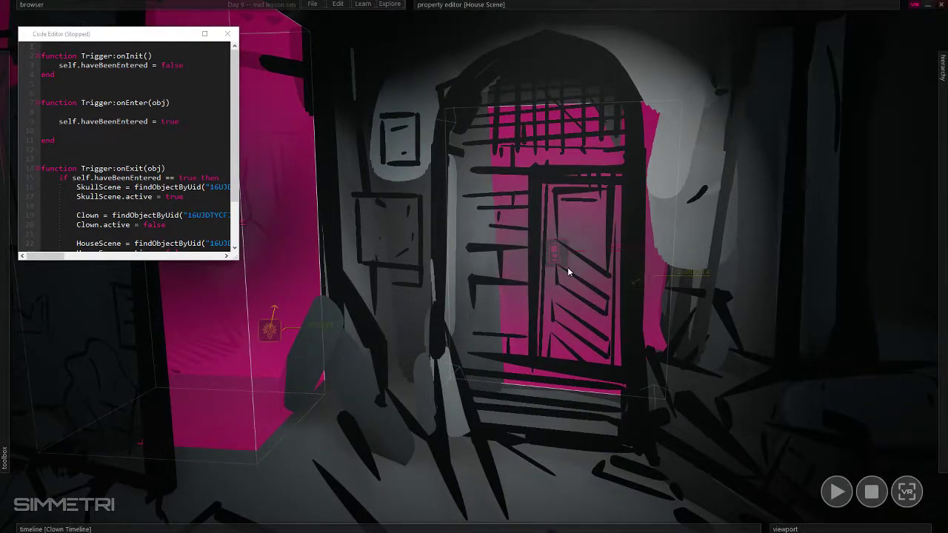
- Open the clown Trigger's code and resize the editor to fit its whole onEnter function
right_click_drag(567, 267, 505, 215)
key("d")
key("w")
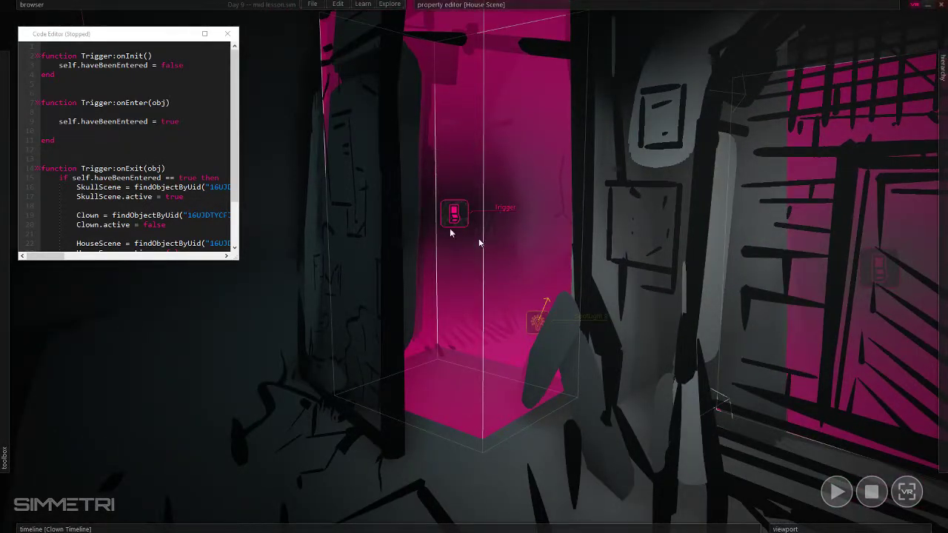
right_click_drag(479, 242, 467, 257)
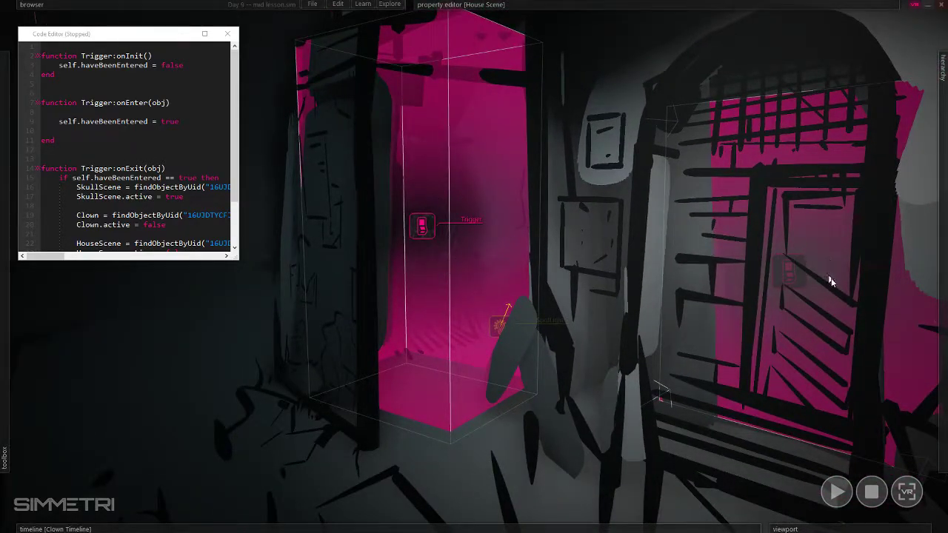
right_click_drag(745, 264, 615, 324)
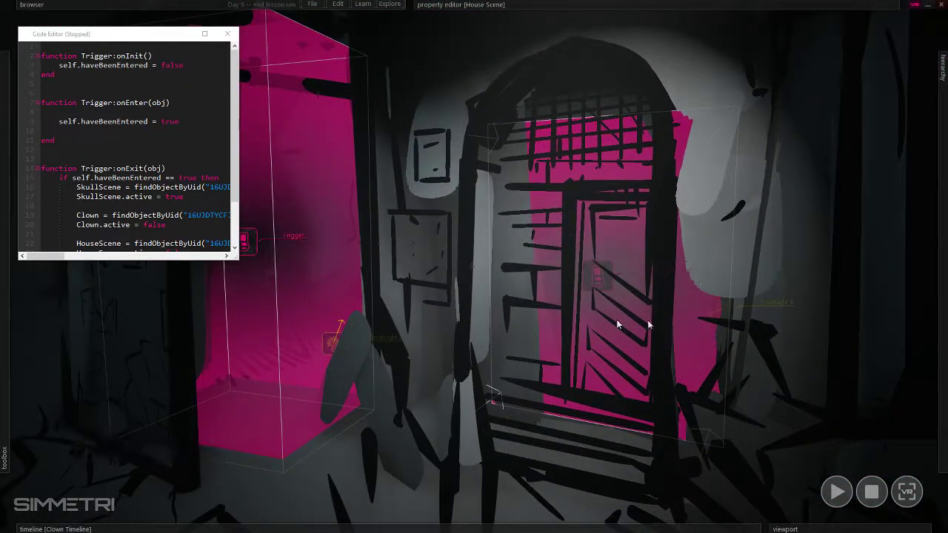
left_click(285, 196)
right_click(280, 324)
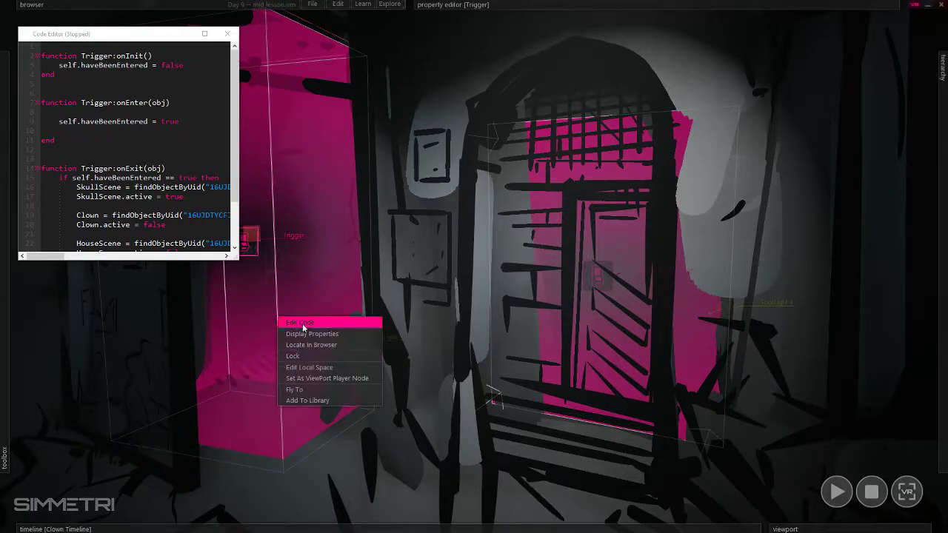
left_click(300, 323)
left_click_drag(239, 187, 511, 186)
left_click_drag(357, 260, 365, 151)
- Select House2SkullTrigger at the door again, keeping both triggers in view
key("a")
key("s")
right_click_drag(704, 254, 689, 254)
key("w")
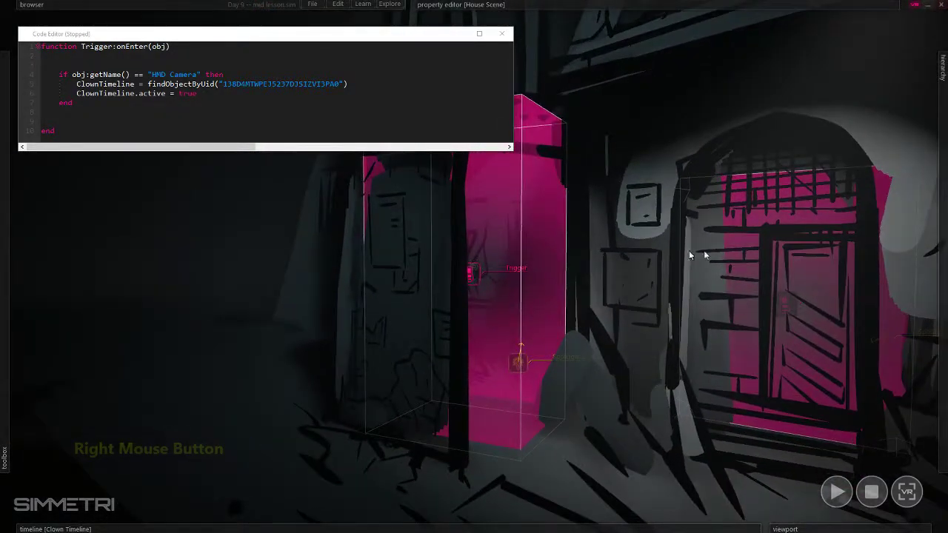
left_click(849, 249)
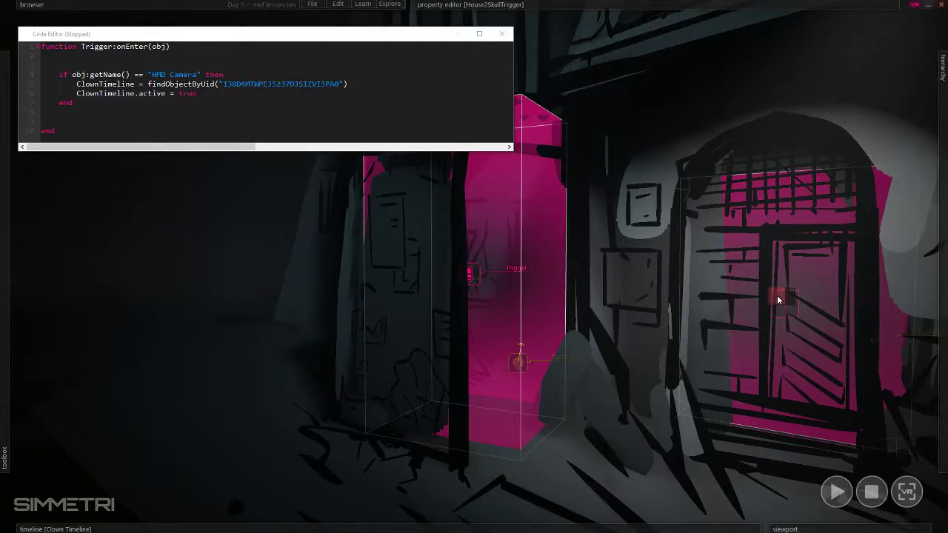
right_click_drag(777, 294, 644, 246)
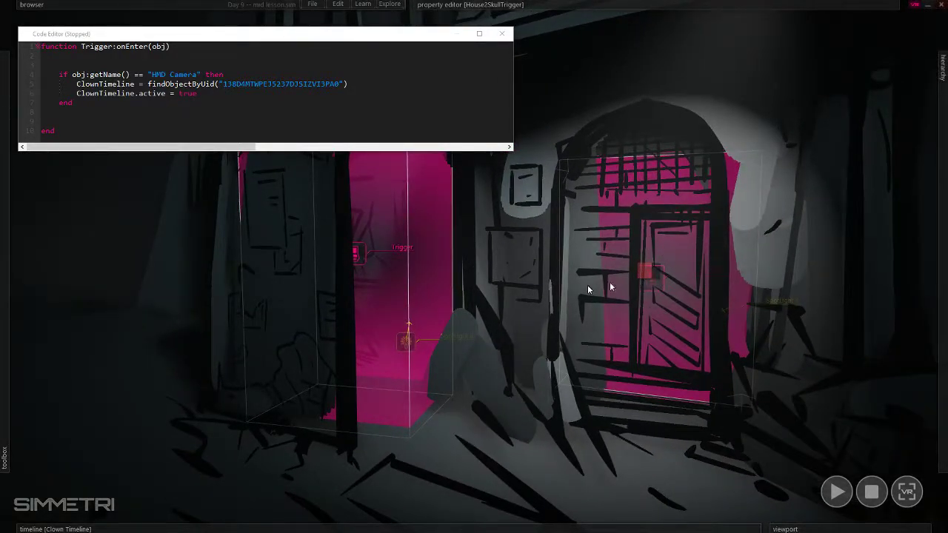
- Reselect House2SkullTrigger and narrow the code editor so the trigger's properties are uncovered
left_click(673, 204)
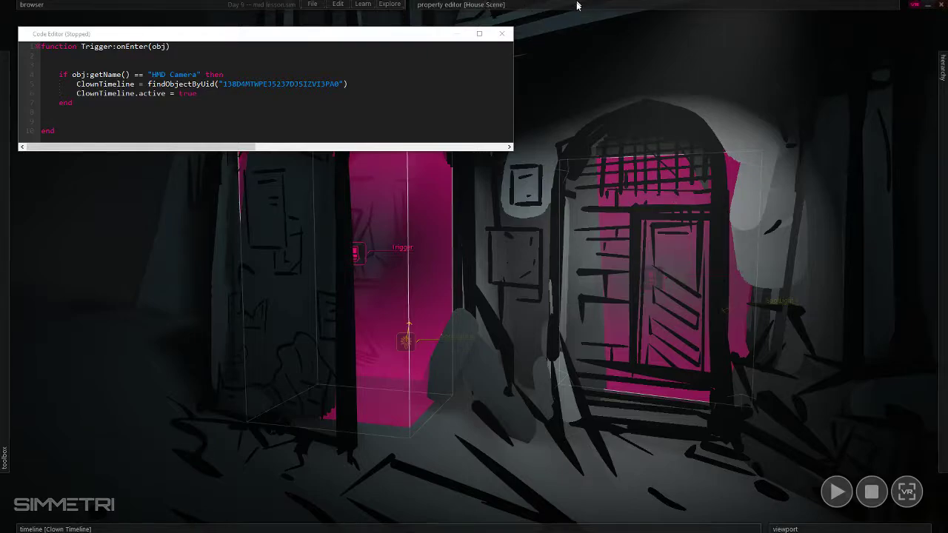
mouse_move(576, 4)
left_click(657, 314)
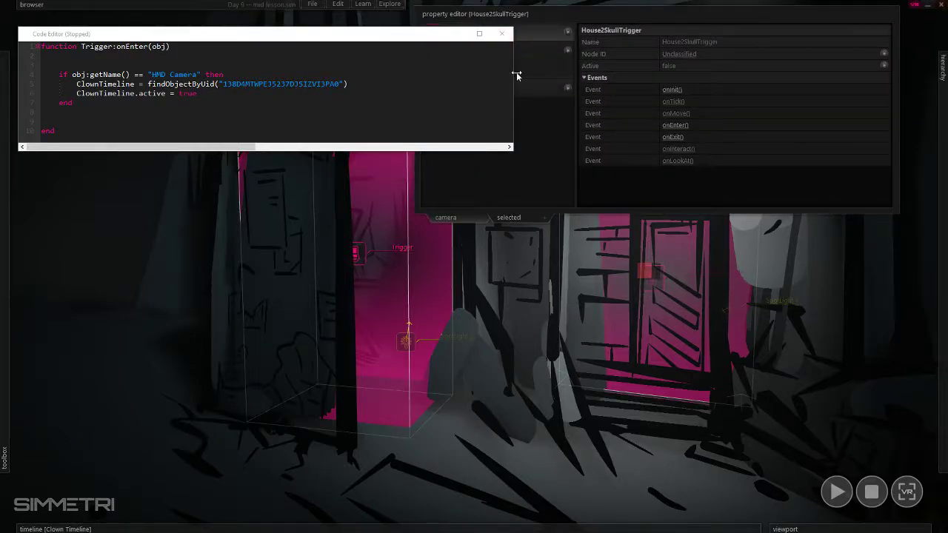
left_click_drag(517, 75, 390, 74)
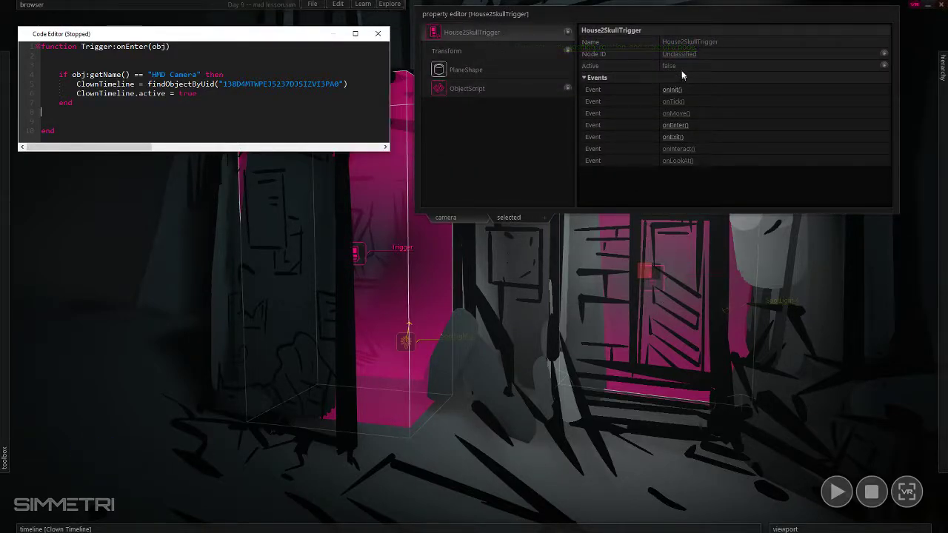
left_click(649, 15)
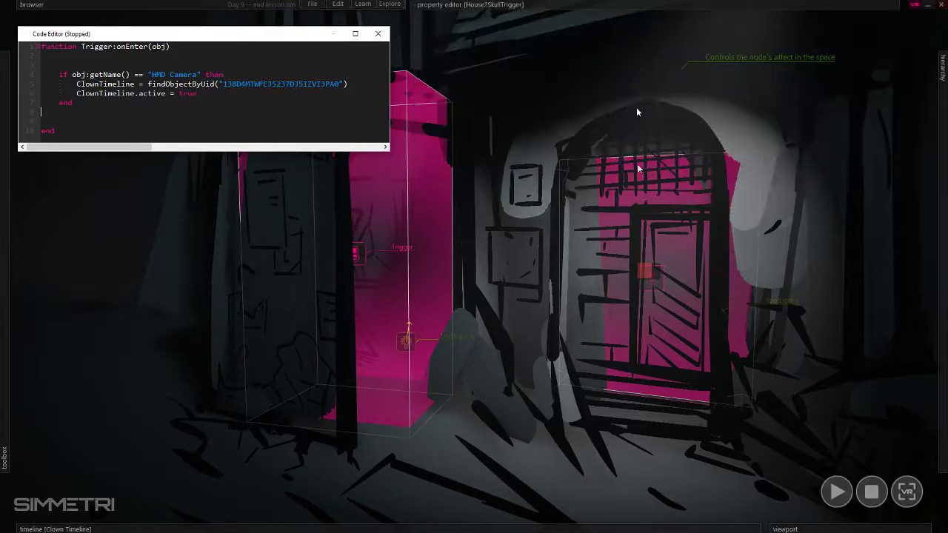
- Reopen the clown Trigger's code and add blank lines below ClownTimeline.active = true inside the if block
key("d")
right_click_drag(670, 228, 560, 204)
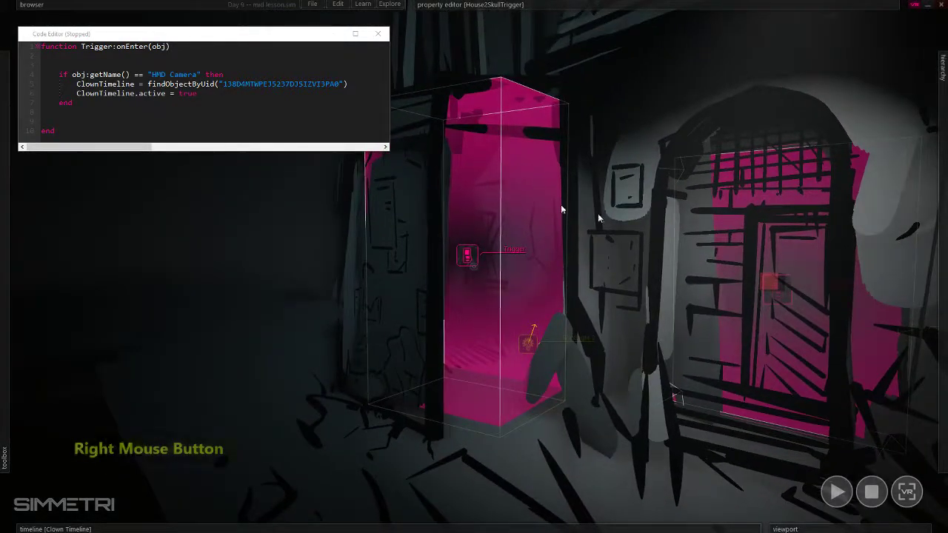
left_click(496, 194)
right_click(496, 195)
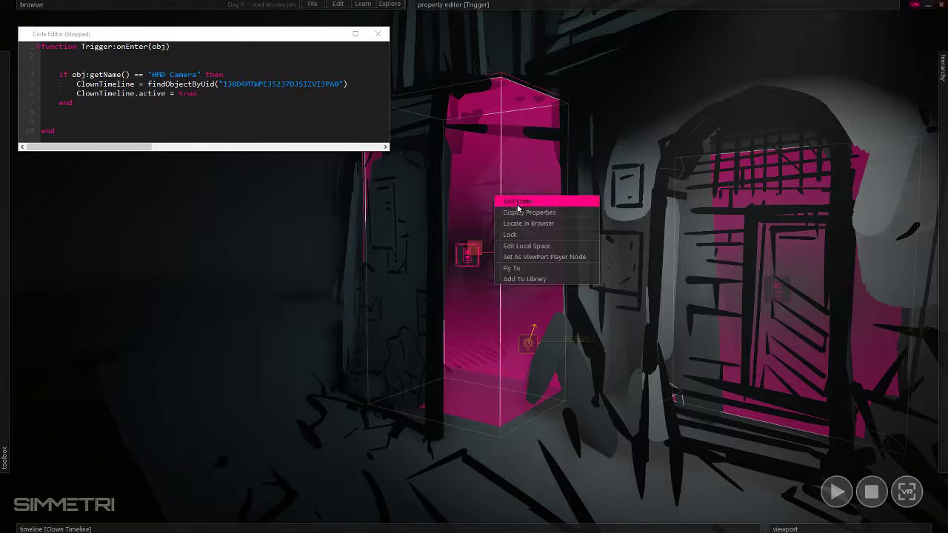
left_click(518, 205)
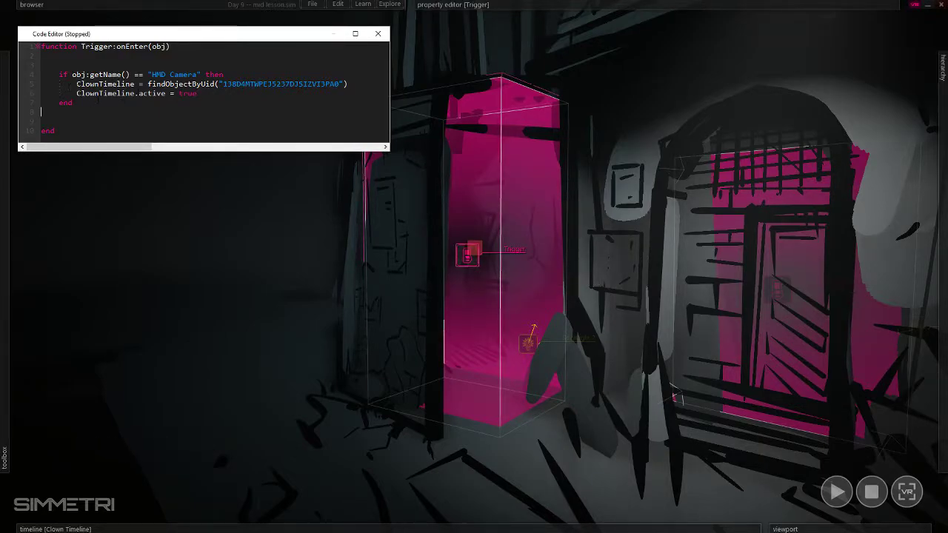
left_click(209, 96)
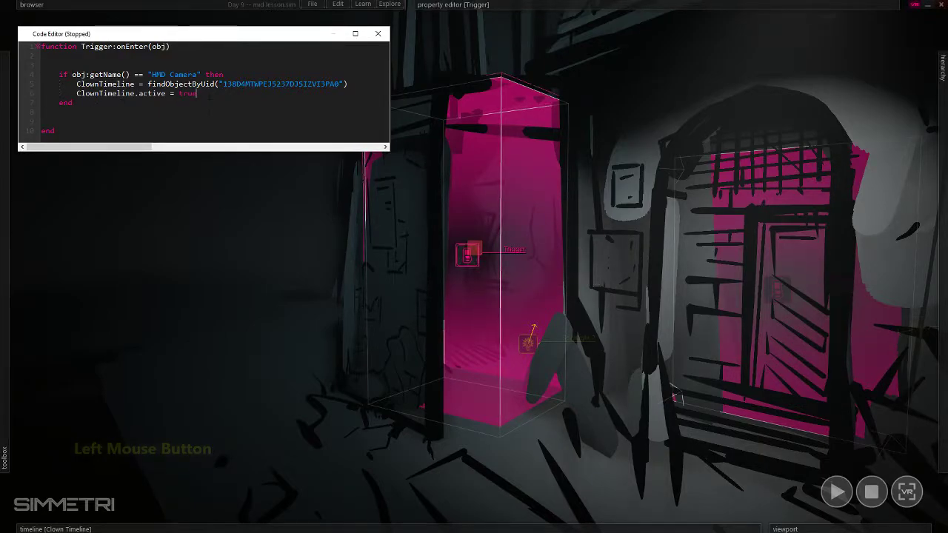
key("Return")
key("Return")
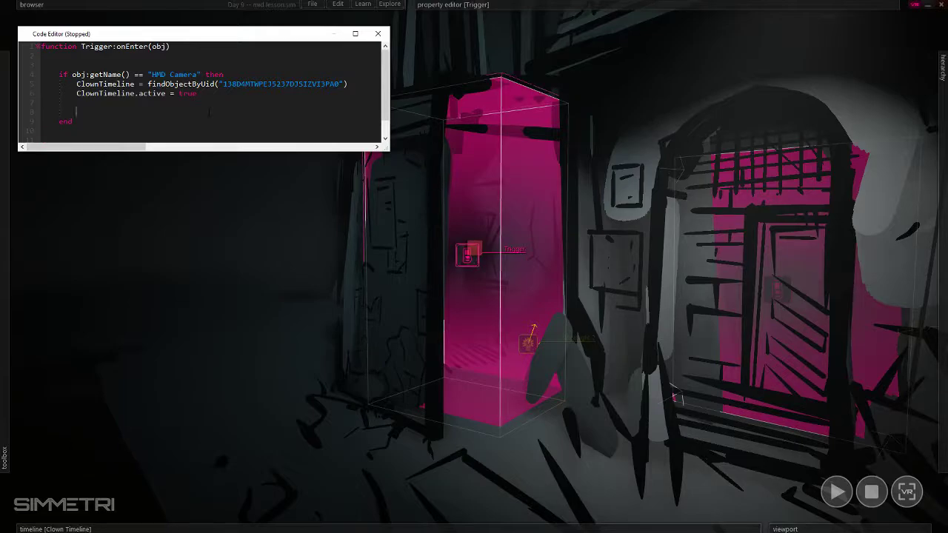
- Insert House2SkullTrigger's findObjectByUid reference below the ClownTimeline lines in the clown Trigger's code
left_click(859, 181)
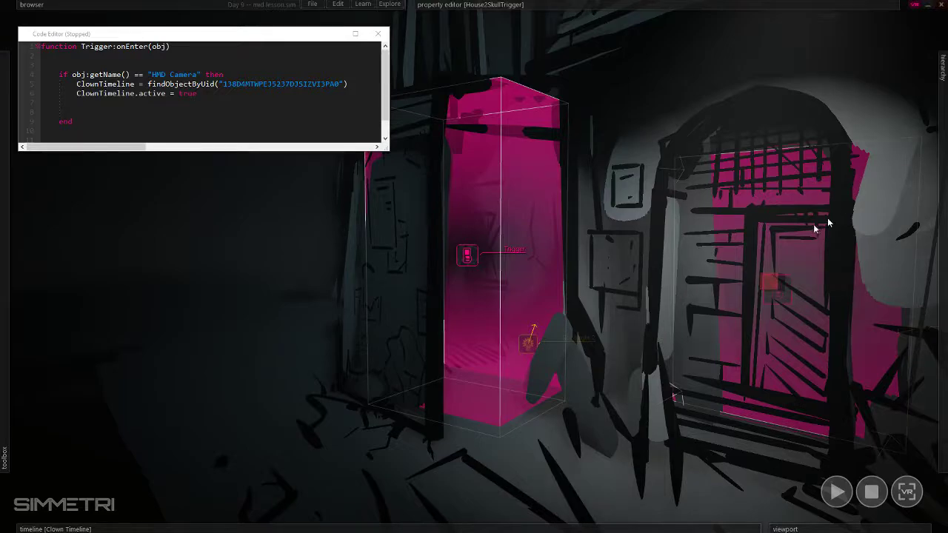
mouse_move(592, 9)
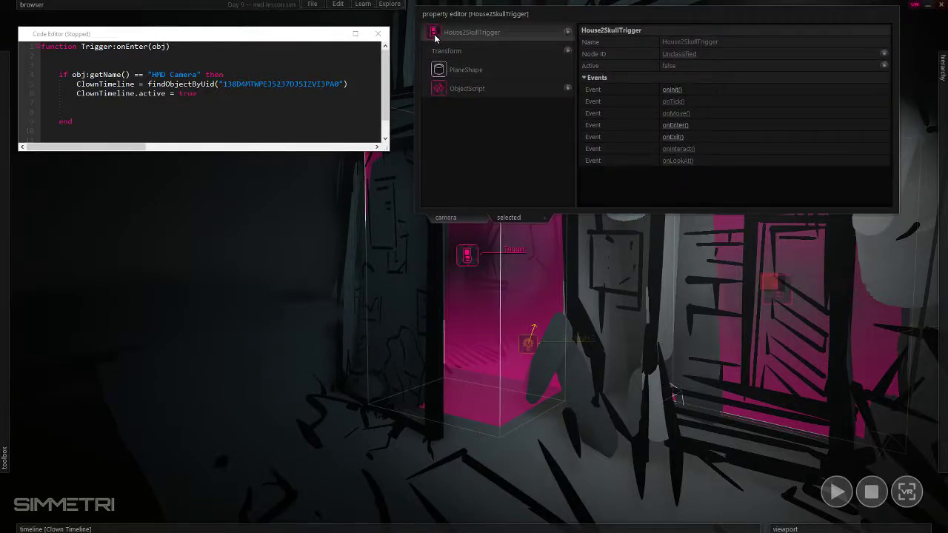
left_click(340, 83)
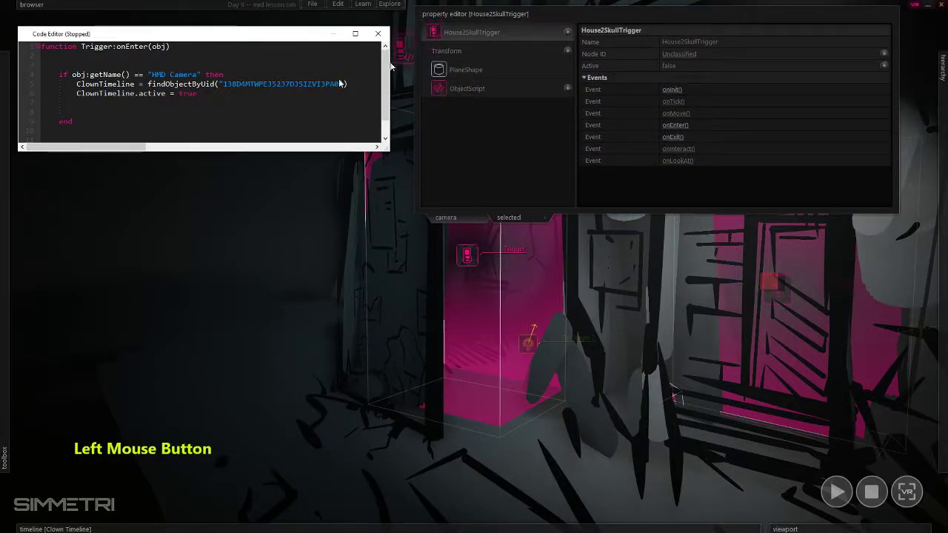
left_click_drag(142, 110, 126, 112)
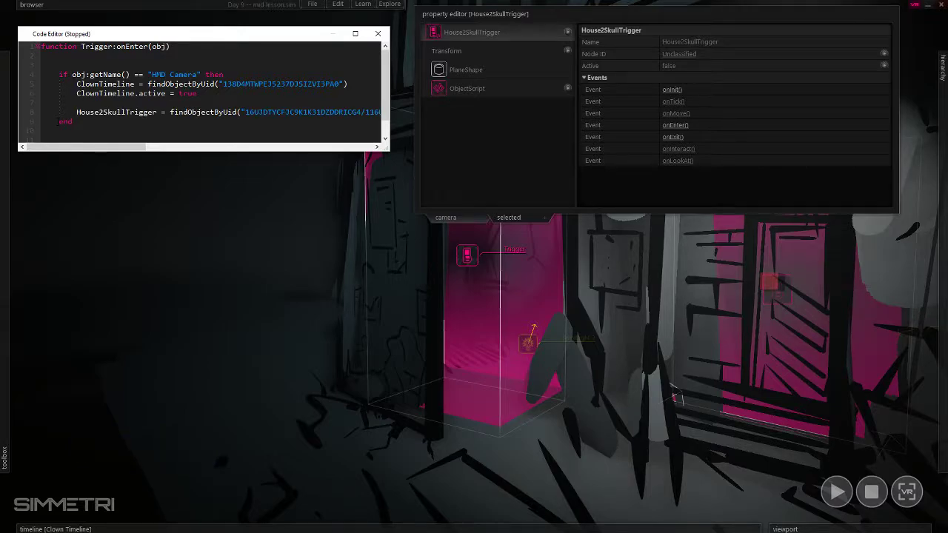
scroll(214, 88, "down", 1)
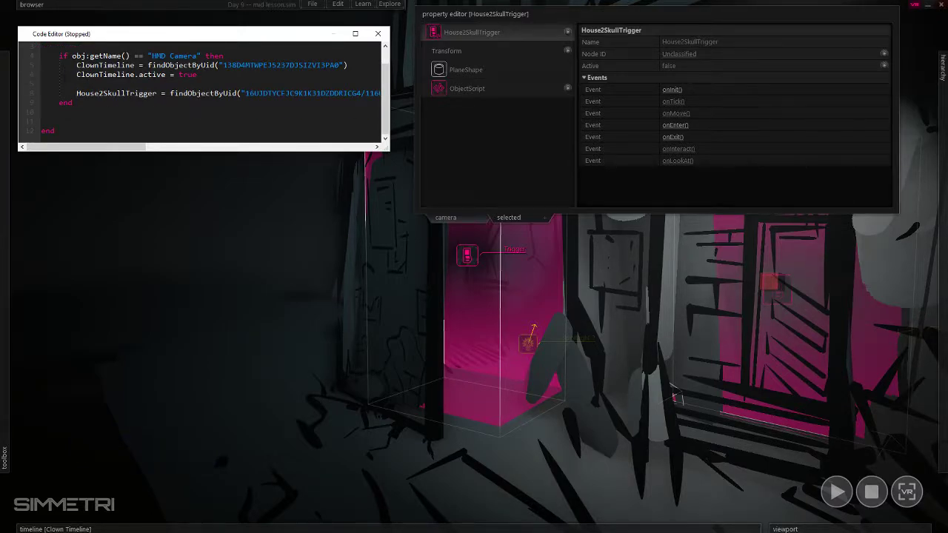
- Copy the House2SkullTrigger variable name onto a new line below its findObjectByUid assignment
left_click(59, 103)
key("Return")
key("Return")
left_click(77, 112)
double_click(102, 94)
key("ctrl+c")
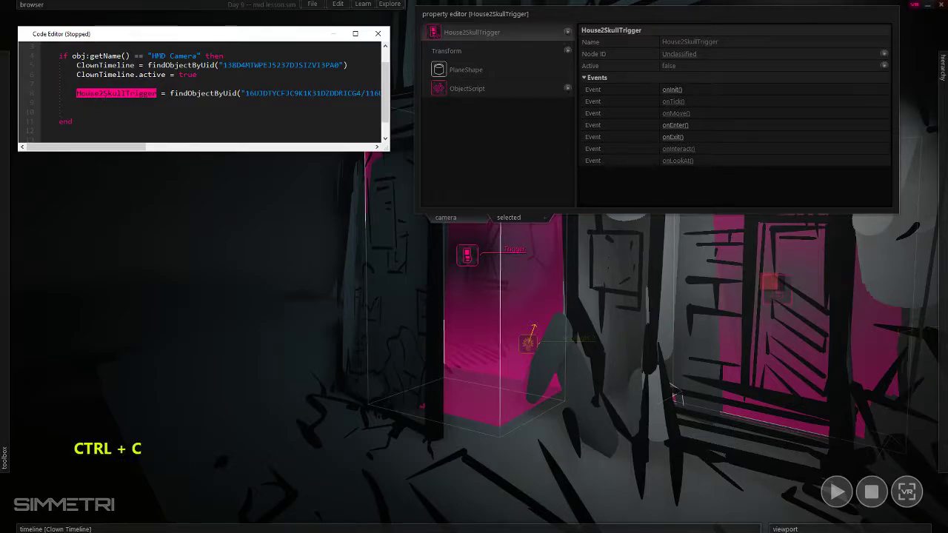
left_click(134, 113)
key("ctrl+v")
- Complete the copied line as House2SkullTrigger.active = true
left_click_drag(159, 113, 160, 117)
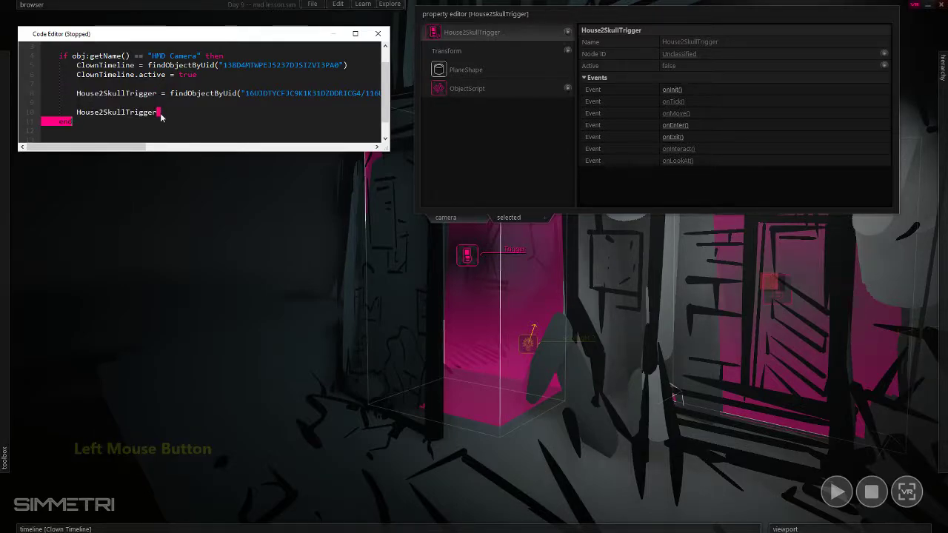
left_click(159, 114)
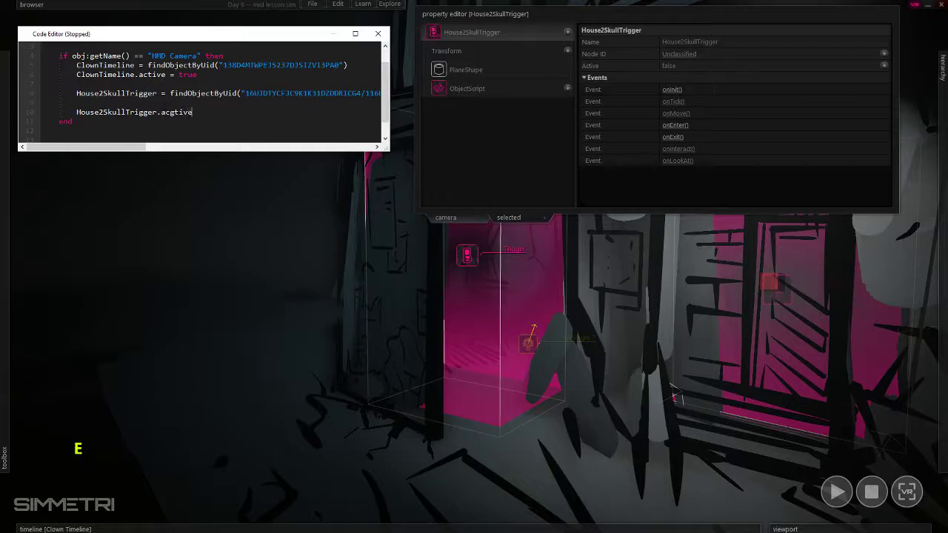
key("BackSpace")
key("BackSpace")
type("tive")
- Remove the blank line between the two House2SkullTrigger statements and close the code editor
left_click(80, 103)
left_click(80, 103)
key("BackSpace")
key("BackSpace")
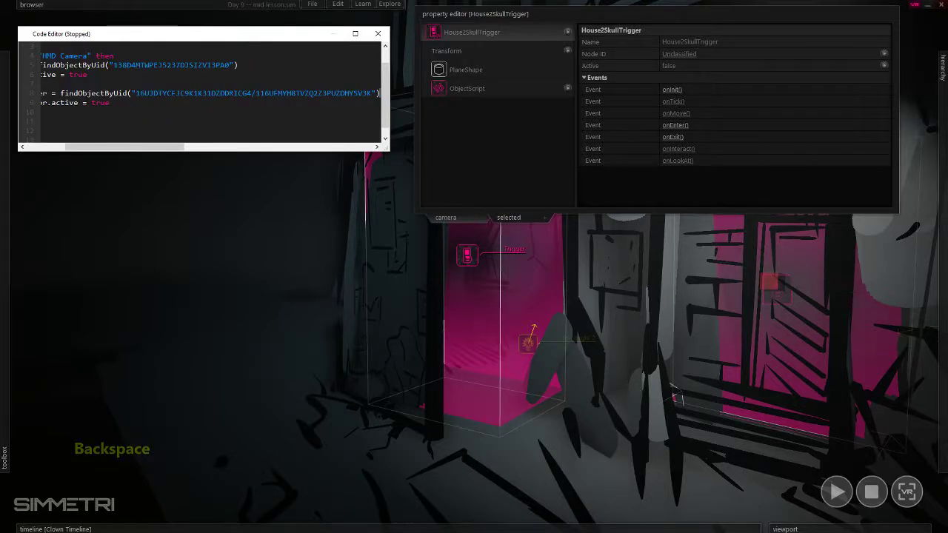
left_click(79, 112)
left_click(549, 10)
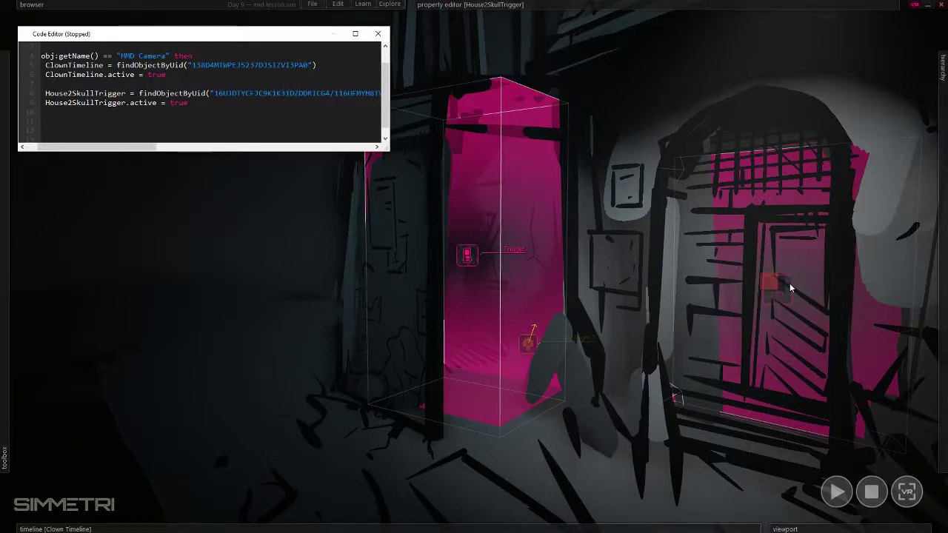
left_click(377, 34)
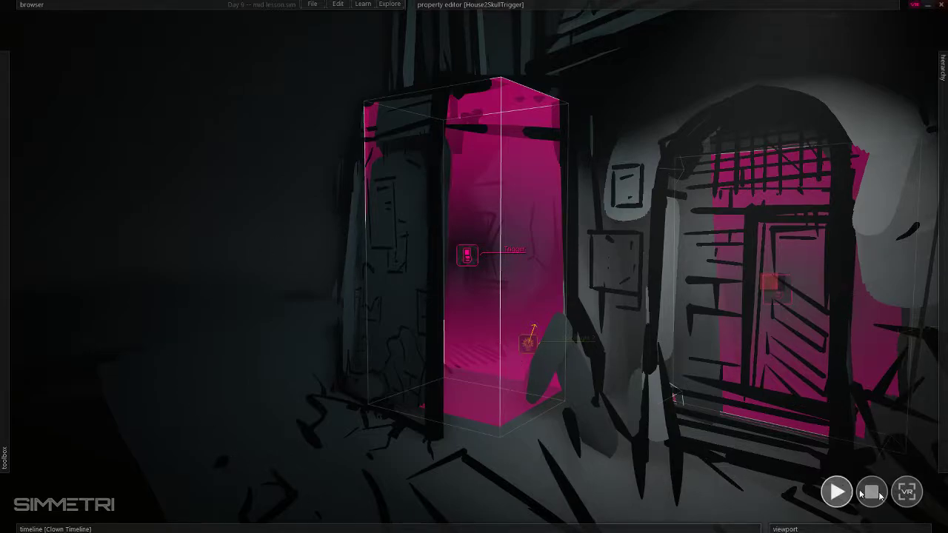
- Run the scene in VR to test the triggers, exit, and select the Clown object for inspection
left_click(906, 492)
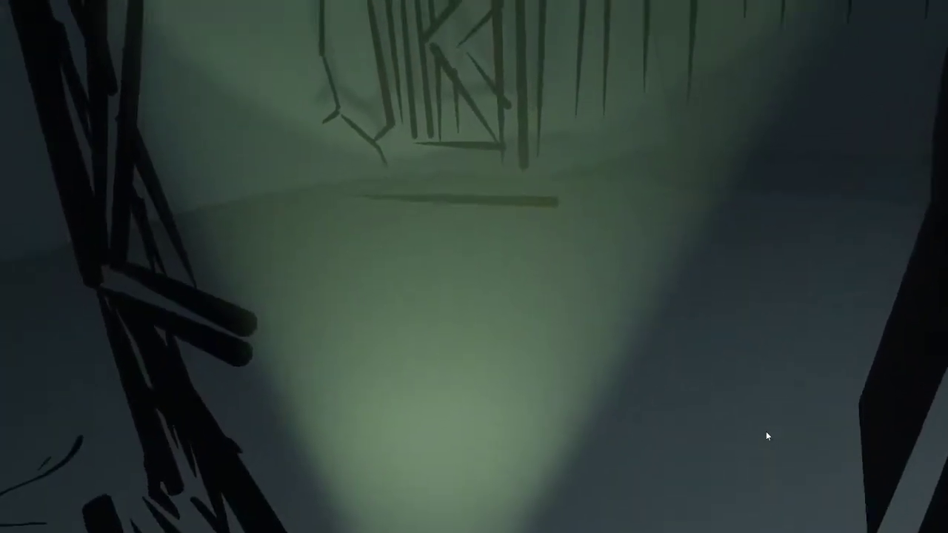
key("Escape")
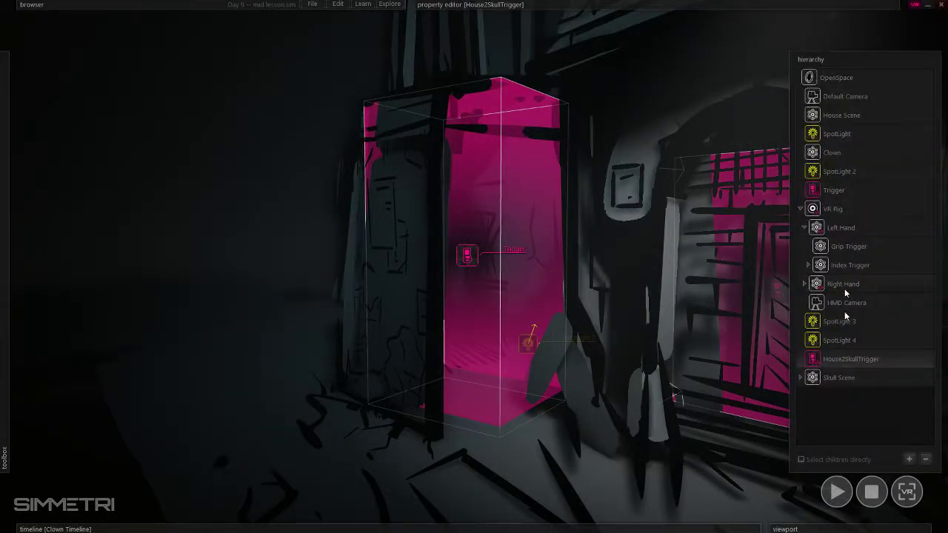
mouse_move(443, 525)
left_click(845, 153)
mouse_move(590, 25)
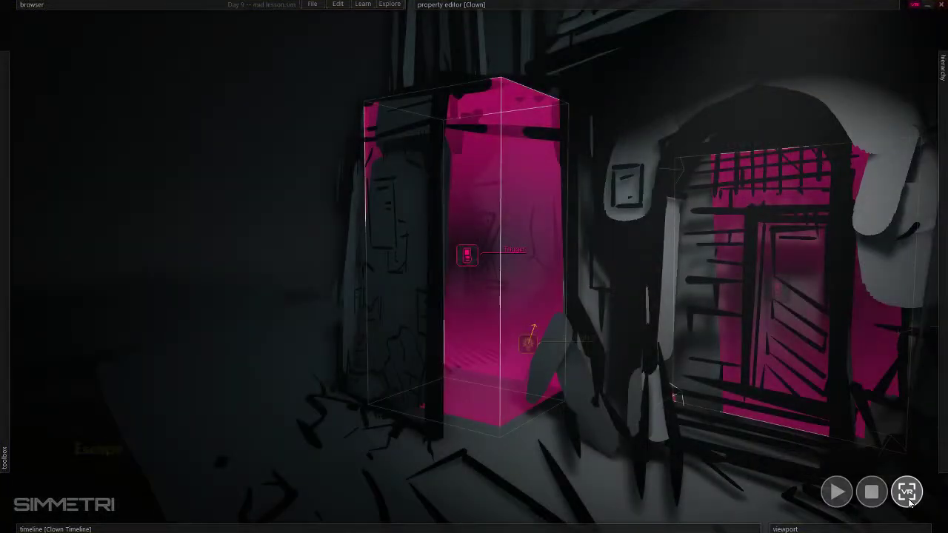
- Repeat the VR test of the house triggers, exit, and reselect the Clown in the scene
mouse_move(942, 333)
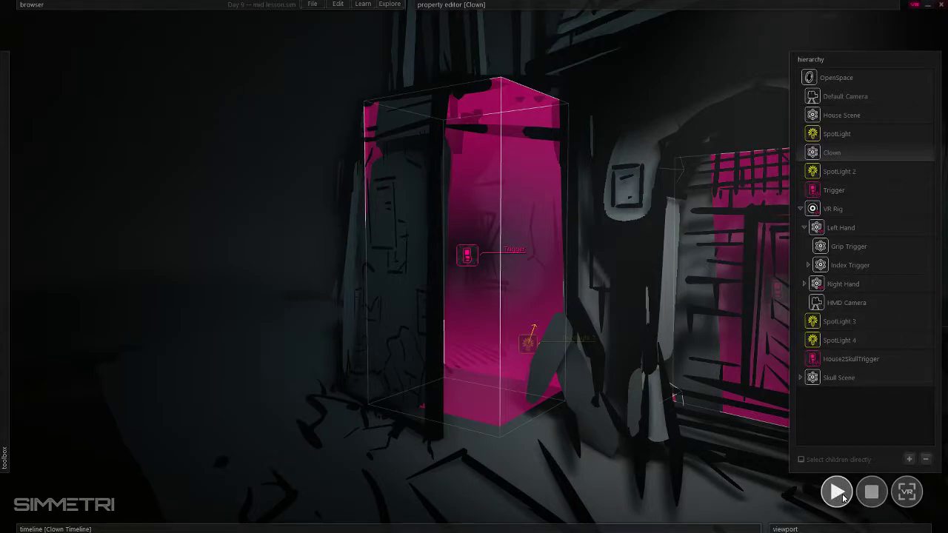
left_click(906, 502)
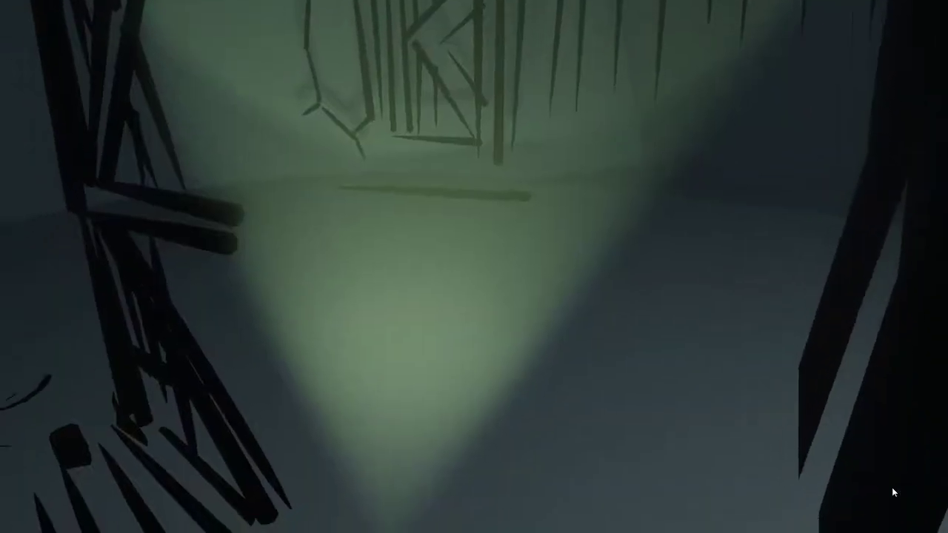
key("Escape")
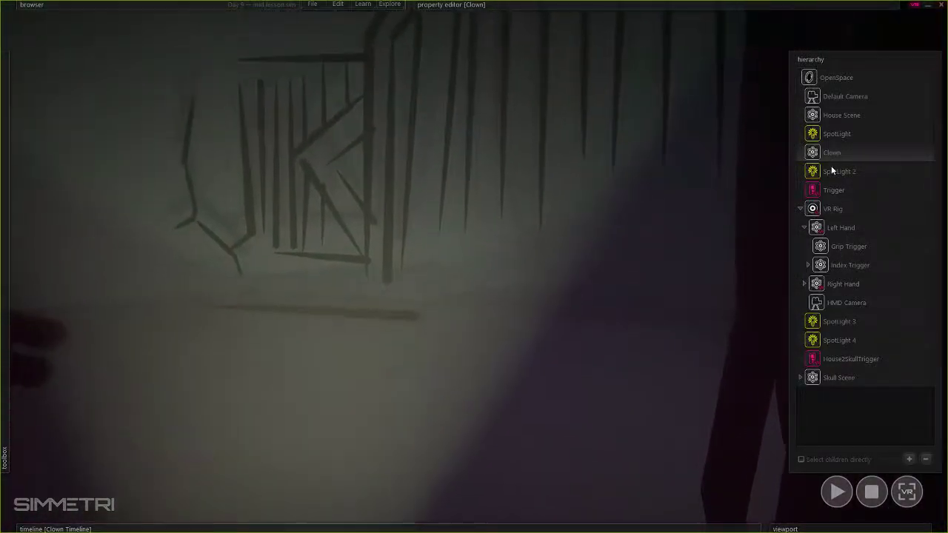
left_click(833, 172)
left_click(824, 153)
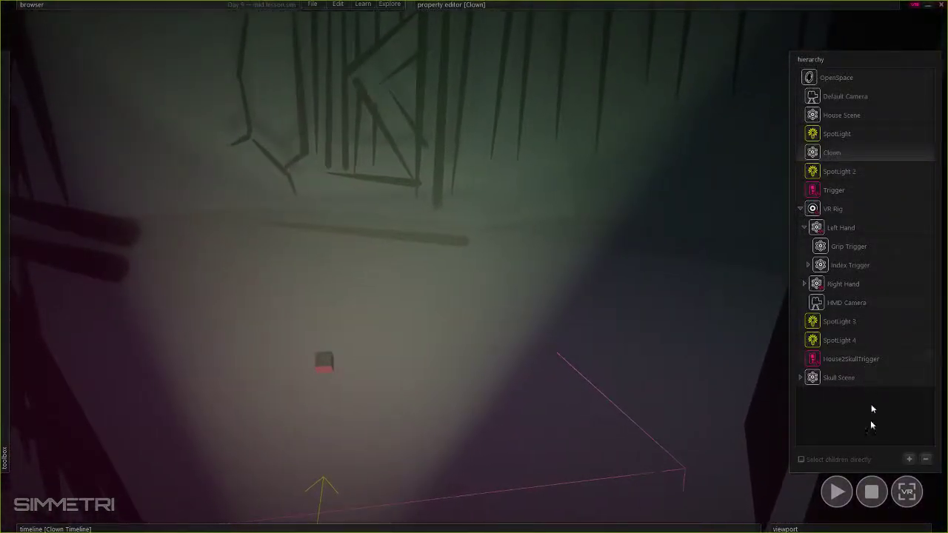
- Switch to the OpenSpace ViewPort, inspect the house interior around SpotLight 2, and select House Scene
mouse_move(861, 482)
left_click(844, 404)
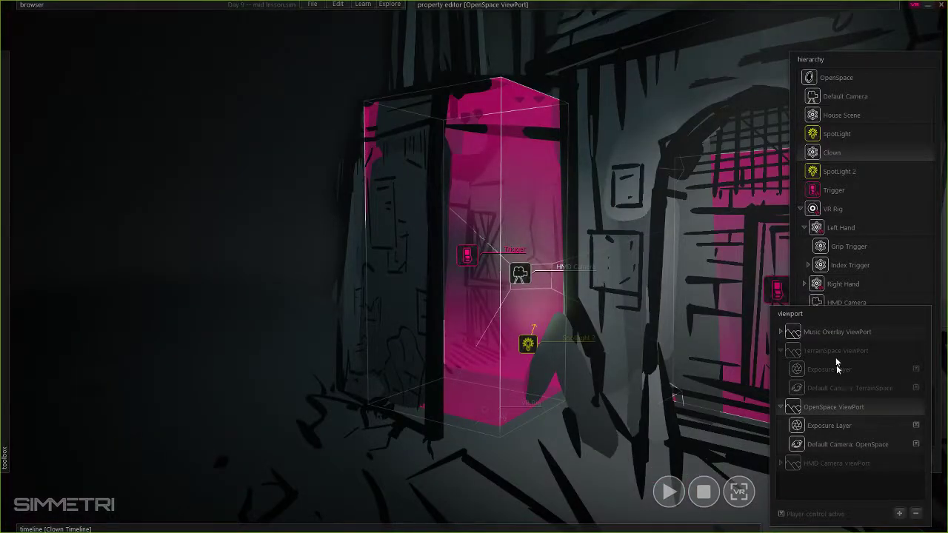
right_click(658, 346)
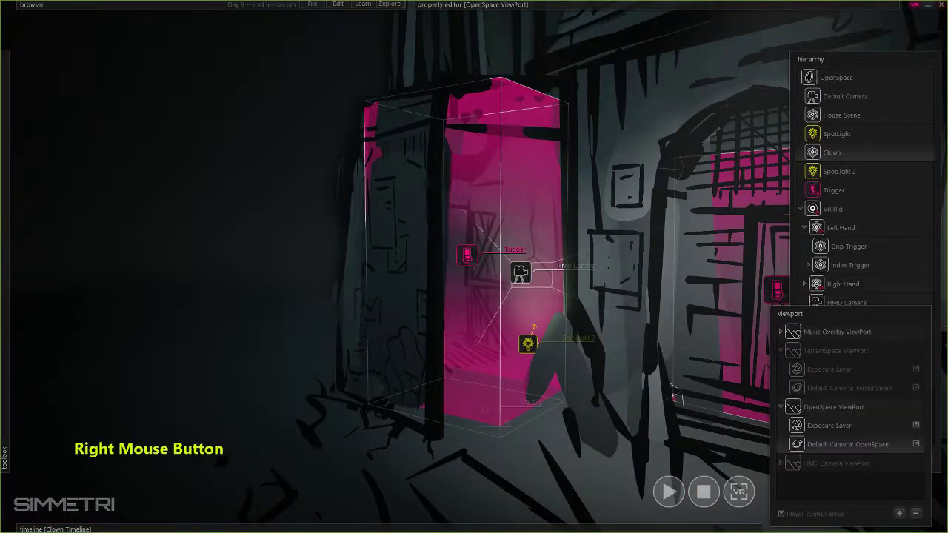
left_click(857, 412)
right_click_drag(658, 346, 558, 105)
key("a")
key("w")
key("e")
key("s")
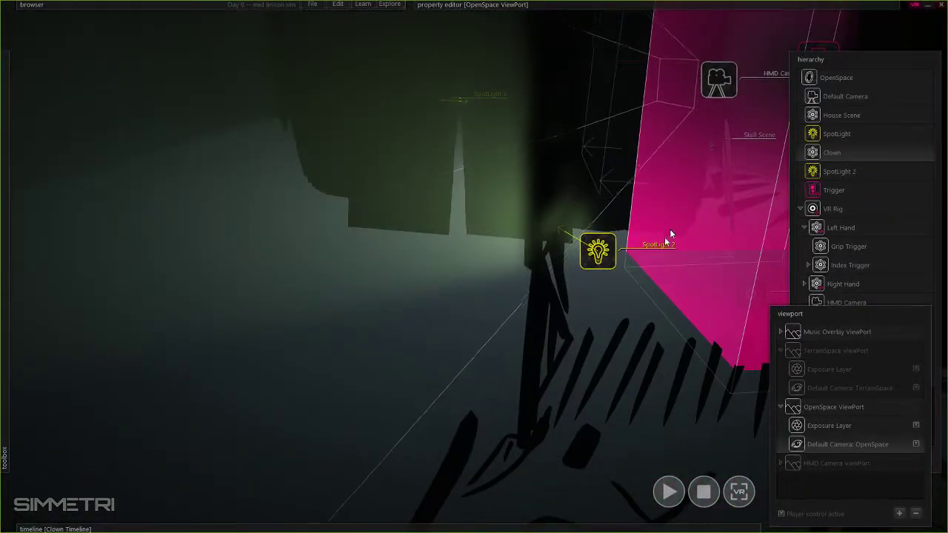
key("s")
right_click_drag(664, 237, 623, 255)
left_click(829, 115)
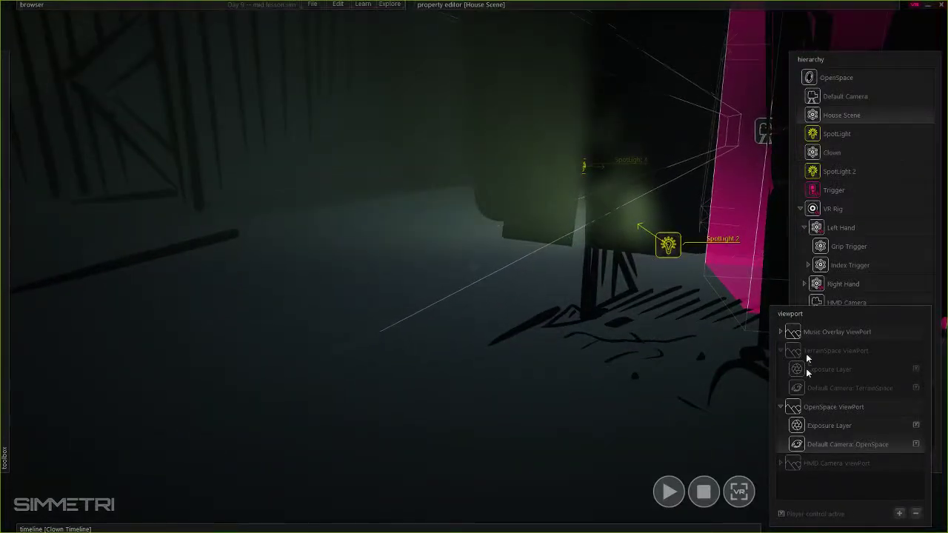
- Lower the x value of the Clown's last x KeyTrack keyframe in the Clown Timeline, and stop the preview
mouse_move(548, 529)
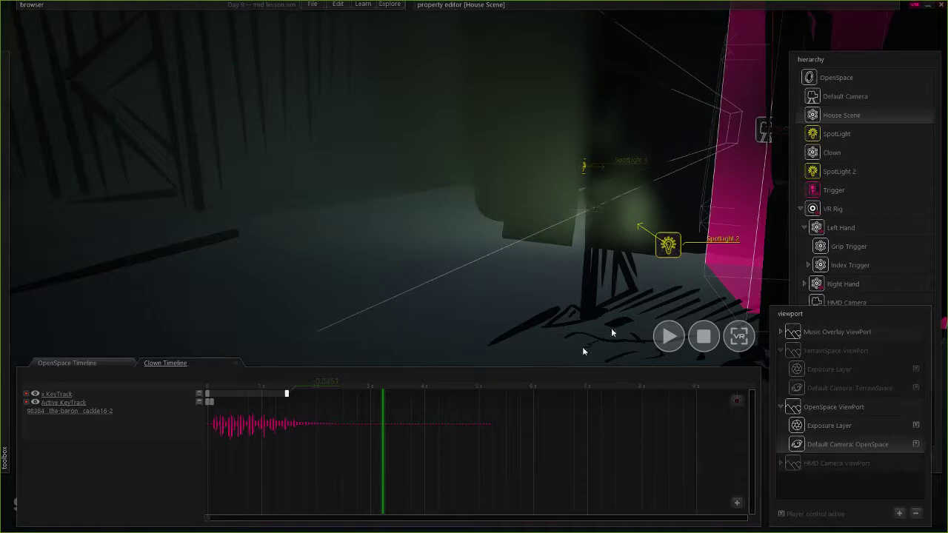
left_click(833, 152)
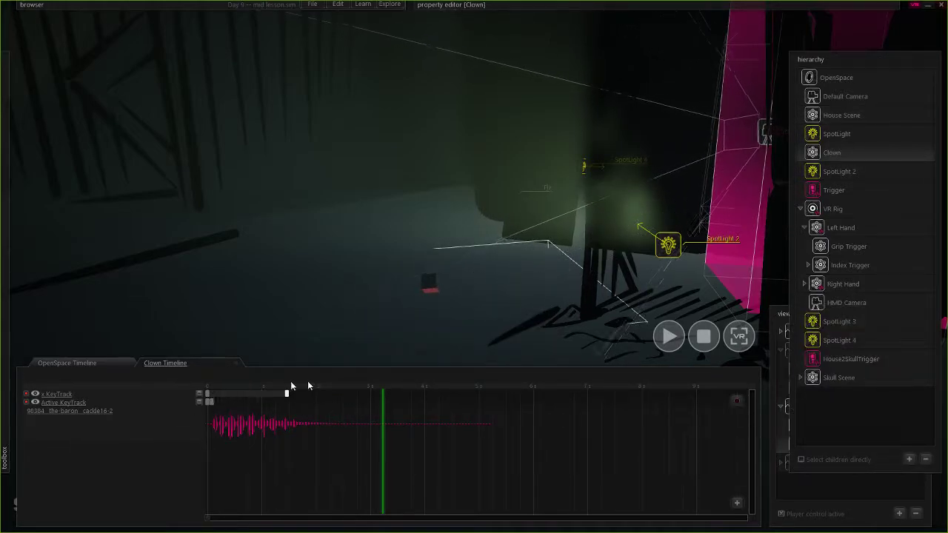
left_click_drag(321, 396, 216, 394)
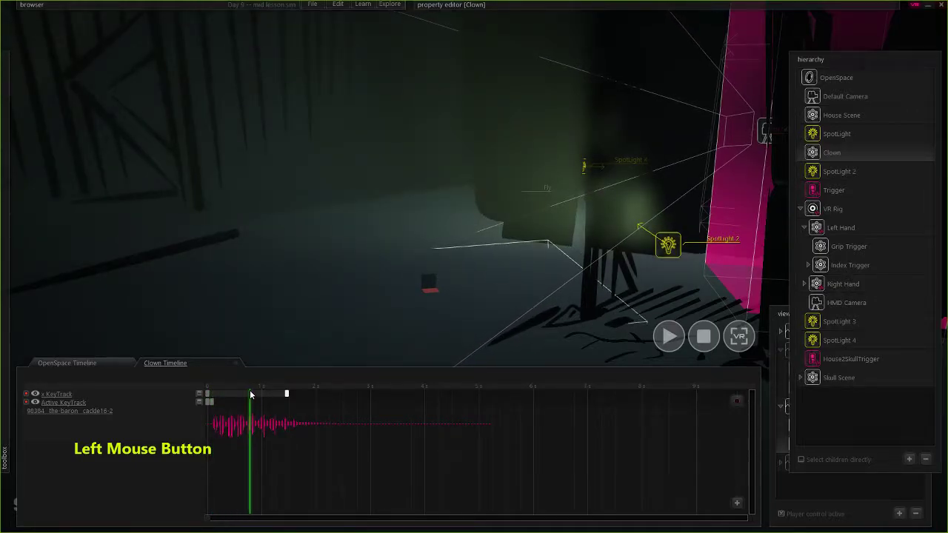
left_click(286, 394)
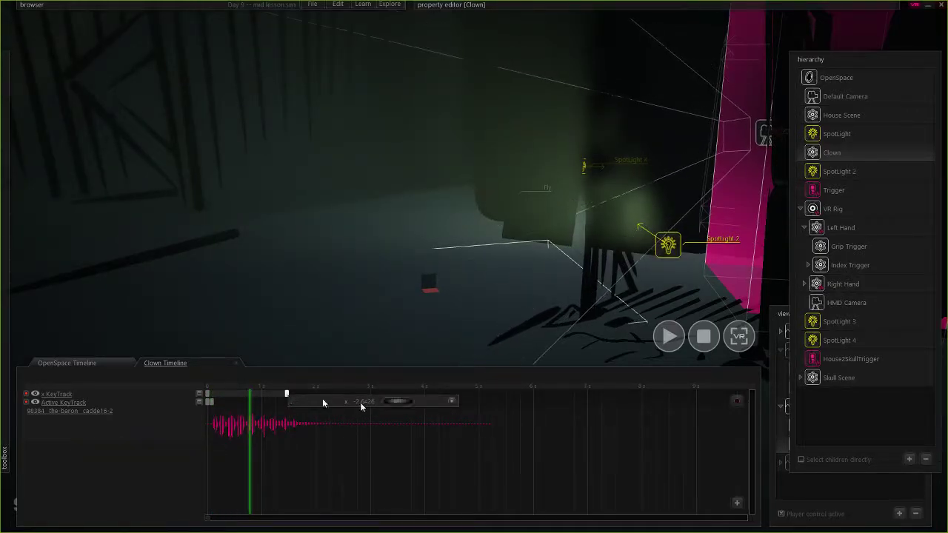
left_click_drag(394, 402, 281, 409)
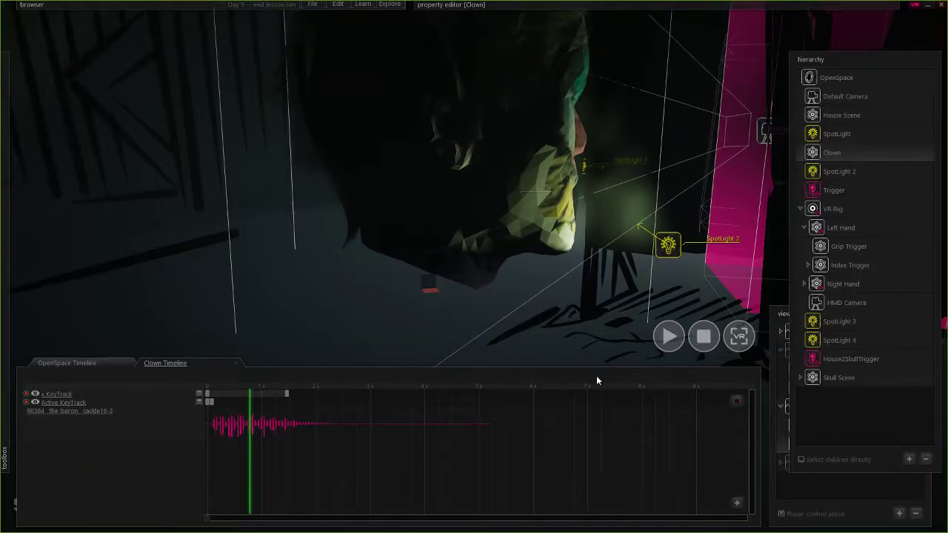
left_click(703, 338)
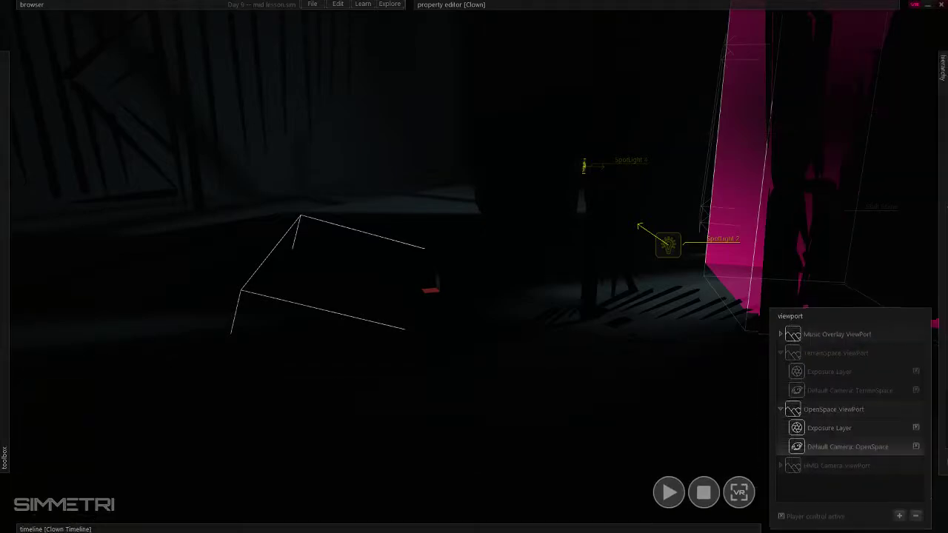
- Run the scene in VR twice to check the clown's animation and the house triggers, exiting after each run
left_click(915, 494)
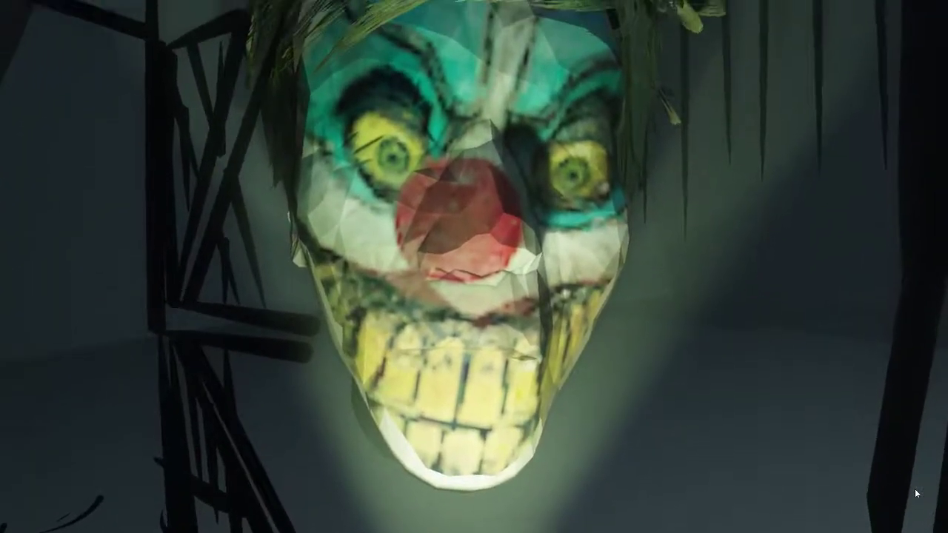
key("Escape")
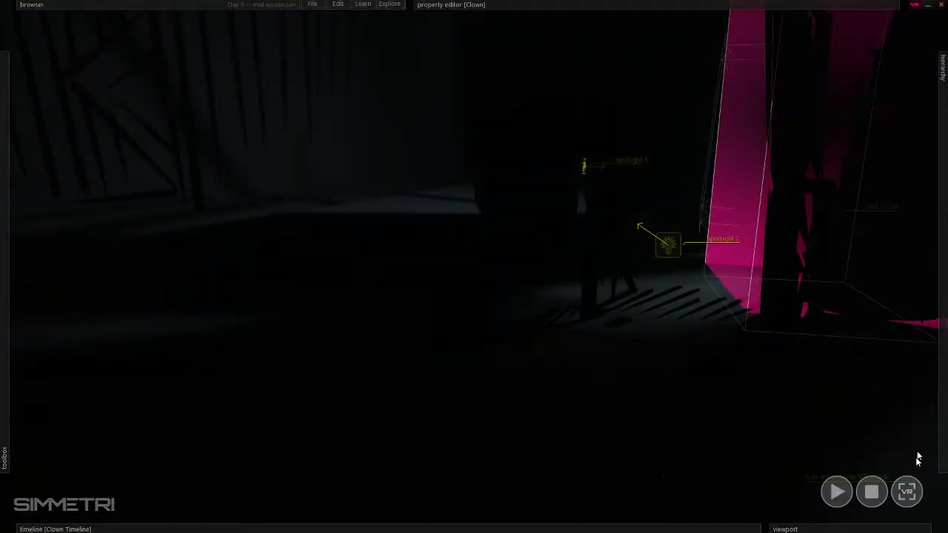
left_click(903, 491)
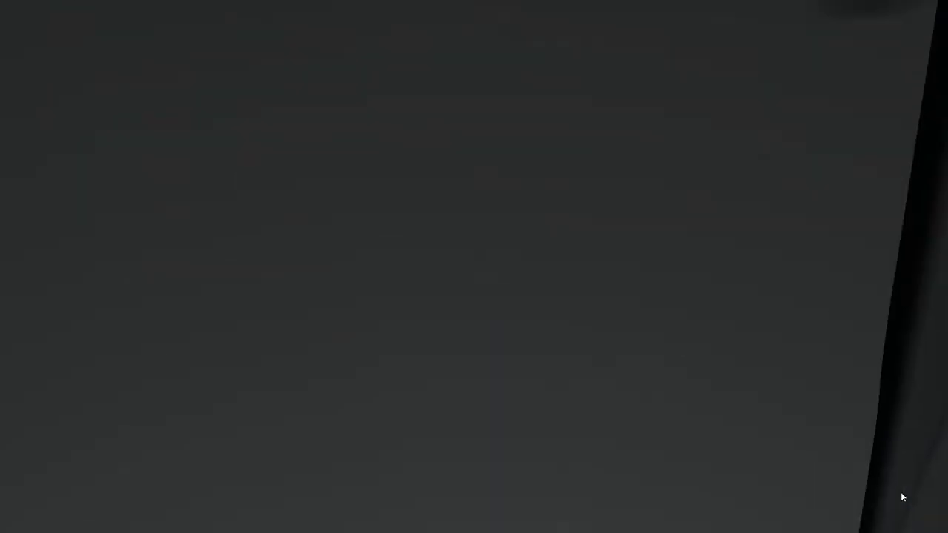
key("F12")
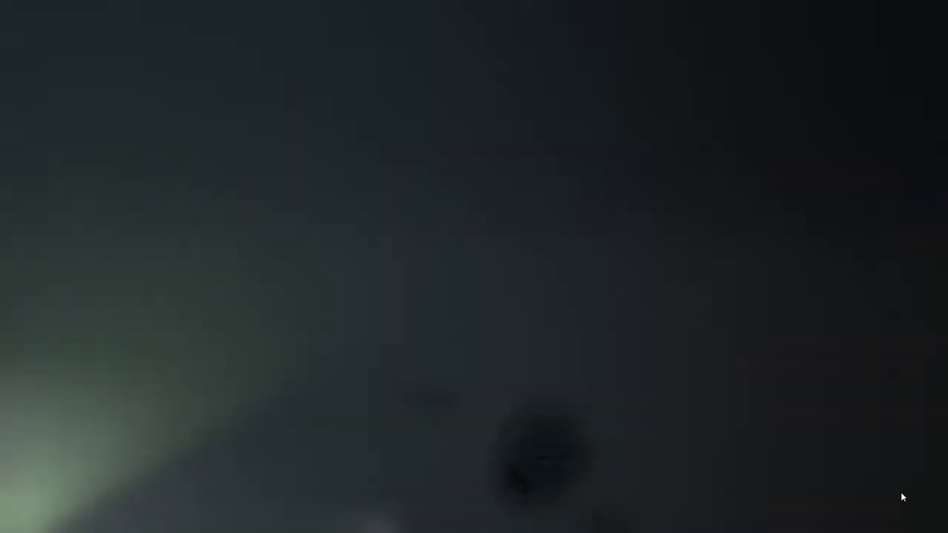
key("Escape")
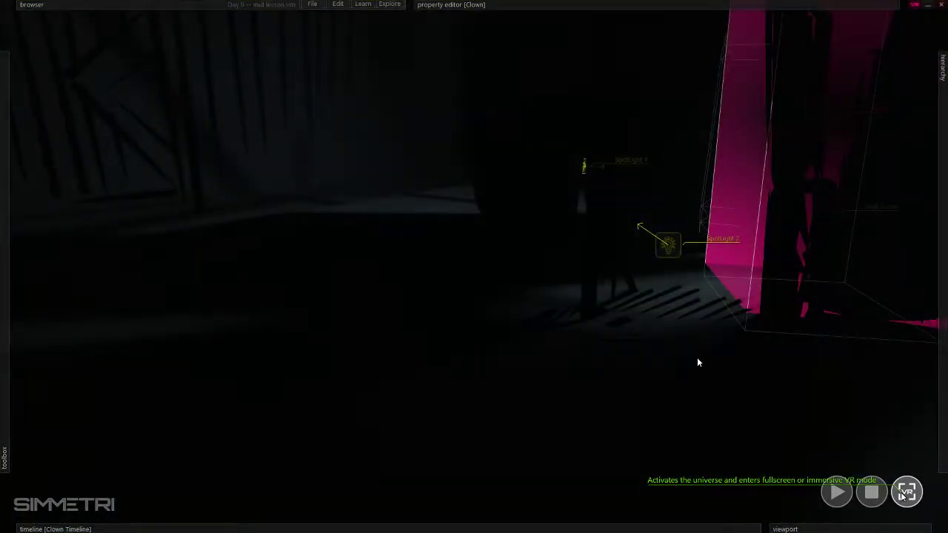
- Inspect the house exterior around SpotLight 3, both doorways and the clown Trigger volume
right_click_drag(697, 362, 696, 362)
key("d")
key("w")
key("ctrl")
key("s")
key("a")
key("w")
key("s")
key("w")
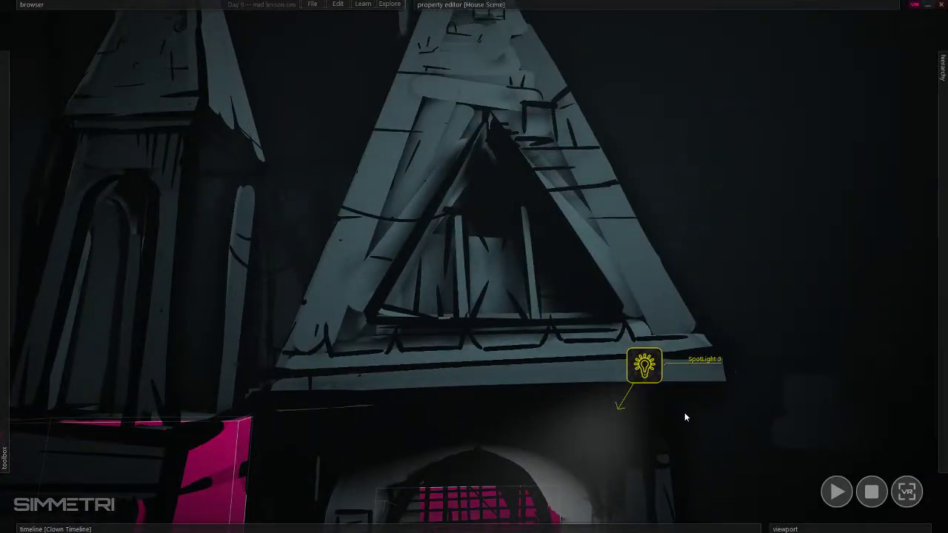
right_click_drag(685, 414, 685, 415)
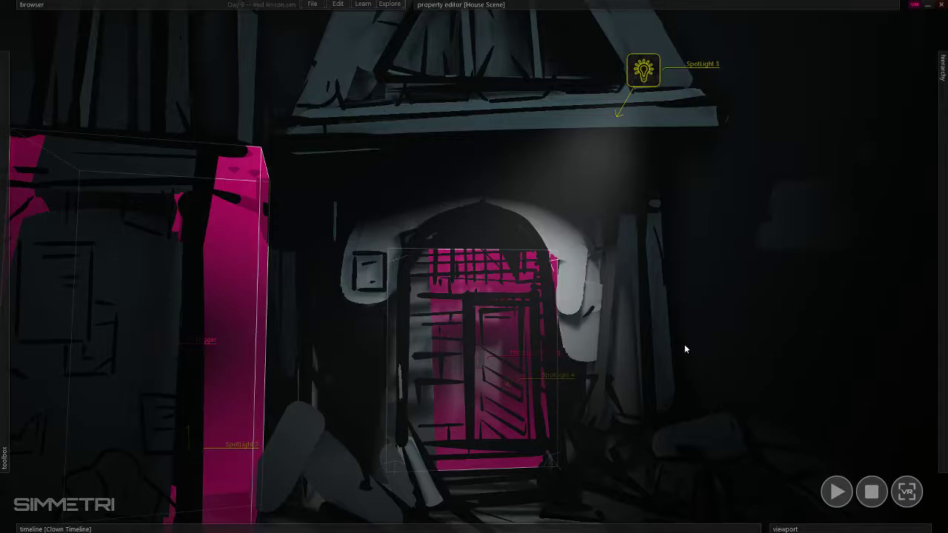
right_click_drag(684, 349, 684, 348)
key("e")
key("d")
key("s")
key("e")
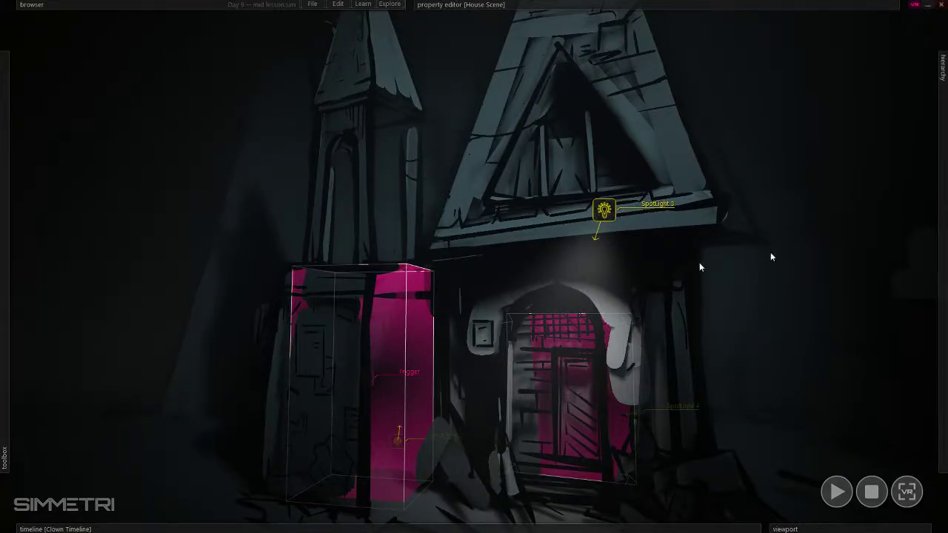
mouse_move(942, 270)
key("w")
right_click_drag(402, 345, 522, 369)
key("s")
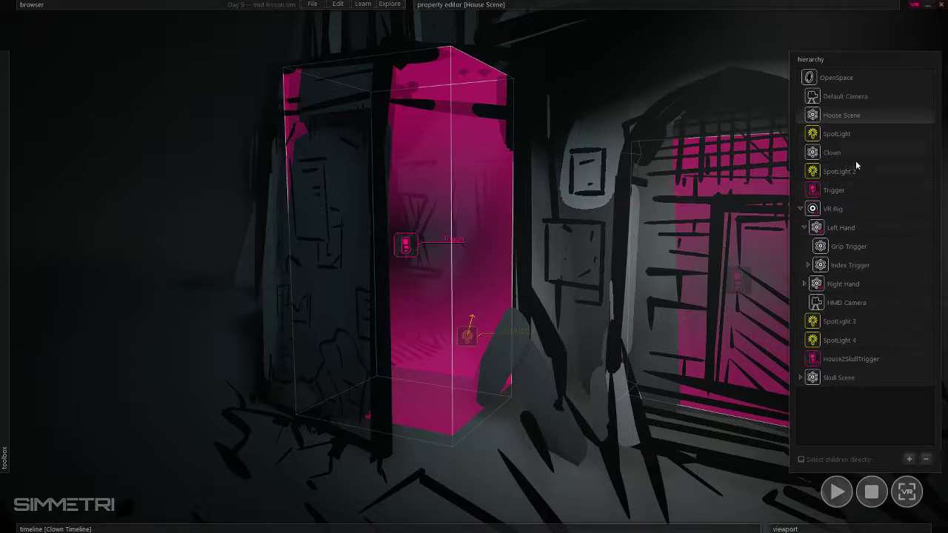
- Try rotating House Scene about its z axis, and return the z rotation to 0.0
left_click(850, 114)
right_click_drag(727, 192, 753, 134)
key("s")
key("a")
key("w")
key("s")
mouse_move(782, 4)
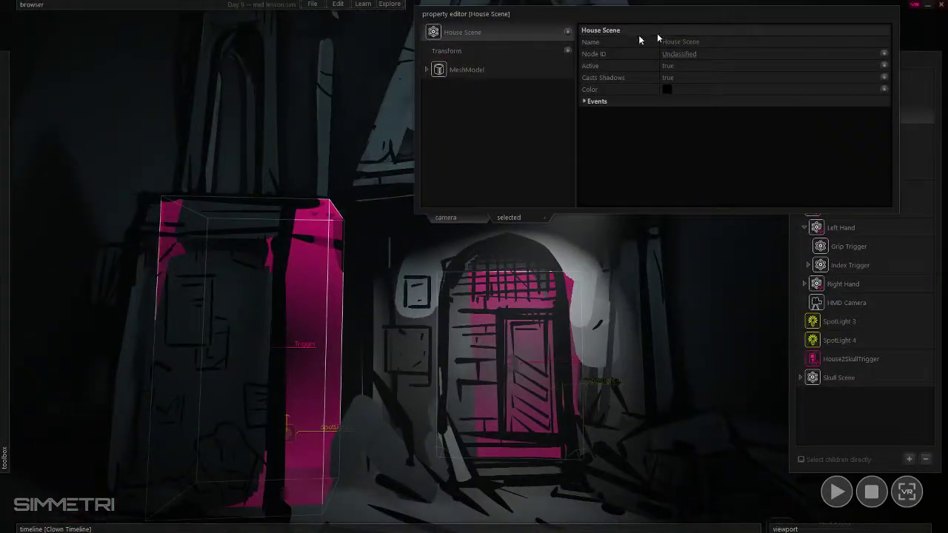
left_click(491, 54)
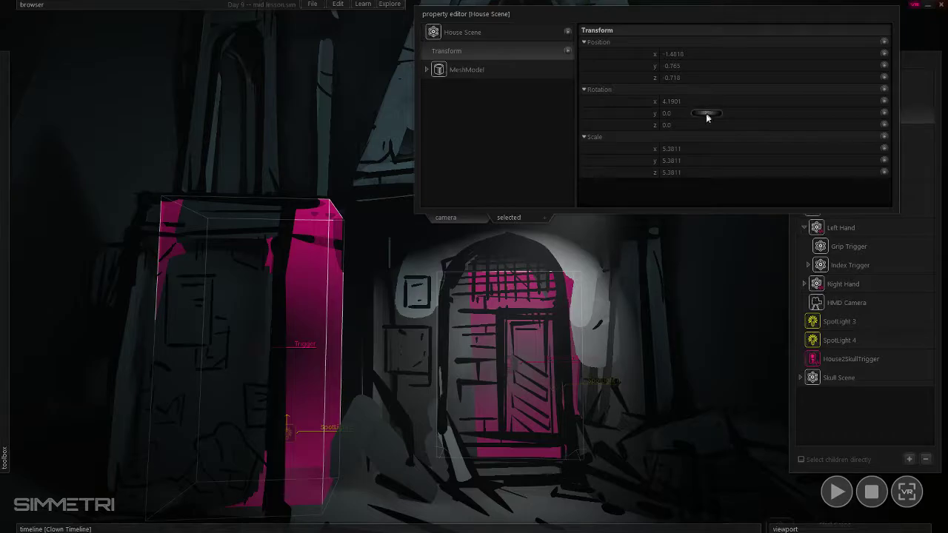
left_click_drag(705, 126, 892, 161)
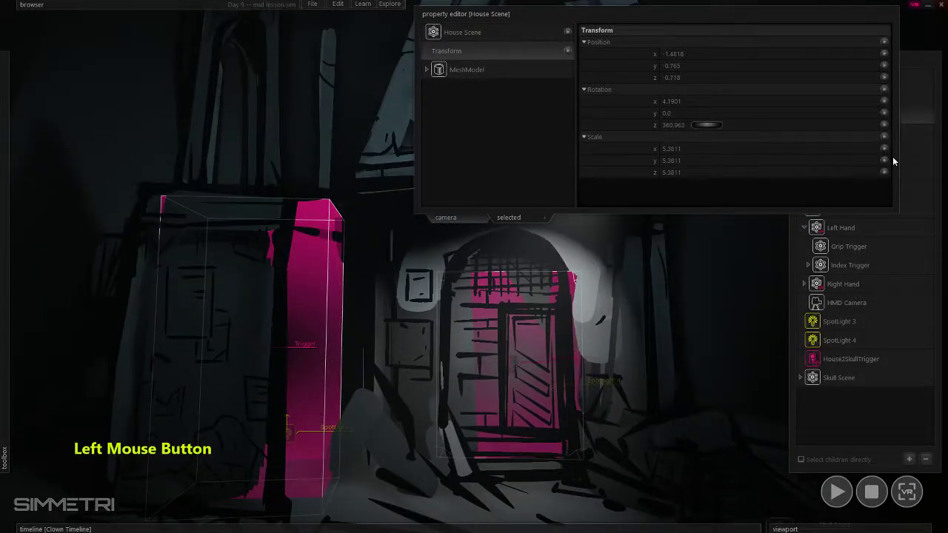
left_click_drag(707, 130, 892, 141)
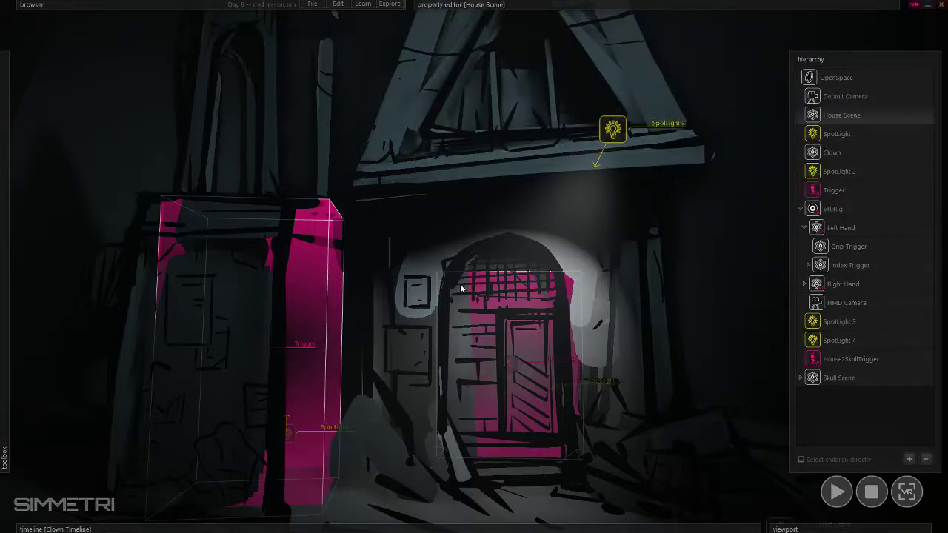
left_click(461, 4)
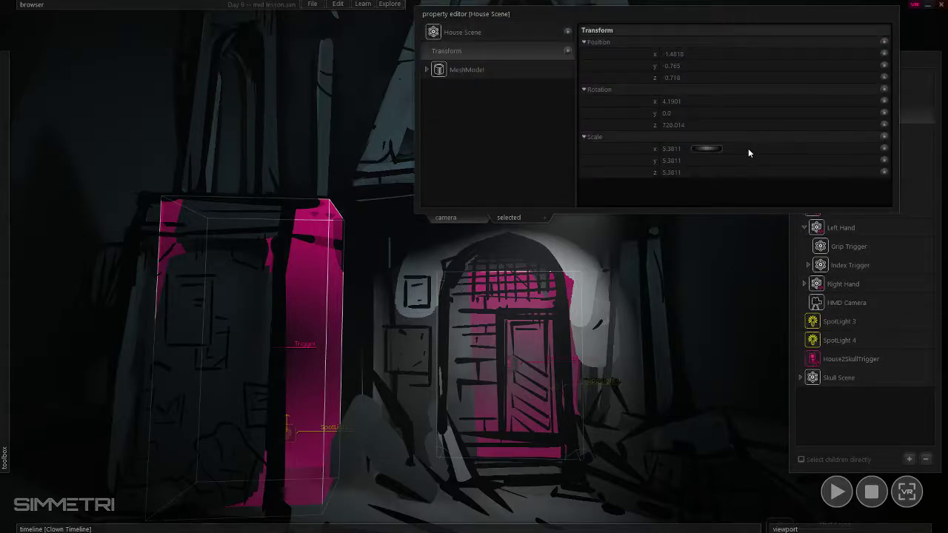
left_click_drag(705, 125, 590, 136)
left_click(710, 125)
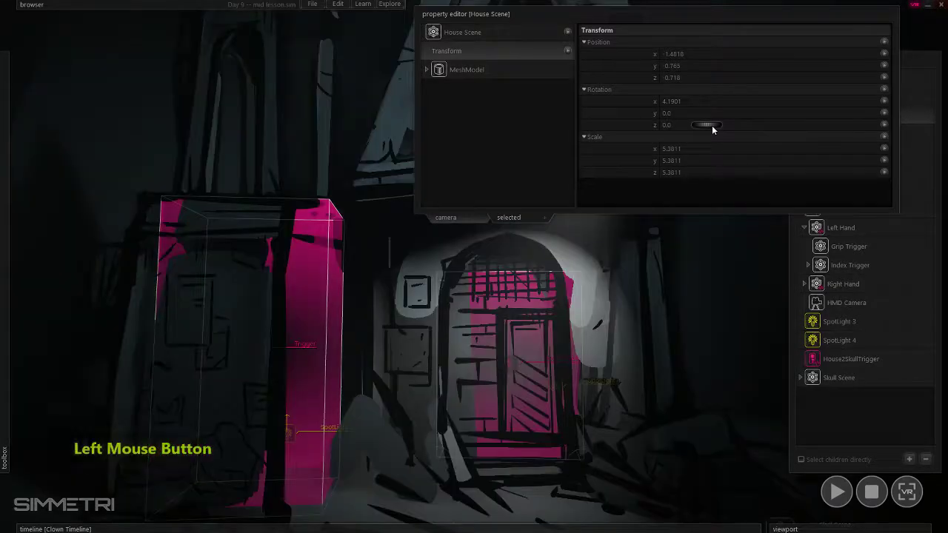
- Try a different x scale on House Scene, and set the x scale back to 5.381
left_click_drag(710, 149, 524, 154, "shift")
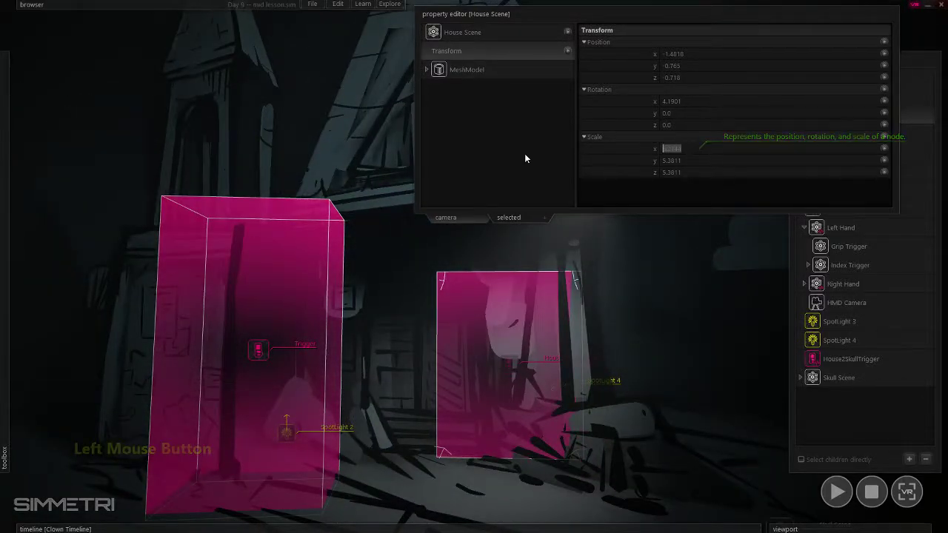
type("5")
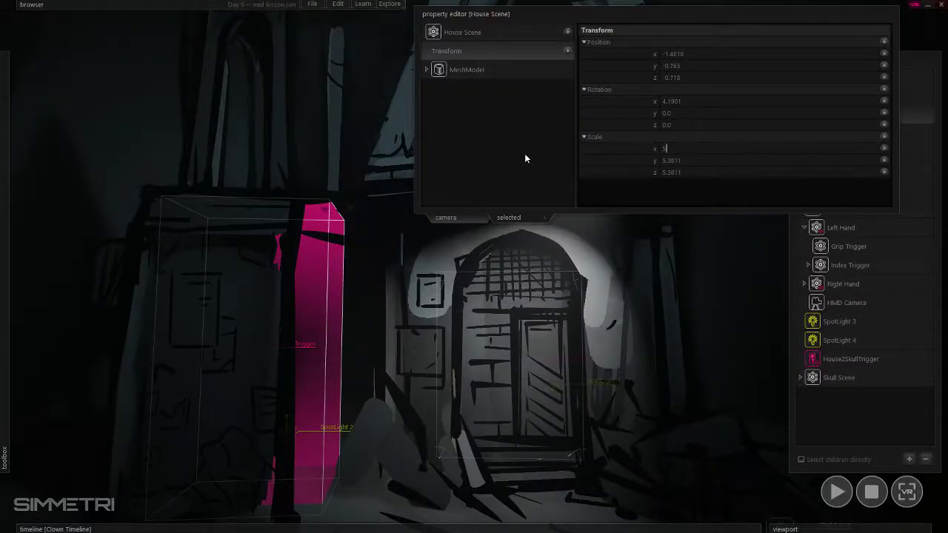
type(".381")
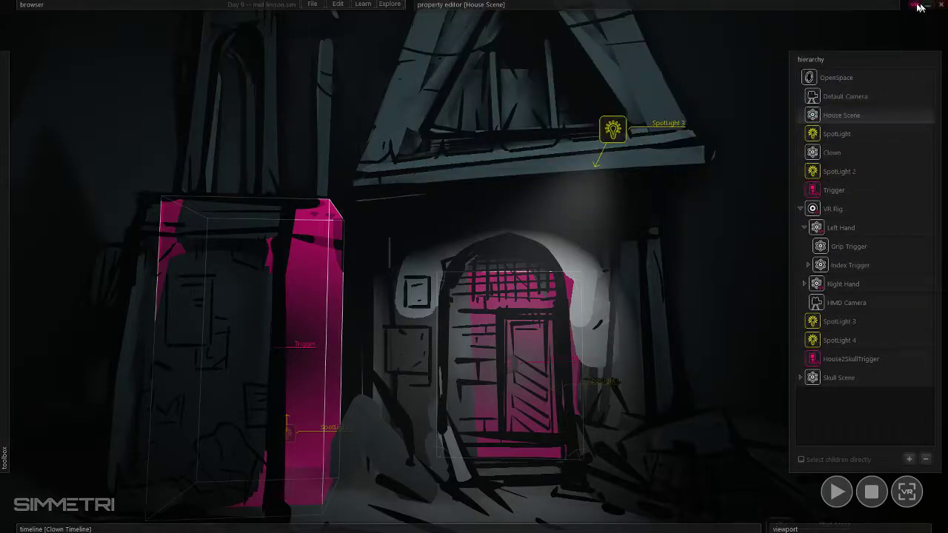
- Turn off VR mode and frame the full front of the house in the viewport
left_click(829, 117)
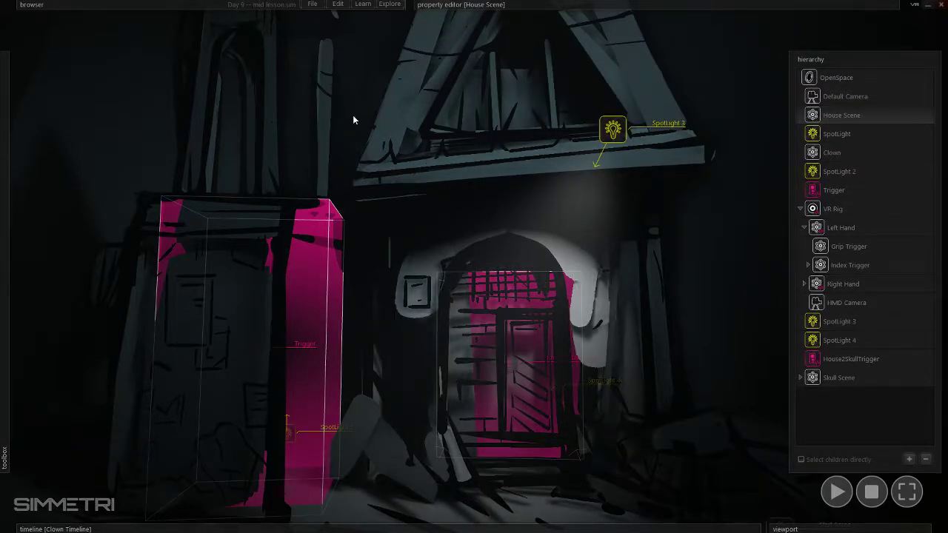
key("s")
right_click_drag(352, 115, 353, 114)
key("a")
key("w")
key("e")
key("s")
key("d")
key("d")
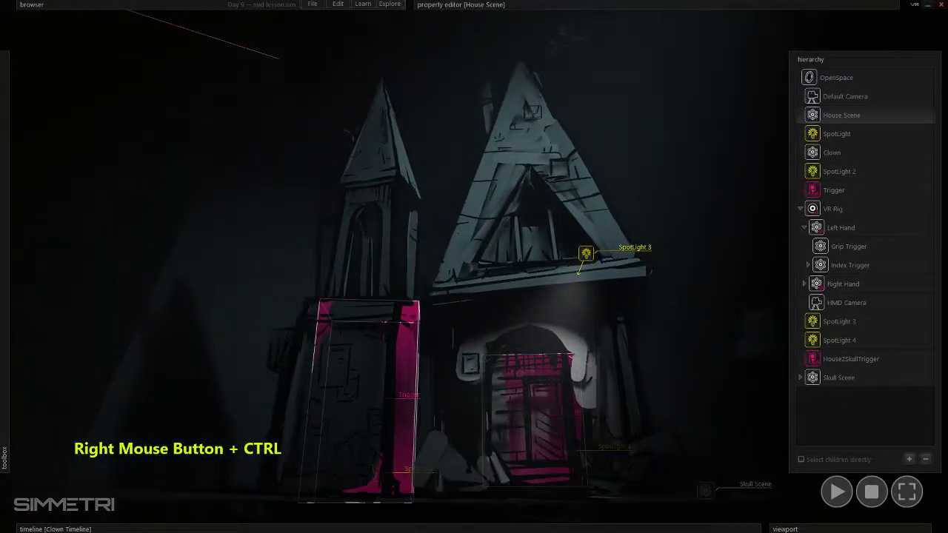
right_click_drag(437, 216, 437, 216)
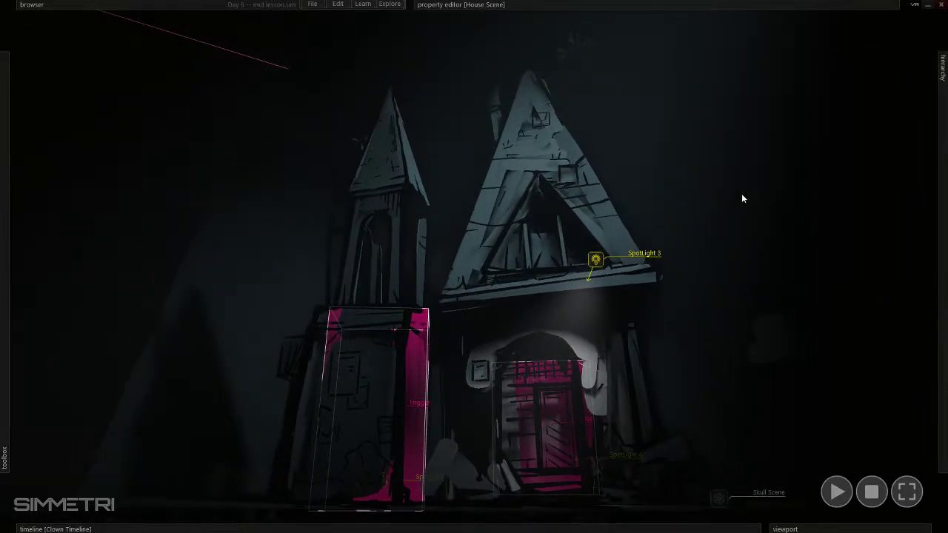
- Start sharing the project on Steam as an Educational and Interactive art experience with Public visibility
left_click(312, 5)
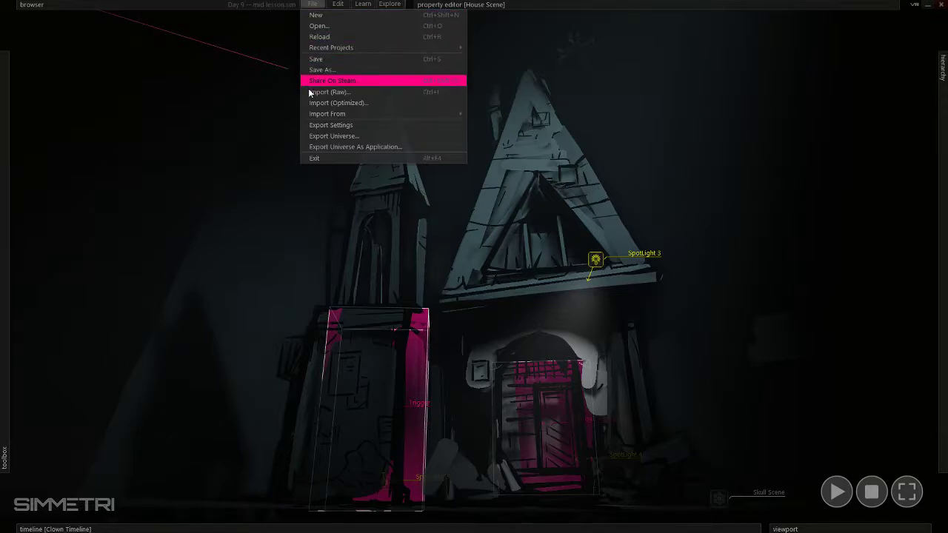
left_click(345, 80)
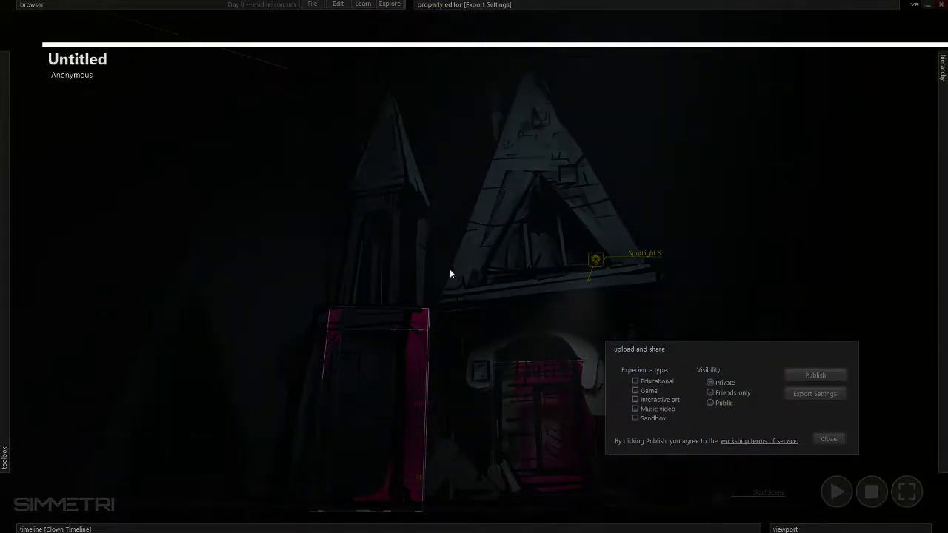
left_click(654, 399)
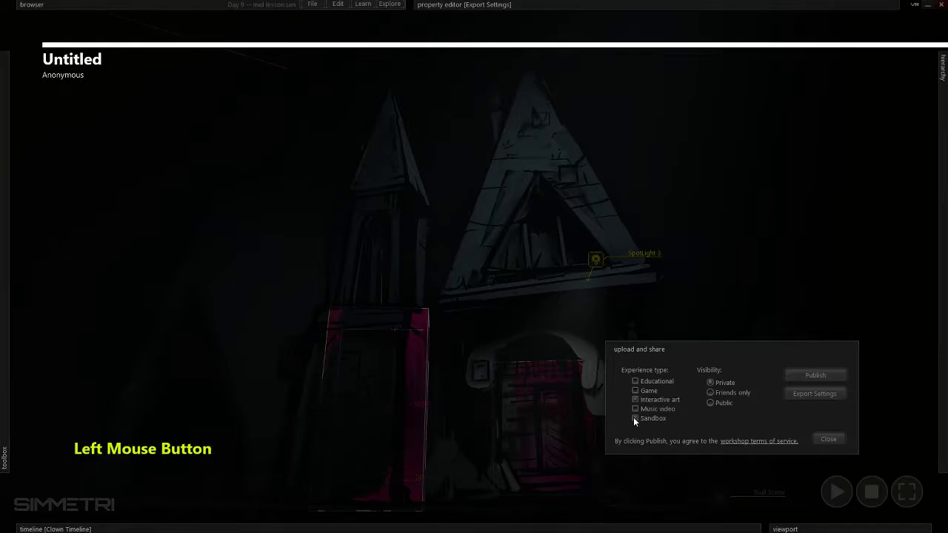
left_click(638, 382)
left_click(726, 403)
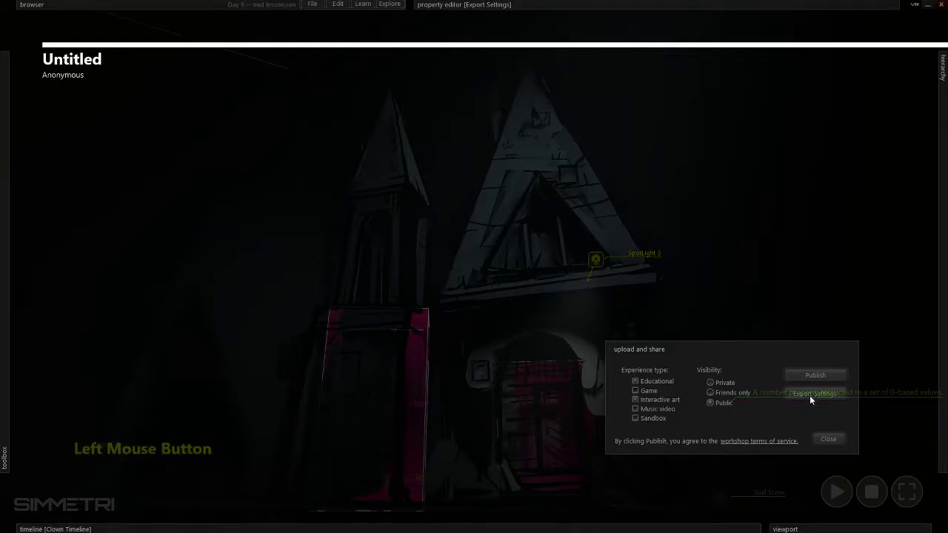
- Set the author in the Export Settings to #30DaysOfSimmetri
left_click(822, 394)
left_click(656, 50)
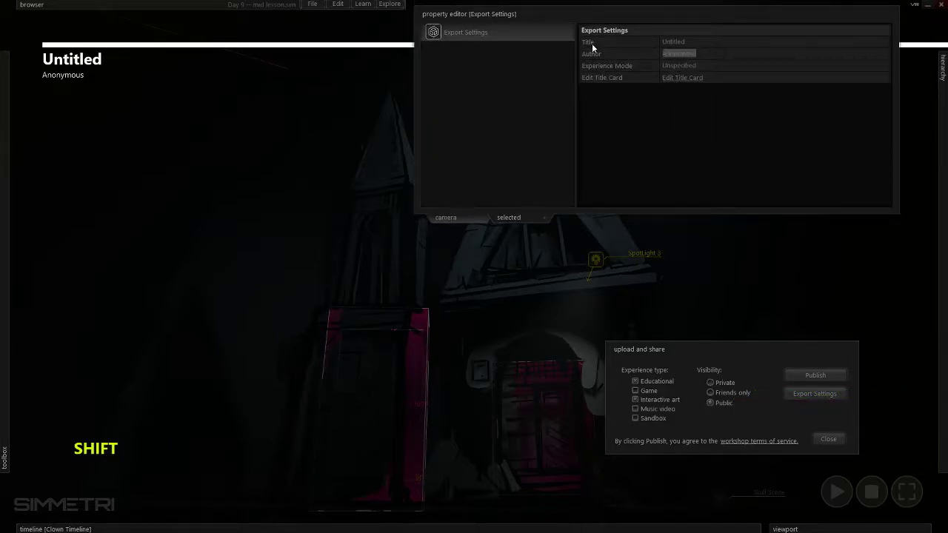
type("#30")
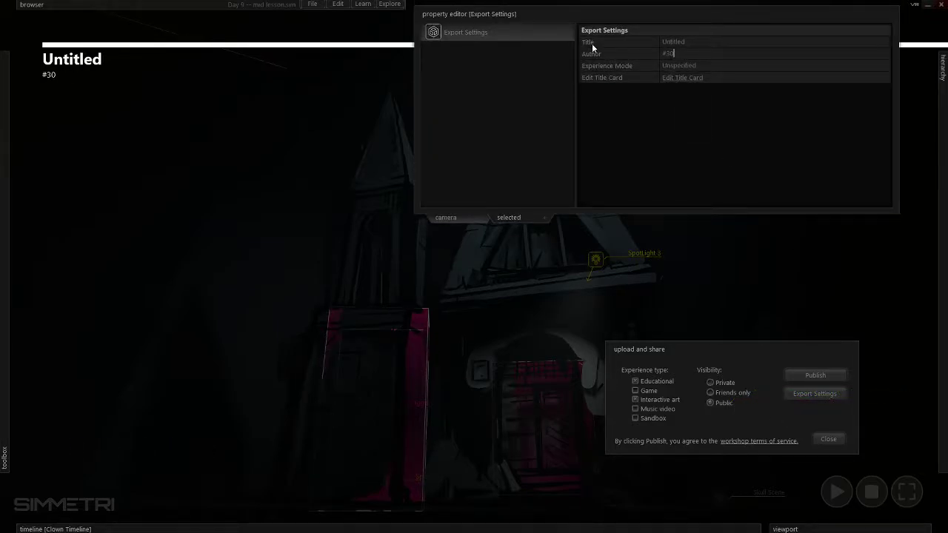
type("DaysOfSimmetri")
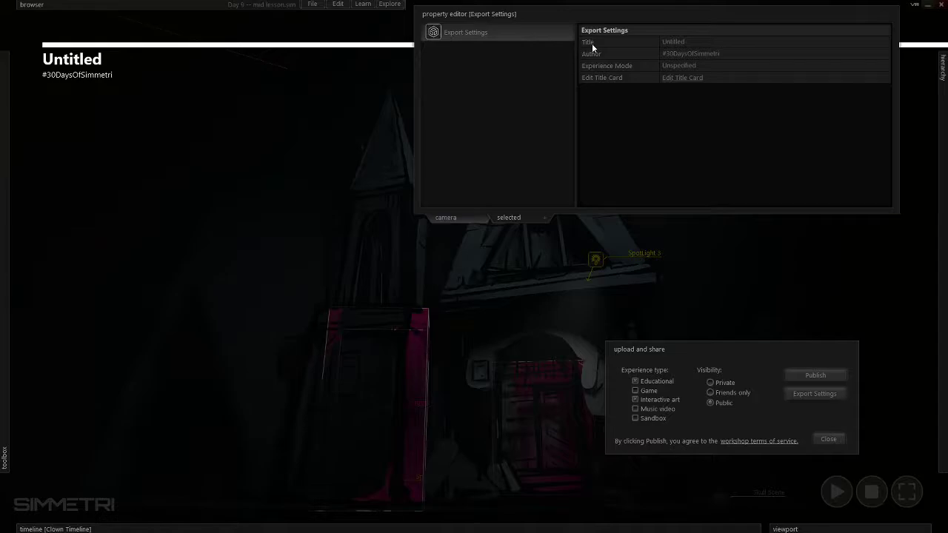
- Set the title in the Export Settings to "Haunted House - Day 9"
left_click(688, 42)
left_click_drag(688, 43, 546, 51)
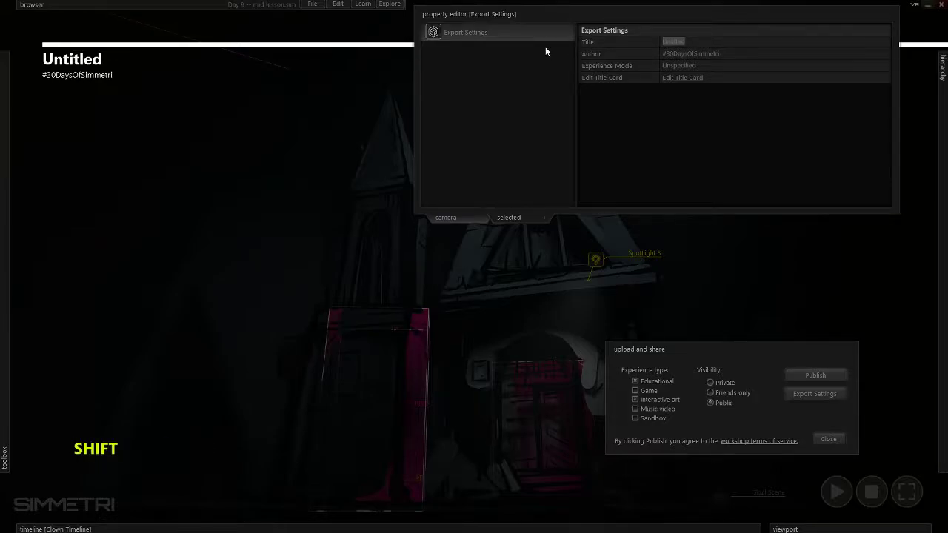
type("Haunted ")
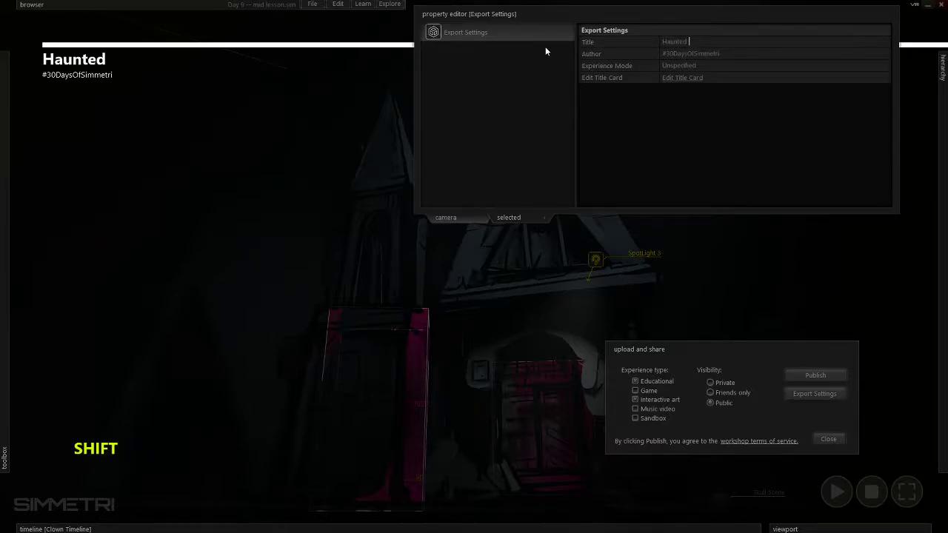
type("Gouse")
key("BackSpace")
key("BackSpace")
key("BackSpace")
key("BackSpace")
key("BackSpace")
type("House")
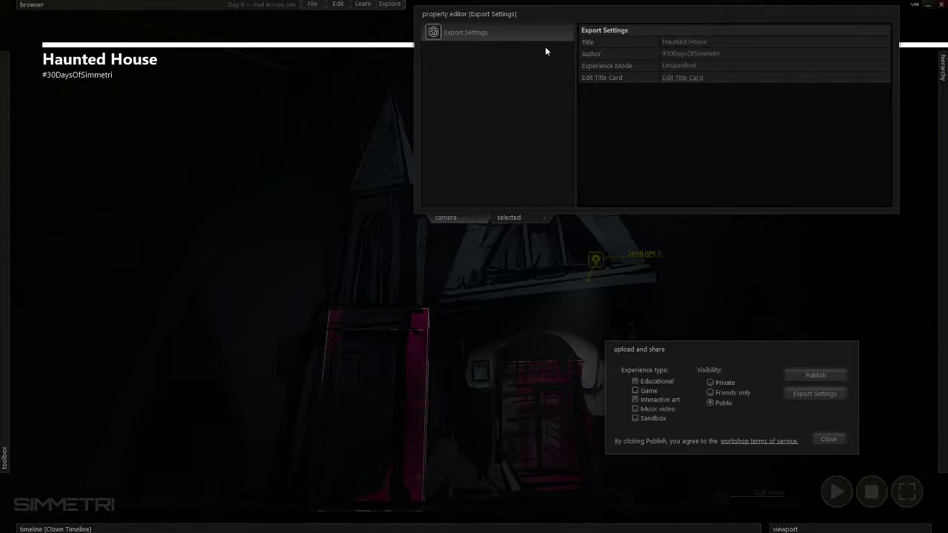
key("BackSpace")
key("Down")
type("- Day 9")
- Open the title card text for editing, and move and resize the Code Editor window beside the Export Settings
left_click(685, 78)
left_click(245, 43)
left_click_drag(245, 43, 247, 207)
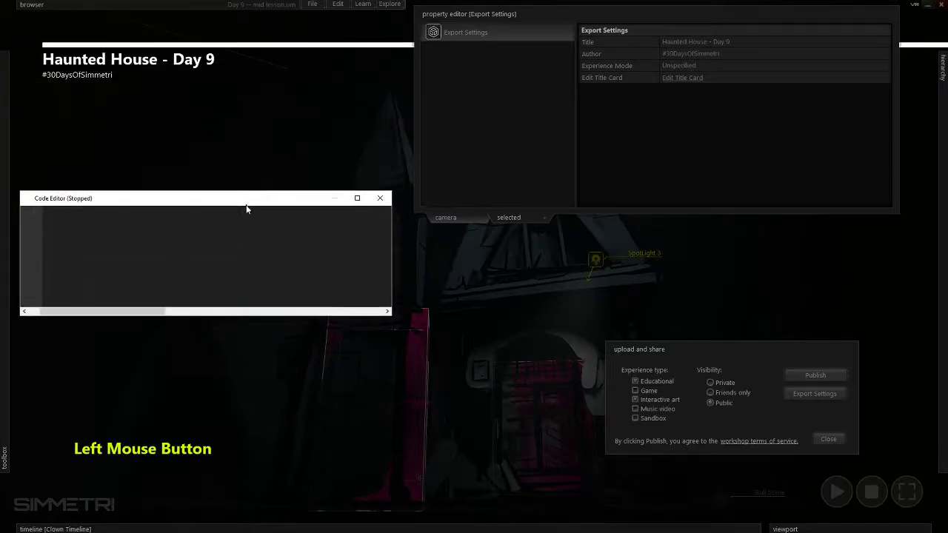
left_click_drag(391, 239, 447, 239)
left_click_drag(264, 198, 300, 154)
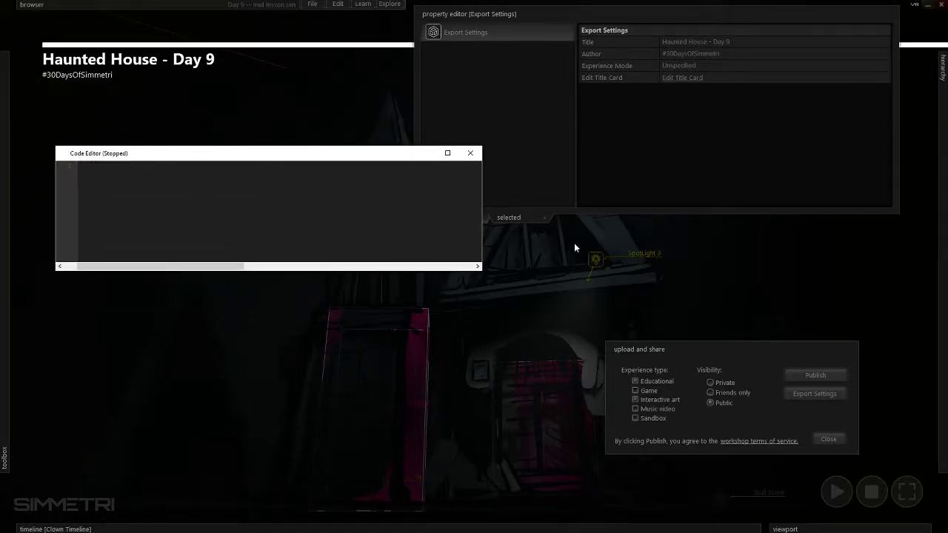
left_click_drag(485, 193, 412, 193)
- Add a "CC ATTRIBUTIONS:" heading to the title card with a line below crediting the artist by name for "Nito"
type("Felix")
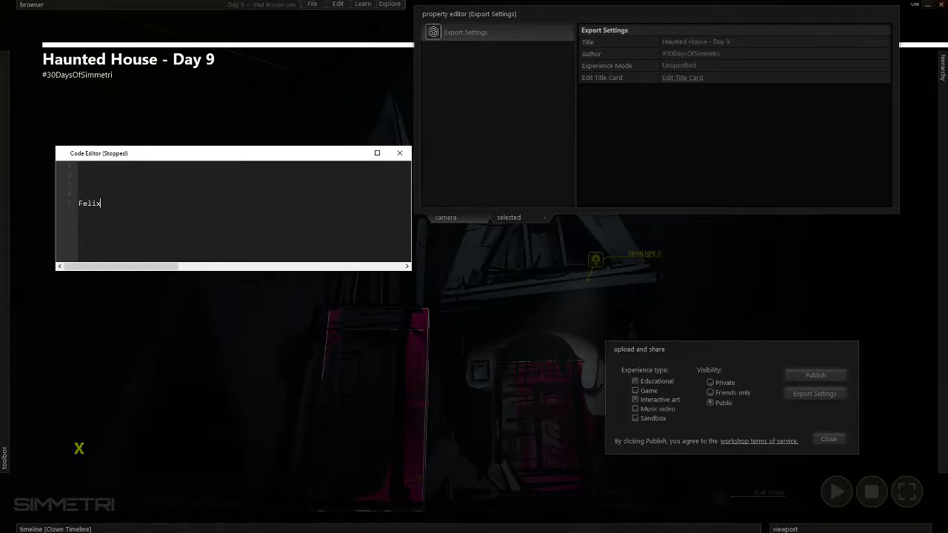
type(" Stief")
key("Up")
type("CC ATT")
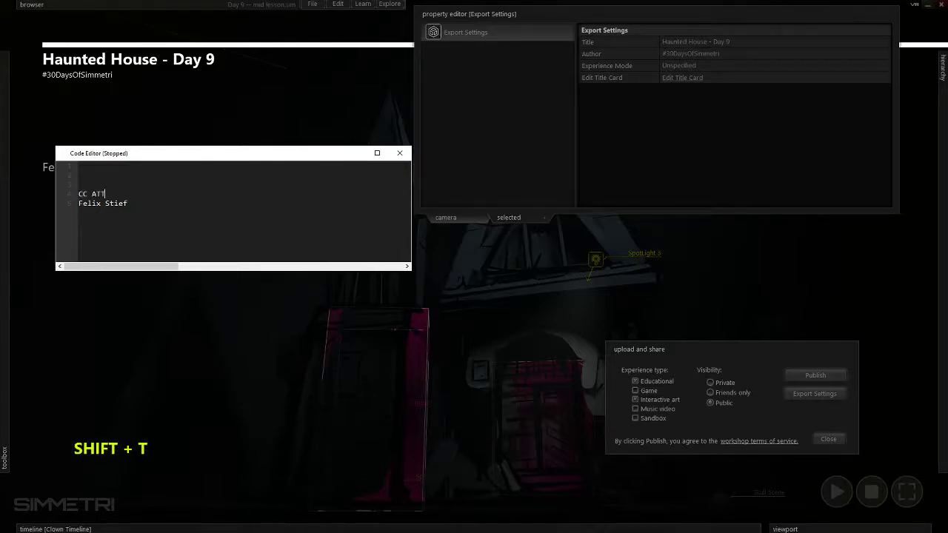
type("RIBUTIONS:")
key("Down")
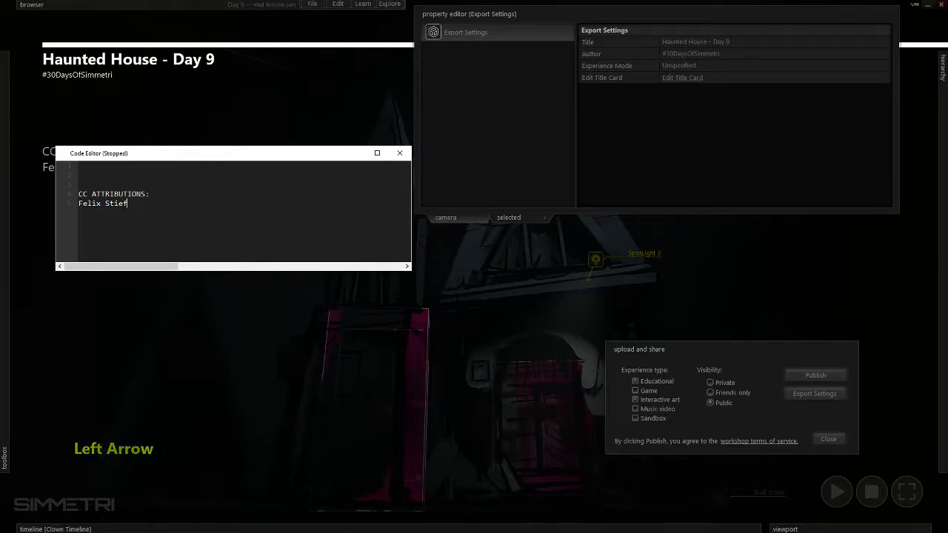
type(", NIt")
key("BackSpace")
key("BackSpace")
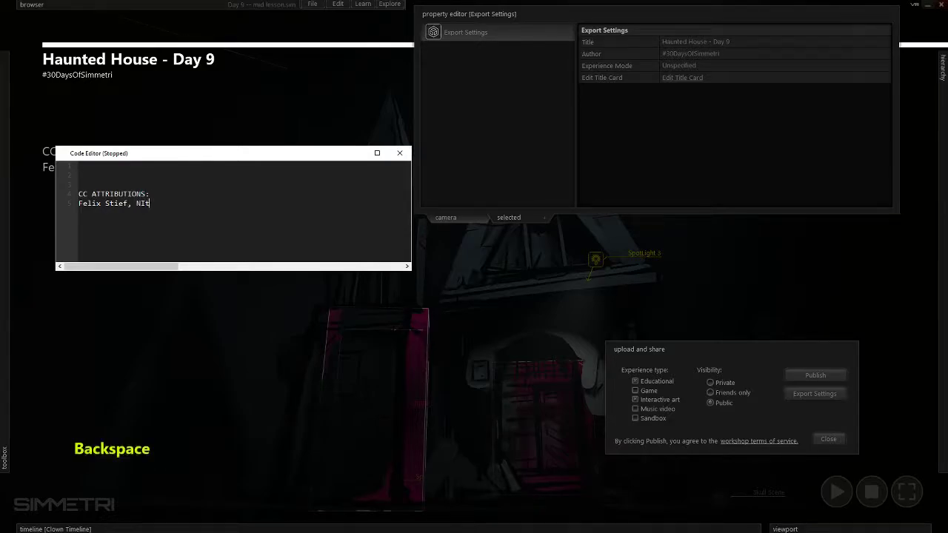
type("ito")
key("Return")
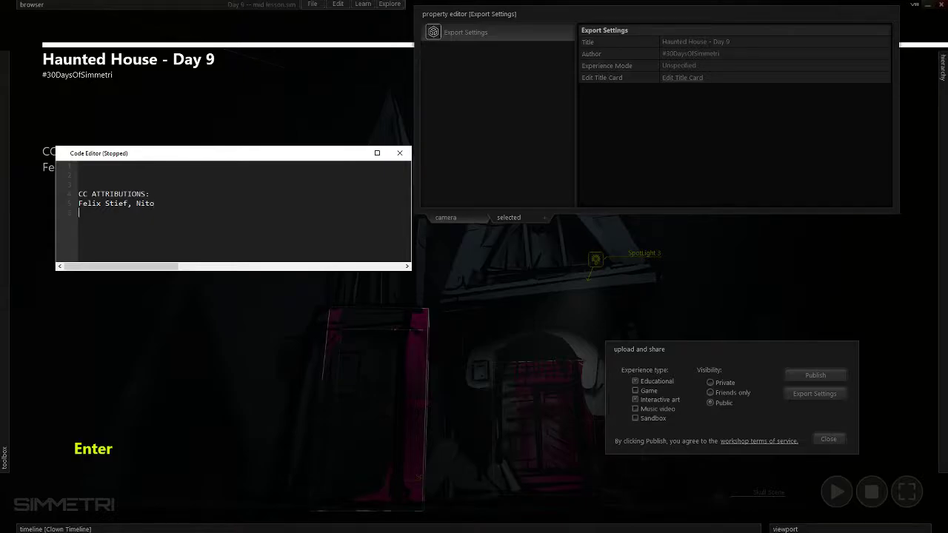
- Add a second attribution line crediting the same artist by name for "House Sketch"
type("Felix S")
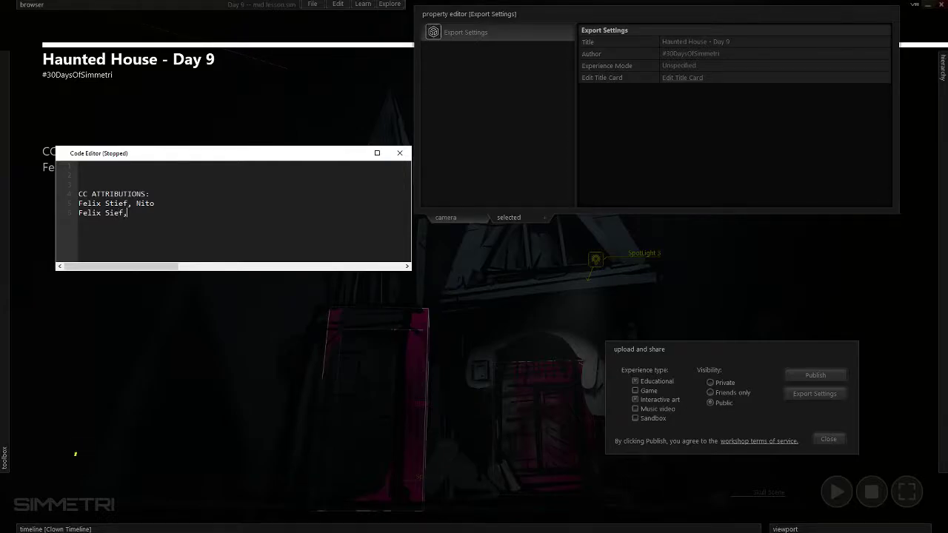
type("ief,")
key("shift")
key("BackSpace")
key("BackSpace")
key("BackSpace")
key("BackSpace")
key("BackSpace")
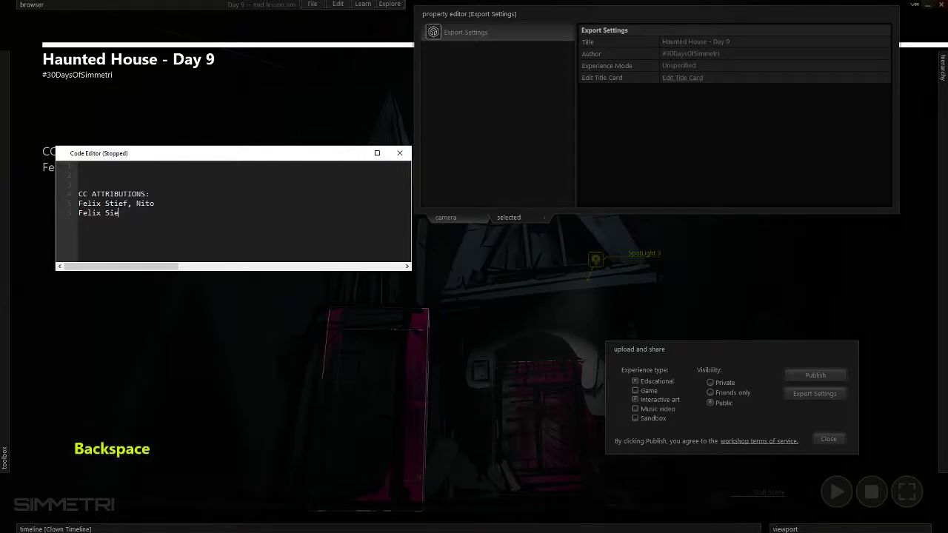
type("tief,")
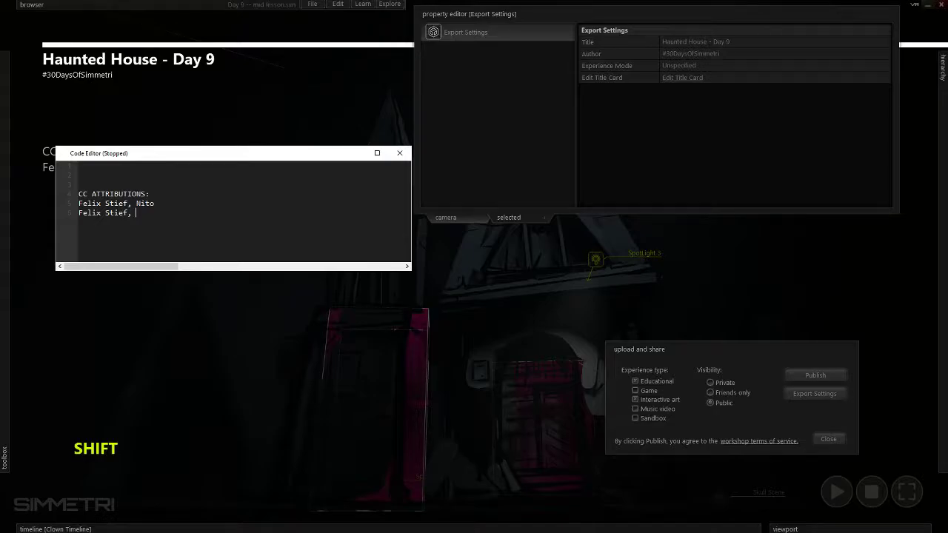
type(" House Sck")
key("BackSpace")
key("BackSpace")
type("ketch")
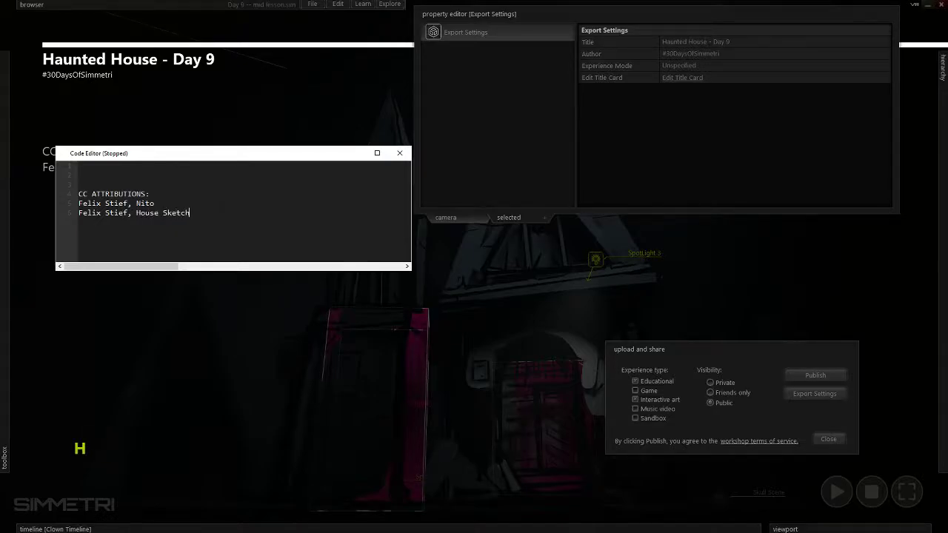
- Add a third attribution line crediting the clown model's artist by name for "Creepy clown"
key("Return")
key("shift")
type("Doron Adler, Creepy clow")
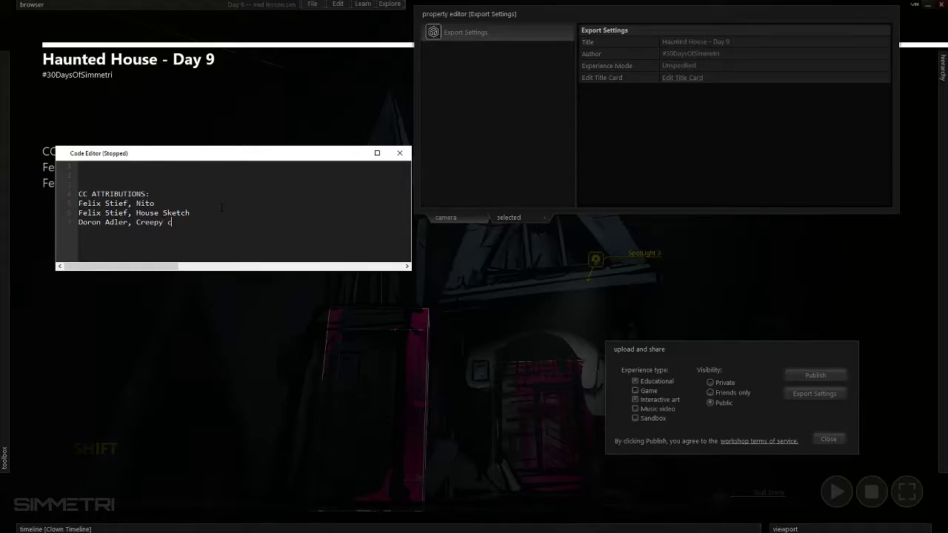
- Insert a blank line and the line "google poly models." between the CC ATTRIBUTIONS heading and the artist credits
key("Up")
key("Up")
key("Up")
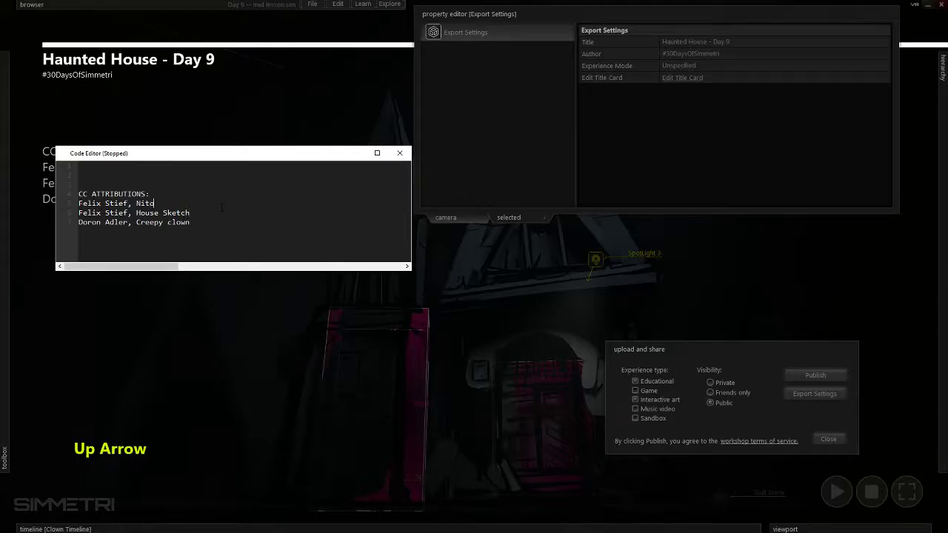
key("Return")
key("Return")
type("google poly")
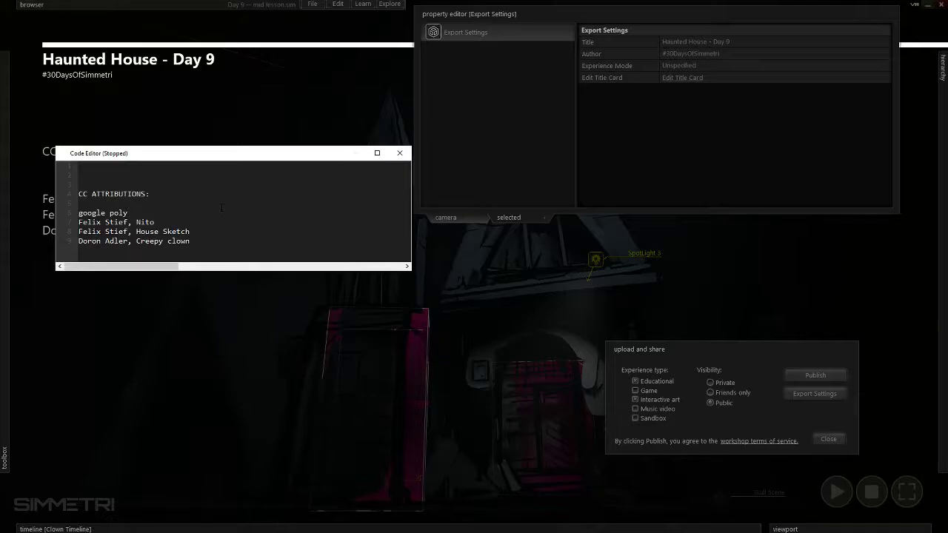
type(" models.")
- Write "VR haunted house. Try traveling in and out of doors." on the first line of the title card text
left_click(80, 167)
left_click(685, 80)
type("VR haunted h")
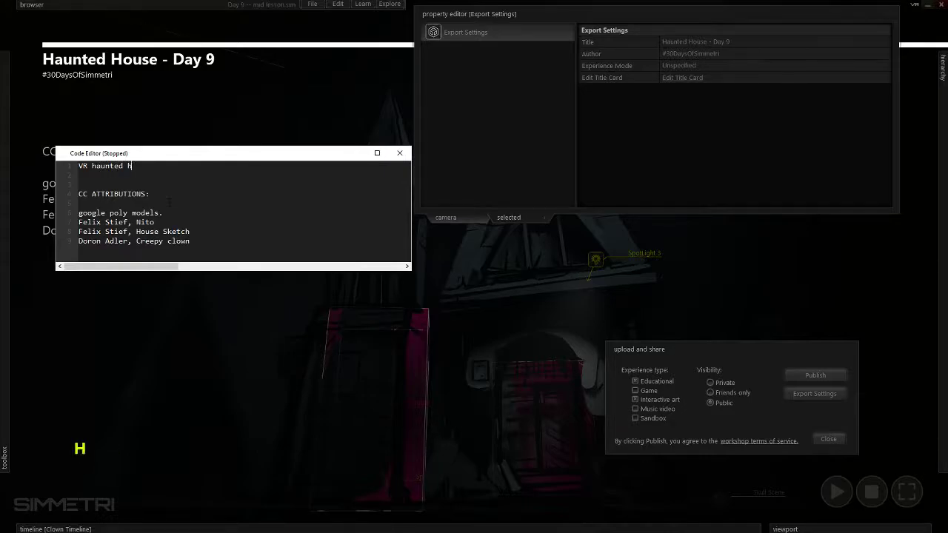
type("ouse. Try traveling in and")
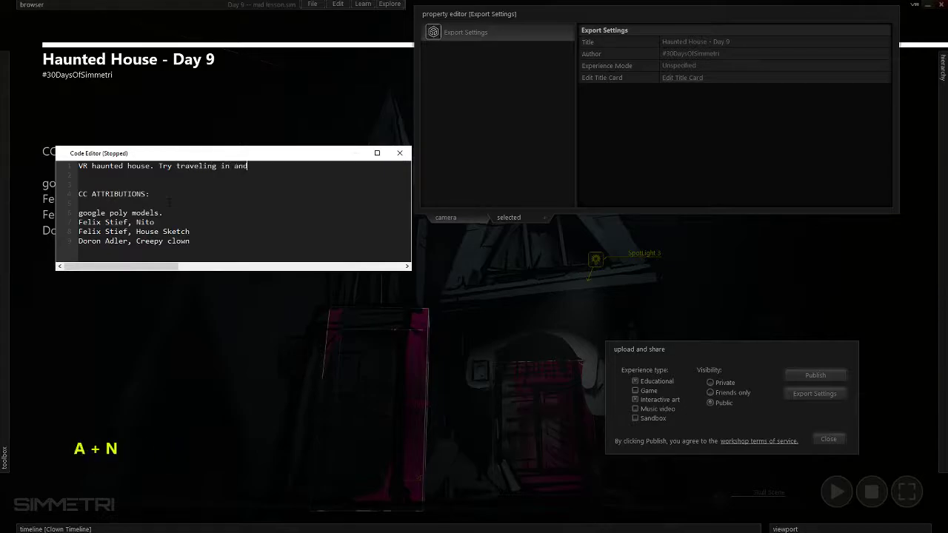
type(" out of doors")
key("BackSpace")
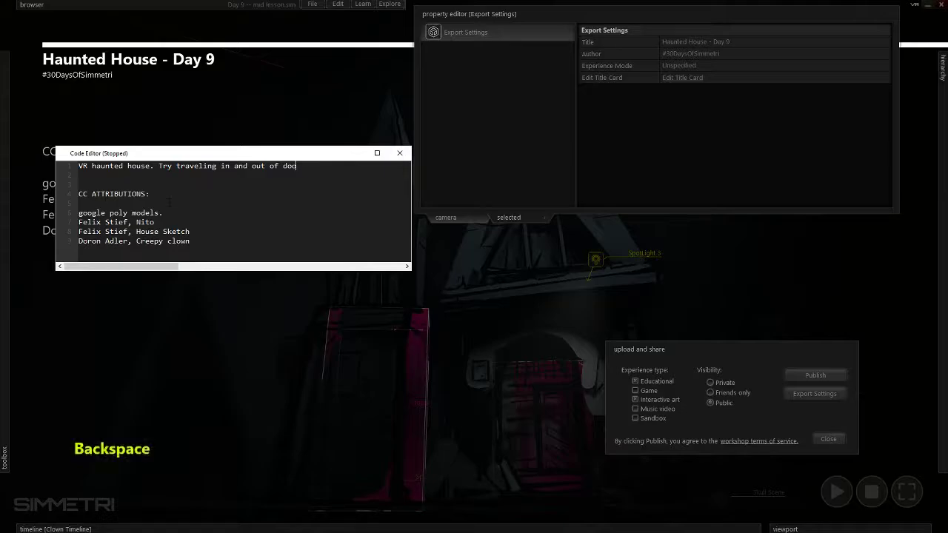
type("rs")
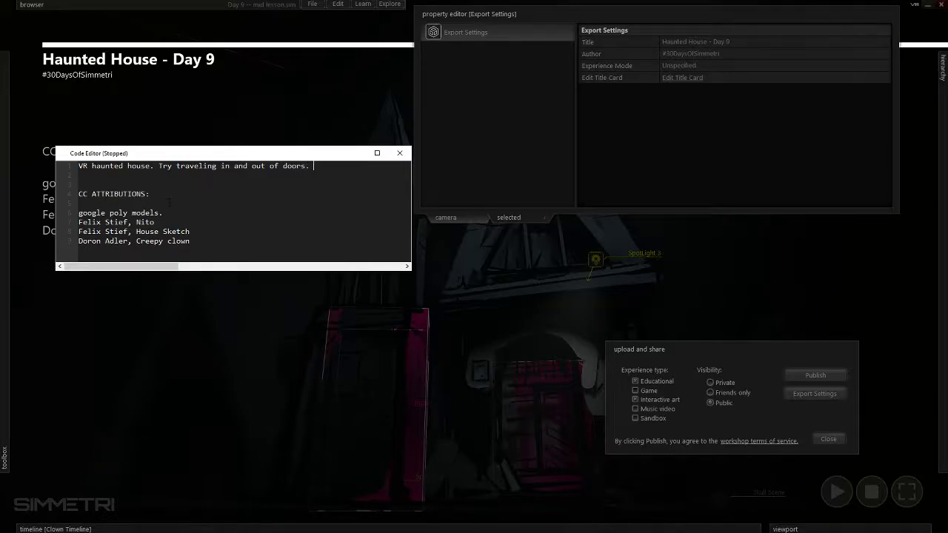
type(".")
key("Return")
key("Return")
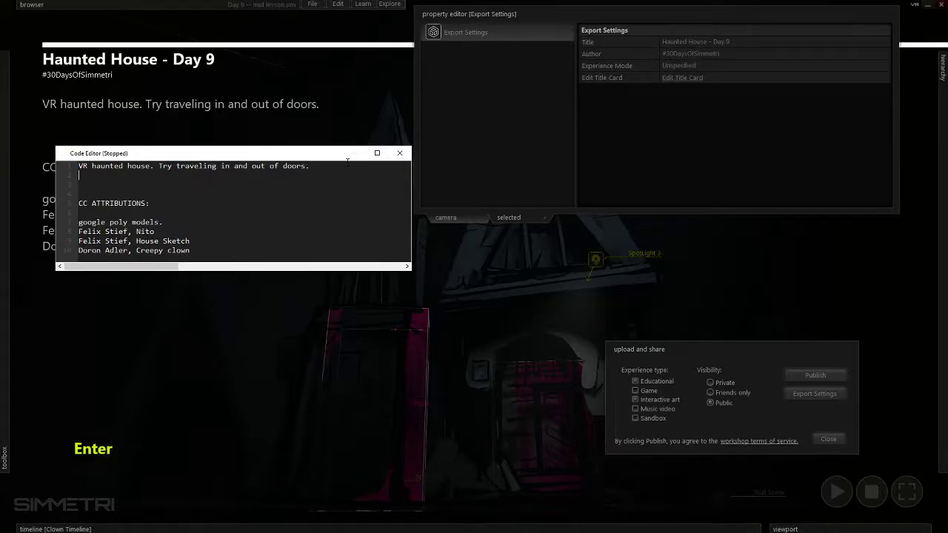
key("BackSpace")
key("BackSpace")
- Insert "Just a learning world for 30 days of Simmetri." as its own paragraph above the haunted house description
key("Up")
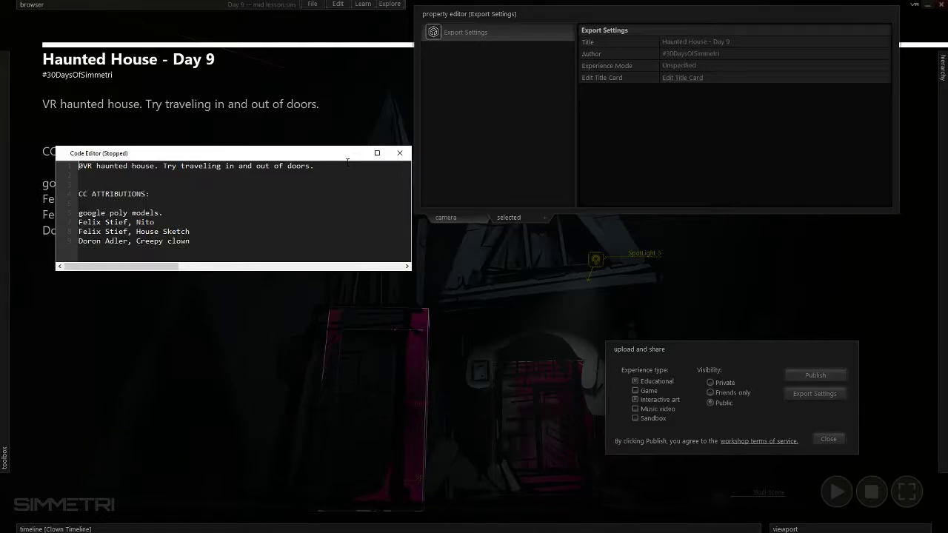
key("BackSpace")
type("Just a learning ")
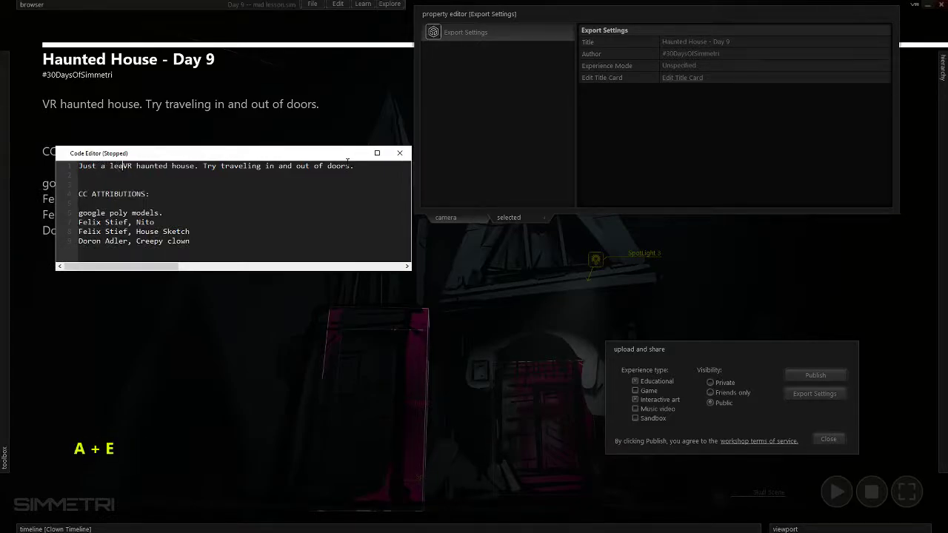
type("world for ")
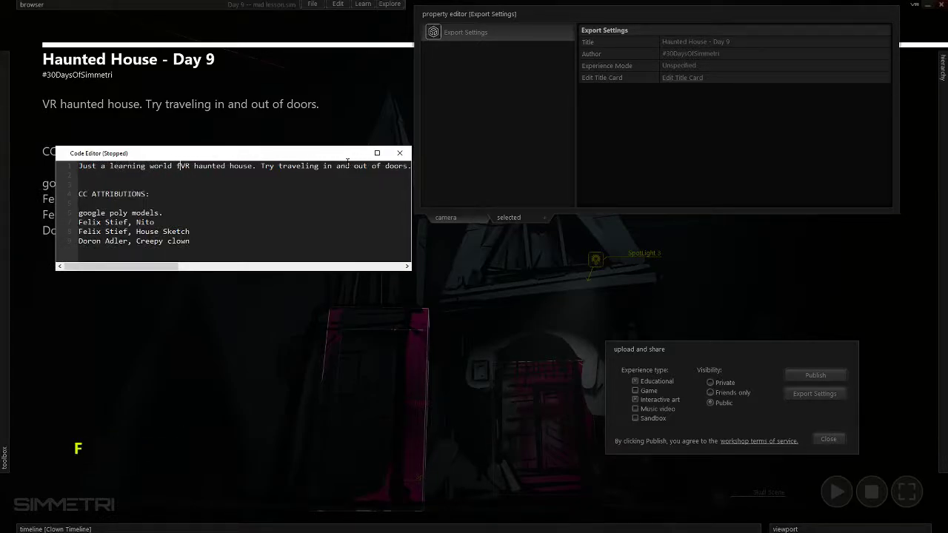
type("30 dyas")
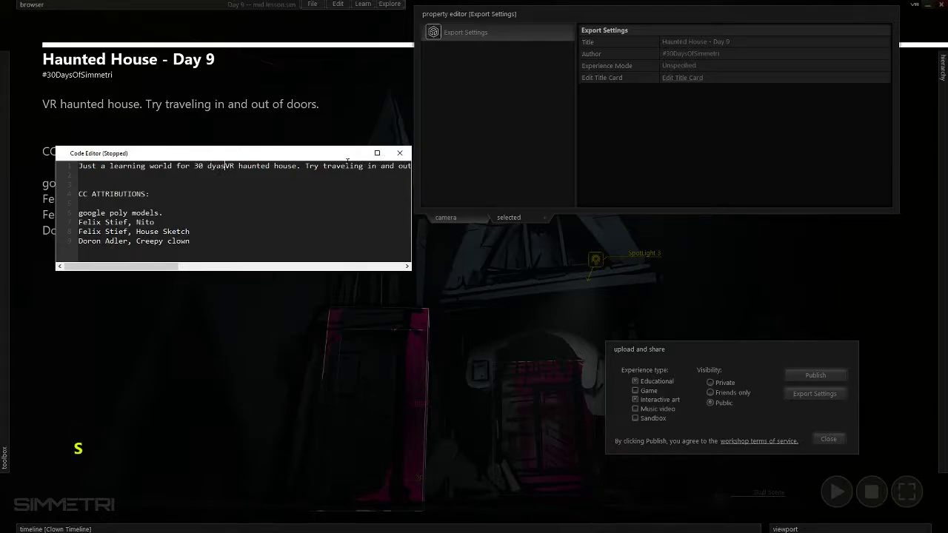
key("BackSpace")
key("BackSpace")
key("BackSpace")
type("a")
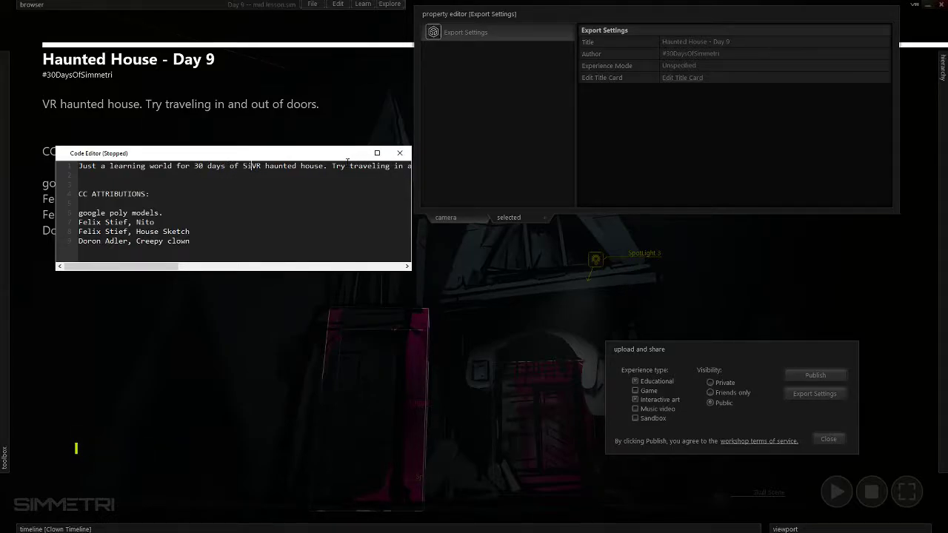
type("ys of Simmetri.")
key("Return")
key("Return")
- Insert the paragraph "Learning about spatial triggers." above the haunted house description, and close the Code Editor
type("Learning w")
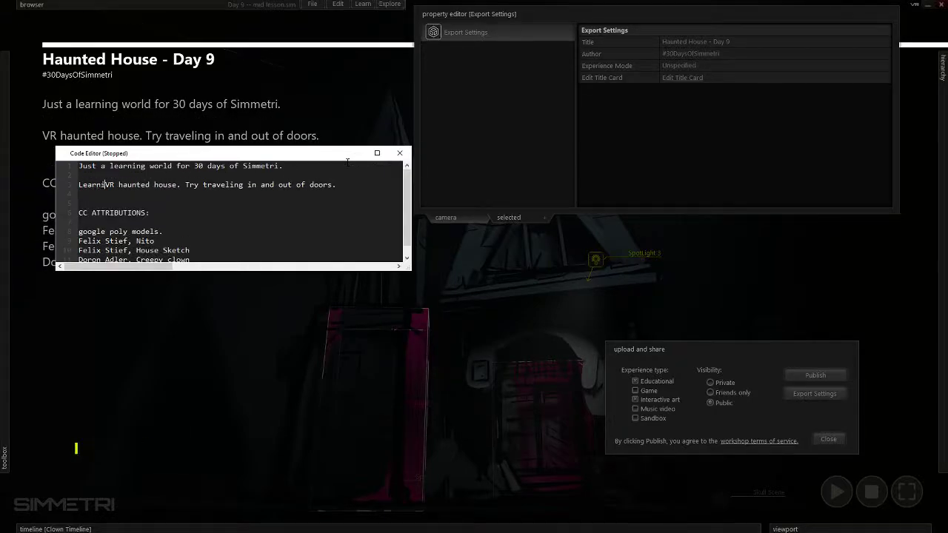
key("BackSpace")
type("about ")
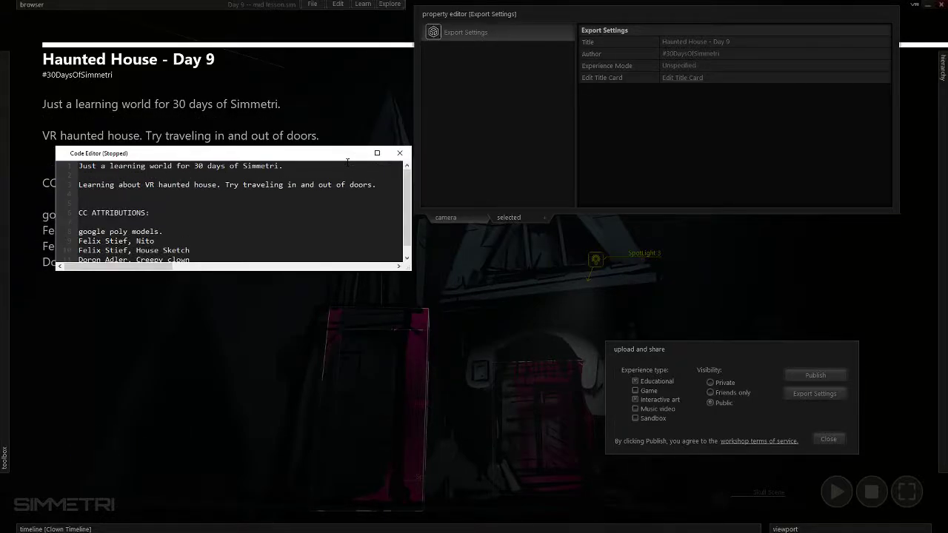
type("spatial trig")
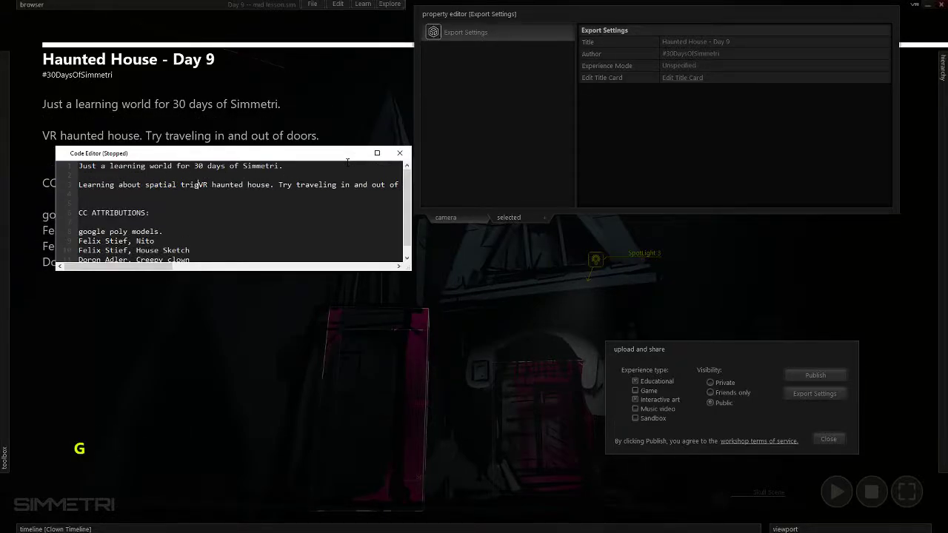
type("gers.")
key("Return")
key("Return")
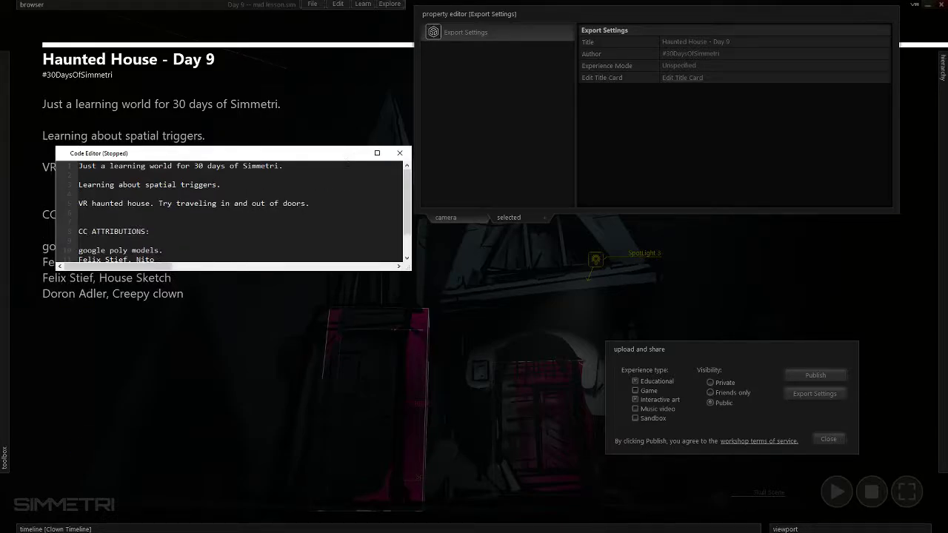
scroll(251, 278, "down", 1)
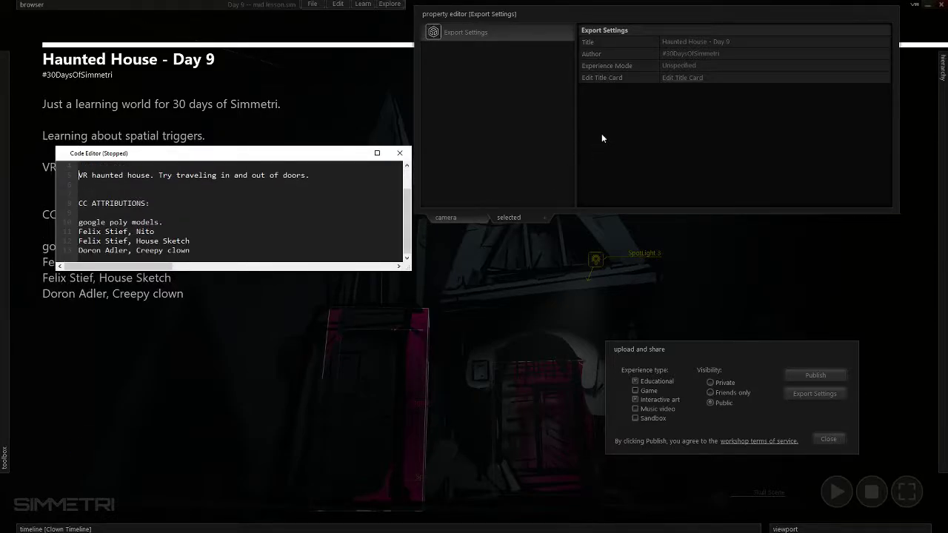
left_click(400, 152)
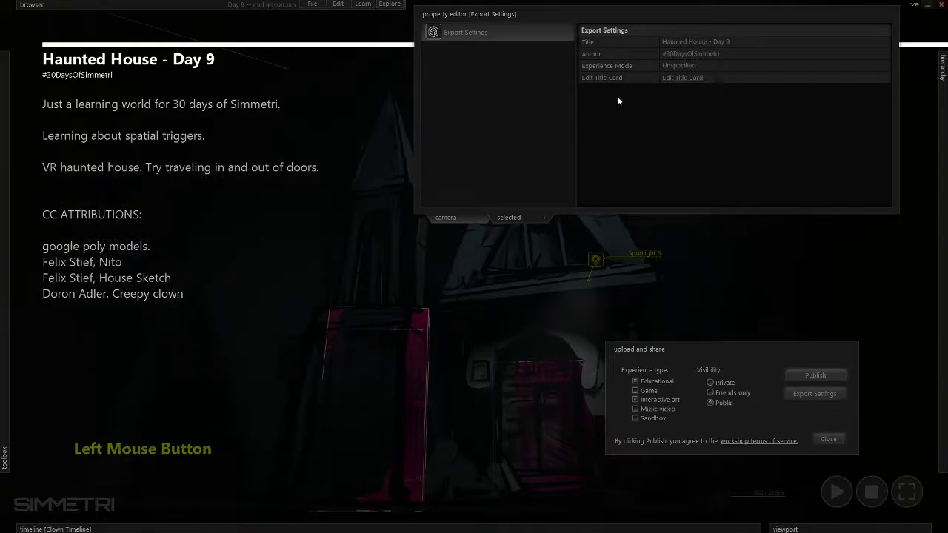
- Set the Experience Mode to VR and publish the project to Steam
left_click(679, 66)
left_click(683, 107)
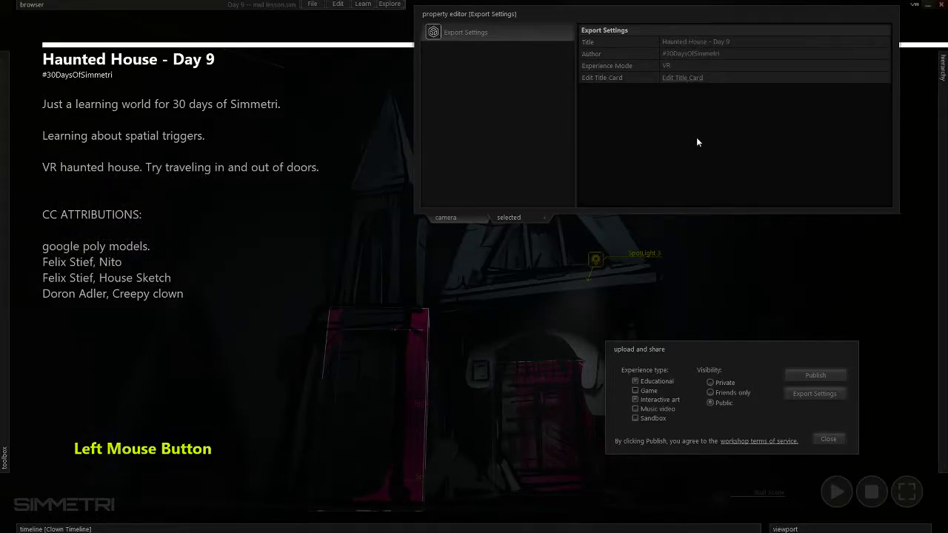
left_click(814, 376)
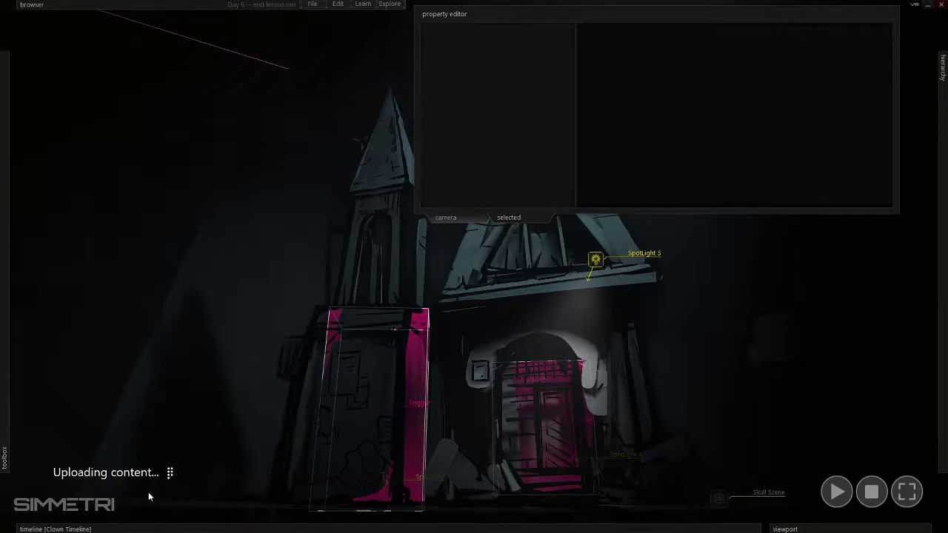
left_click(528, 8)
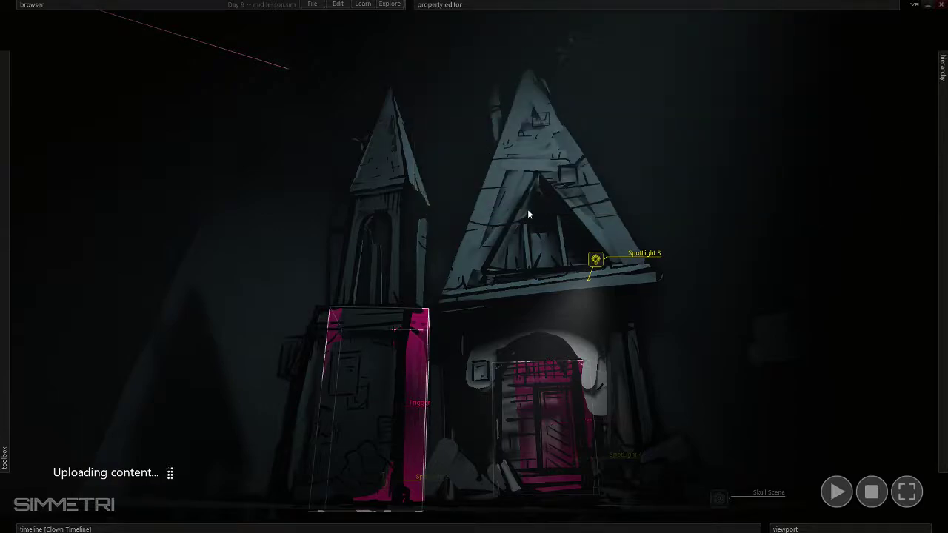
left_click(944, 214)
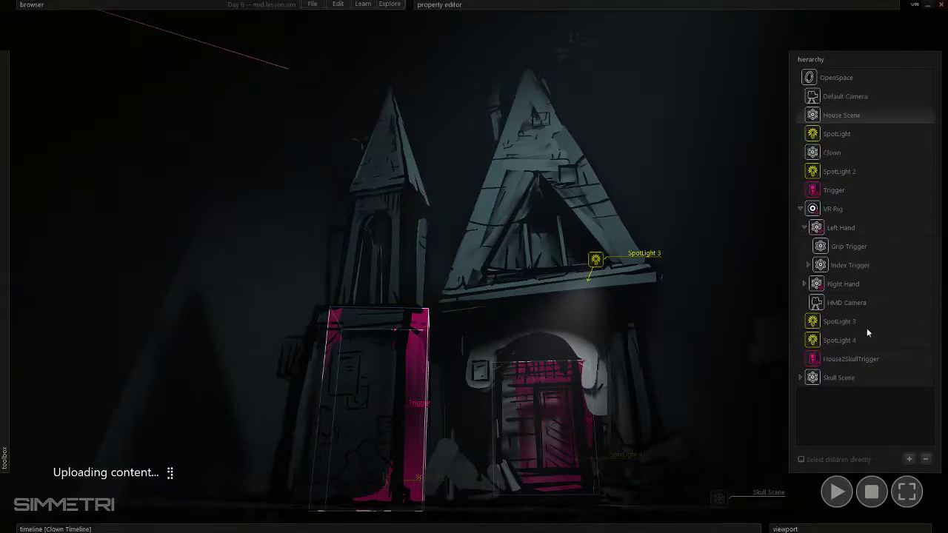
left_click(942, 259)
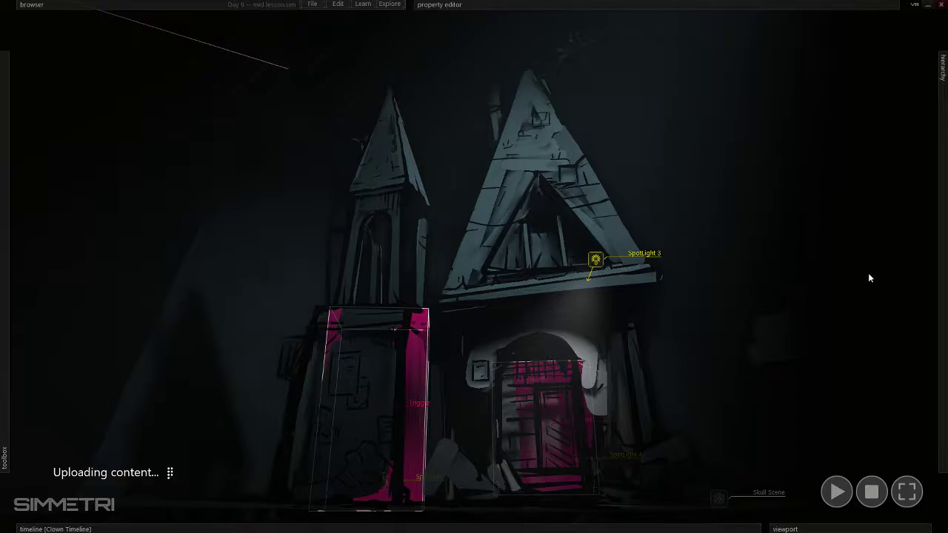
left_click(942, 274)
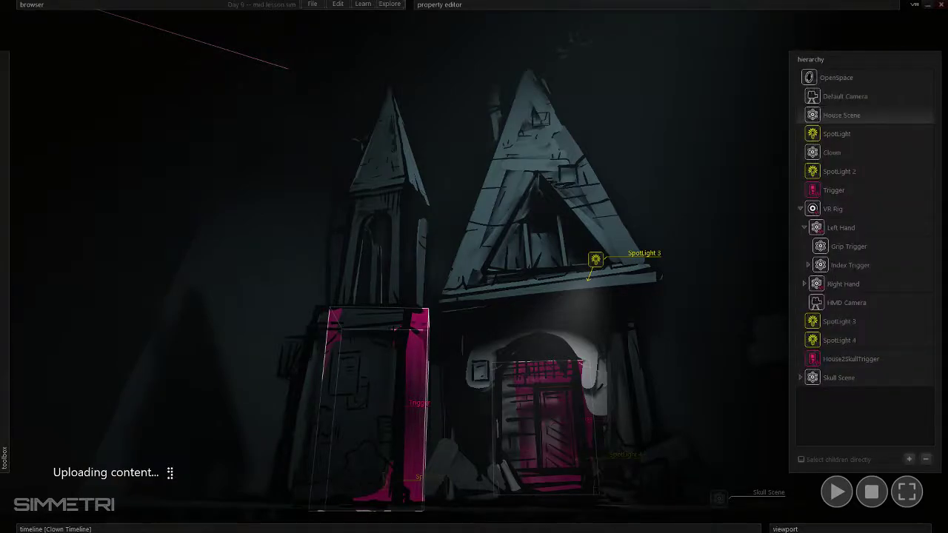
- Switch to Discord, widen its window to view the 30daysofsimmetri channel, and minimize it
left_click_drag(946, 104, 441, 79)
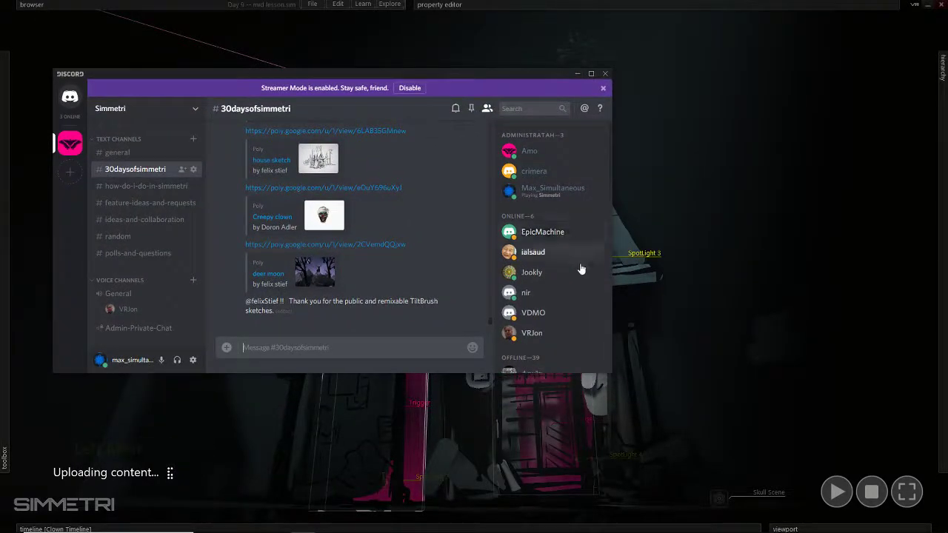
left_click_drag(611, 360, 877, 360)
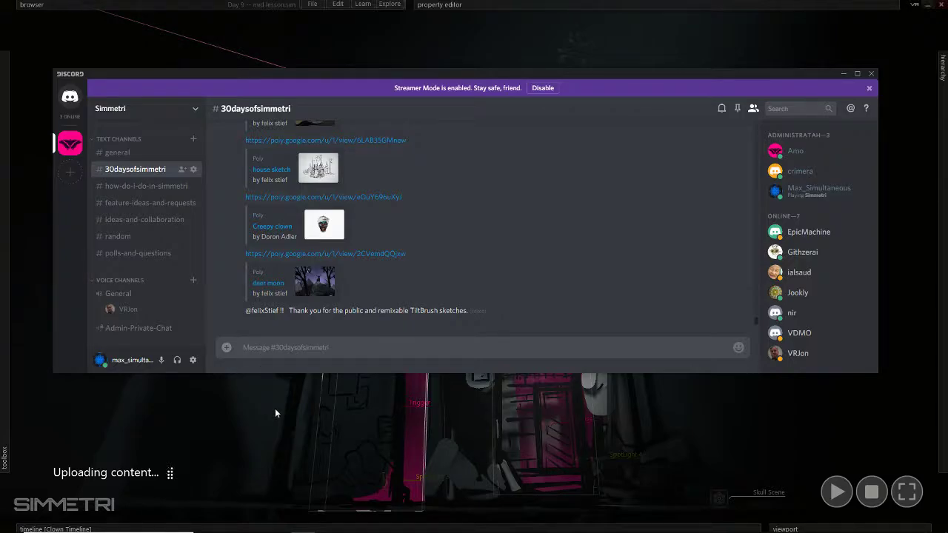
left_click(843, 75)
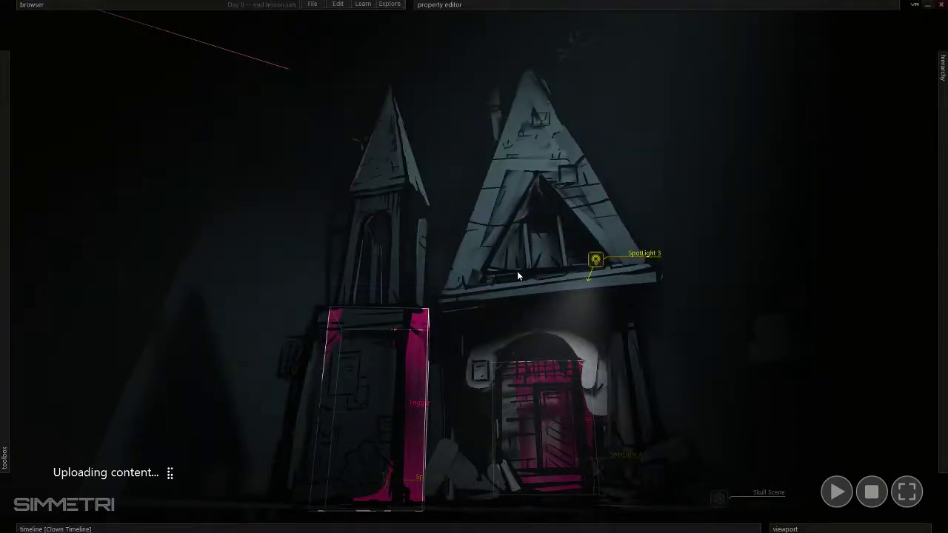
- Look through the featured and subscribed experiences while the upload finishes
left_click(389, 5)
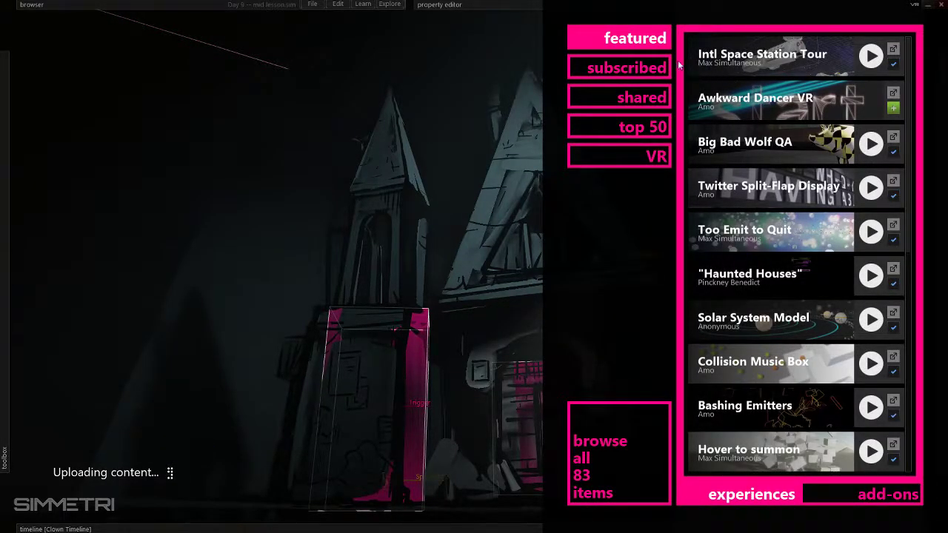
left_click(638, 99)
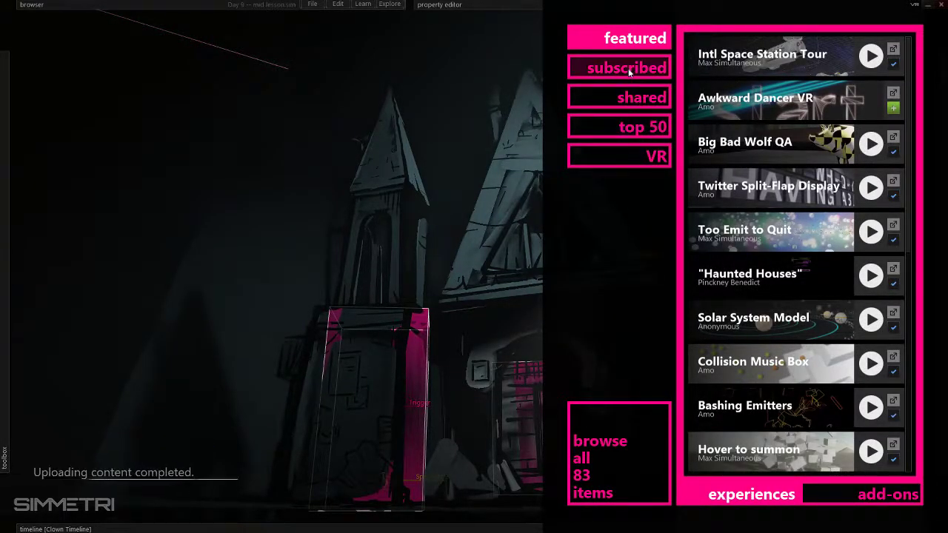
left_click(628, 41)
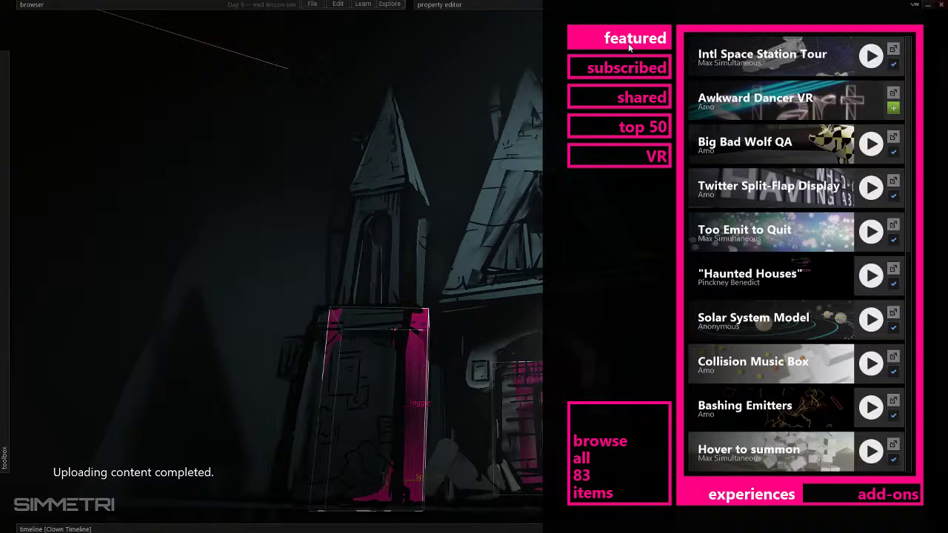
left_click(641, 72)
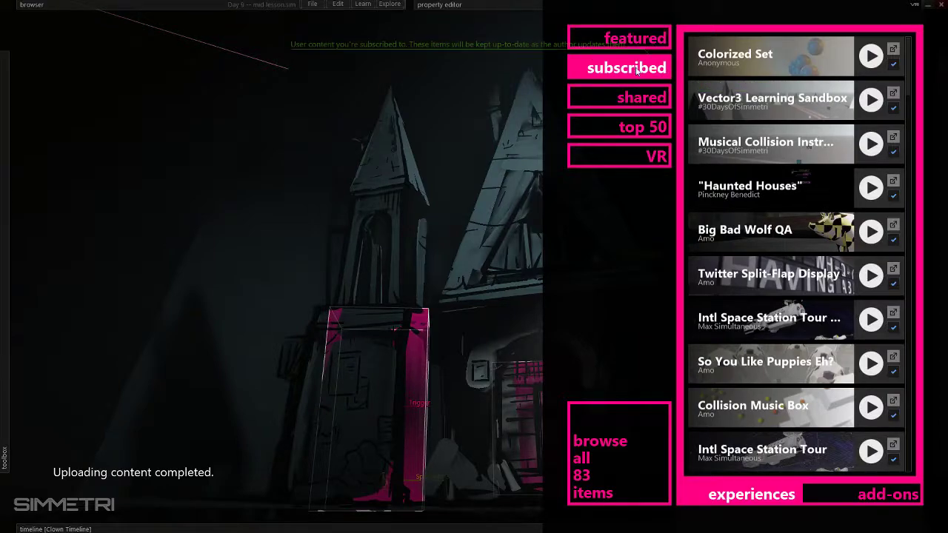
left_click(638, 42)
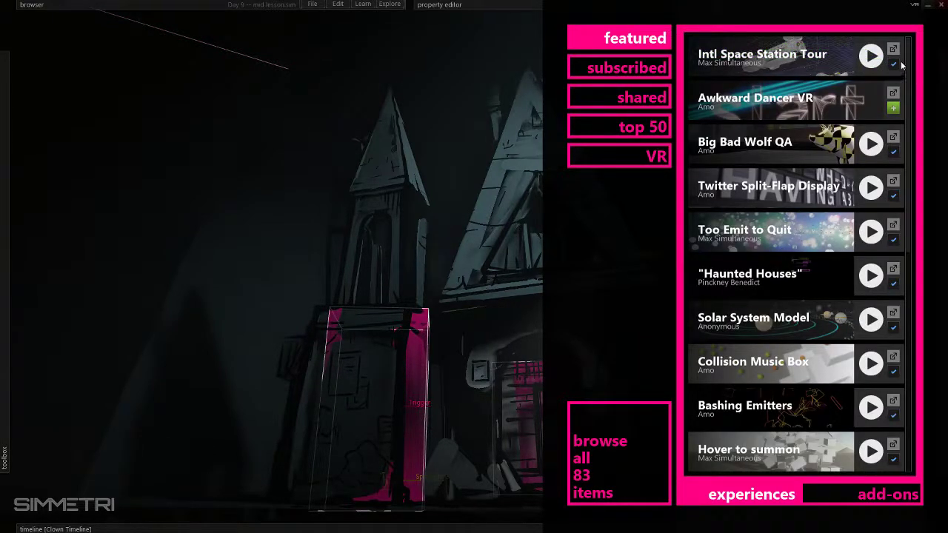
- Try to open the Workshop page of Intl Space Station Tour, and close the list of experiences
left_click(892, 49)
left_click(573, 300)
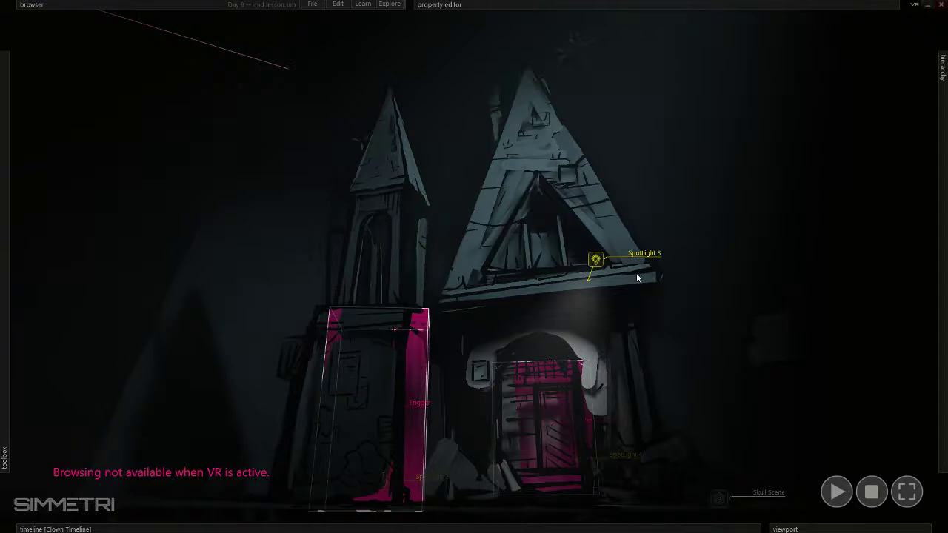
left_click(630, 276)
left_click(928, 7)
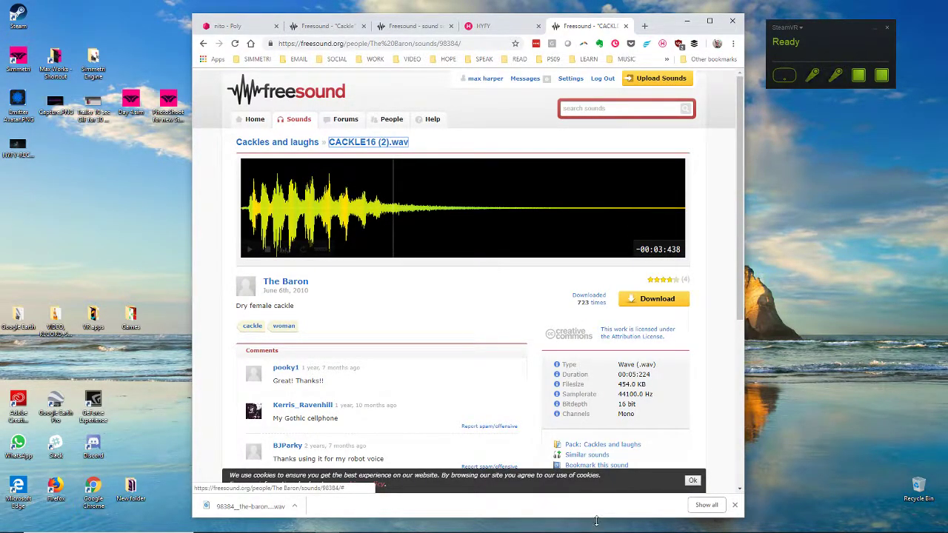
key("super+Tab")
left_click(268, 142)
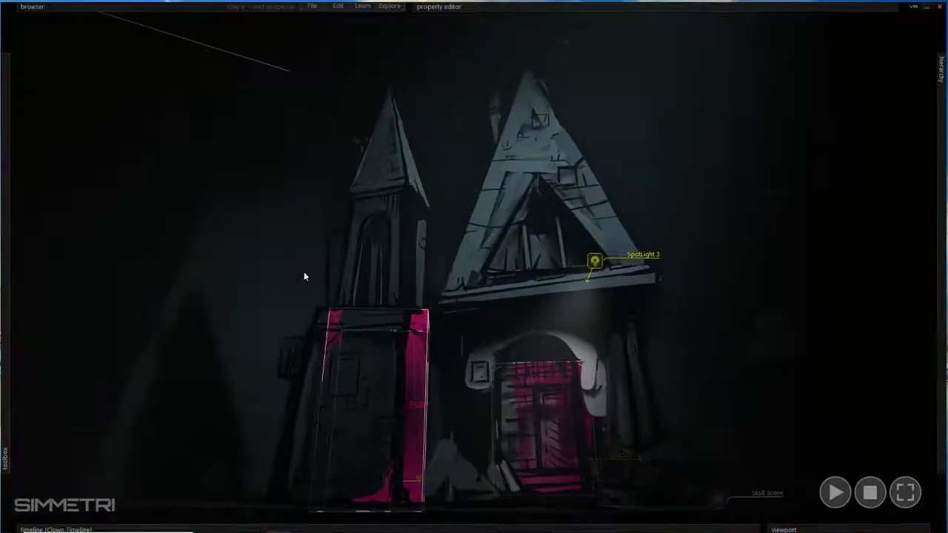
mouse_move(576, 529)
left_click(402, 457)
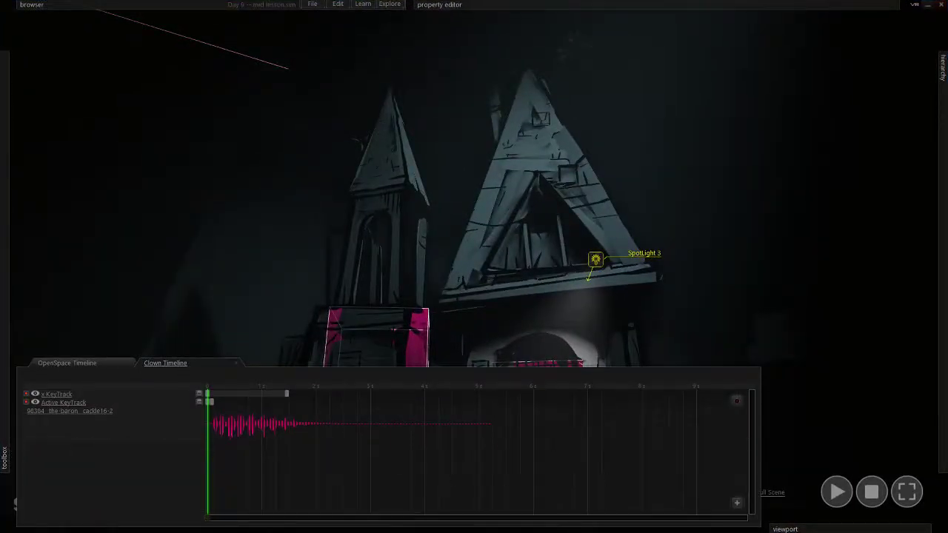
mouse_move(782, 519)
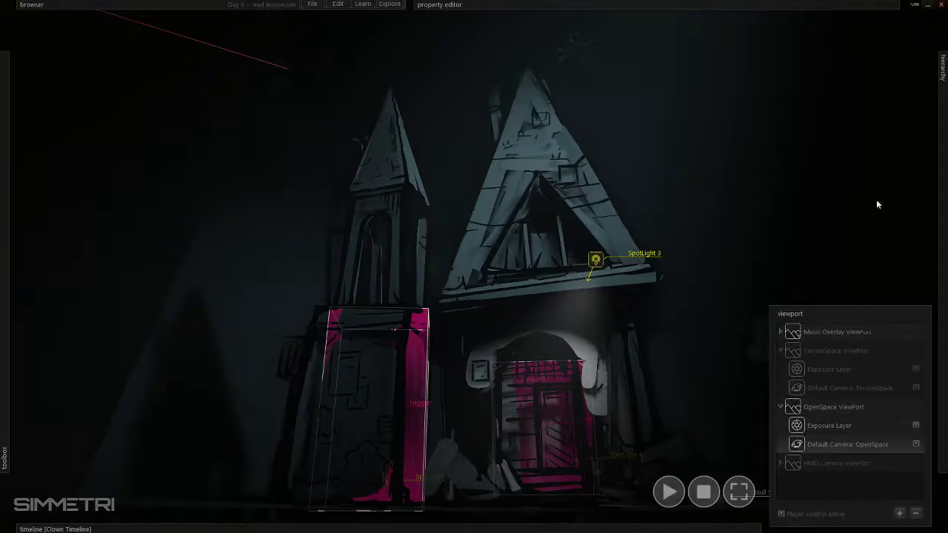
- Minimize the project window to the desktop and quit SteamVR
left_click(928, 8)
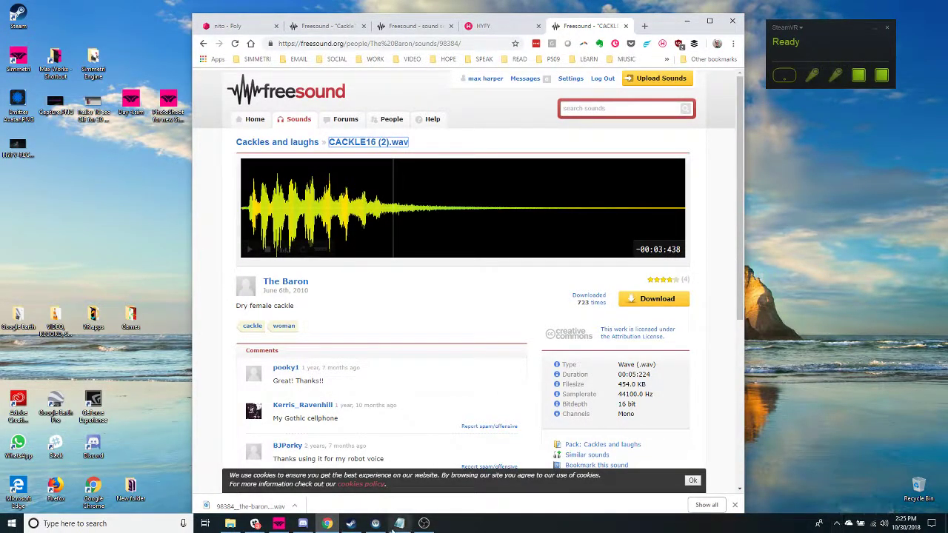
right_click(376, 524)
left_click(348, 501)
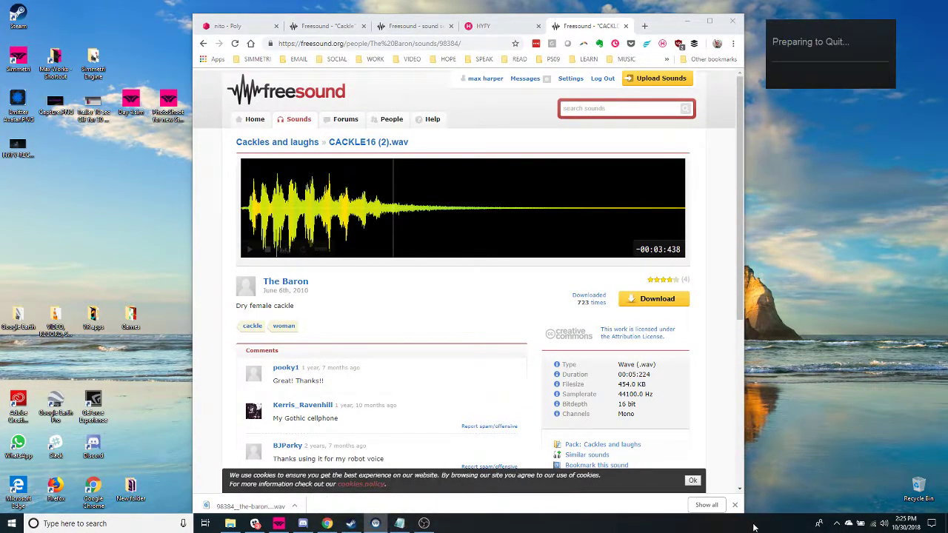
left_click(835, 524)
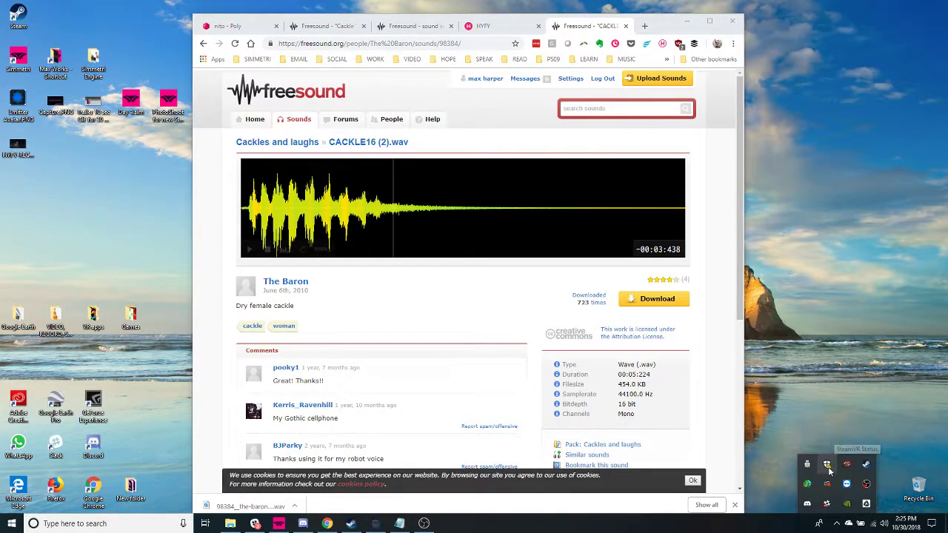
right_click(835, 484)
left_click(815, 376)
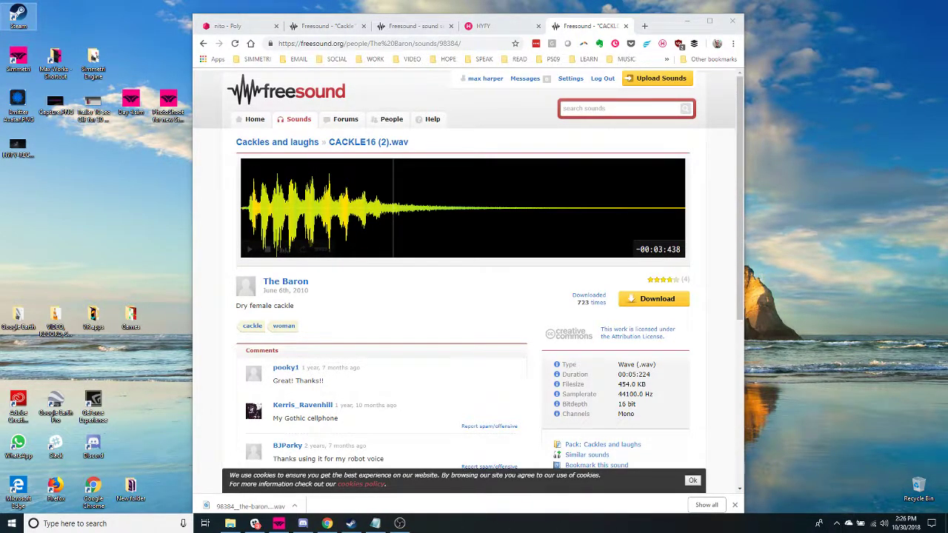
left_click(350, 525)
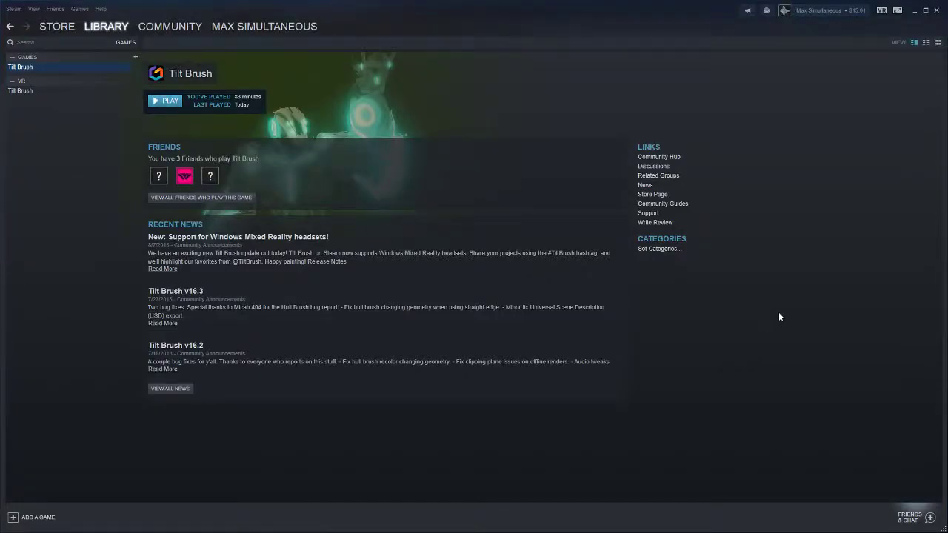
key("alt+Tab")
key("alt+Tab")
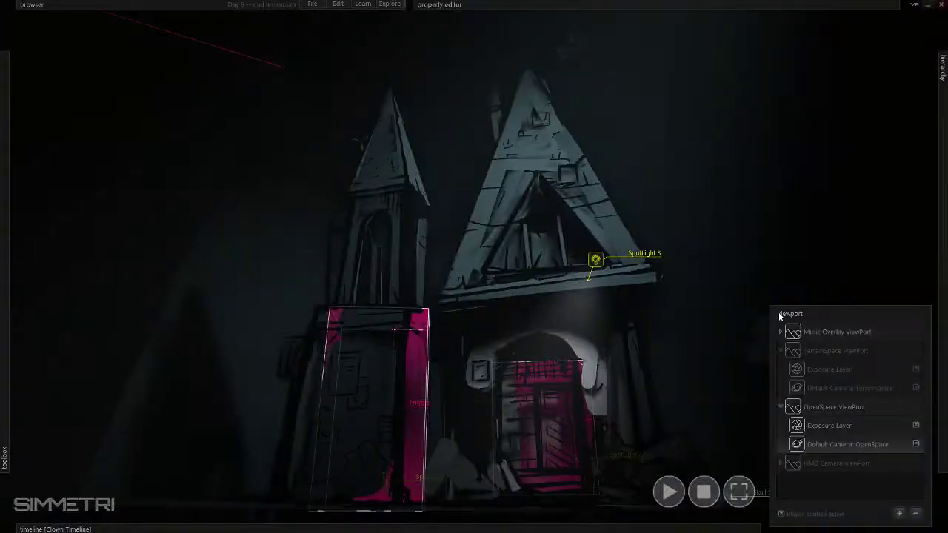
right_click(721, 360)
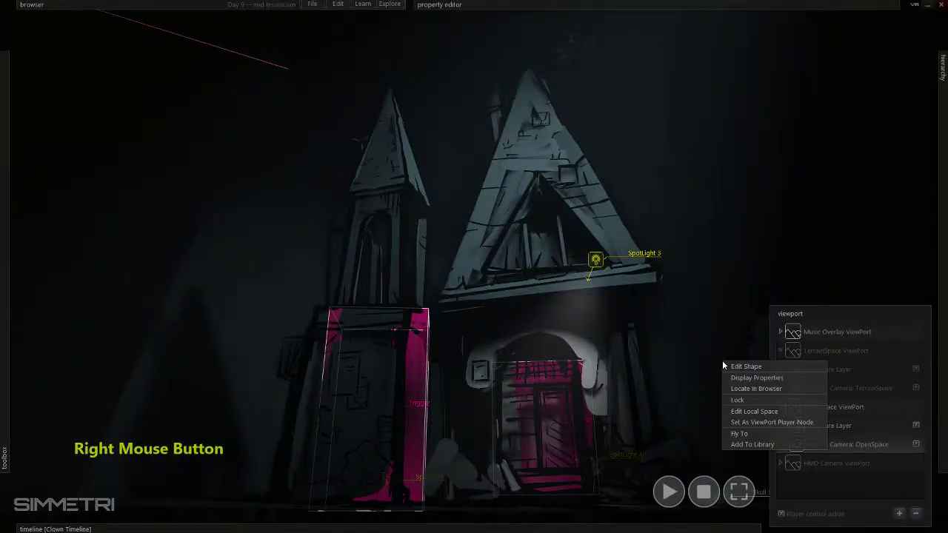
left_click(763, 422)
- Bring up the Steam overlay, open Simmetri's Community Hub and go to its Workshop
key("shift+Tab")
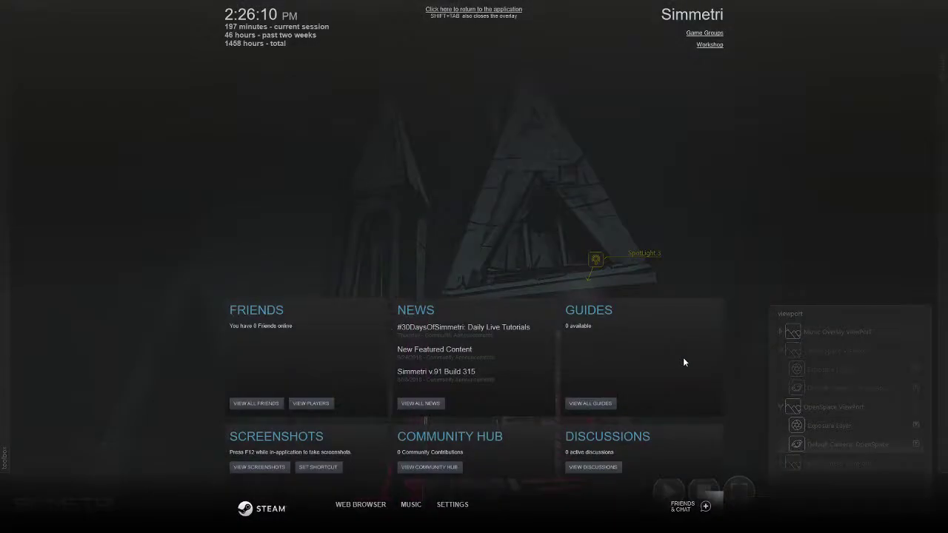
left_click(443, 467)
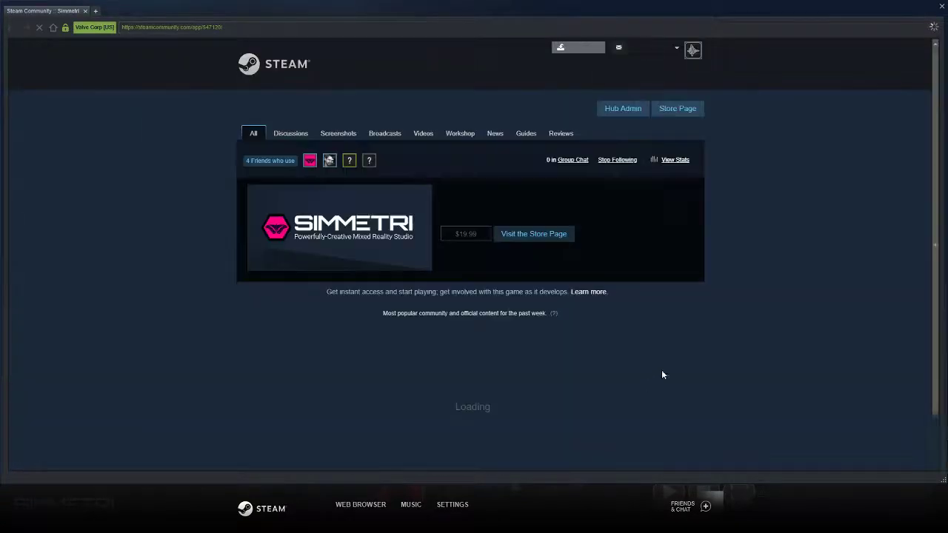
scroll(700, 304, "down", 3)
scroll(546, 258, "up", 2)
scroll(545, 256, "up", 1)
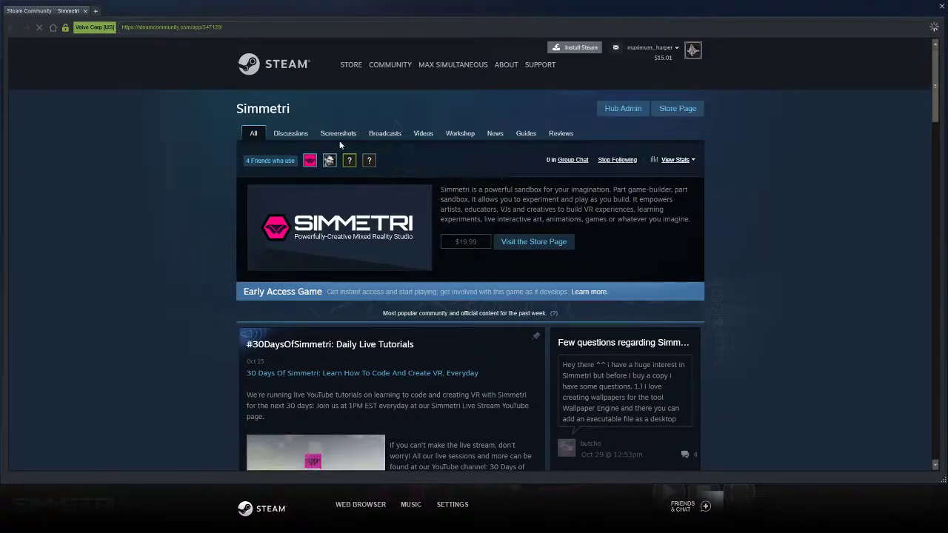
left_click(455, 135)
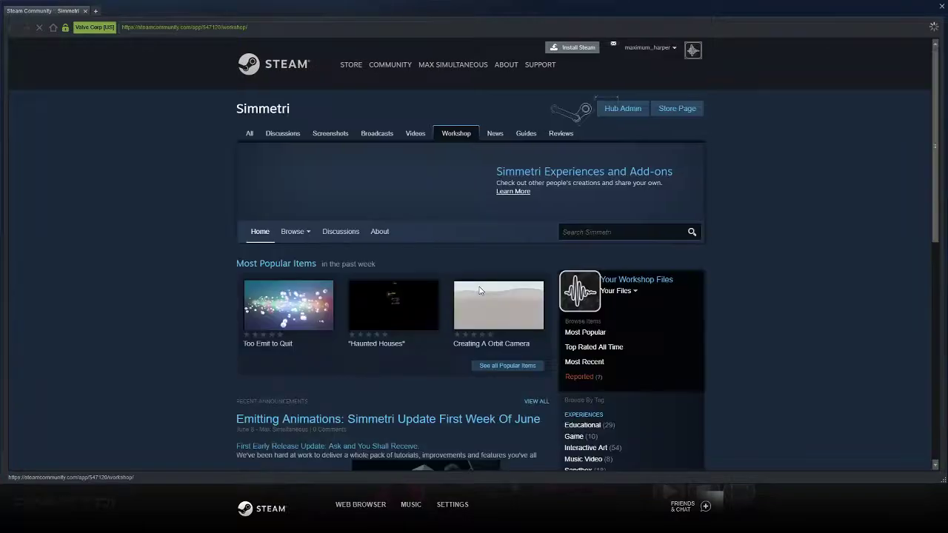
- List the most recent Workshop items, view the STOP LOOKING AT ME! page, and close the Steam overlay
scroll(500, 281, "down", 4)
scroll(520, 277, "down", 3)
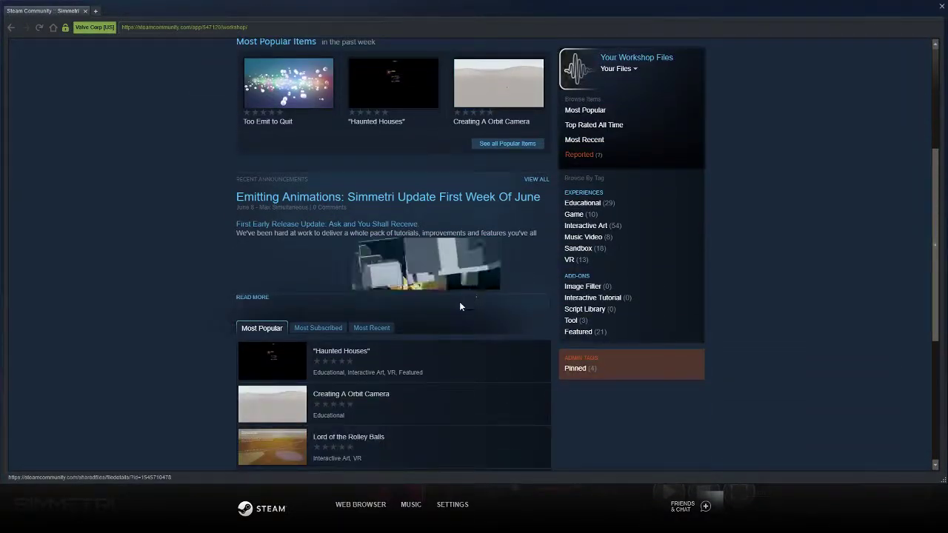
left_click(369, 291)
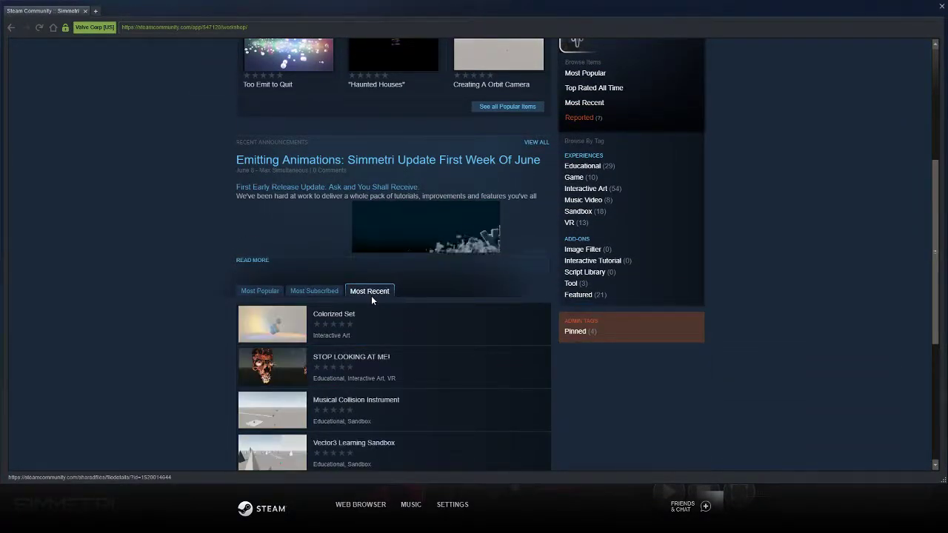
scroll(324, 294, "down", 3)
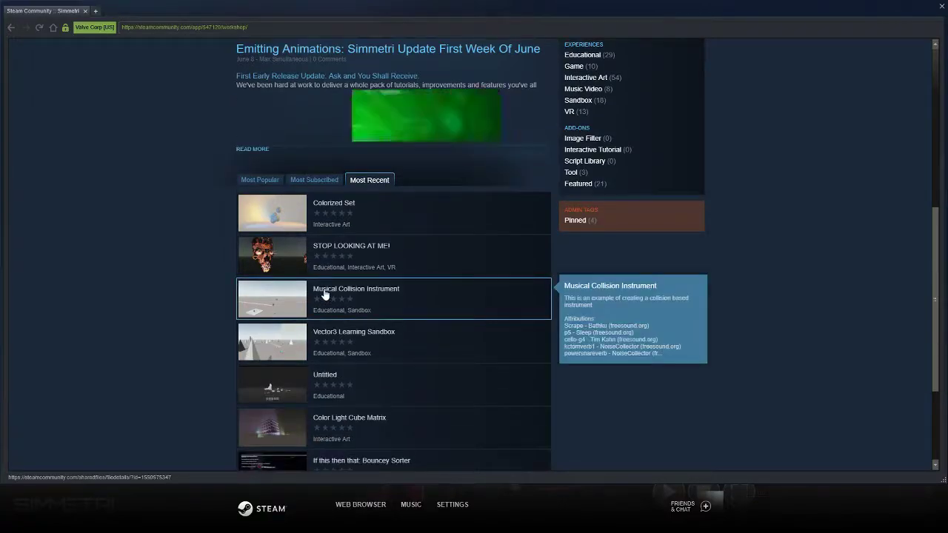
left_click(314, 250)
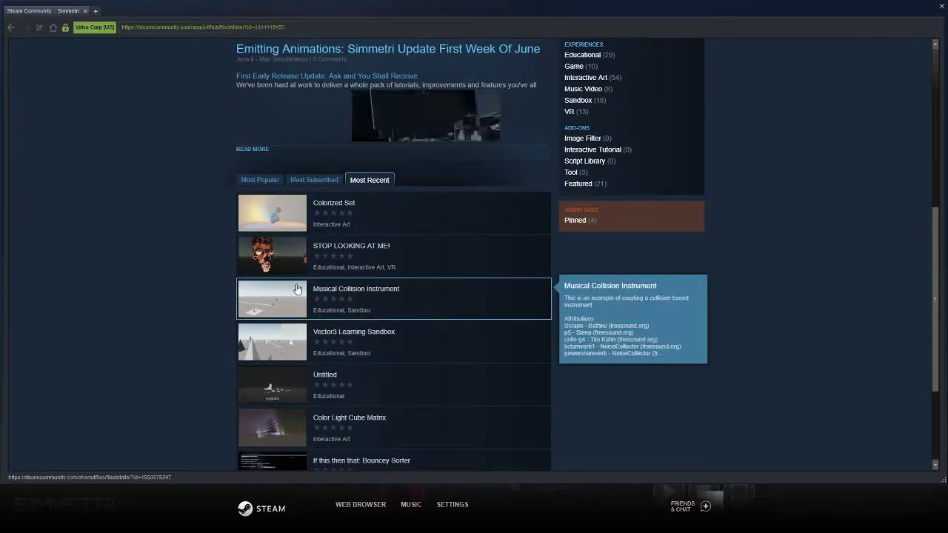
scroll(470, 300, "down", 2)
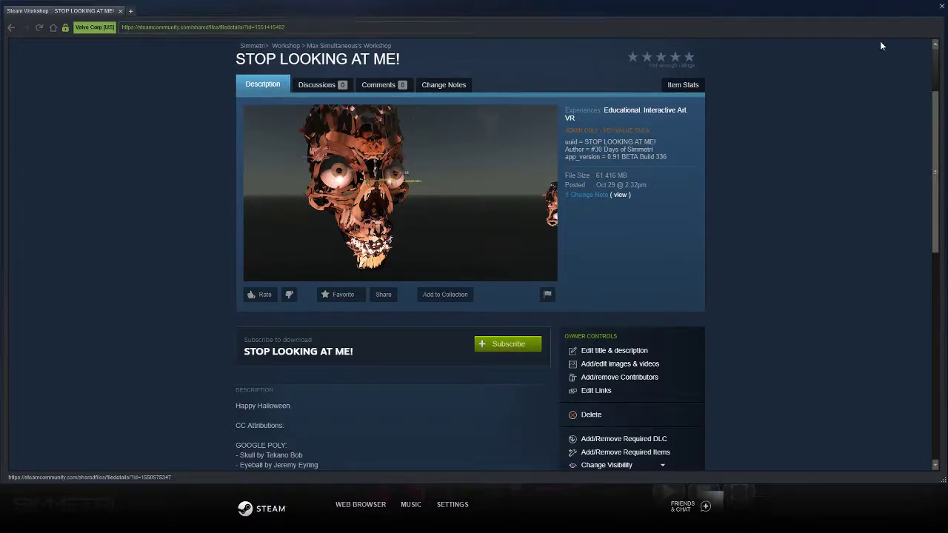
left_click(941, 8)
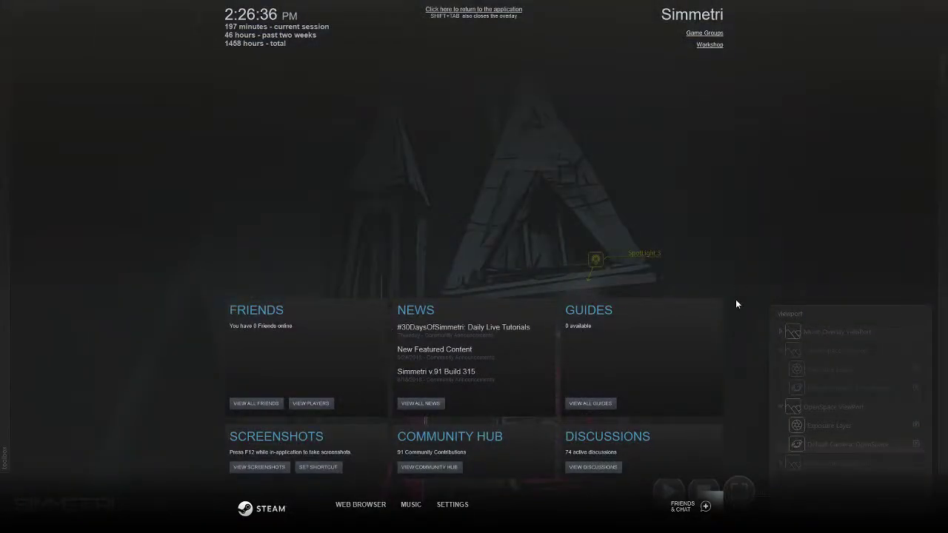
key("Escape")
mouse_move(927, 302)
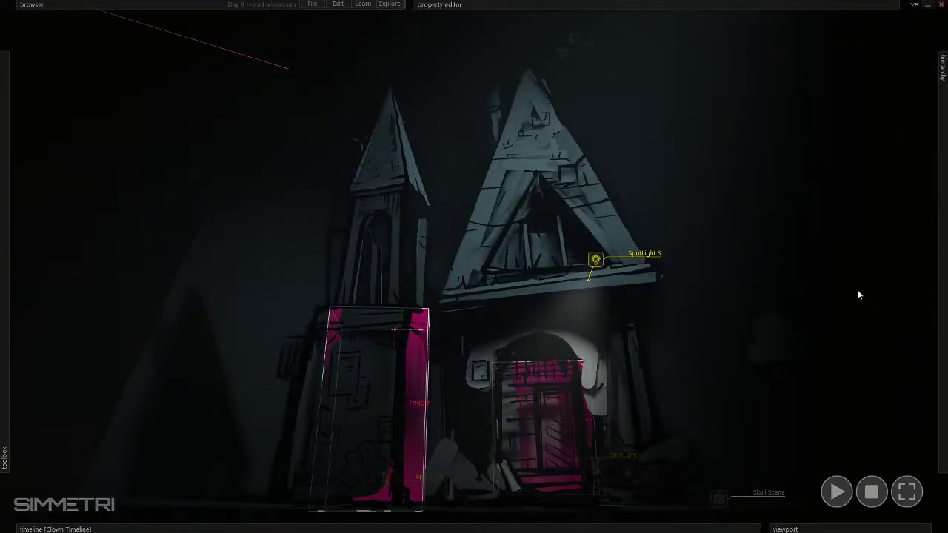
- Check the subscribed experiences for the published project and close the list
left_click(389, 5)
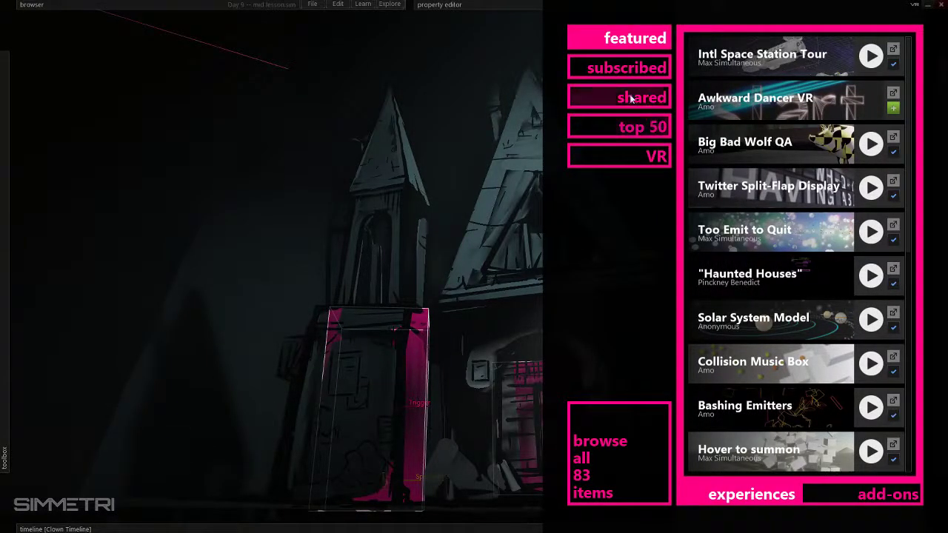
left_click(622, 69)
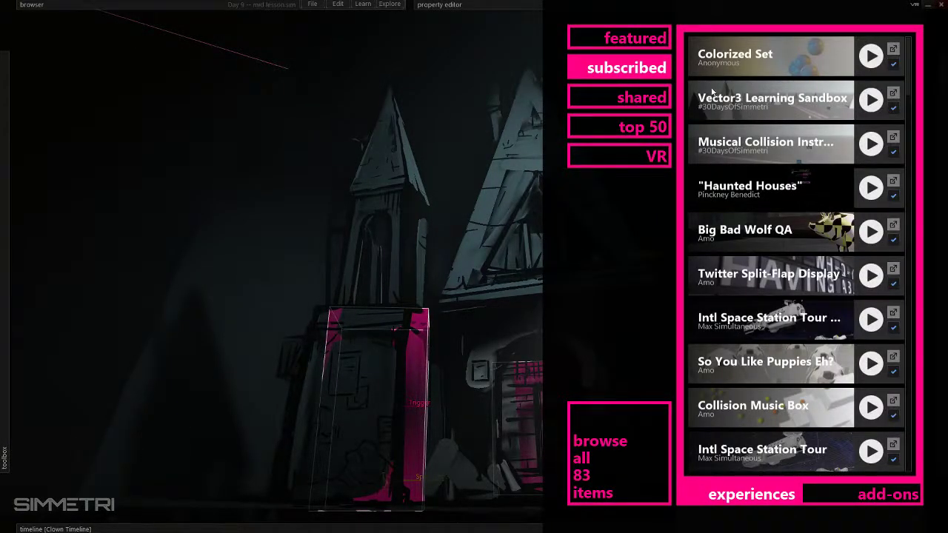
left_click(633, 279)
left_click(390, 307)
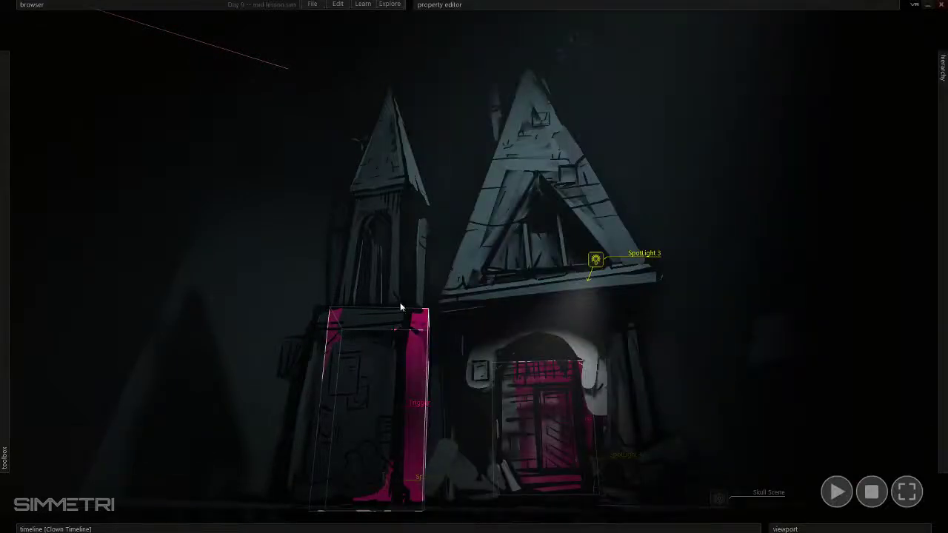
right_click_drag(400, 302, 399, 303)
key("e")
key("w")
key("a")
key("s")
key("w")
key("ctrl")
key("w")
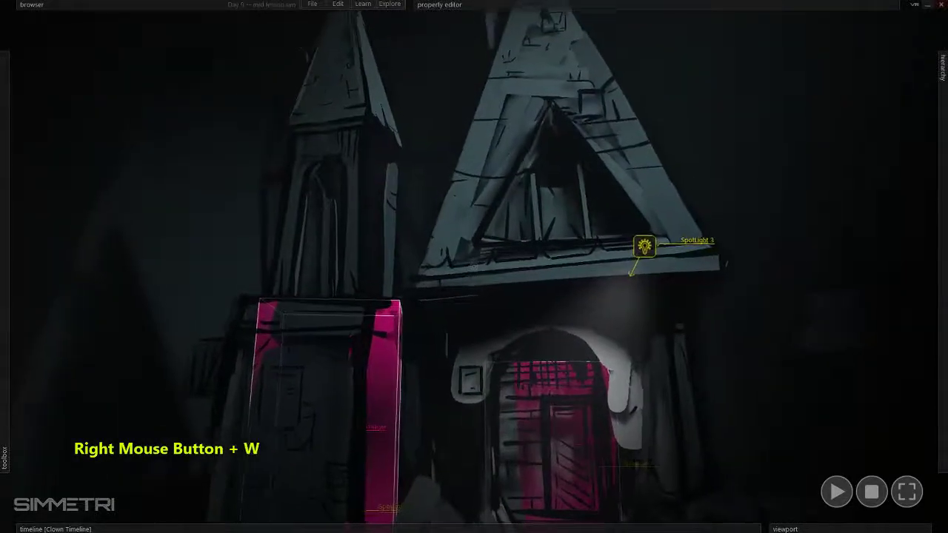
key("s")
right_click_drag(710, 301, 710, 300)
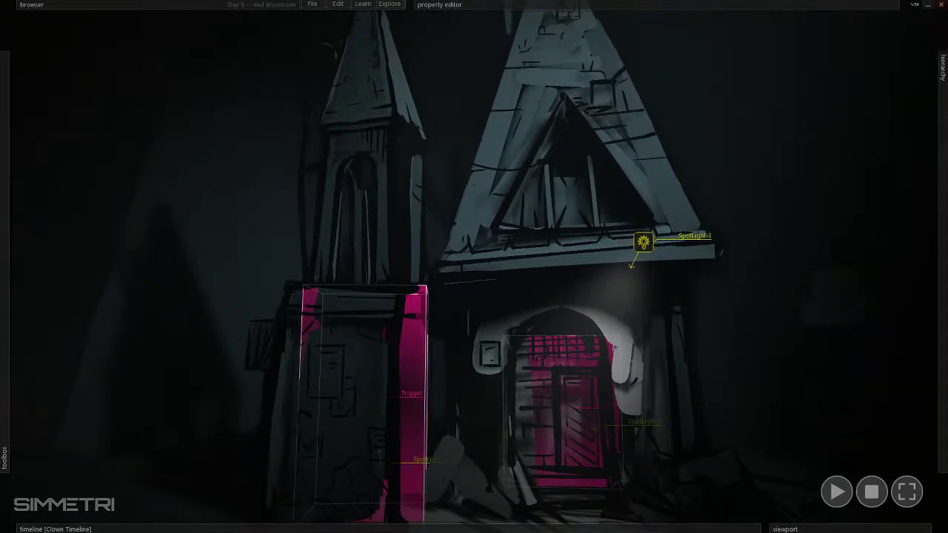